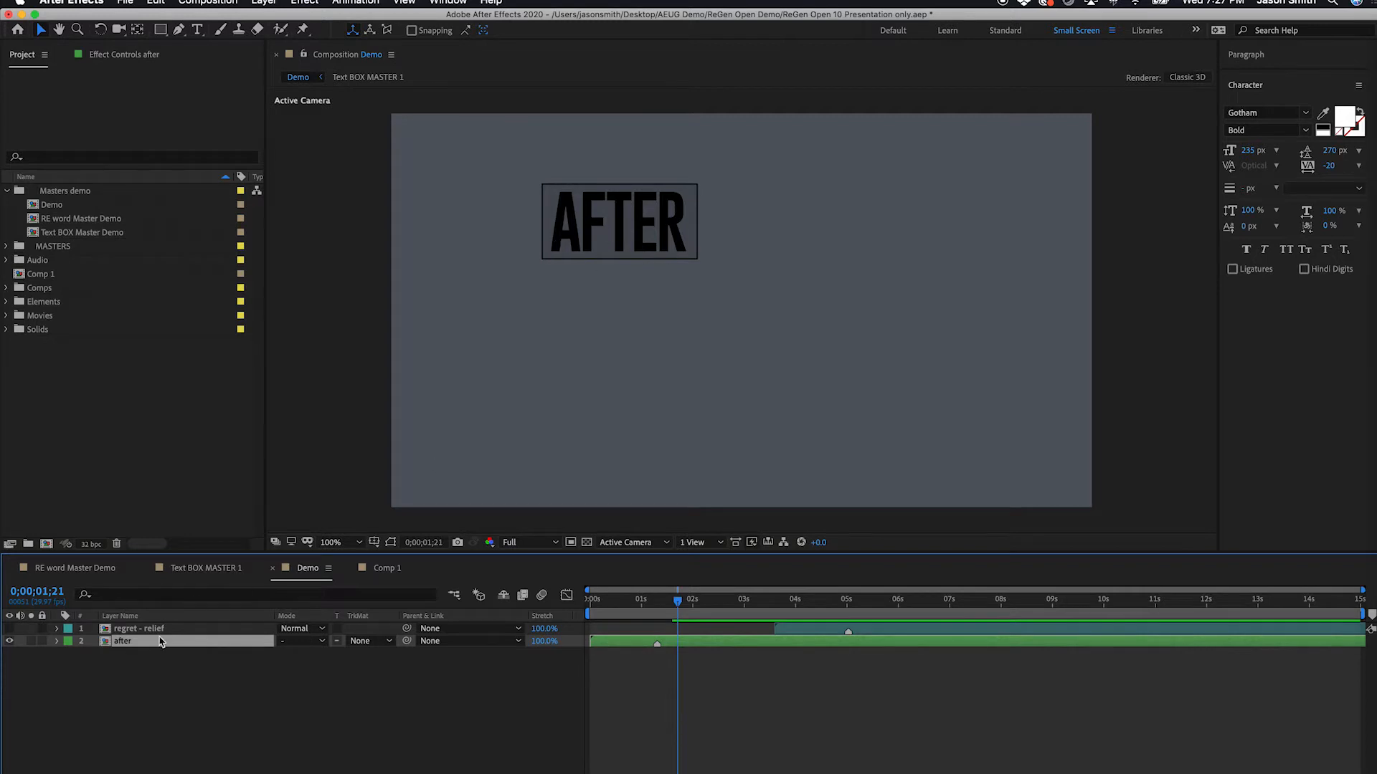
- Duplicate the after layer, place the copy directly beneath the original, and rename the copy effects
key("super+d")
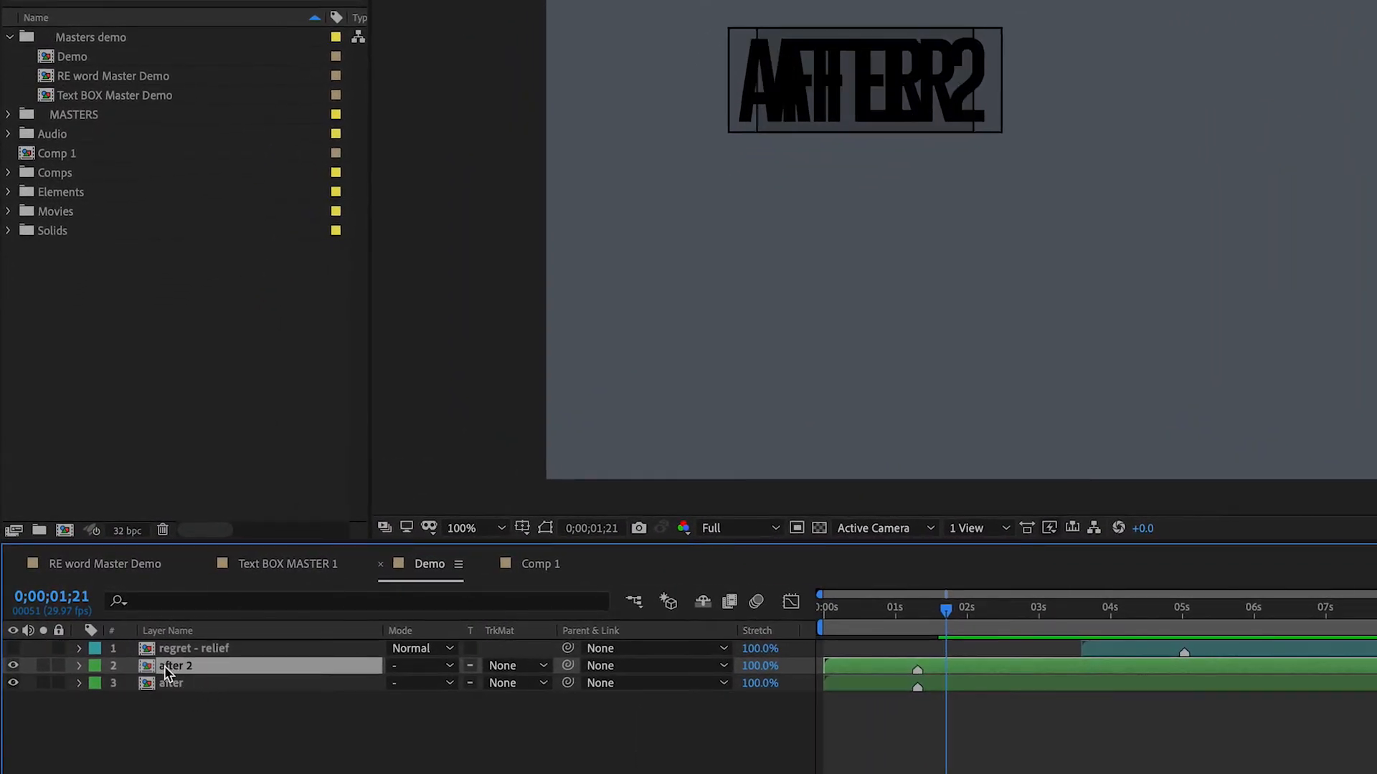
left_click_drag(153, 685, 177, 700)
key("Return")
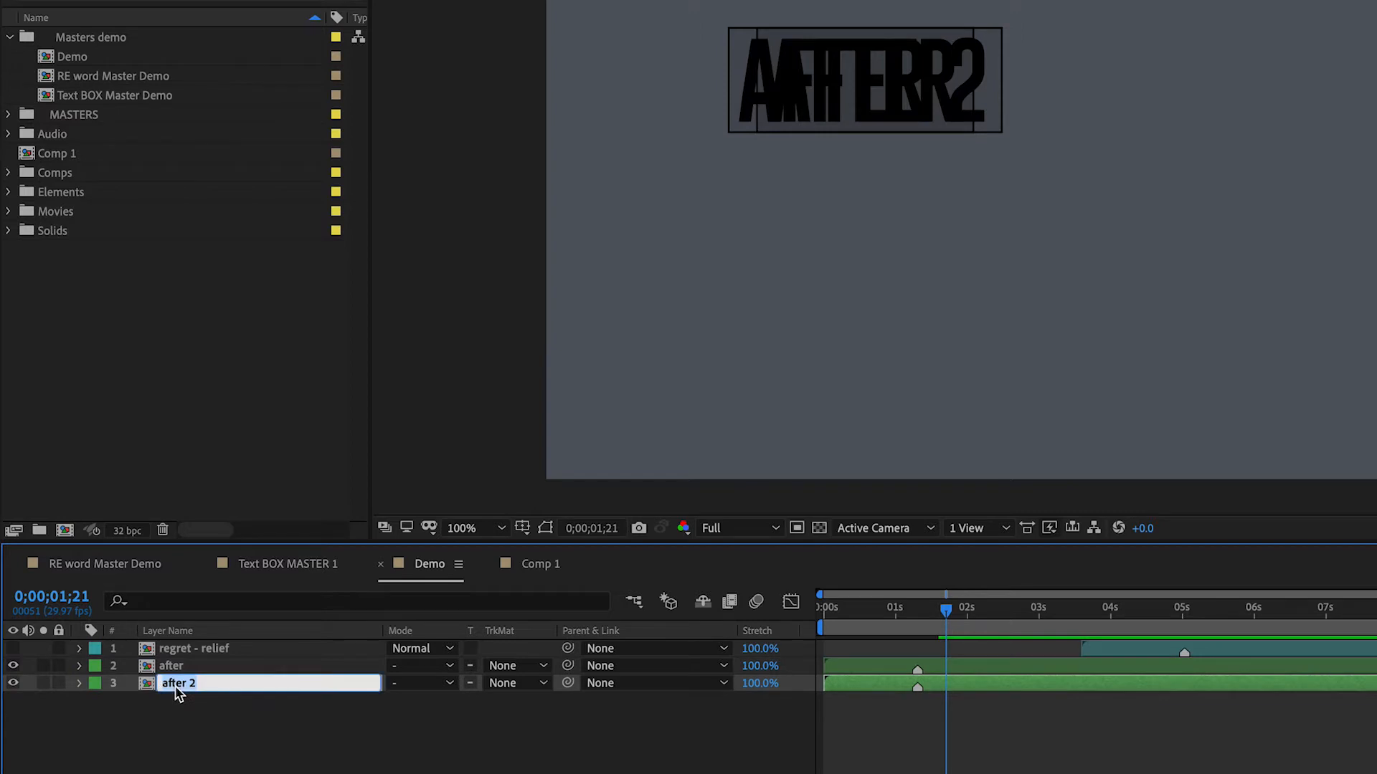
type("effects")
key("Return")
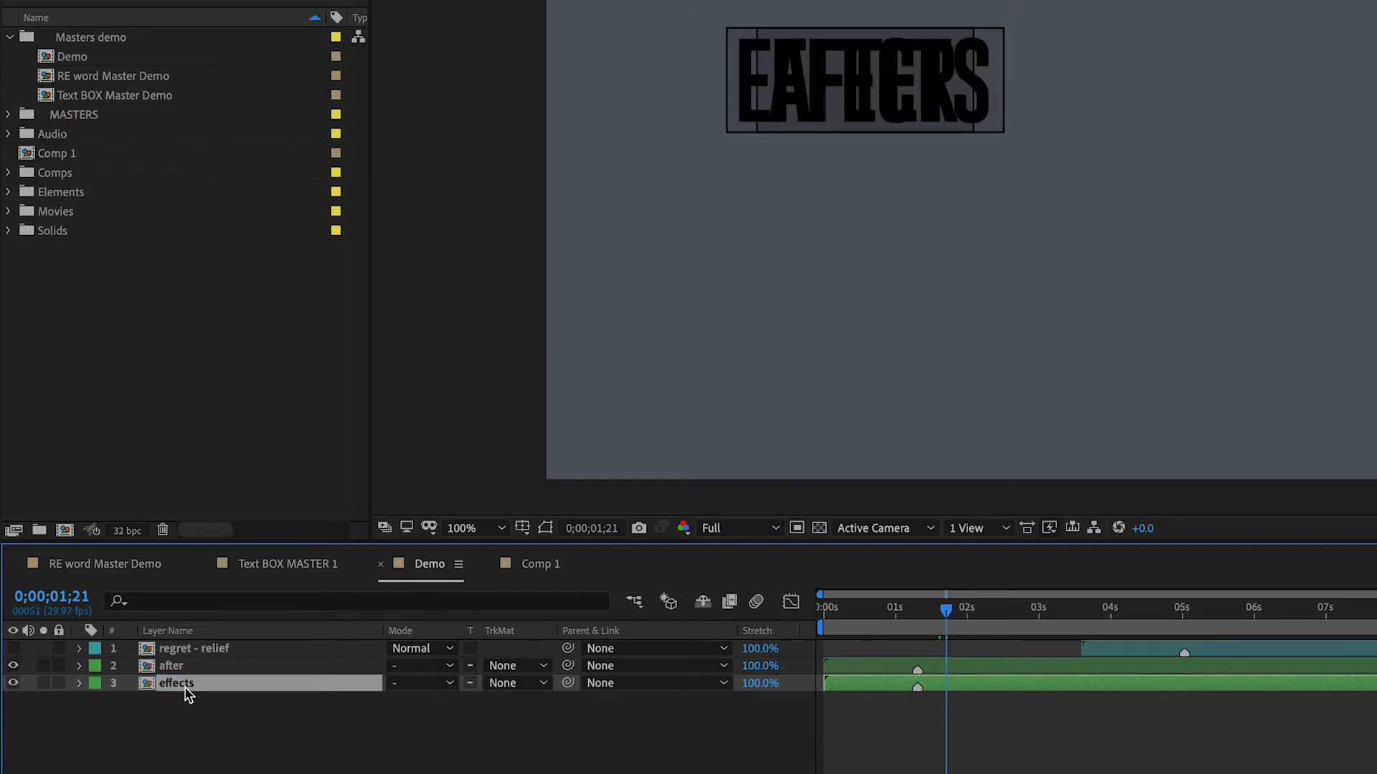
- Move the EFFECTS text box below and right of AFTER, and turn off its Has NO Line master property
left_click_drag(848, 113, 1038, 266)
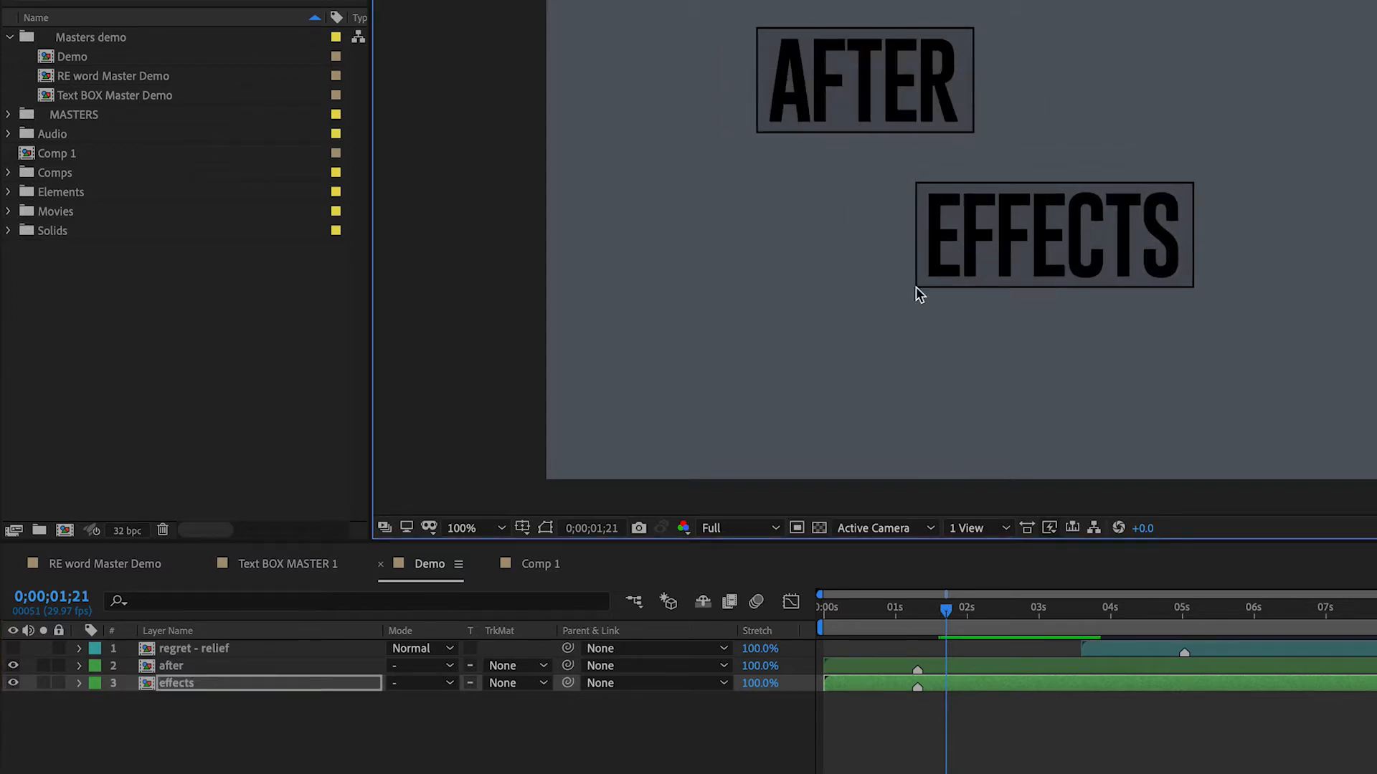
left_click(79, 685)
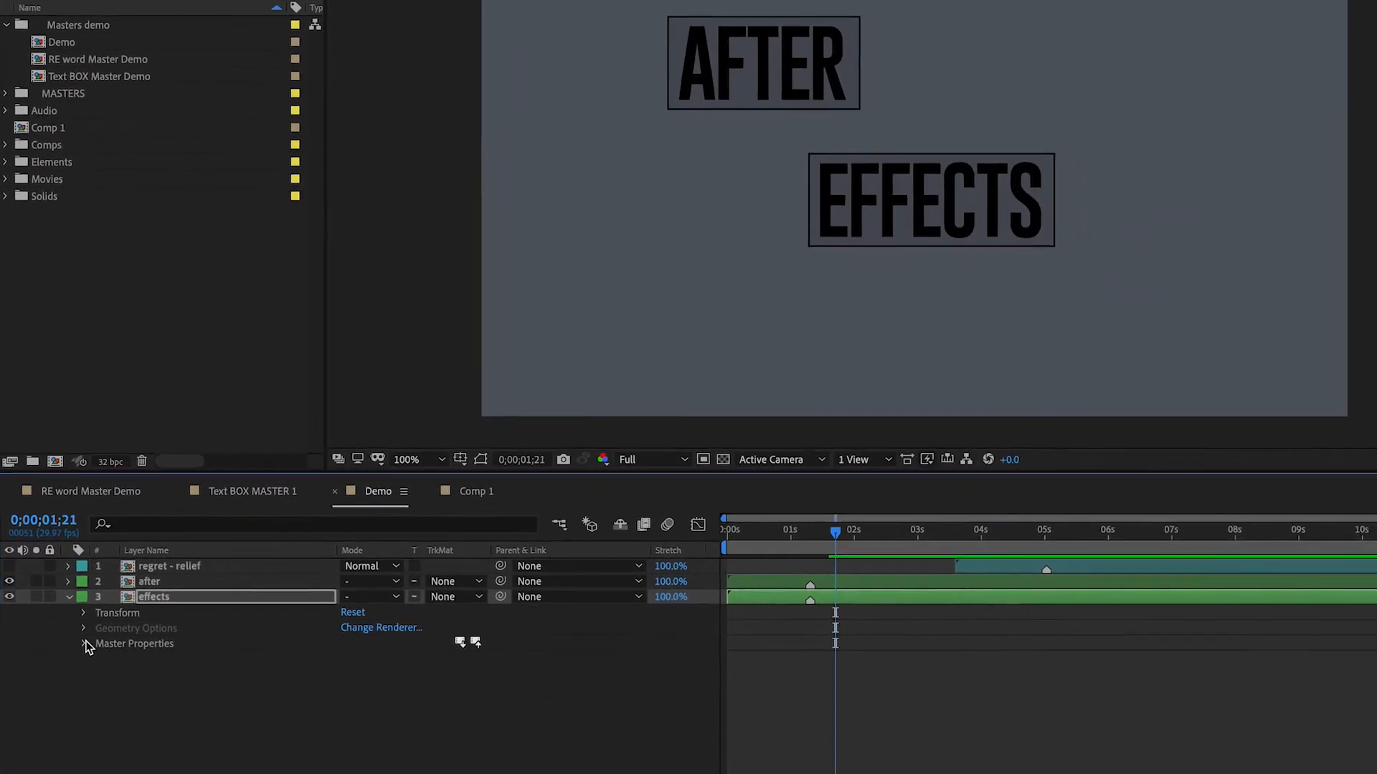
left_click(86, 647)
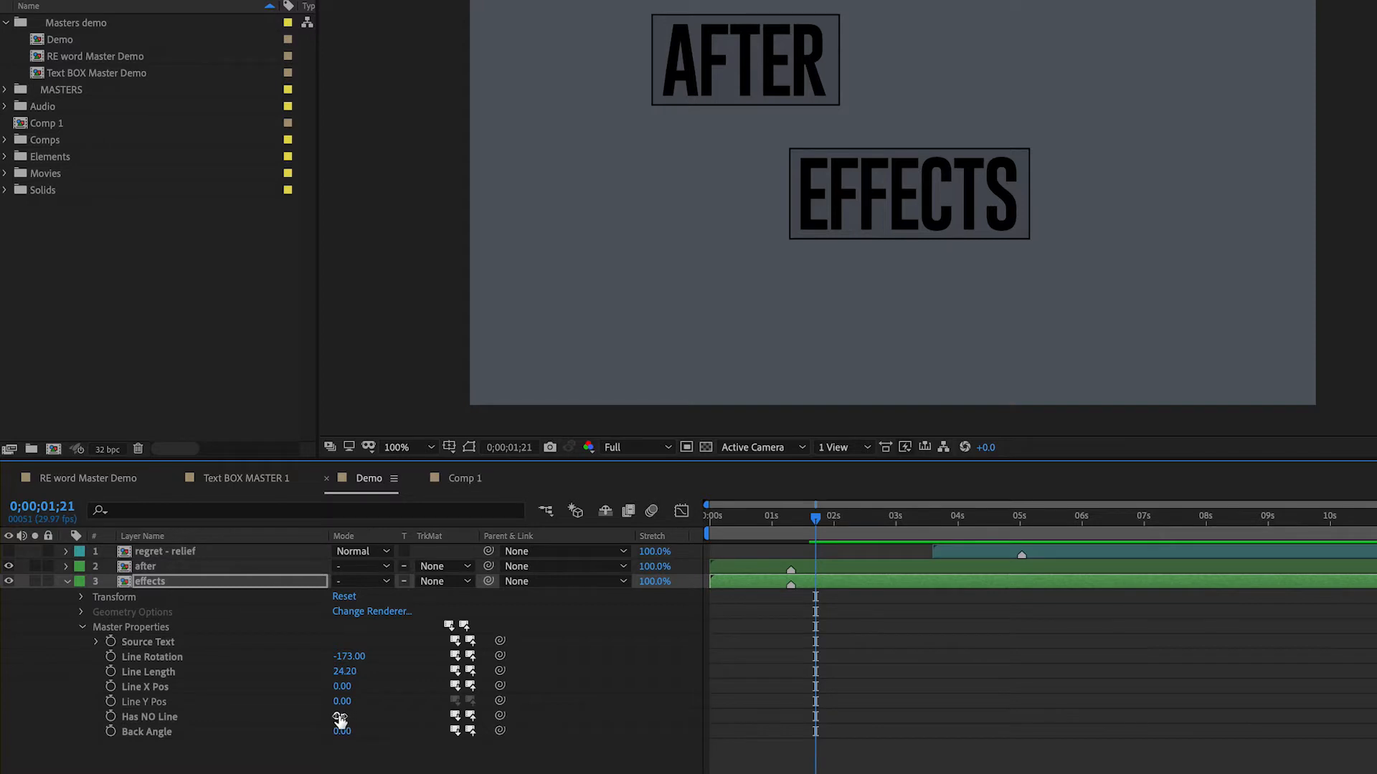
left_click(340, 718)
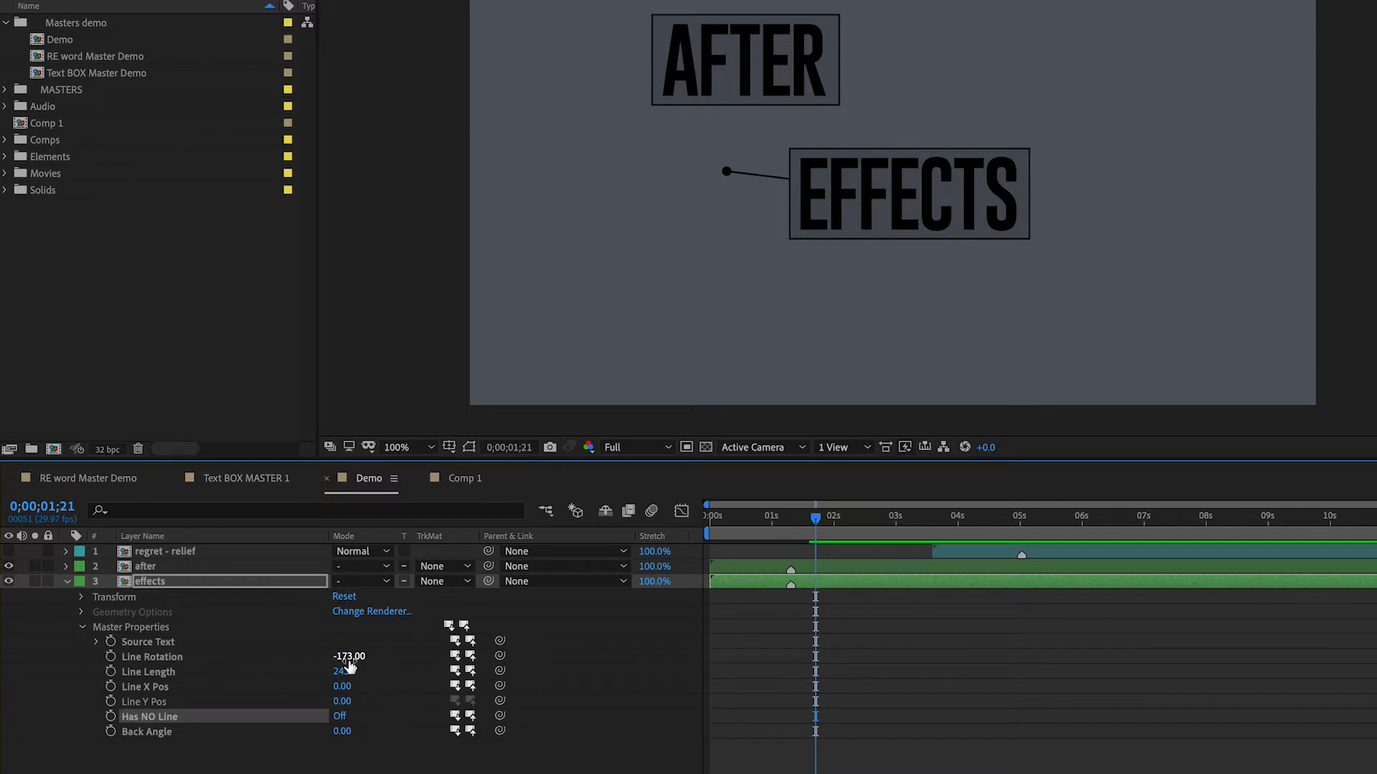
- Set the effects layer's Line Rotation to -169 and Line Length to 33.20, and preview the animation from the start
mouse_move(350, 657)
left_mouse_down()
mouse_move(376, 655)
mouse_move(353, 655)
mouse_move(373, 672)
mouse_move(444, 672)
mouse_move(339, 672)
left_mouse_up()
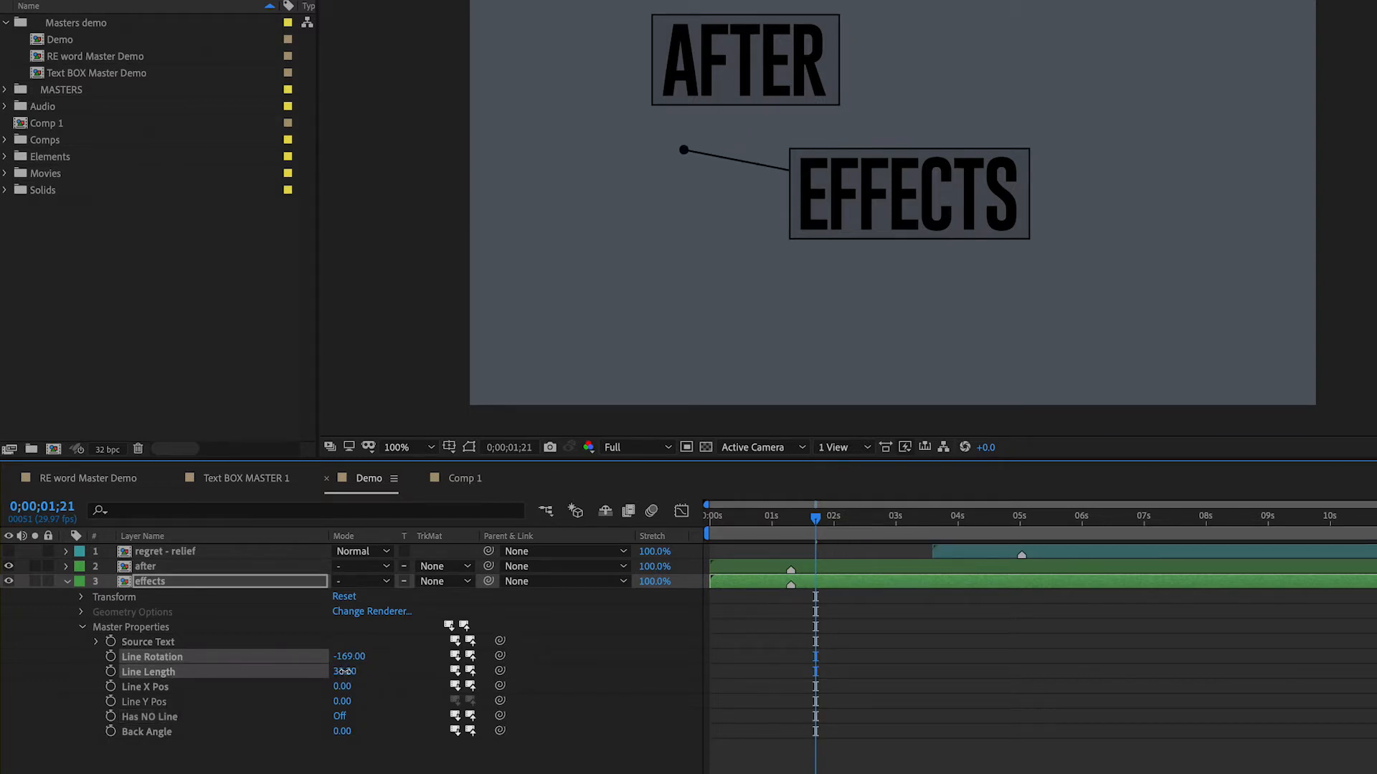
left_click(724, 518)
left_click_drag(724, 520, 713, 519)
key("space")
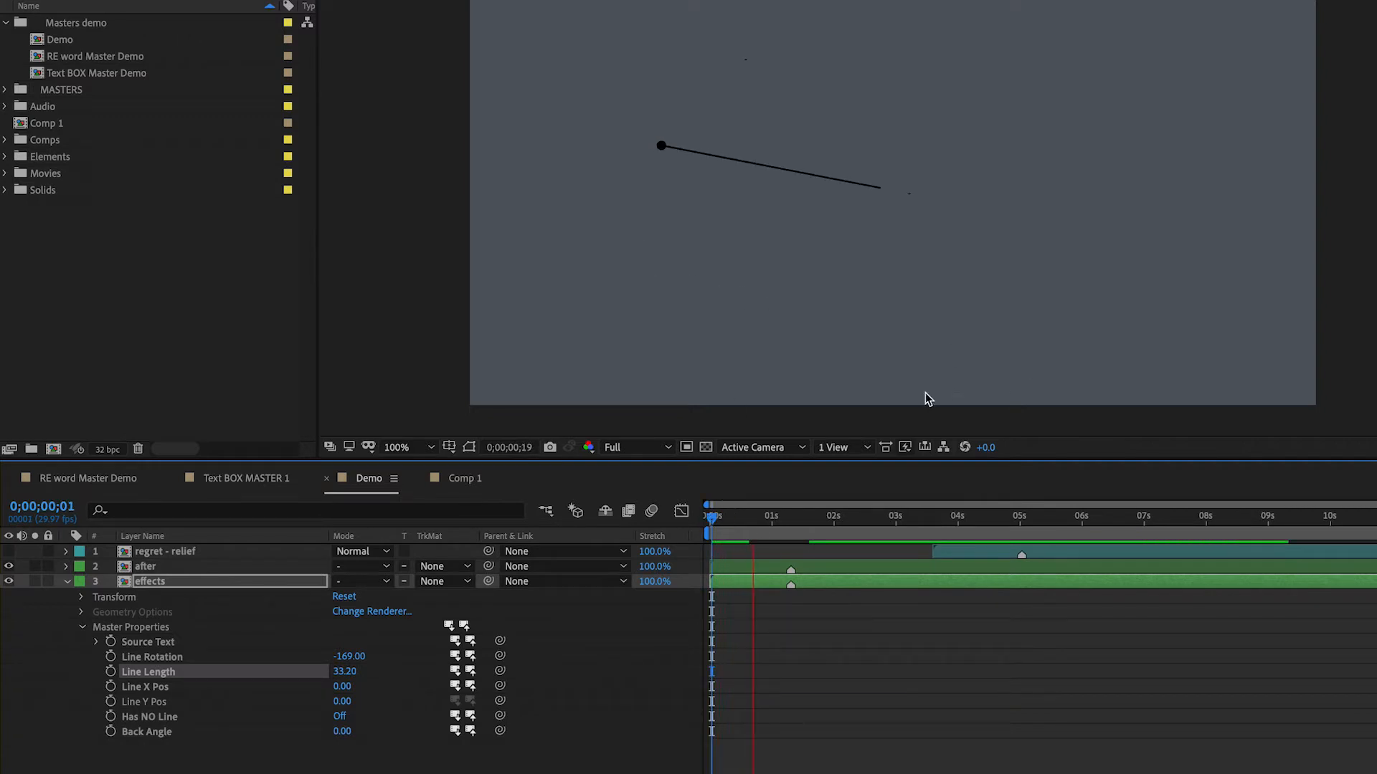
mouse_move(787, 518)
left_mouse_down()
mouse_move(764, 518)
mouse_move(788, 518)
left_mouse_up()
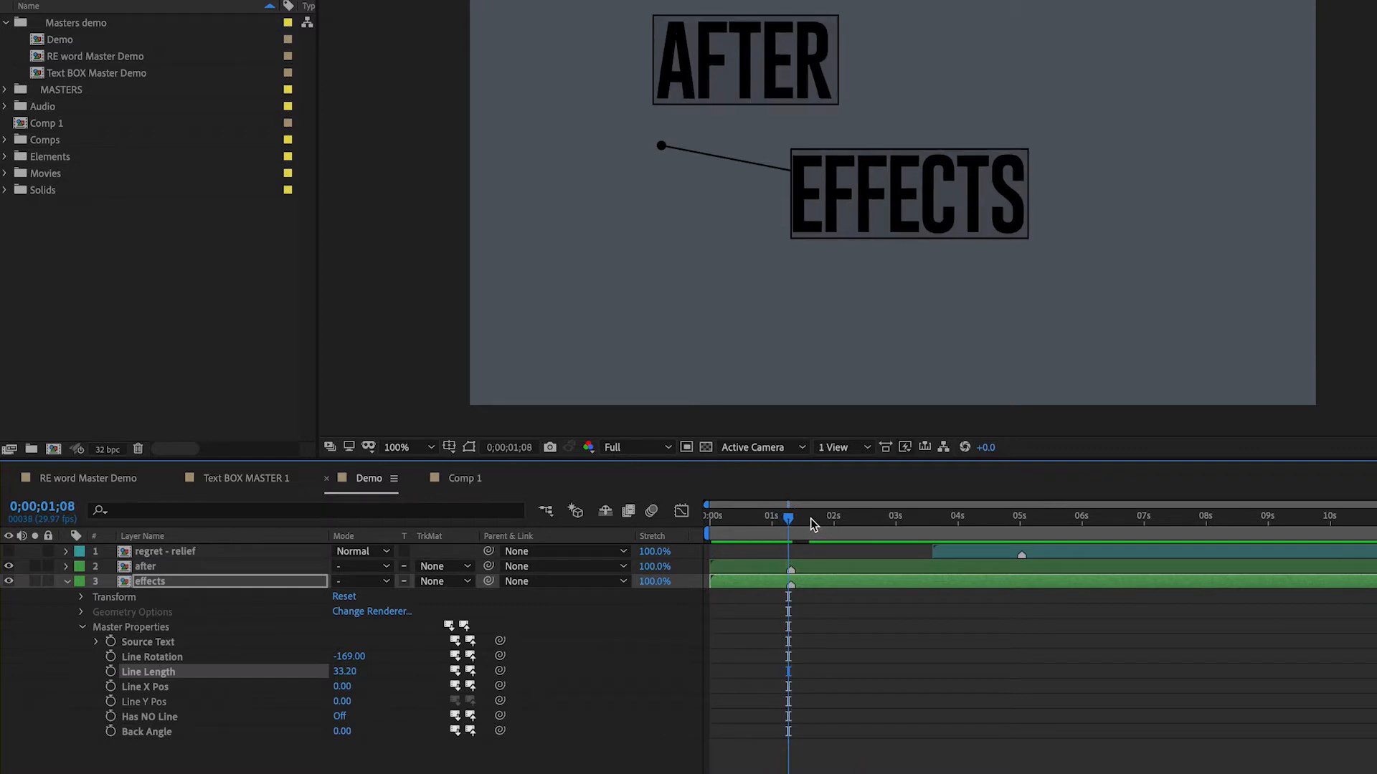
left_click(811, 519)
- Move the EFFECTS box up and right beside AFTER, with its Line Rotation at -155 and Line Length at 26.20
left_click_drag(351, 657, 360, 656)
left_click_drag(941, 220, 1058, 168)
mouse_move(344, 672)
left_mouse_down()
mouse_move(327, 671)
mouse_move(339, 671)
left_mouse_up()
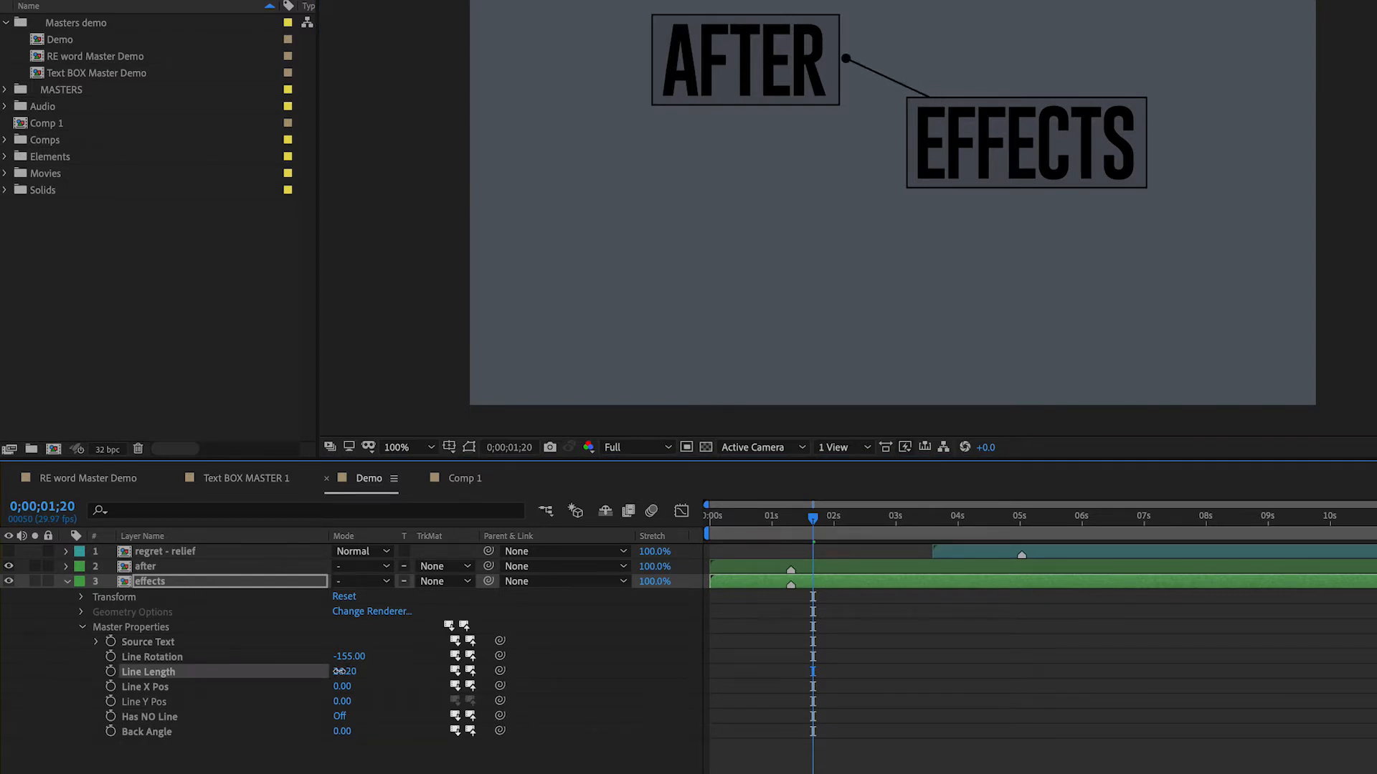
- Fine-tune the effects layer's Line Length to 27.20 so the line's end dot meets the edge of the AFTER box
left_click(338, 672)
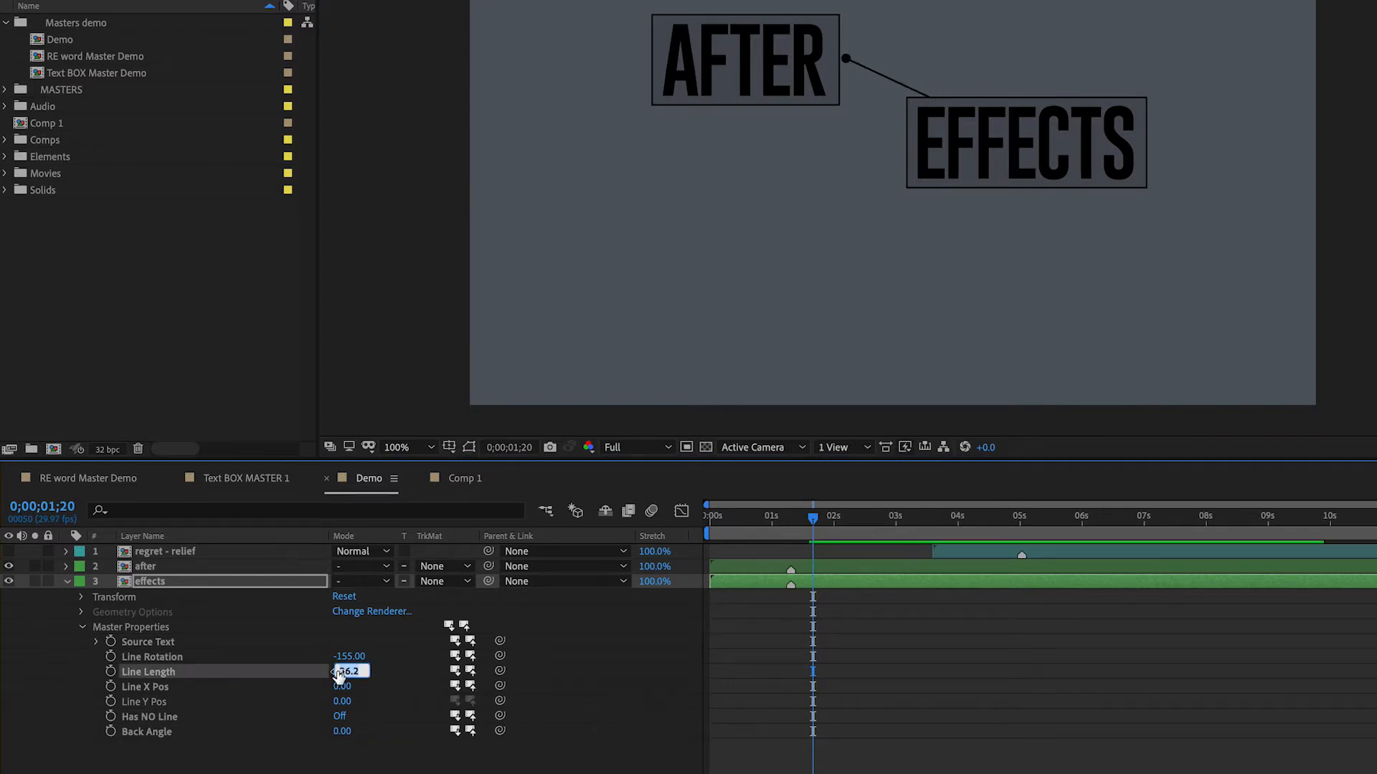
key("super+Up")
key("super+Up")
key("super+Up")
key("super+Up")
key("super+Up")
key("super+Up")
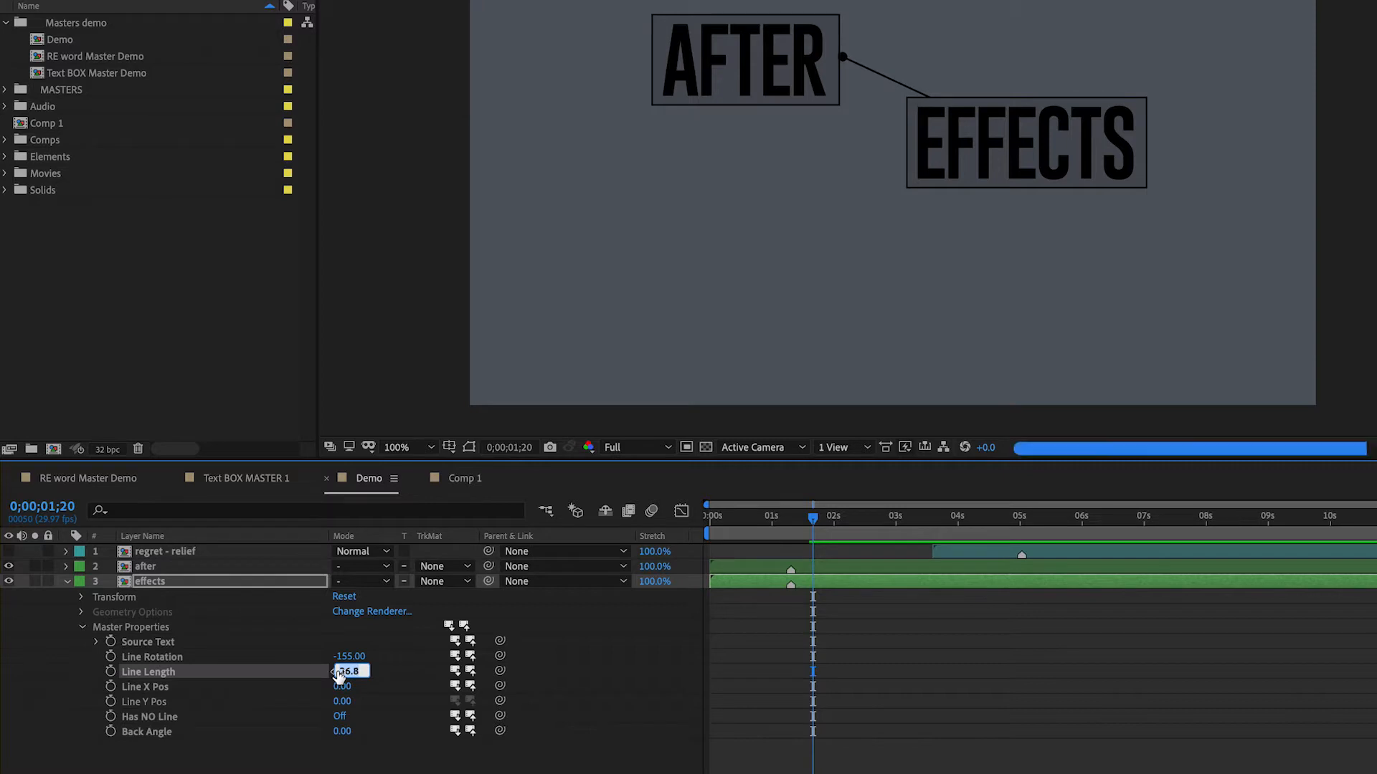
key("Return")
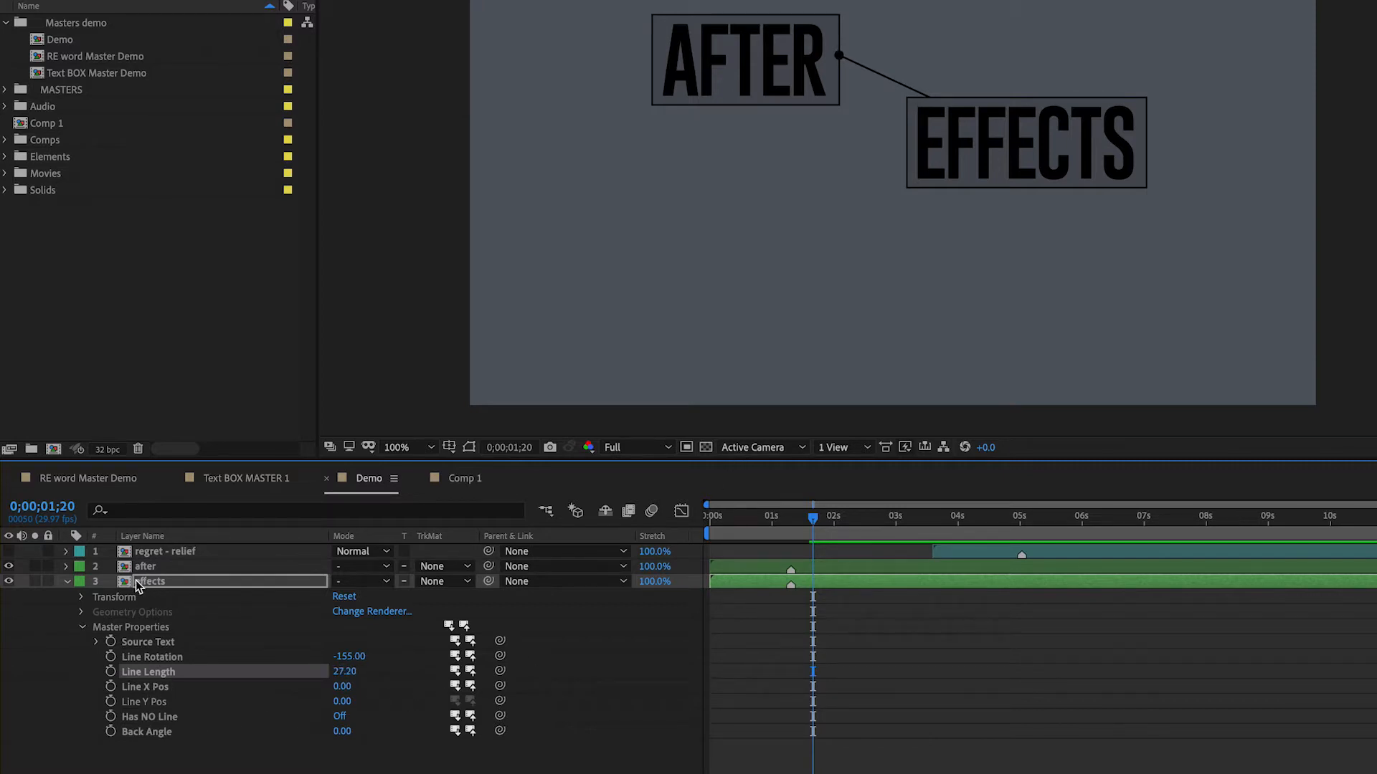
- Collapse the effects layer, duplicate it, place the copy directly beneath it, and rename the copy expressions
left_click(105, 582)
left_click(66, 583)
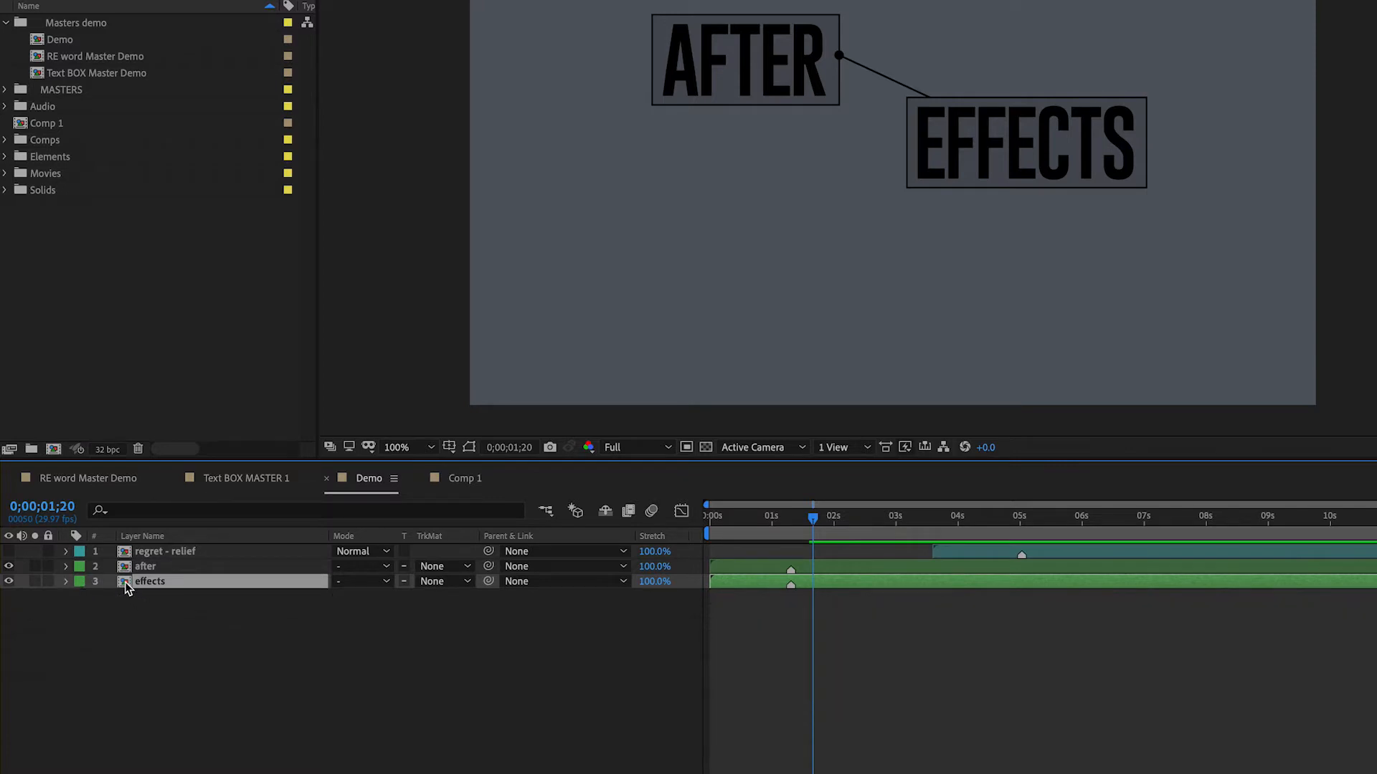
key("ctrl+d")
left_click_drag(150, 581, 153, 606)
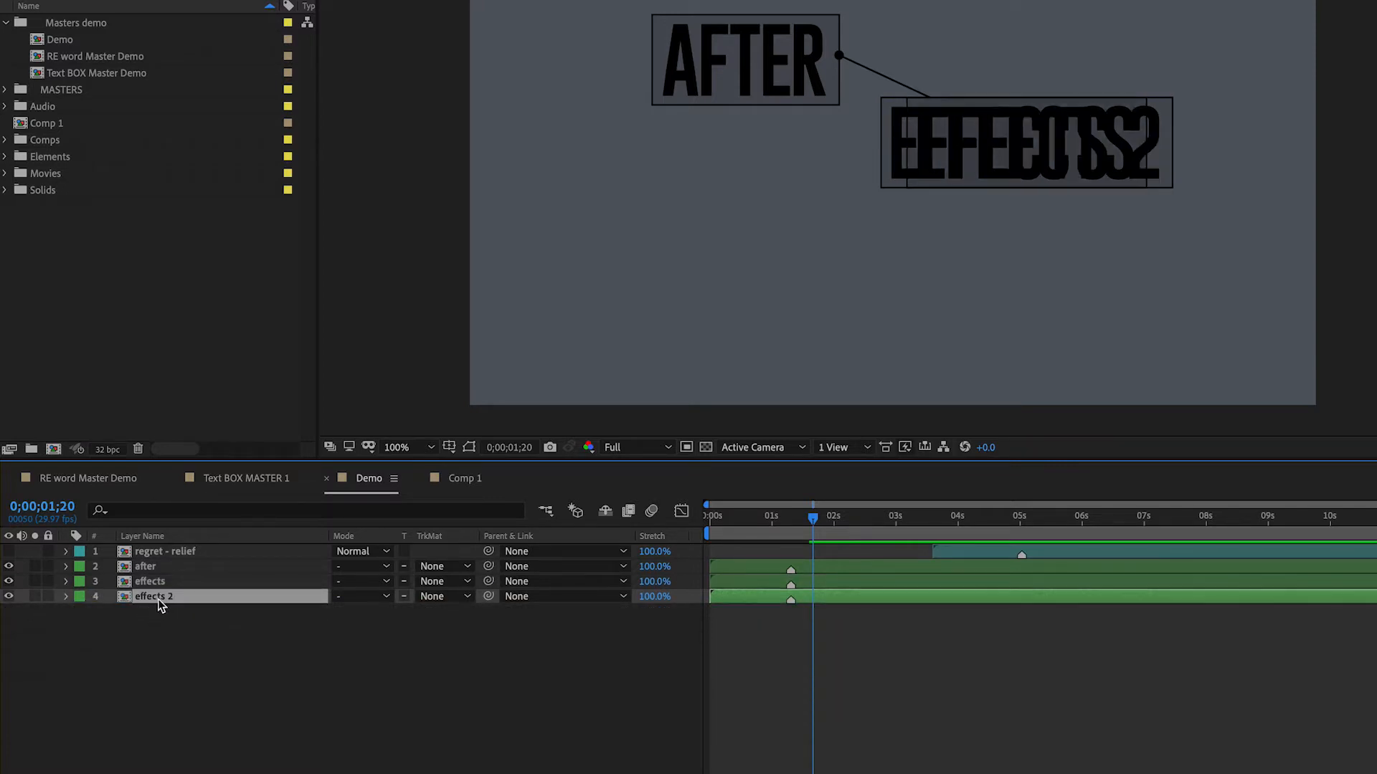
key("Return")
type("expressions")
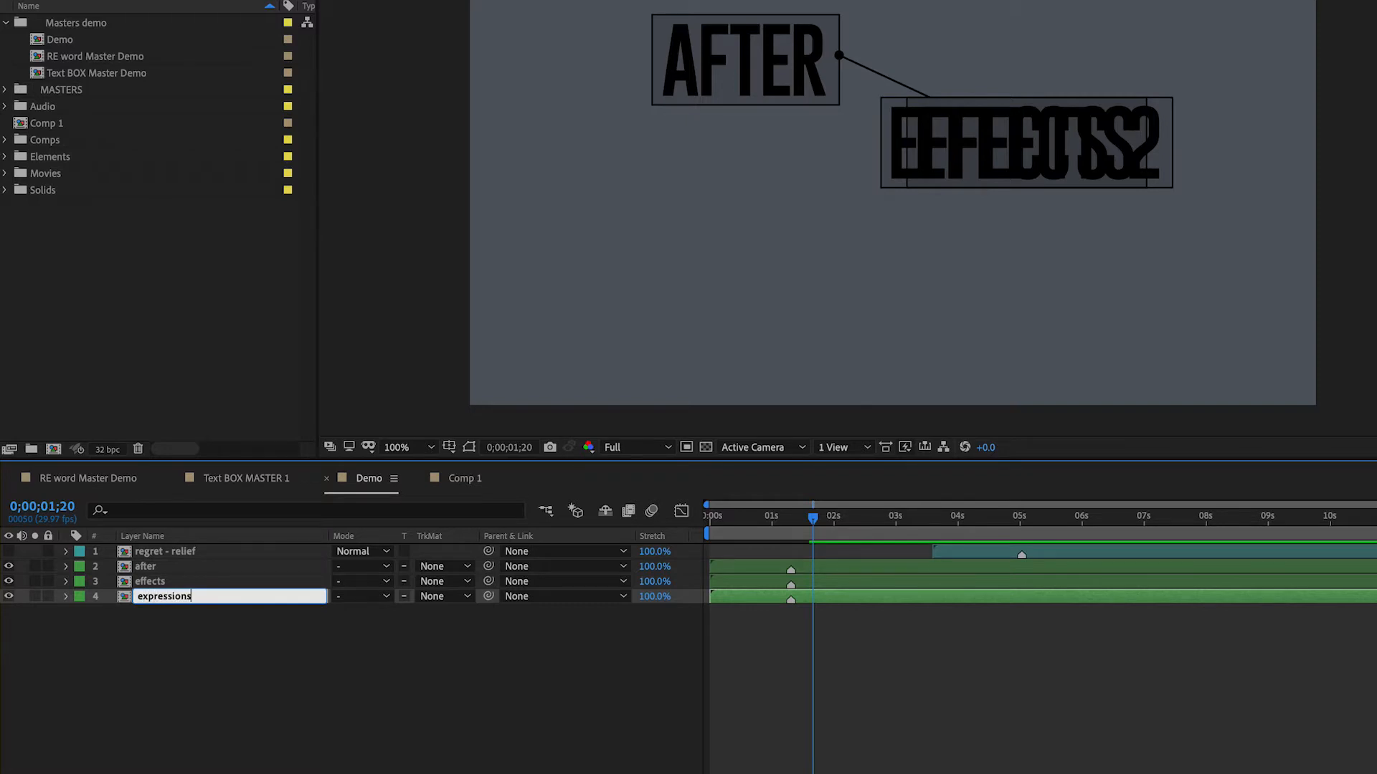
key("Return")
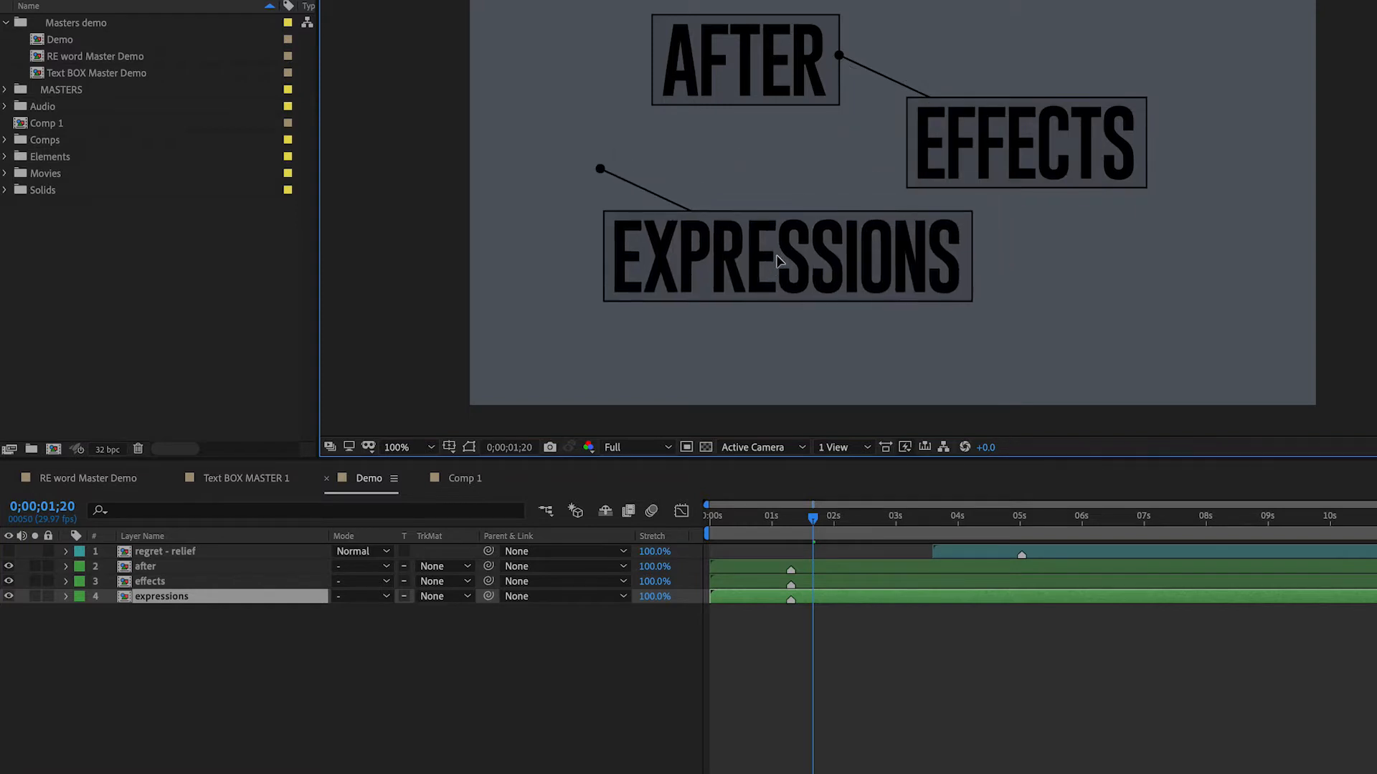
- Position the EXPRESSIONS box below AFTER and connect its line to EFFECTS with Line Rotation -35 and Line Length 22.20
left_click(66, 597)
left_click(81, 643)
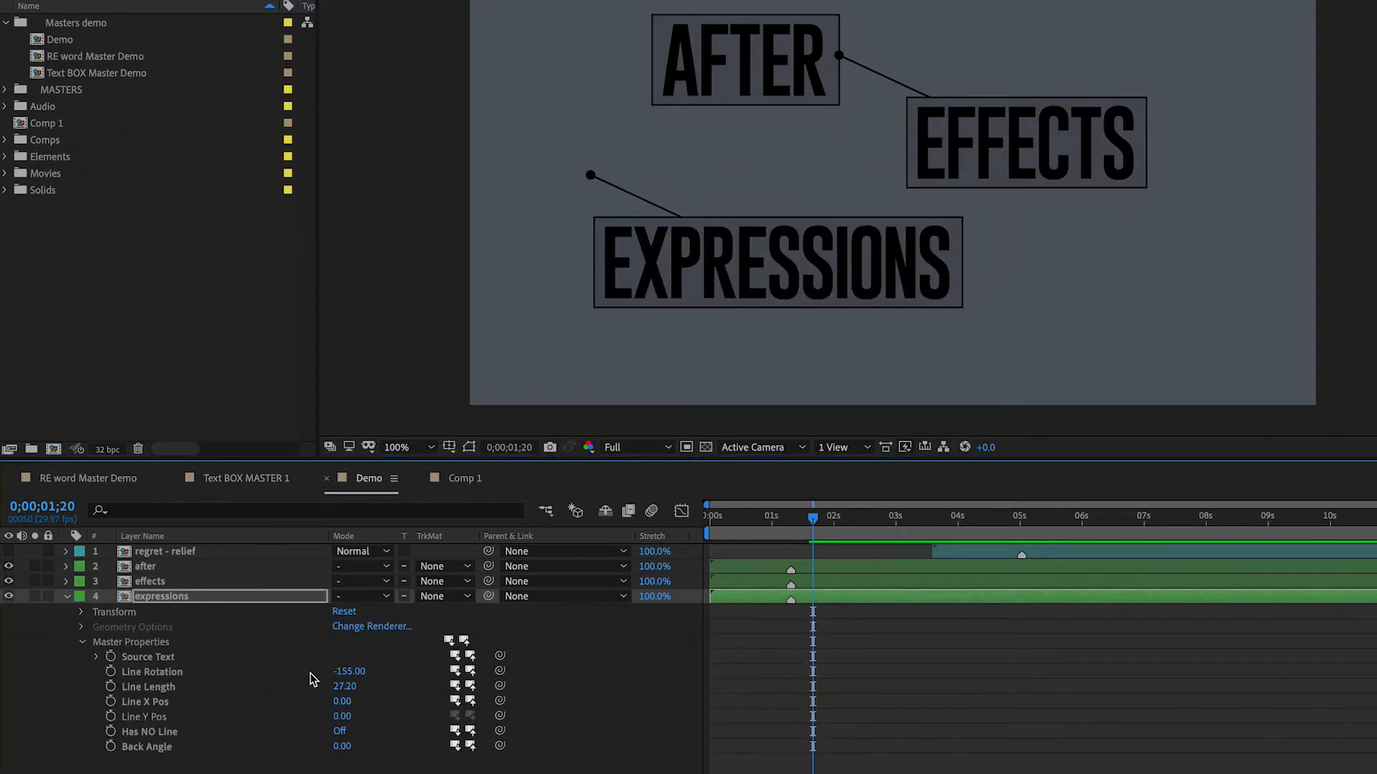
left_click_drag(349, 671, 436, 654)
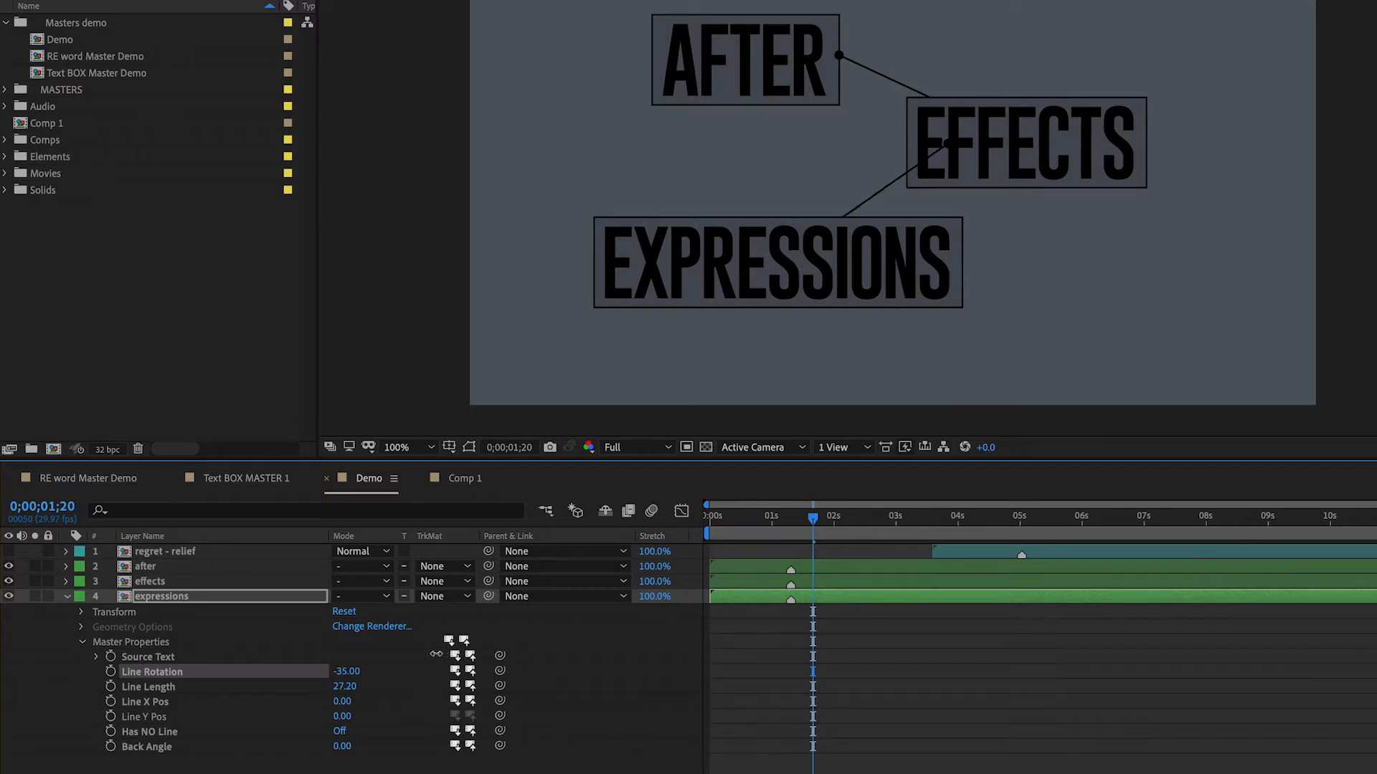
left_click_drag(694, 301, 705, 249)
key("super+shift+h")
left_click_drag(343, 686, 335, 686)
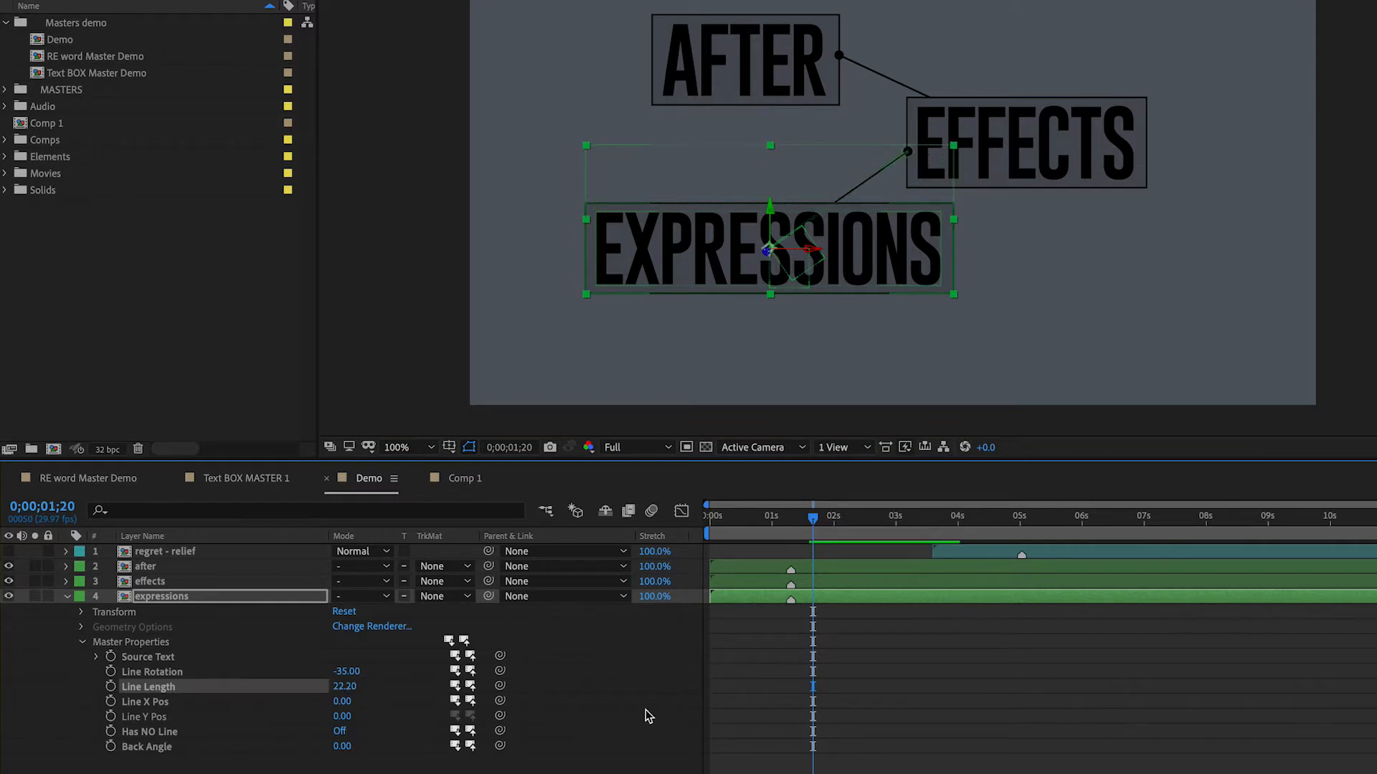
- Duplicate the expressions layer, move the copy to the bottom of the layer stack, rename it duh, and collapse expressions
left_click(162, 602)
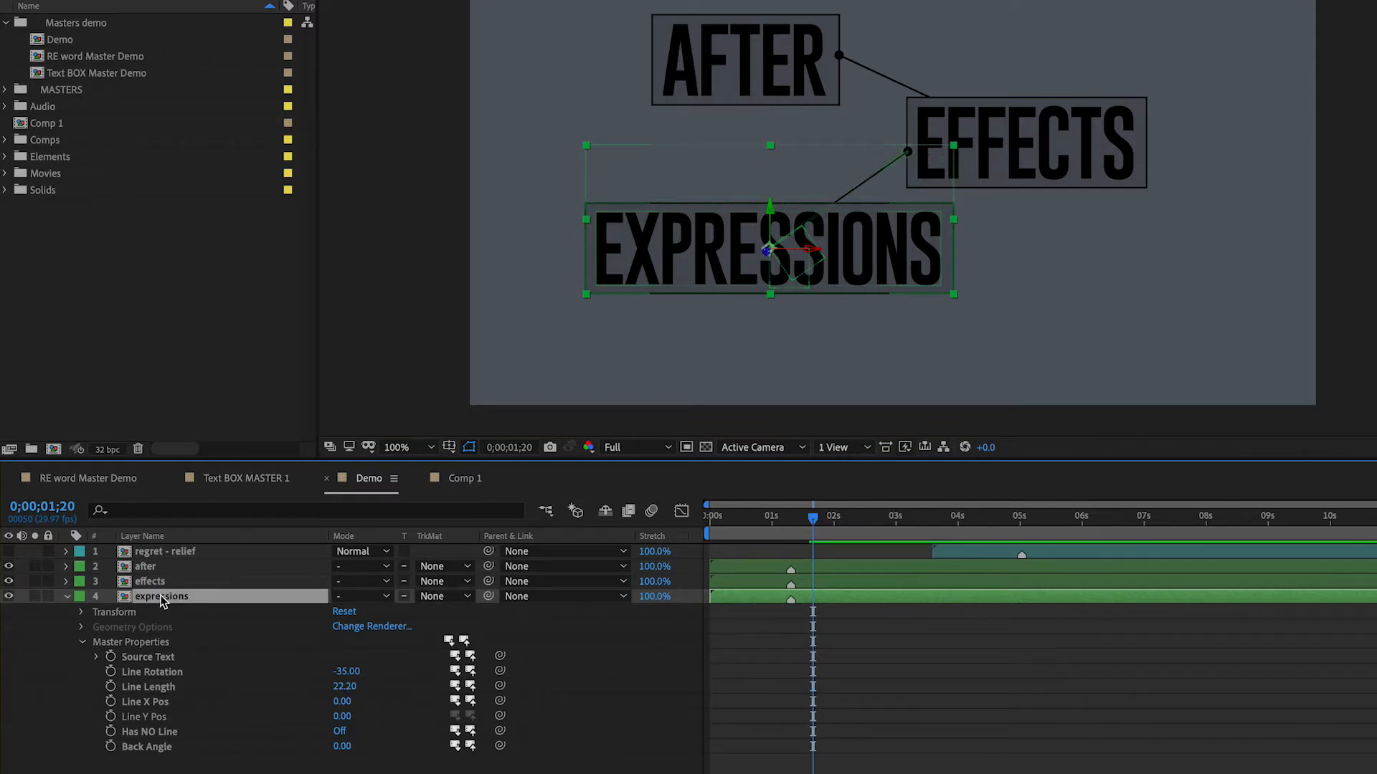
key("ctrl+d")
left_click_drag(152, 598, 163, 766)
key("Return")
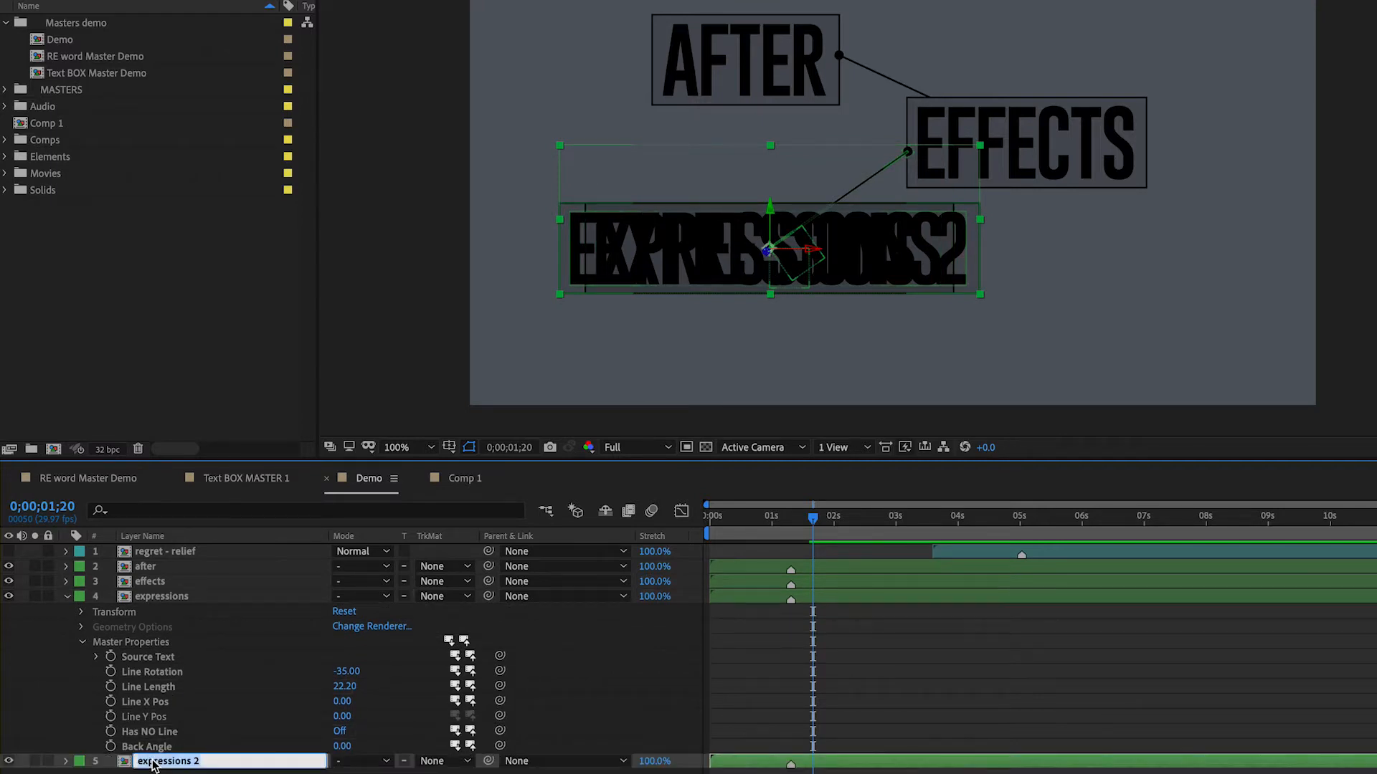
type("duh")
key("Return")
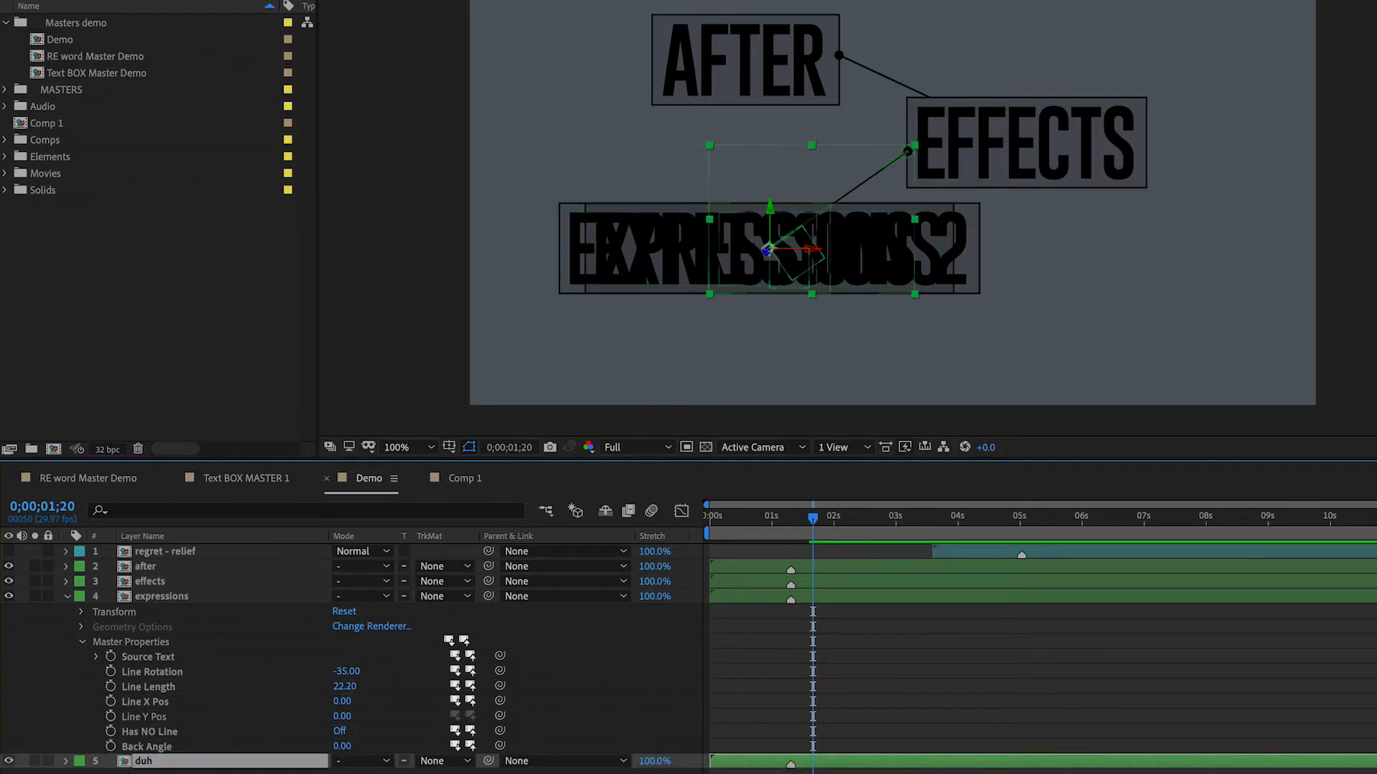
left_click(67, 598)
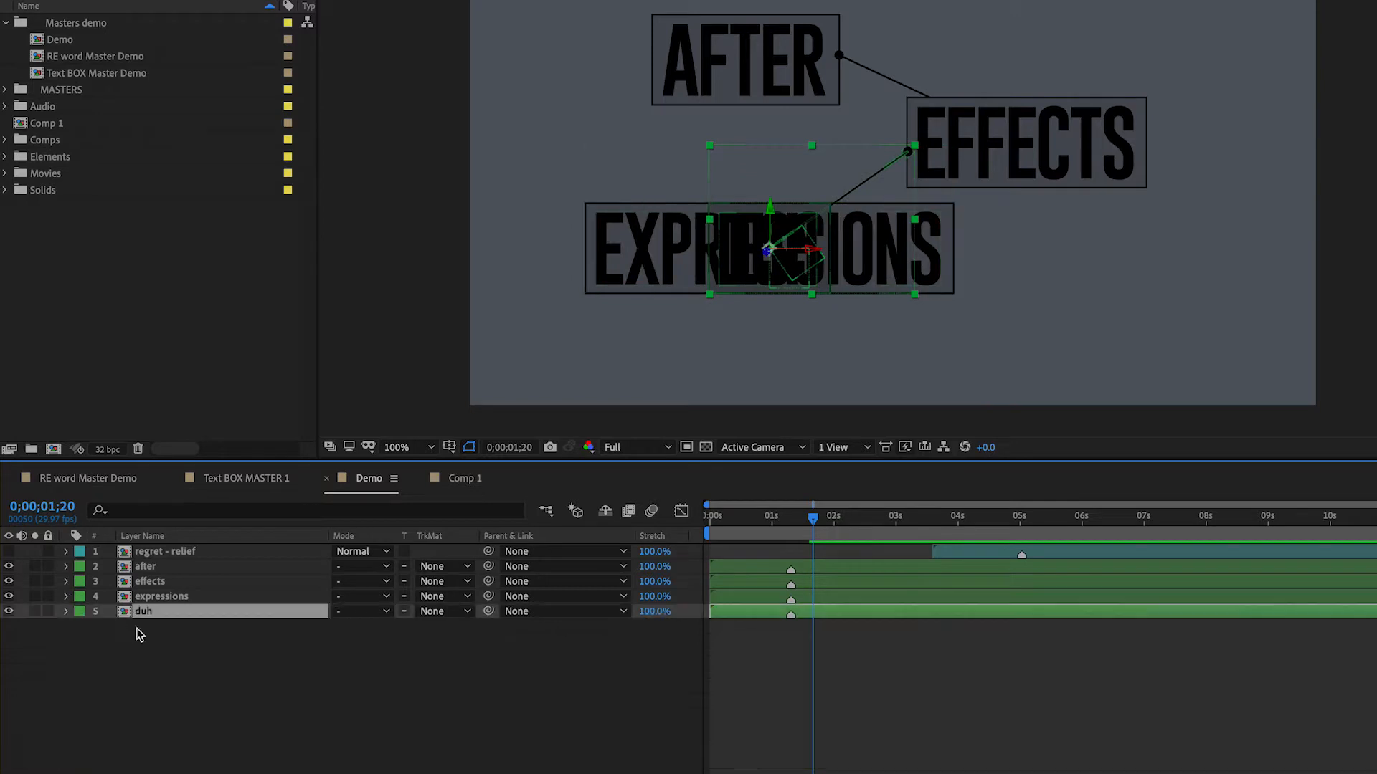
- Move the DUH box to the composition's lower right and point its line at EXPRESSIONS with Line Rotation -166 and Line Length 33.20
left_click(66, 611)
left_click_drag(747, 233, 1162, 314)
left_click(81, 657)
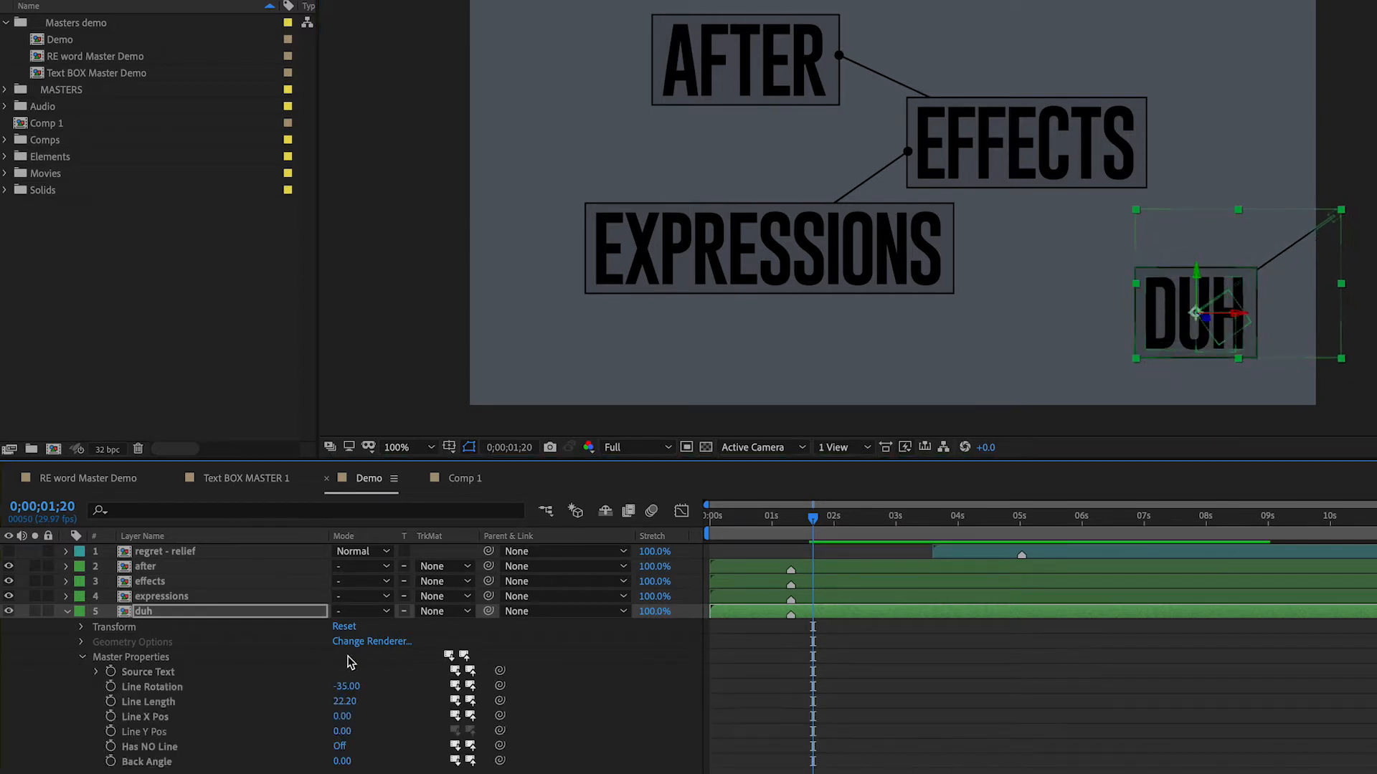
left_click_drag(347, 687, 237, 691)
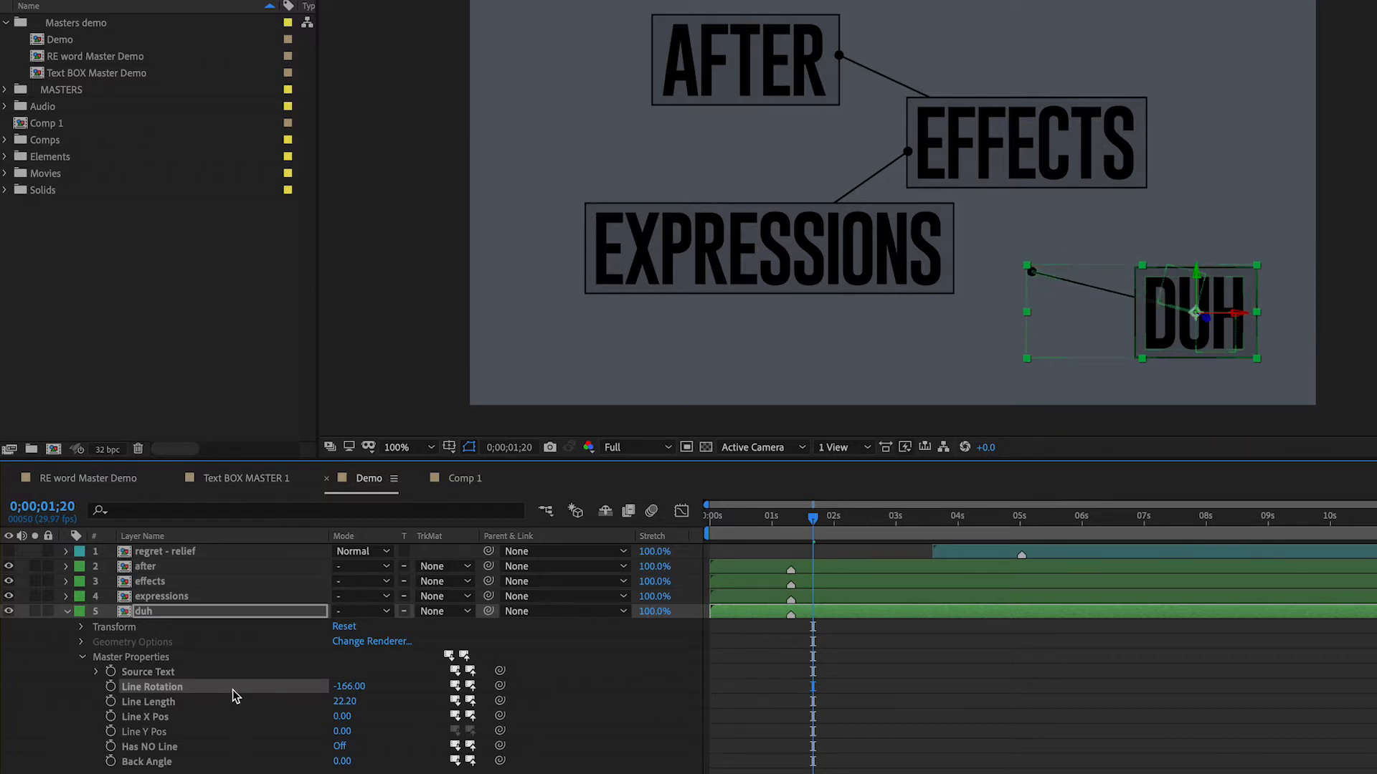
left_click_drag(341, 704, 356, 703)
right_click(347, 702)
left_click(344, 705)
left_click_drag(346, 701, 333, 701)
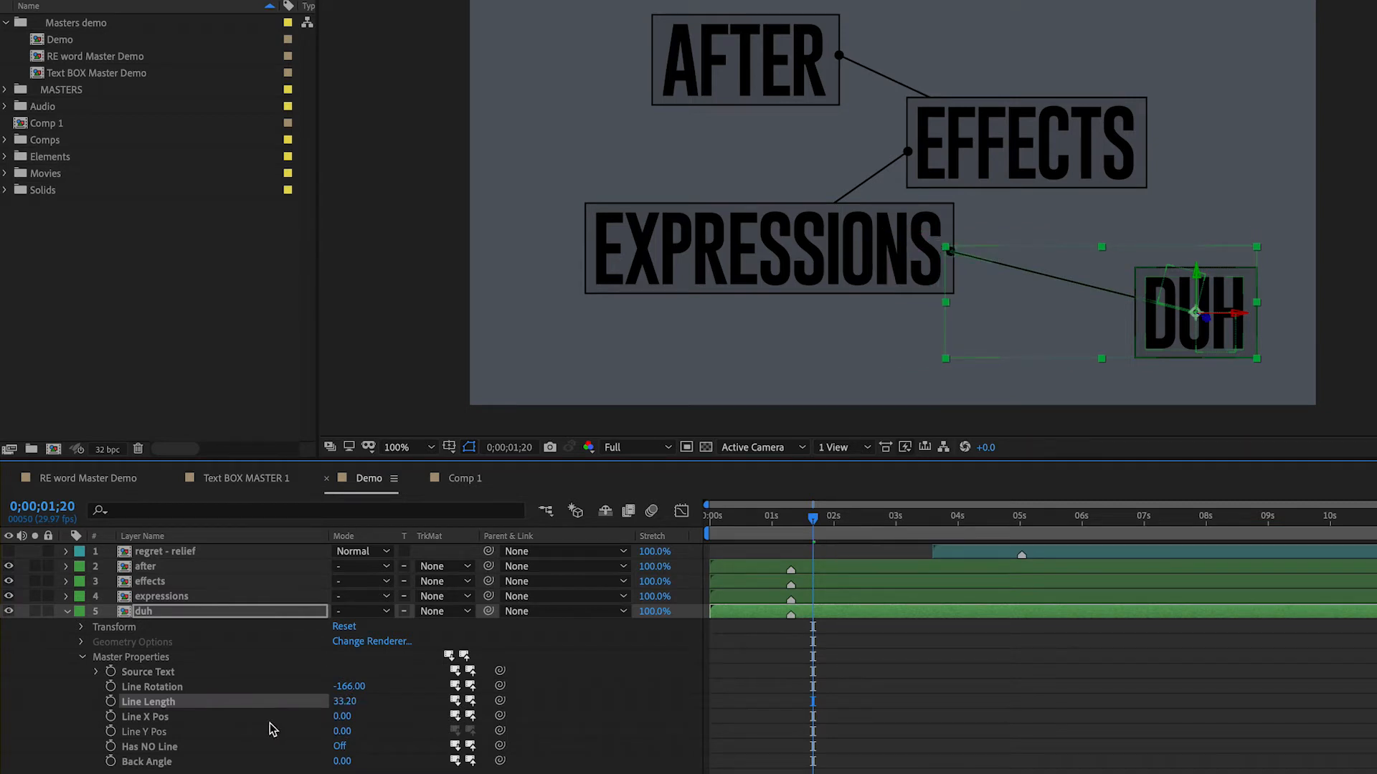
- Nudge the DUH box sideways until its line's end dot sits on the right edge of EXPRESSIONS, and collapse the duh layer
left_click(144, 613)
key("Return")
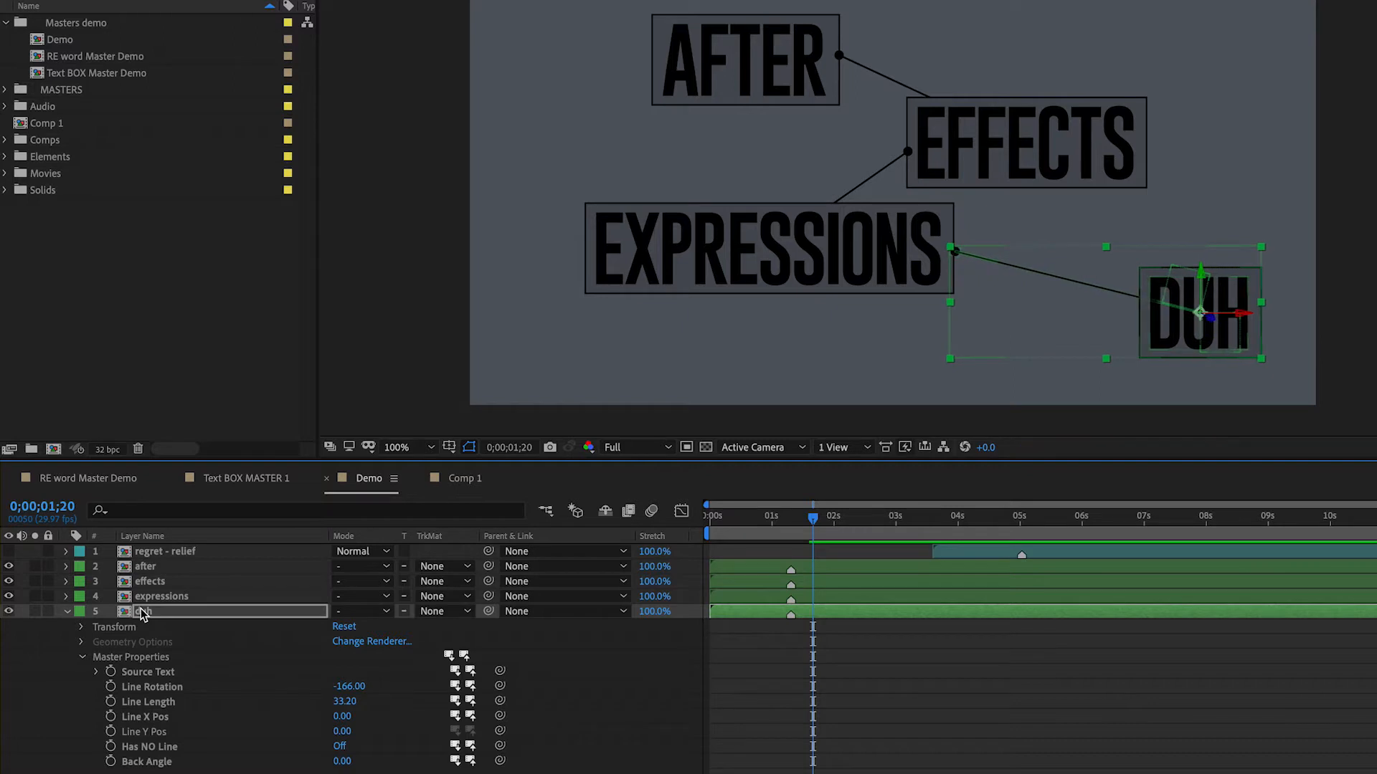
left_click(68, 612)
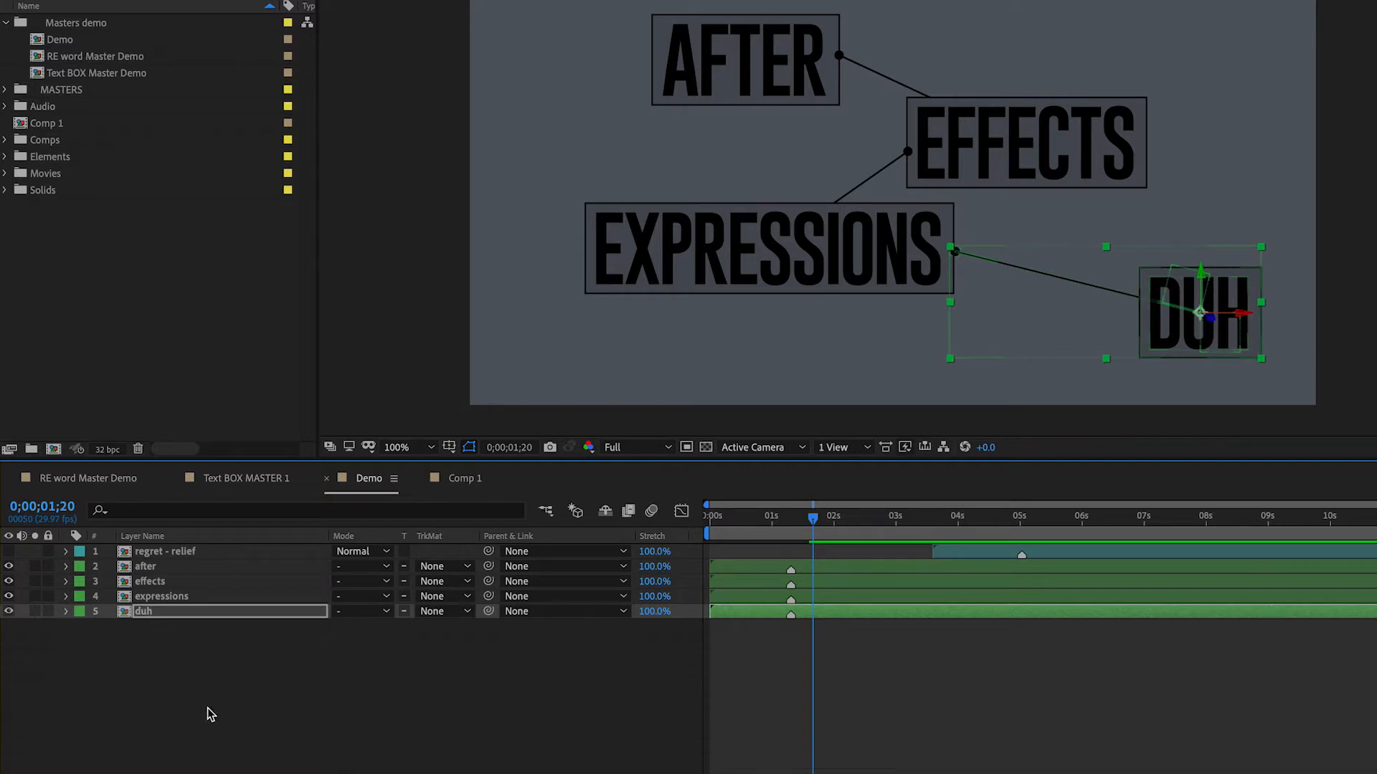
left_click(188, 743)
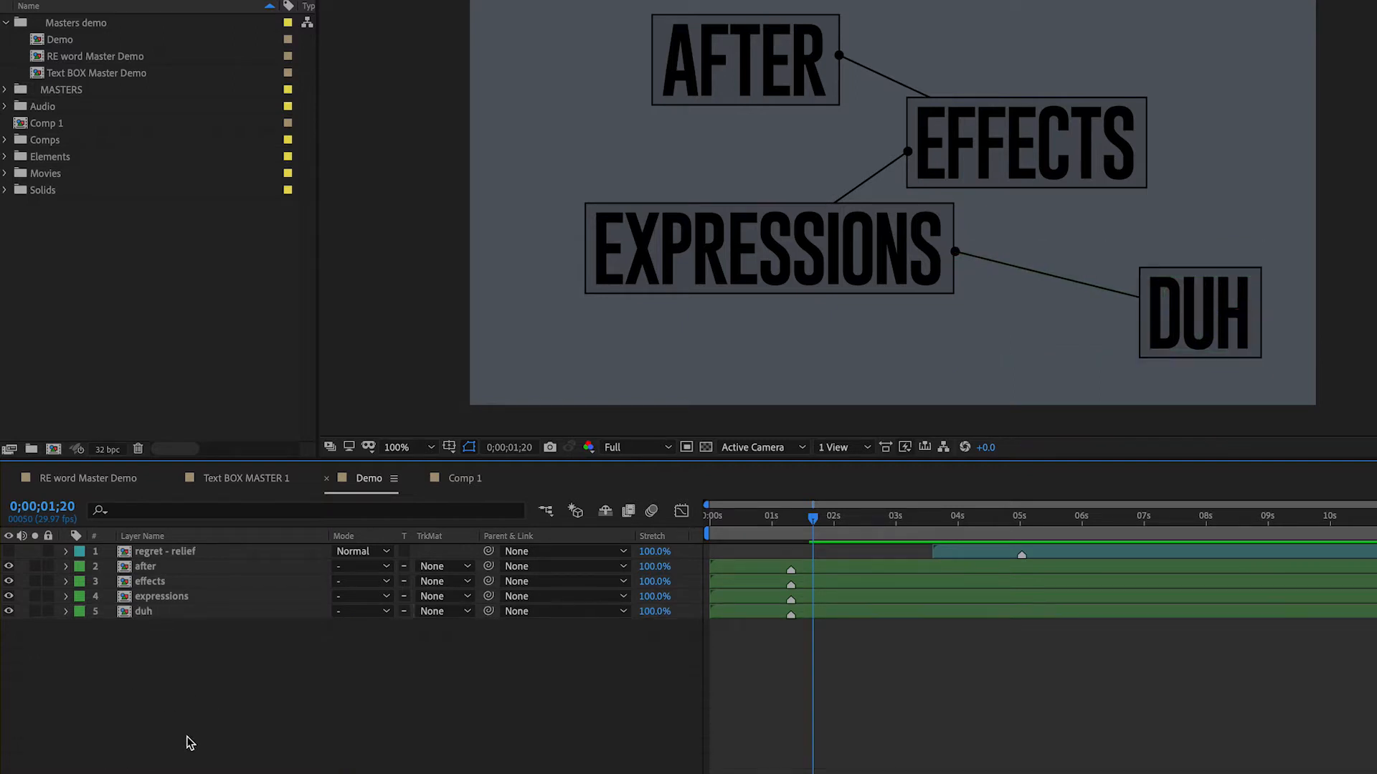
left_click(143, 611)
key("Return")
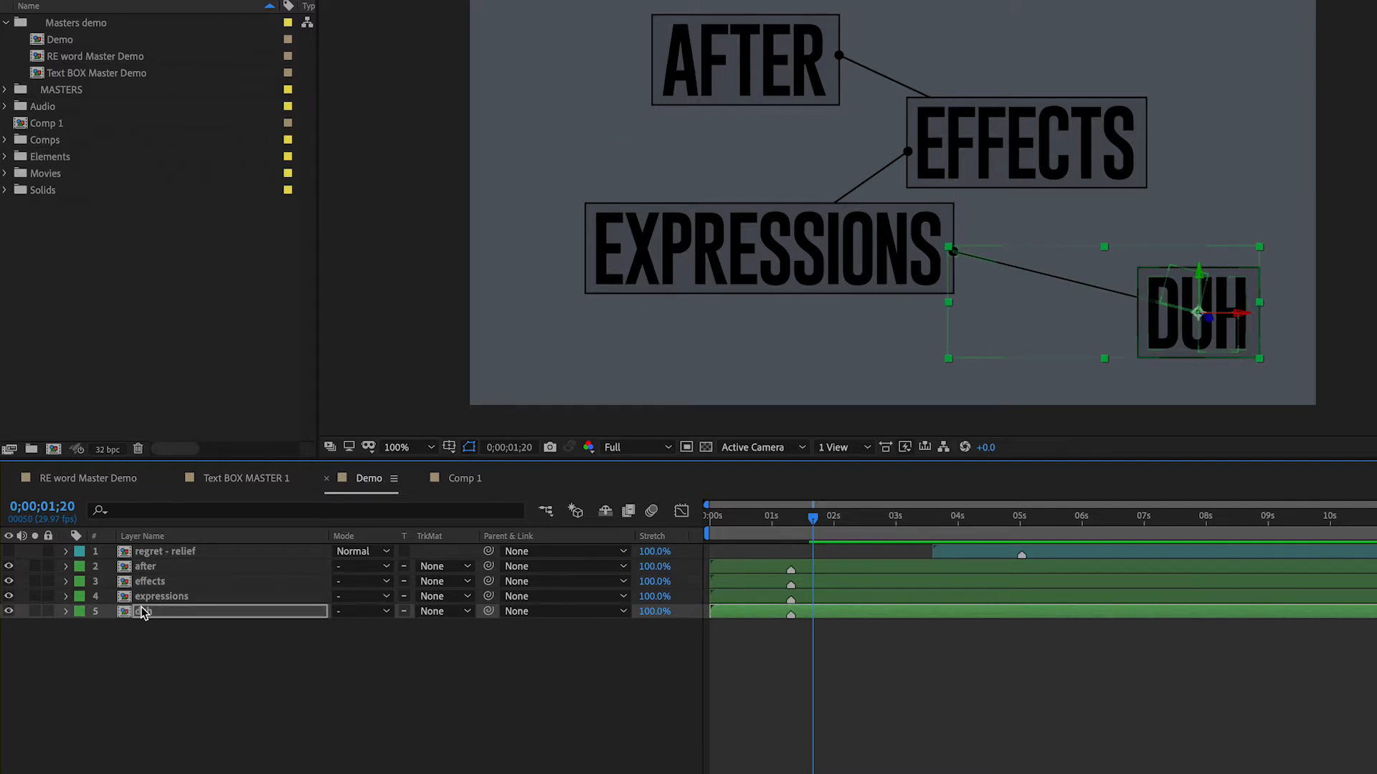
left_click(279, 690)
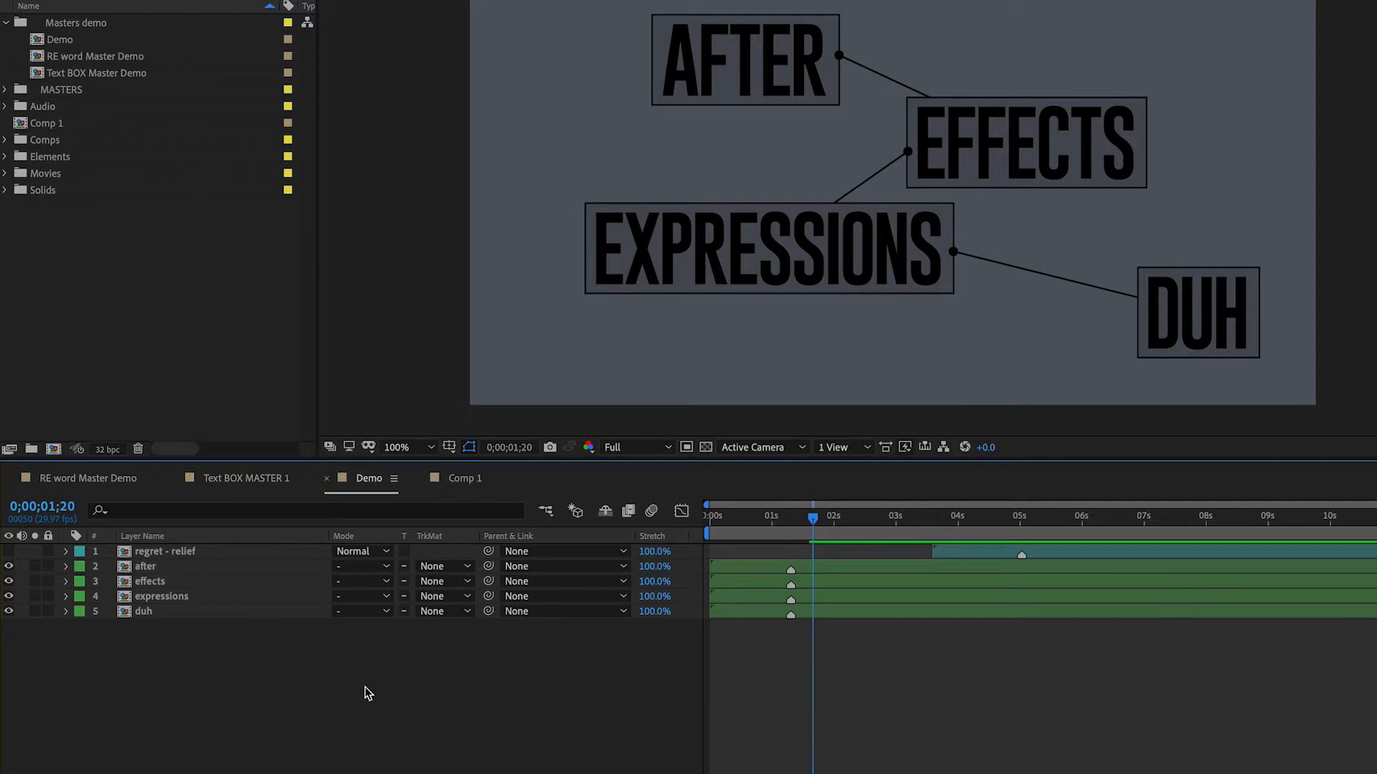
- Shift the effects layer in time so that it starts at about 1.4 seconds, after the after layer's marker
left_click(791, 571)
left_click(848, 518)
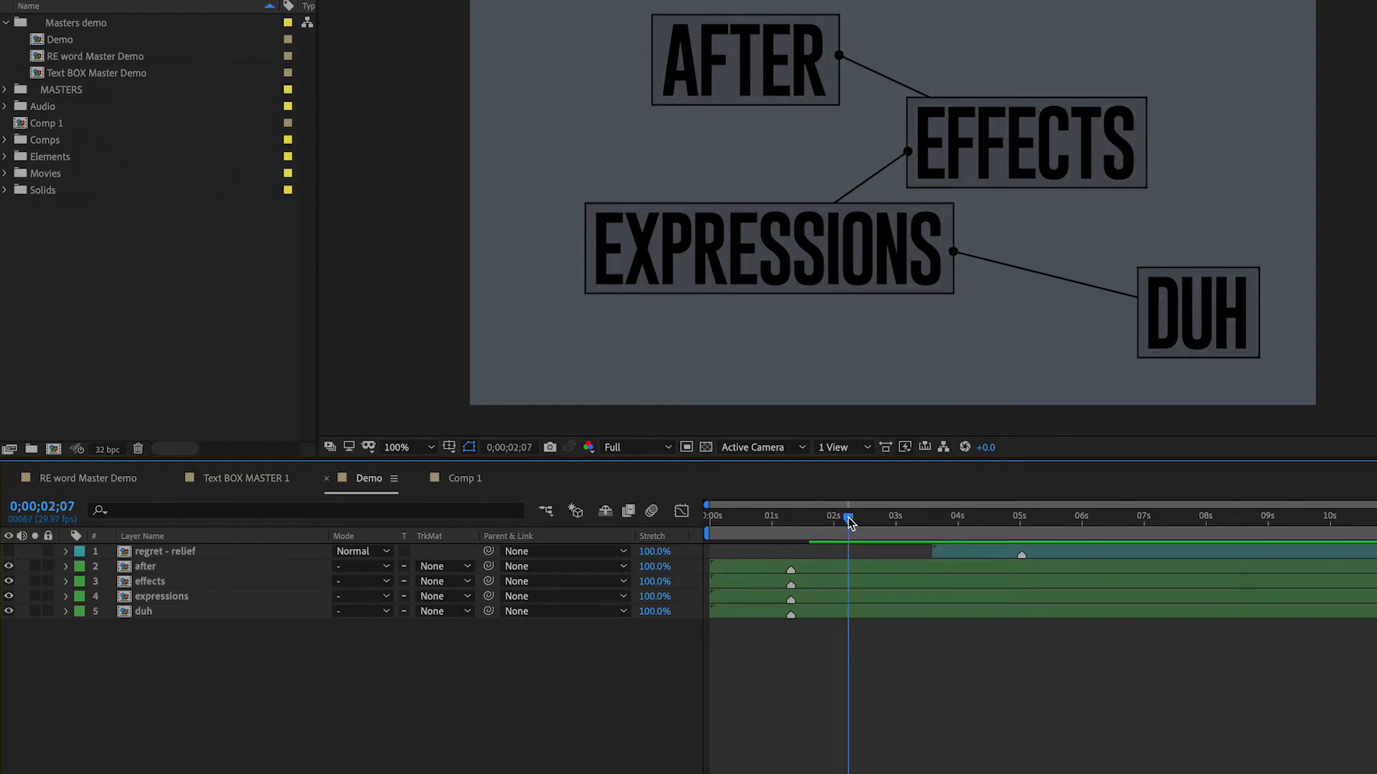
left_click_drag(745, 586, 825, 582)
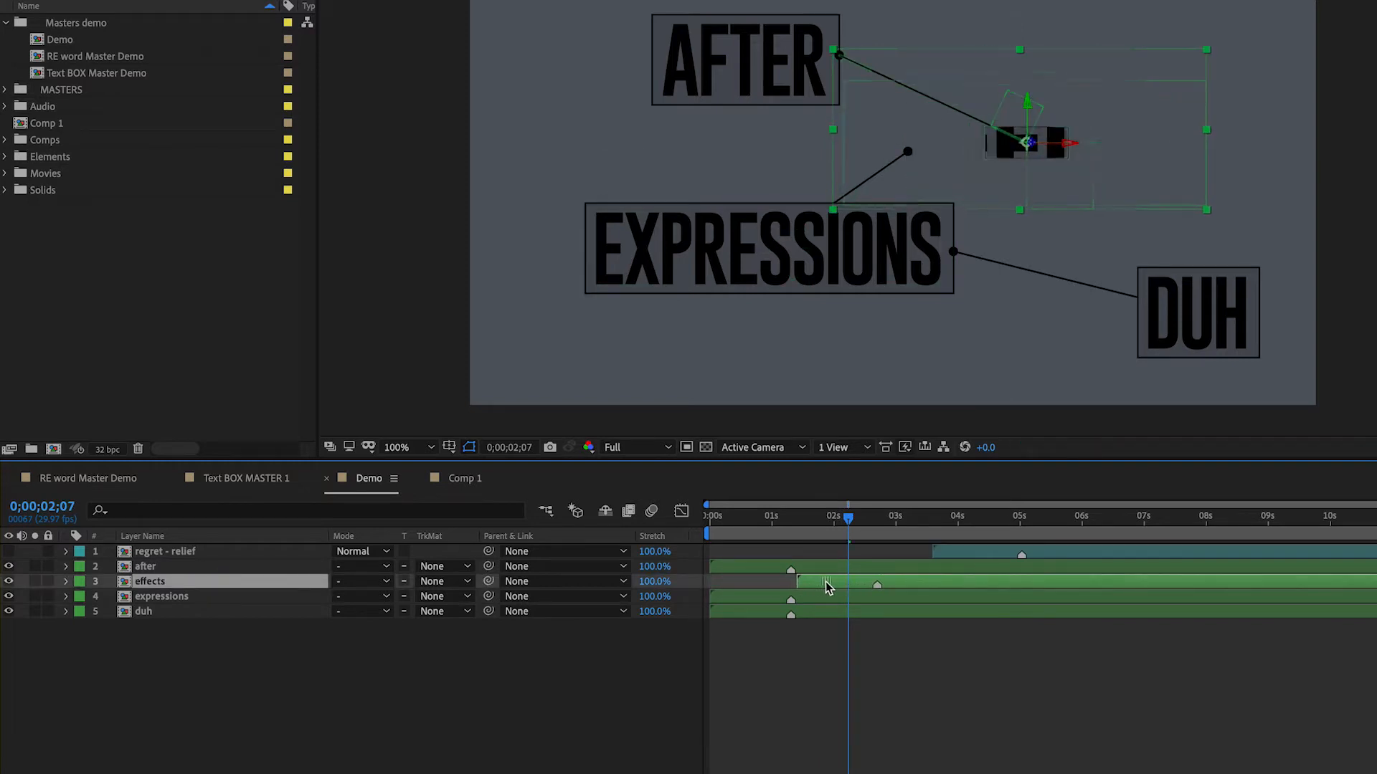
- Stagger the effects, expressions and duh layers so that each one starts at the marker of the layer above it
left_click_drag(802, 517, 791, 518)
left_click_drag(818, 579, 888, 598)
left_click(759, 598)
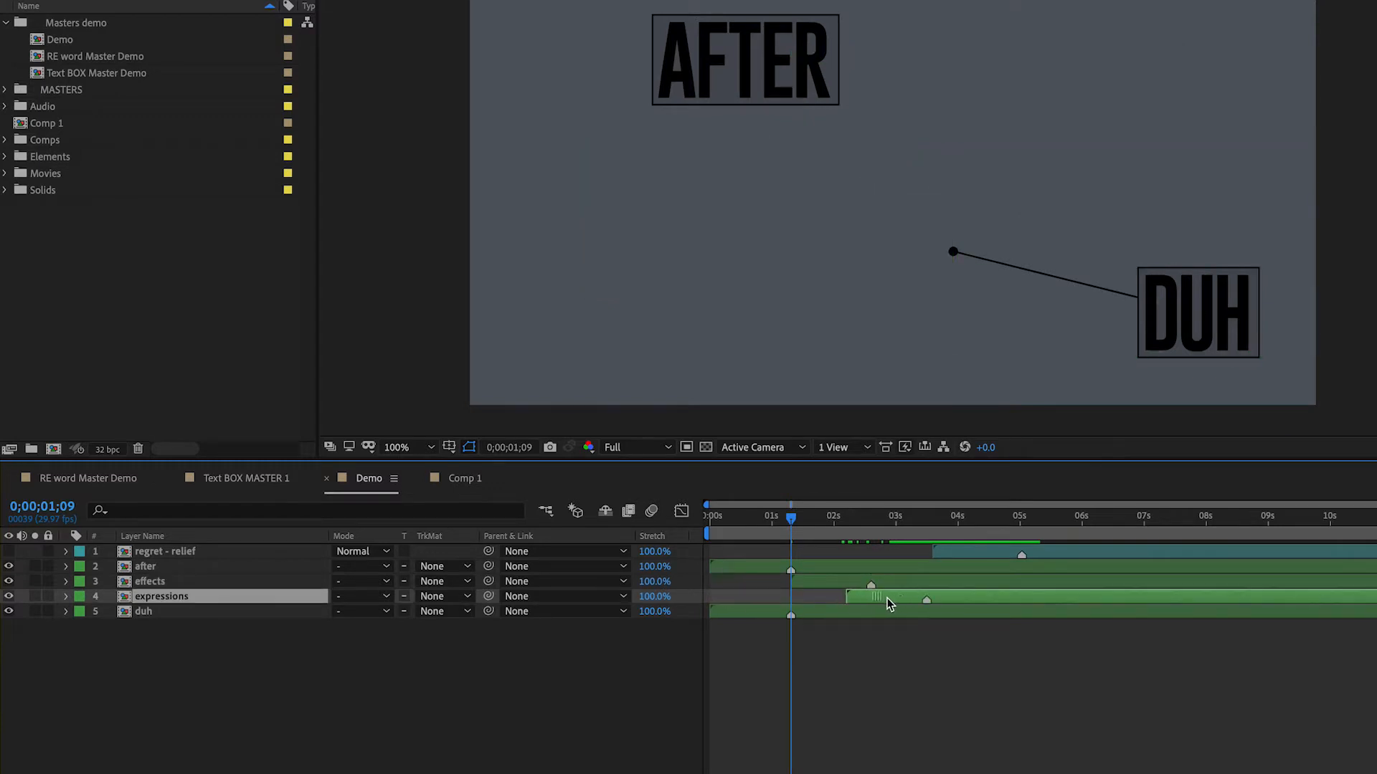
left_click_drag(750, 614, 969, 624)
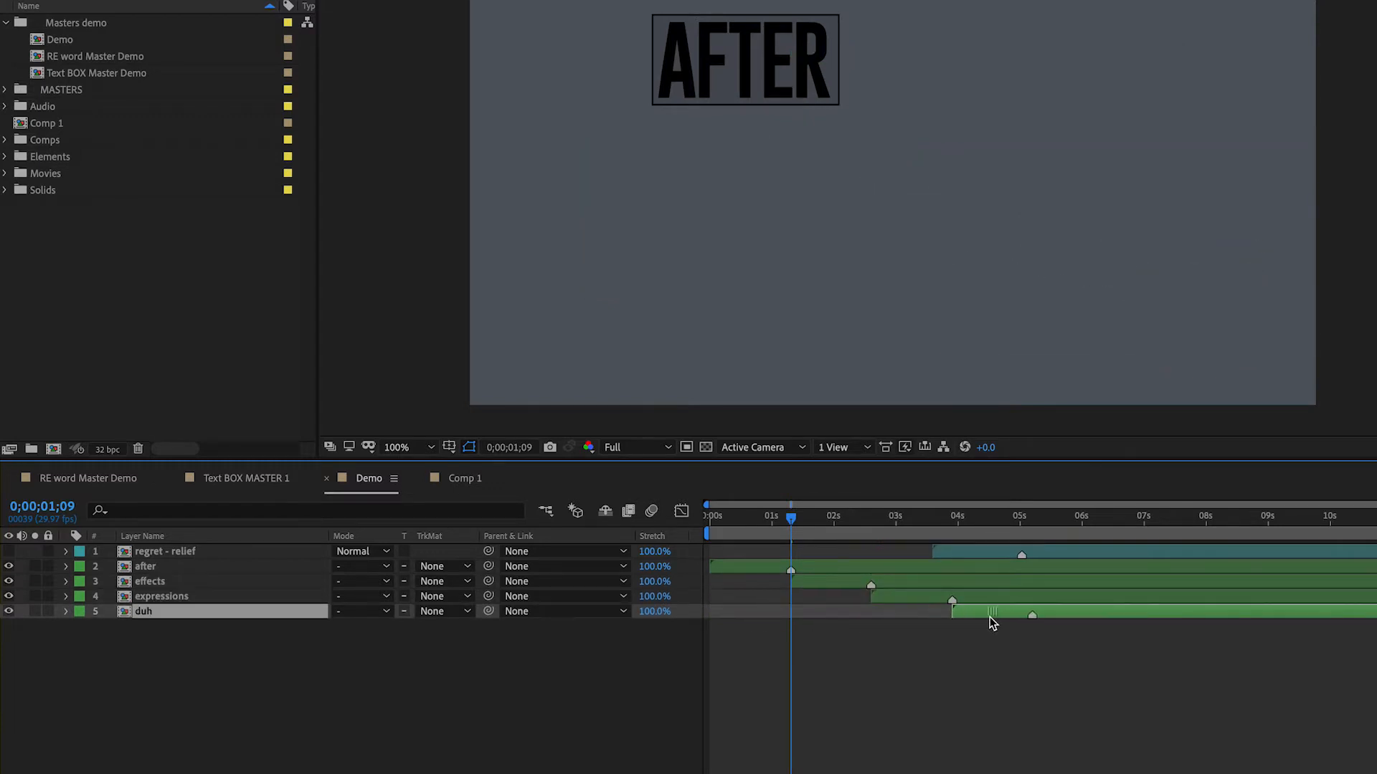
- Play back the staggered text box chain in Demo and review the duh layer's master properties
key("space")
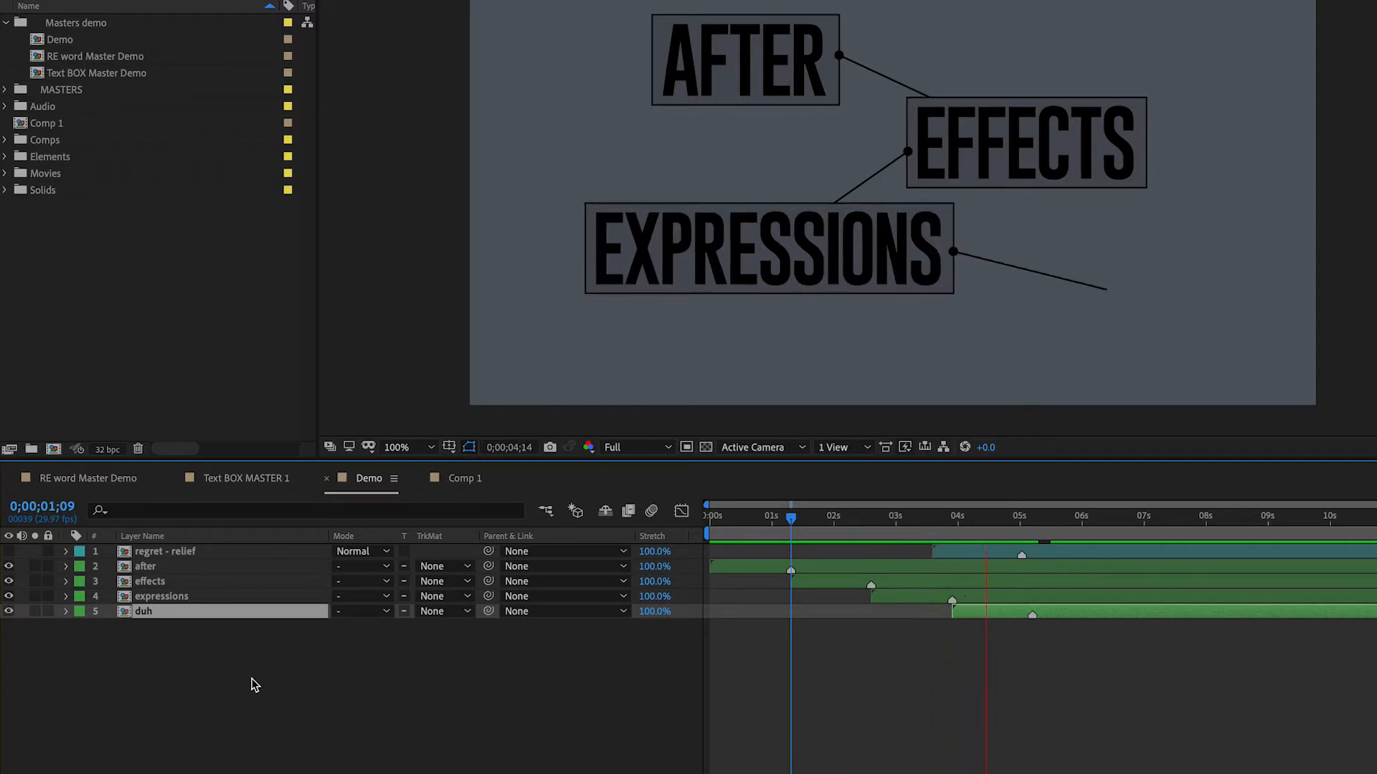
key("space")
left_click_drag(796, 530, 943, 526)
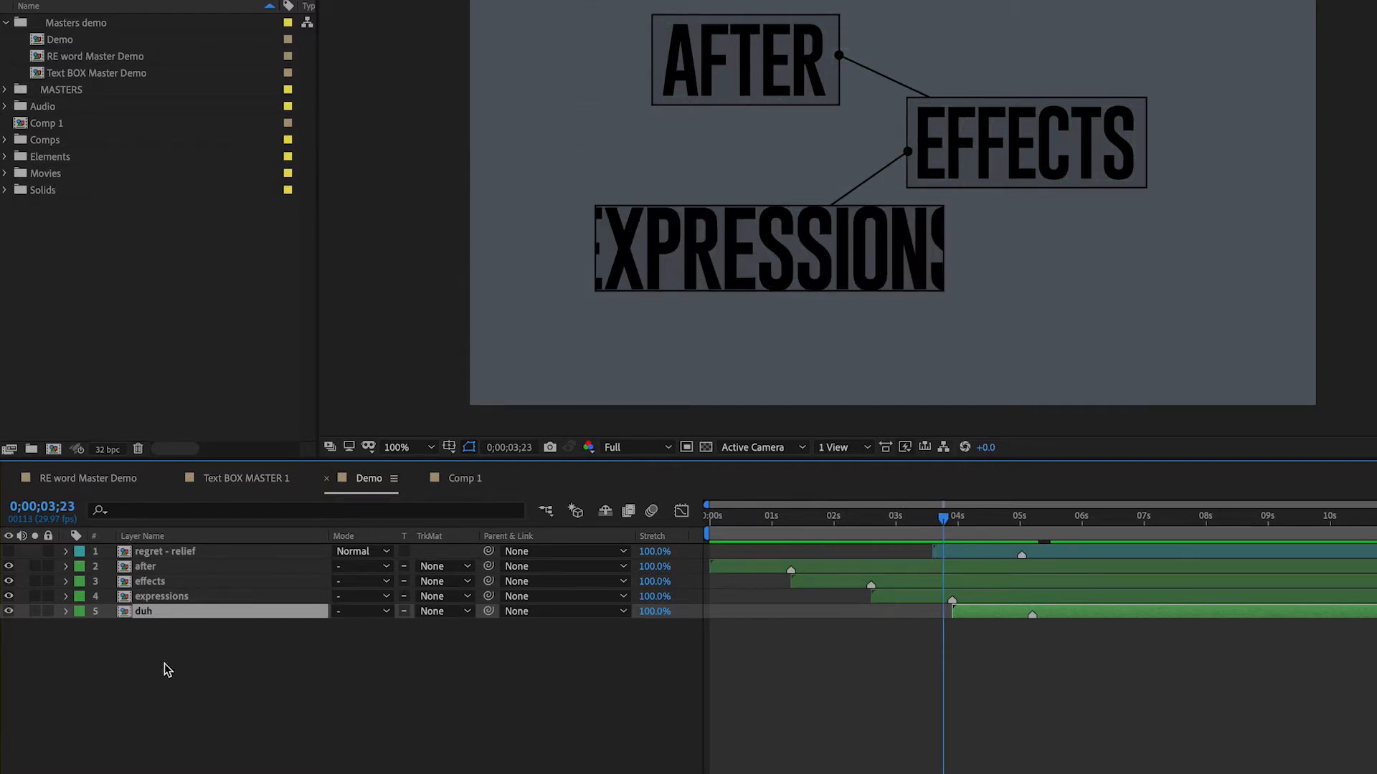
left_click(66, 611)
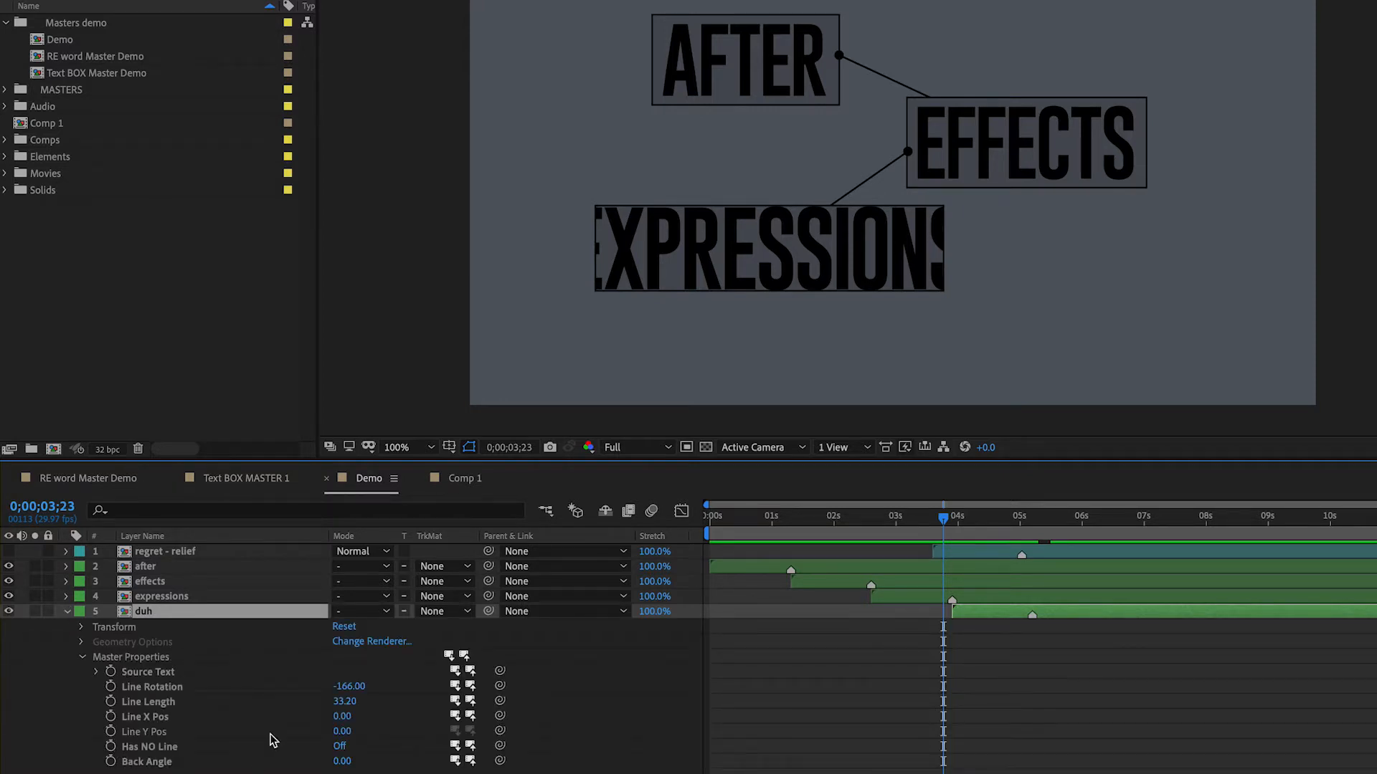
left_click(66, 612)
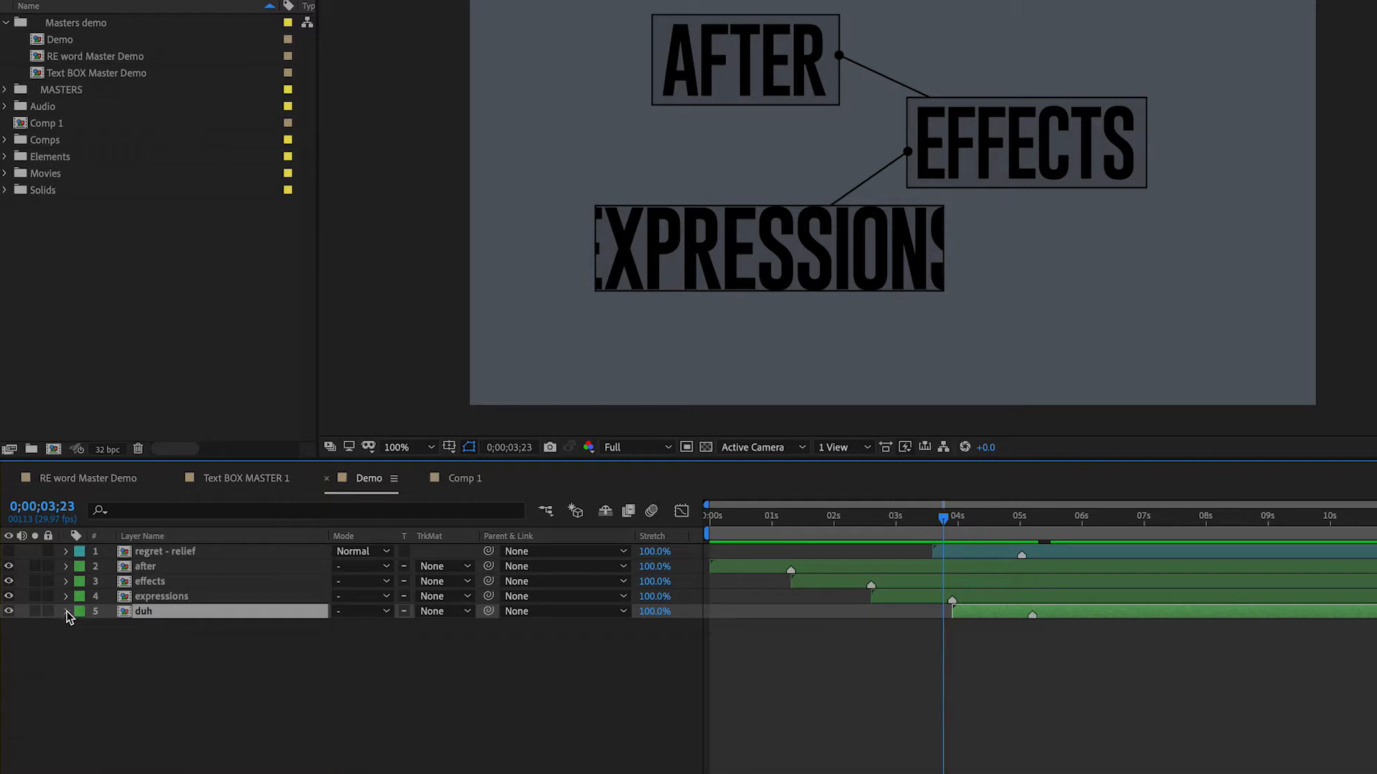
left_click(165, 534)
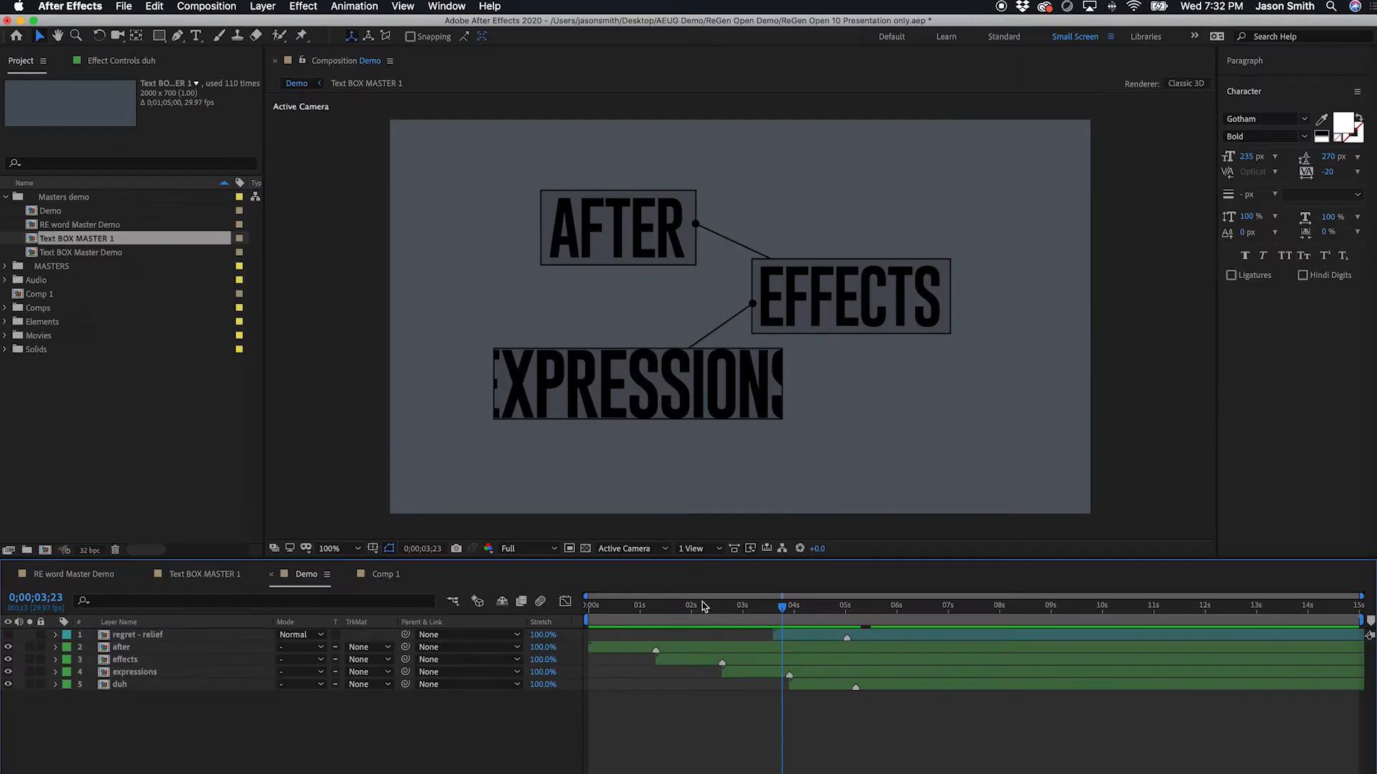
mouse_move(706, 606)
left_mouse_down()
mouse_move(667, 610)
mouse_move(696, 630)
left_mouse_up()
key("space")
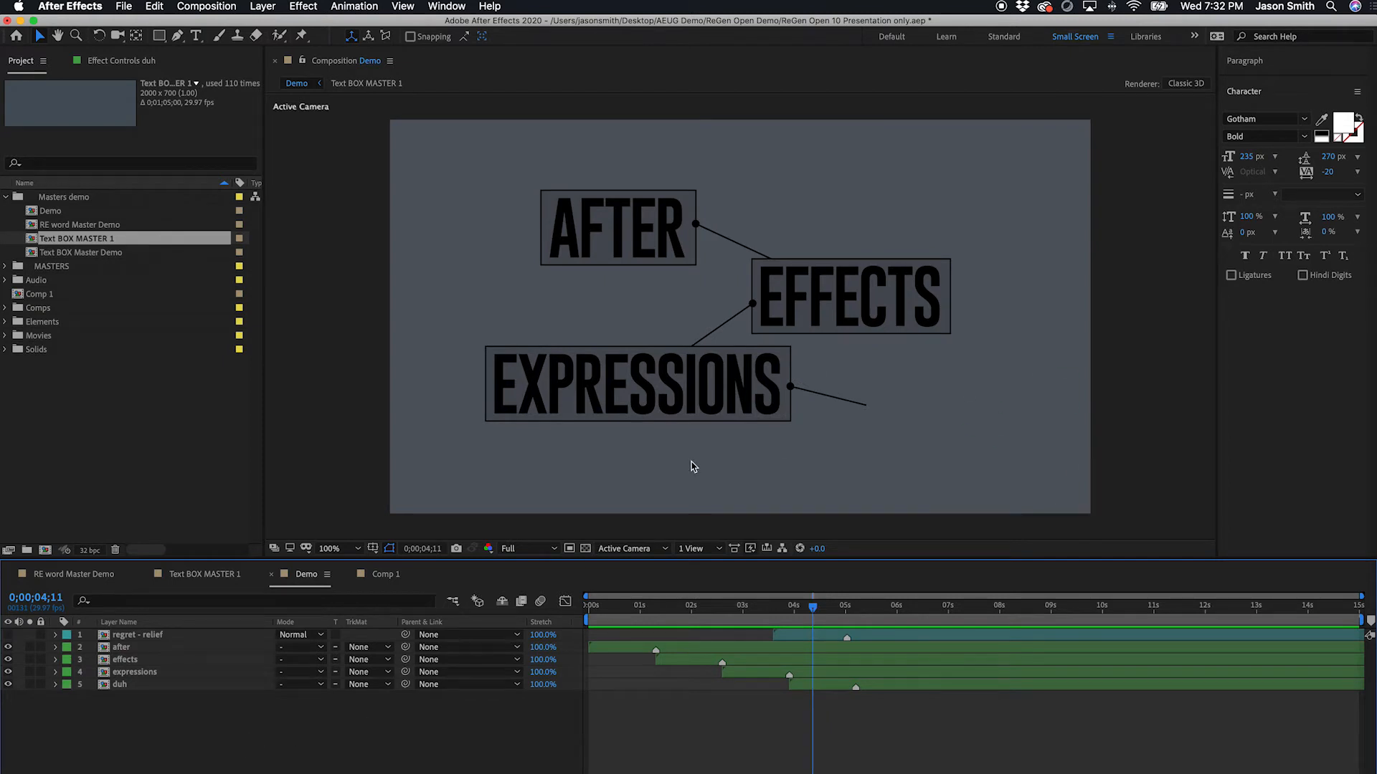
- Open the Text BOX MASTER 1 composition and preview its box and line animation from the start
left_click(205, 574)
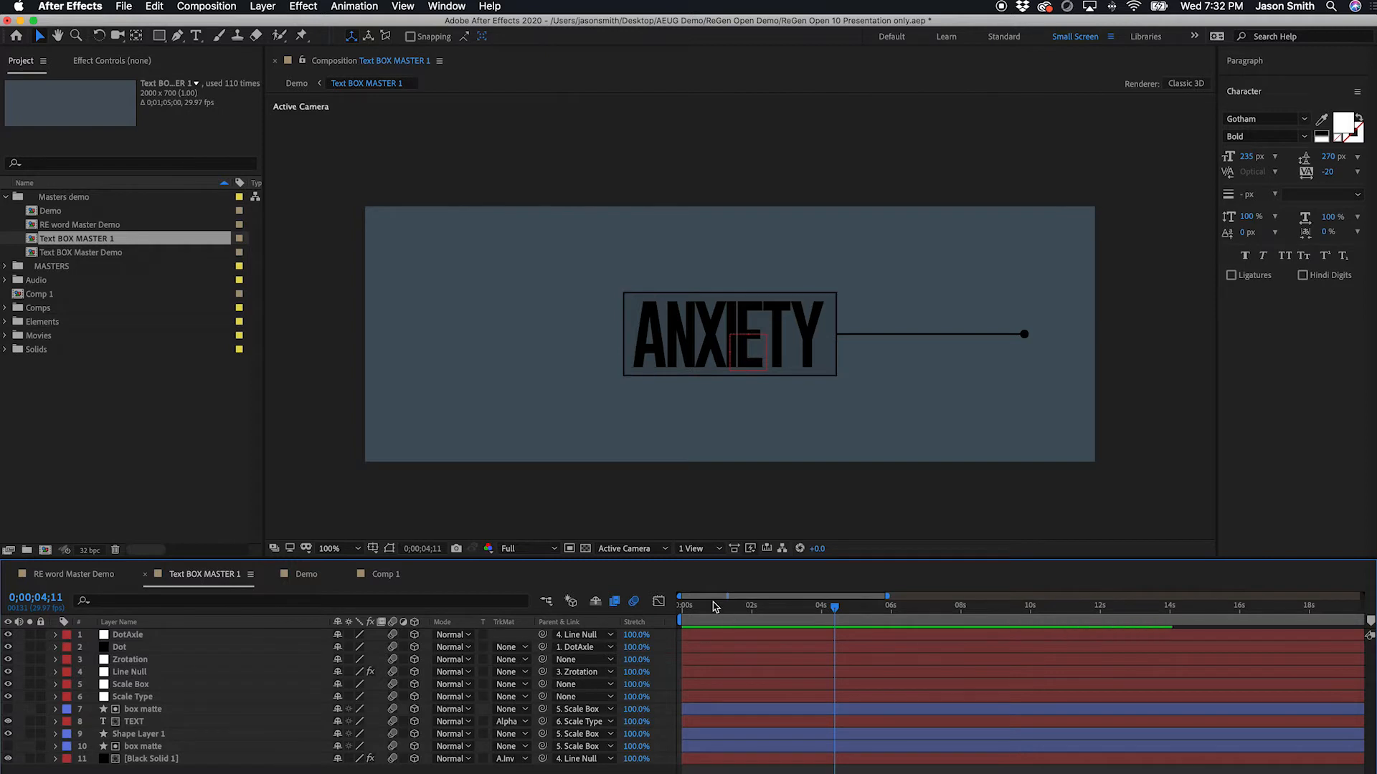
left_click_drag(697, 606, 679, 609)
key("space")
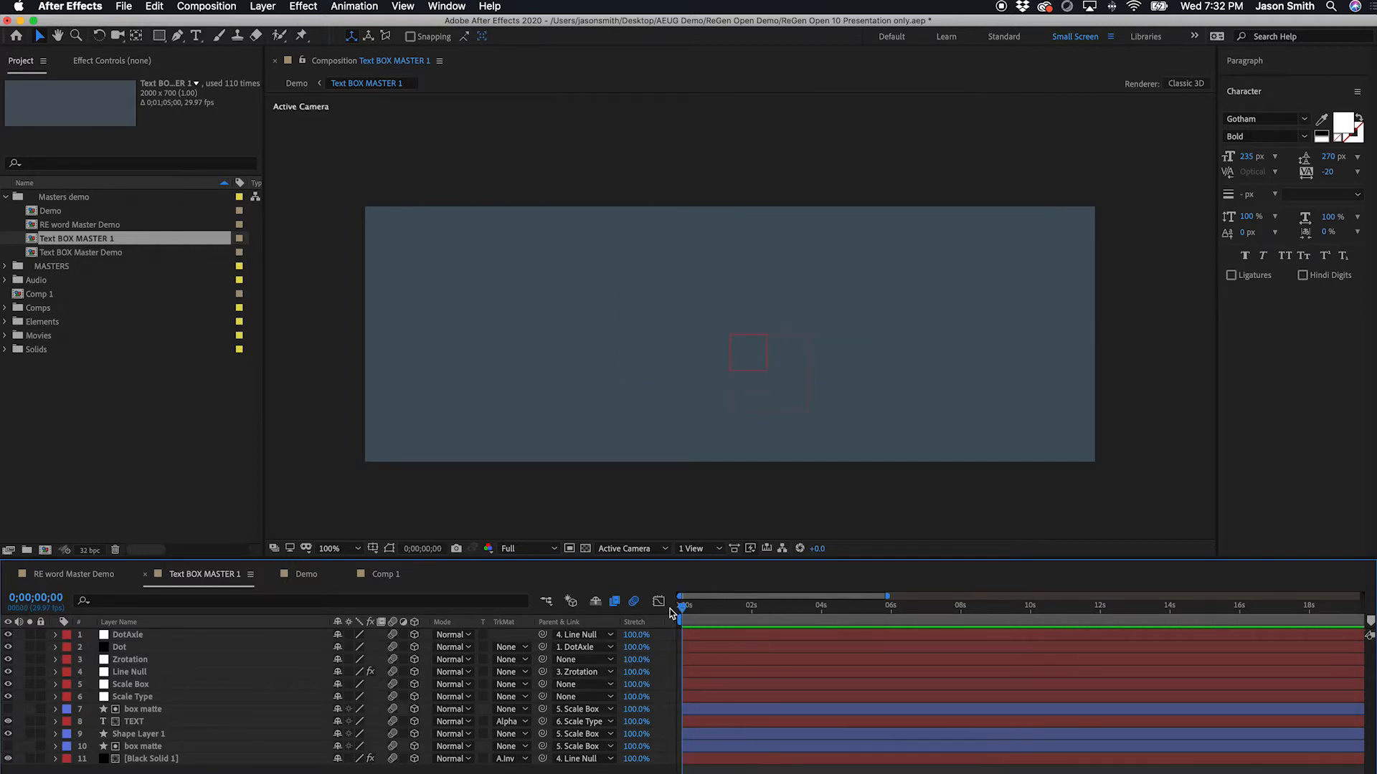
key("space")
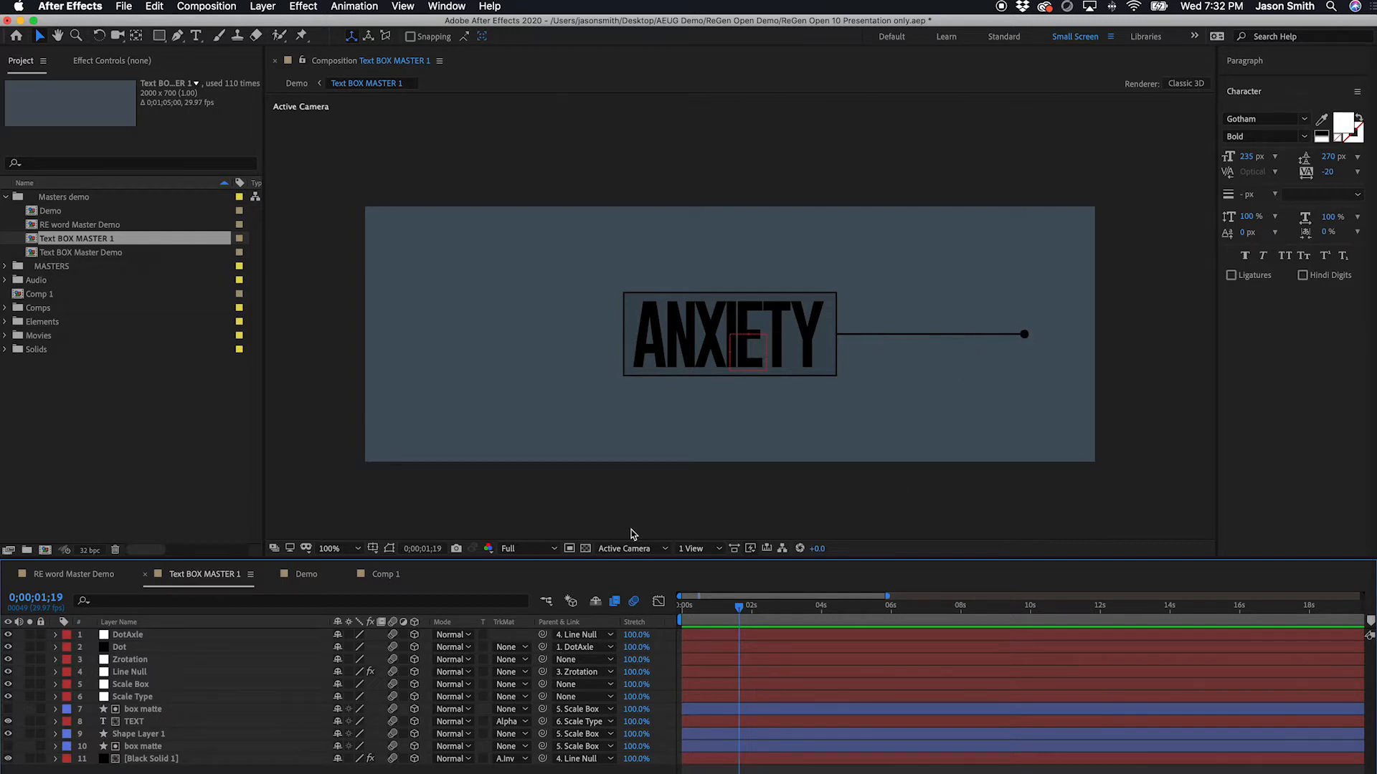
- Create an HDTV 1080 29.97 composition and, with guides shown, draw a horizontal Pen line from its centre to the right action-safe edge
key("super+n")
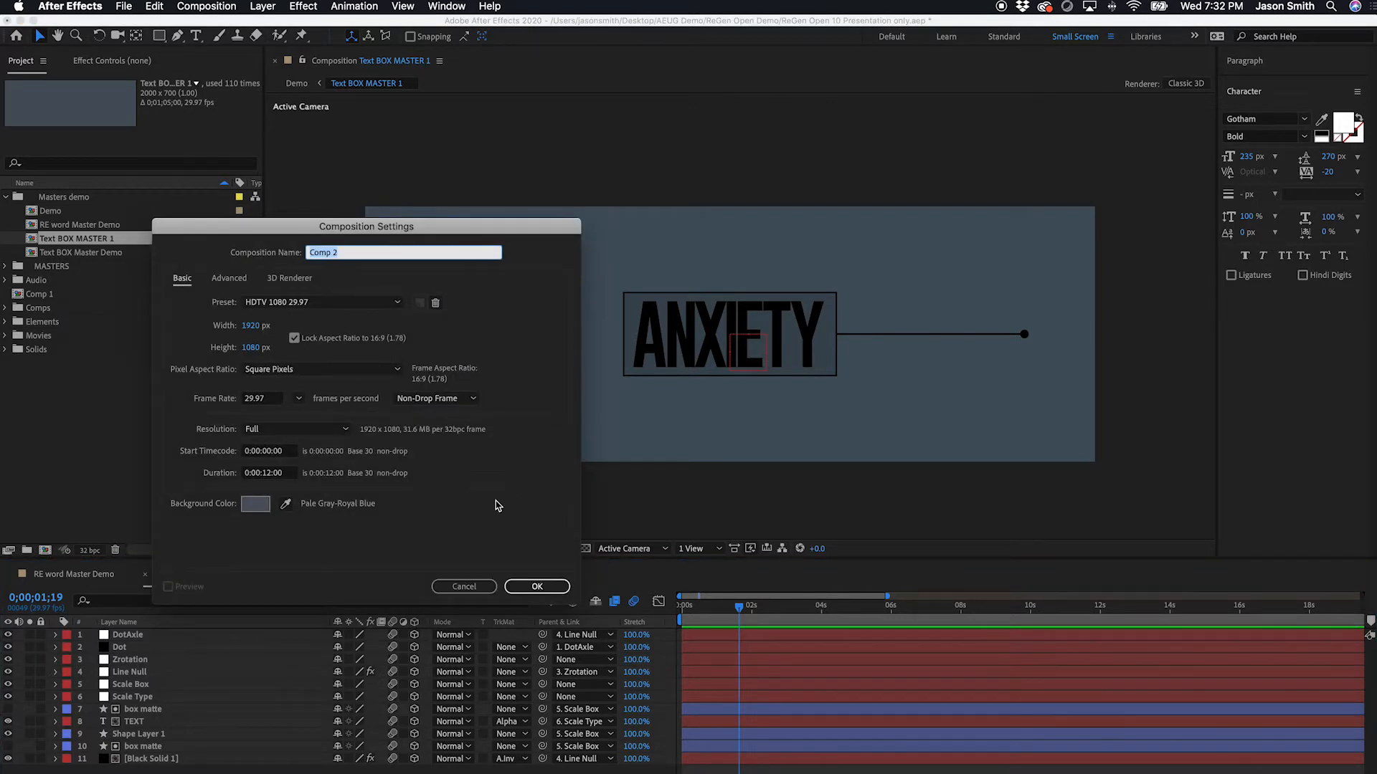
key("Return")
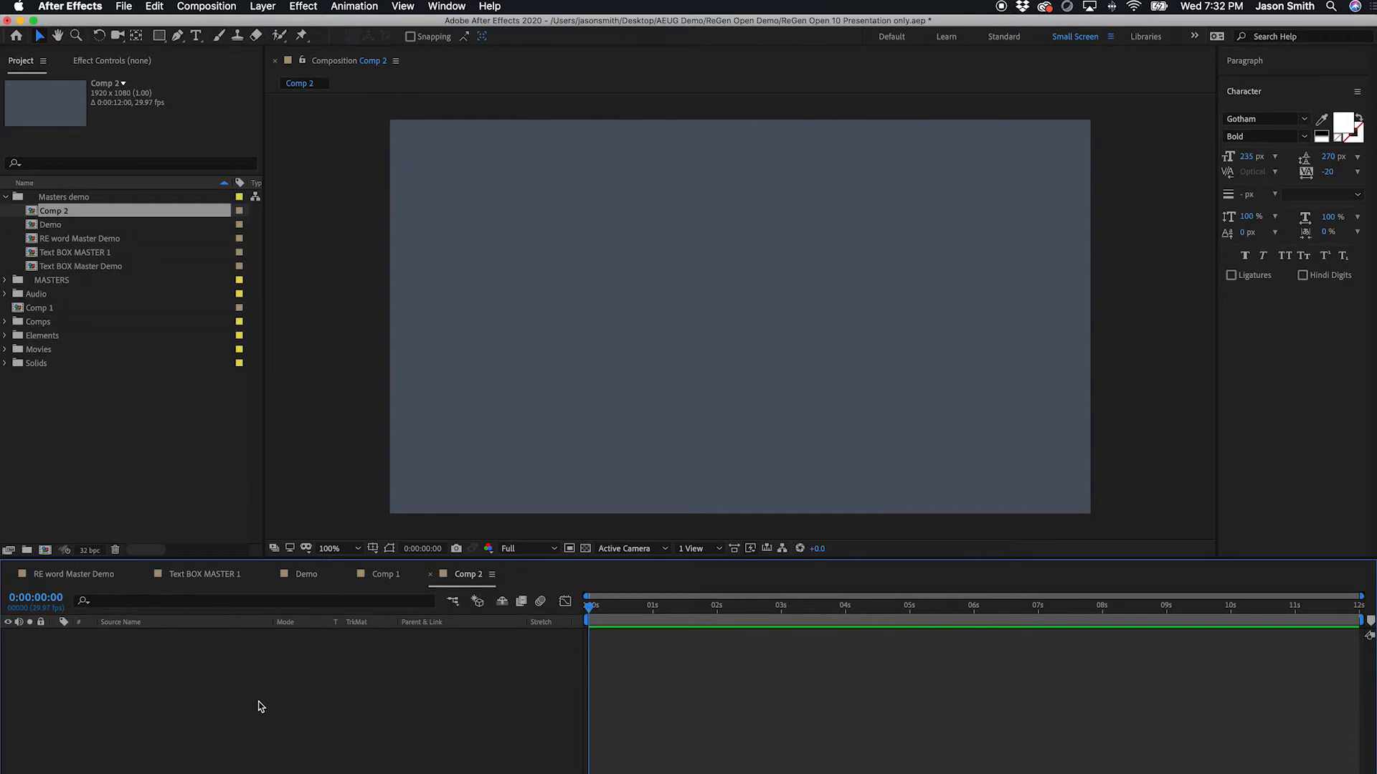
key("apostrophe")
left_click(178, 38)
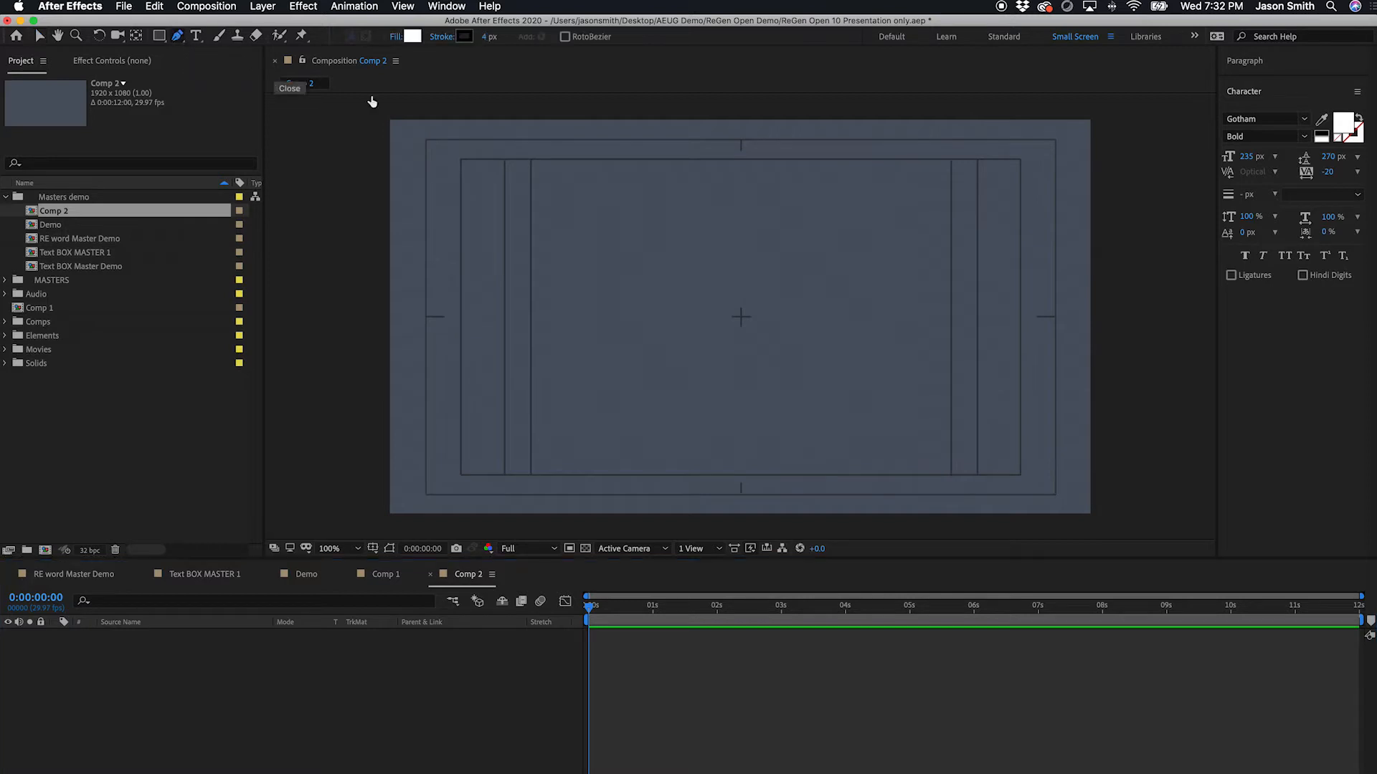
left_click(744, 323)
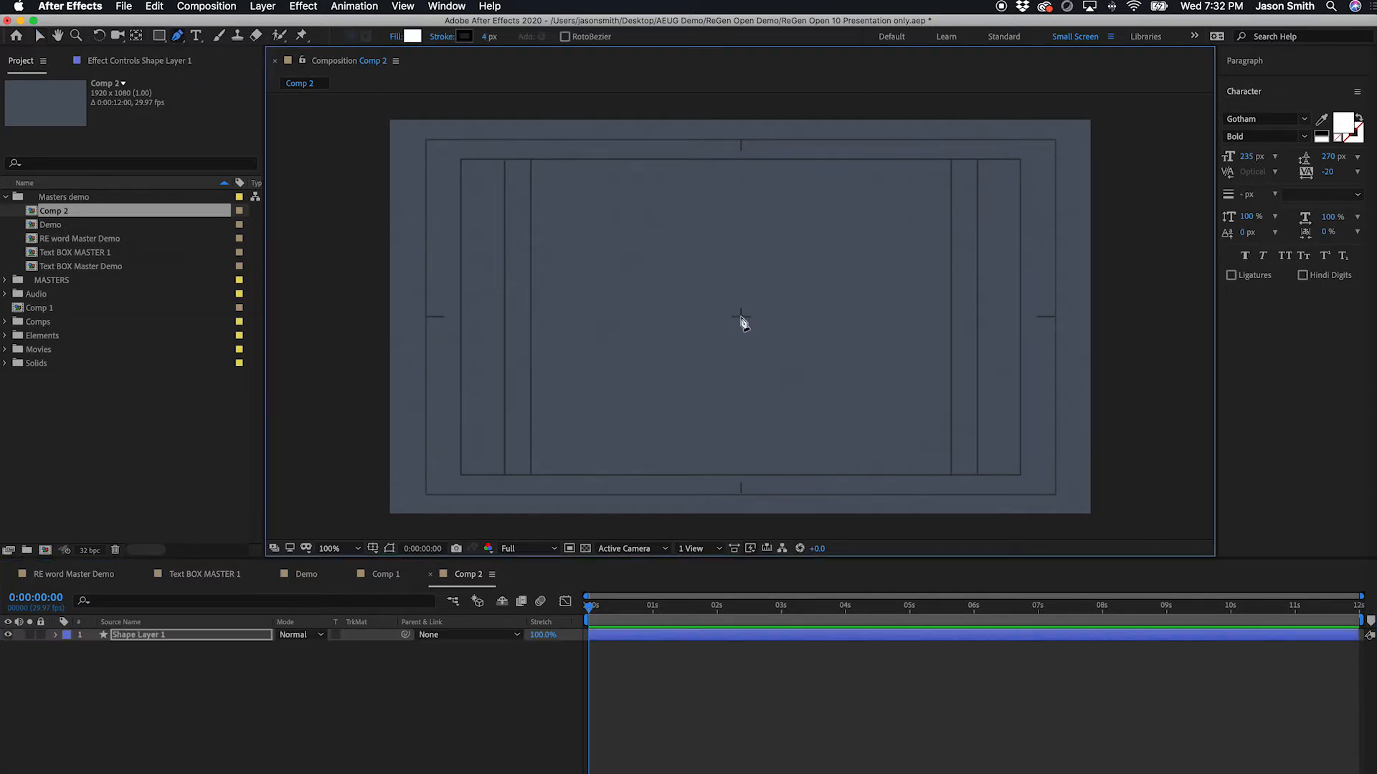
left_click(1056, 316)
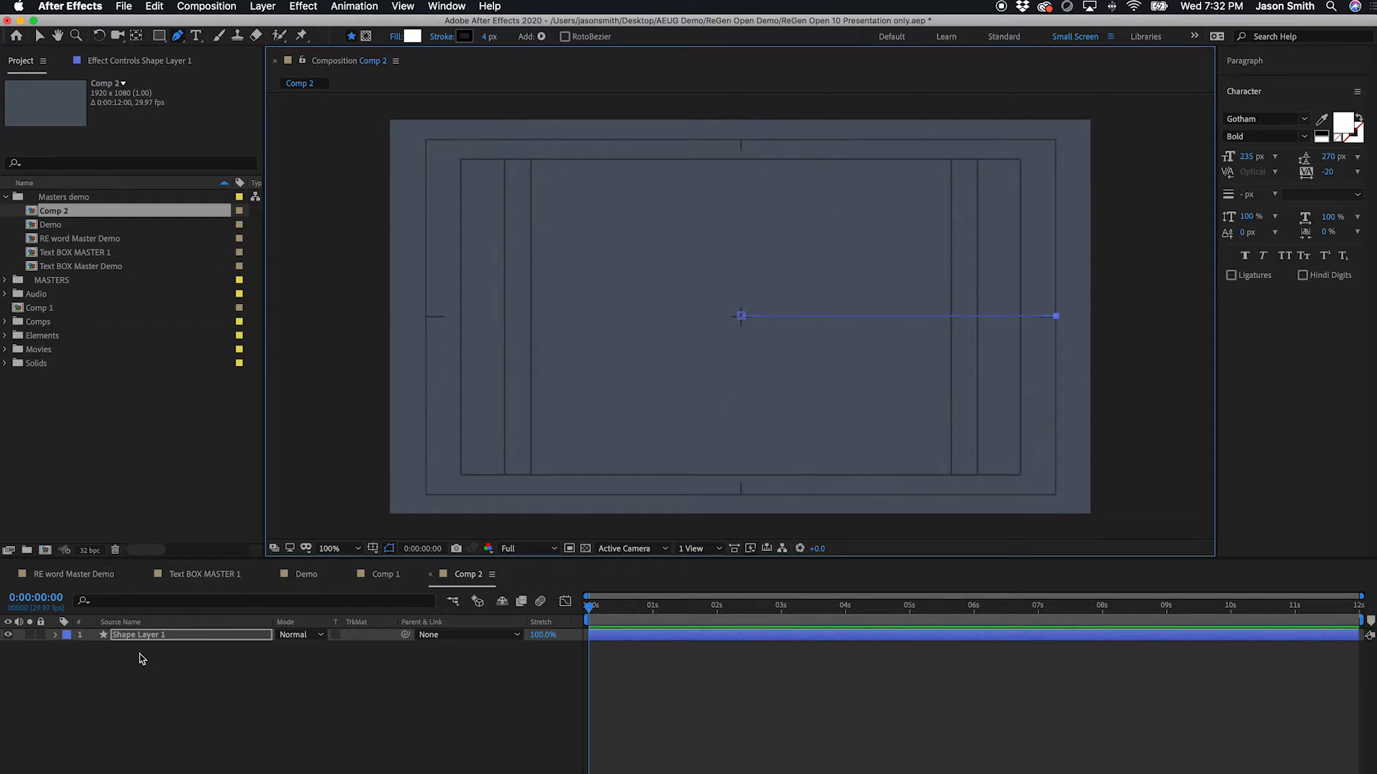
- Remove the fill from the line's shape group
left_click(56, 636)
left_click(70, 649)
left_click(81, 662)
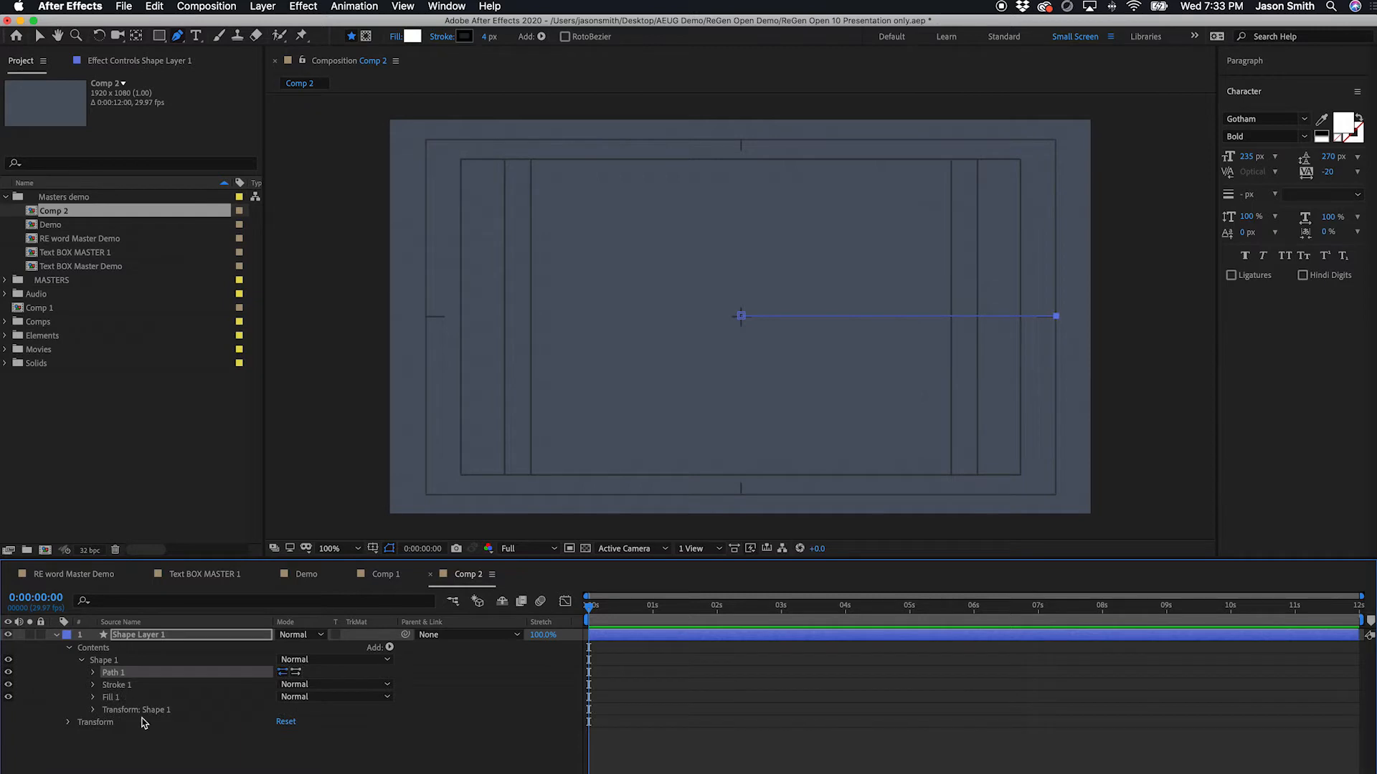
left_click(114, 699)
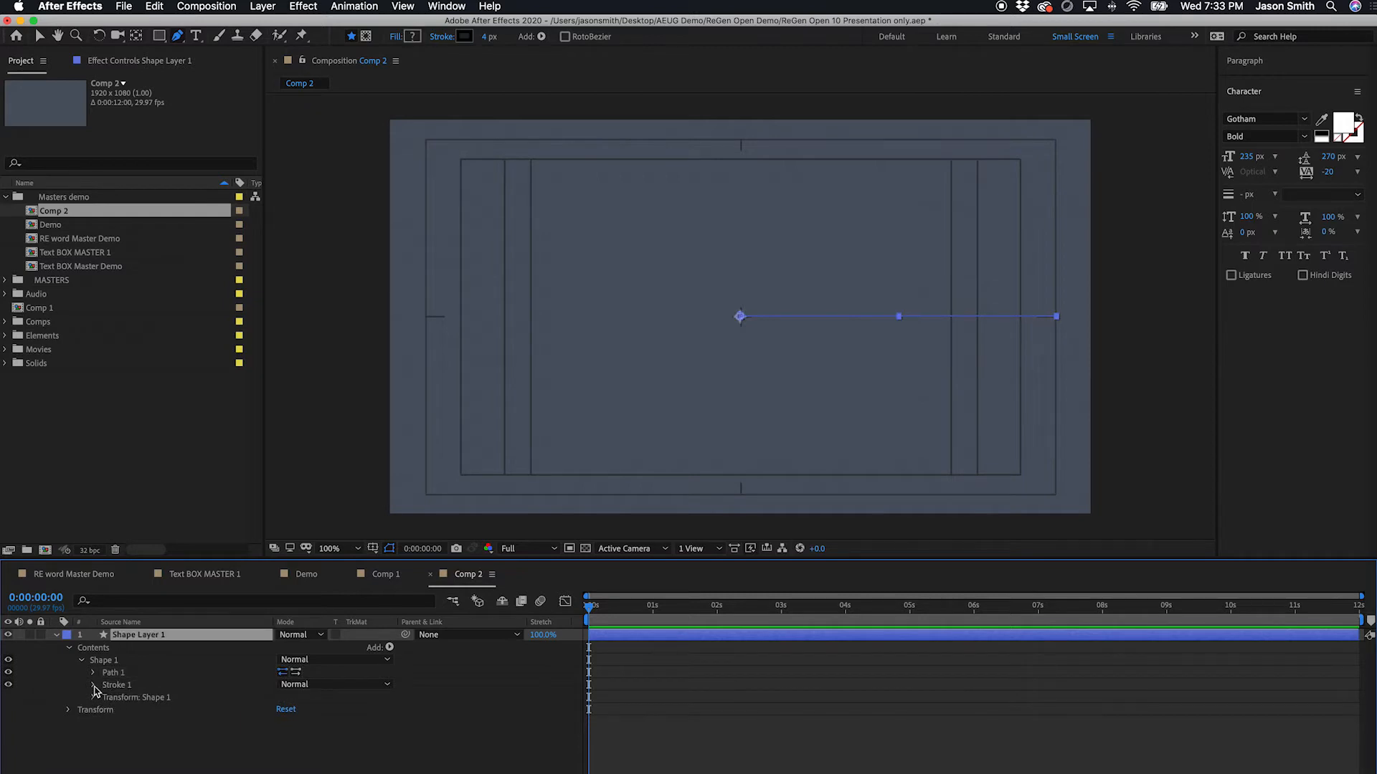
- Hide the safe-area guides and layer controls, and set the line's stroke width to 10
left_click(94, 686)
key("apostrophe")
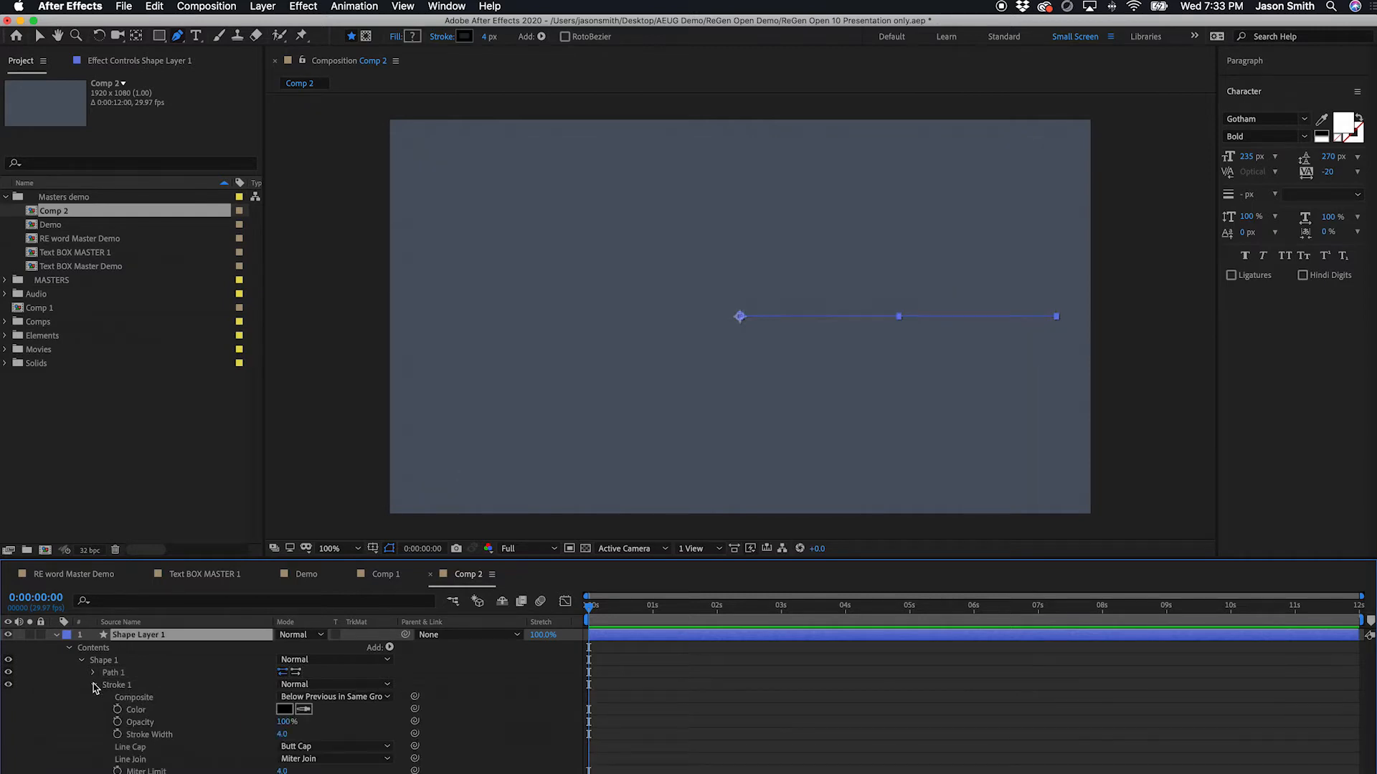
key("super+shift+h")
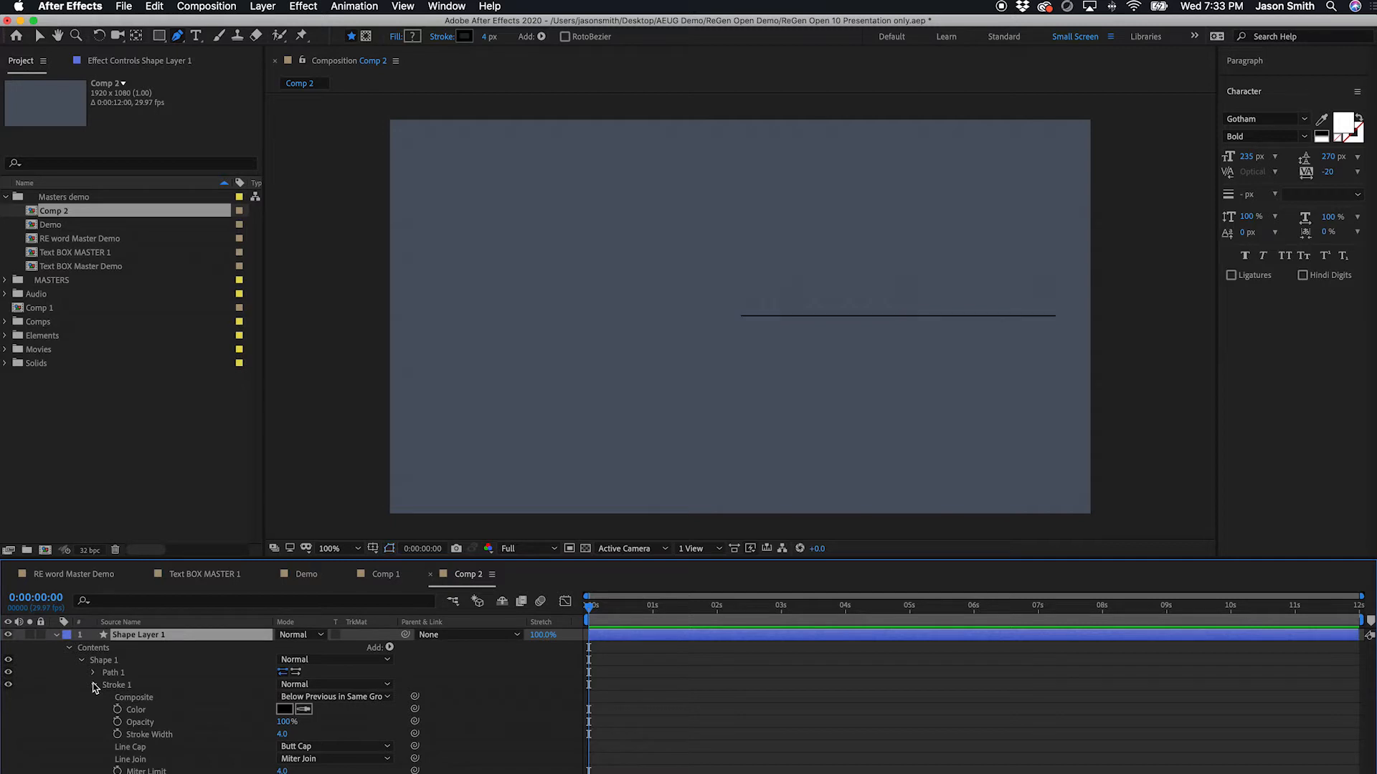
left_click_drag(281, 735, 285, 734)
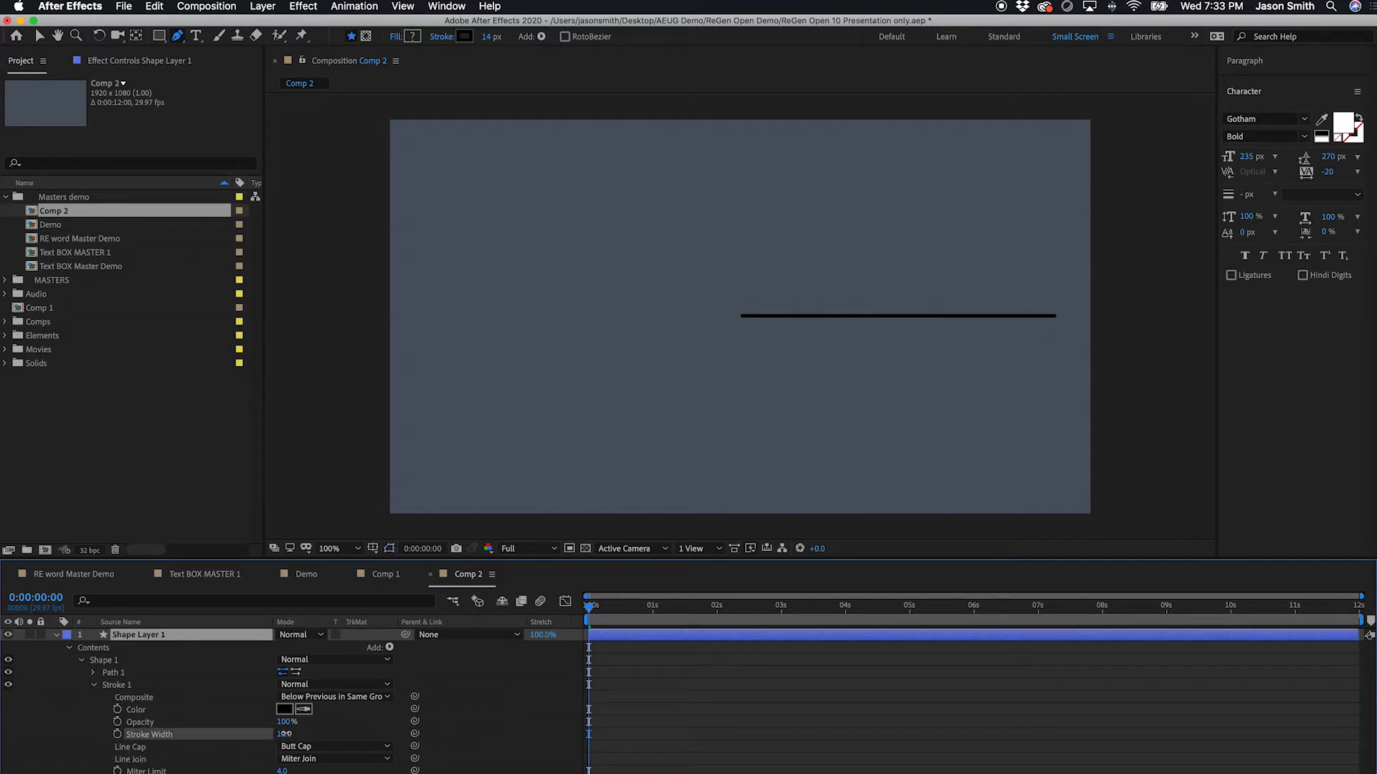
- Collapse the shape layer's contents, rename the layer Line, and deselect it
left_click(70, 648)
left_click(133, 636)
key("Return")
type("Line")
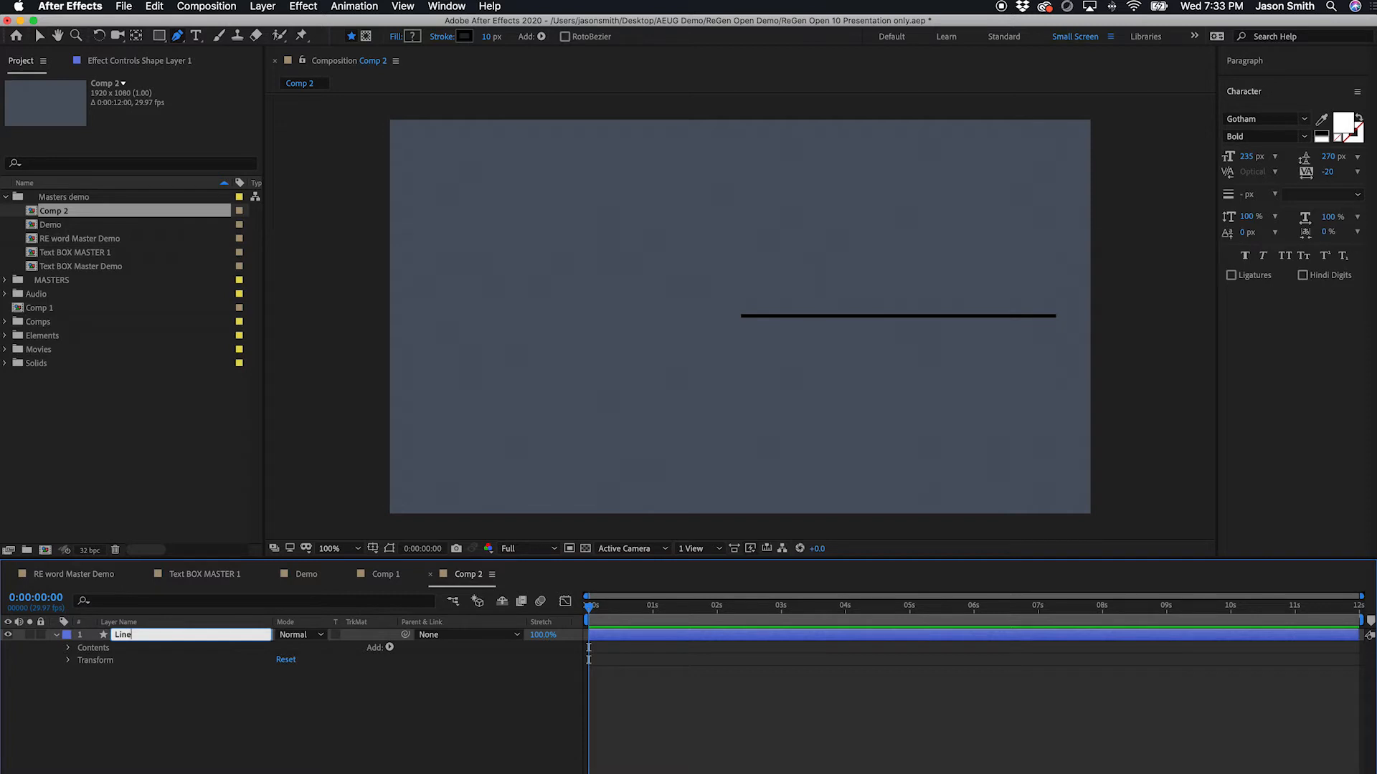
key("Return")
left_click(222, 711)
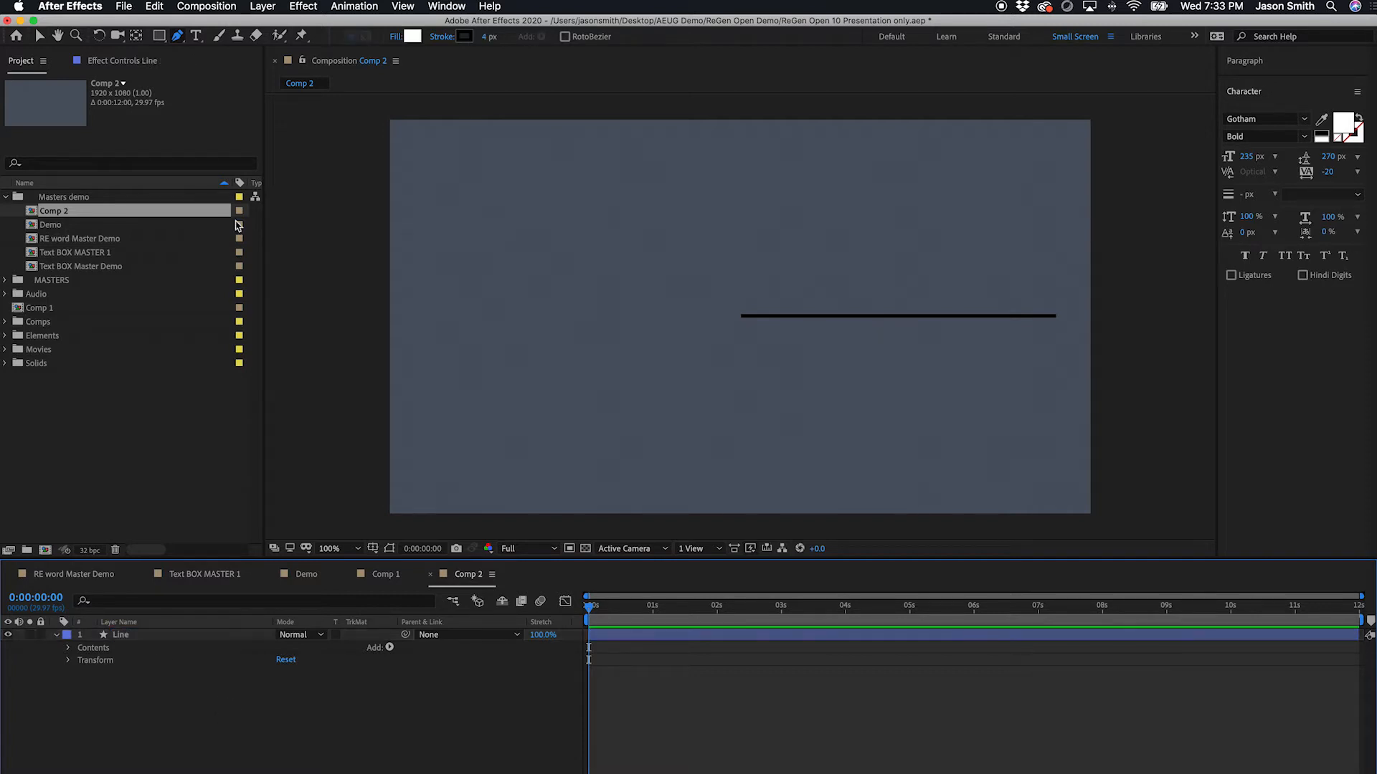
- Add a frame-filling ellipse on its own new shape layer and remove its stroke
left_click_drag(159, 36, 207, 67)
double_click(160, 36)
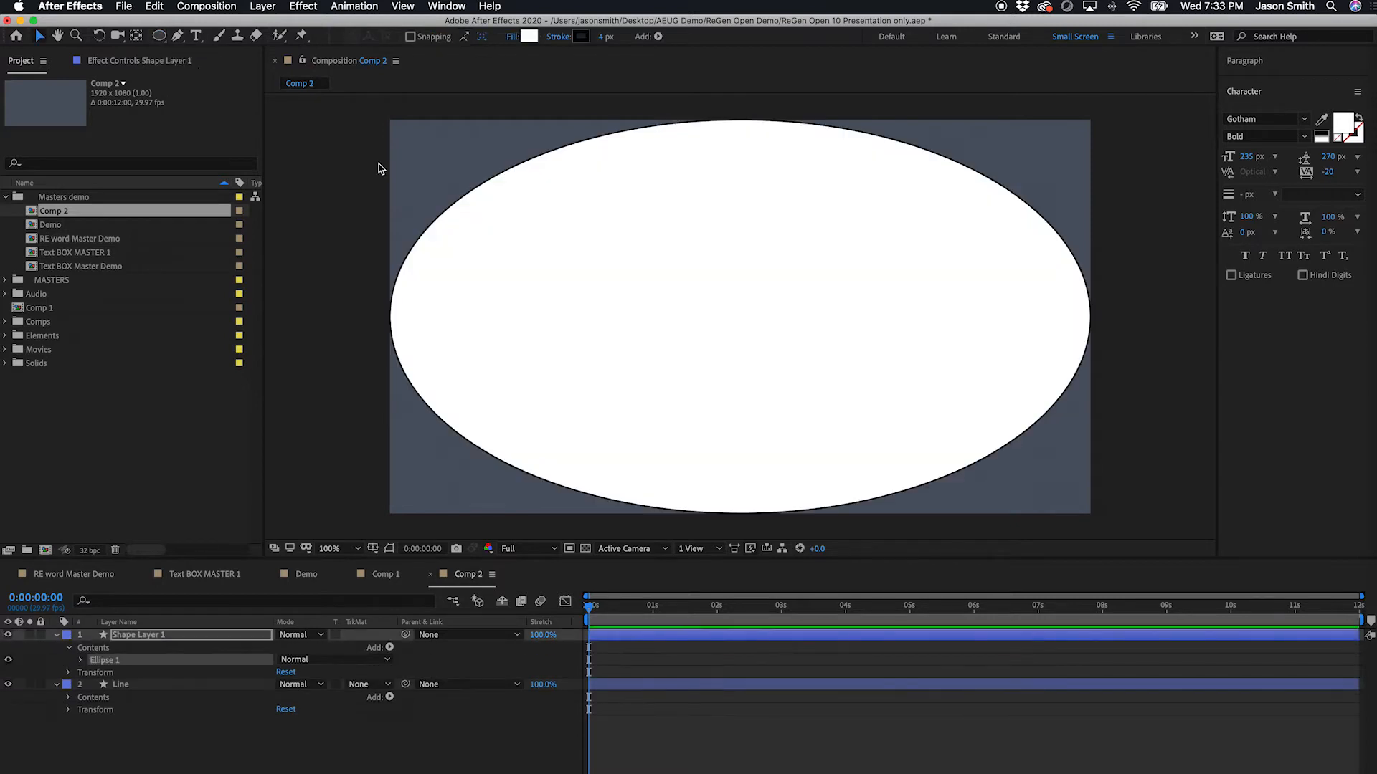
left_click(81, 660)
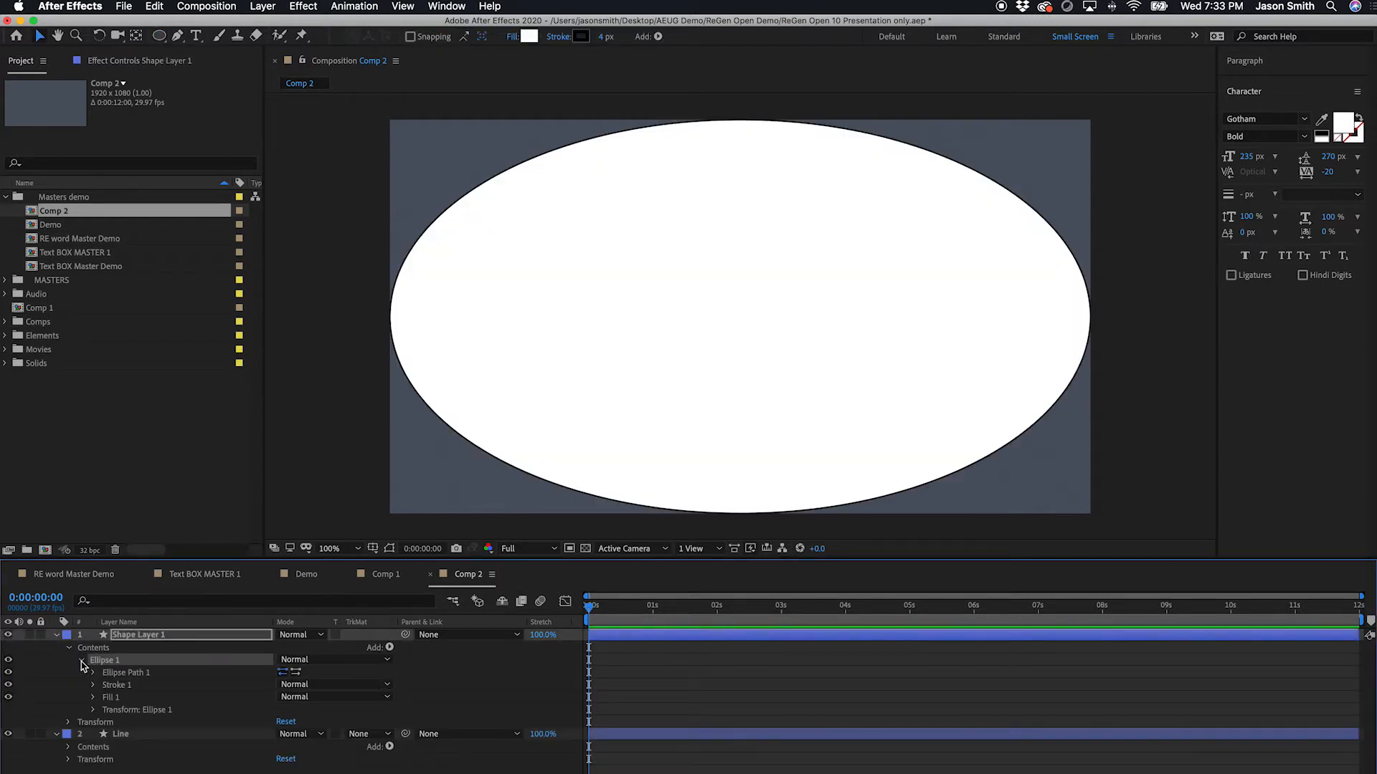
left_click(112, 699)
left_click(115, 687)
key("Delete")
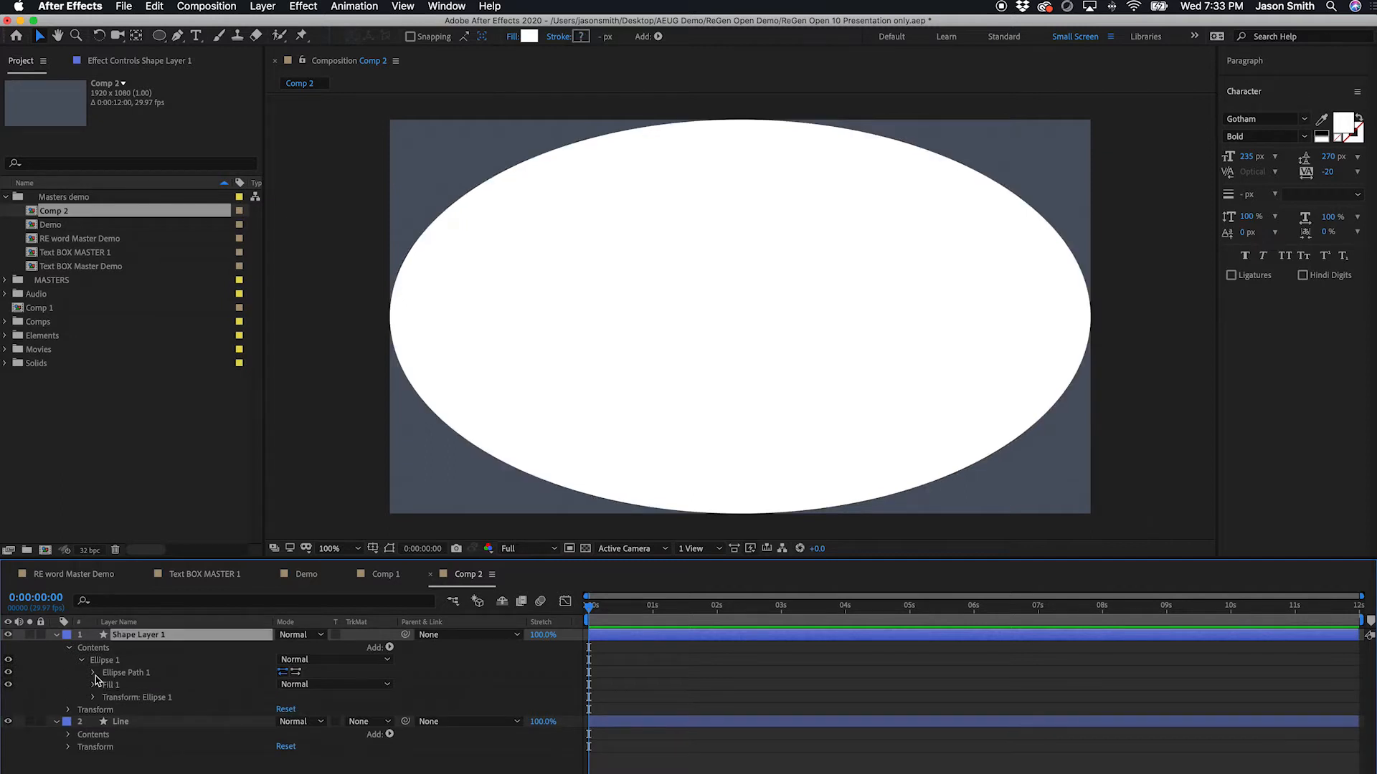
- Set the ellipse path's size to 40 by 40 to make it a small dot
left_click(94, 673)
left_click(296, 685)
type("40")
key("Tab")
type("40")
key("Return")
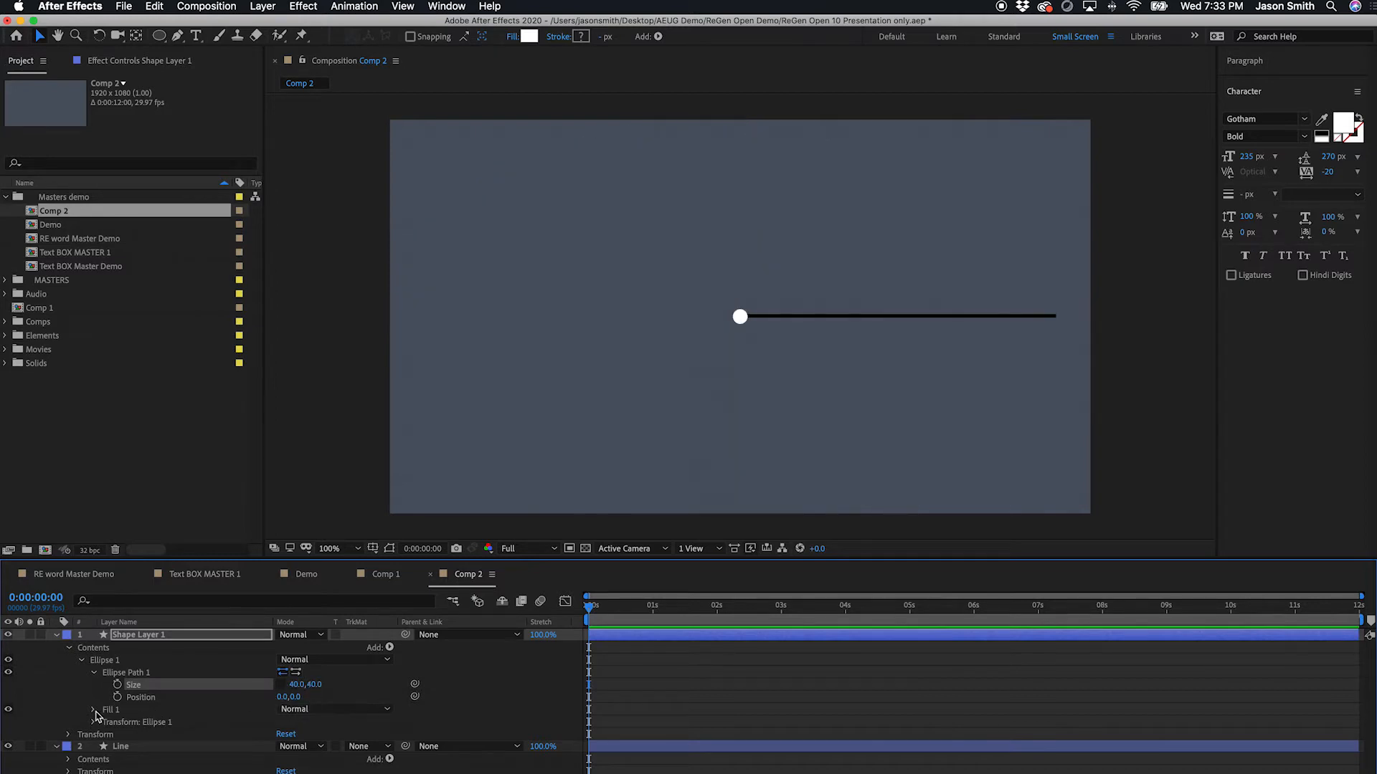
- Change the dot's fill to black and slide the dot right to about three quarters of the line's length
left_click(93, 710)
left_click(285, 746)
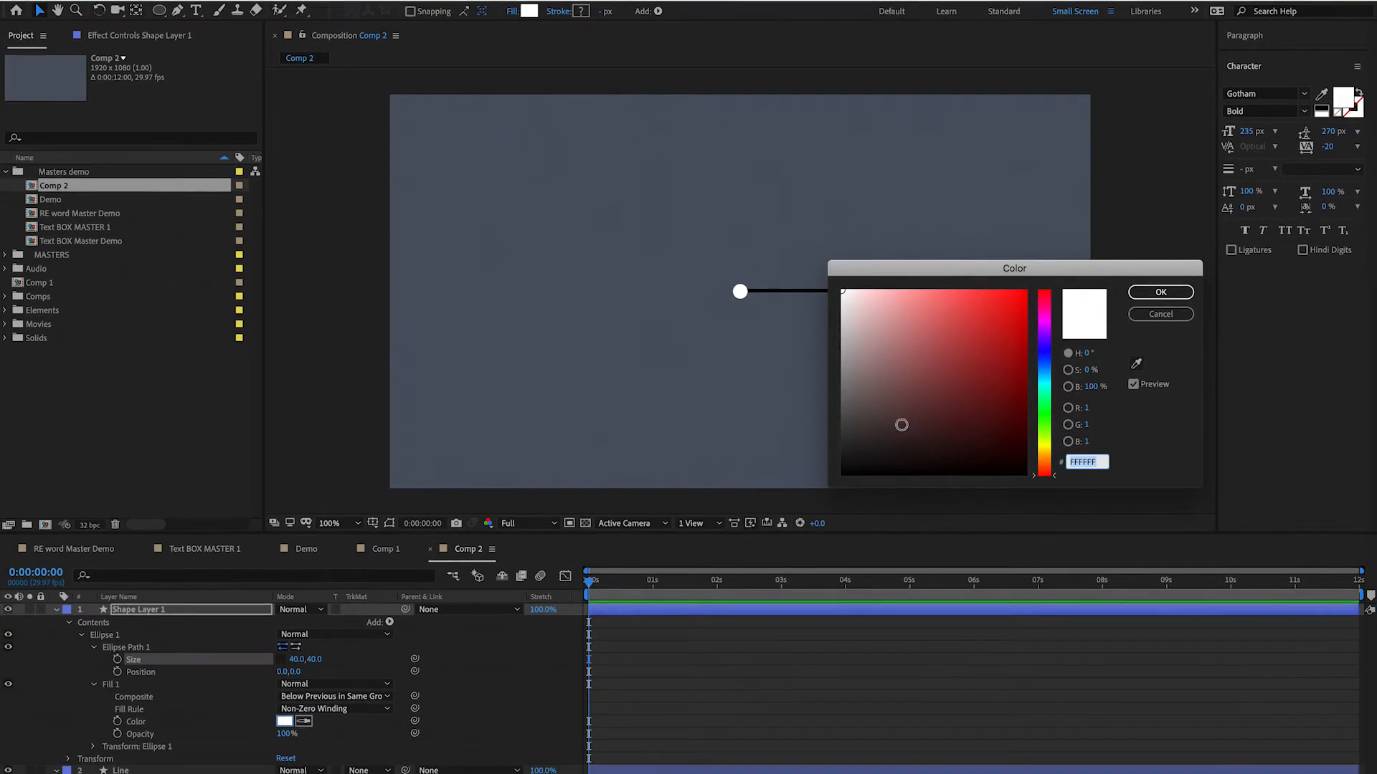
left_click_drag(894, 455, 800, 531)
left_click(1160, 270)
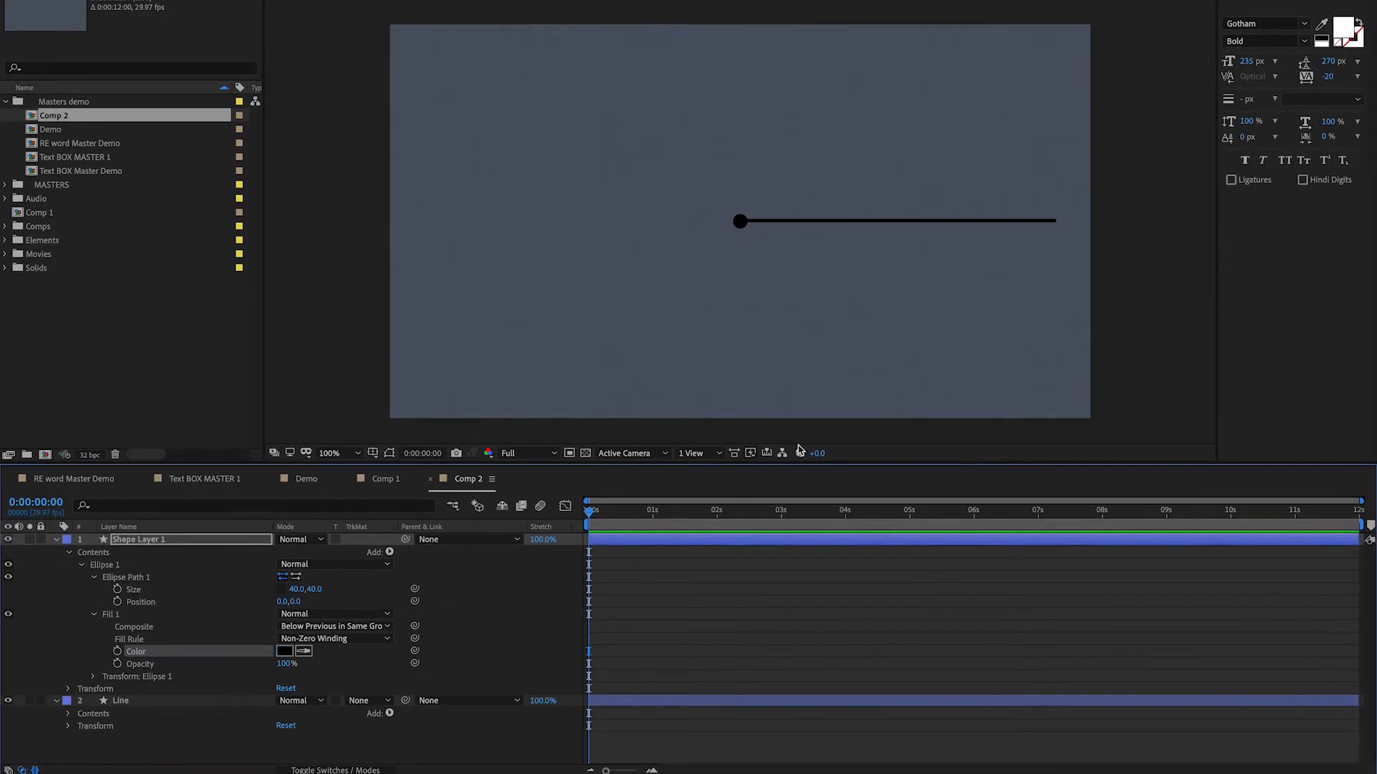
left_click(224, 543)
left_click_drag(741, 223, 981, 222)
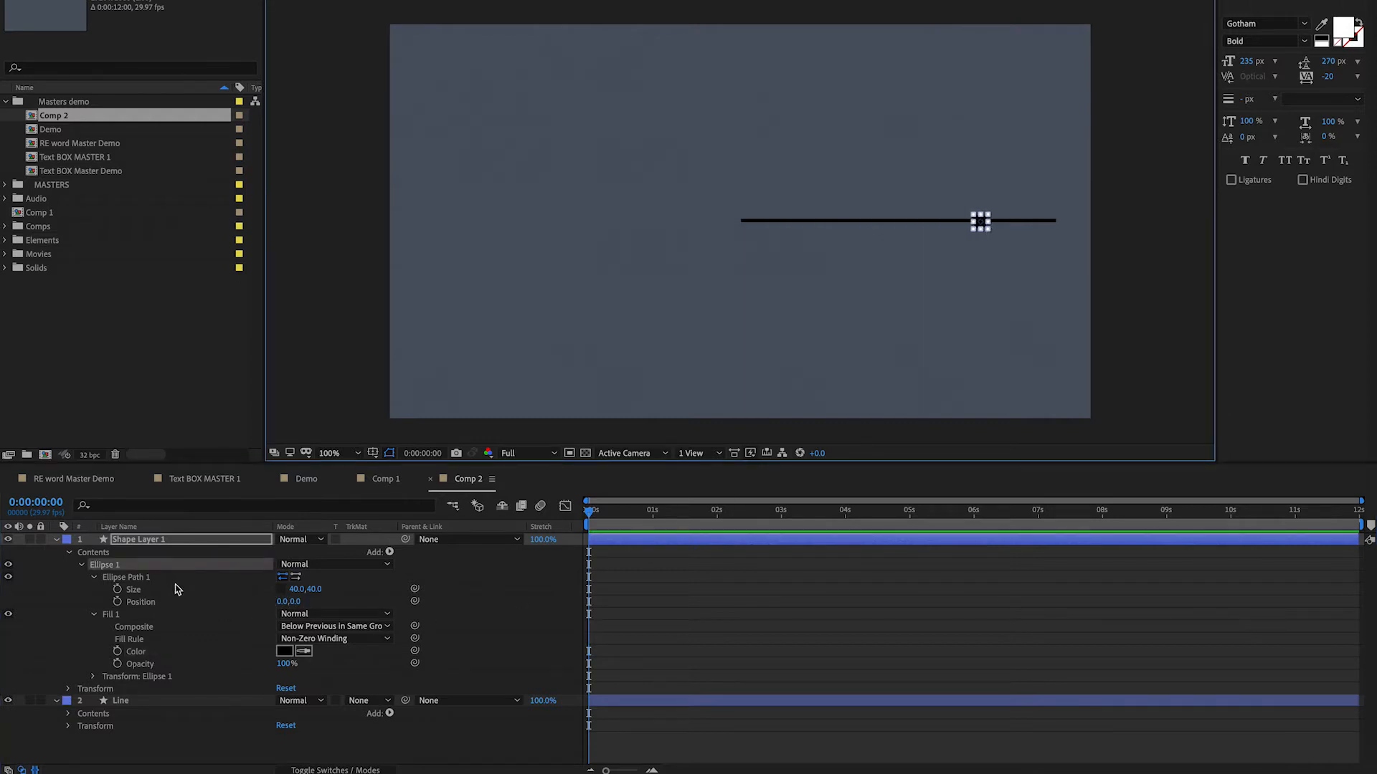
- Keyframe the dot layer's scale to grow from 0% at frame 0 to 100% at frame 14
key("s")
left_click(92, 552)
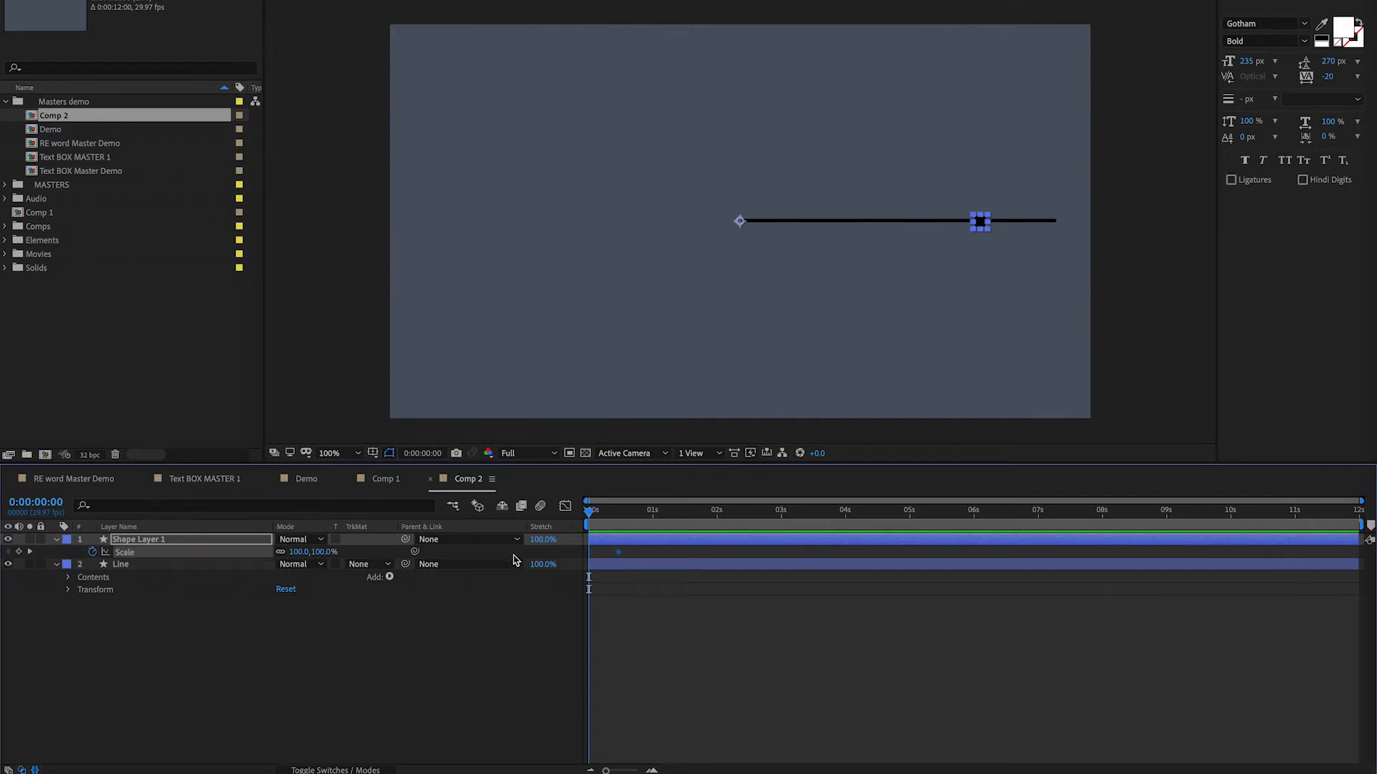
left_click(323, 552)
type("0")
key("Return")
- Add an overshoot scale keyframe of 124.4% at frame 10 on the dot layer, and collapse the layer
key("equal")
key("equal")
key("equal")
left_click(762, 510)
left_click_drag(322, 551, 354, 552)
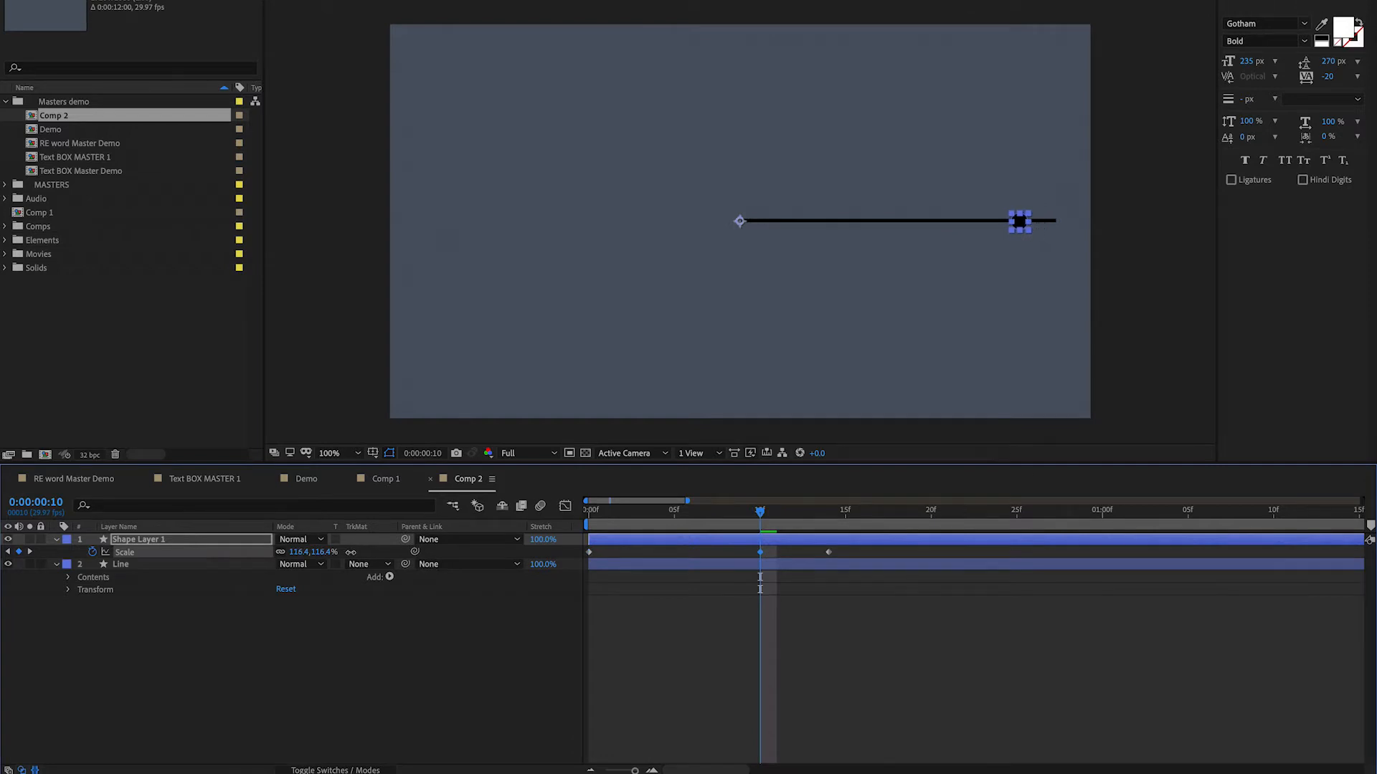
left_click_drag(354, 552, 358, 552)
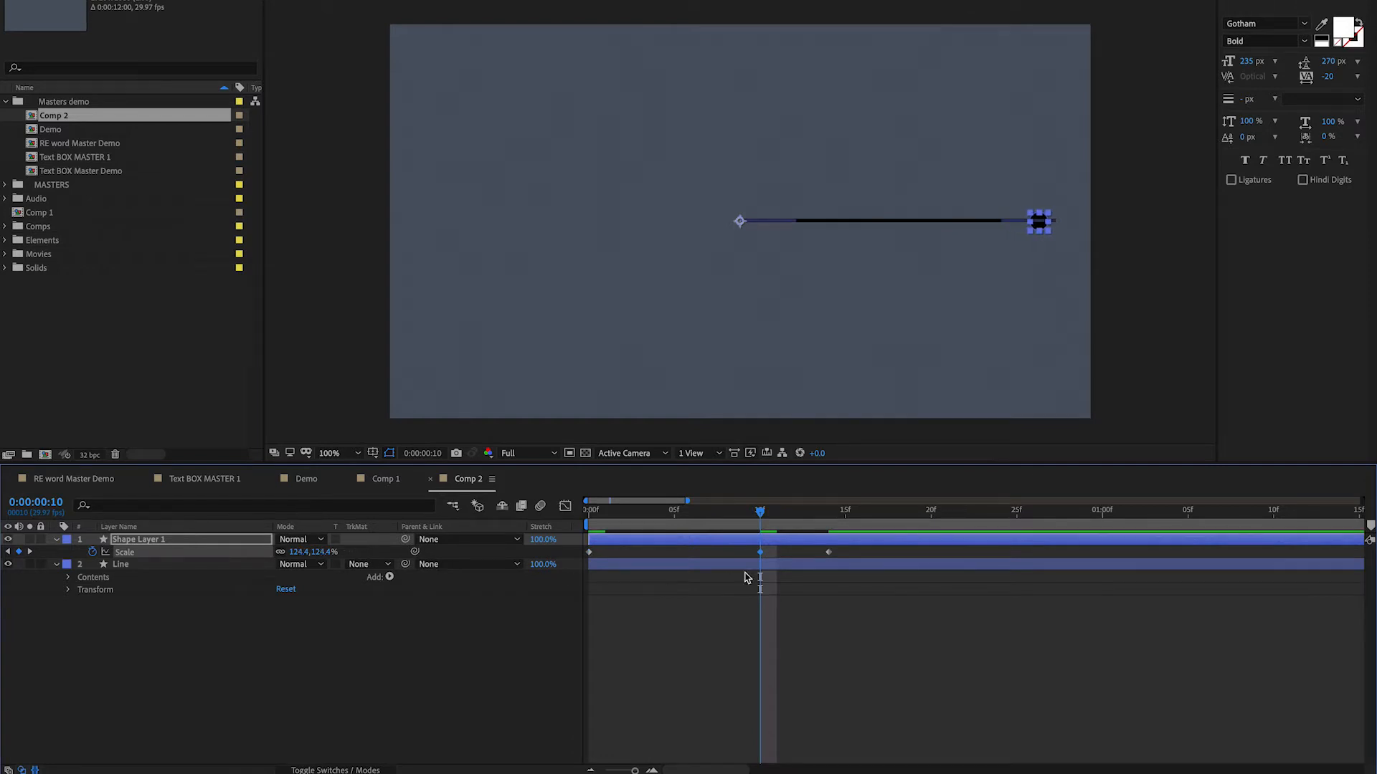
left_click(332, 696)
left_click(139, 543)
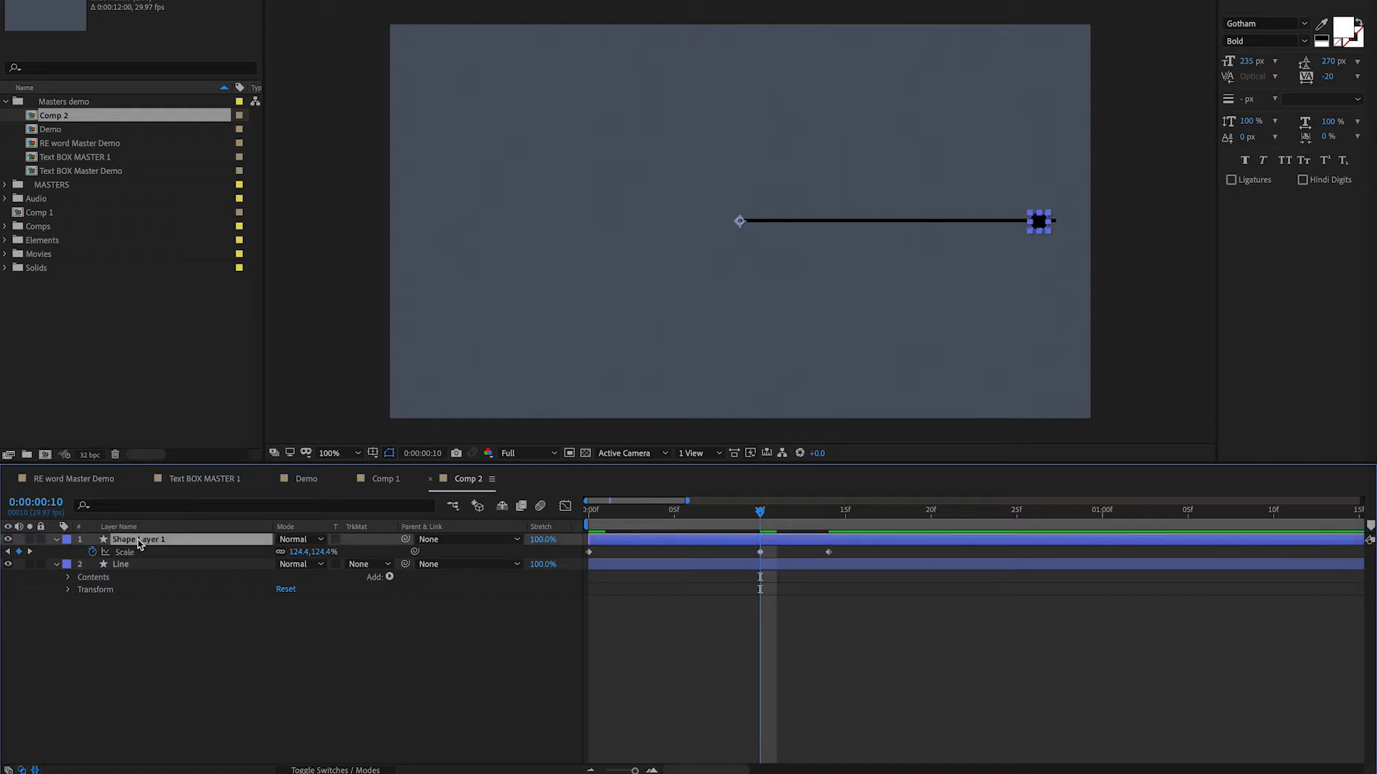
left_click(56, 541)
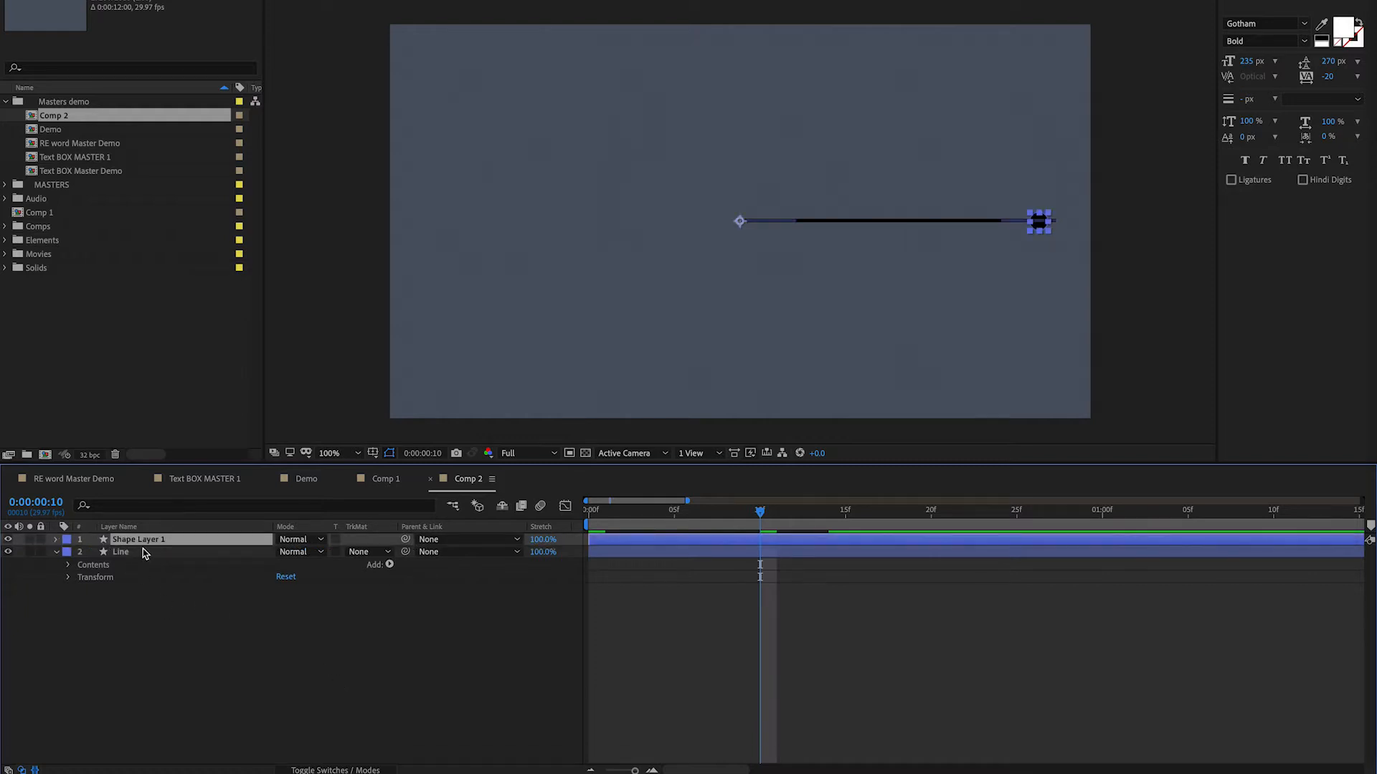
- Expand the dot's shape layer and rename it as Dot
left_click(56, 539)
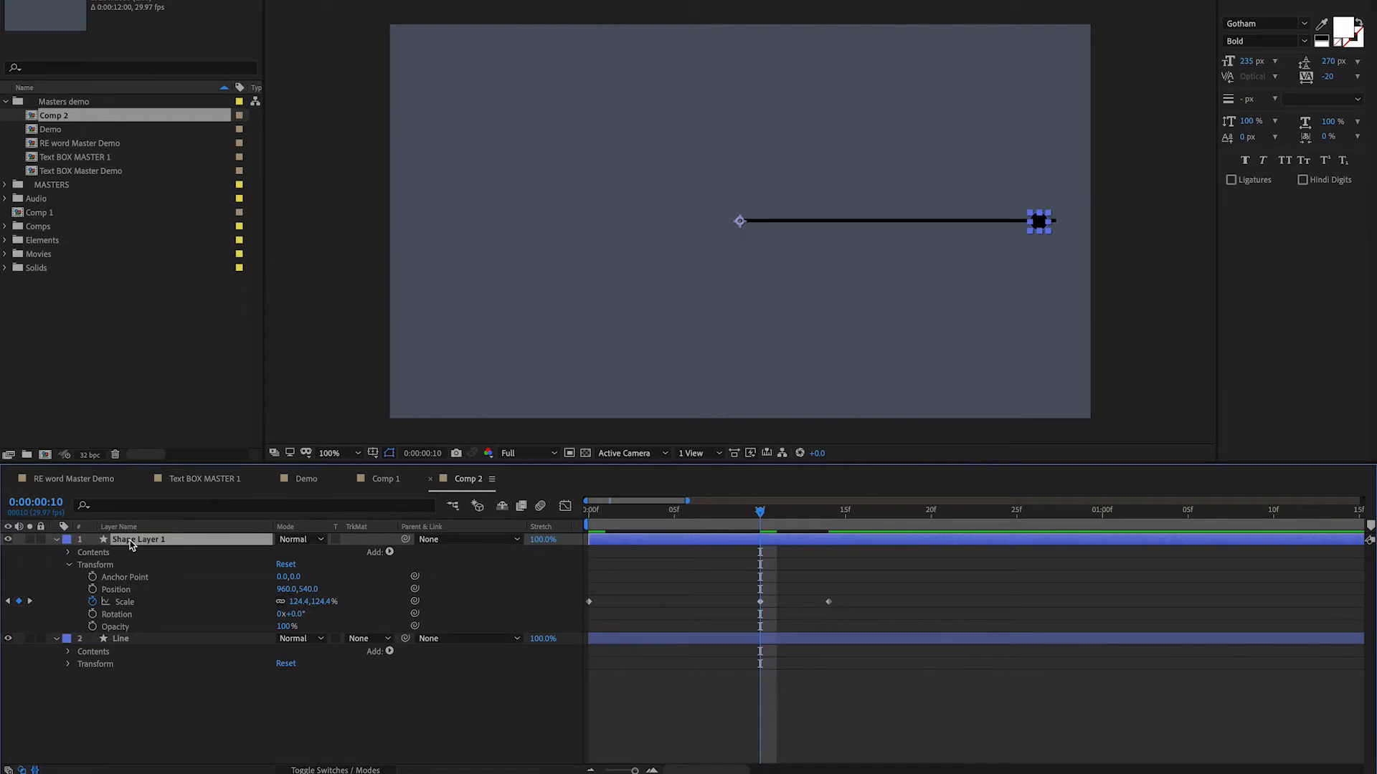
key("Return")
type("Dot")
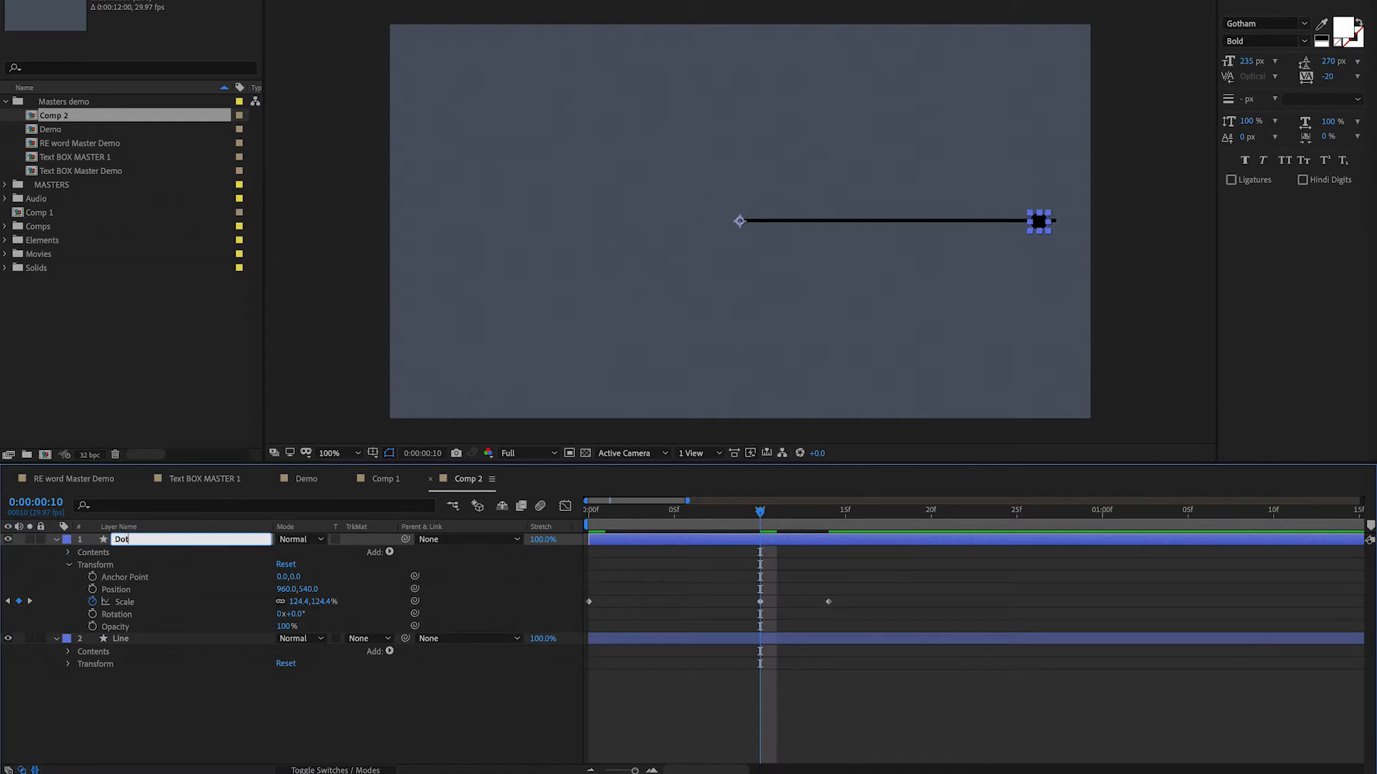
key("Return")
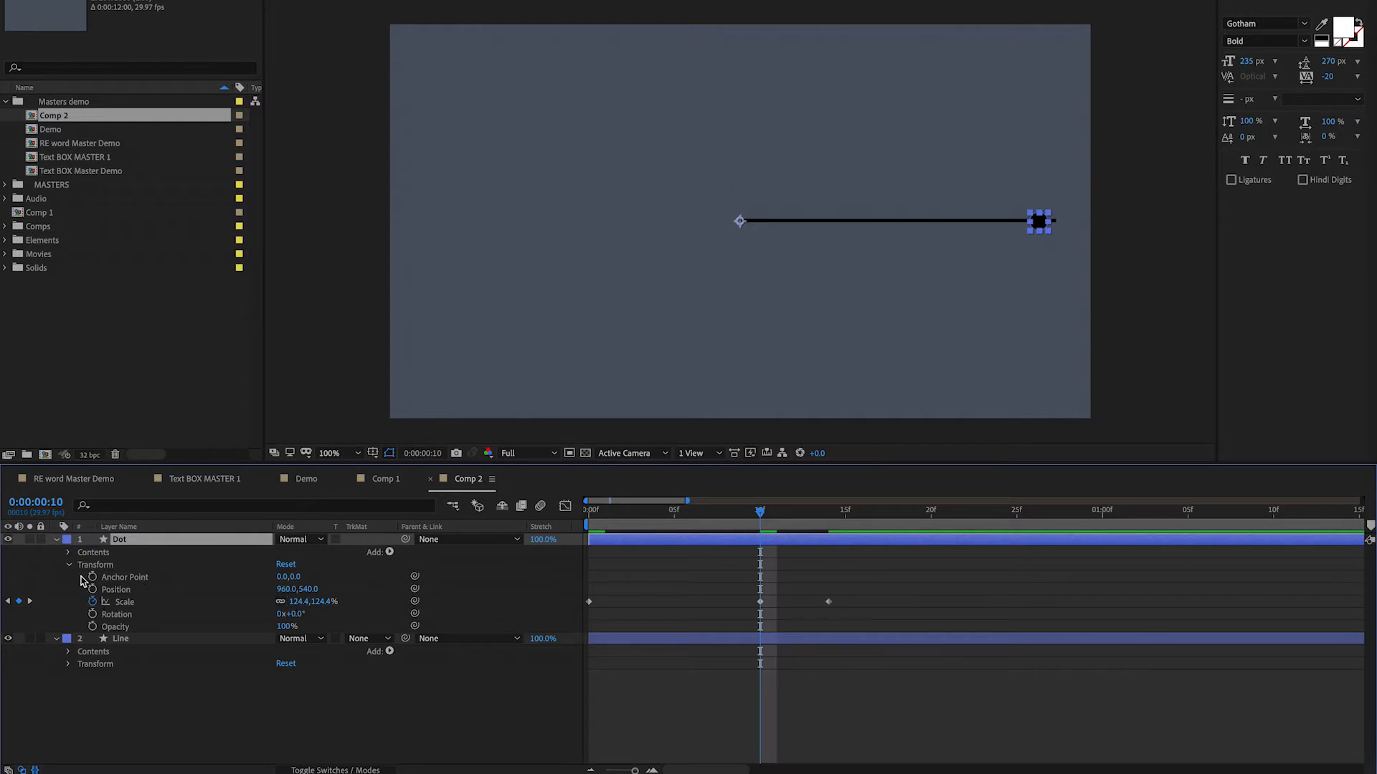
- Set the horizontal position in Ellipse 1's own transform to 0, so the dot sits at the line's starting end
left_click(69, 553)
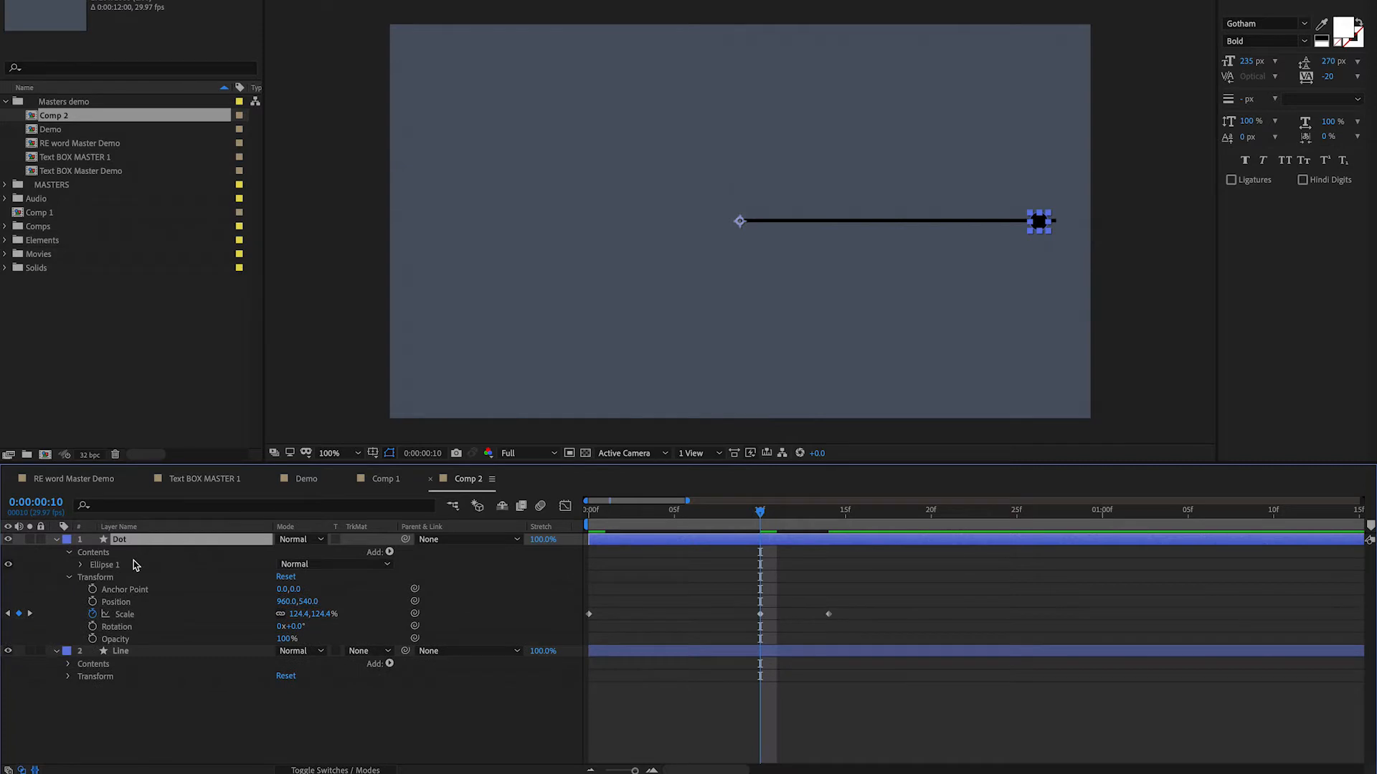
left_click(81, 565)
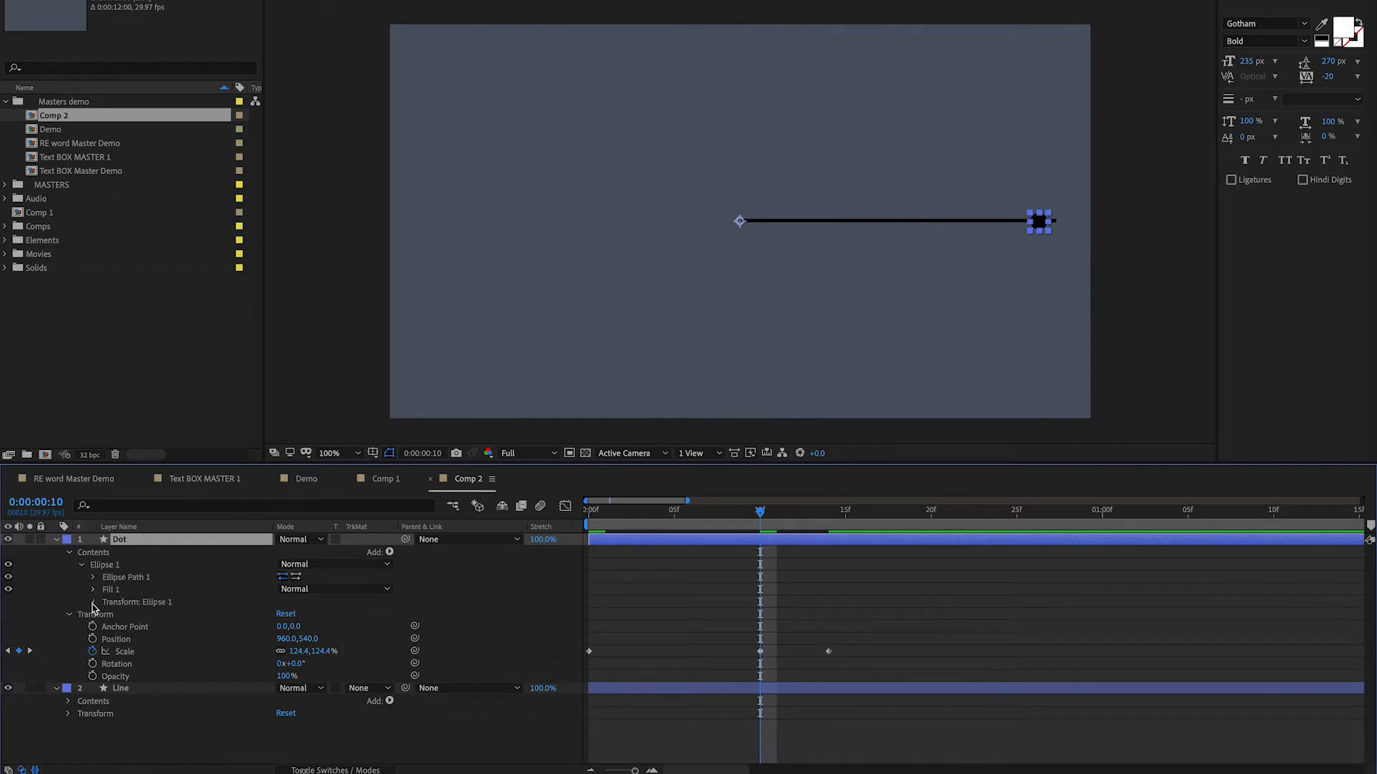
left_click(94, 603)
left_click(284, 627)
type("0")
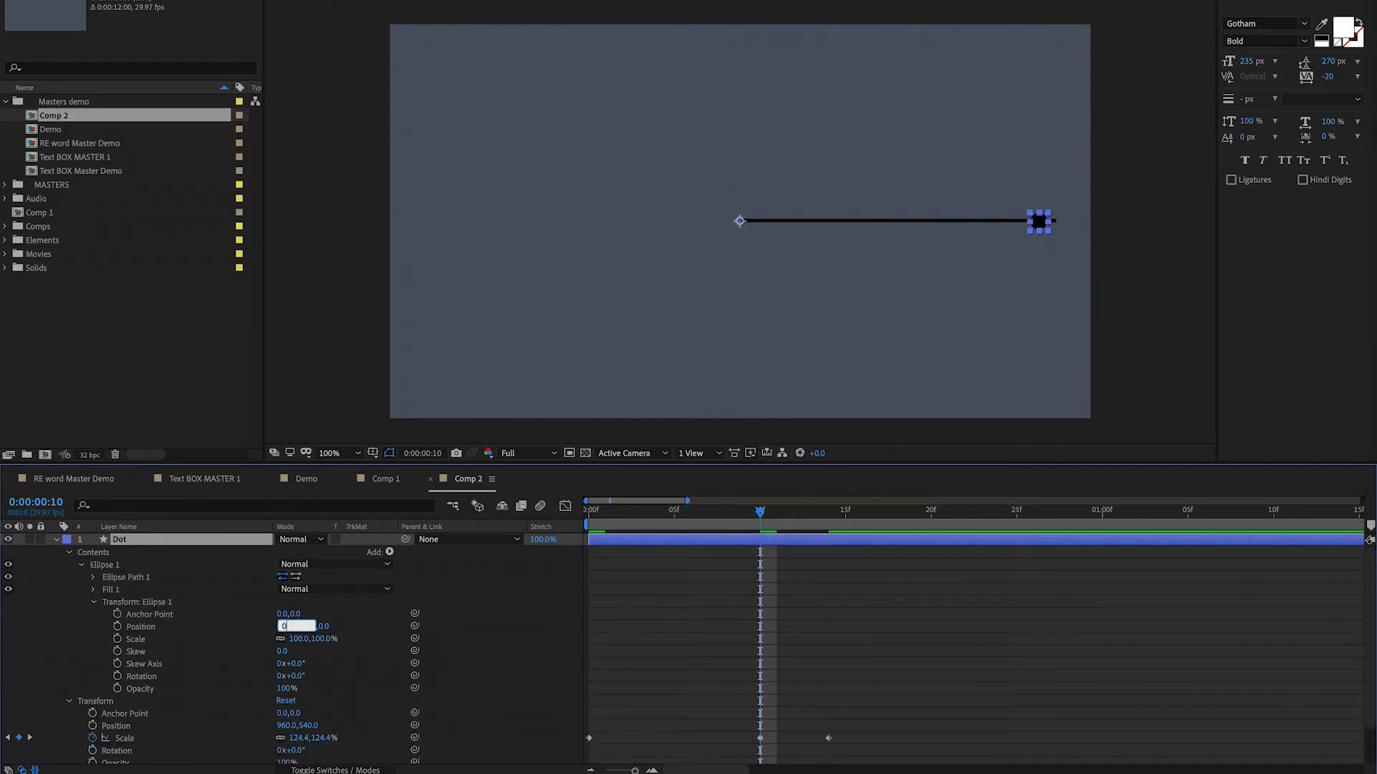
key("Return")
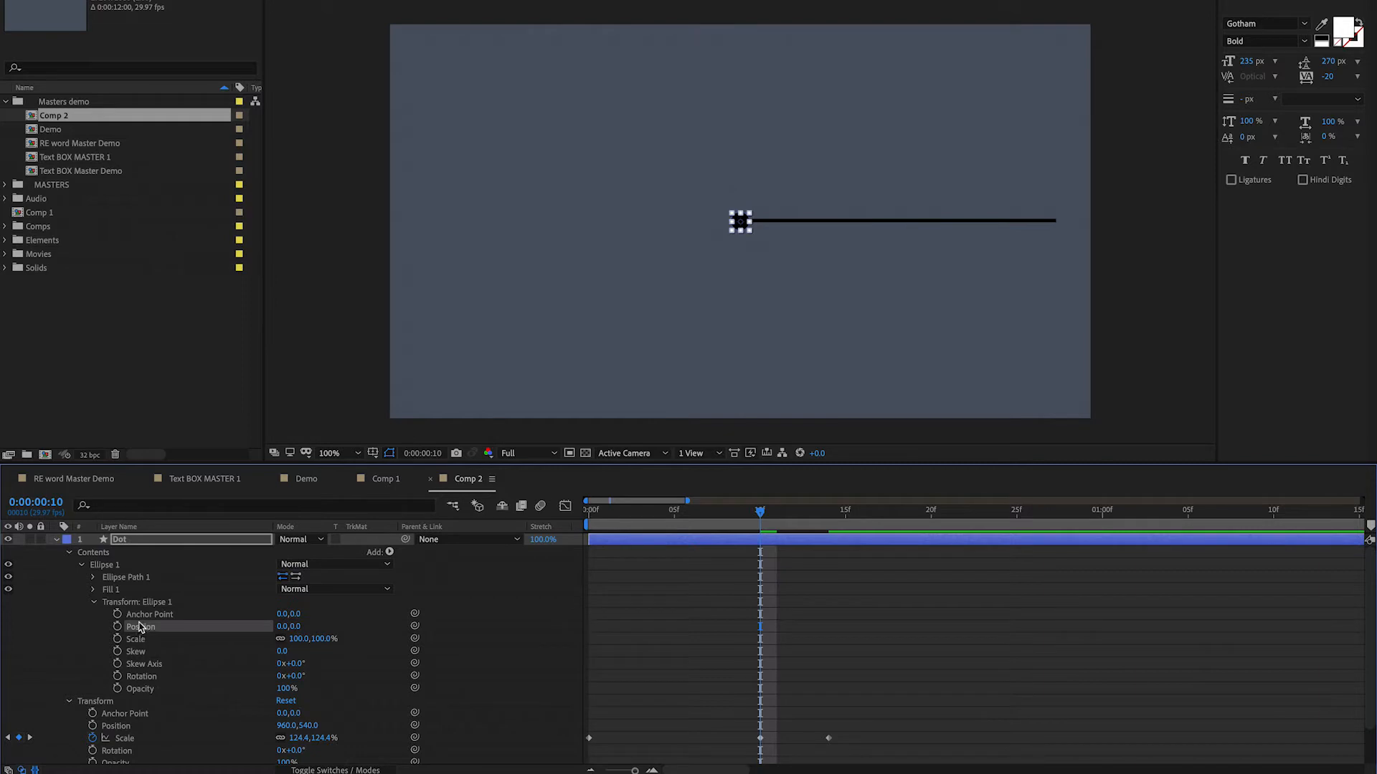
left_click(94, 602)
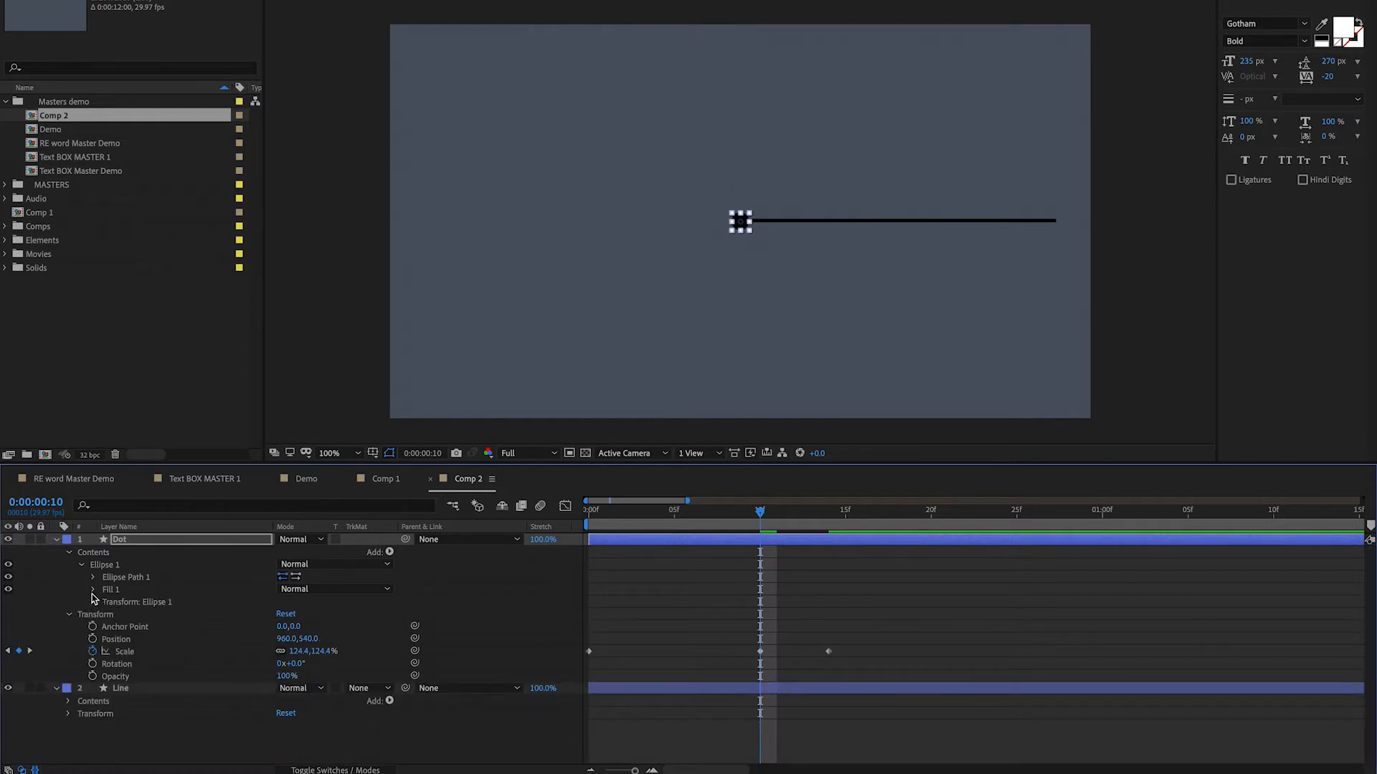
left_click(82, 565)
left_click(142, 725)
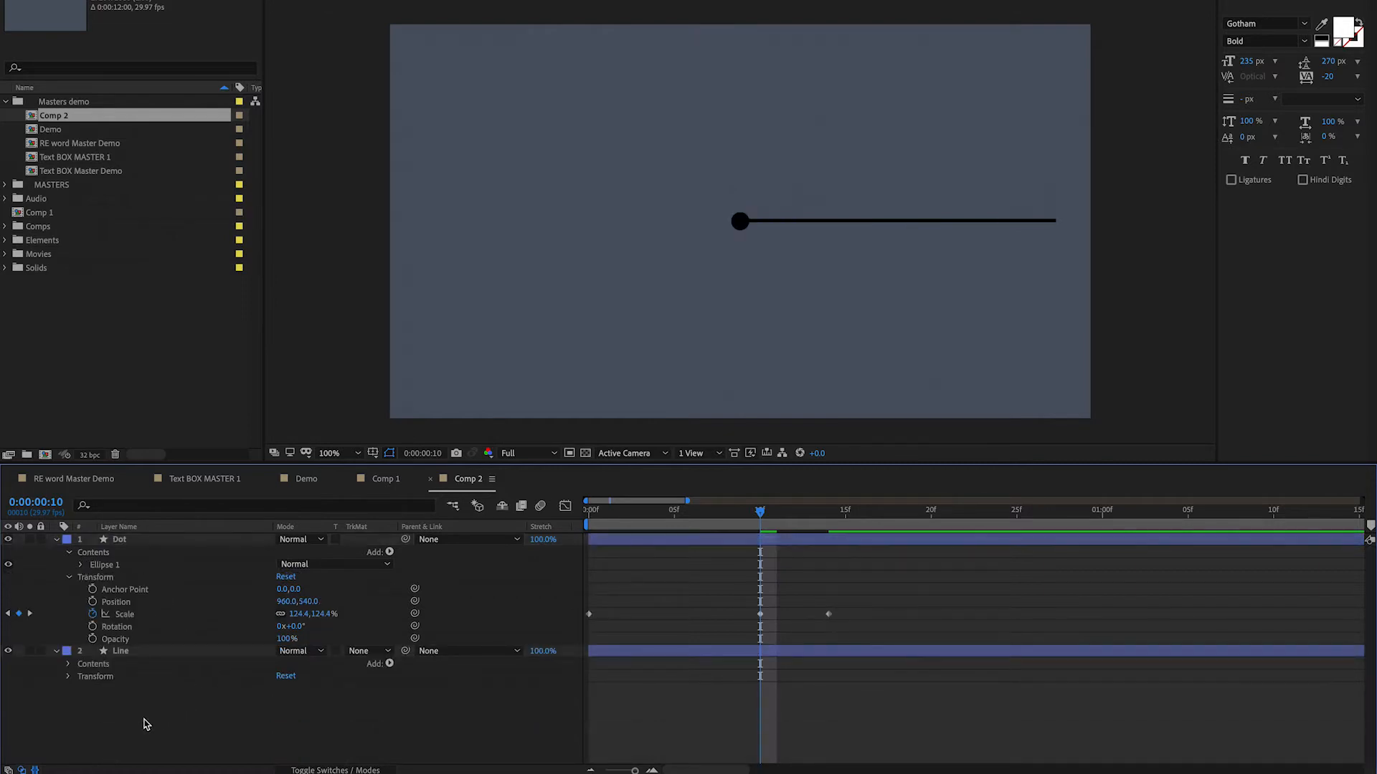
- Reshape the speed graph of the Dot's scale keyframes for a fast start that eases to zero at frame 14, and preview it
left_click(122, 541)
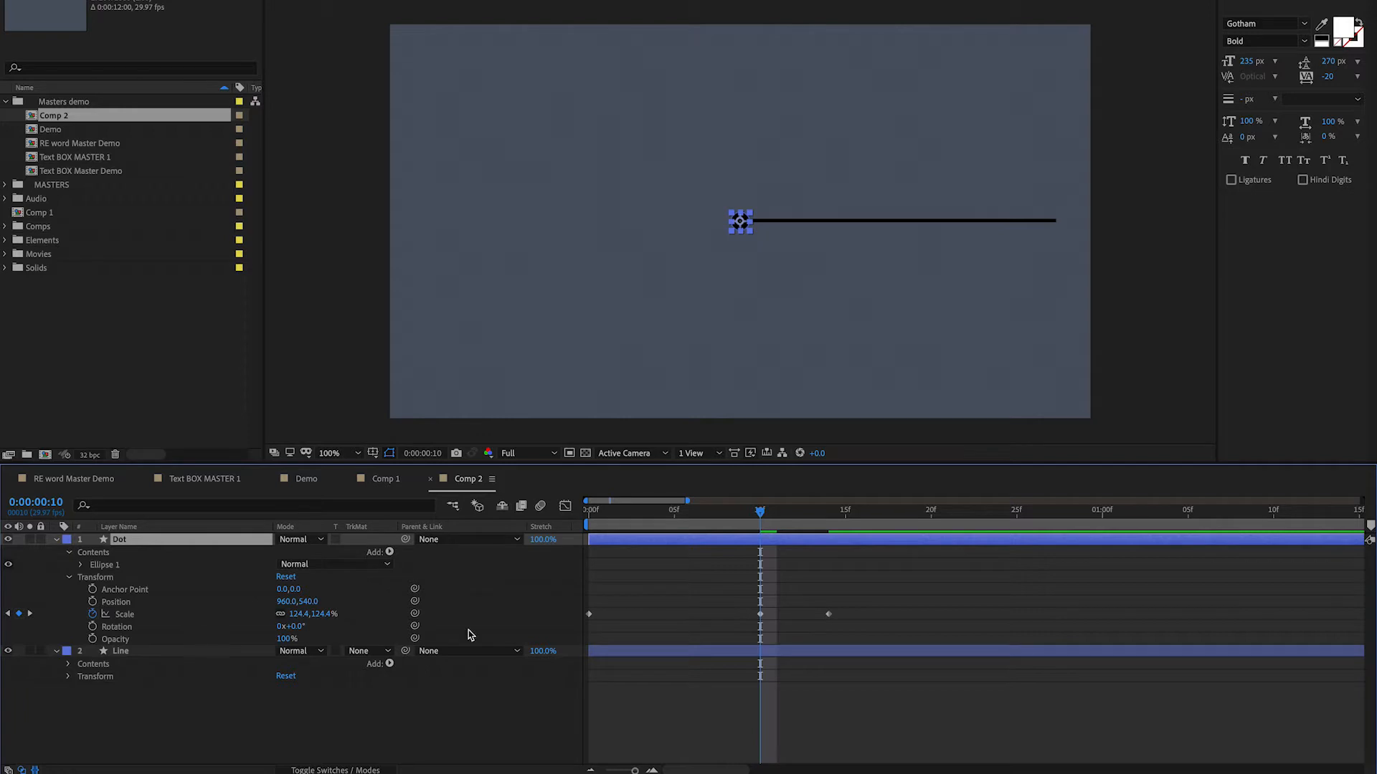
left_click_drag(708, 600, 792, 633)
left_click(564, 507)
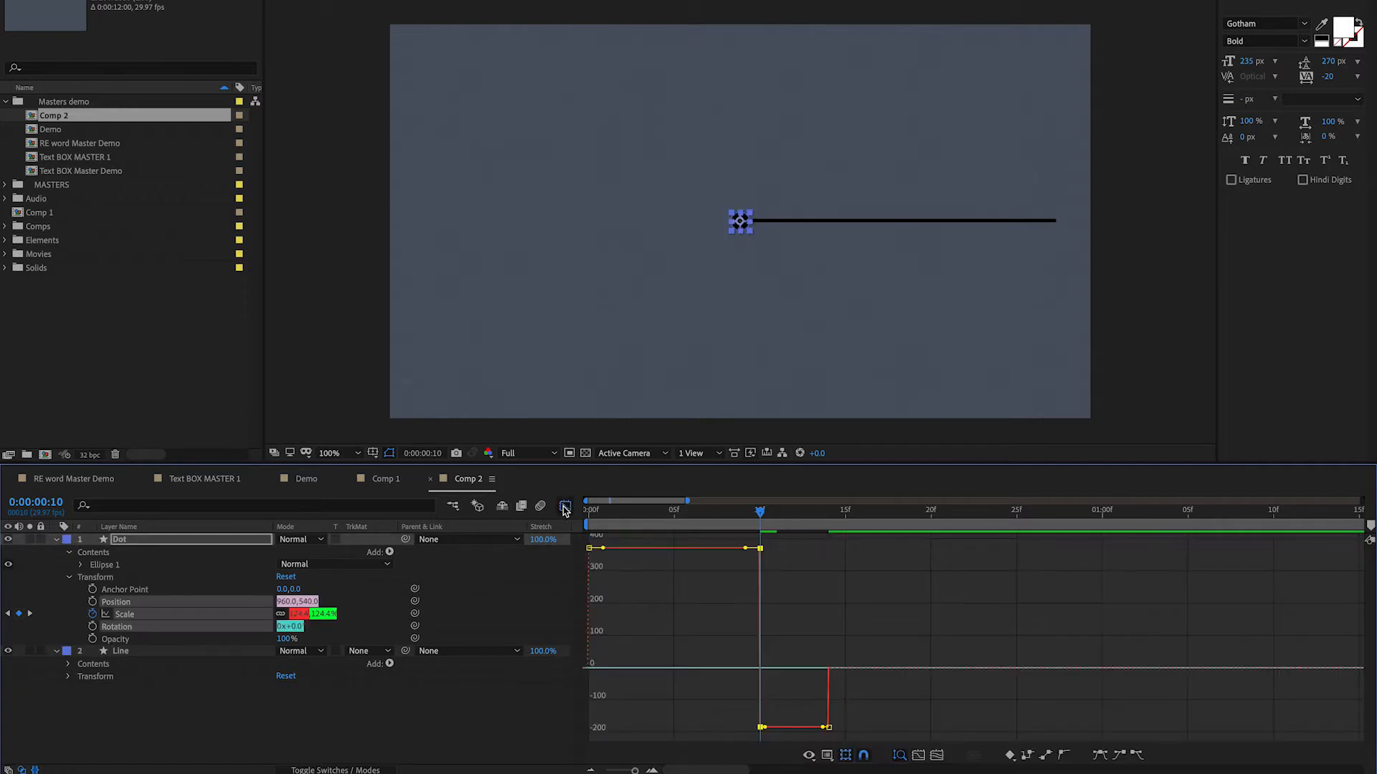
left_click(613, 549)
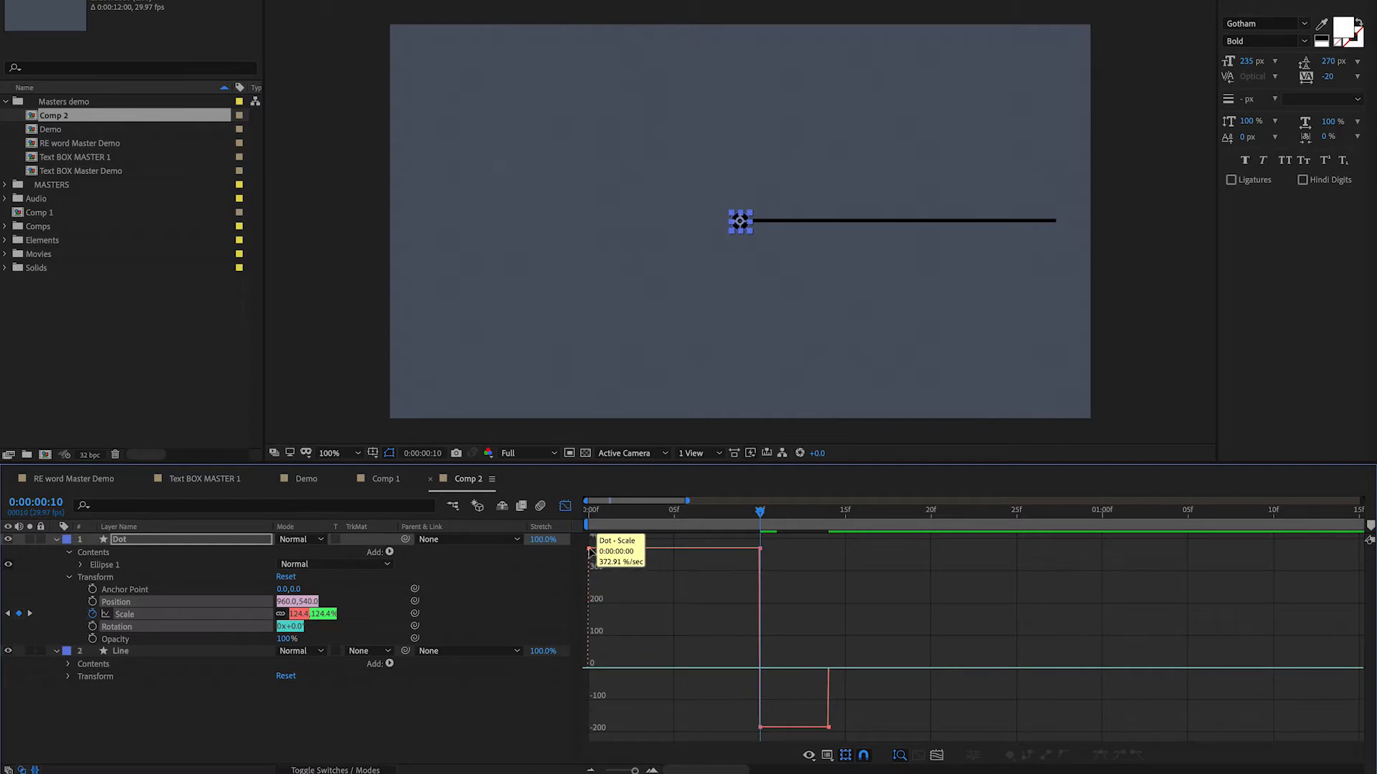
left_click_drag(602, 549, 603, 531)
left_click_drag(746, 592, 814, 682)
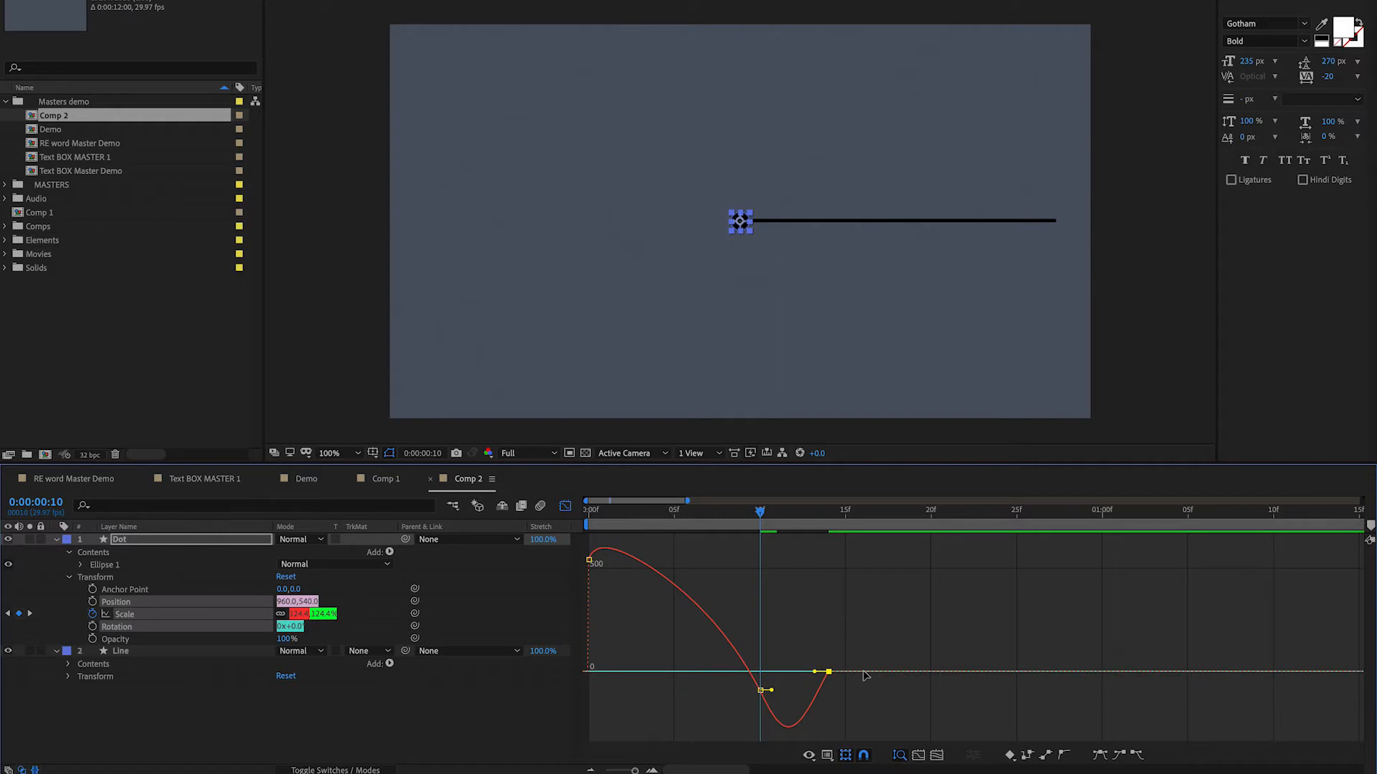
key("space")
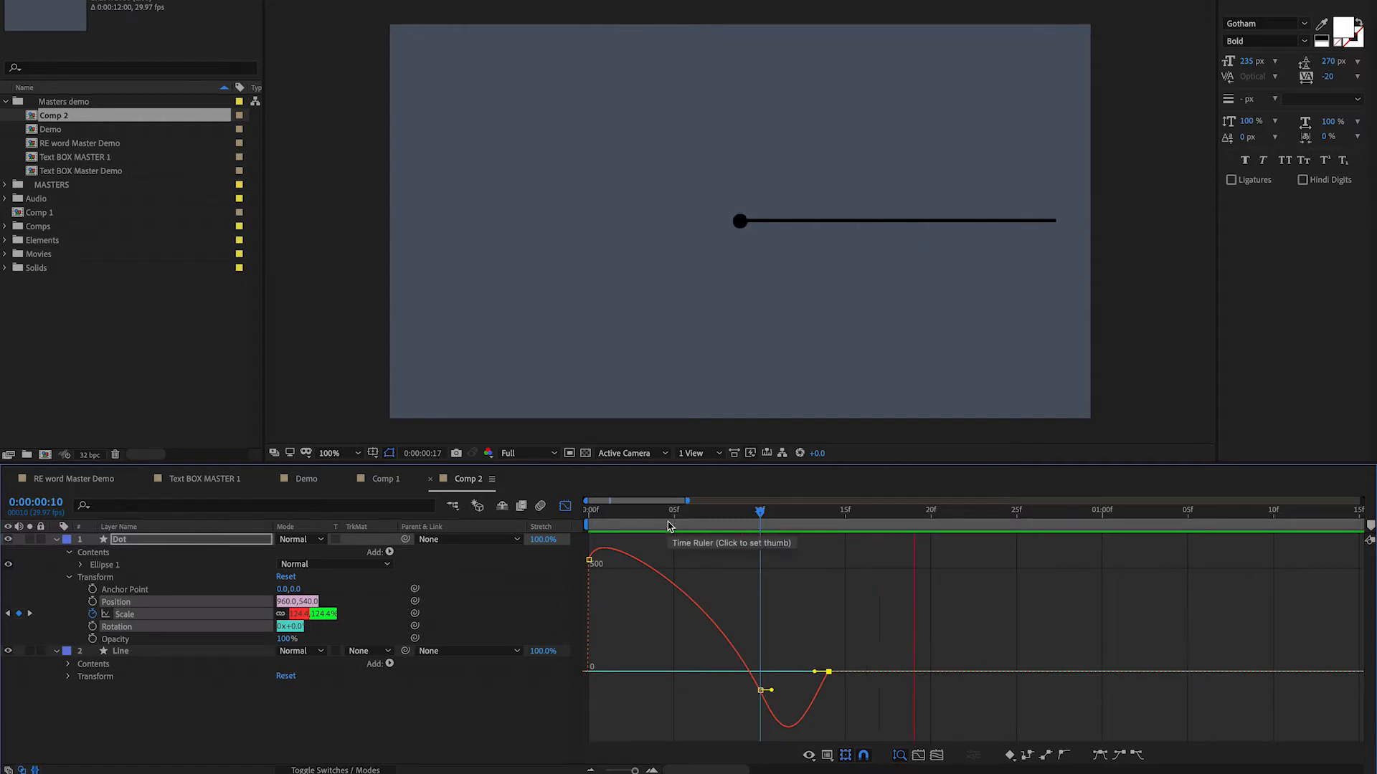
key("space")
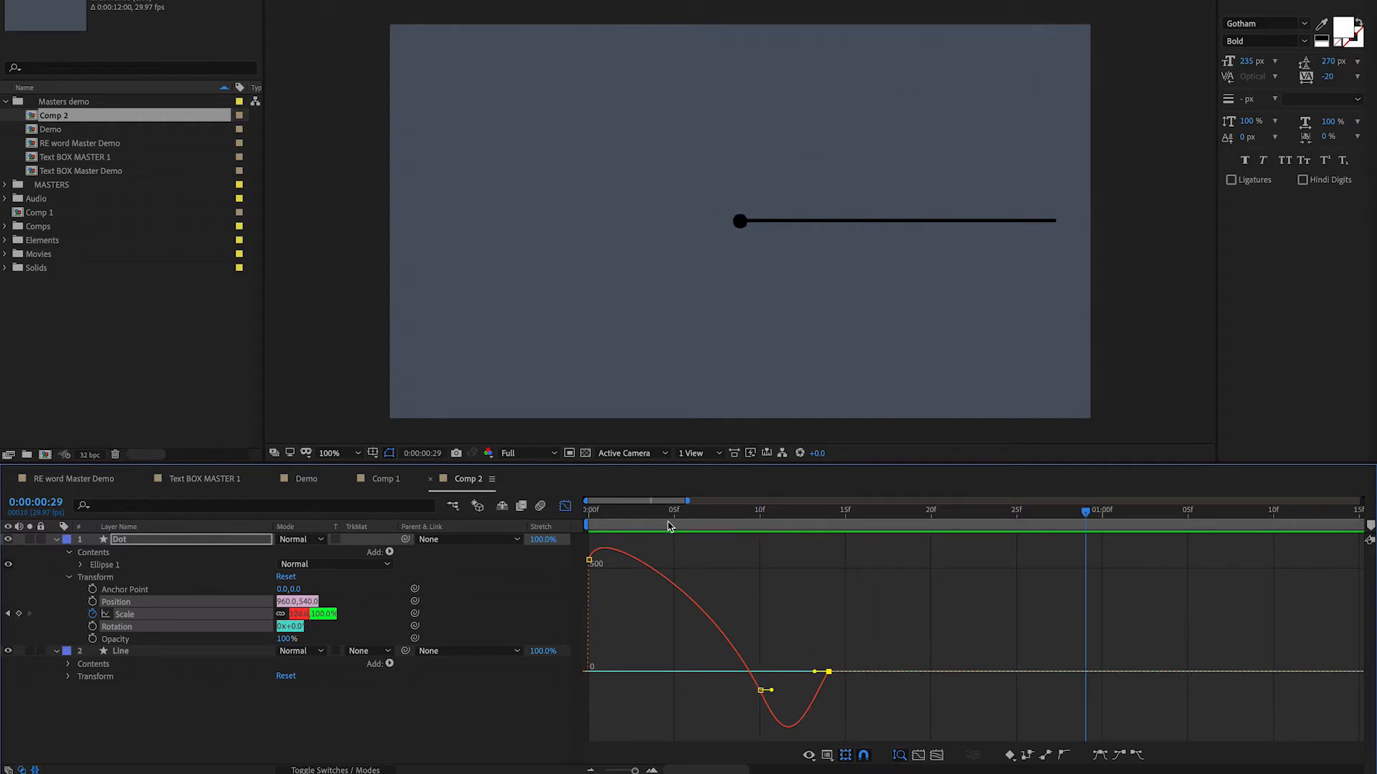
left_click_drag(608, 511, 585, 512)
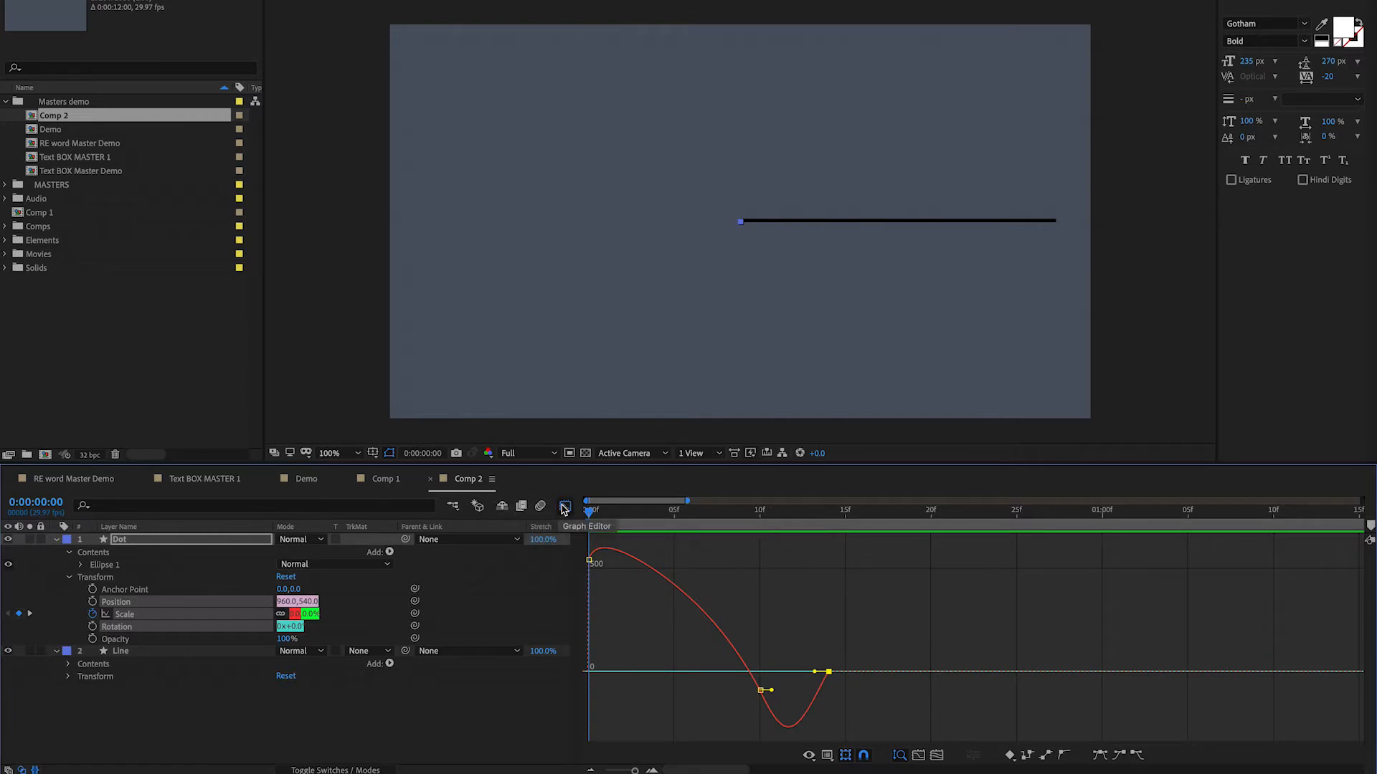
- Close the graph editor, enlarge the timeline area, collapse the Dot layer and move to frame 10
left_click(565, 506)
left_click_drag(851, 463, 848, 389)
left_click(364, 701)
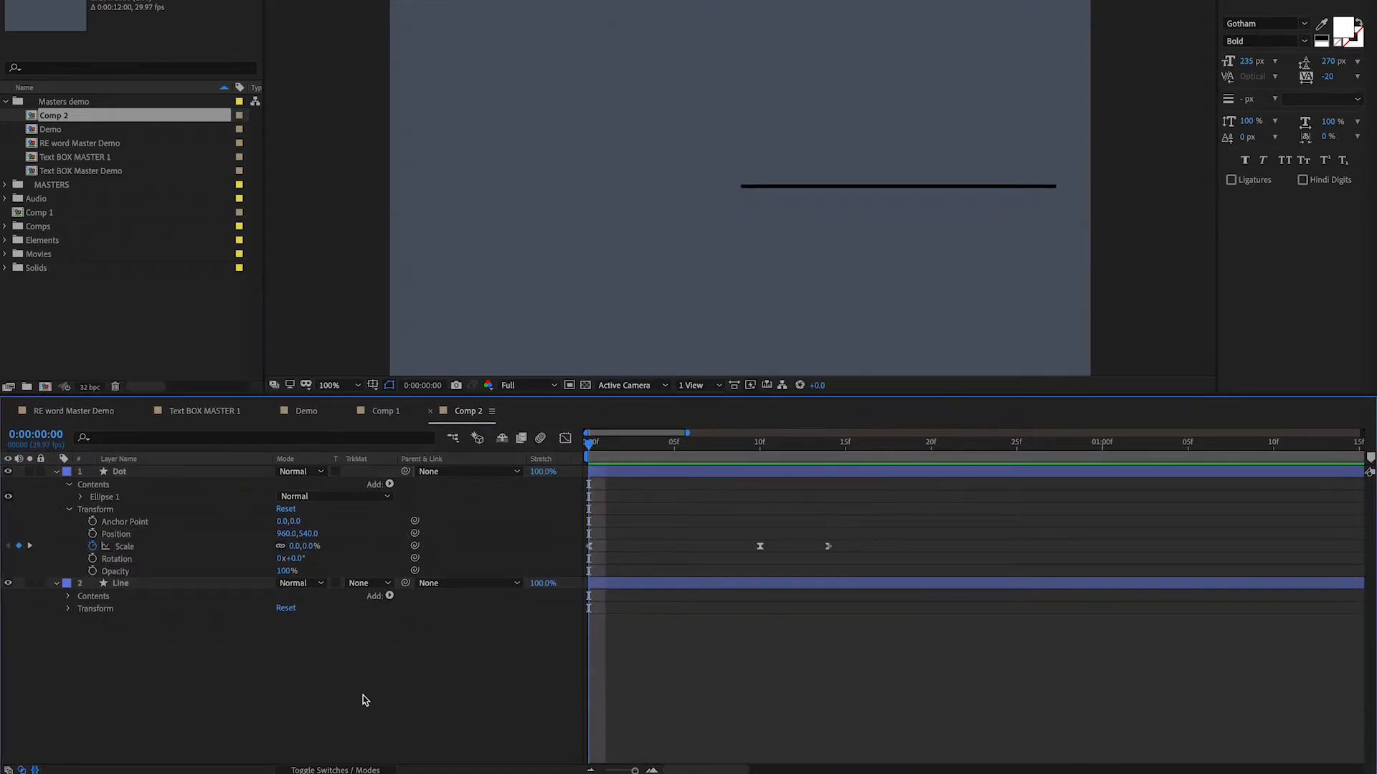
left_click(56, 472)
left_click(119, 474)
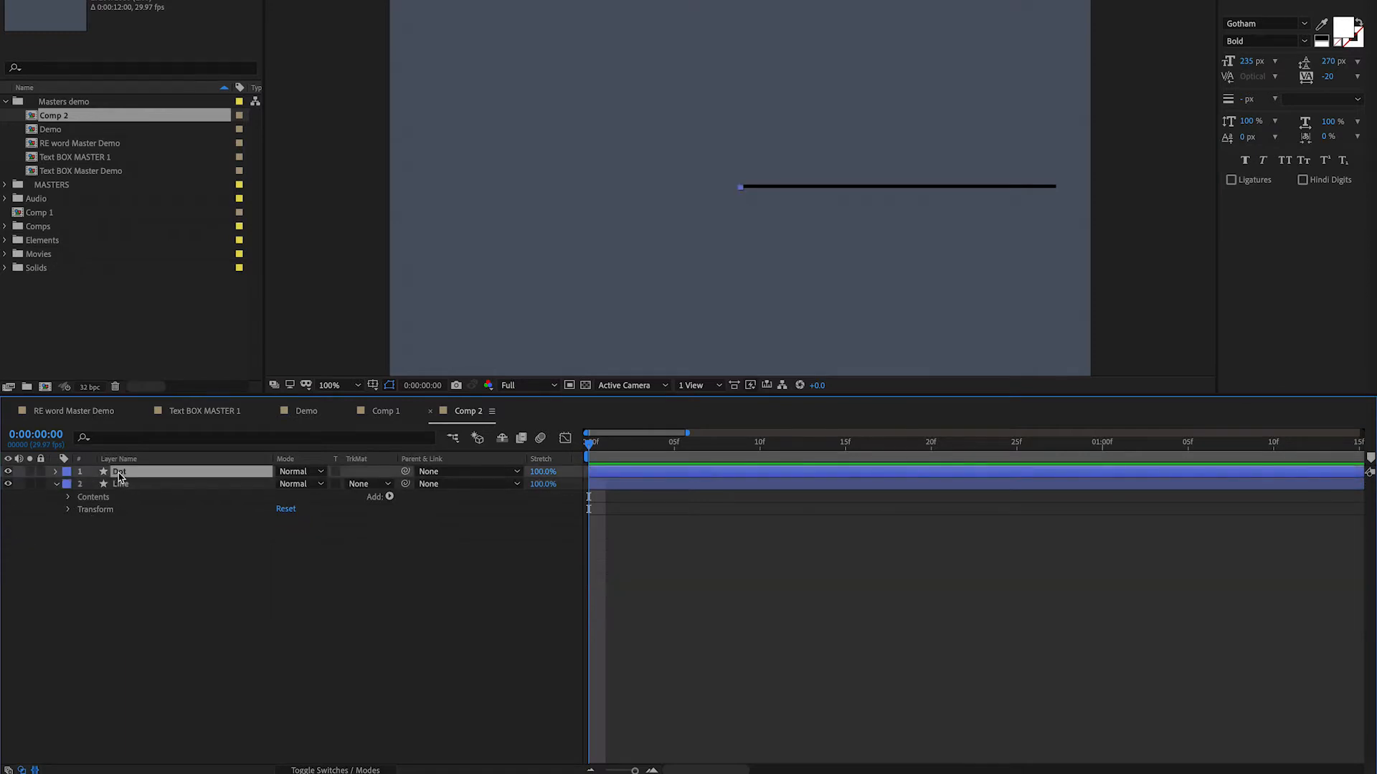
key("space")
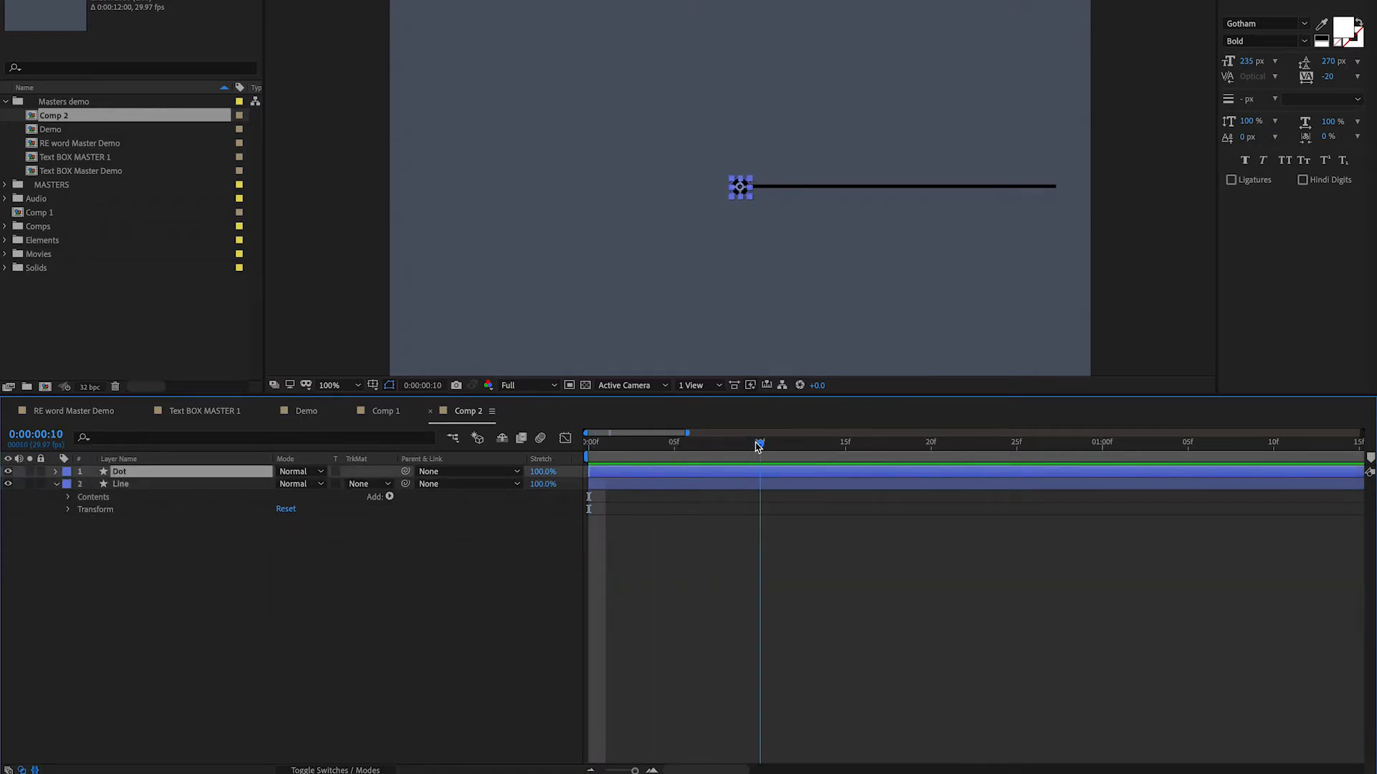
left_click(391, 577)
- Add Trim Paths to the Line layer's contents and expand its properties
left_click(120, 486)
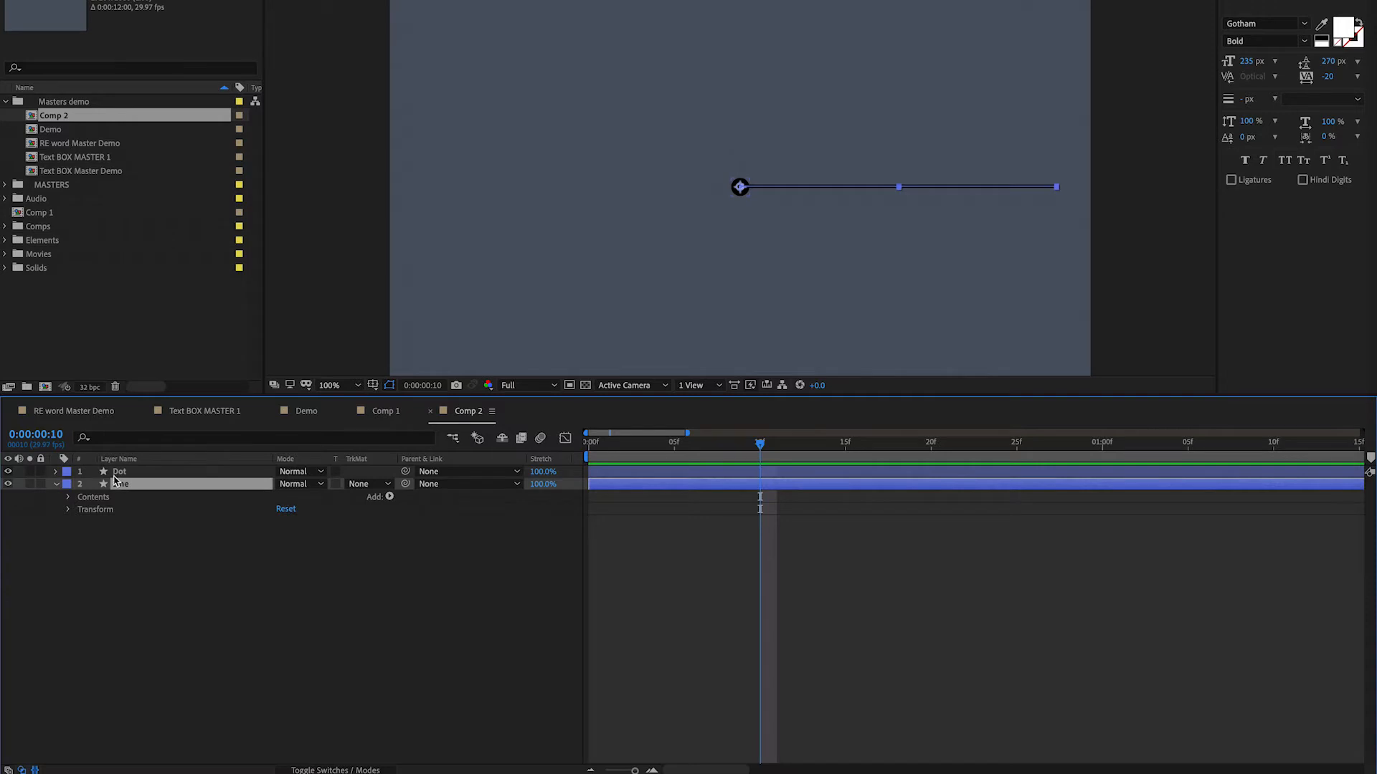
left_click(68, 498)
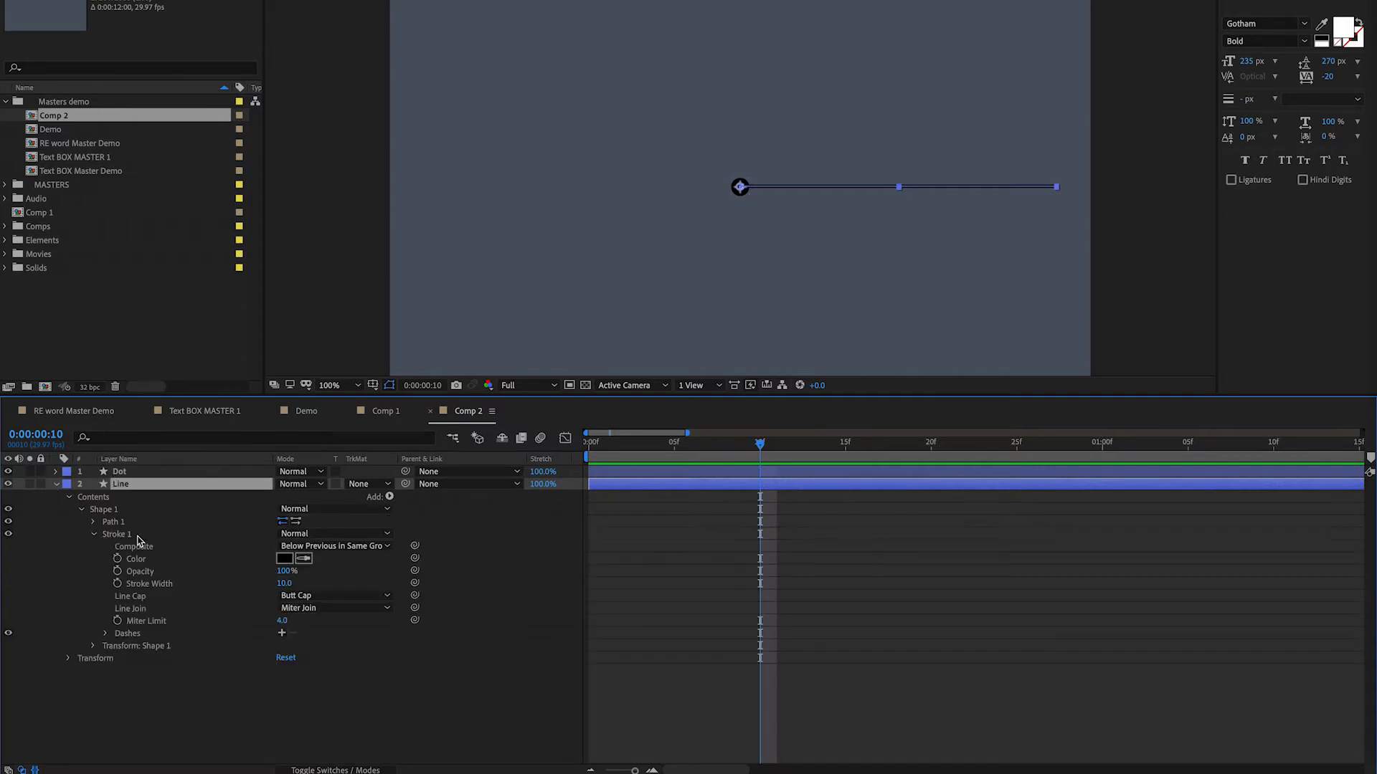
left_click(96, 535)
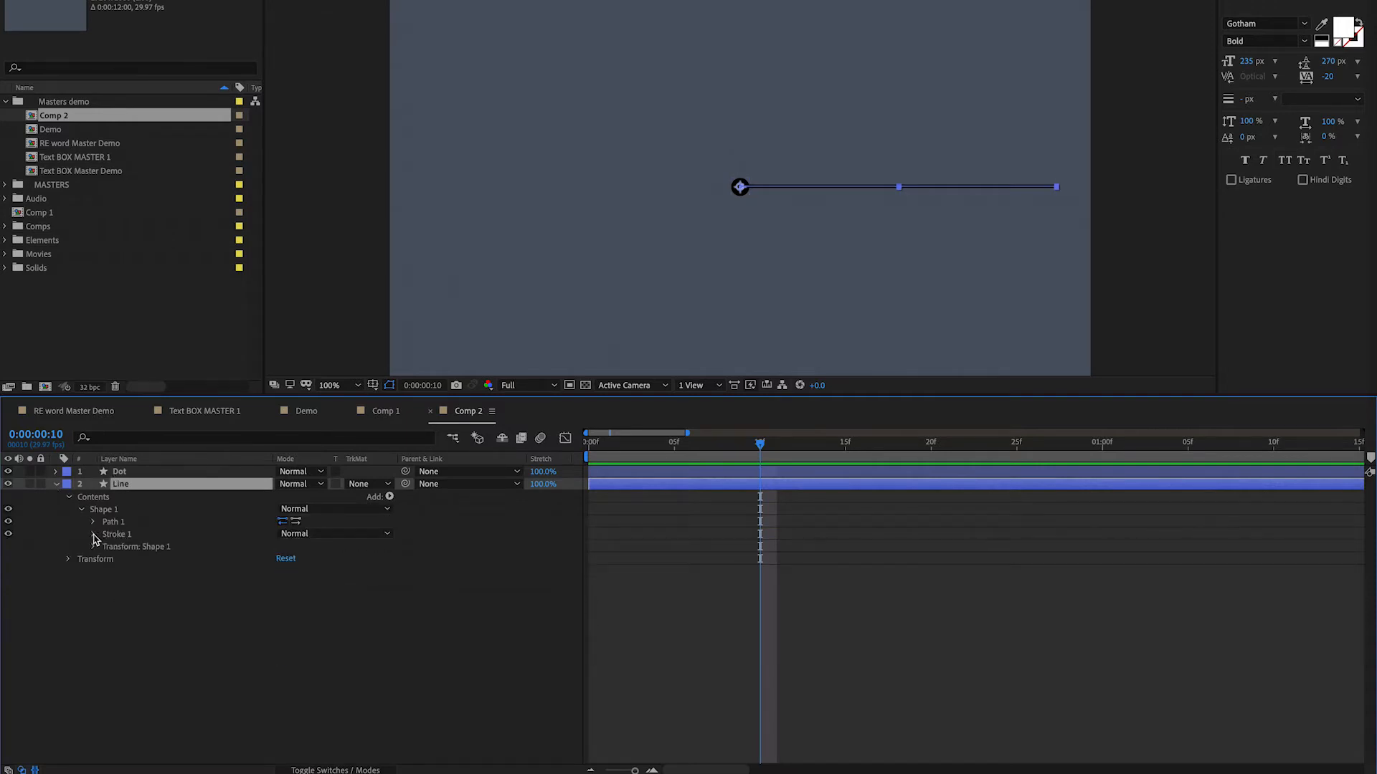
left_click(100, 498)
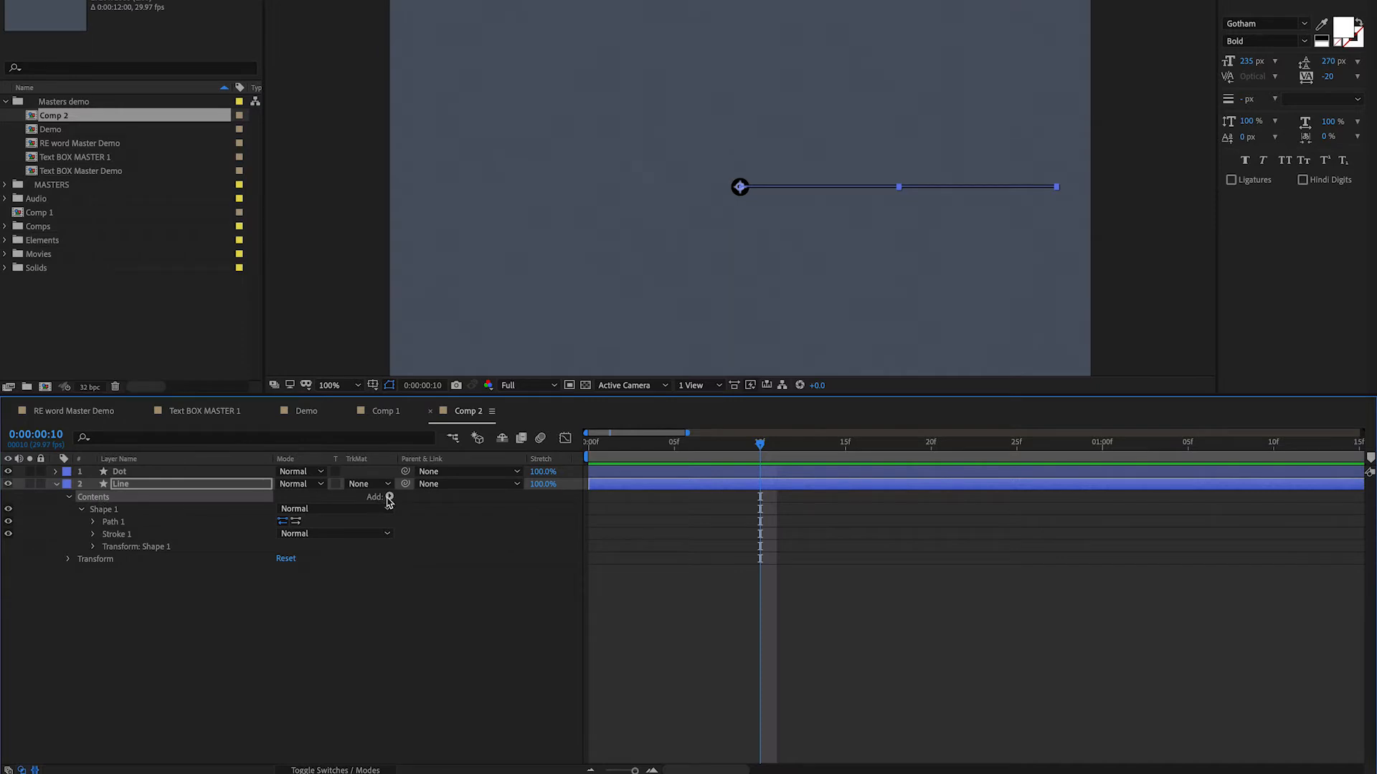
left_click(389, 497)
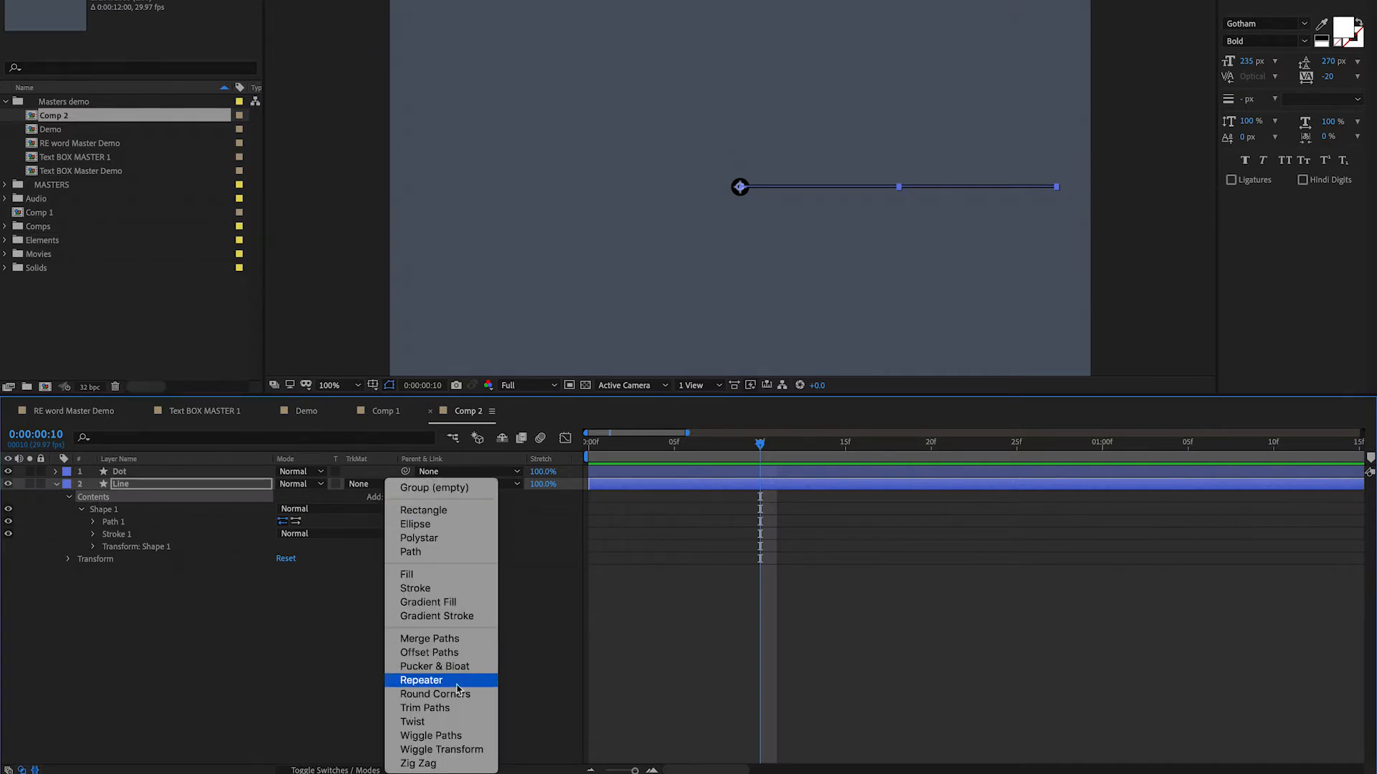
left_click(450, 708)
left_click(81, 560)
- Test the line's Trim Paths start by raising it to 56%, and return it to 0%
left_click_drag(283, 572, 316, 573)
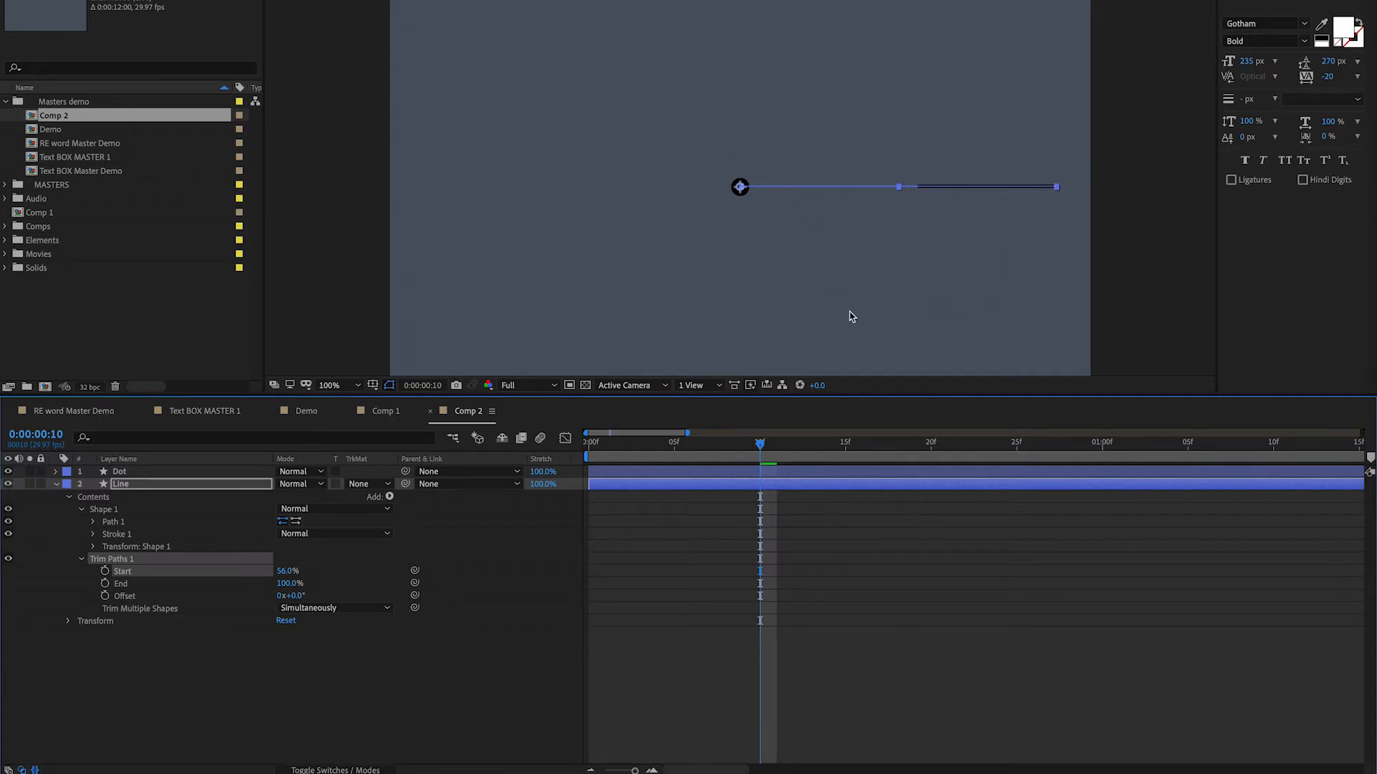
mouse_move(286, 572)
left_mouse_down()
mouse_move(310, 572)
mouse_move(240, 568)
left_mouse_up()
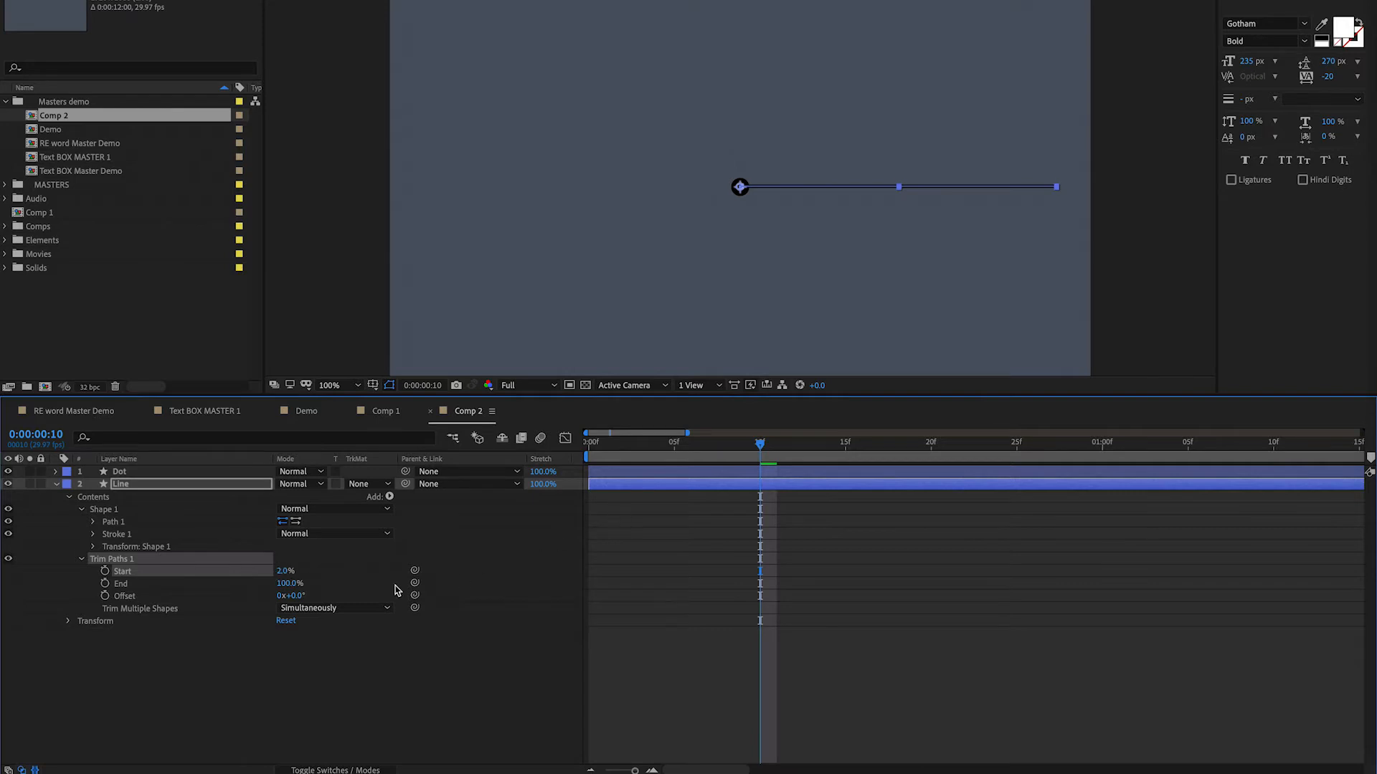
left_click(283, 572)
type("0")
key("Return")
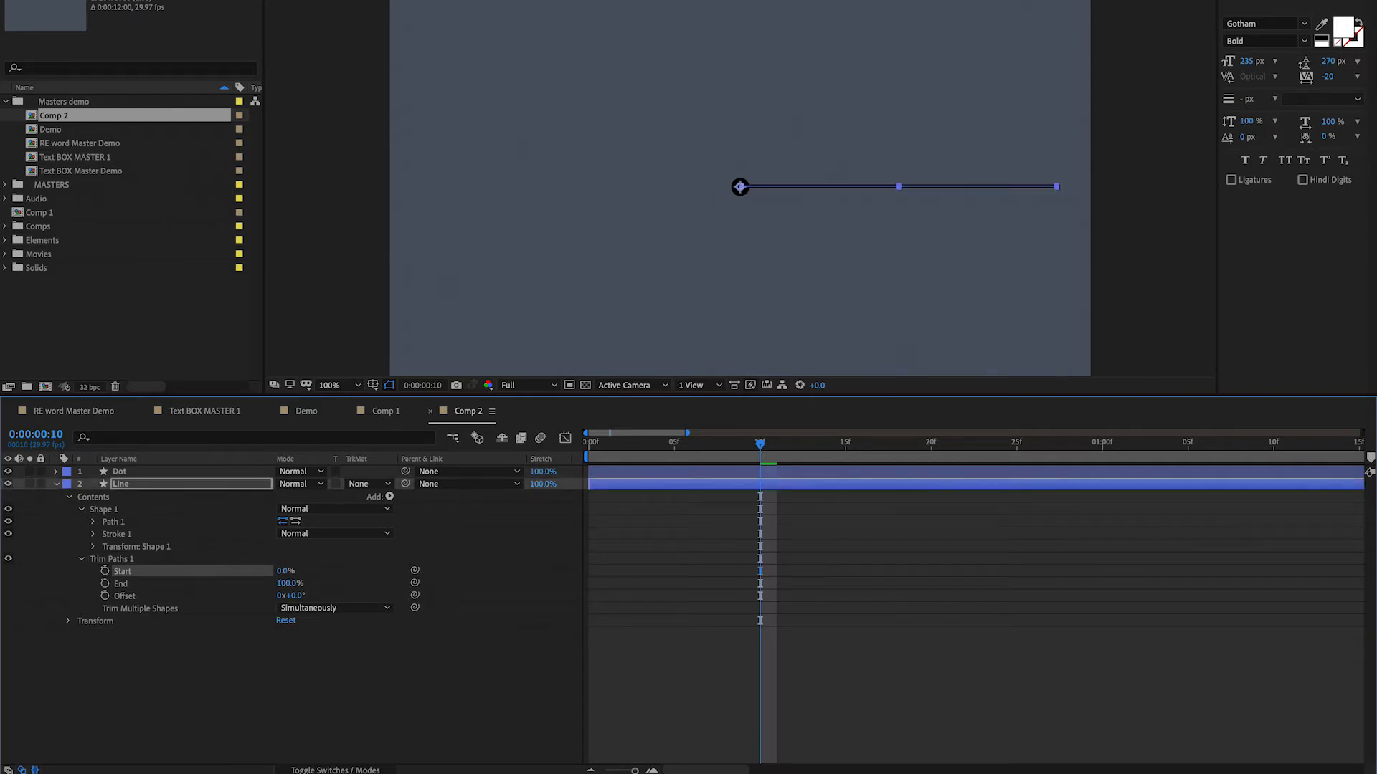
- Keyframe the line's Trim Paths start from 100% at frame 0 to 0% at 1:09, and preview the animation
left_click(106, 572)
left_click_drag(762, 574, 1265, 567)
left_click_drag(630, 446, 547, 454)
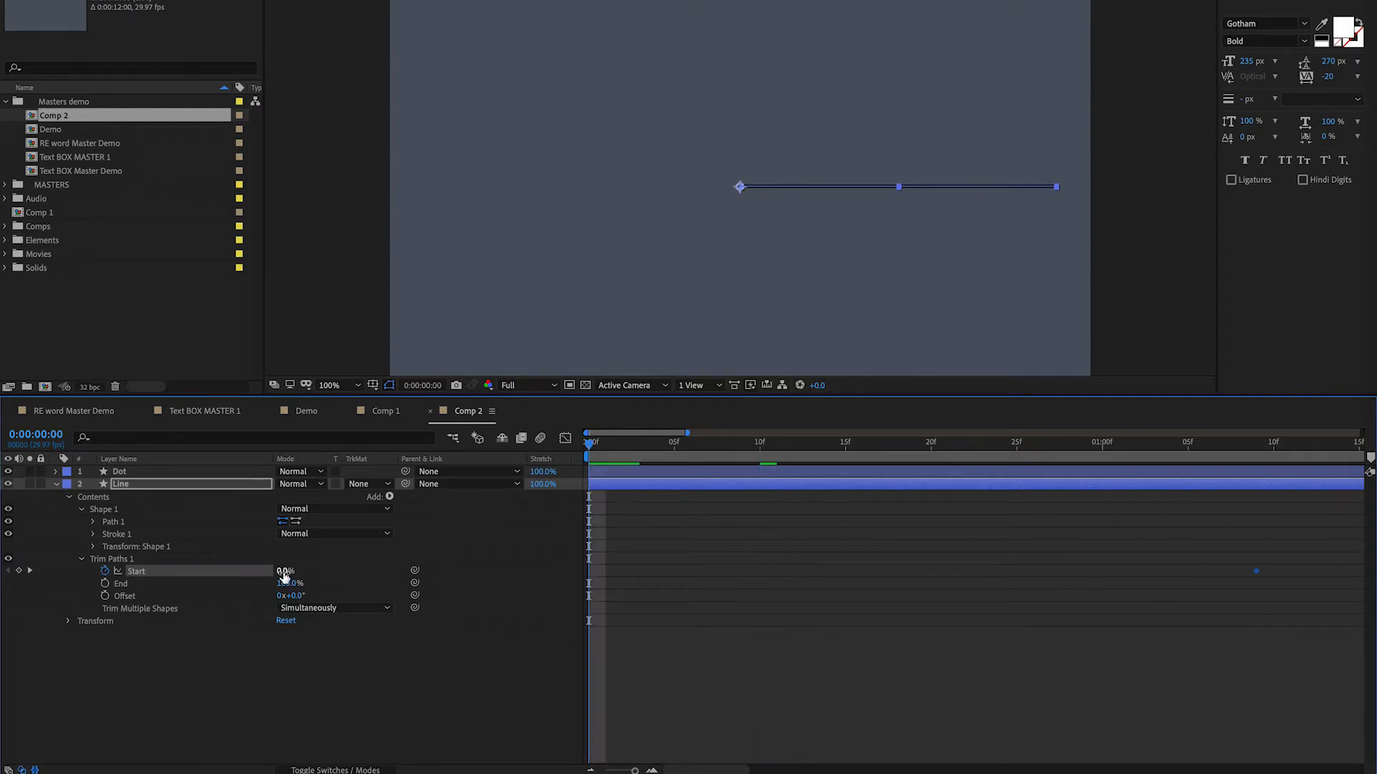
left_click(284, 572)
key("Return")
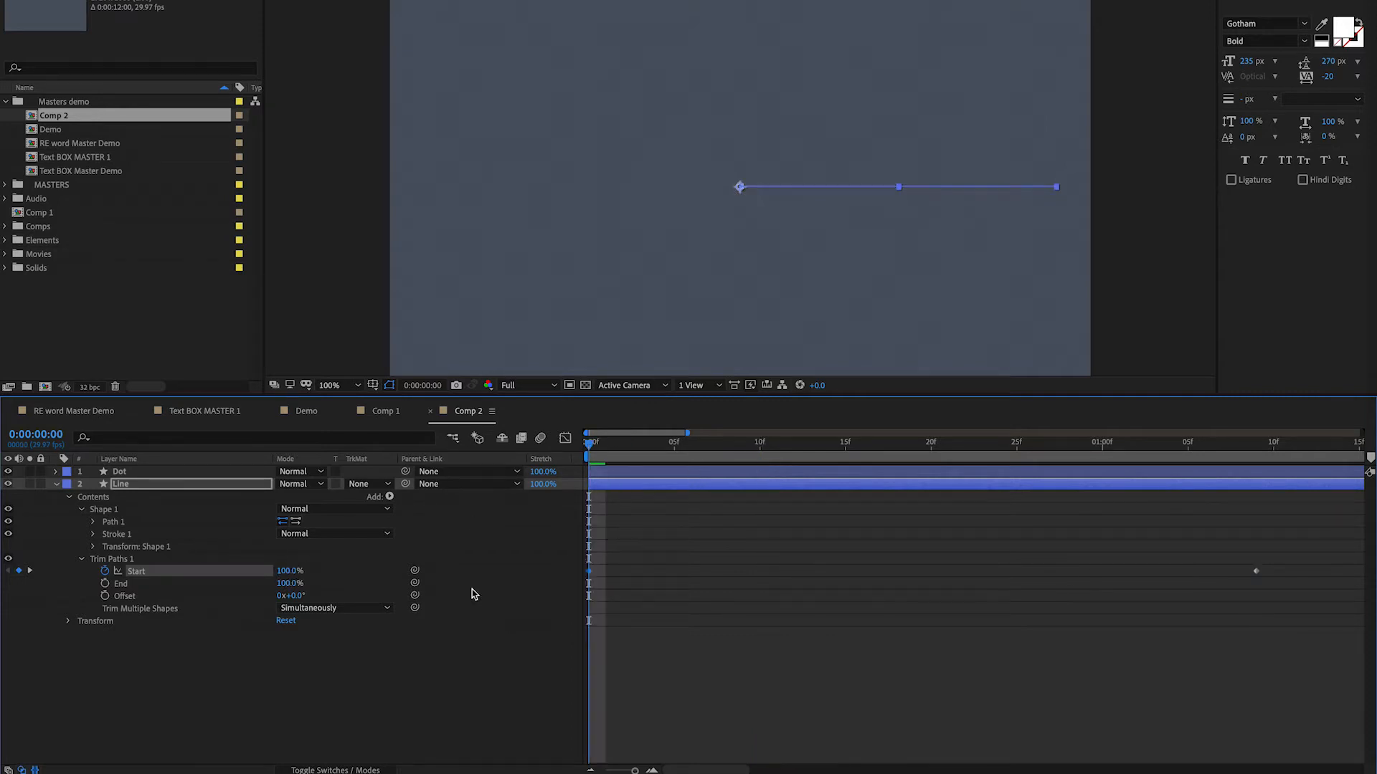
key("minus")
left_click(305, 707)
key("space")
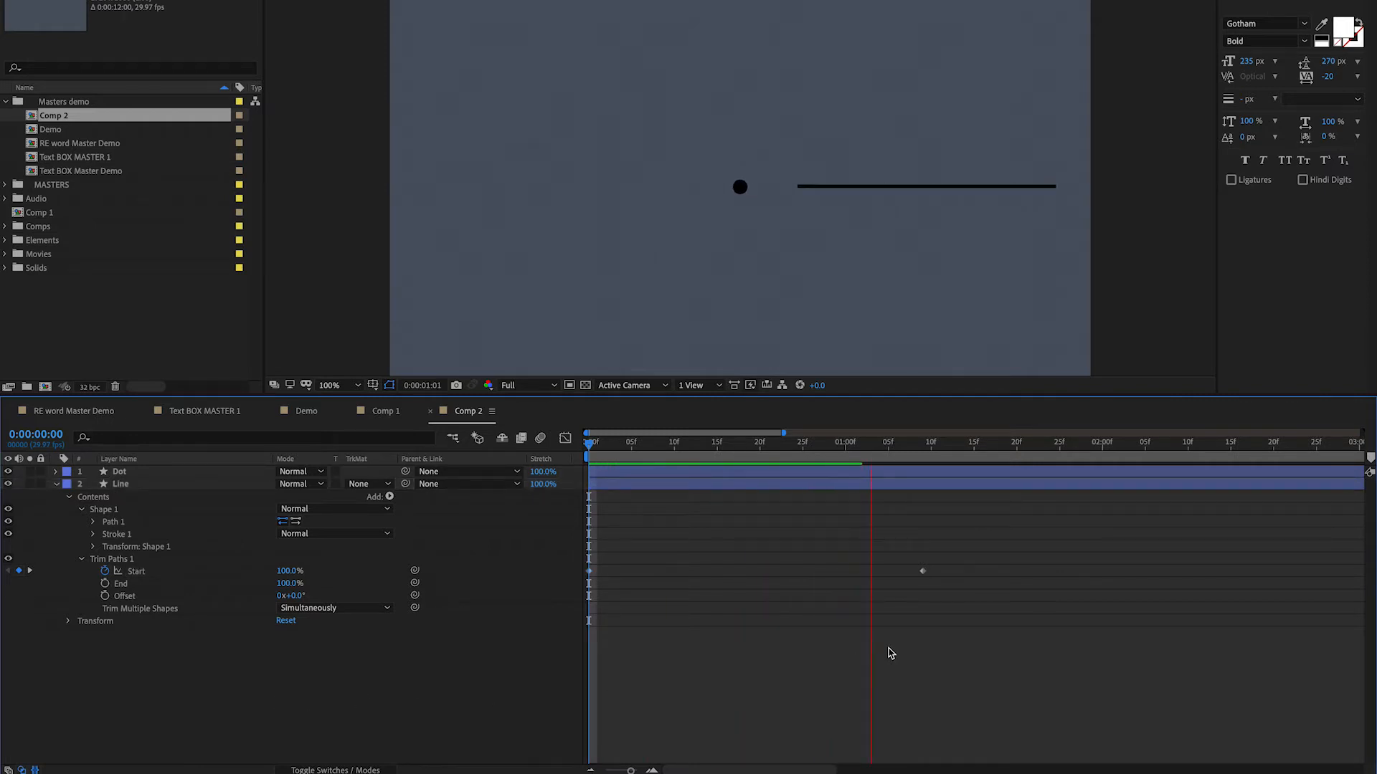
key("space")
- Set both trim start keyframes' incoming and outgoing velocity to 0 percent/sec with 75% influence, and preview from frame 0
left_click_drag(940, 568, 583, 580)
right_click(589, 572)
left_click(649, 726)
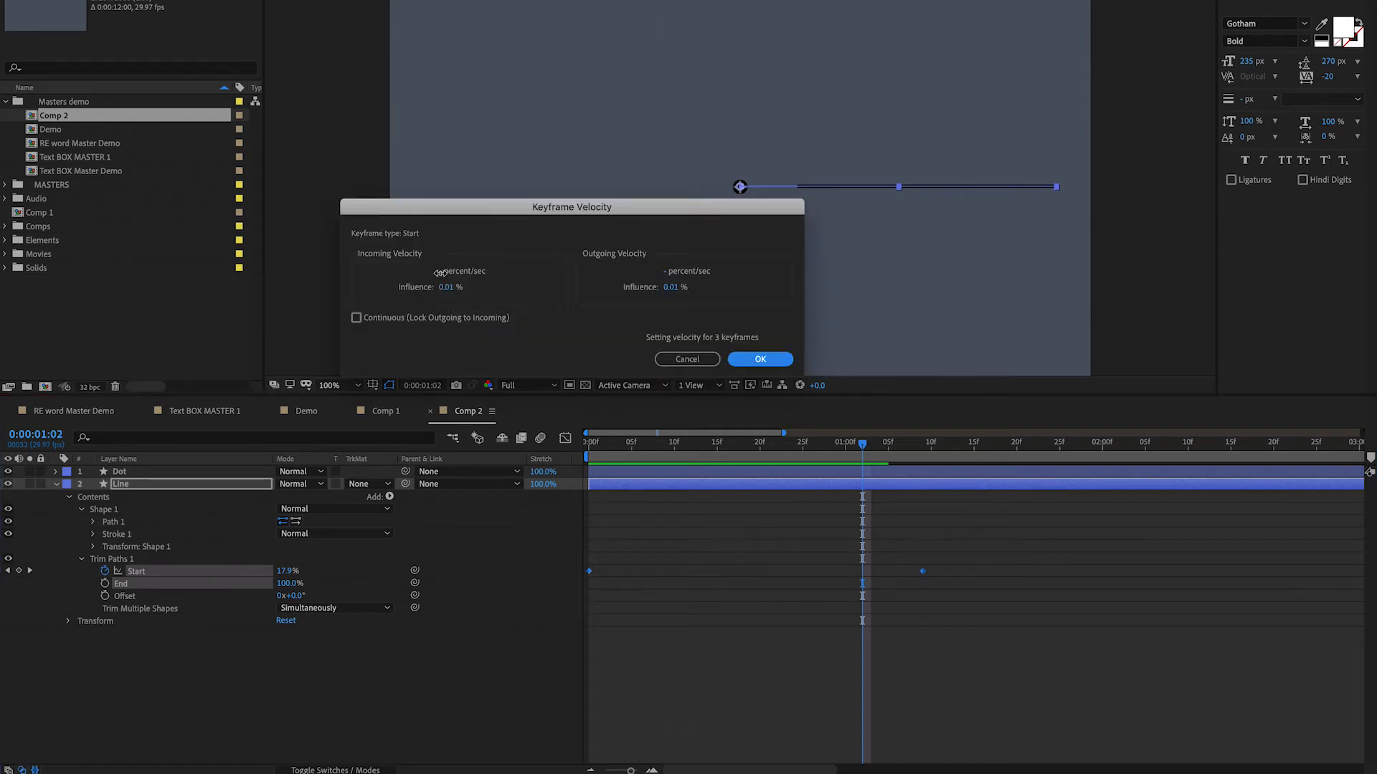
left_click(440, 271)
key("Tab")
type("75")
key("Tab")
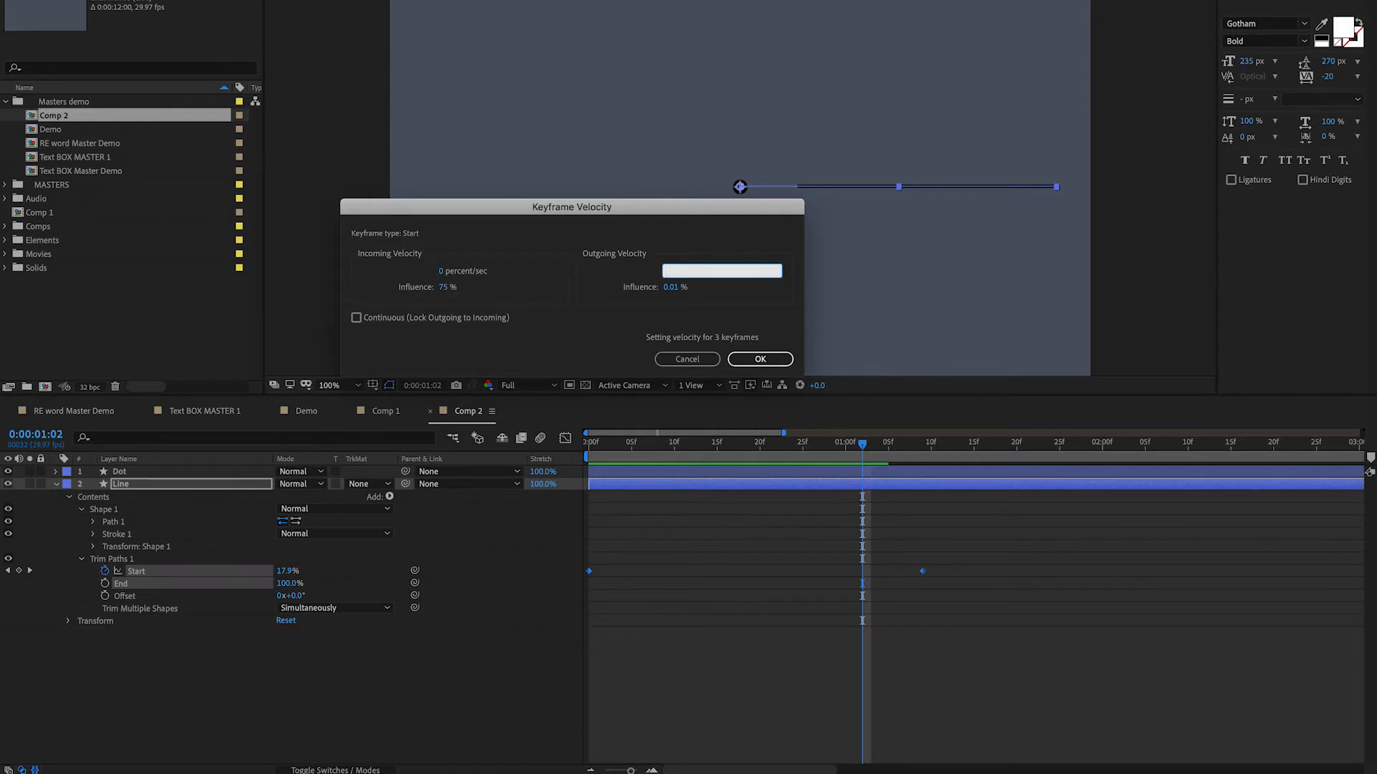
key("Tab")
type("7")
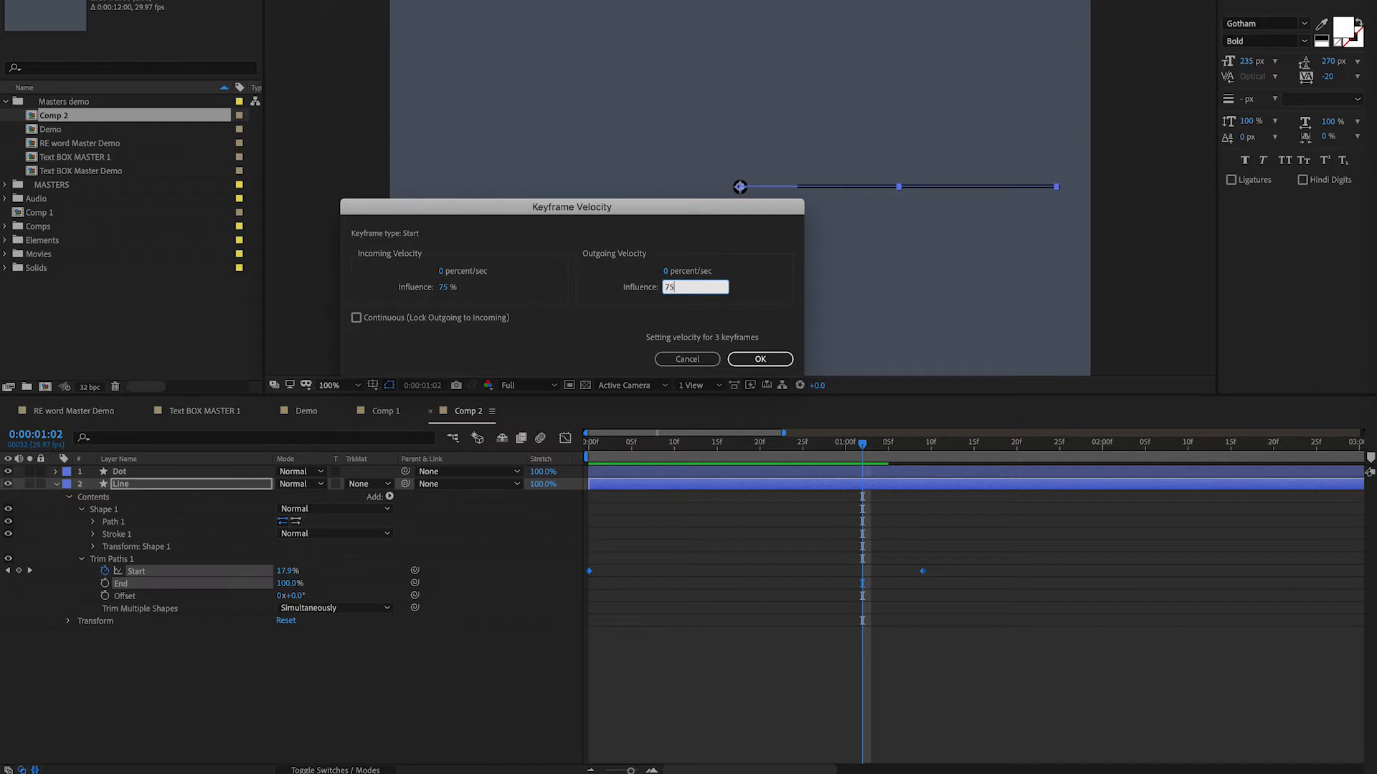
type("5")
key("Return")
left_click_drag(642, 443, 564, 442)
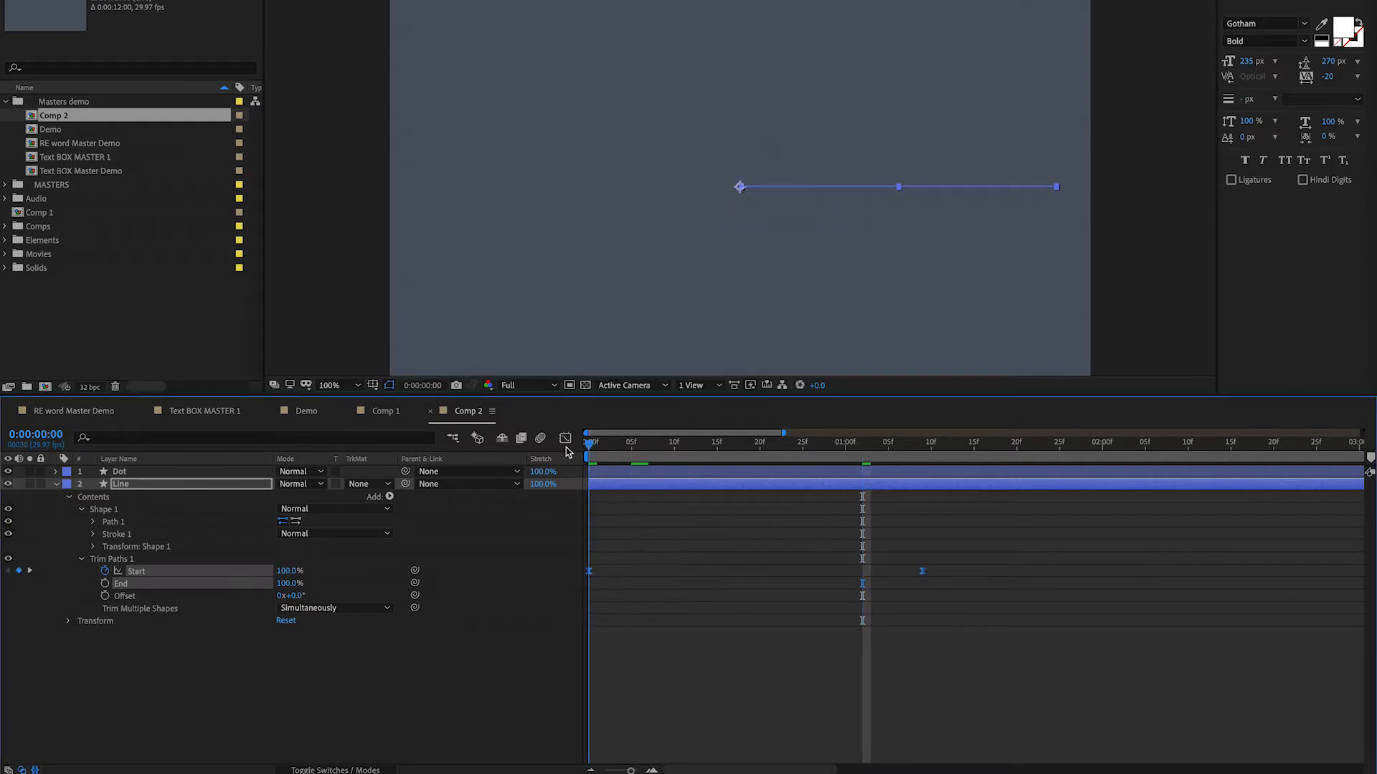
left_click(374, 716)
key("space")
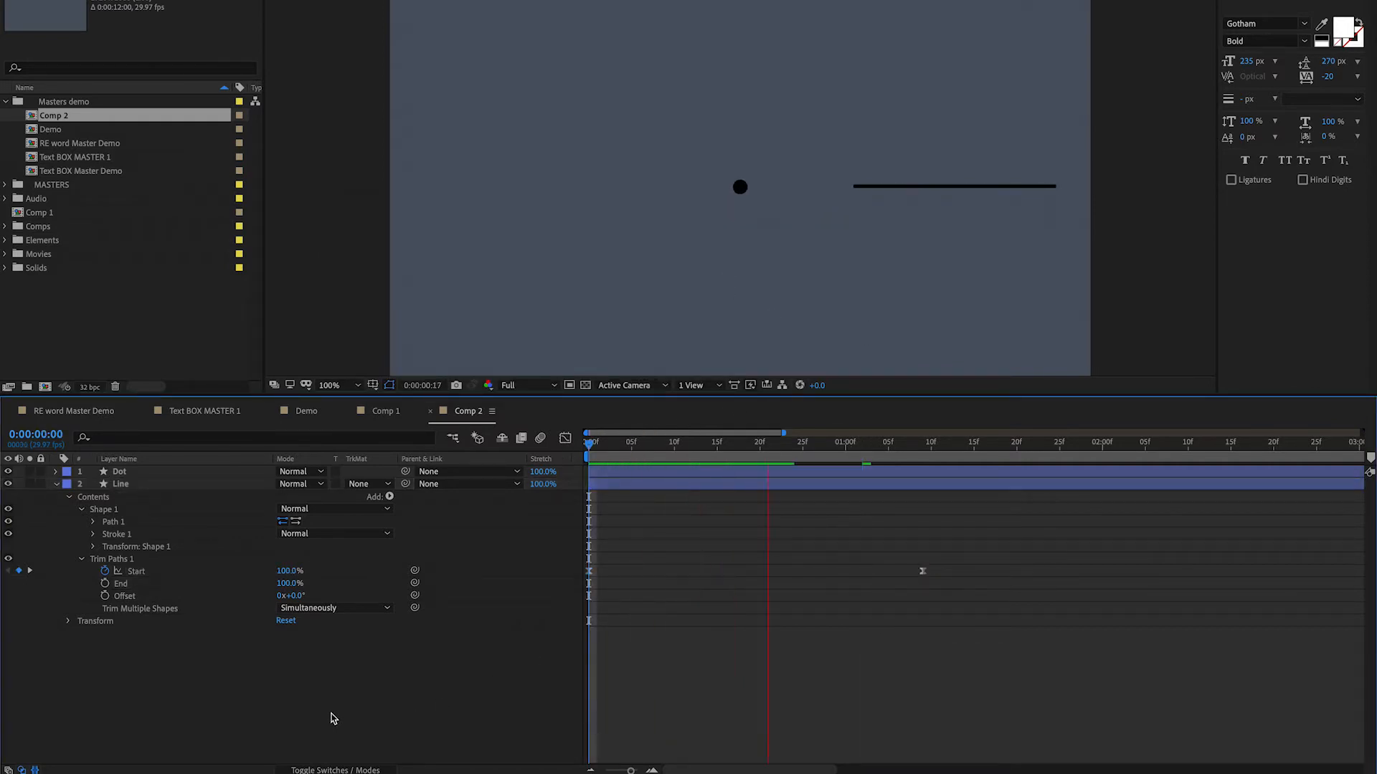
- Move the Dot to the line's far end at position 1826, 540, preview the animation, and collapse both layers' properties
key("space")
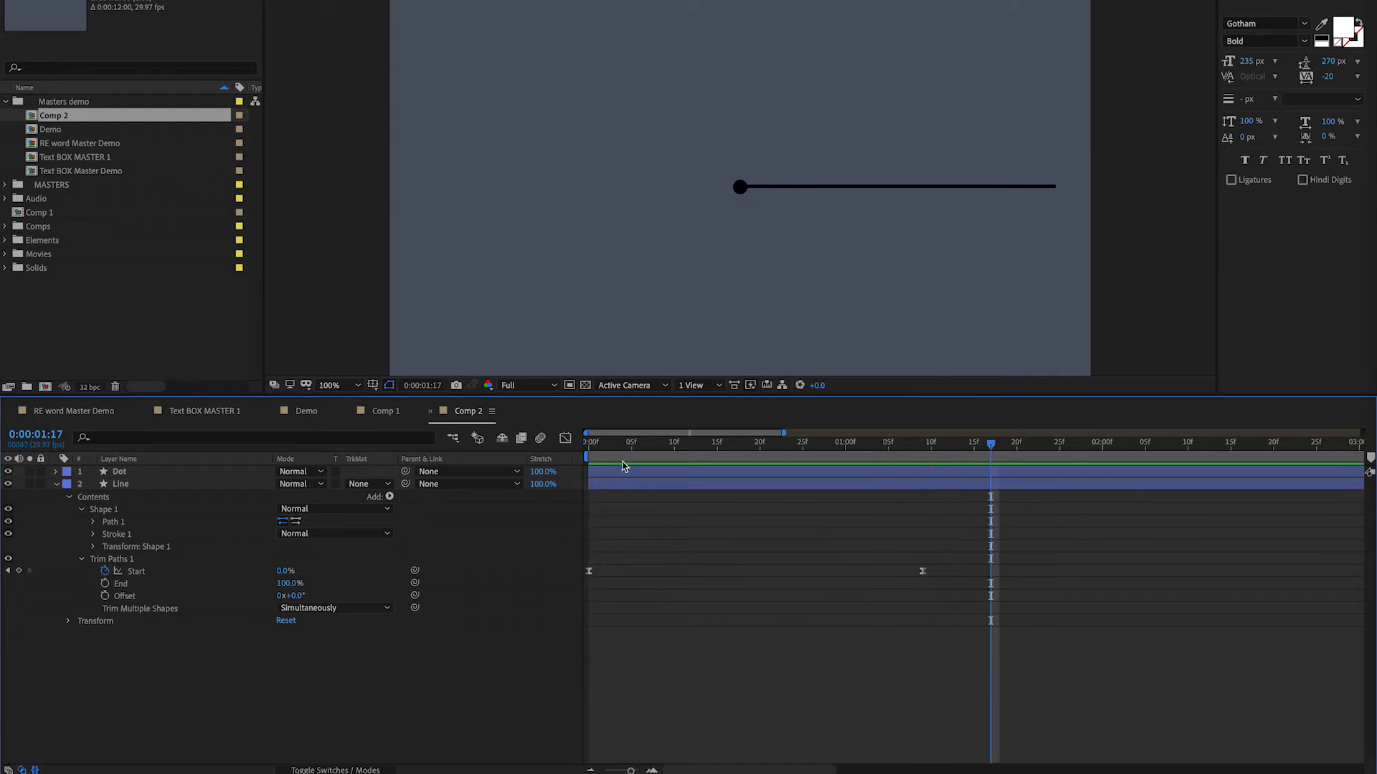
left_click(147, 474)
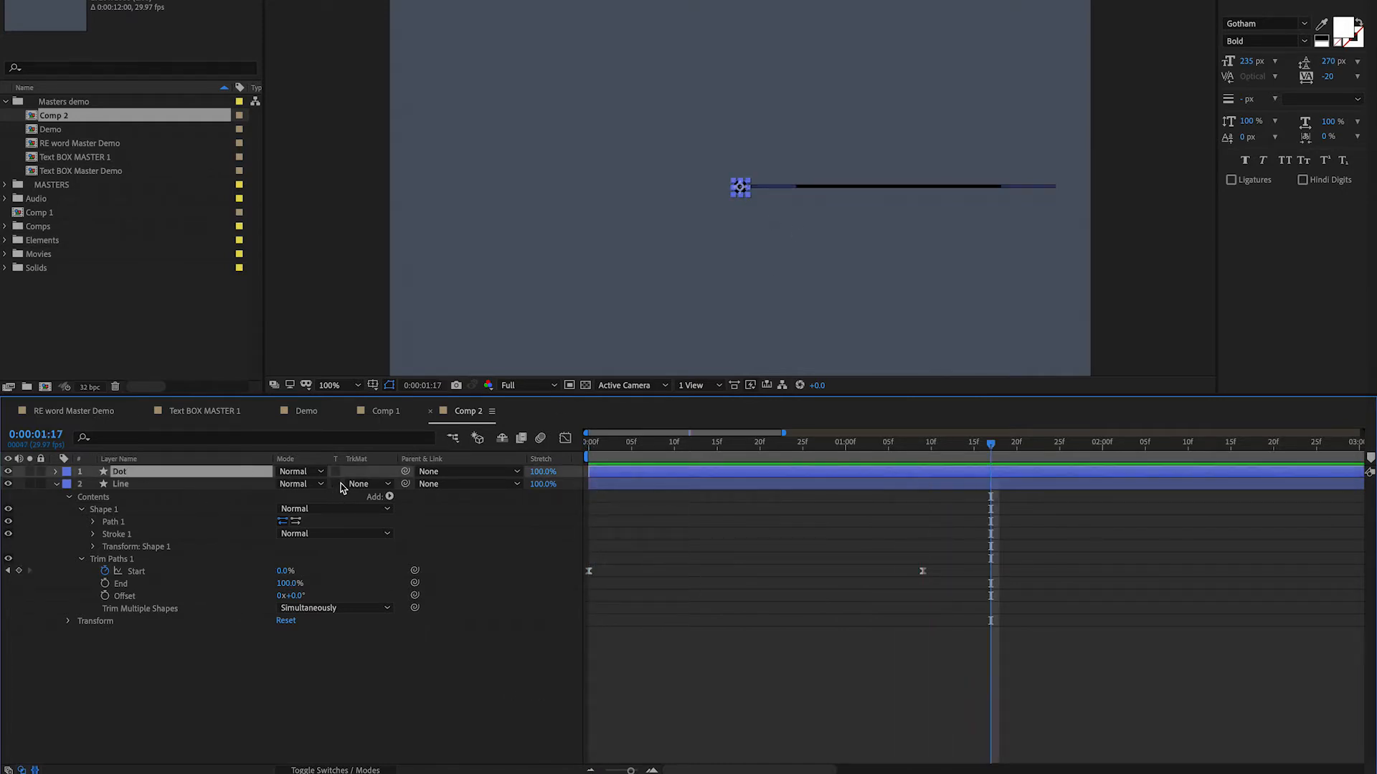
key("p")
left_click_drag(296, 490, 912, 479)
left_click_drag(654, 449, 557, 452)
key("space")
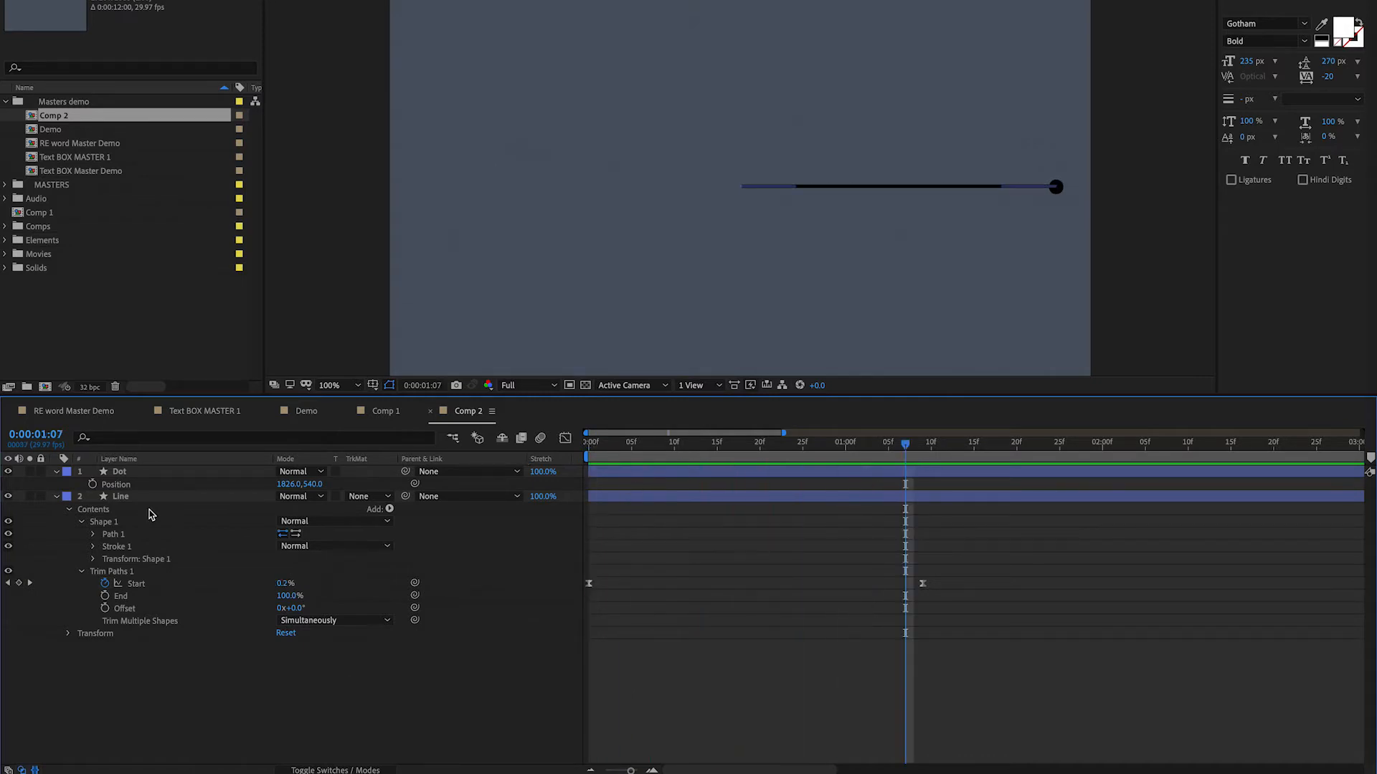
key("space")
left_click(58, 500)
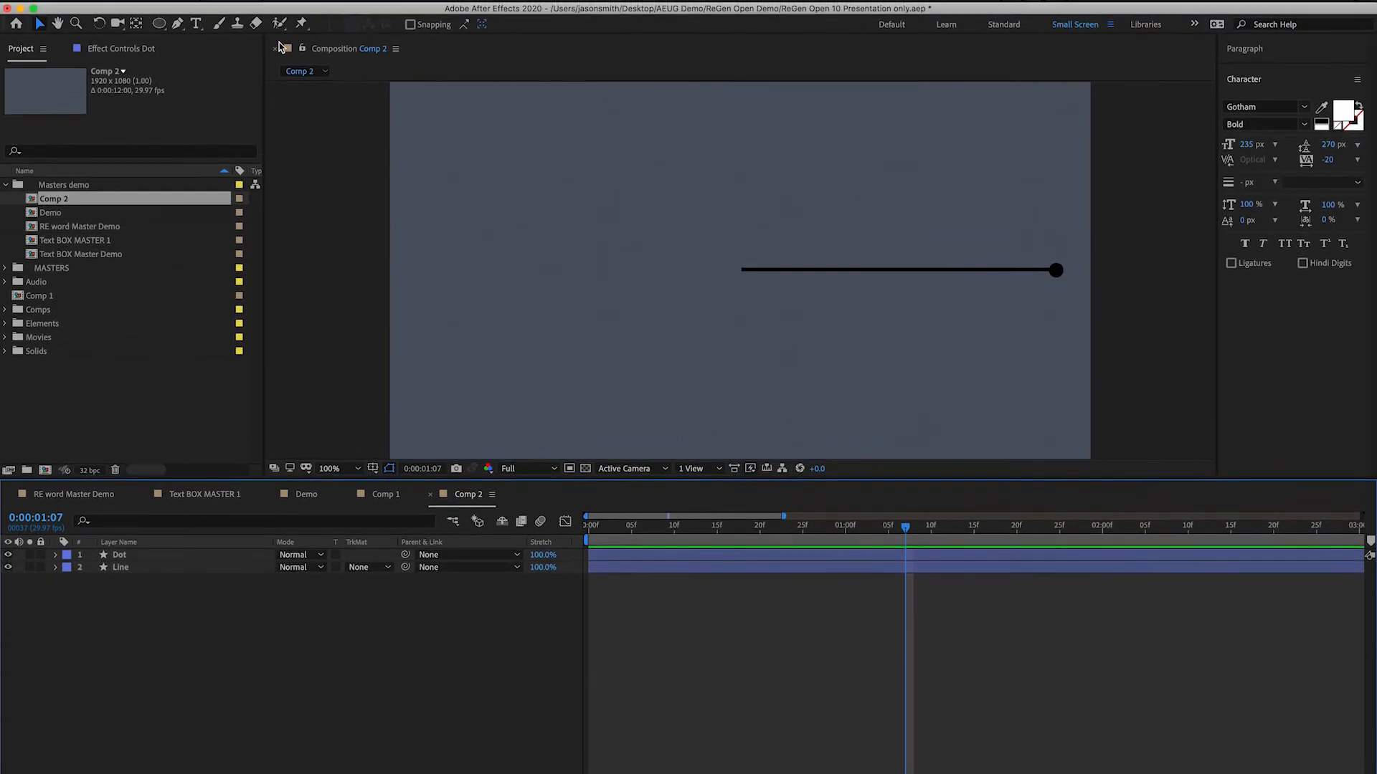
- Add a null object to Comp 2 and rename it Line Rotate
left_click(263, 7)
mouse_move(269, 24)
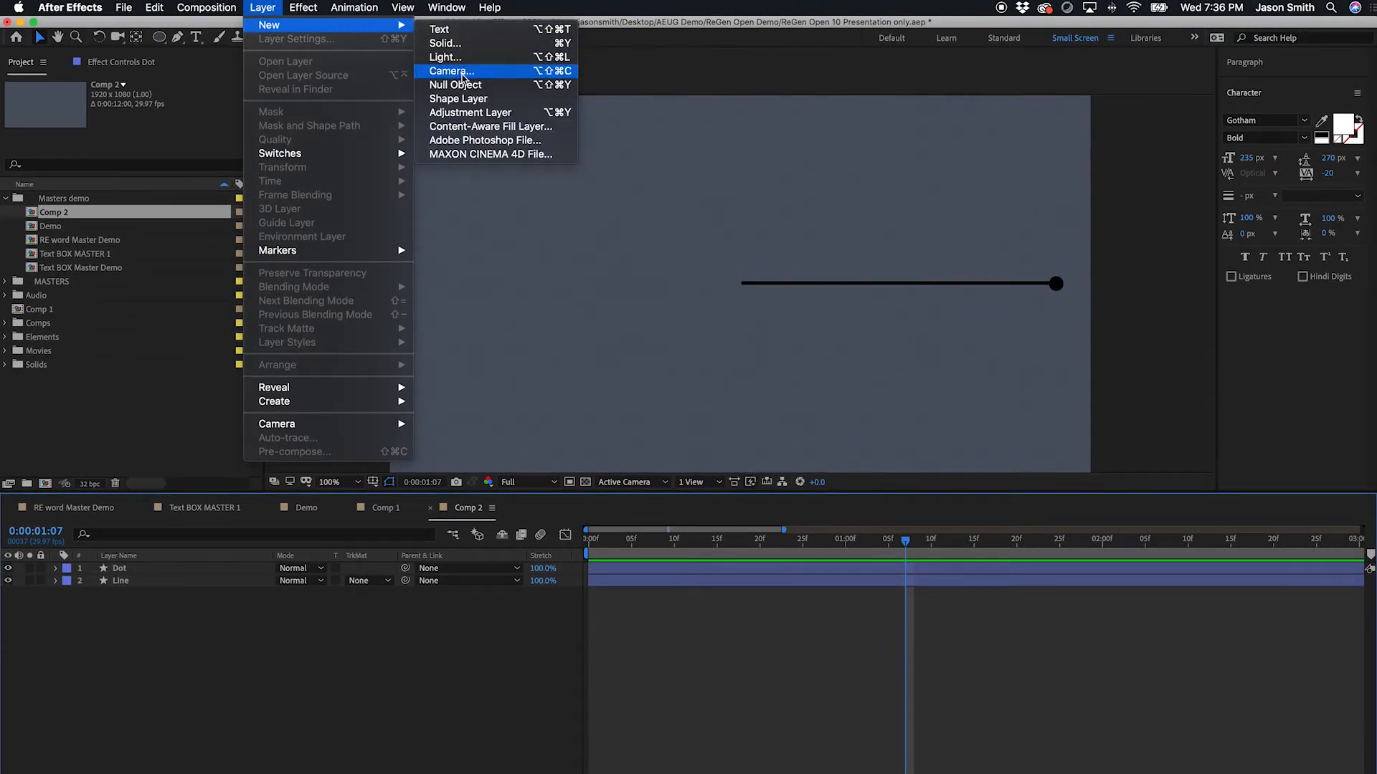
left_click(461, 84)
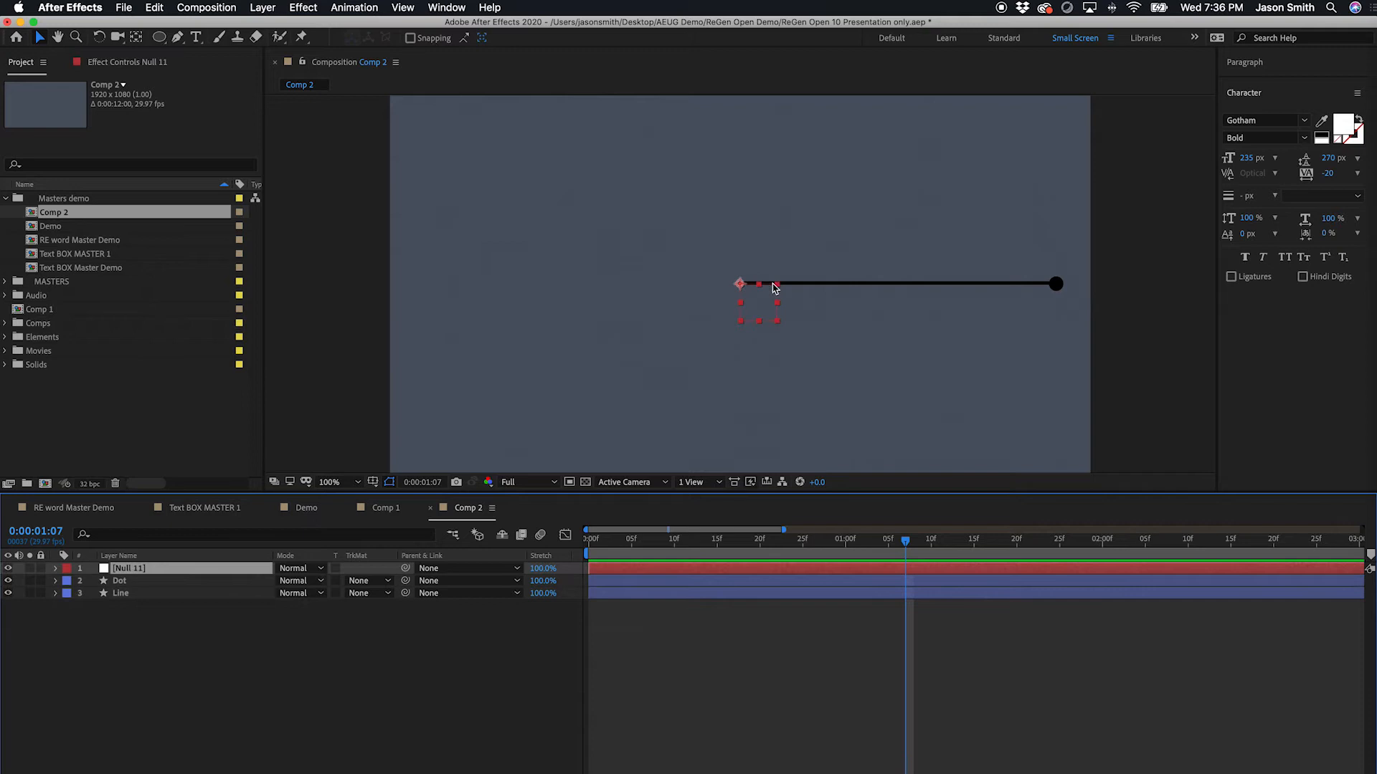
left_click(160, 651)
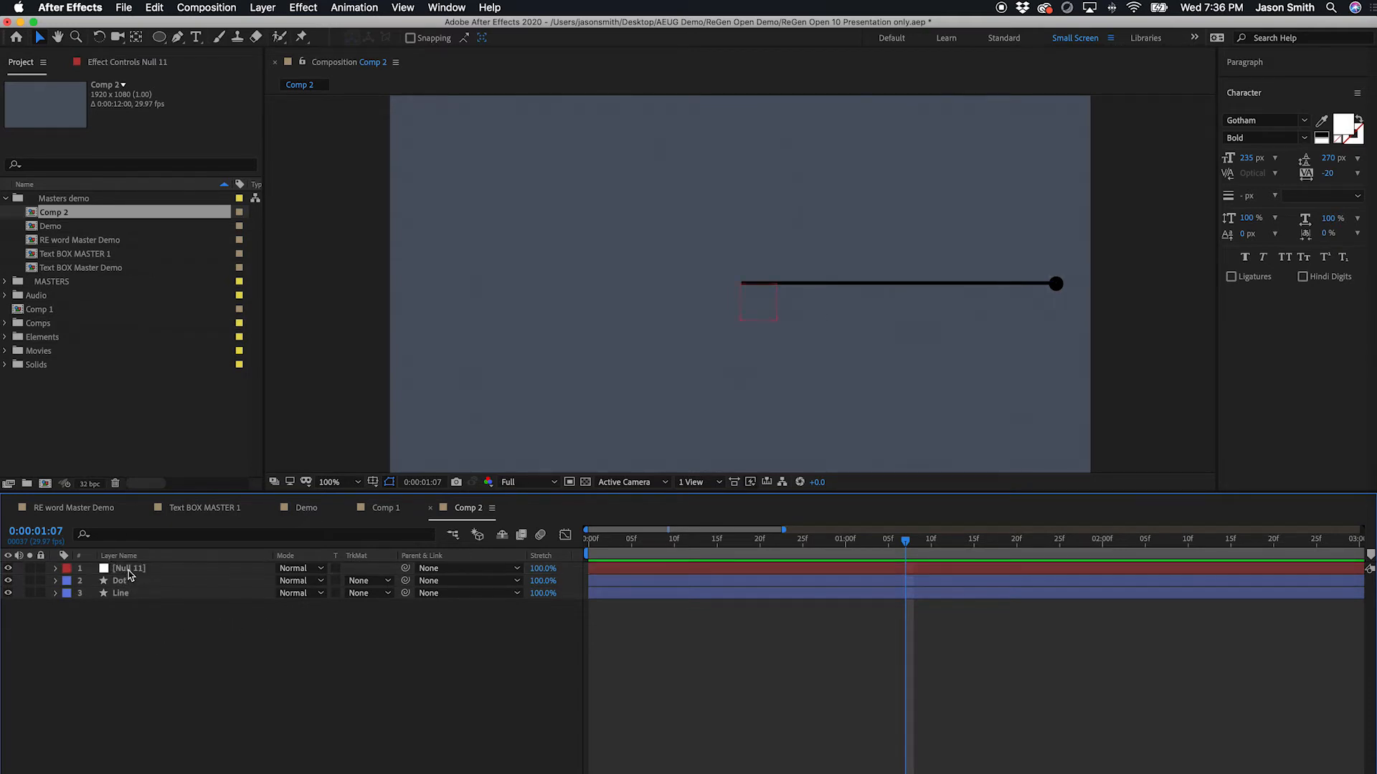
left_click(129, 572)
key("Return")
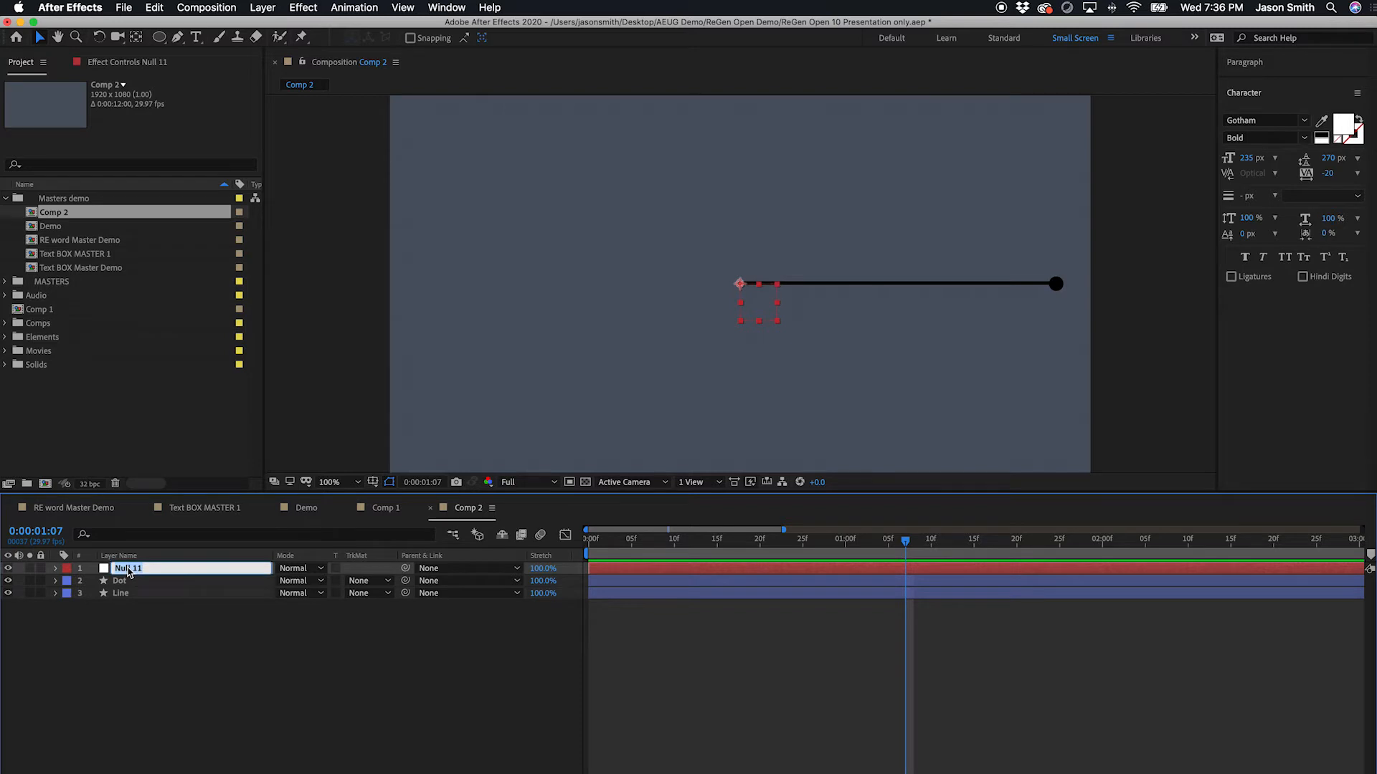
type("Line Rotate")
key("Return")
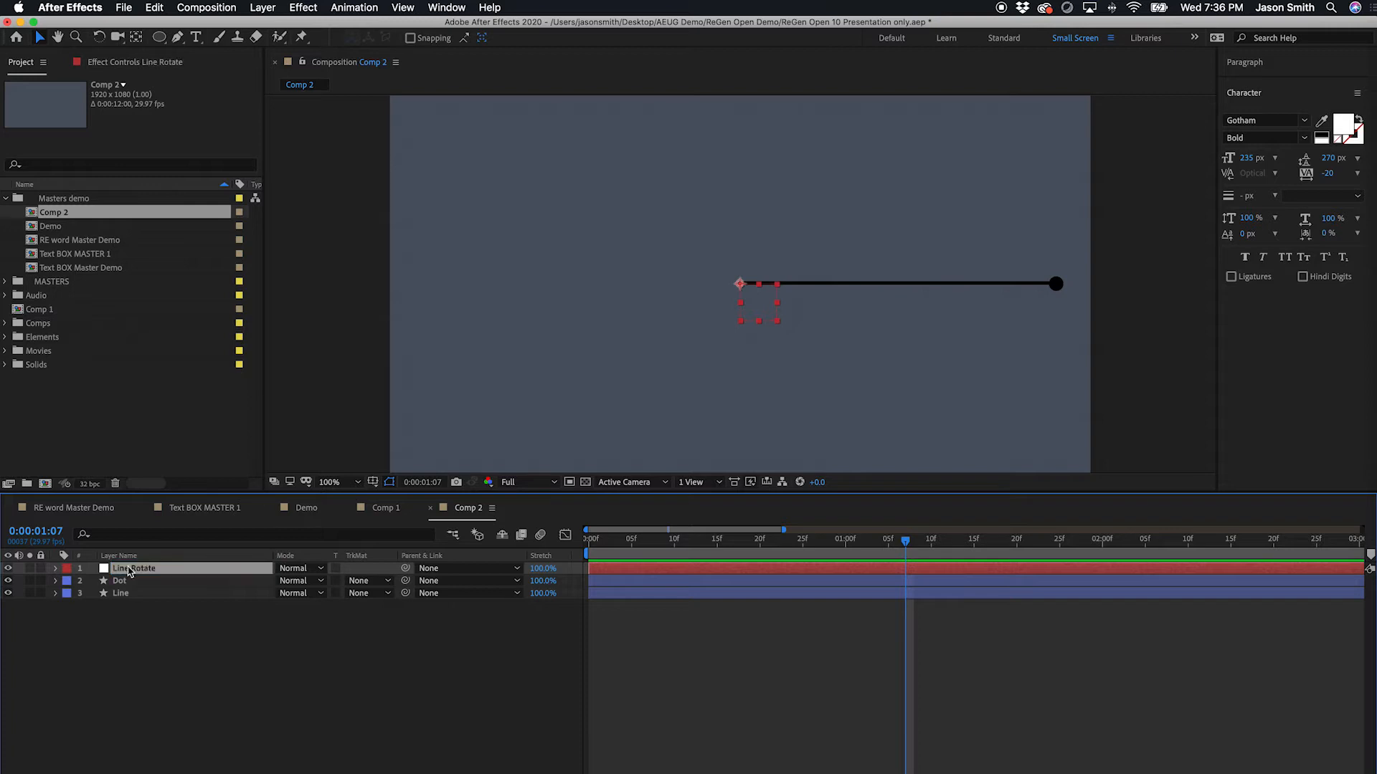
- Parent the Dot and Line layers to the Line Rotate null and place the null below them in the layer order
left_click(126, 577)
left_click_drag(405, 581, 143, 604)
left_click(217, 663)
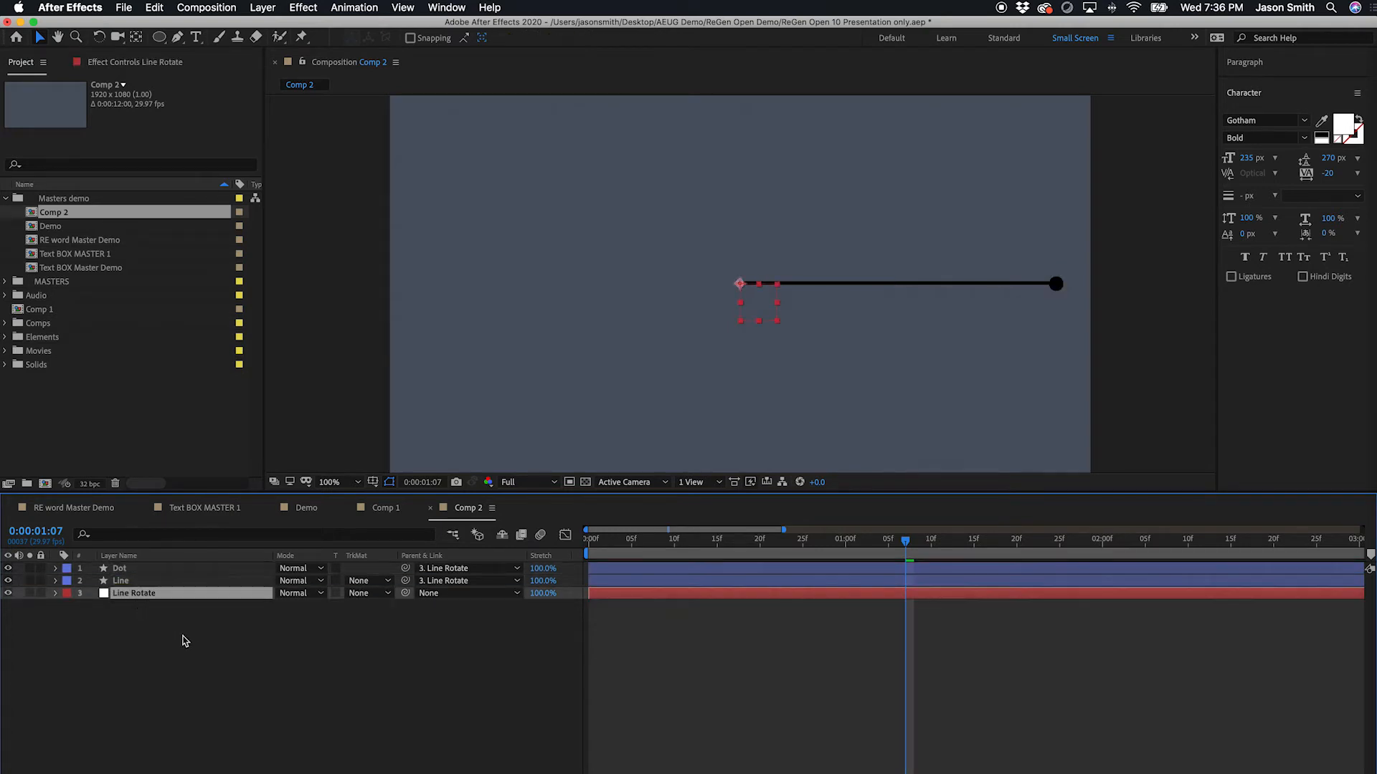
left_click(179, 639)
- Test the Line Rotate null's rotation by turning it to 6°, and return it to 0°
left_click(127, 601)
key("r")
mouse_move(291, 606)
left_mouse_down()
mouse_move(266, 607)
mouse_move(303, 610)
left_mouse_up()
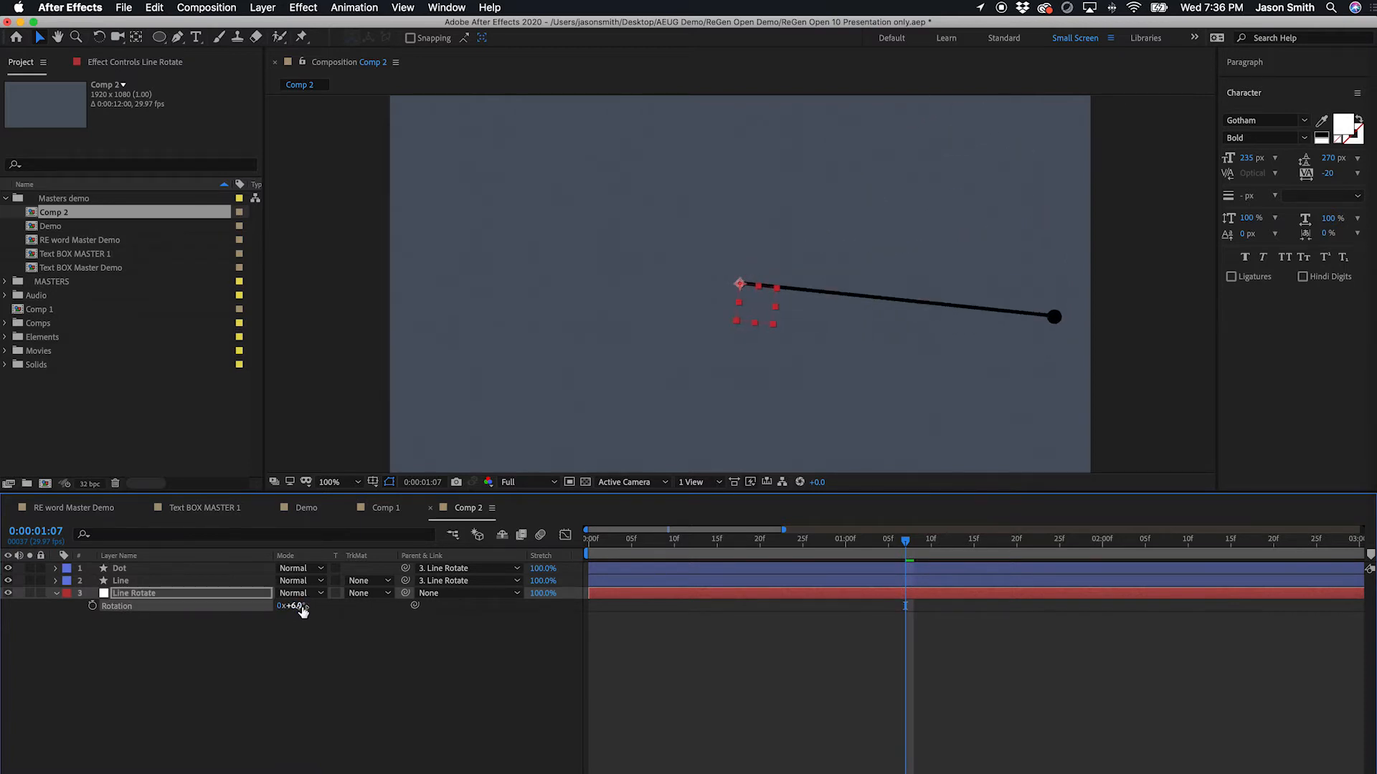
left_click(267, 666)
left_click(296, 608)
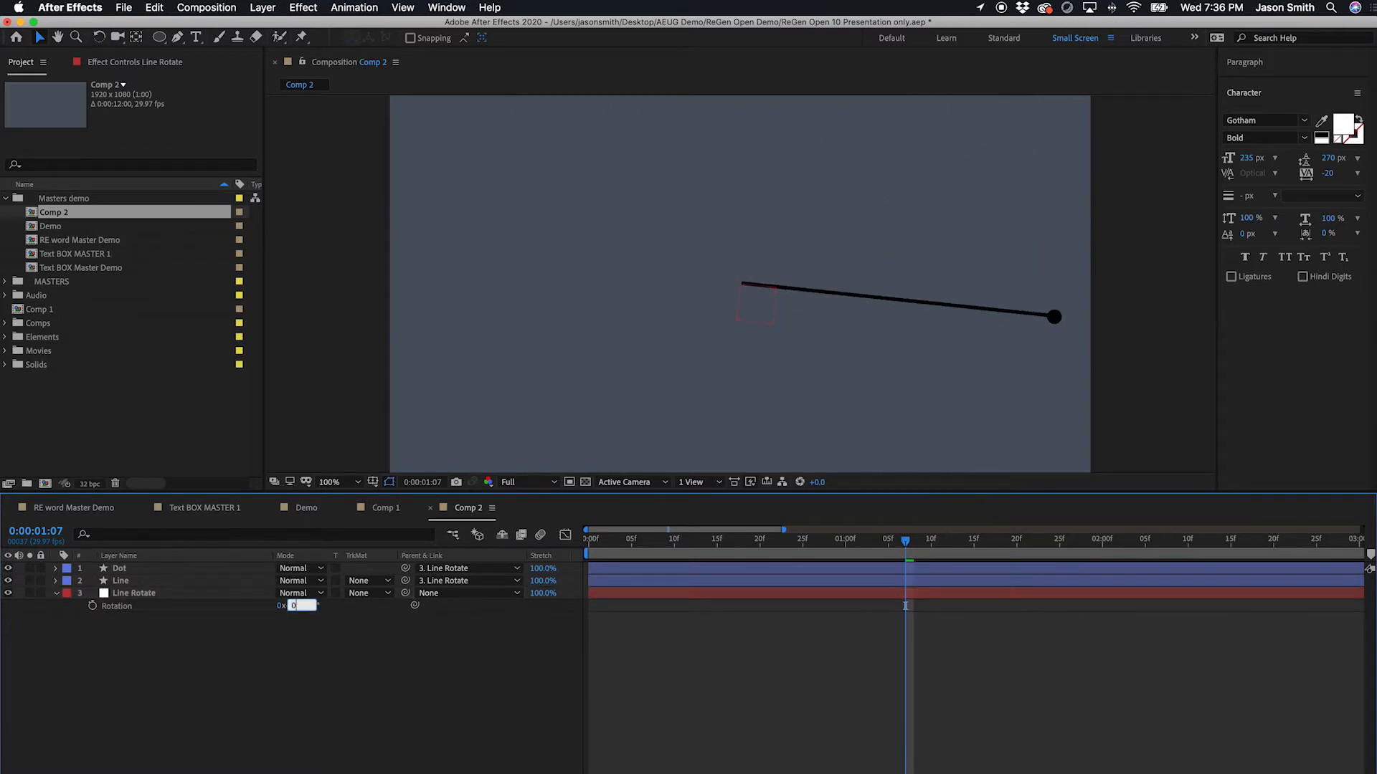
type("0")
key("Return")
key("comma")
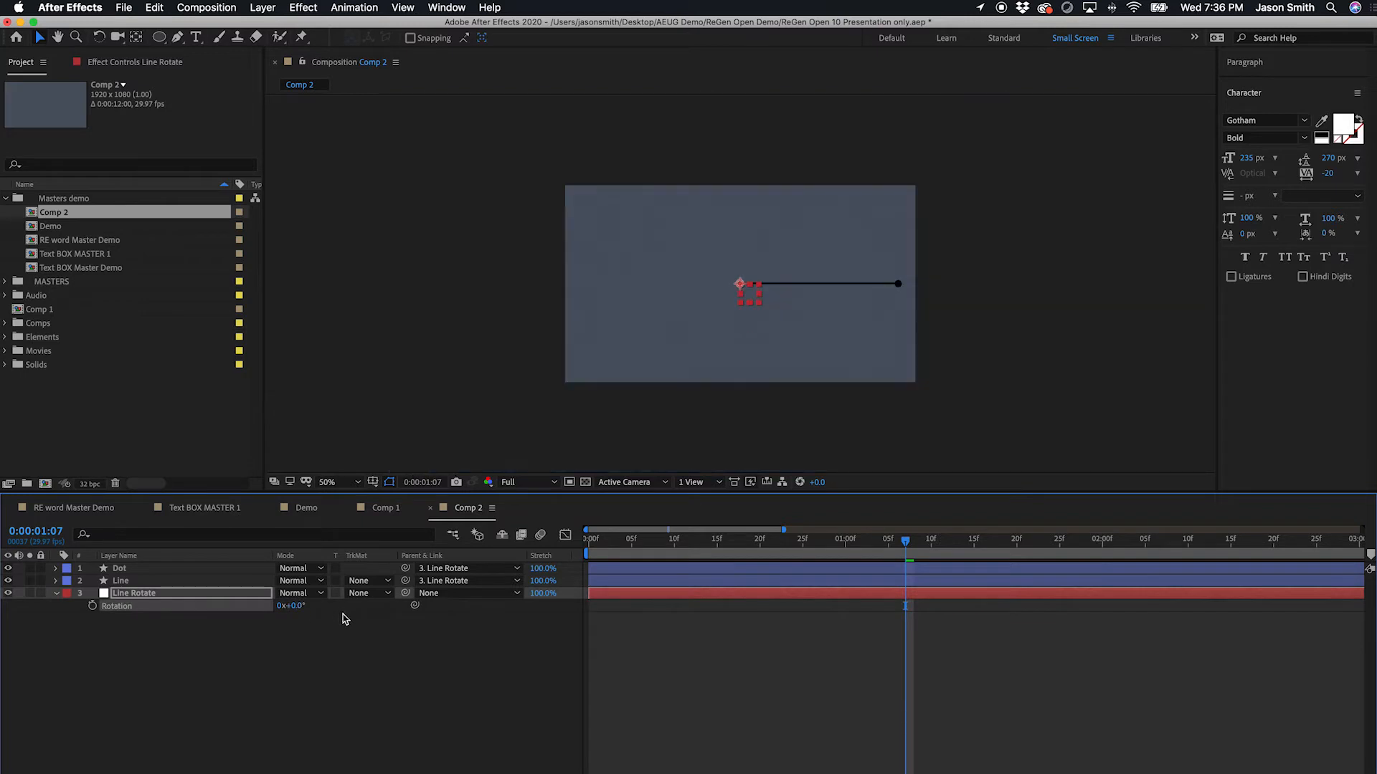
left_click(231, 672)
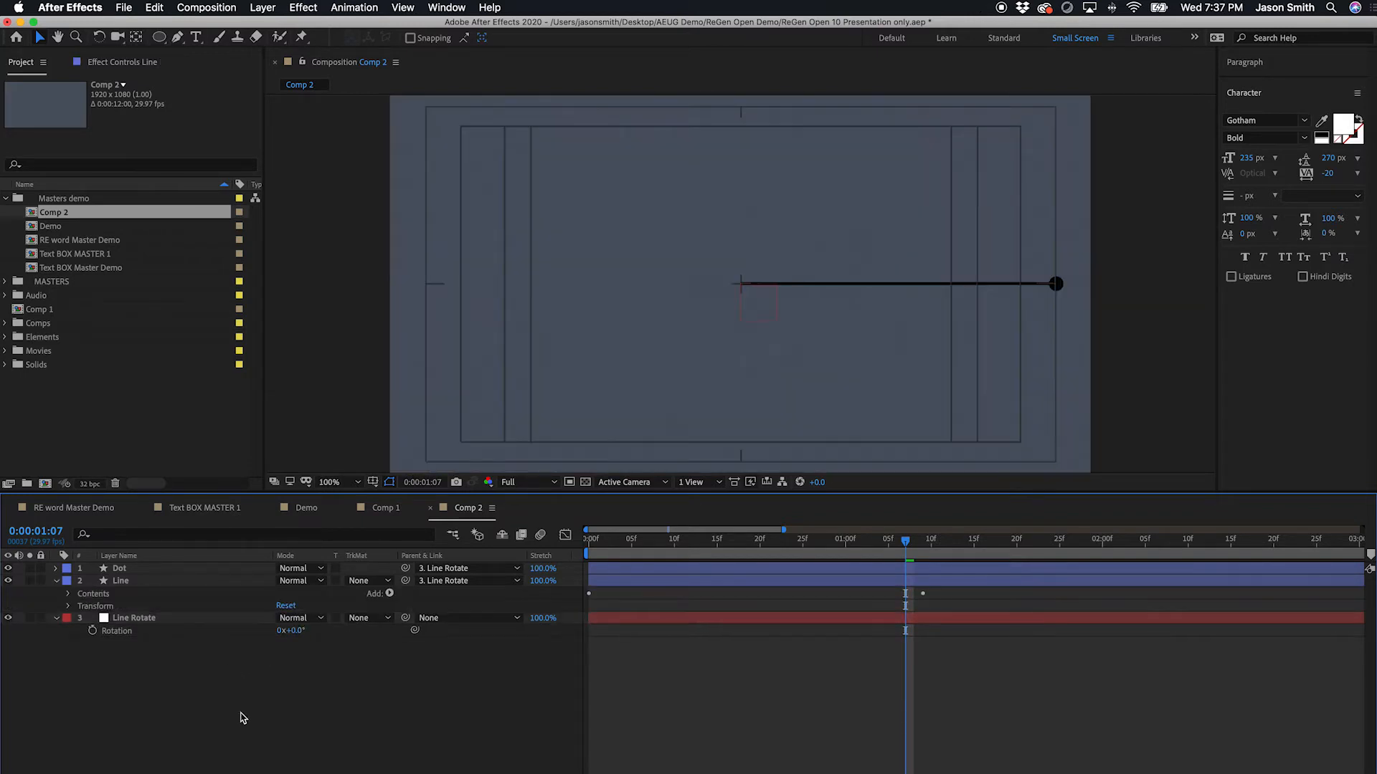
key("apostrophe")
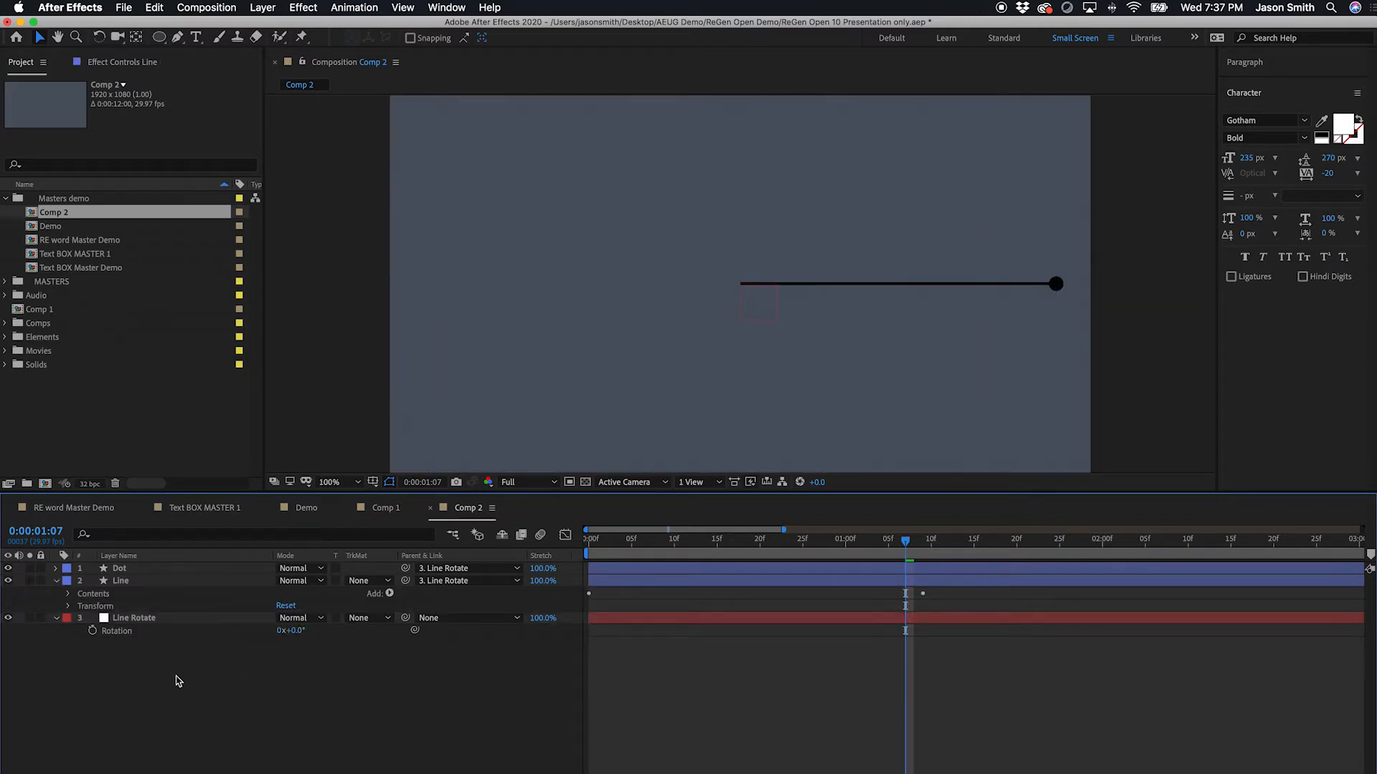
- Reveal the Line layer's scale and unlink its width and height proportions
left_click(120, 583)
key("s")
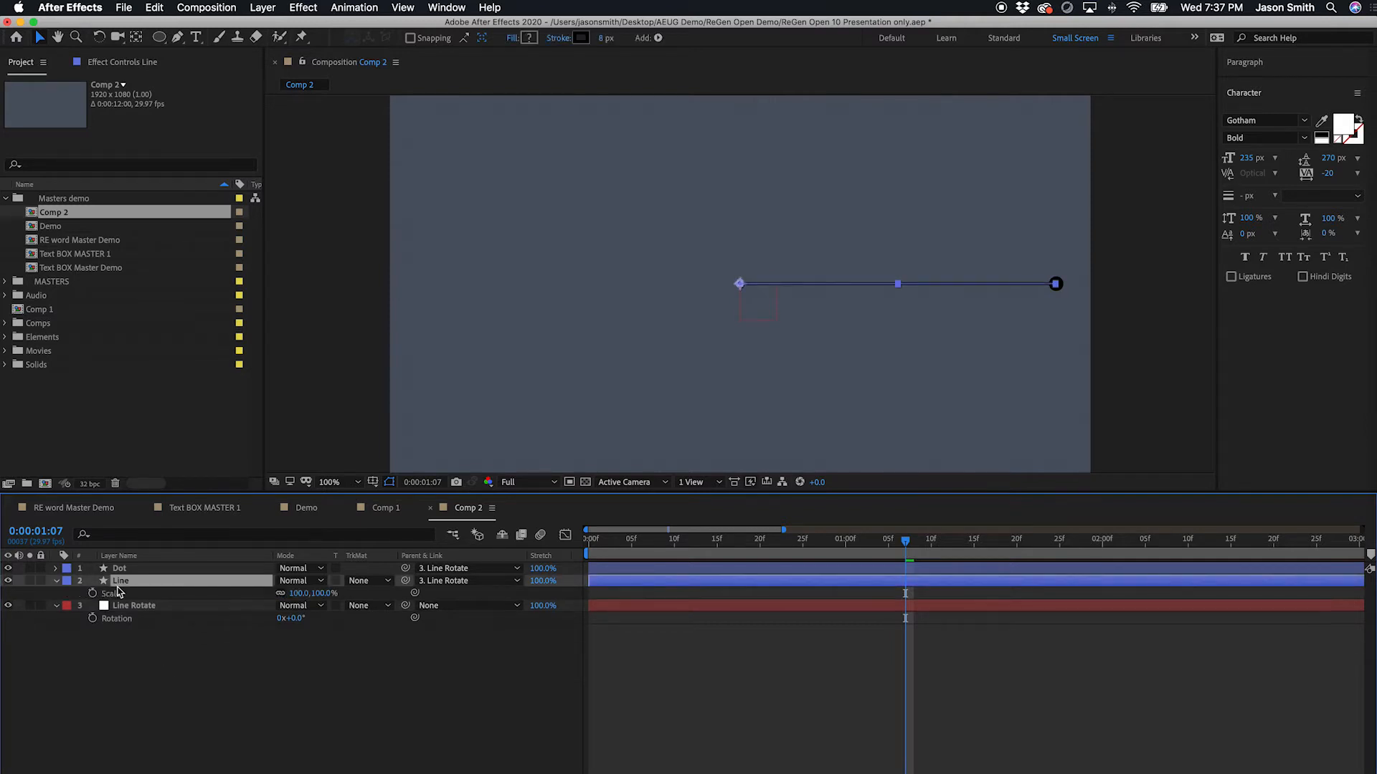
left_click(279, 595)
- Test the Line's horizontal scale by shortening it to 67%, and return it to 100%
left_click_drag(297, 596, 267, 591)
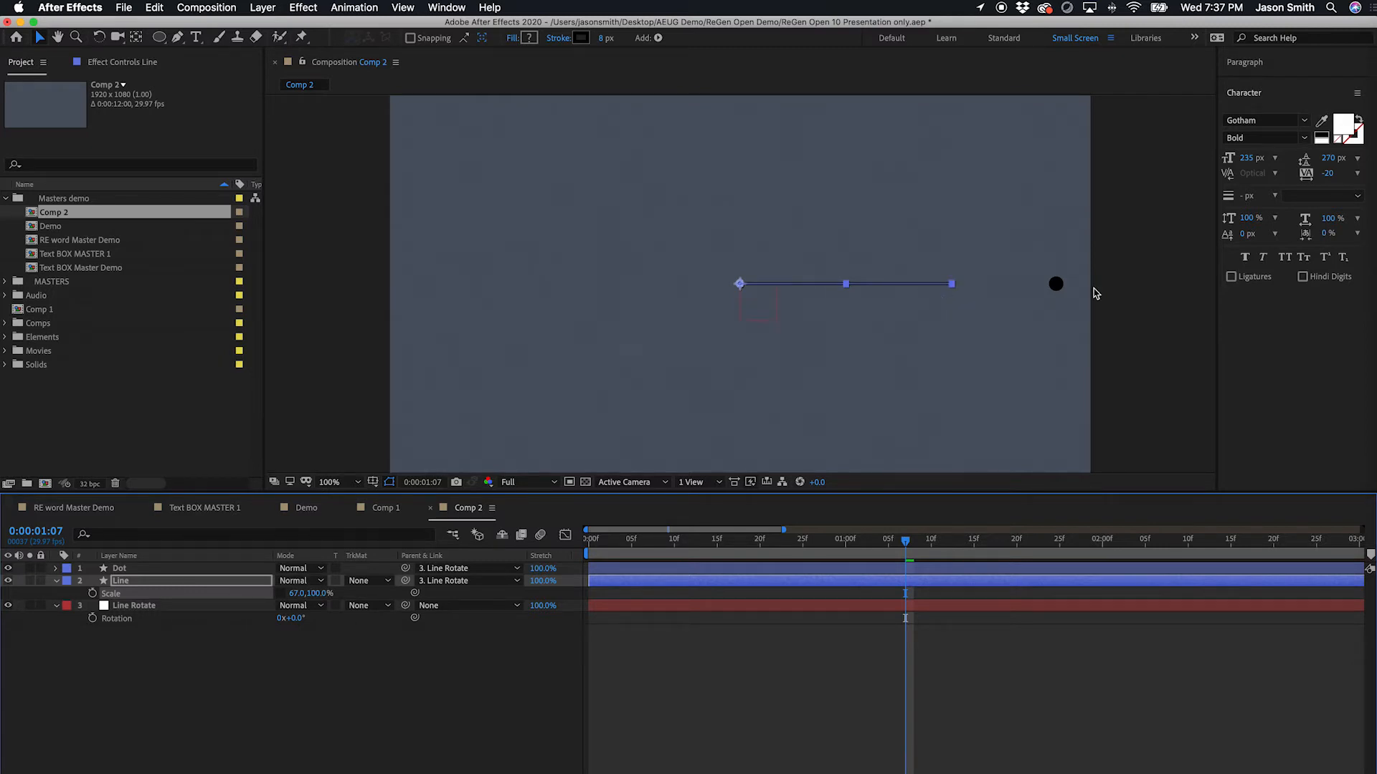
left_click(271, 687)
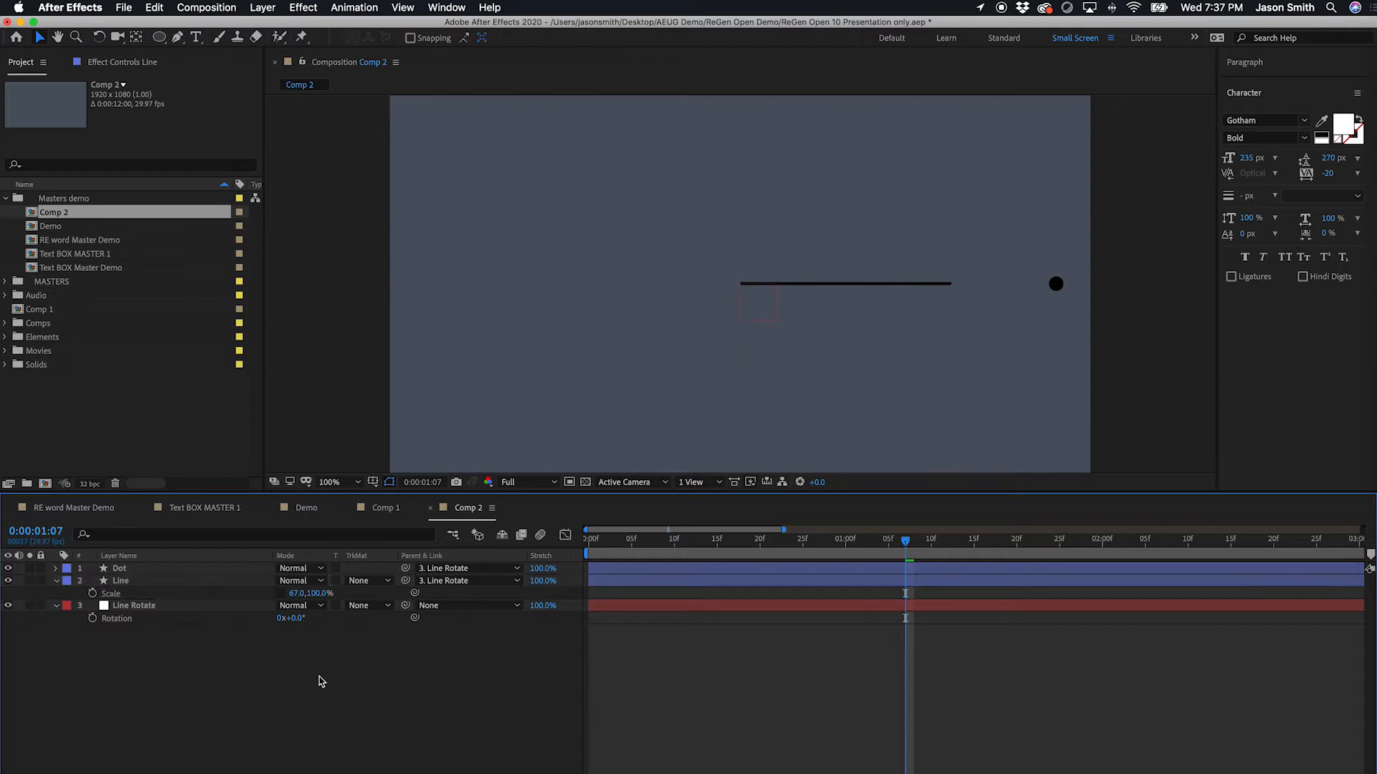
left_click(295, 594)
type("100")
key("Return")
left_click(300, 690)
left_click(135, 584)
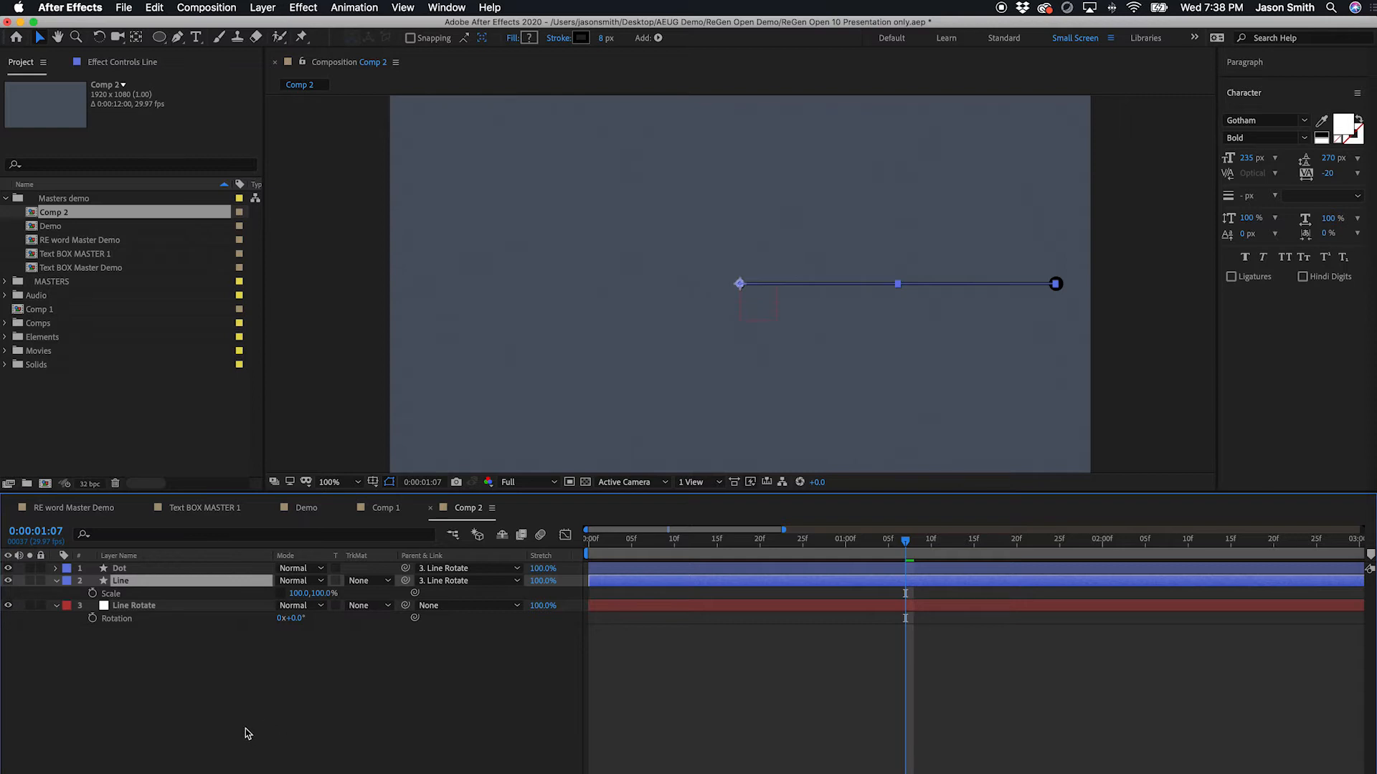
left_click(241, 720)
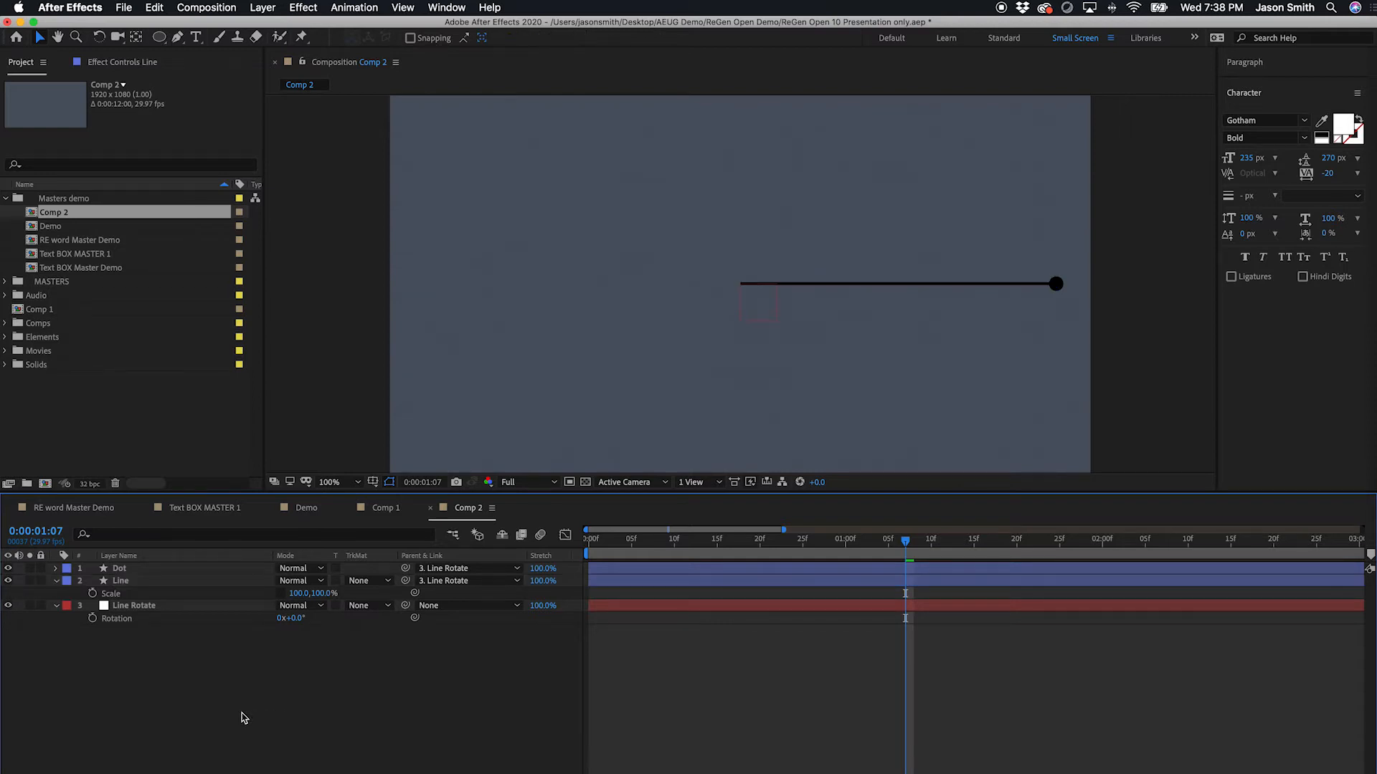
- Extend the line far beyond the composition's edge by setting its horizontal scale to 430%
left_click(120, 582)
scroll(796, 362, "right", 5)
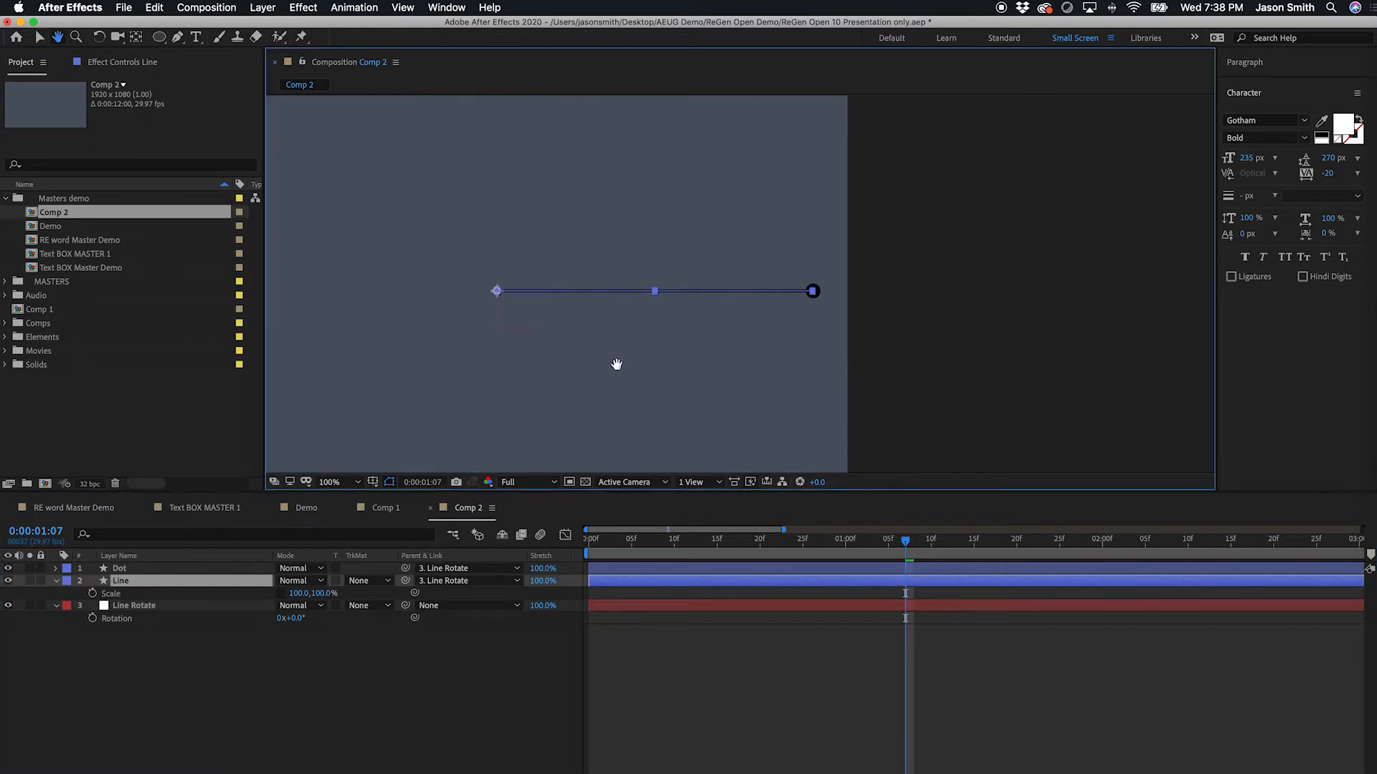
key("comma")
key("h")
left_click_drag(685, 345, 477, 339)
key("v")
left_click(265, 655)
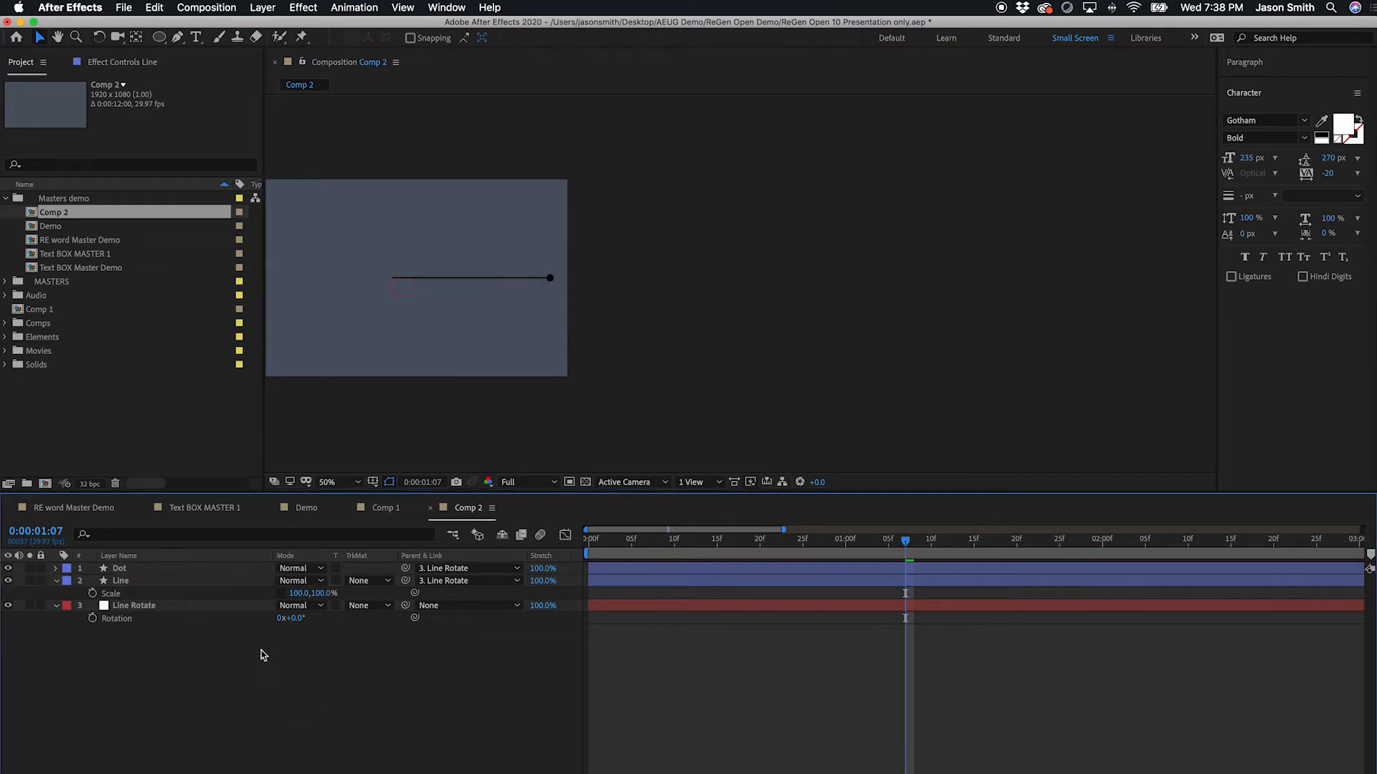
left_click_drag(296, 593, 523, 579)
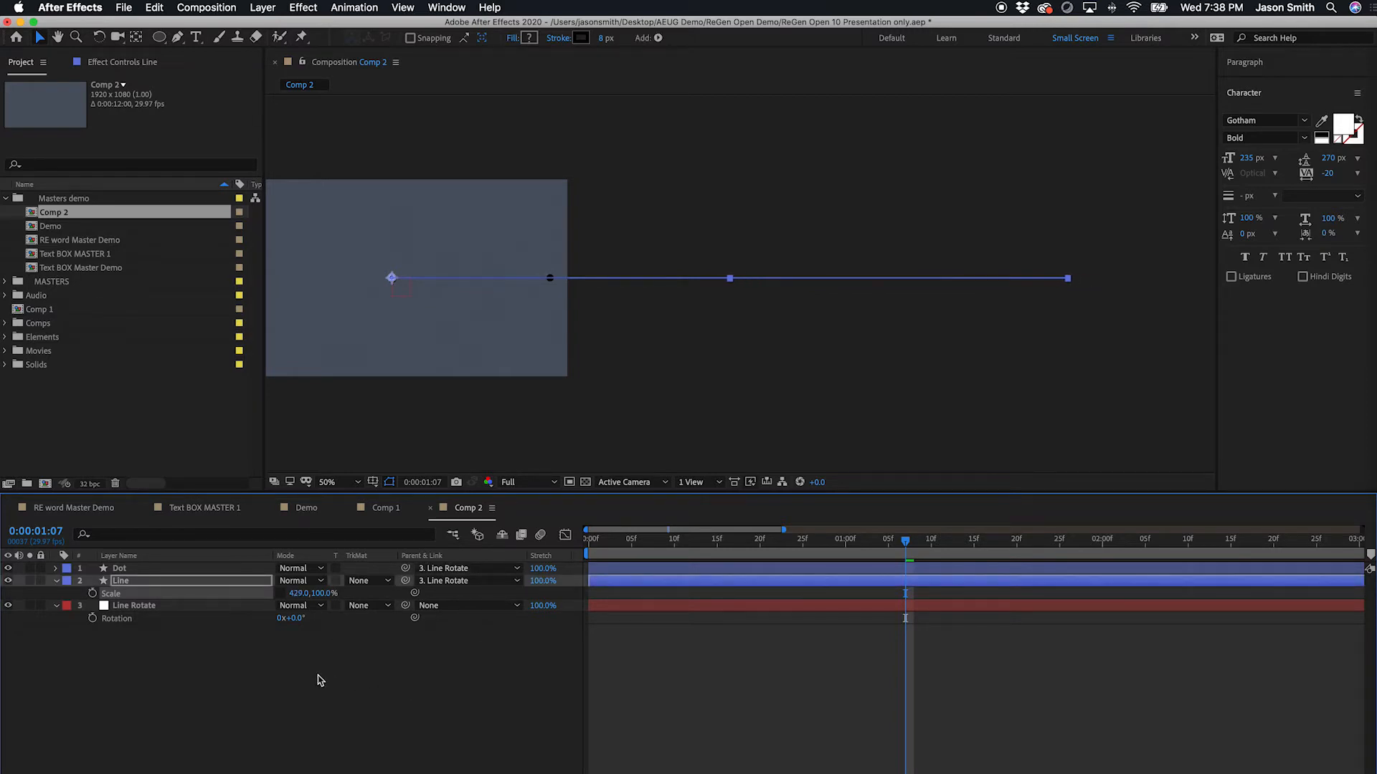
left_click(297, 594)
type("430")
key("Return")
left_click(475, 696)
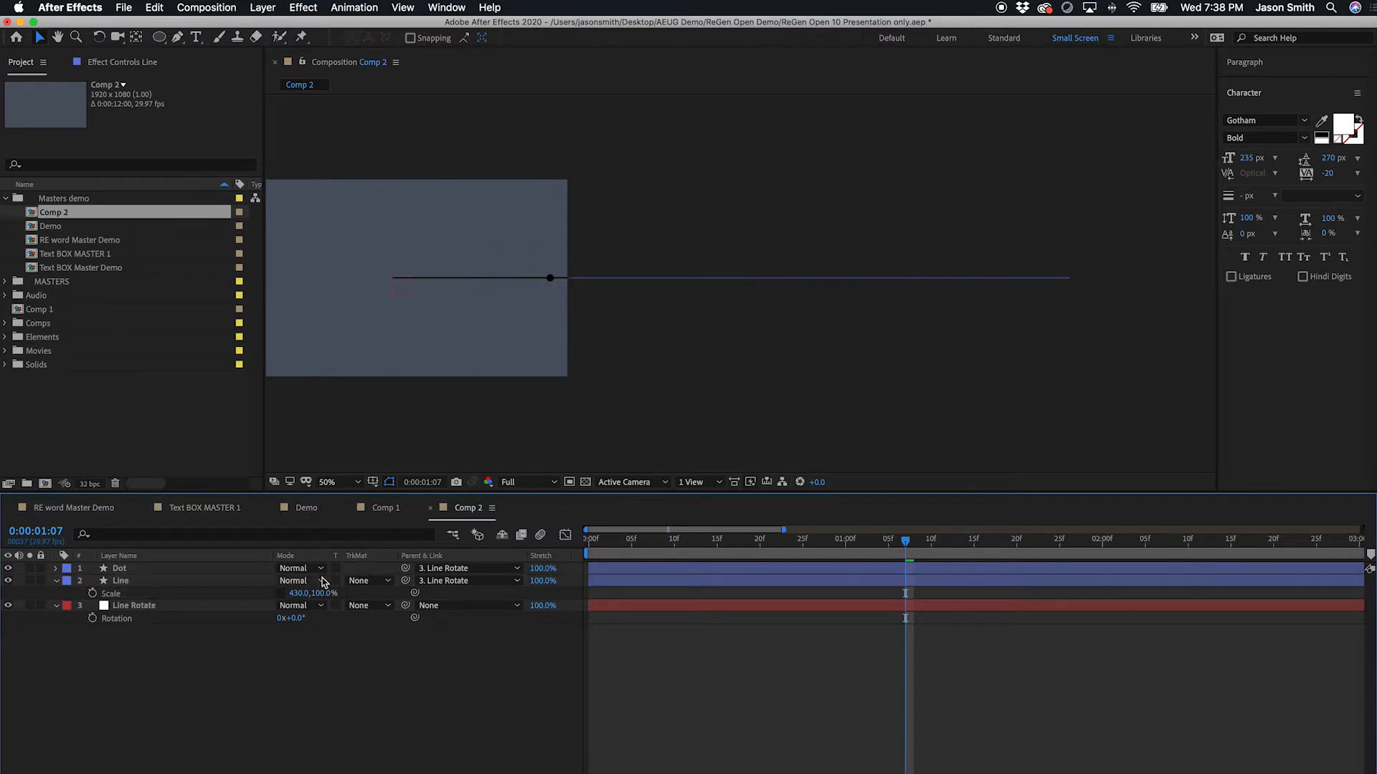
- Move the Dot to the extended line's far end, fine-tuning its position to 3710, 0
left_click(121, 568)
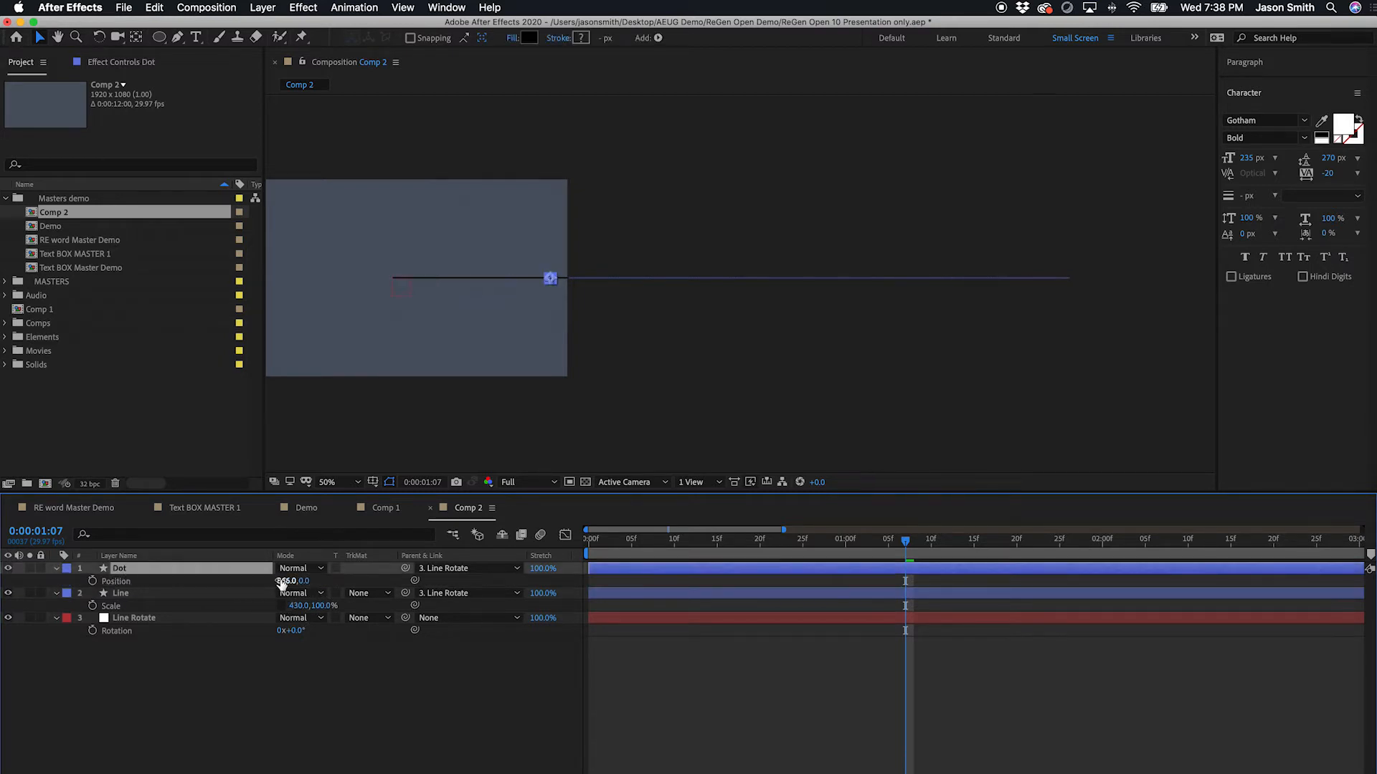
left_click_drag(290, 581, 1036, 583)
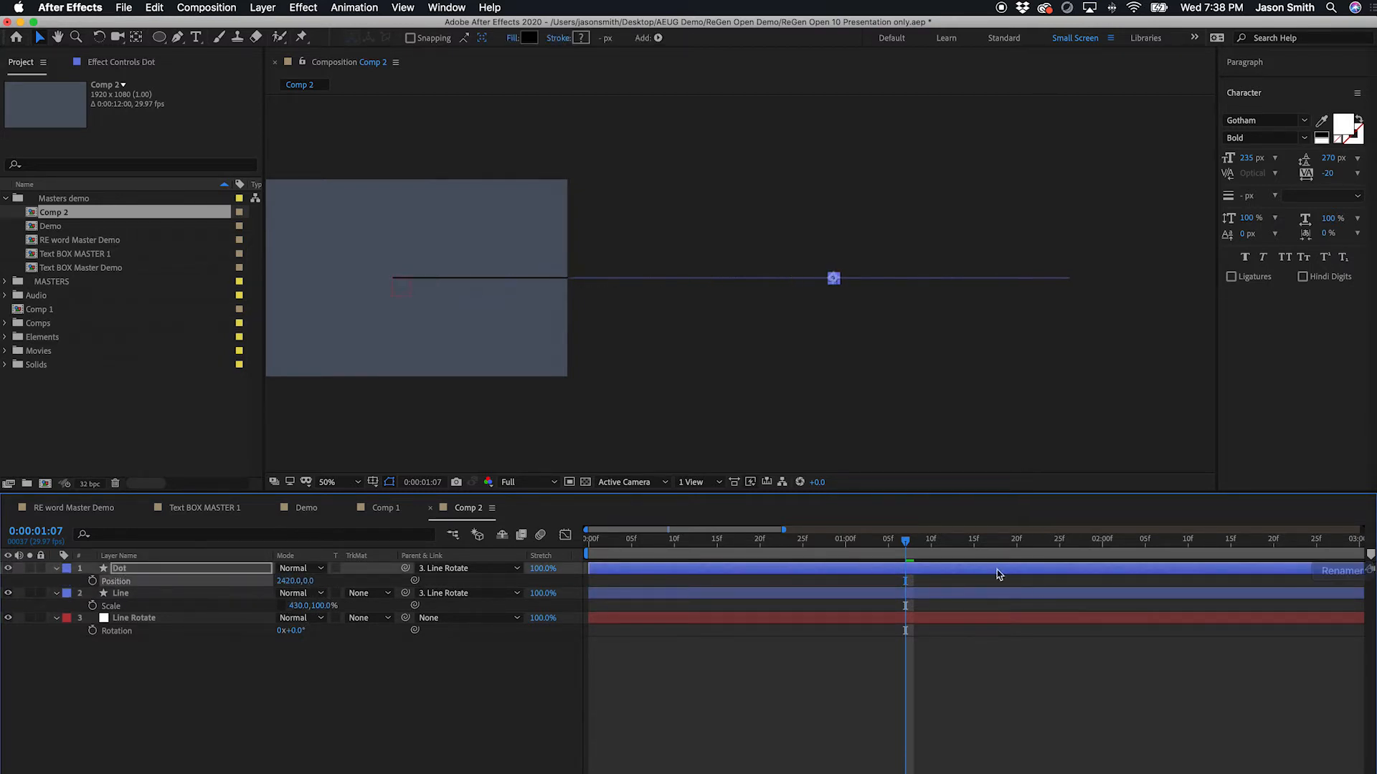
left_click_drag(287, 581, 1248, 594)
key("period")
key("space")
left_click_drag(1154, 323, 726, 337)
left_click_drag(950, 344, 809, 338)
left_click(882, 308)
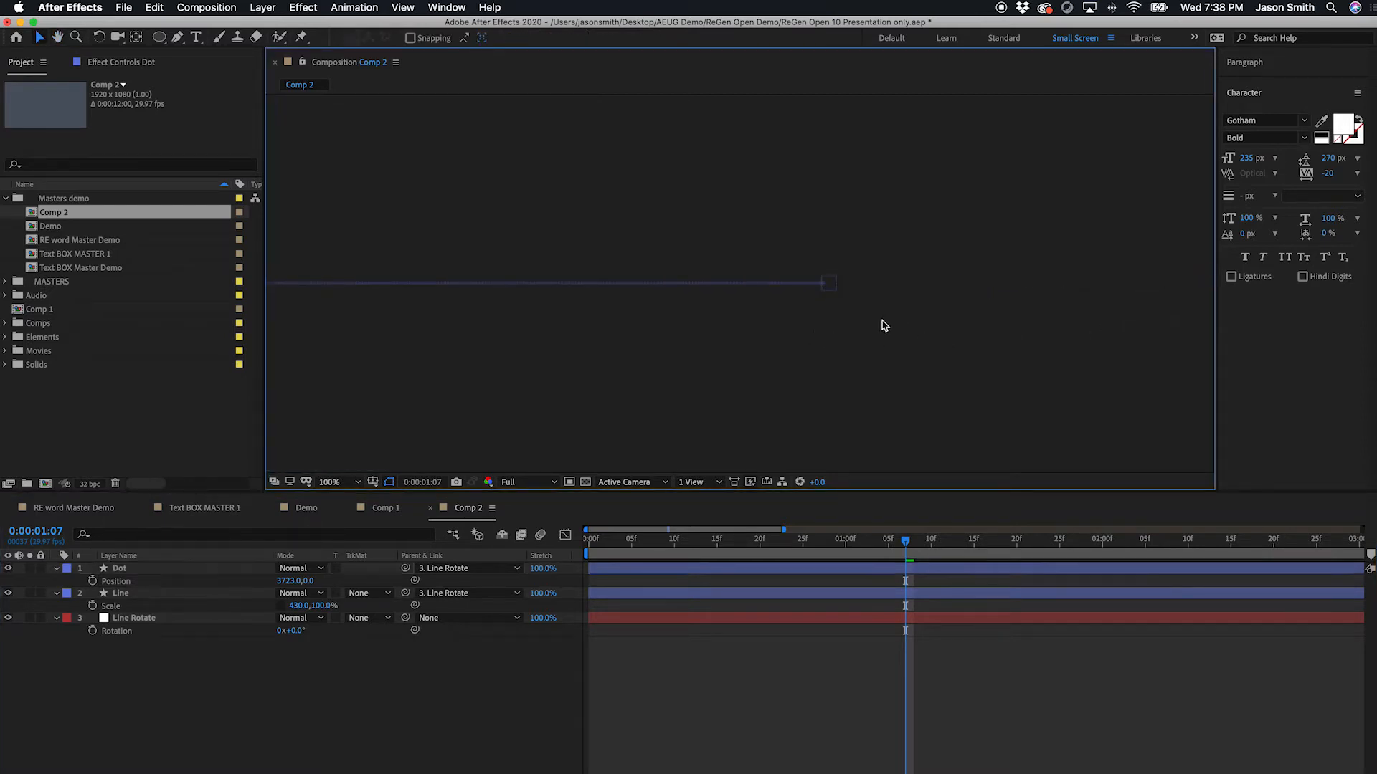
left_click_drag(286, 580, 273, 583)
left_click(529, 398)
key("comma")
key("comma")
key("space")
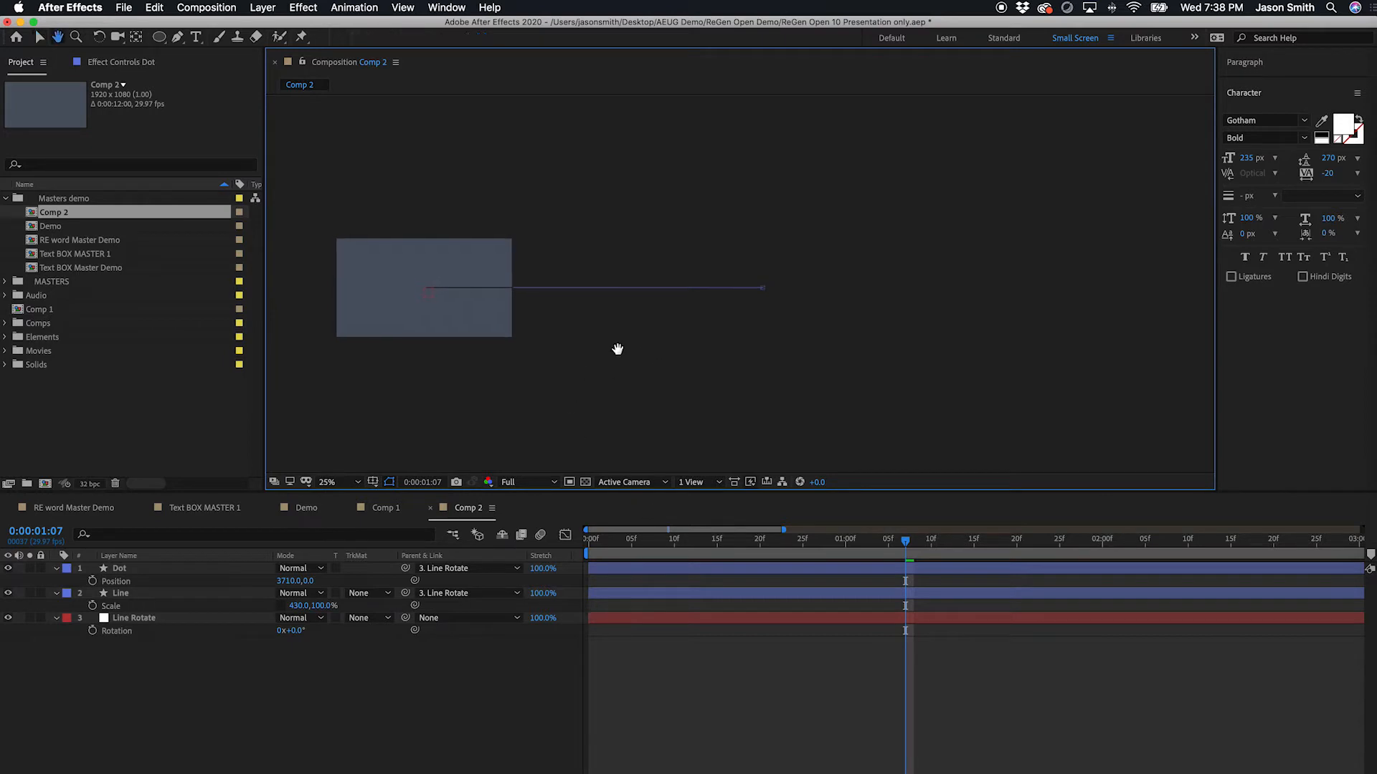
left_click_drag(618, 349, 781, 347)
key("period")
left_click(342, 718)
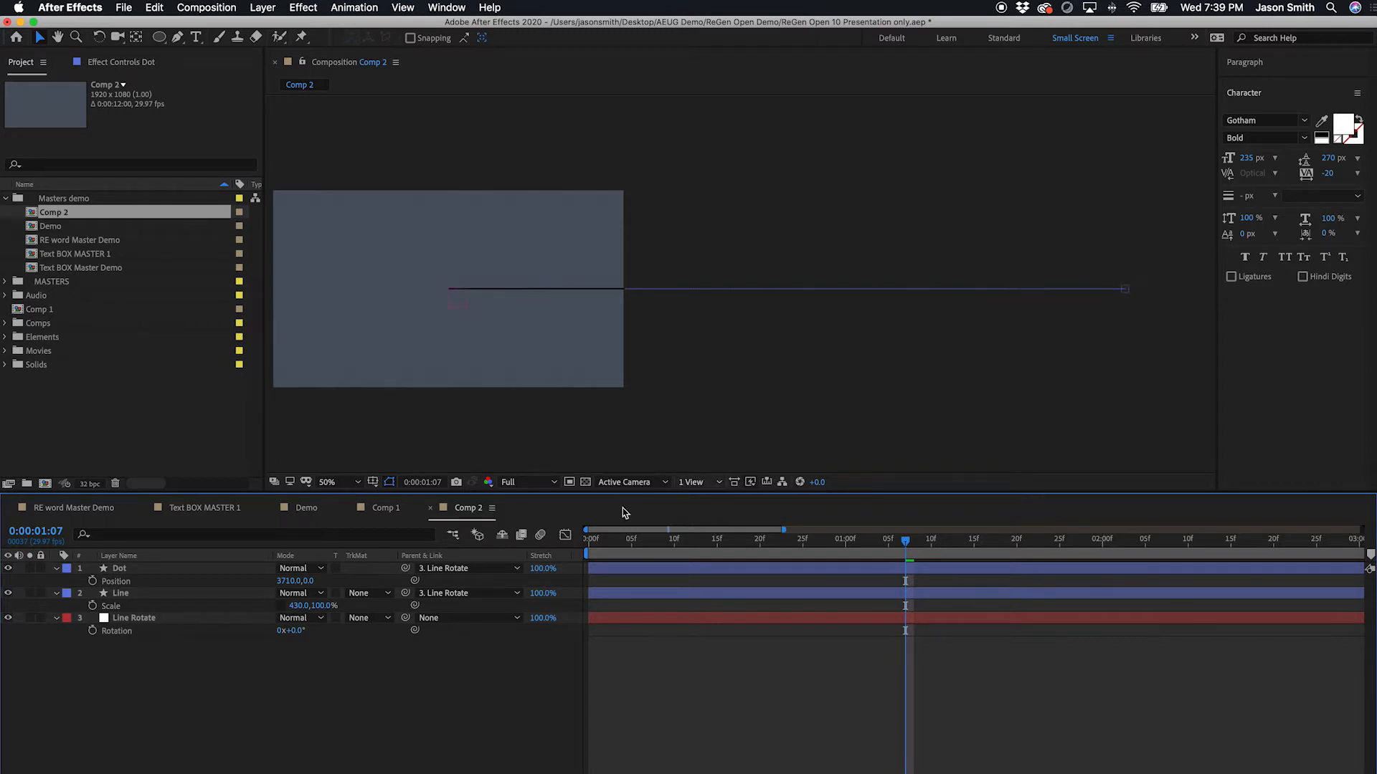
- Add a second null object to Comp 2 and rename it Master
left_click(119, 569)
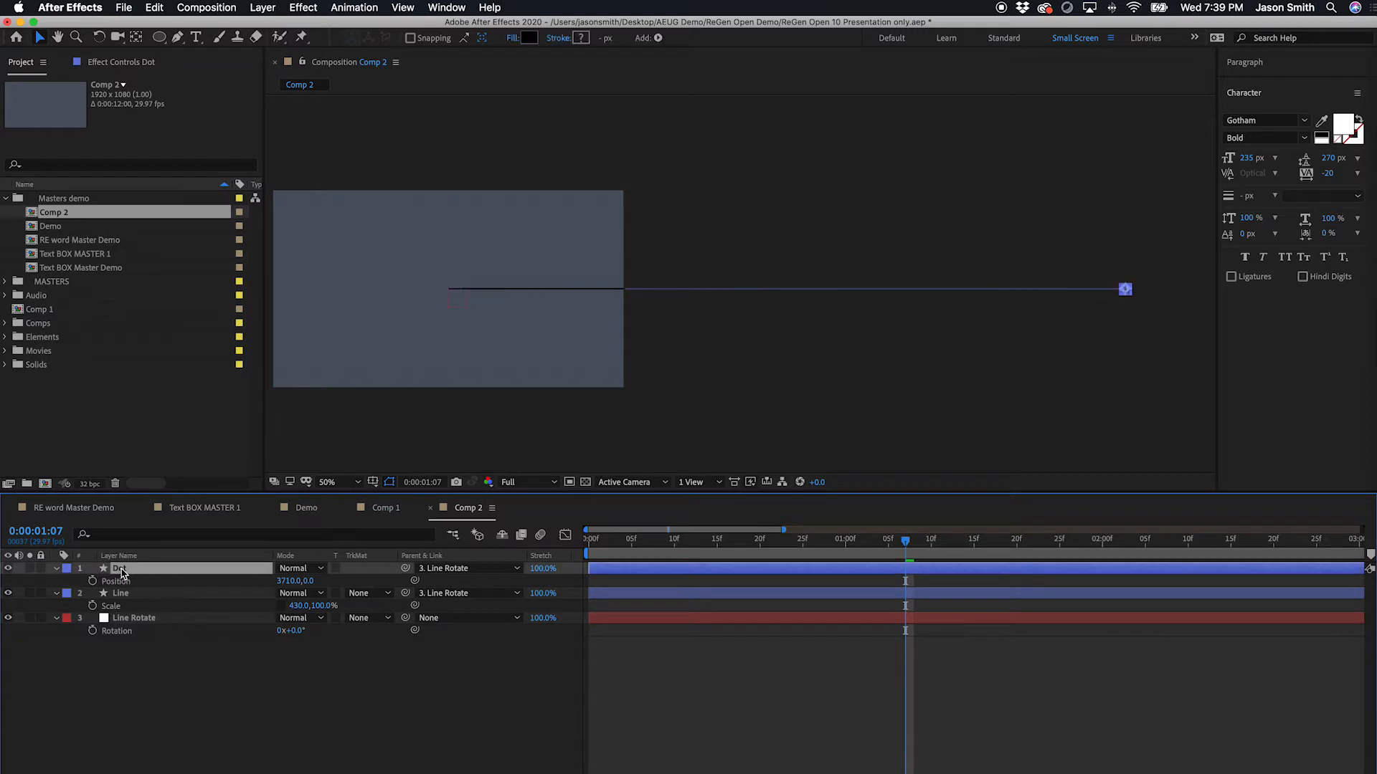
left_click(201, 680)
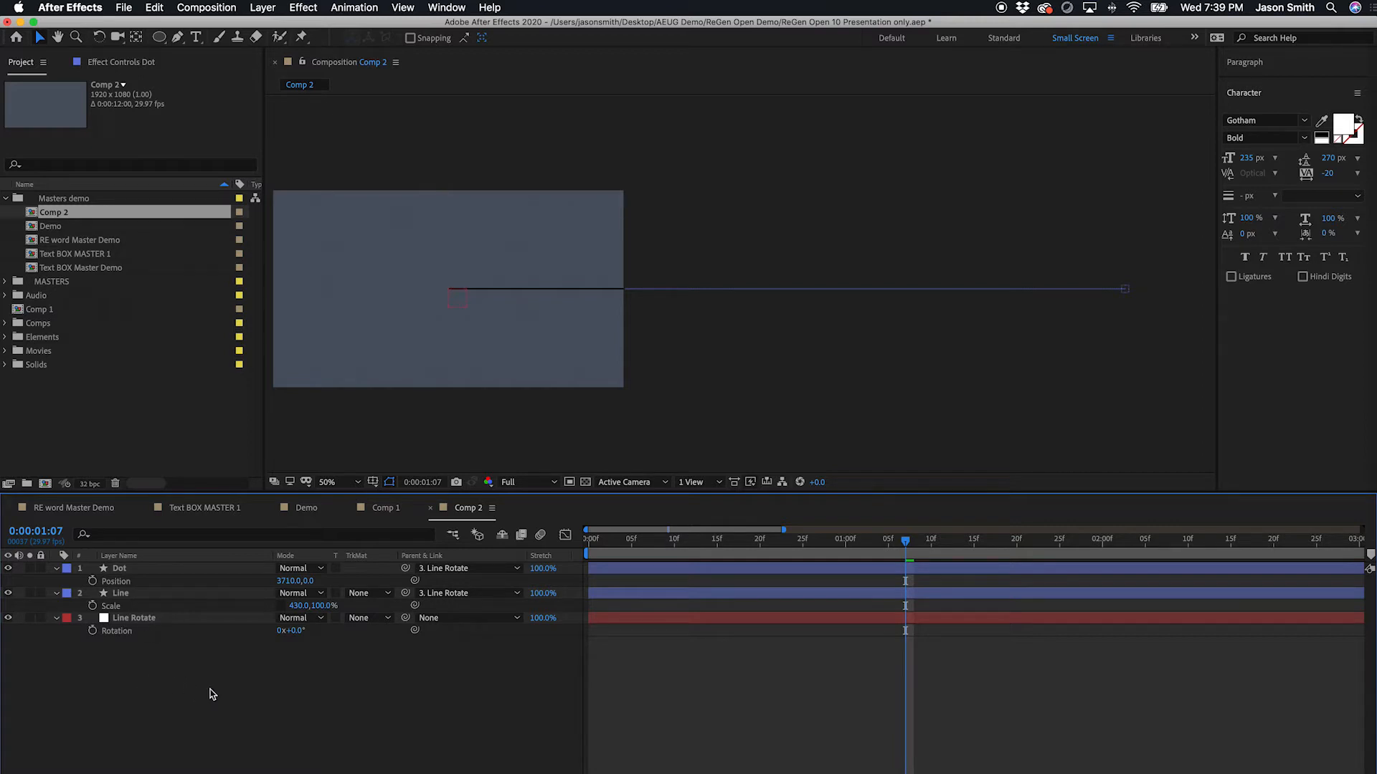
left_click(263, 7)
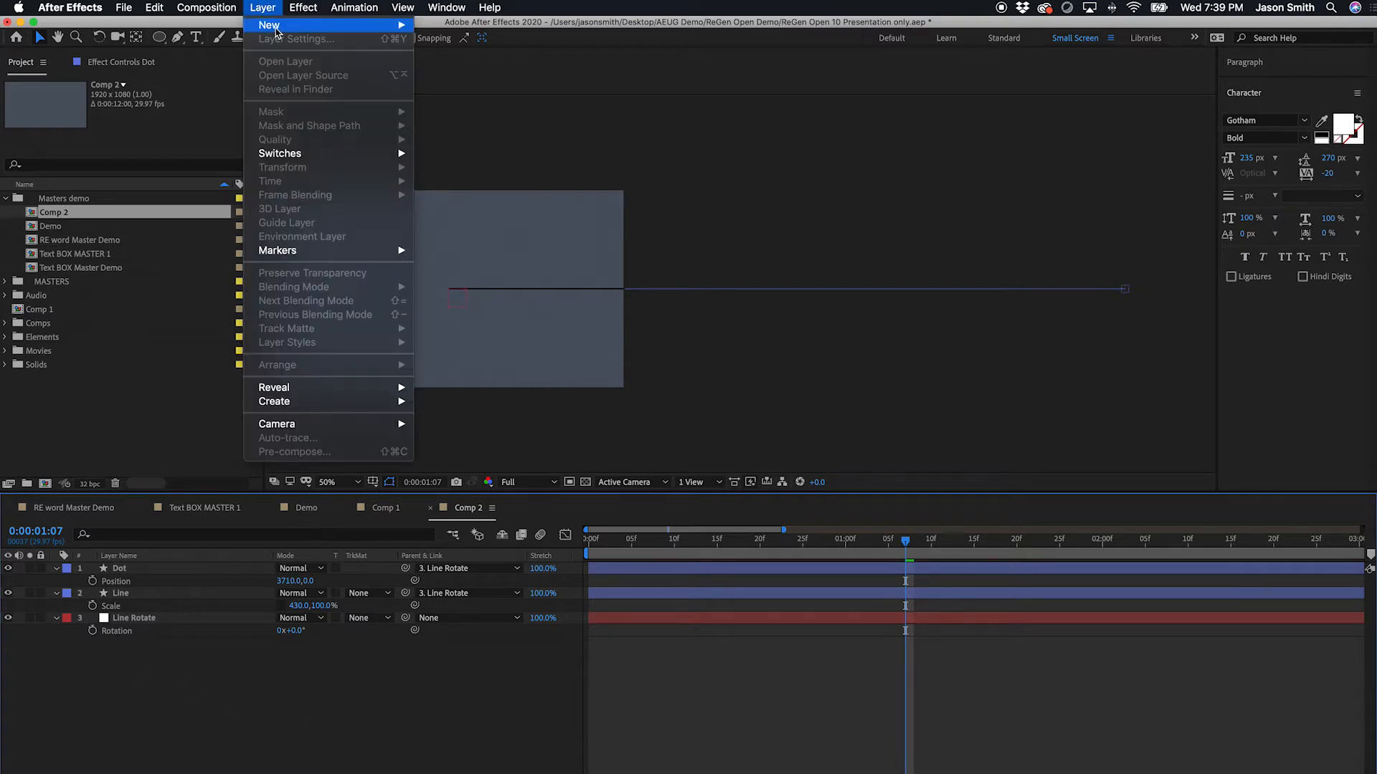
mouse_move(273, 25)
left_click(461, 85)
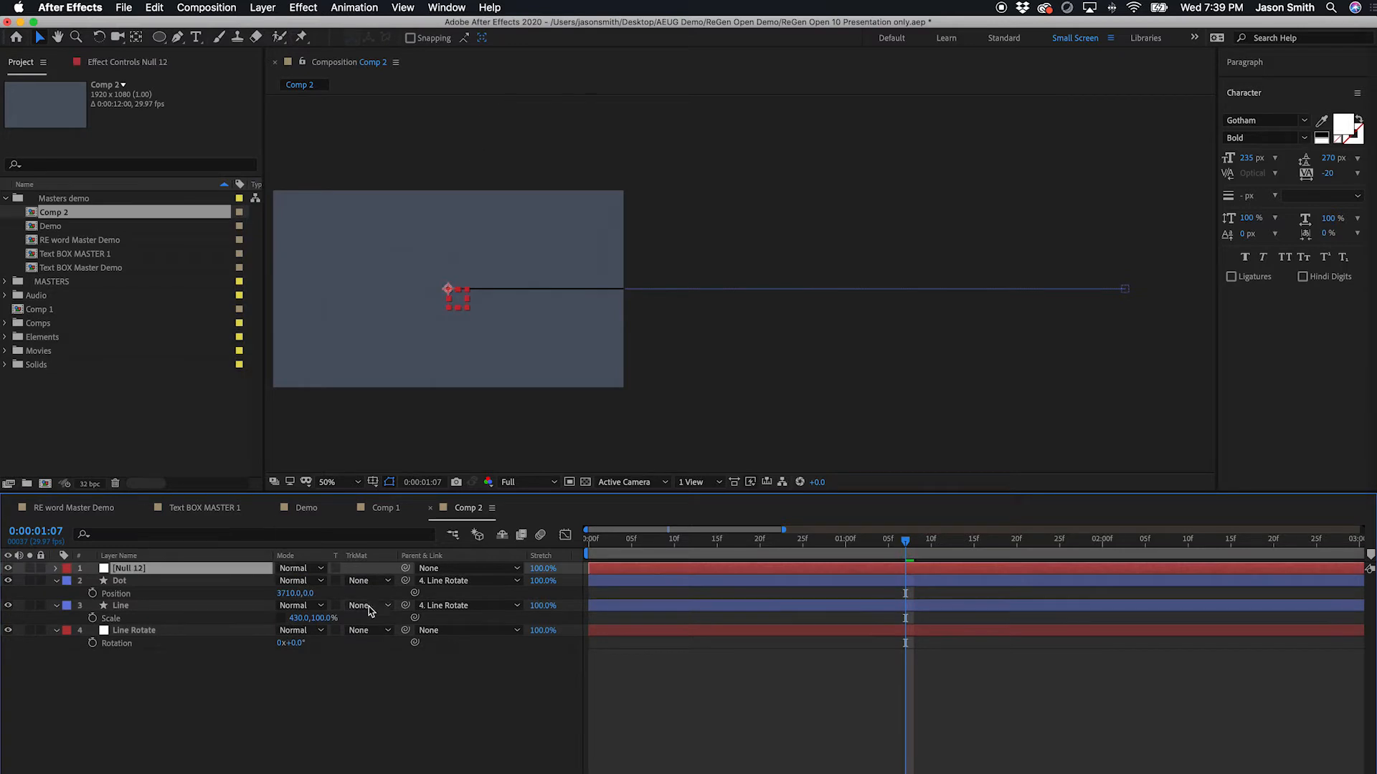
key("Return")
type("Master")
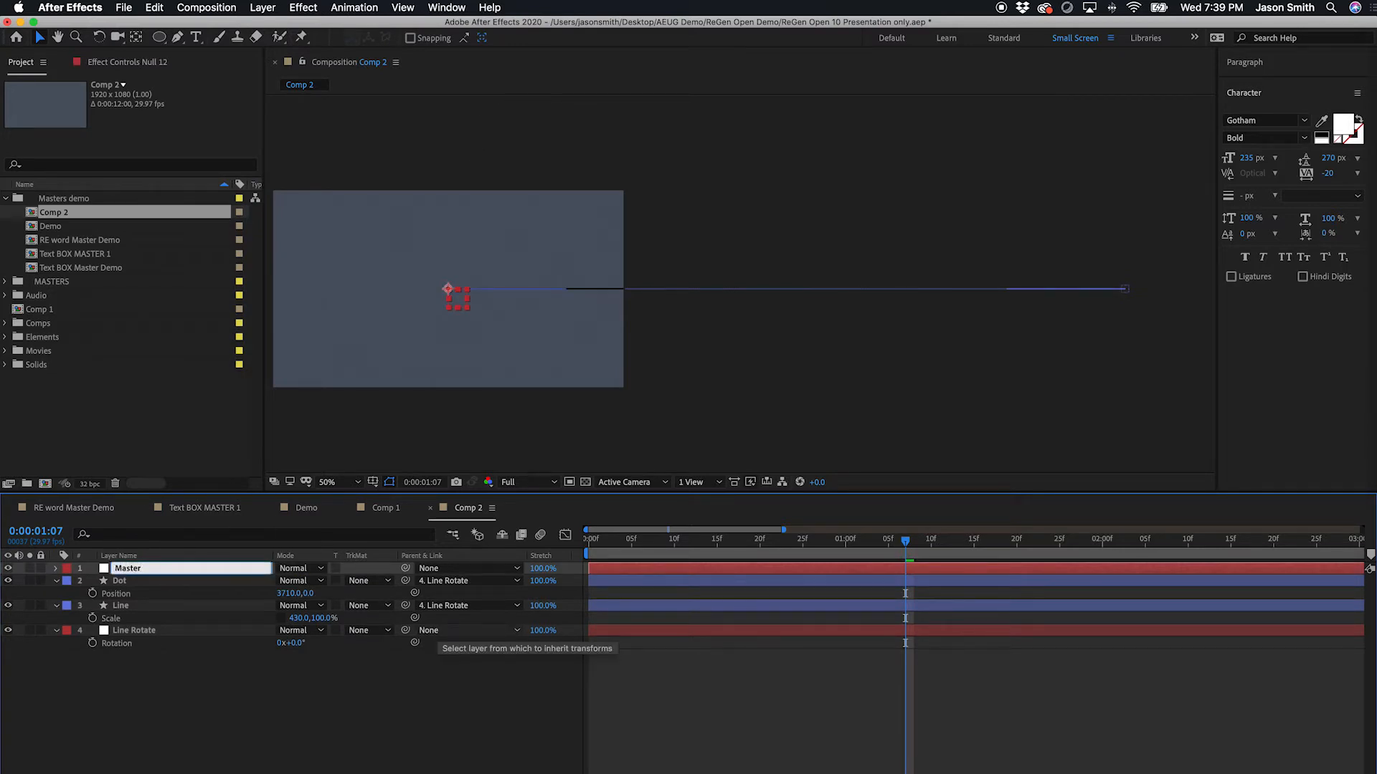
key("Return")
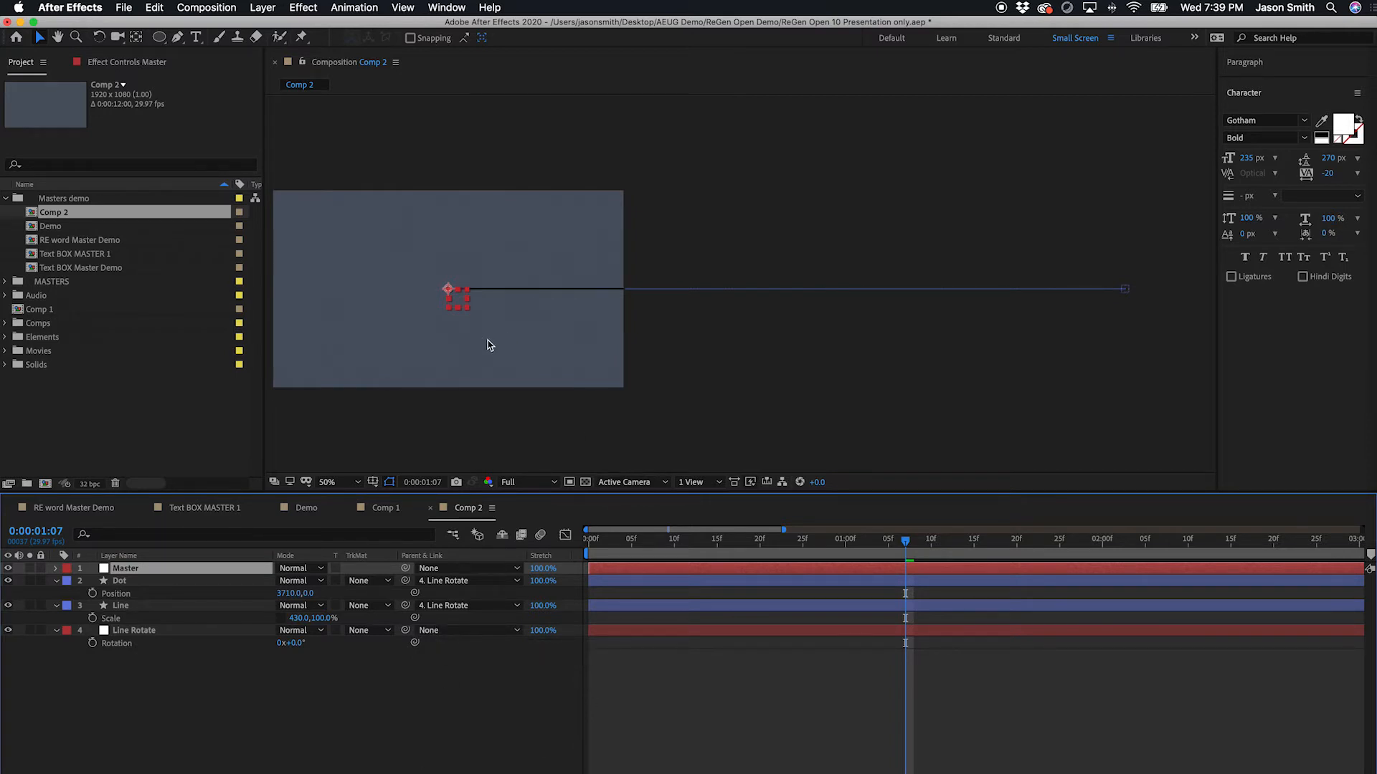
- Add a Slider Control expression effect to the Master null
left_click_drag(485, 338, 593, 341)
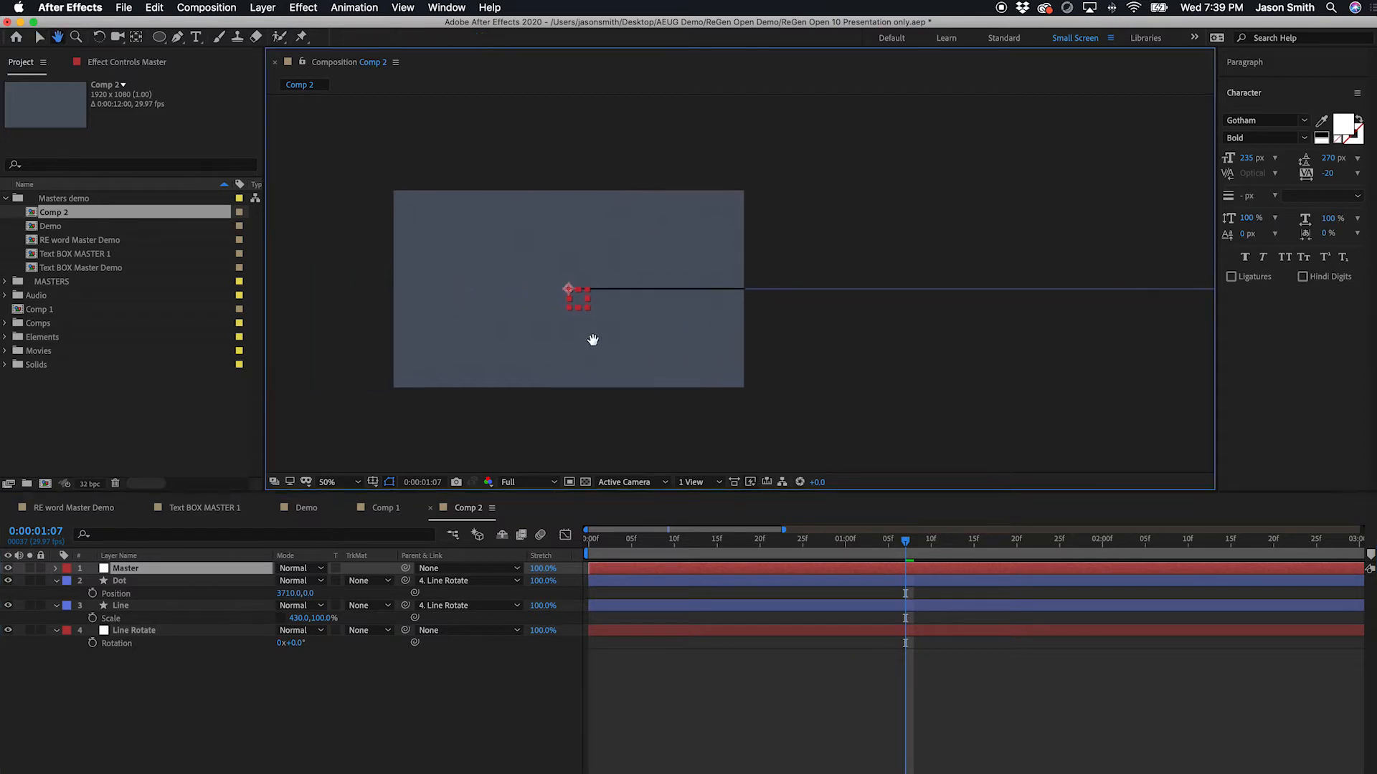
left_click(233, 684)
left_click(129, 569)
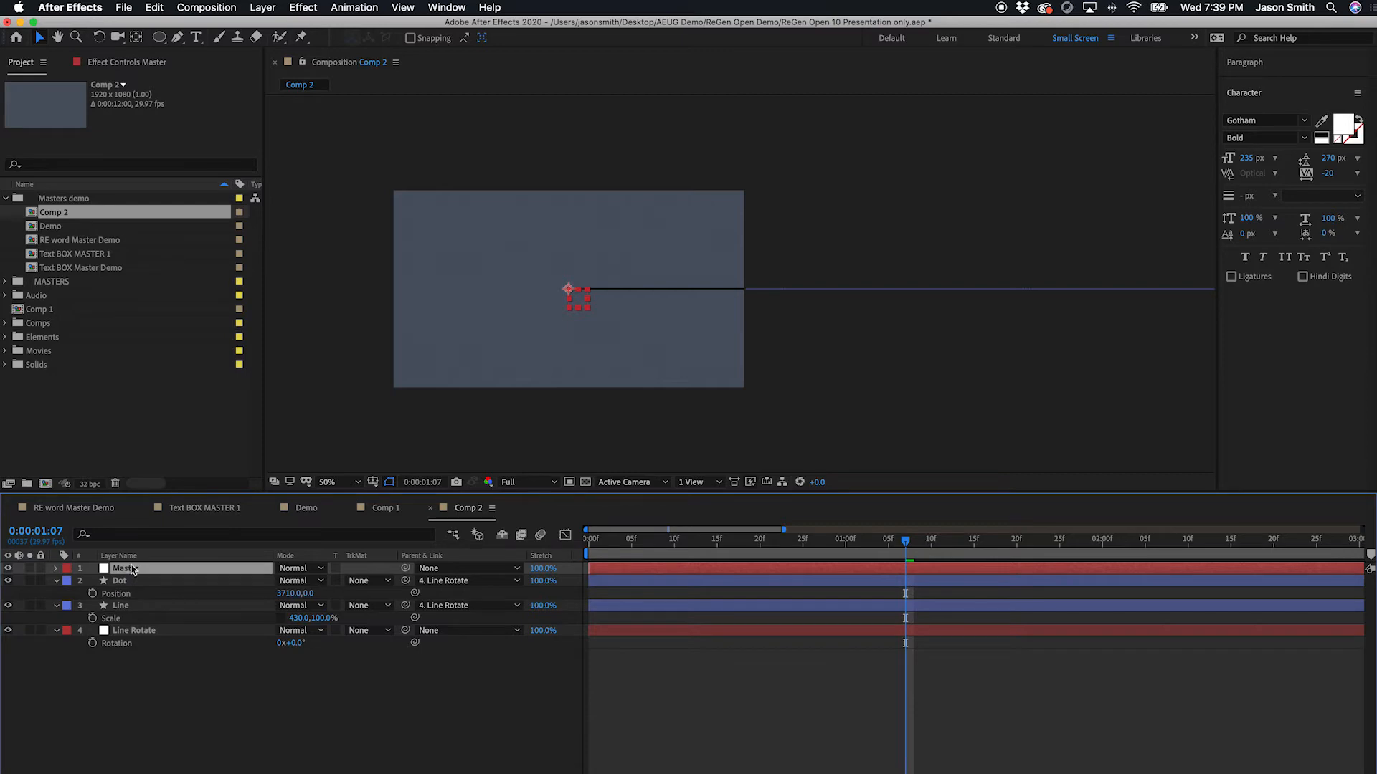
left_click(133, 62)
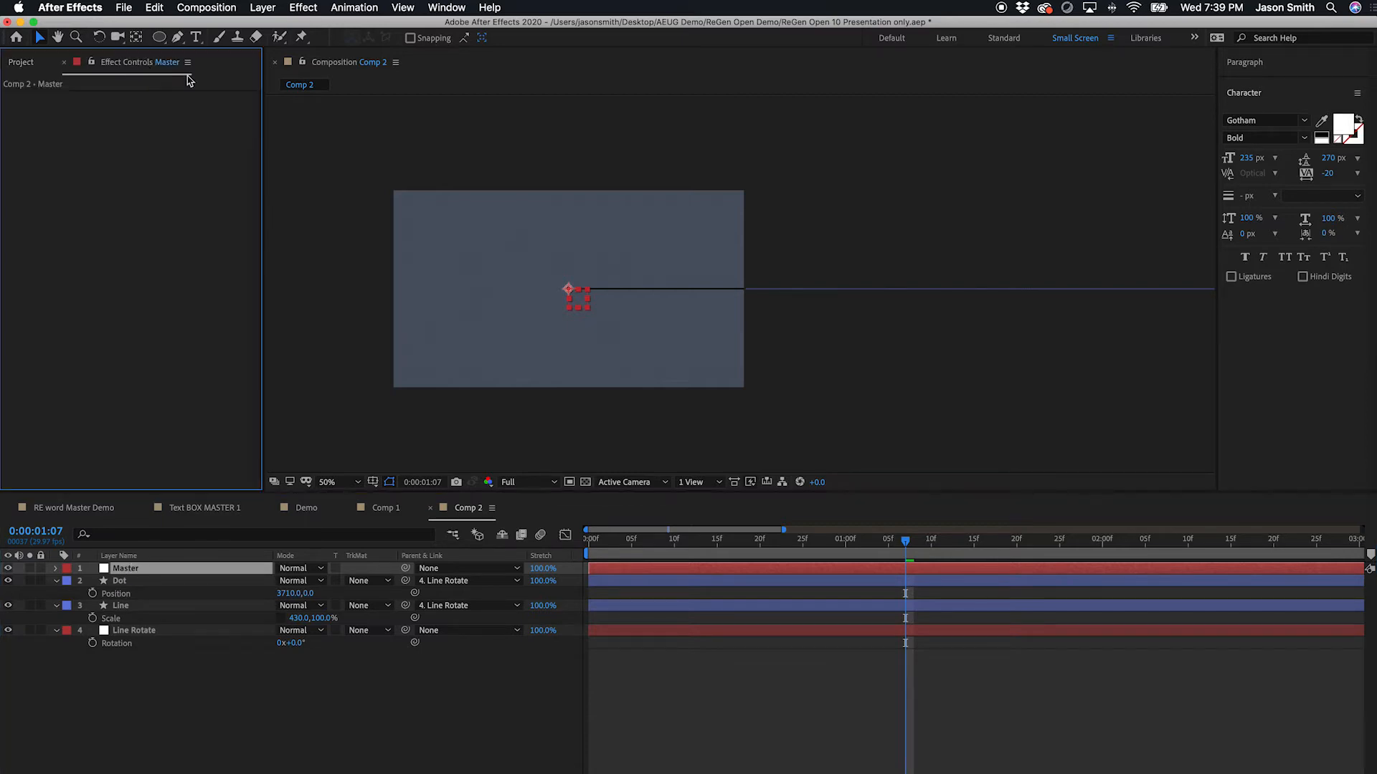
left_click(315, 5)
mouse_move(339, 163)
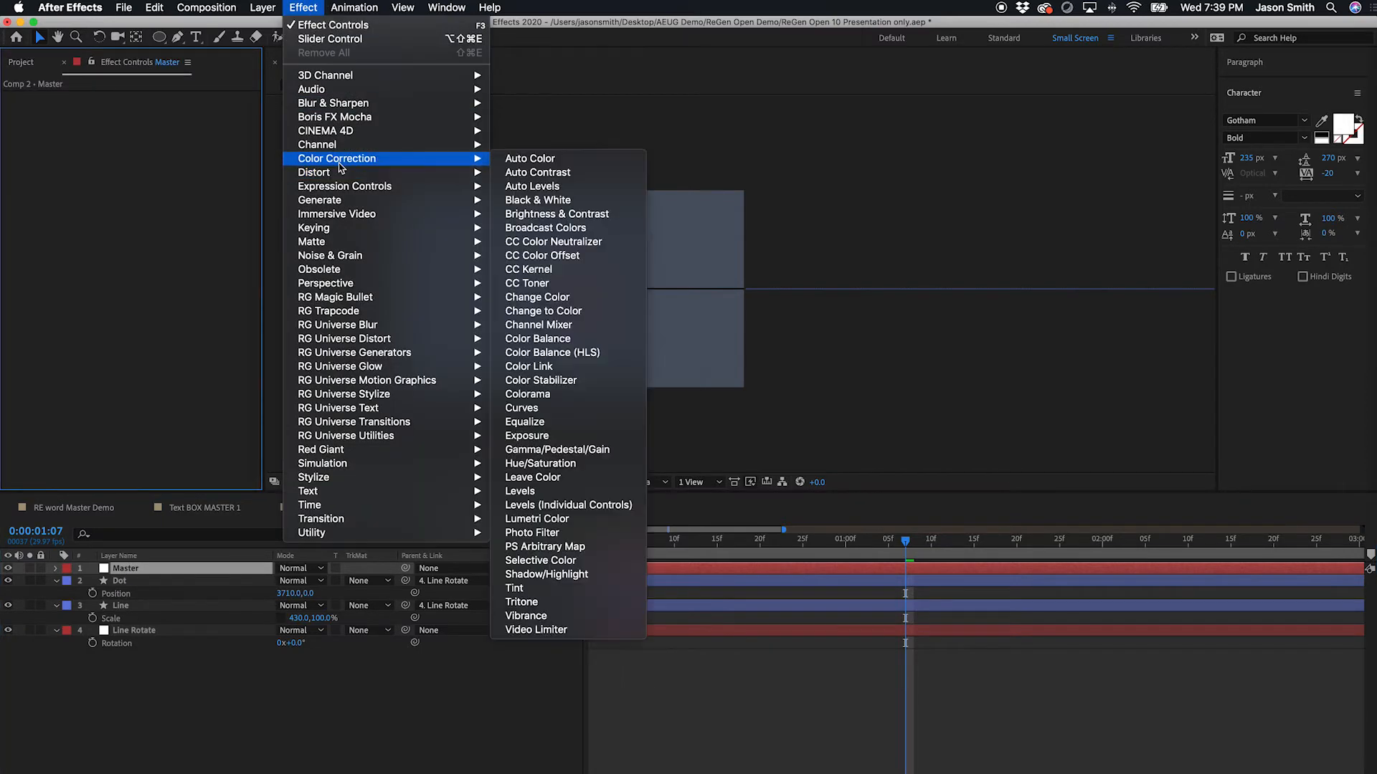
mouse_move(337, 188)
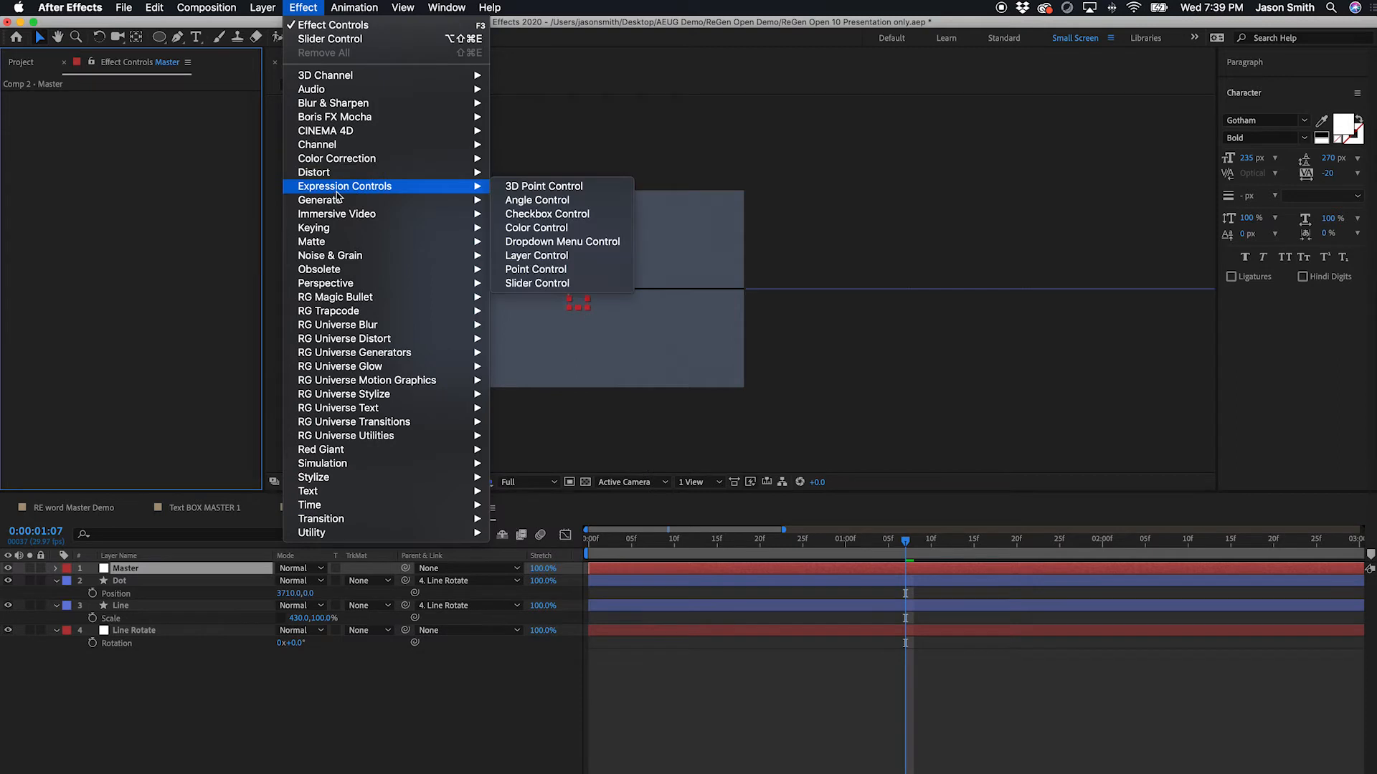
left_click(534, 285)
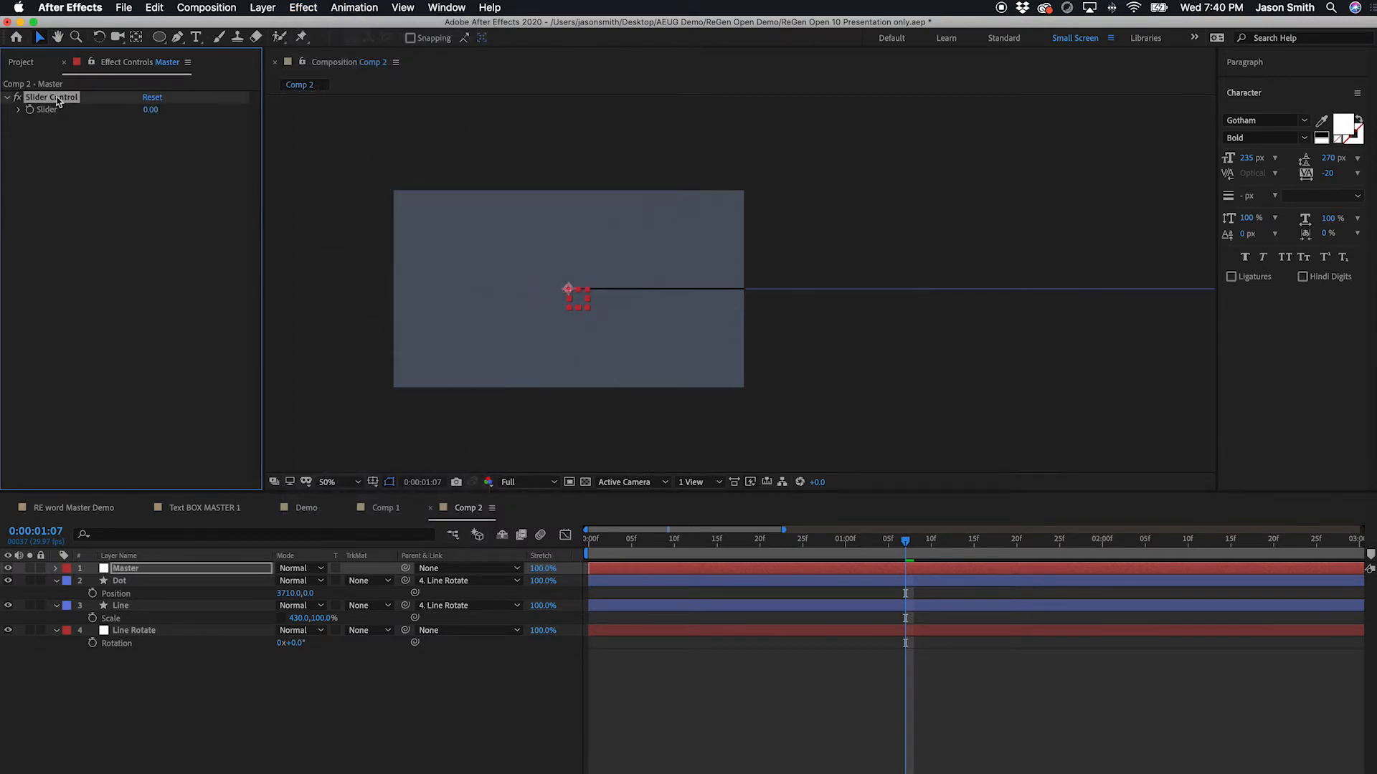
- Rename Master's slider effect as Line Length
key("Return")
type("Line Length")
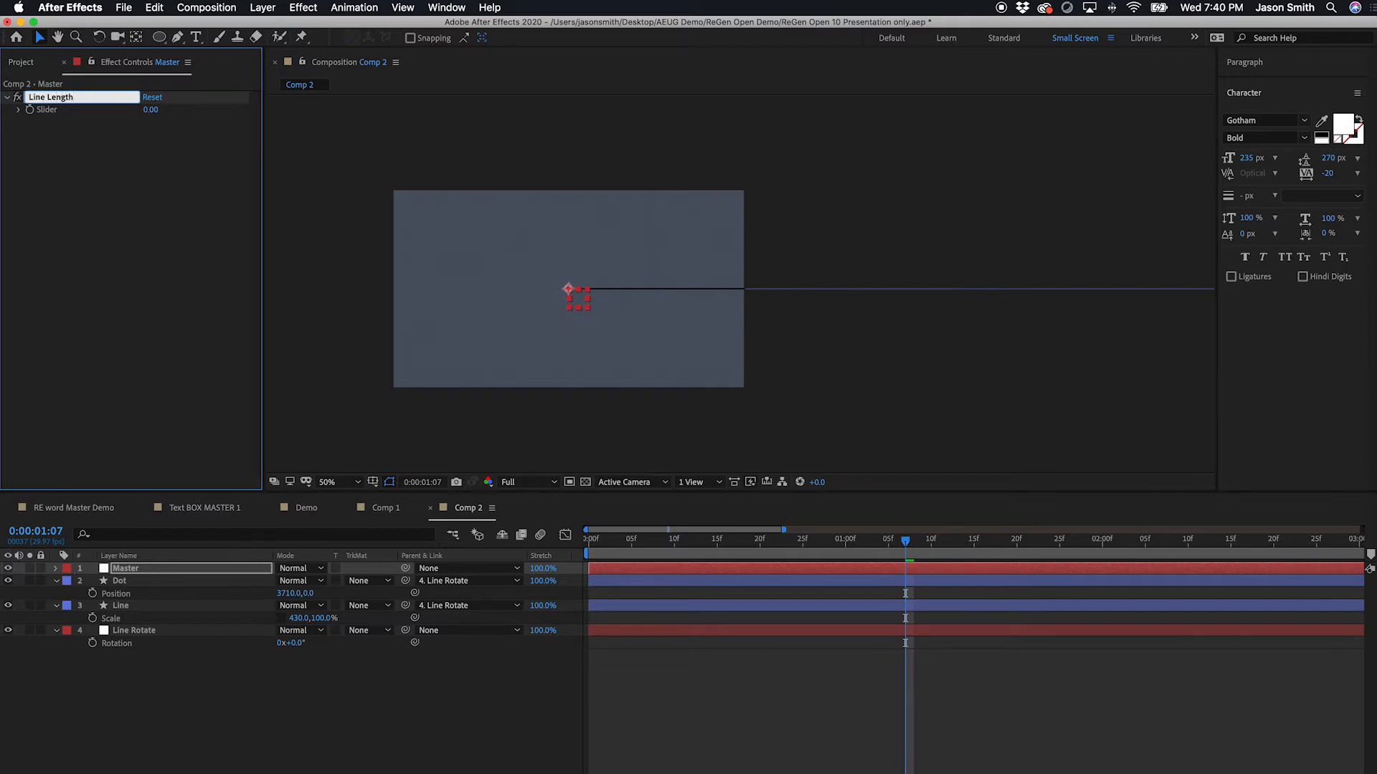
key("Return")
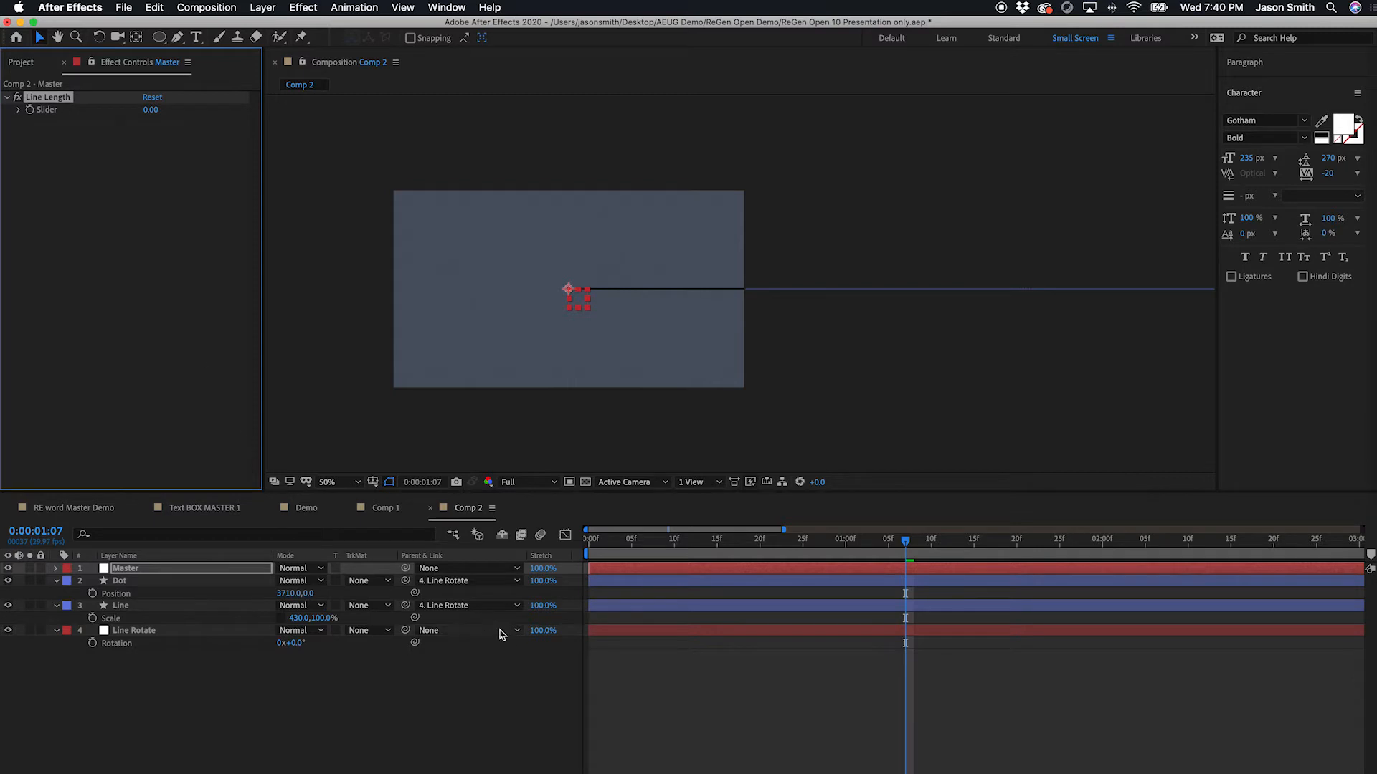
- Show Master's Line Length effect in the timeline and expand it to expose its Slider value
left_click(122, 607)
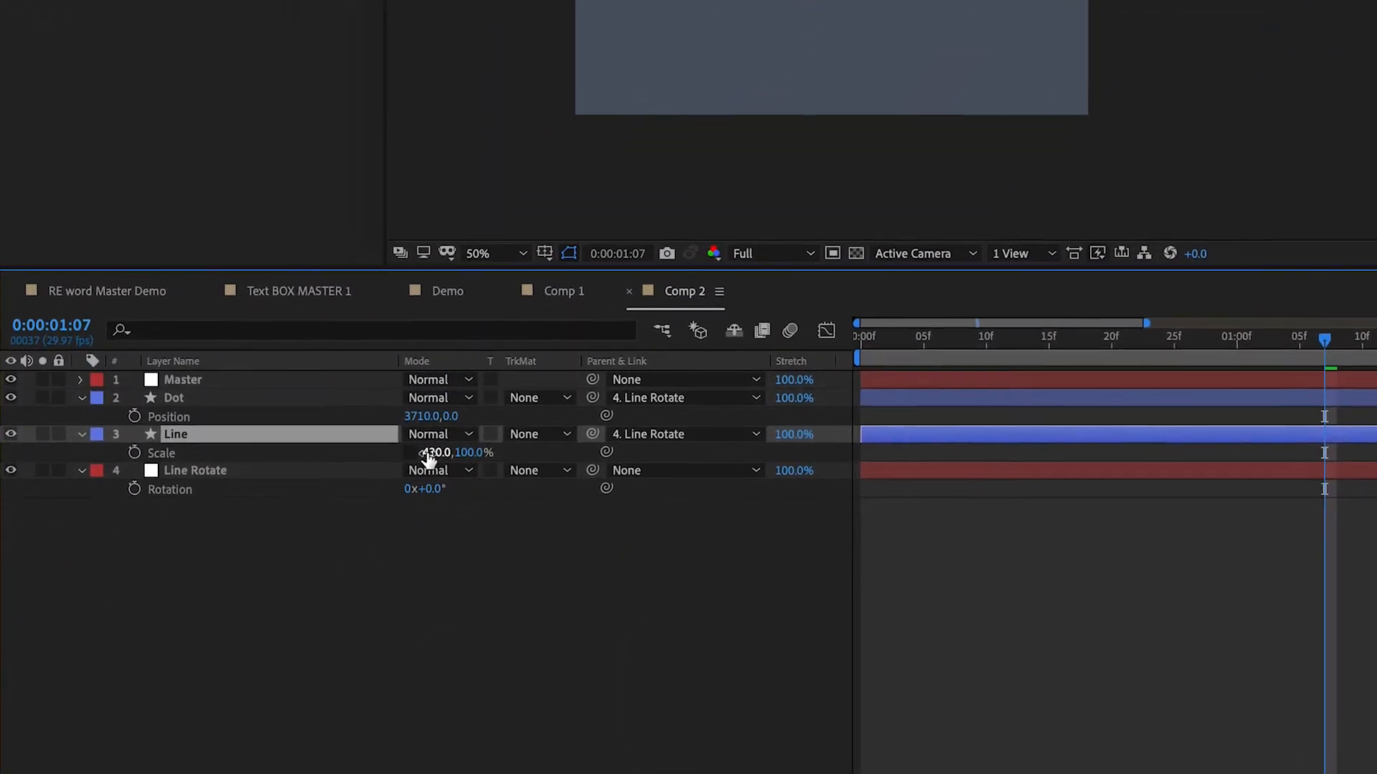
left_click(188, 369)
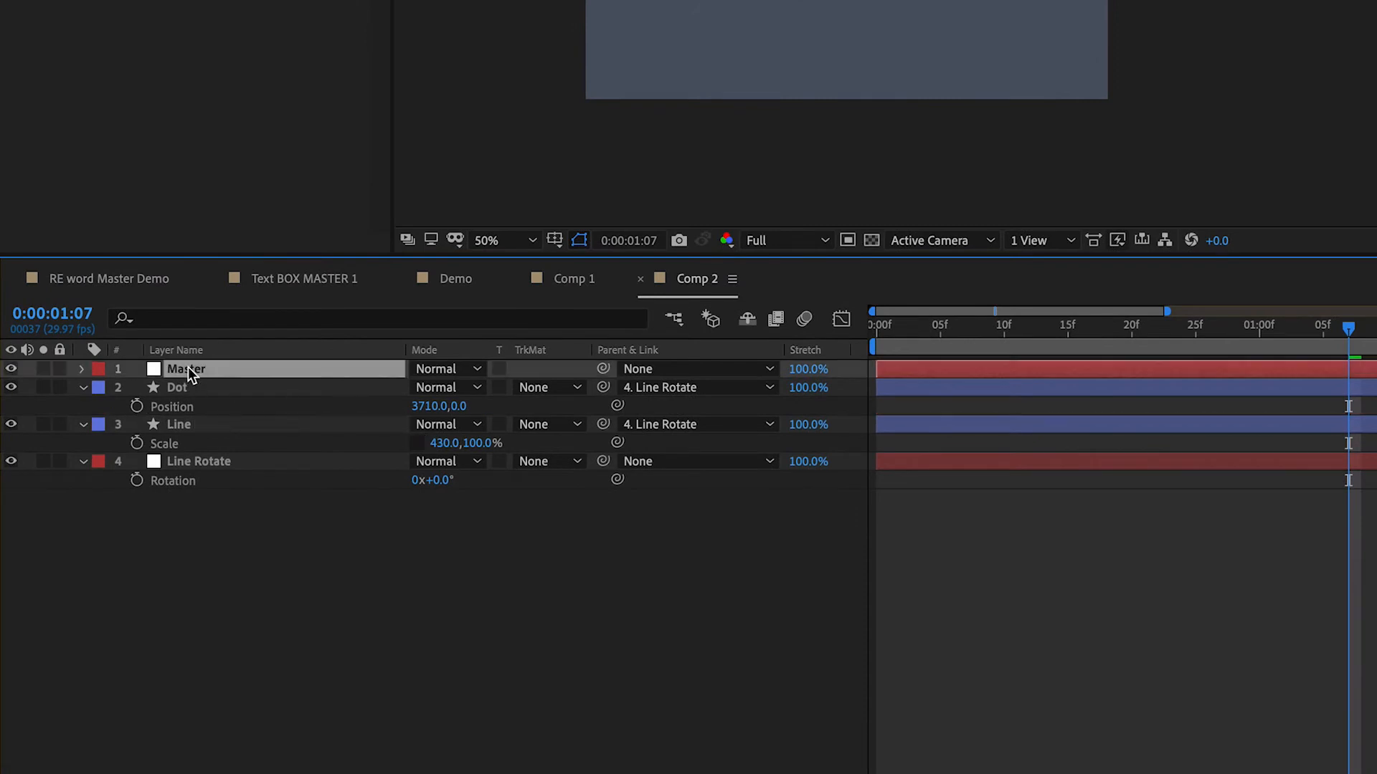
key("e")
left_click(121, 389)
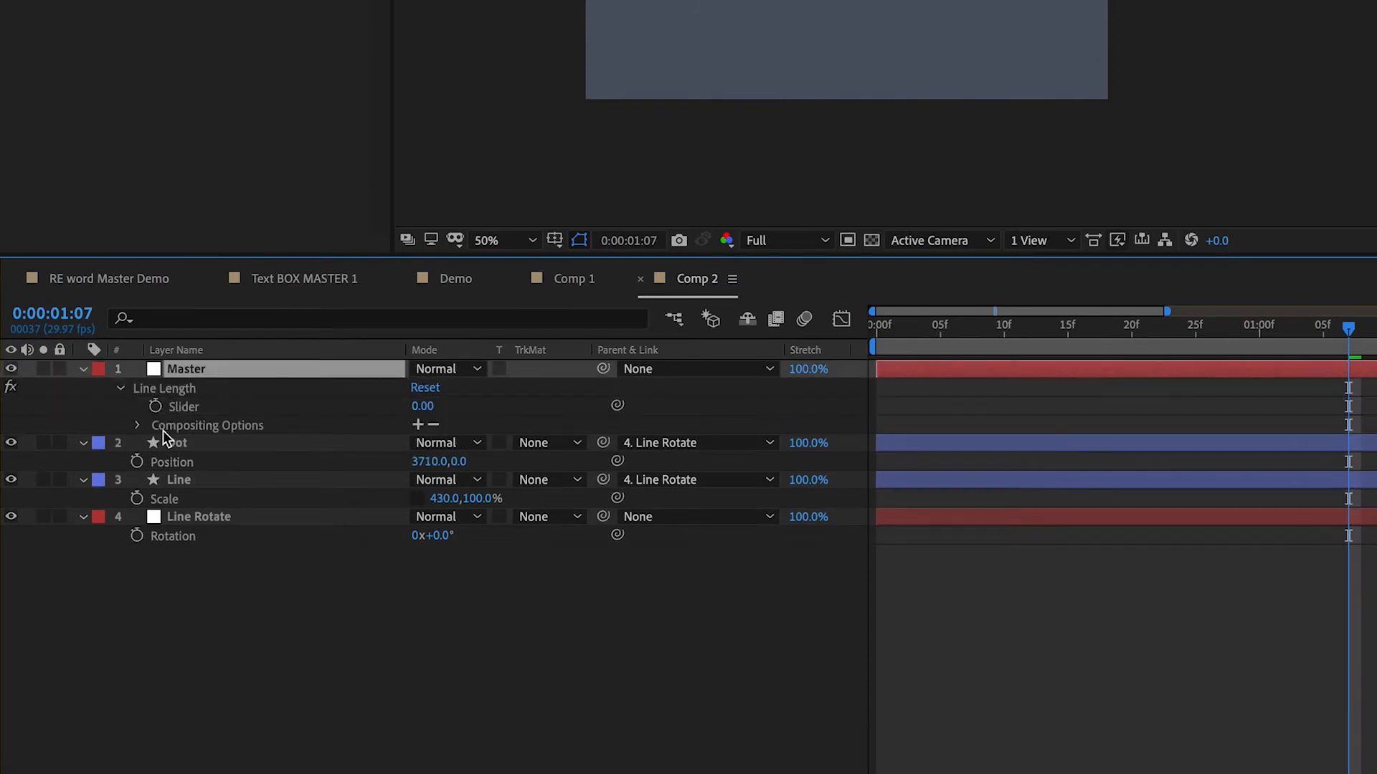
left_click(286, 596)
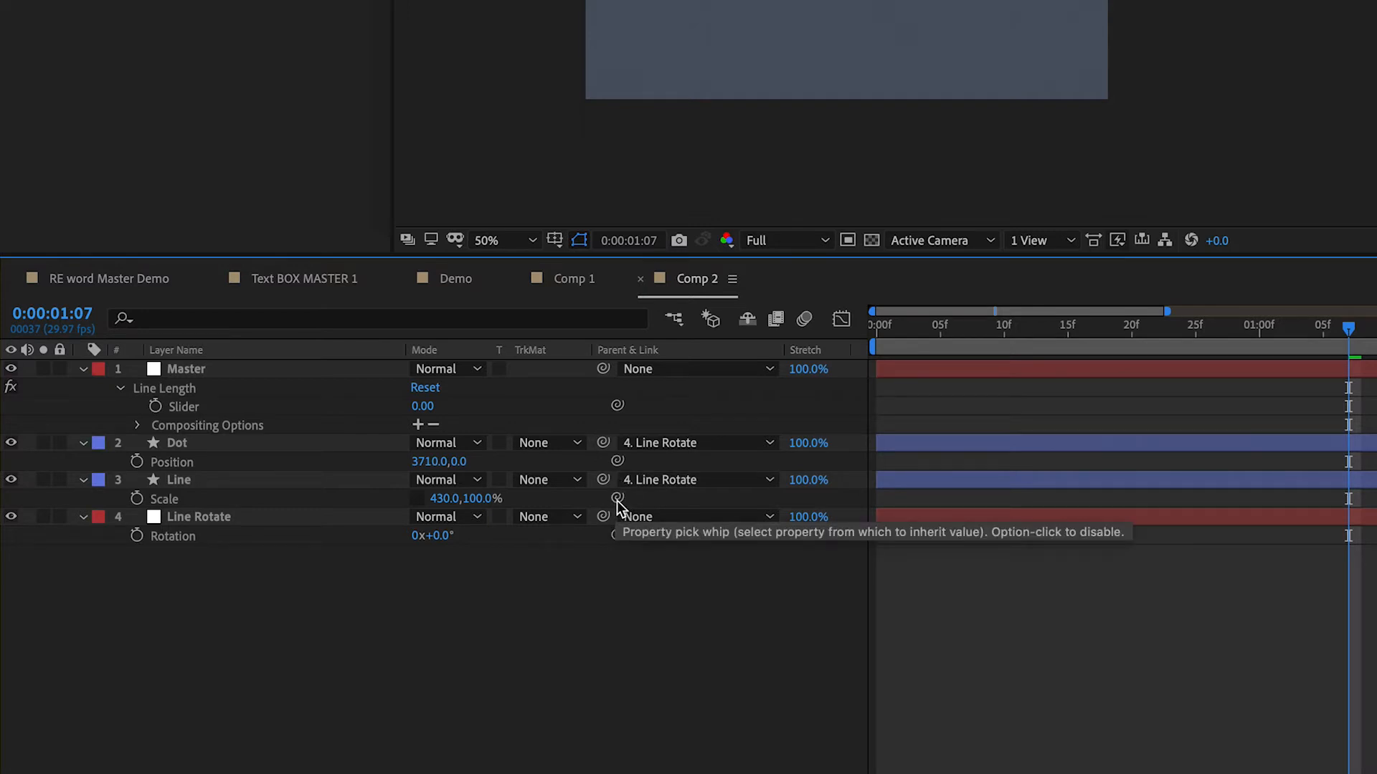
- Link the Line's Scale to its own horizontal value and duplicate the temp = transform.scale[0]; line in the resulting expression
left_click_drag(617, 500, 440, 504)
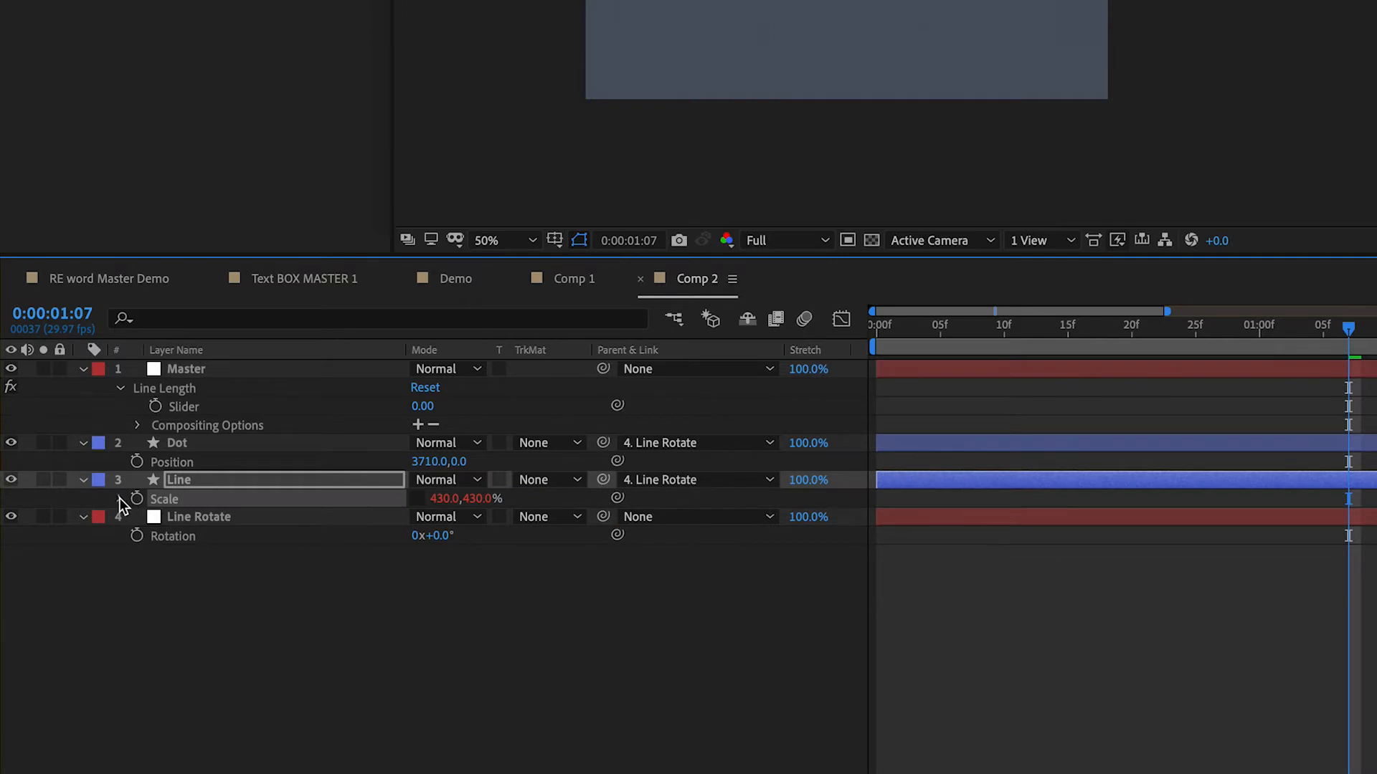
left_click(1100, 537)
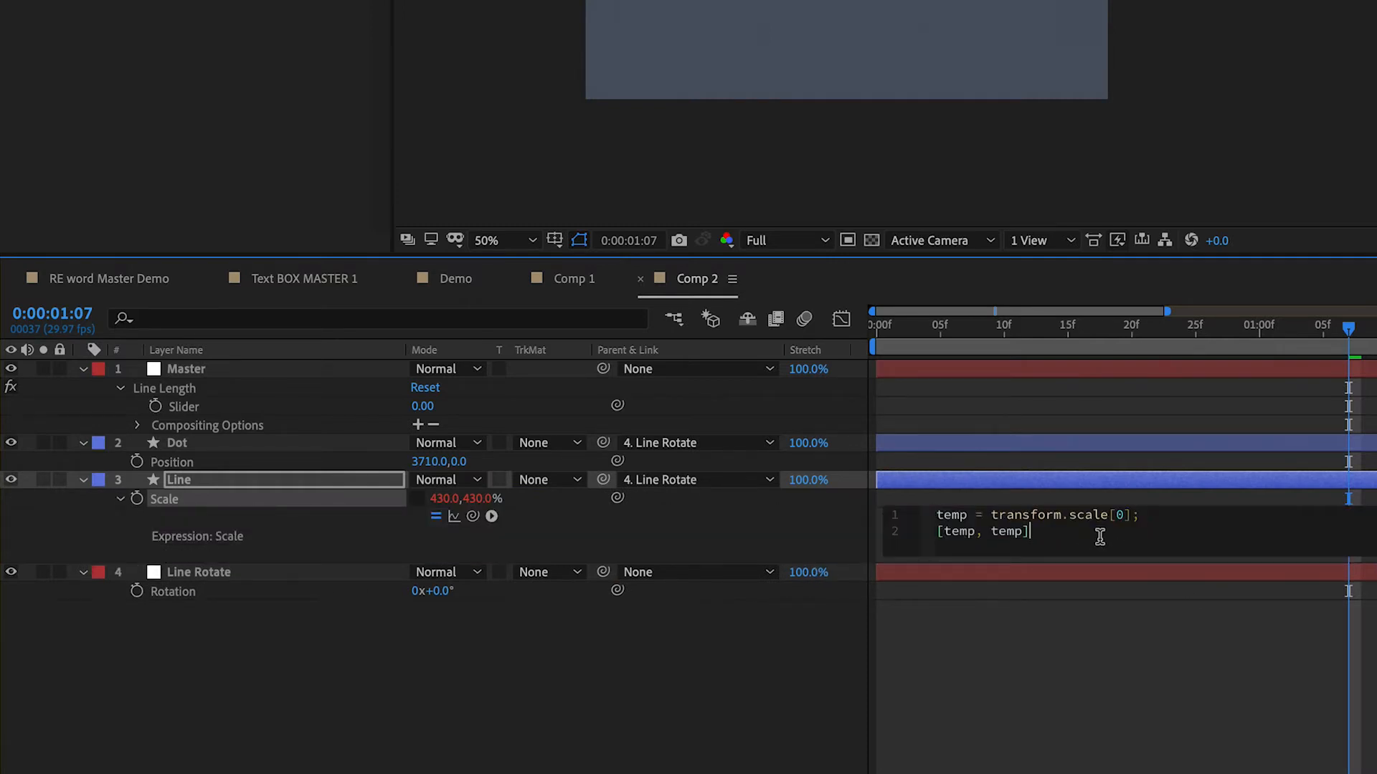
left_click_drag(1144, 515, 897, 499)
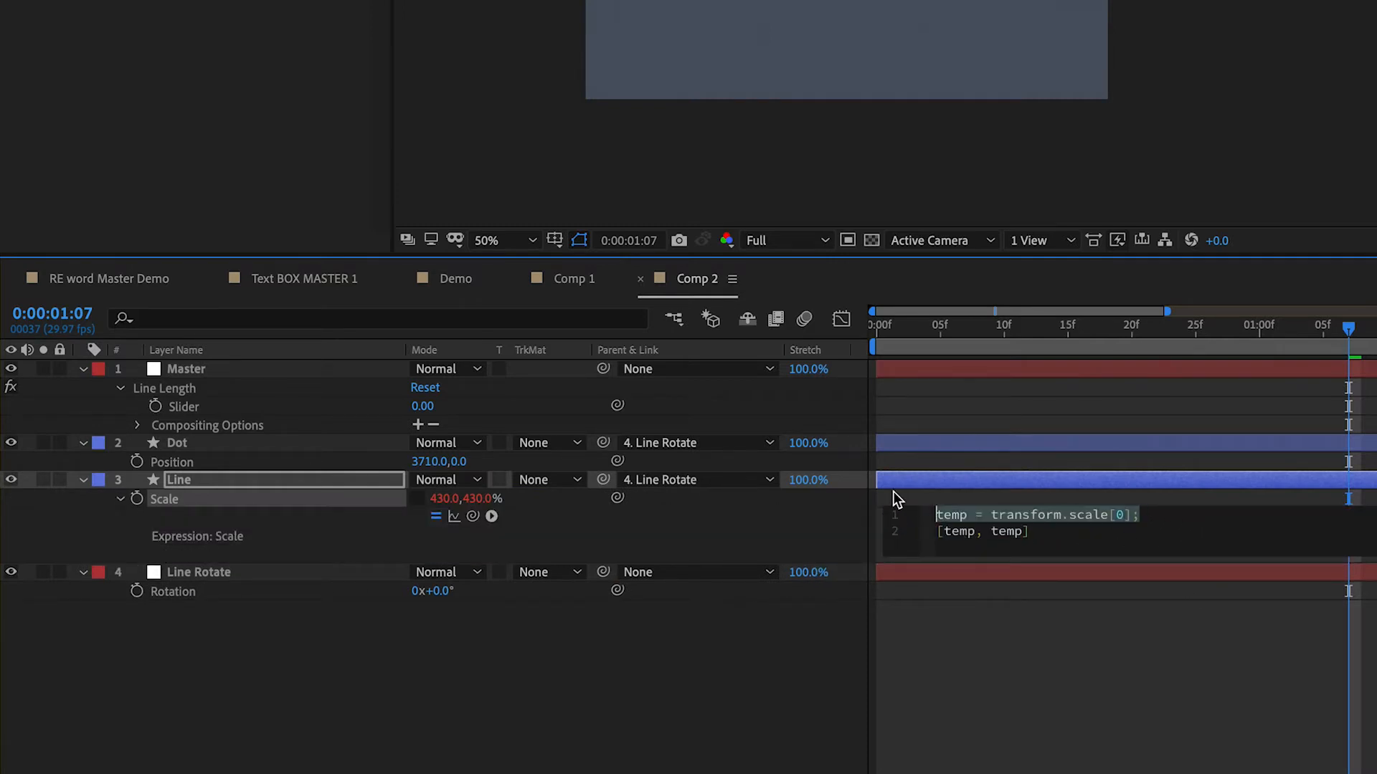
key("ctrl+c")
left_click(1170, 515)
key("Return")
key("ctrl+v")
left_click(1171, 545)
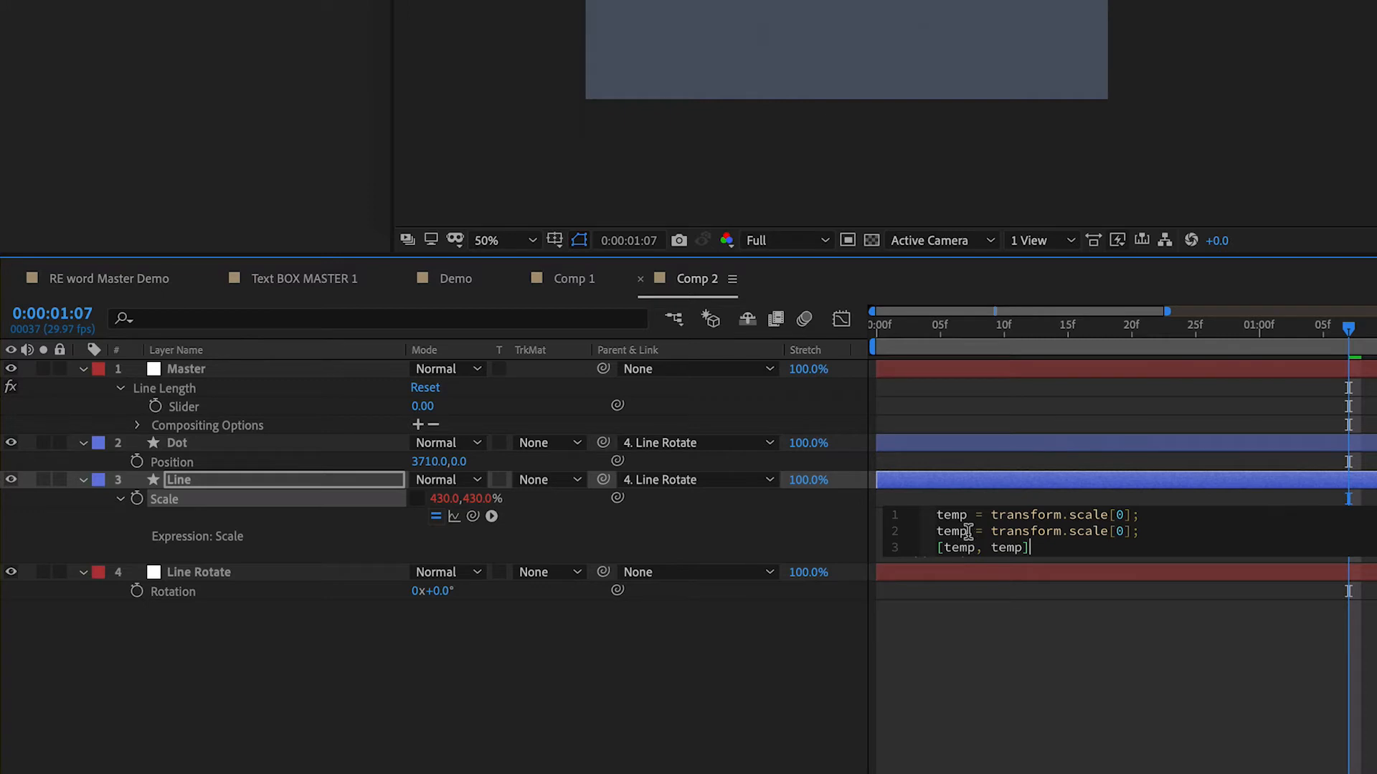
- Rename the second variable to tempb, point it to transform.scale[1], return [temp, tempb], and apply the Line's Scale expression
type("b")
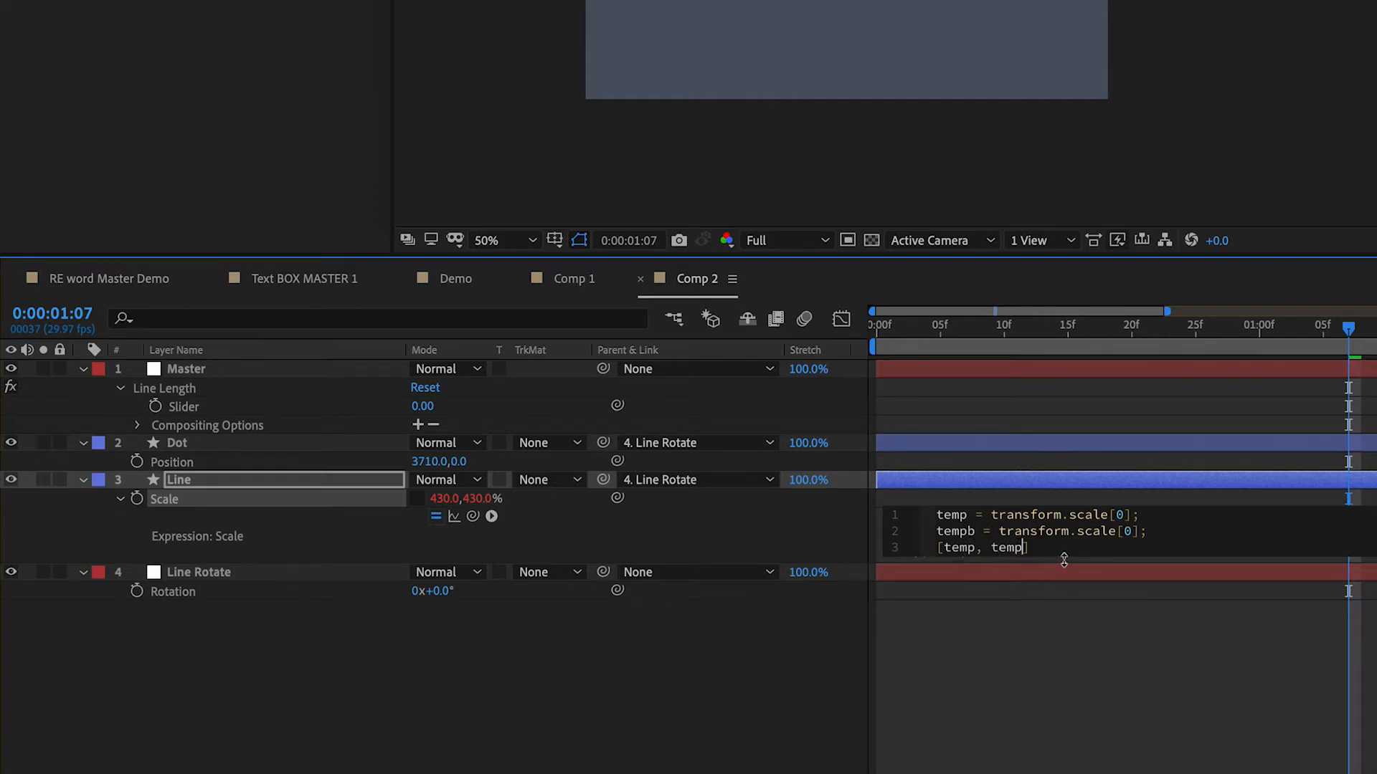
type("b")
double_click(1127, 531)
type("1")
left_click(1035, 605)
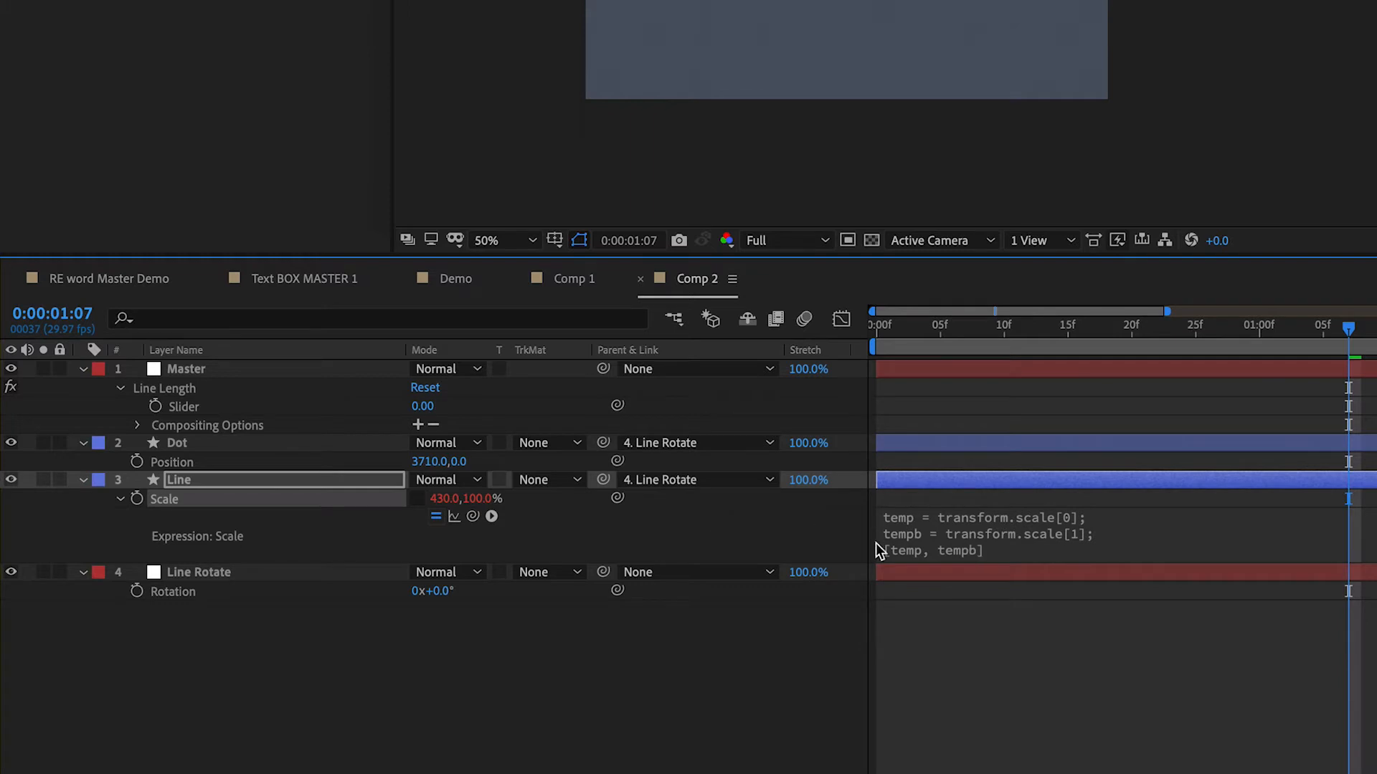
- Examine how the Line's Scale expression separates the horizontal and vertical values, comparing it with Master's Line Length slider
left_click(433, 500)
left_click(1030, 553)
left_click(1091, 552)
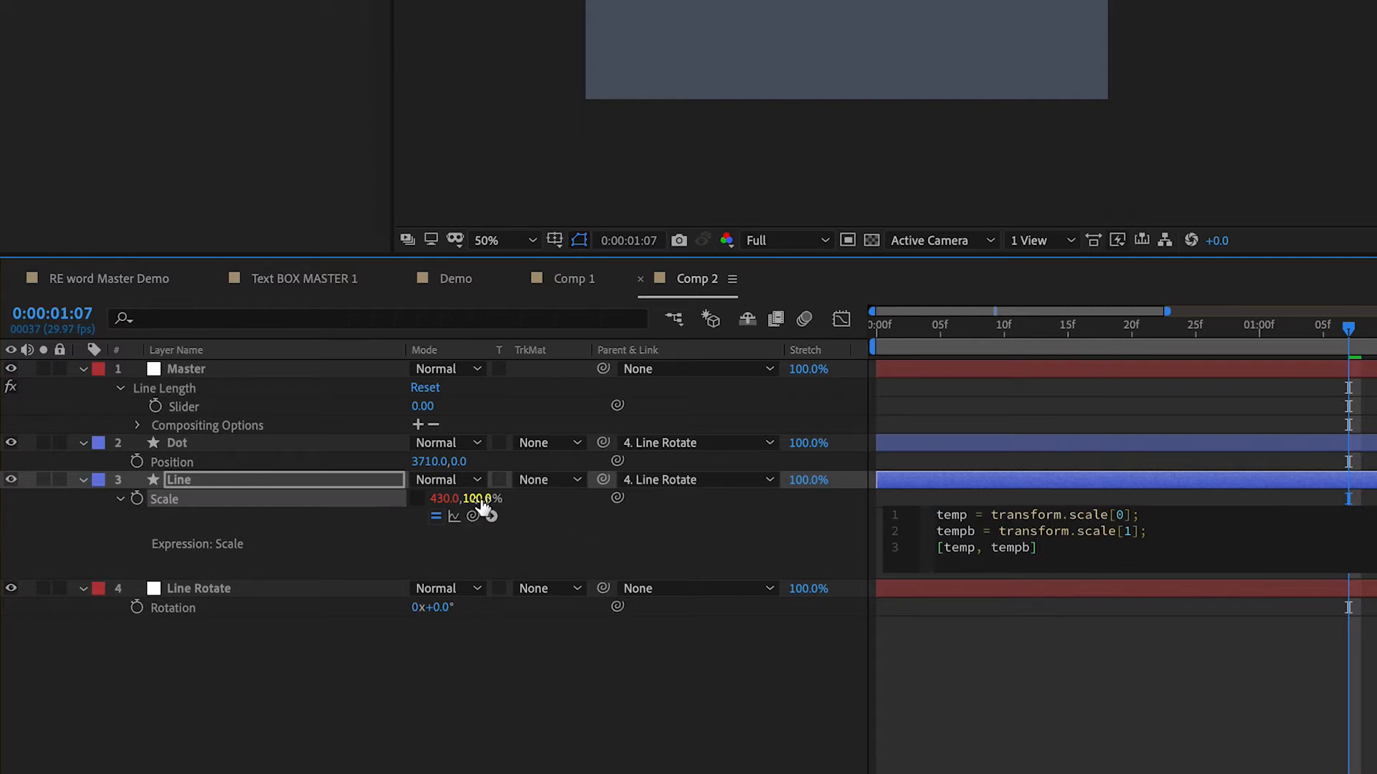
left_click(186, 368)
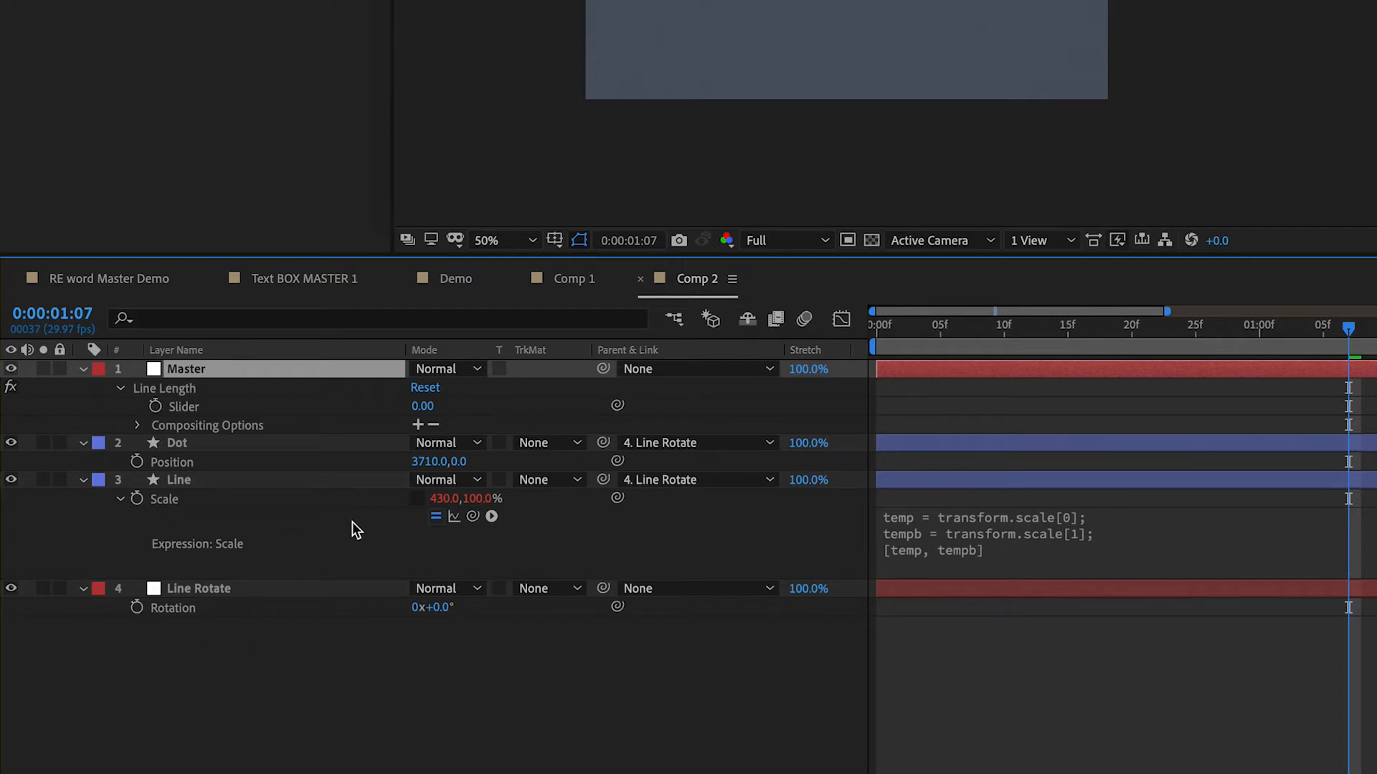
left_click(281, 719)
left_click(961, 545)
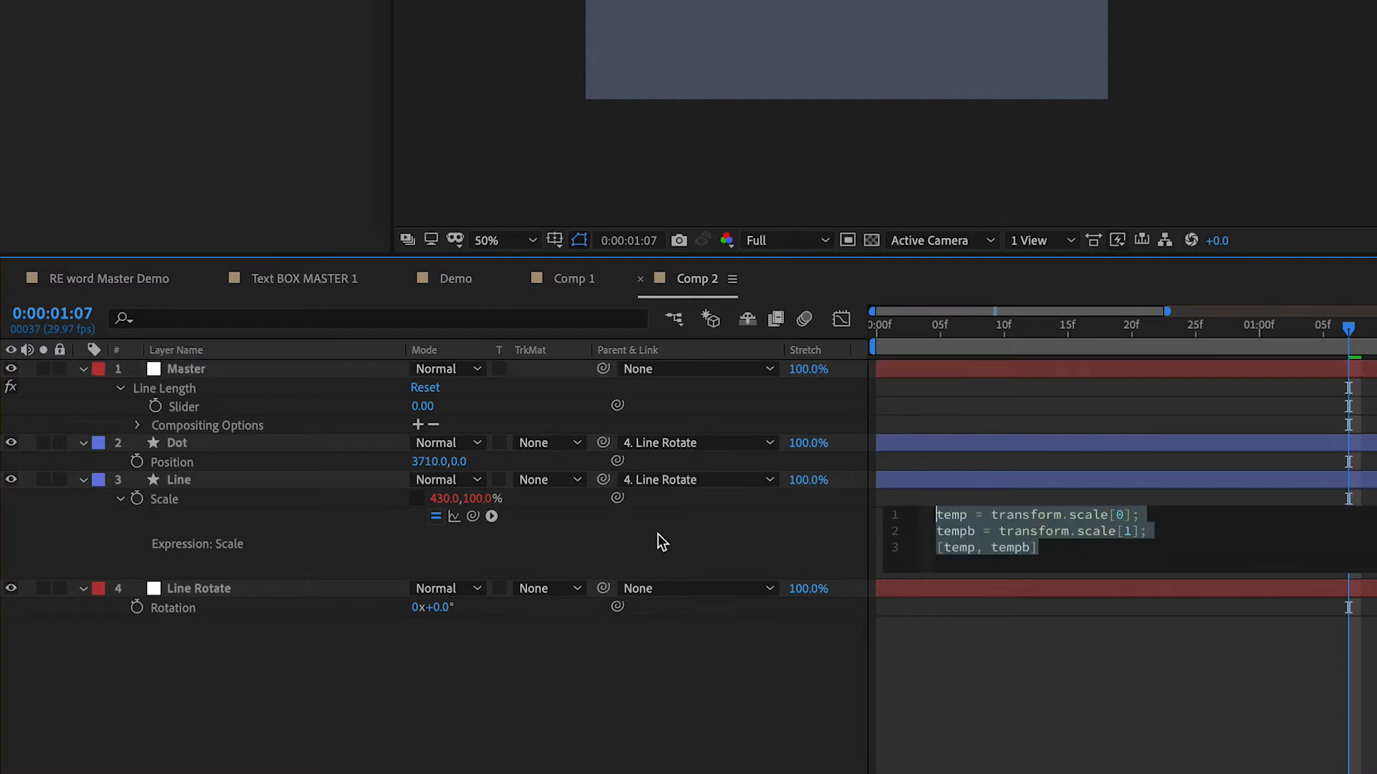
left_click(1182, 547)
left_click_drag(1156, 515, 1088, 515)
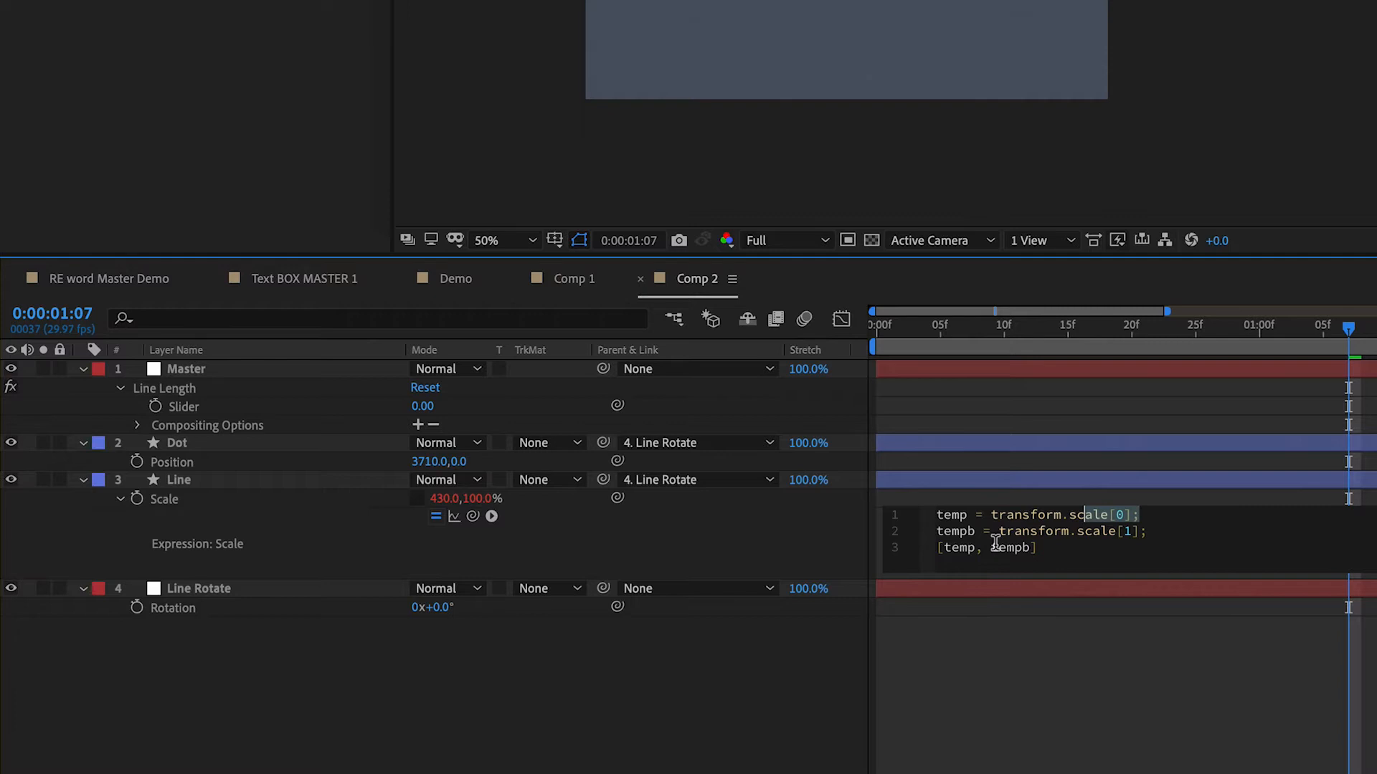
left_click(502, 511)
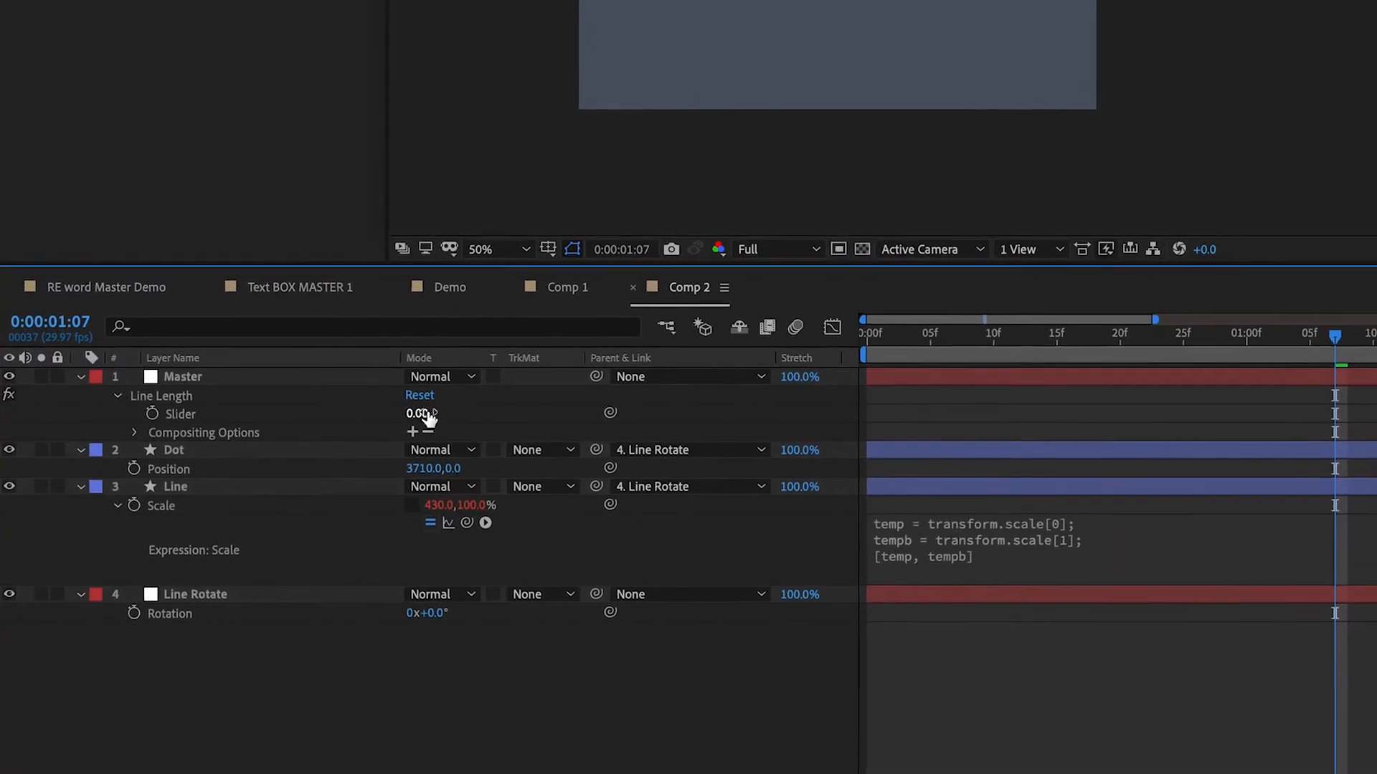
- Replace transform.scale[0] in the Line's Scale expression with a link to Master's Line Length slider, and set the slider to 52
left_click(1061, 518)
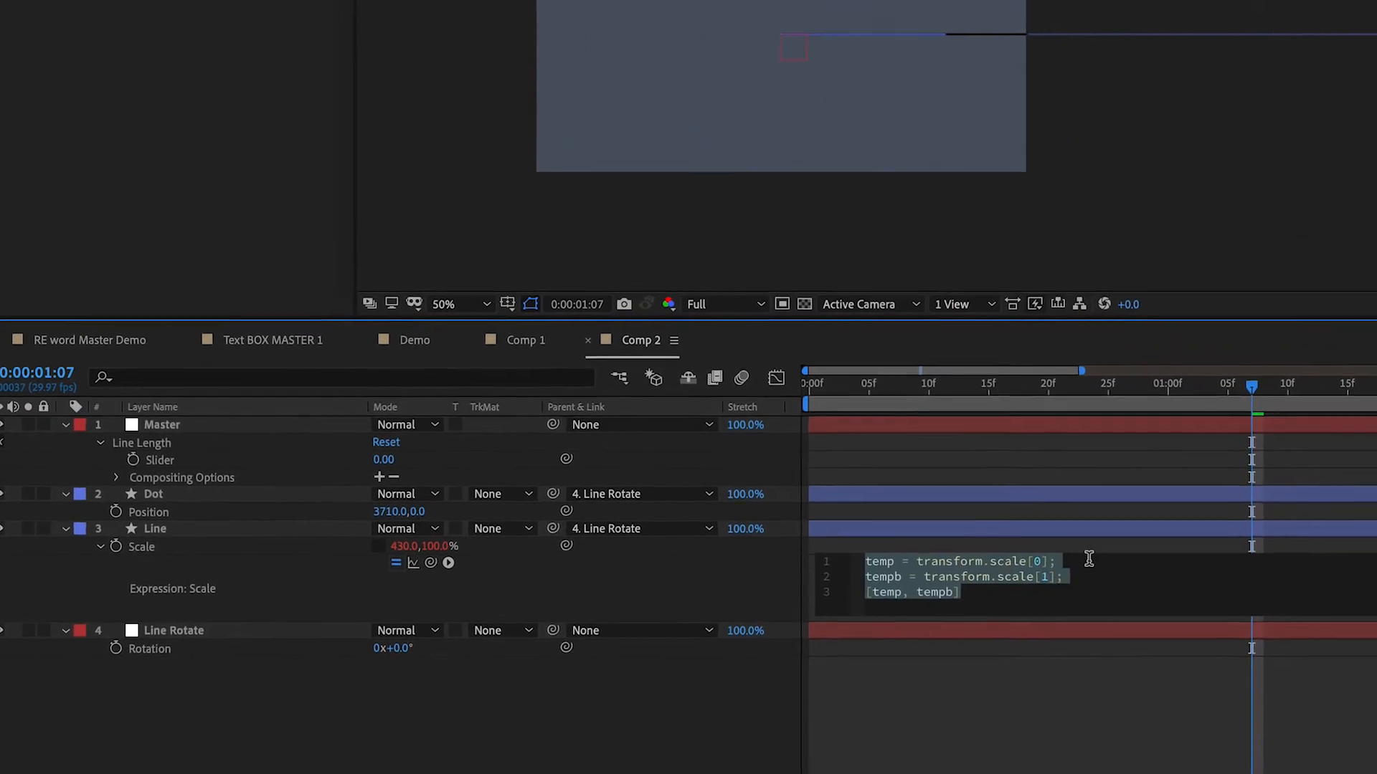
left_click_drag(1062, 562, 919, 560)
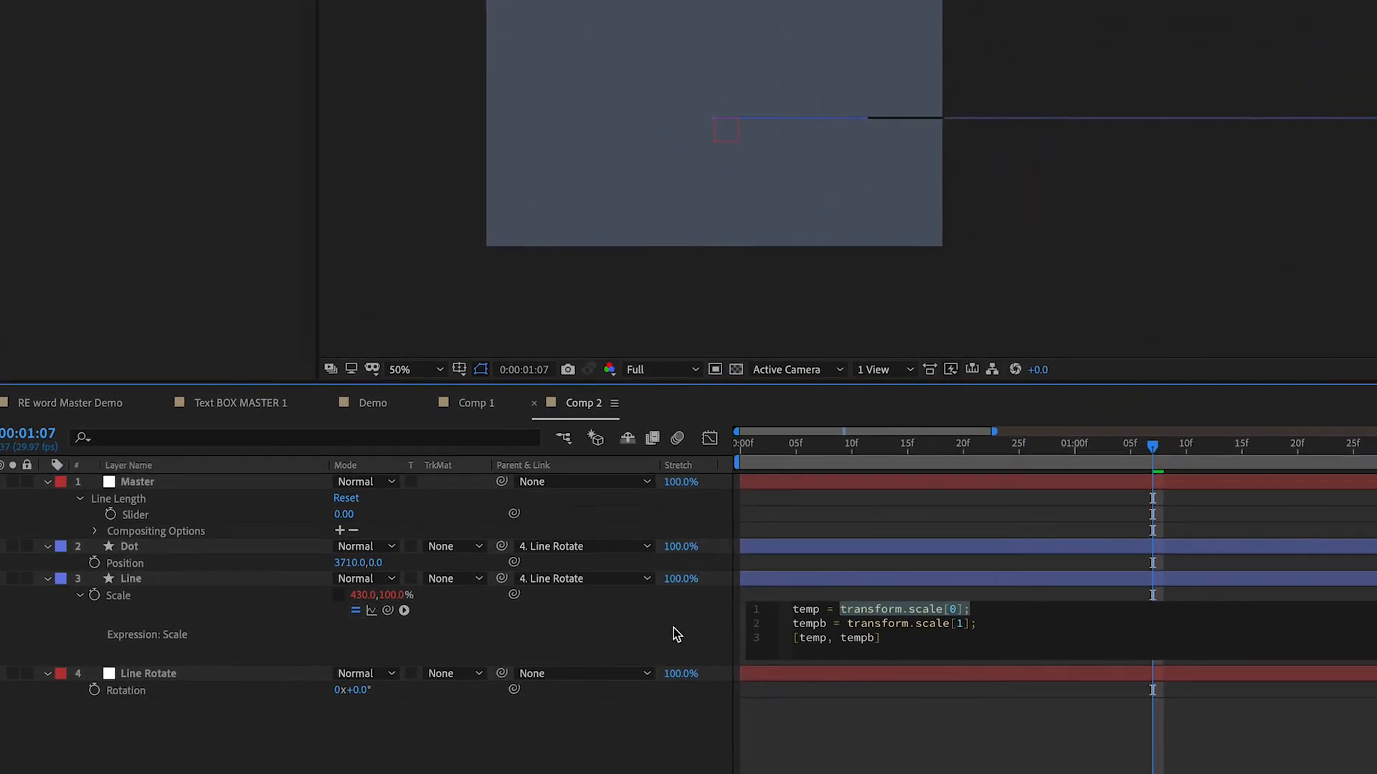
left_click_drag(515, 595, 147, 516)
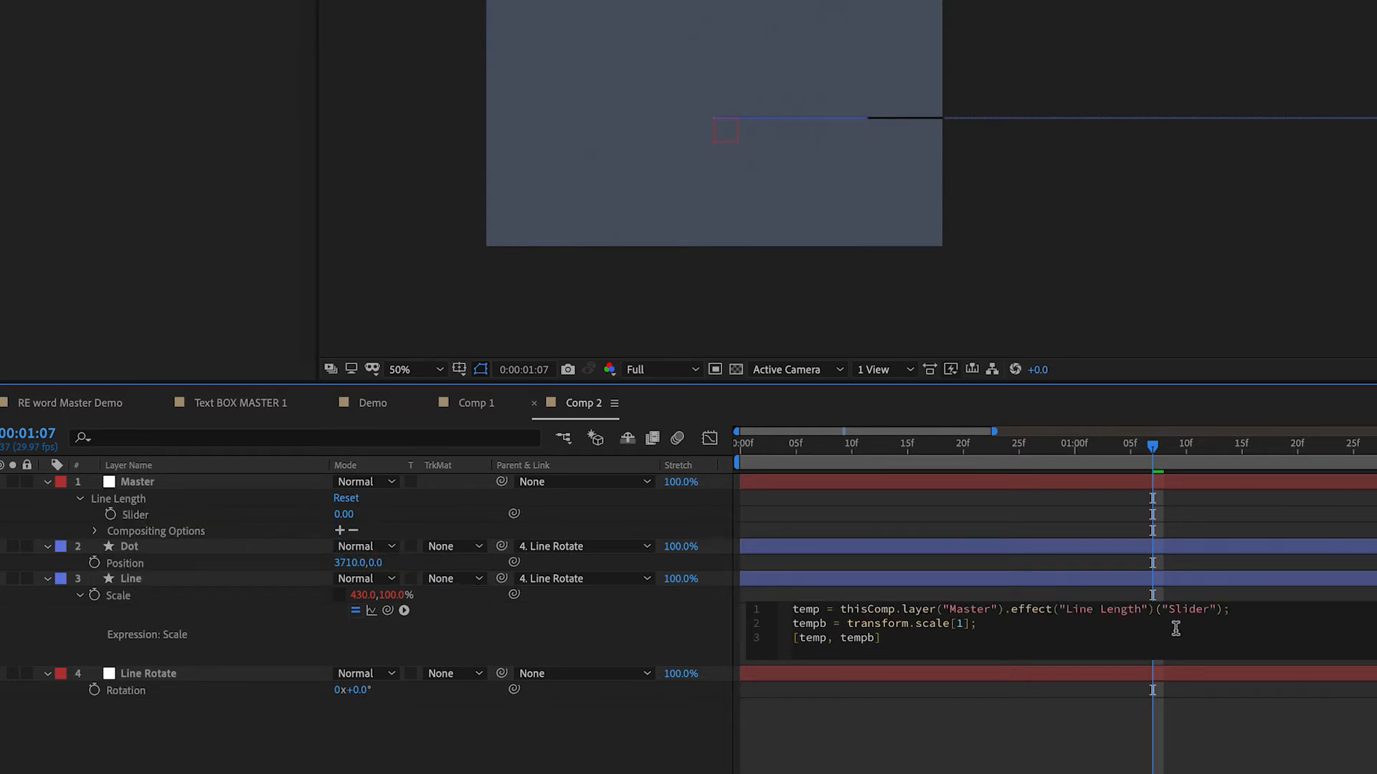
key("KP_Enter")
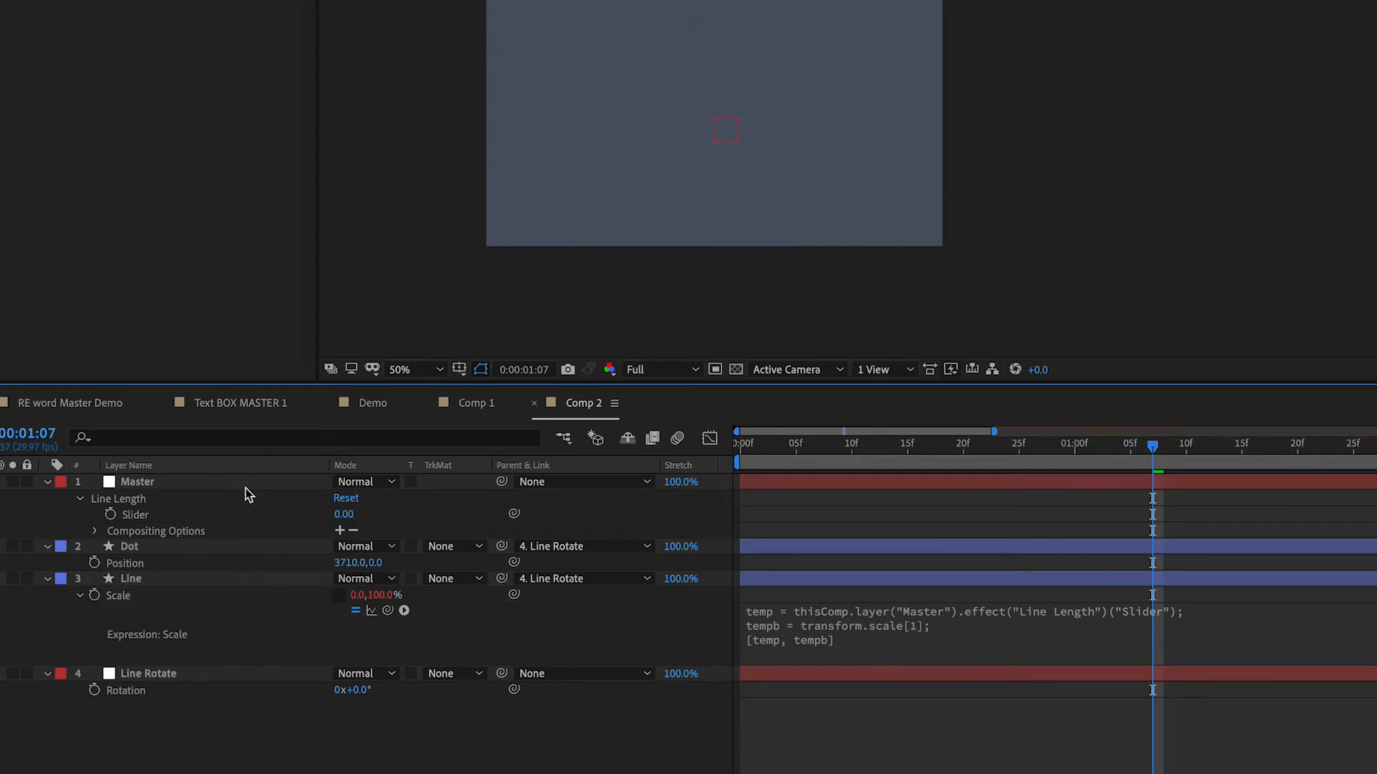
left_click_drag(343, 513, 389, 509)
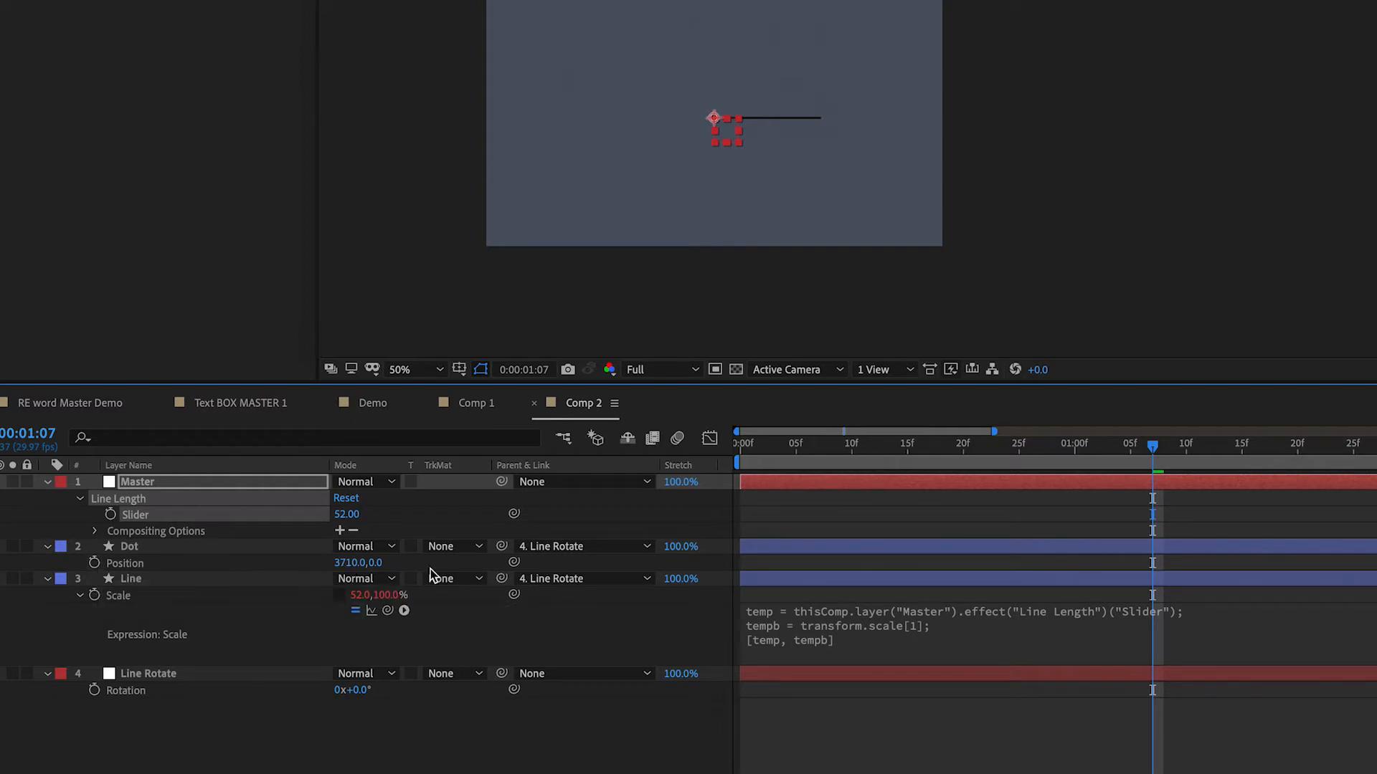
- Link the Dot's Position to its own horizontal value and duplicate the temp = transform.position[0]; line in the resulting expression
left_click_drag(513, 562, 349, 572)
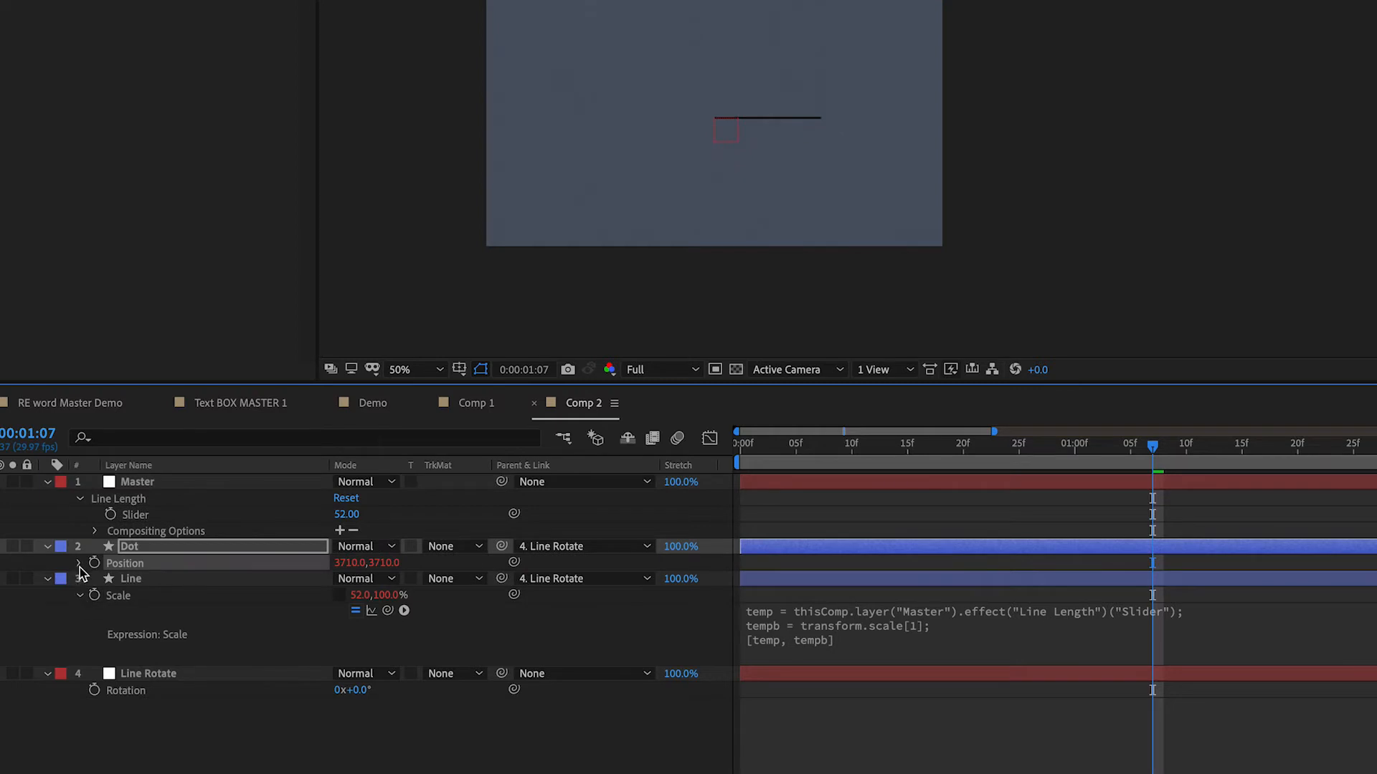
left_click(915, 578)
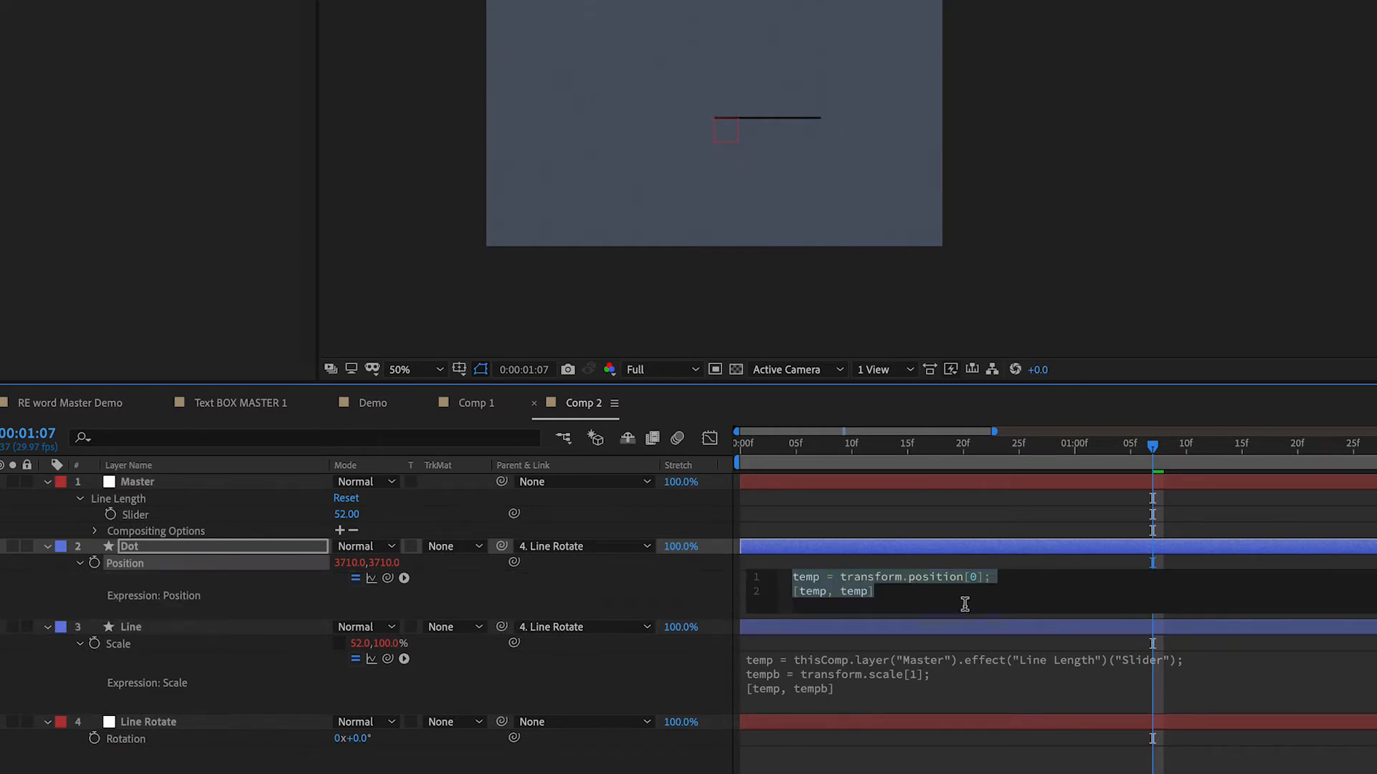
left_click(936, 605)
left_click_drag(1004, 577, 768, 577)
key("ctrl+c")
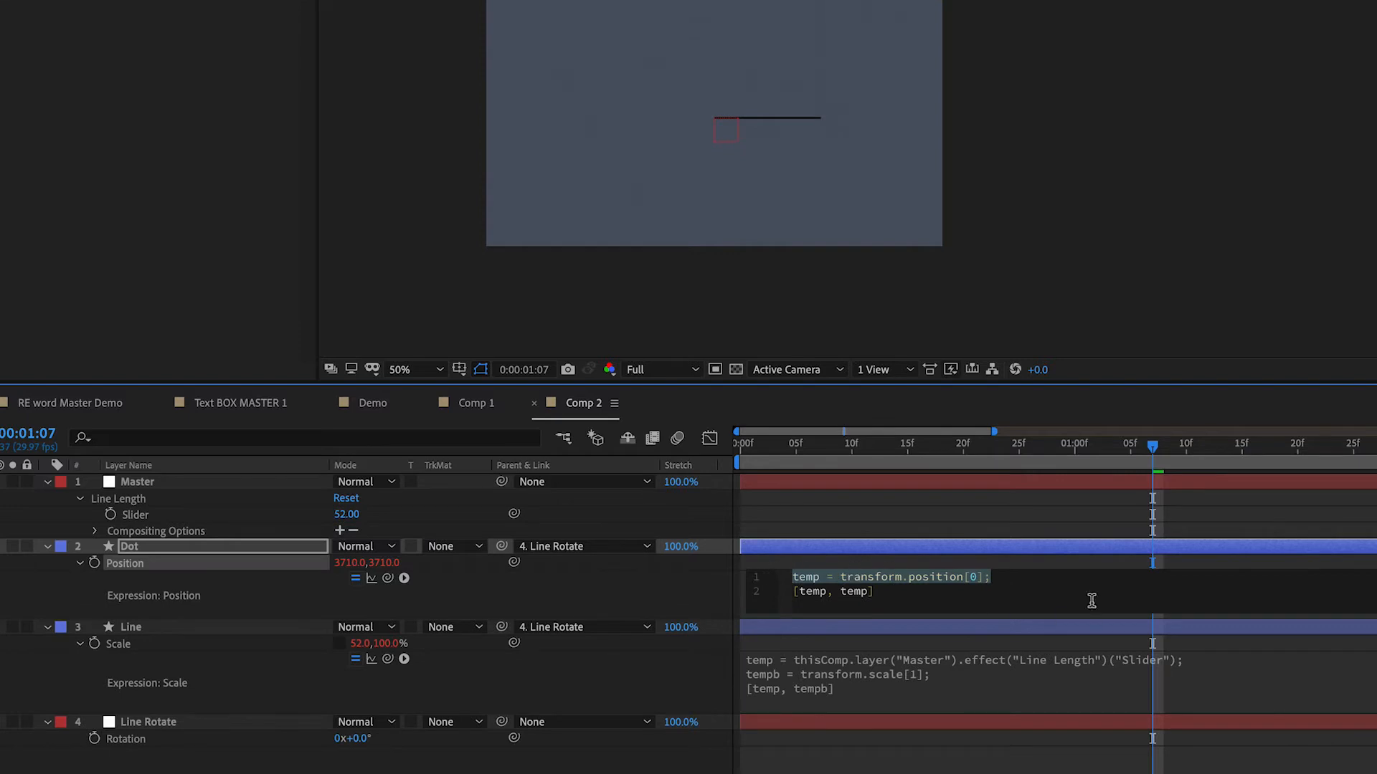
left_click(1018, 578)
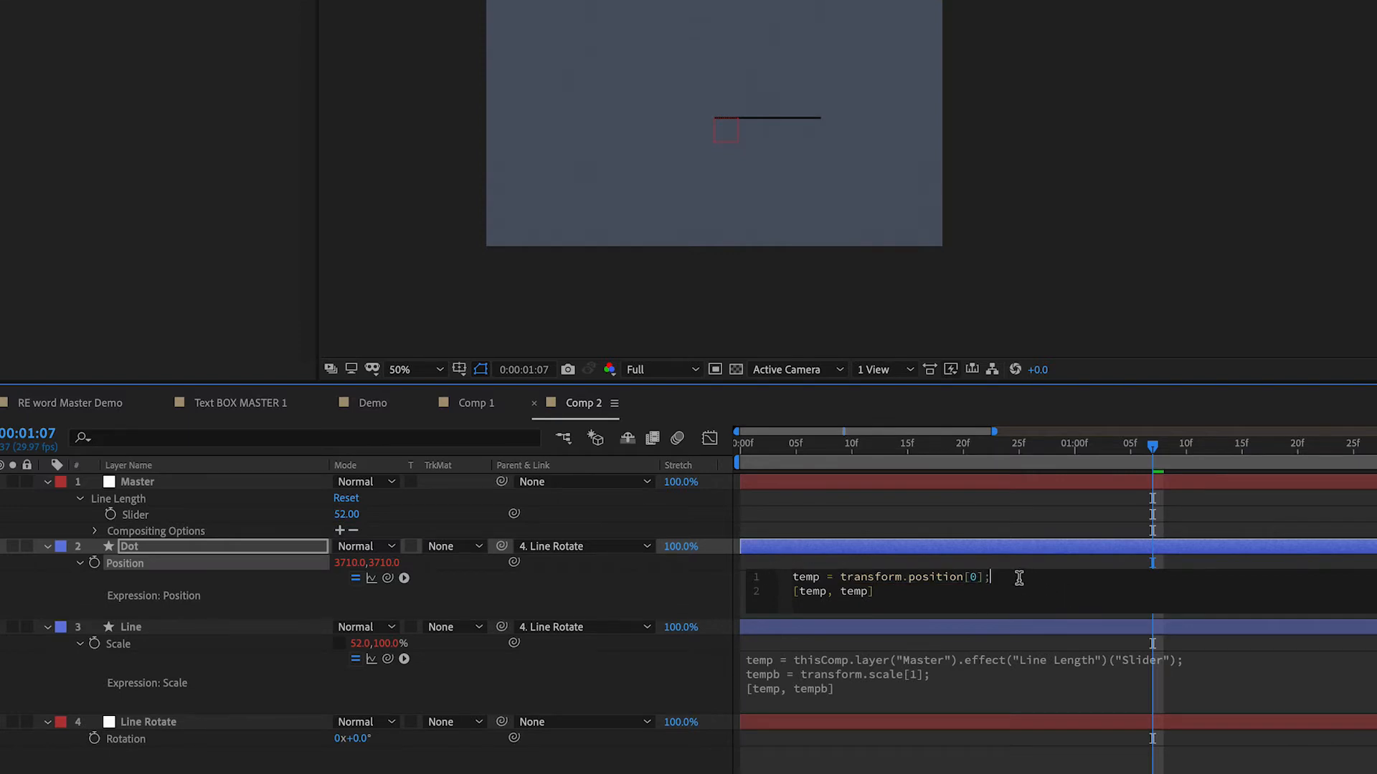
key("Return")
key("ctrl+v")
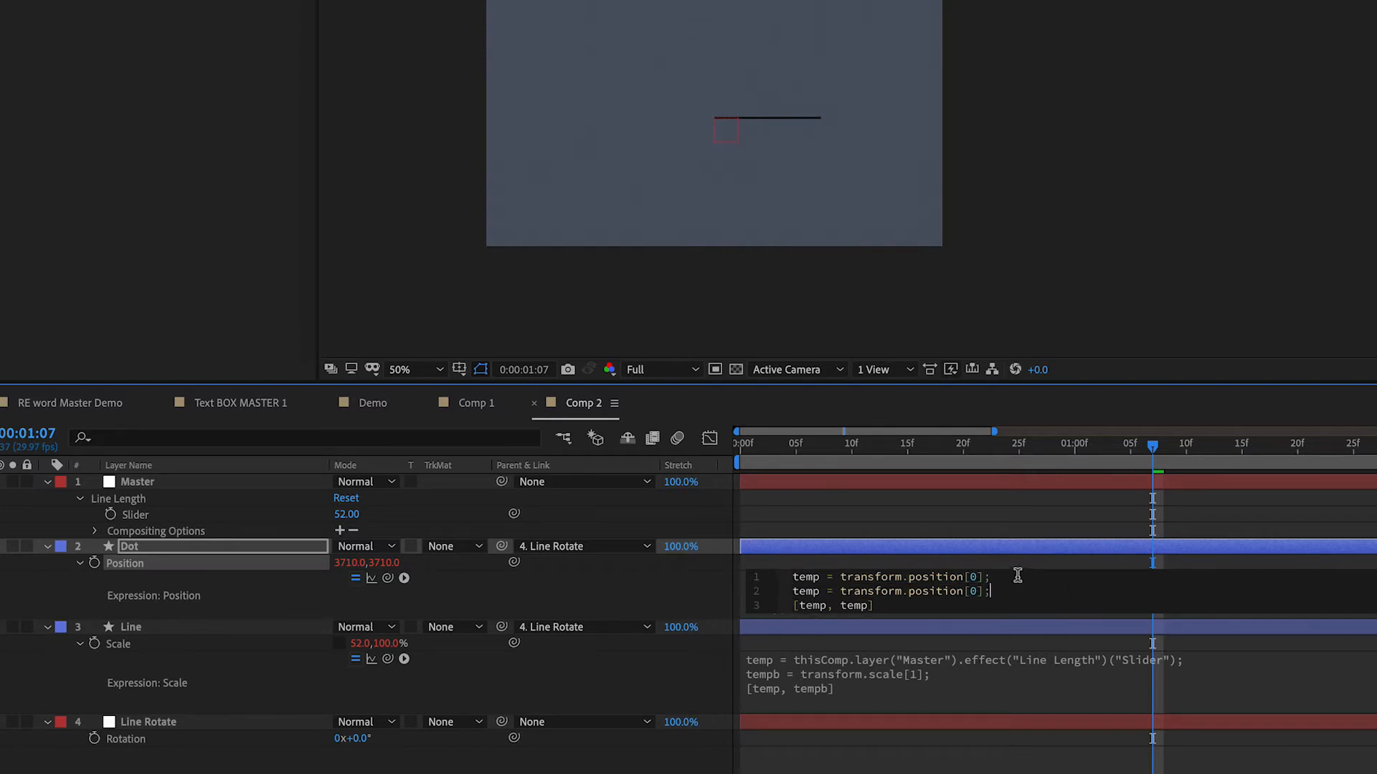
- Rename the second variable in the Dot's Position expression to tempb, point it to transform.position[1], and return [temp, tempb]
left_click(820, 591)
type("b")
type("b")
key("Escape")
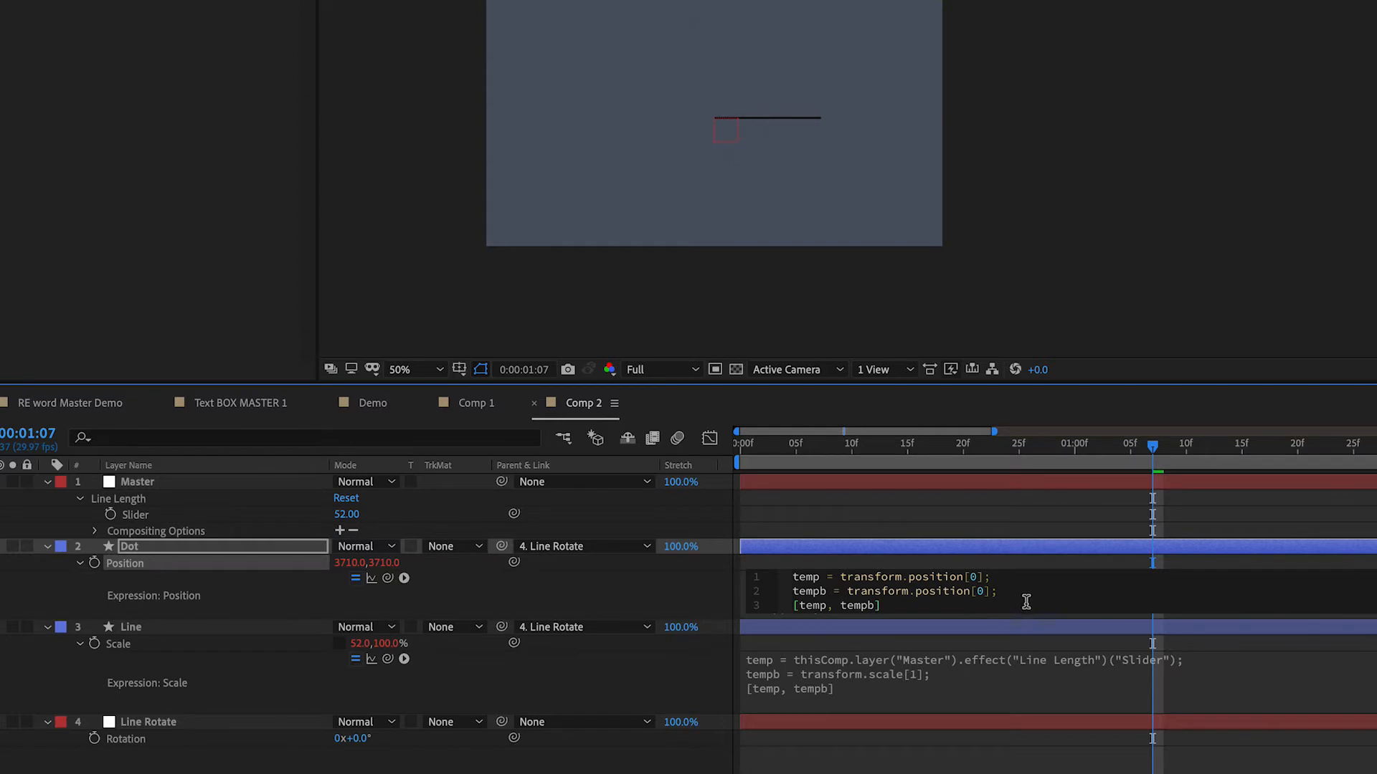
left_click_drag(1031, 615, 1031, 643)
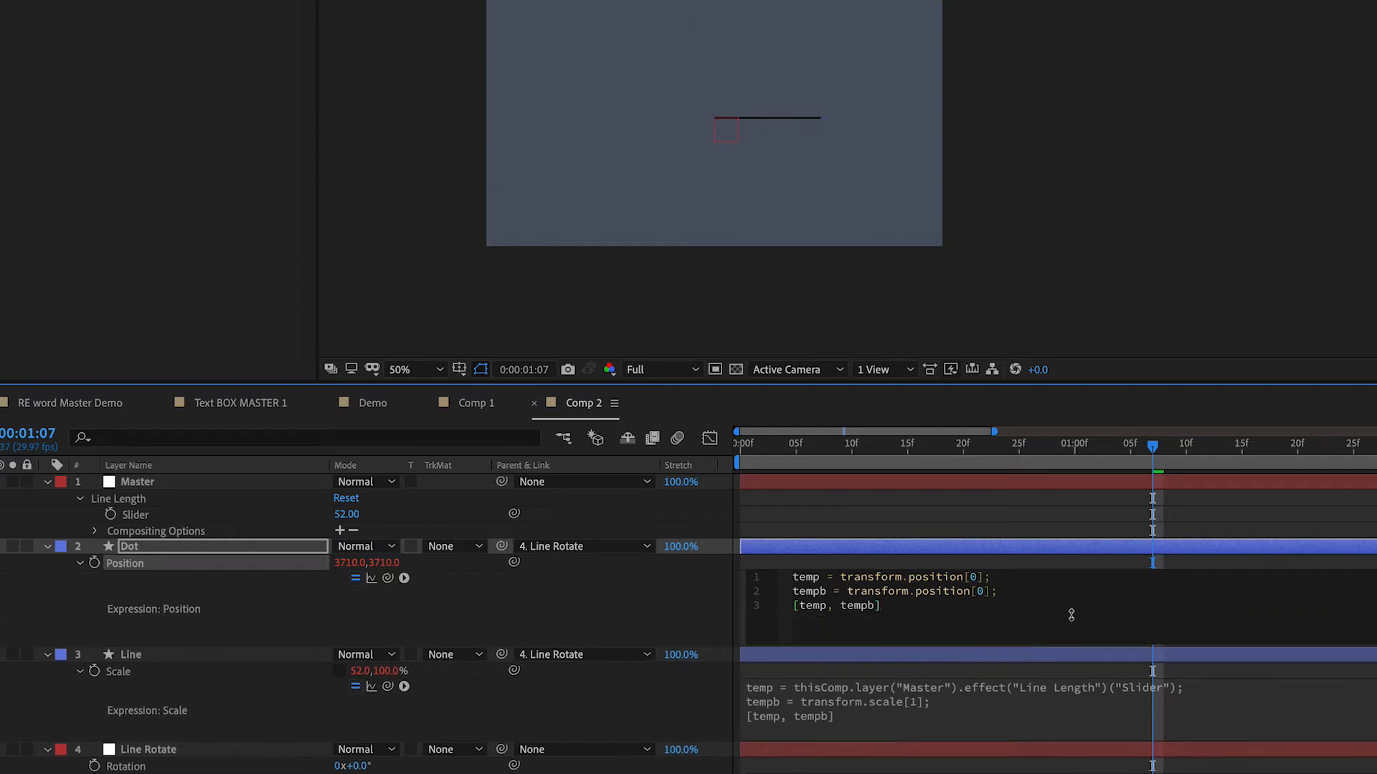
double_click(979, 590)
- Replace transform.position[0] on the temp line of the Dot's Position expression with an empty linear() function
left_click_drag(841, 578, 982, 576)
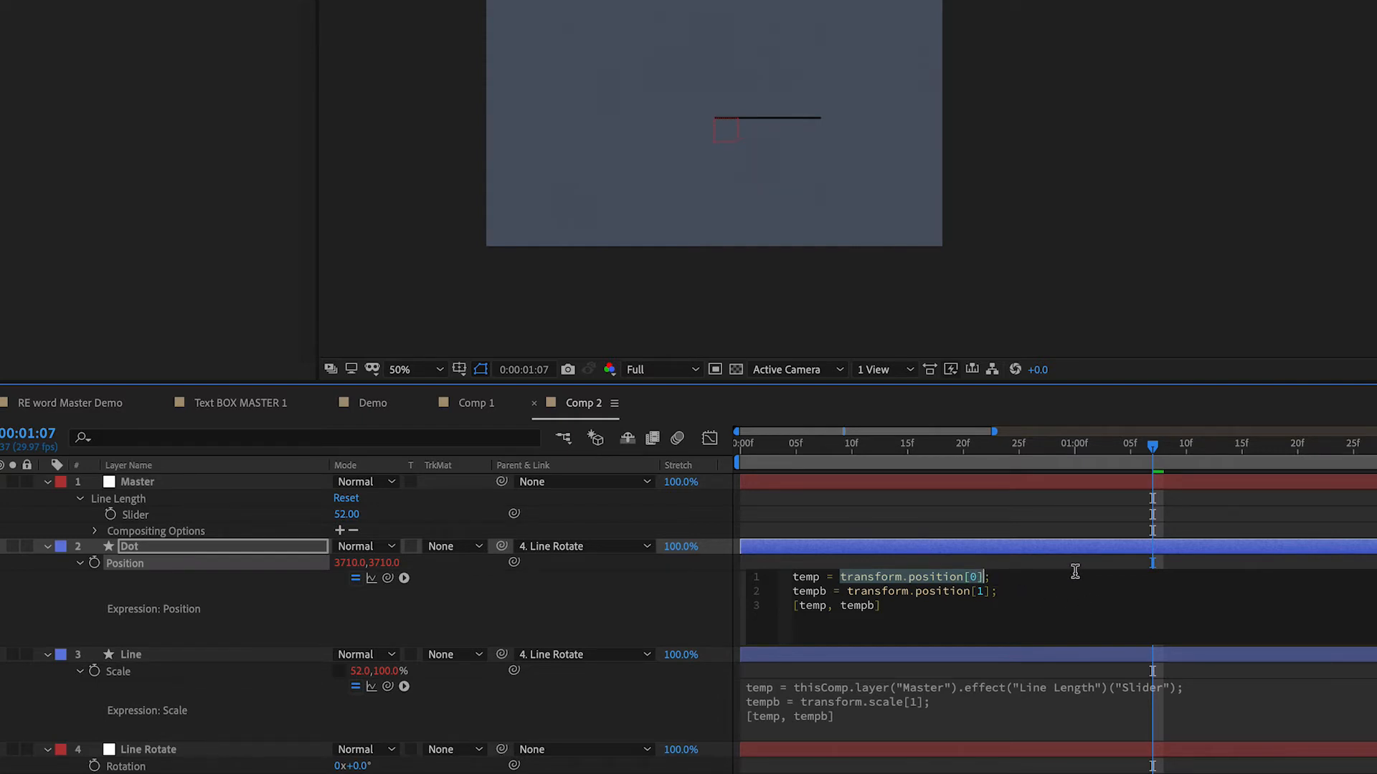
type("line")
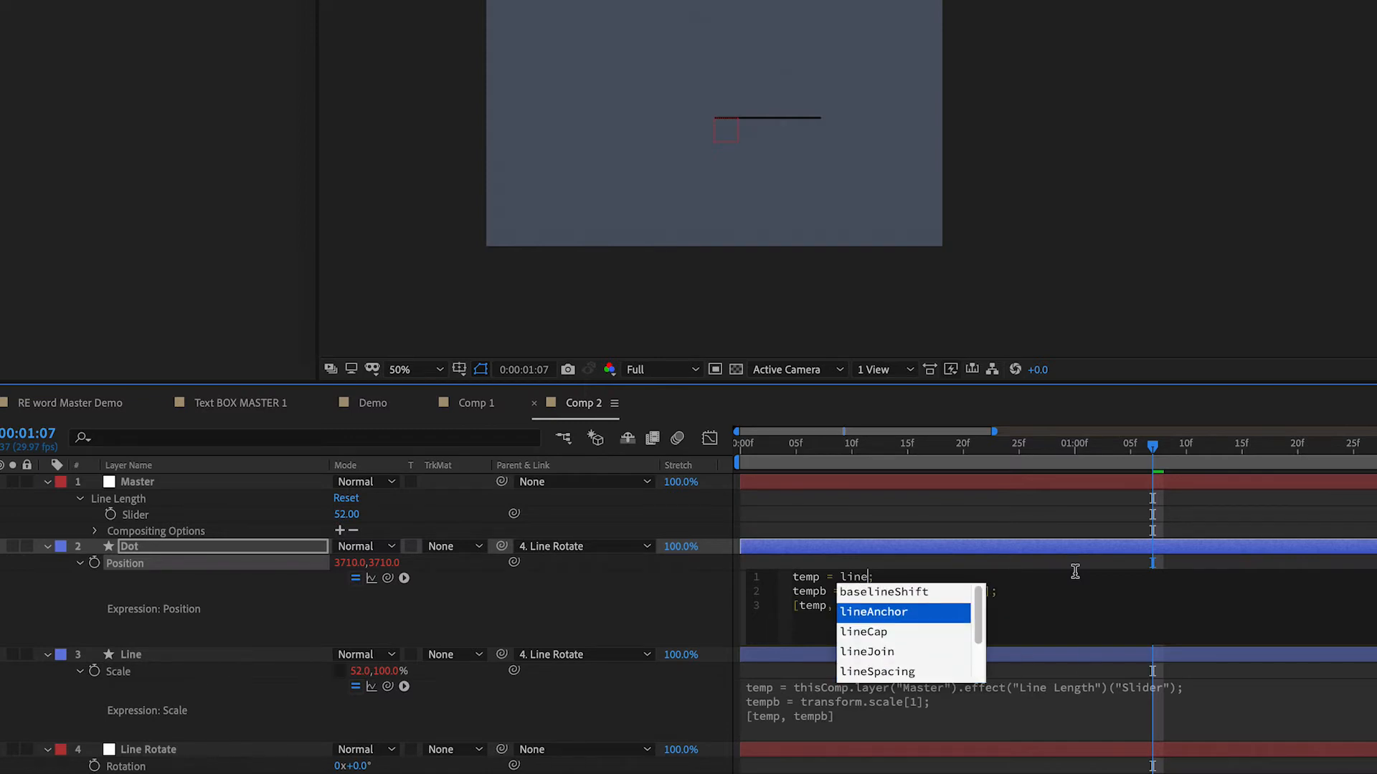
type("a")
key("Down")
key("Return")
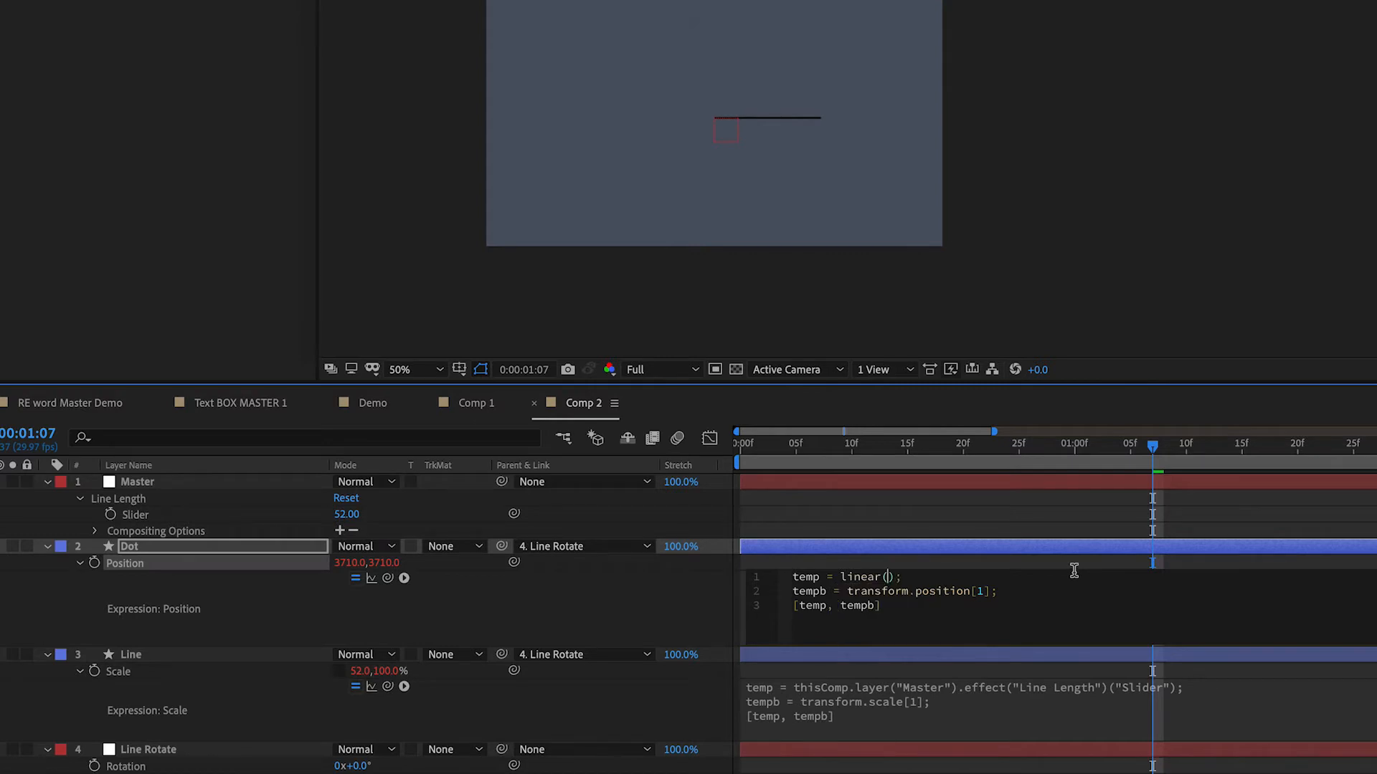
- Add a first line to the Dot's Position expression declaring variable l, linked to Master's Line Length slider
left_click(934, 575)
key("Return")
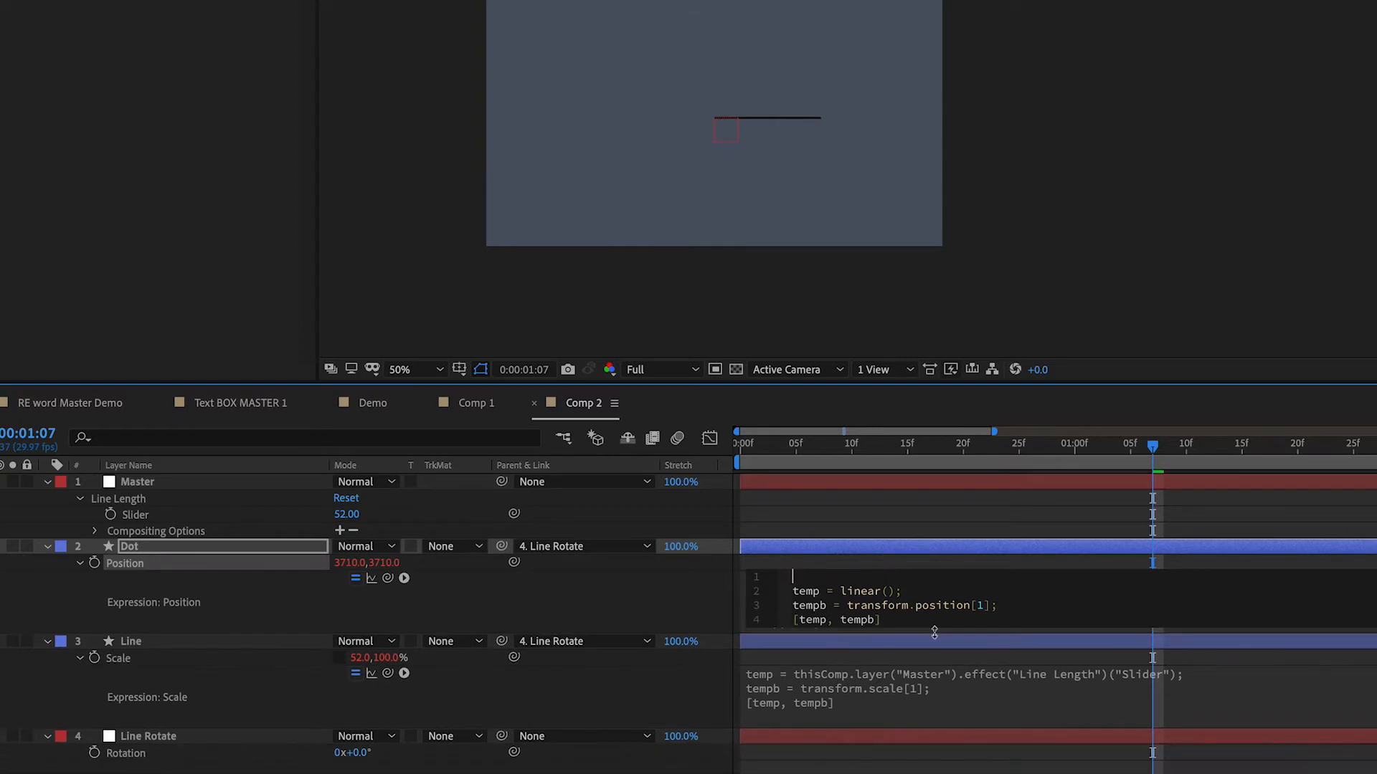
key("Up")
type("var")
left_click_drag(513, 564, 150, 523)
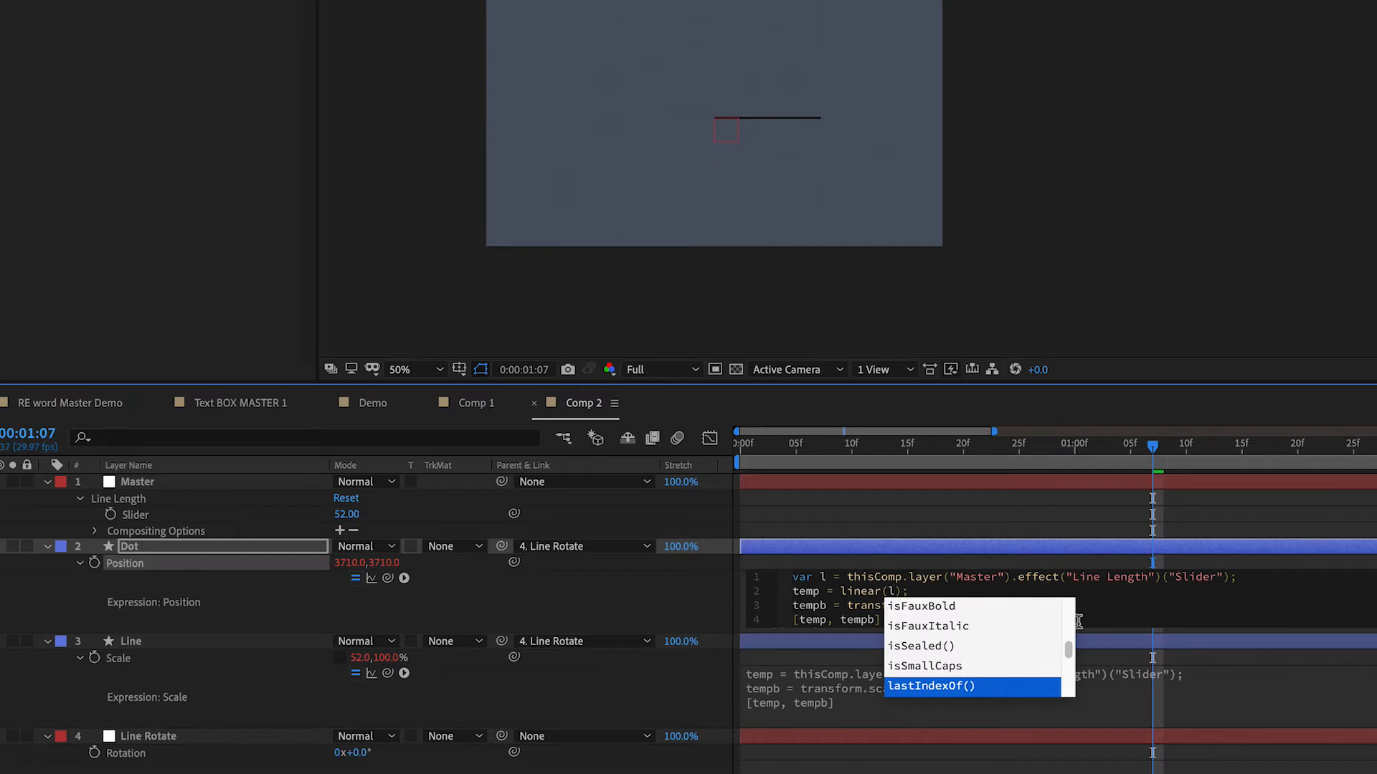
- Complete the function as linear(l,0,430,0,3710) and apply the Dot's Position expression
type(",0,430,03710")
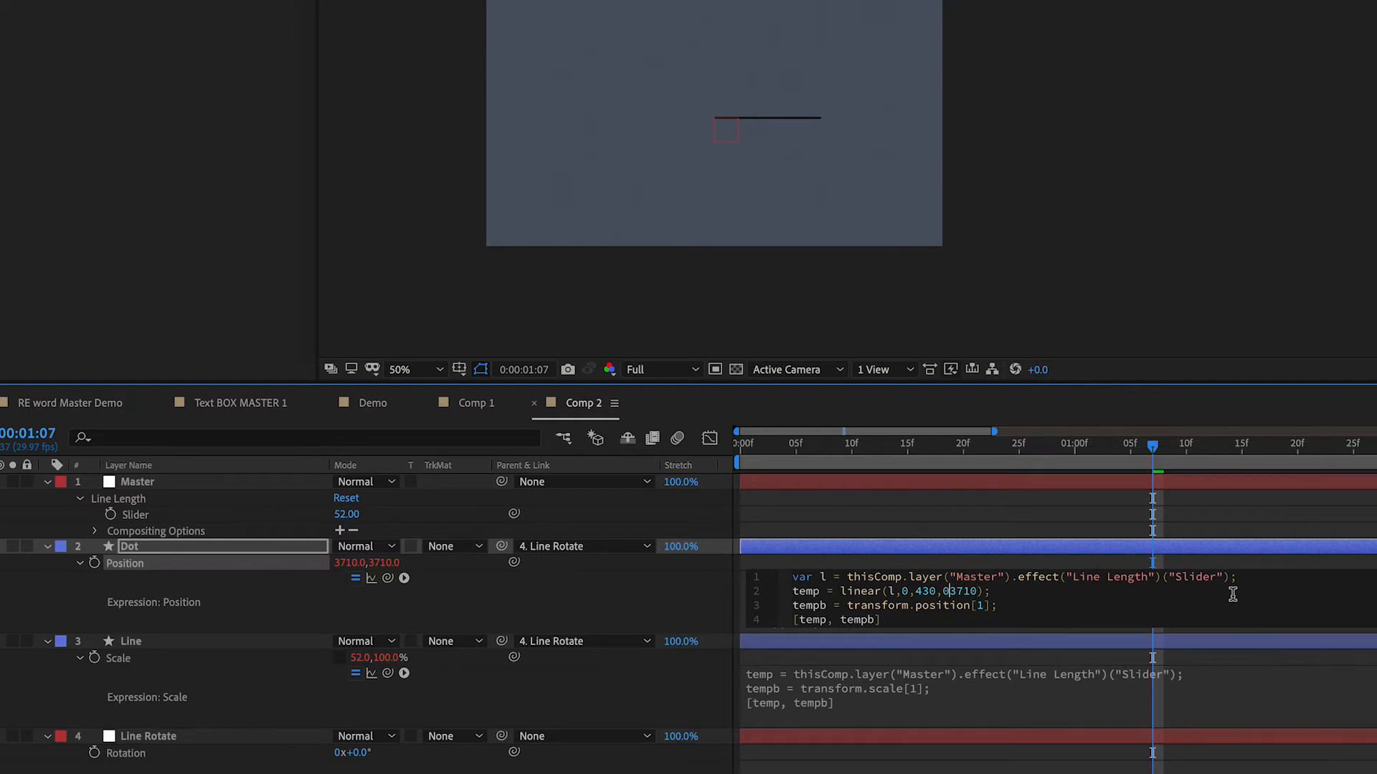
type(",")
key("KP_Enter")
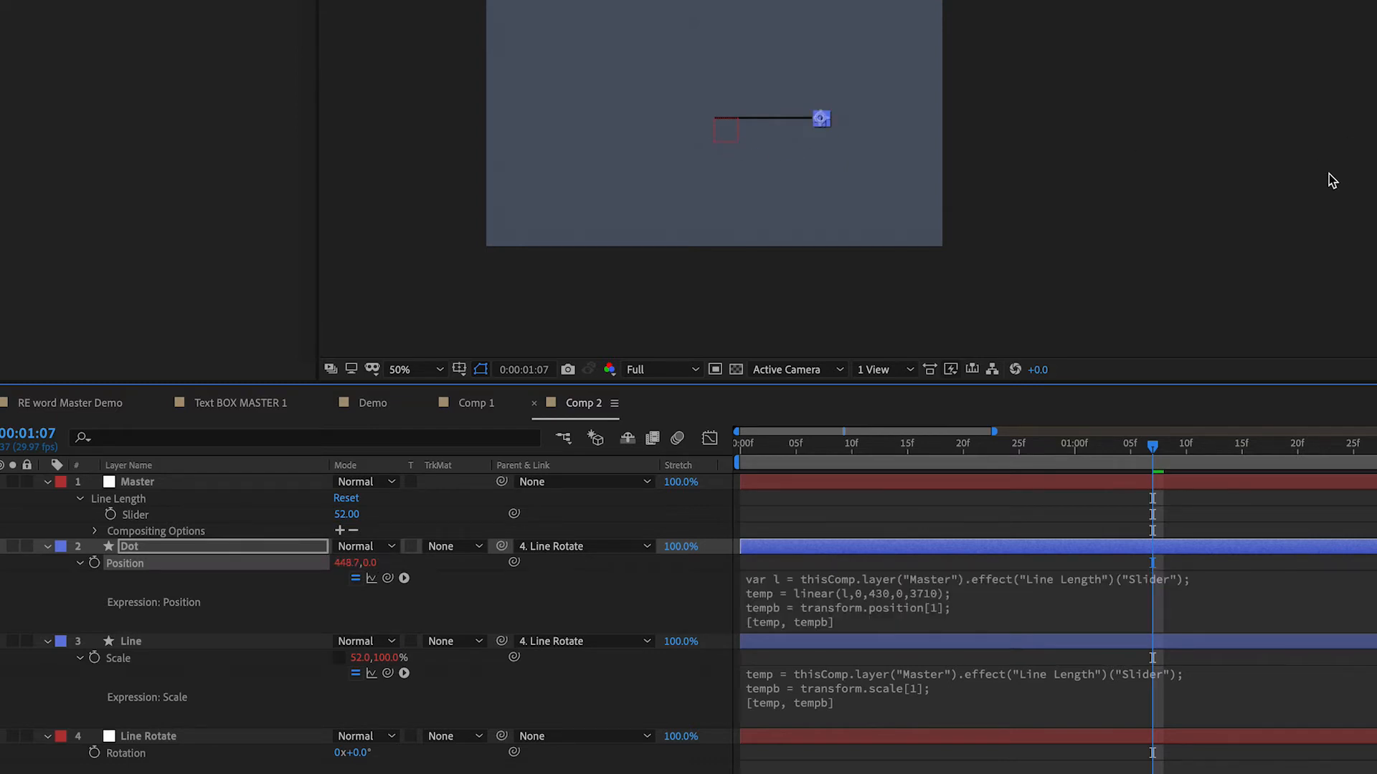
- Test Master's Line Length slider at 29, preview the animation from the start, and move to frame 23
left_click(134, 484)
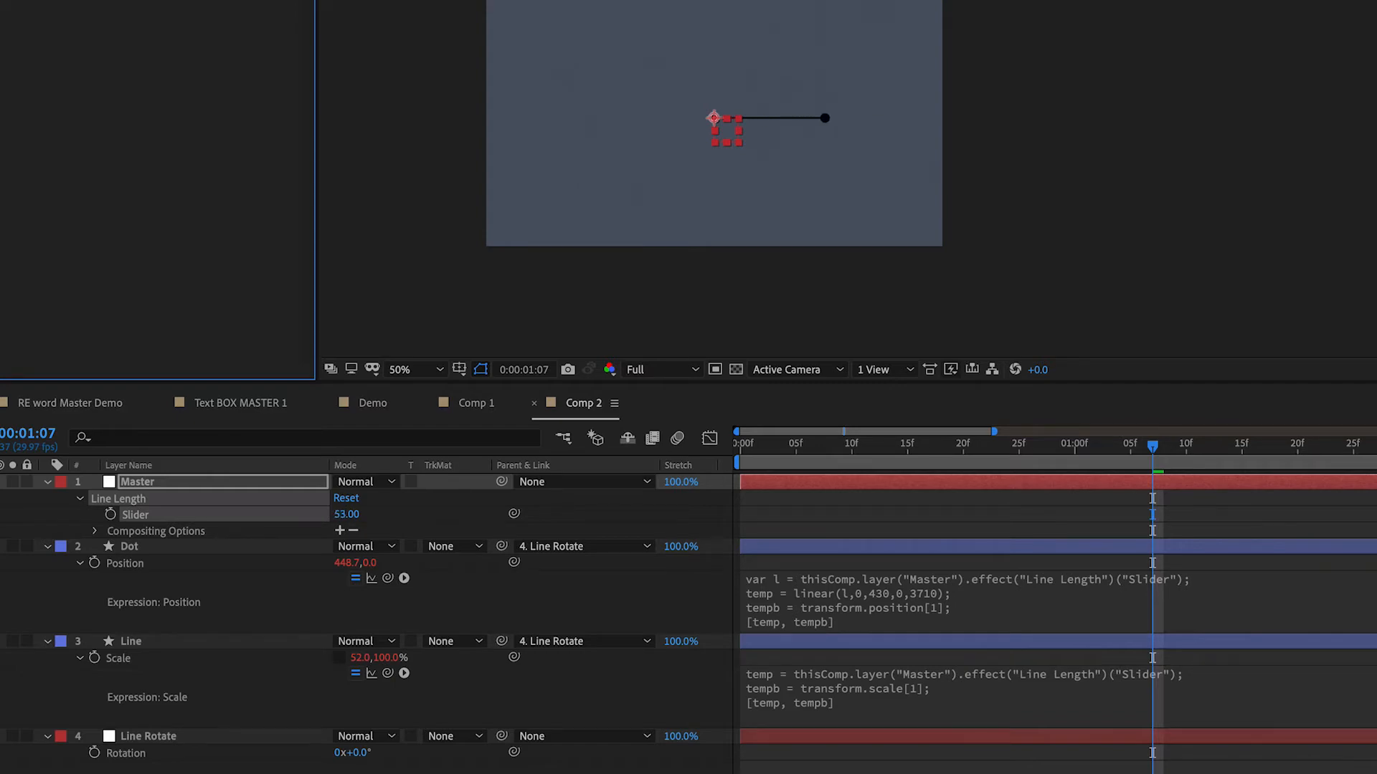
left_click_drag(347, 514, 338, 515)
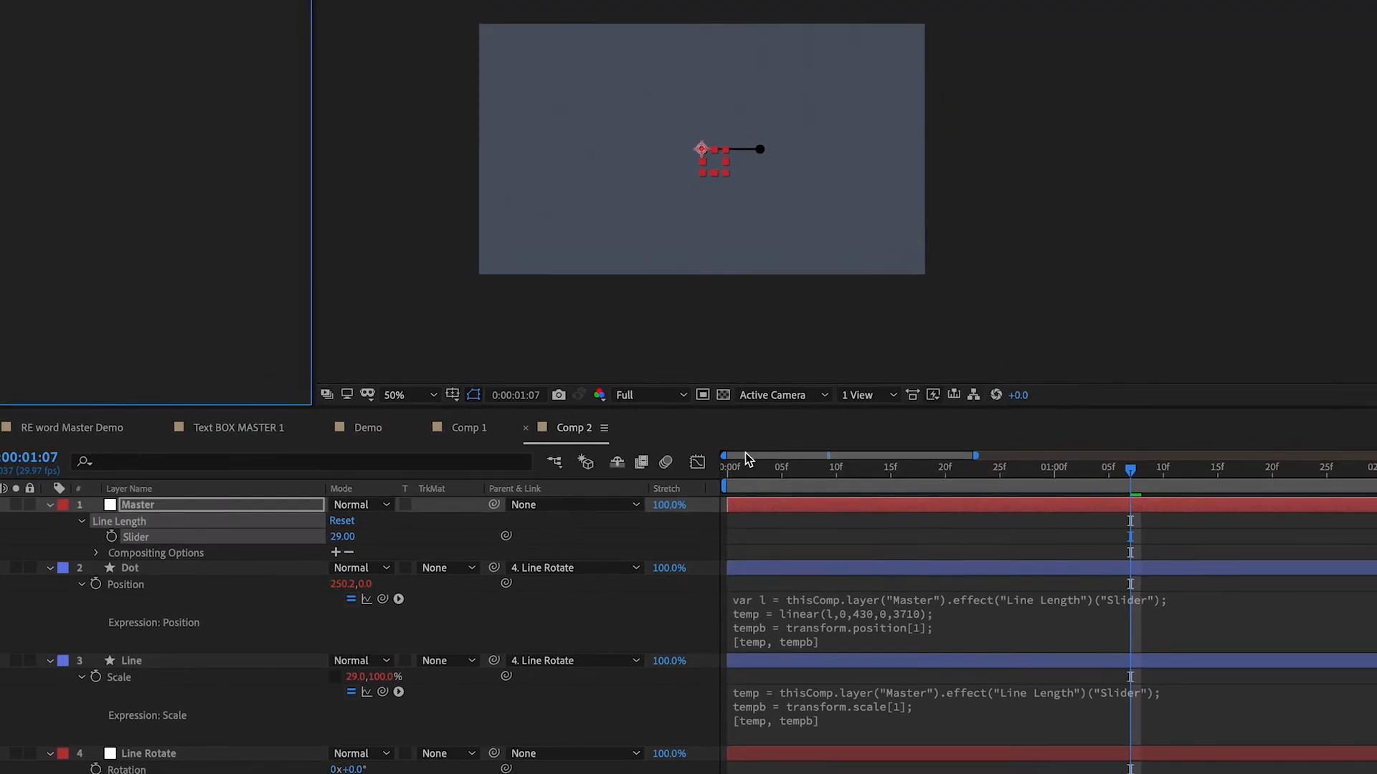
key("super+shift+h")
left_click_drag(734, 491, 689, 492)
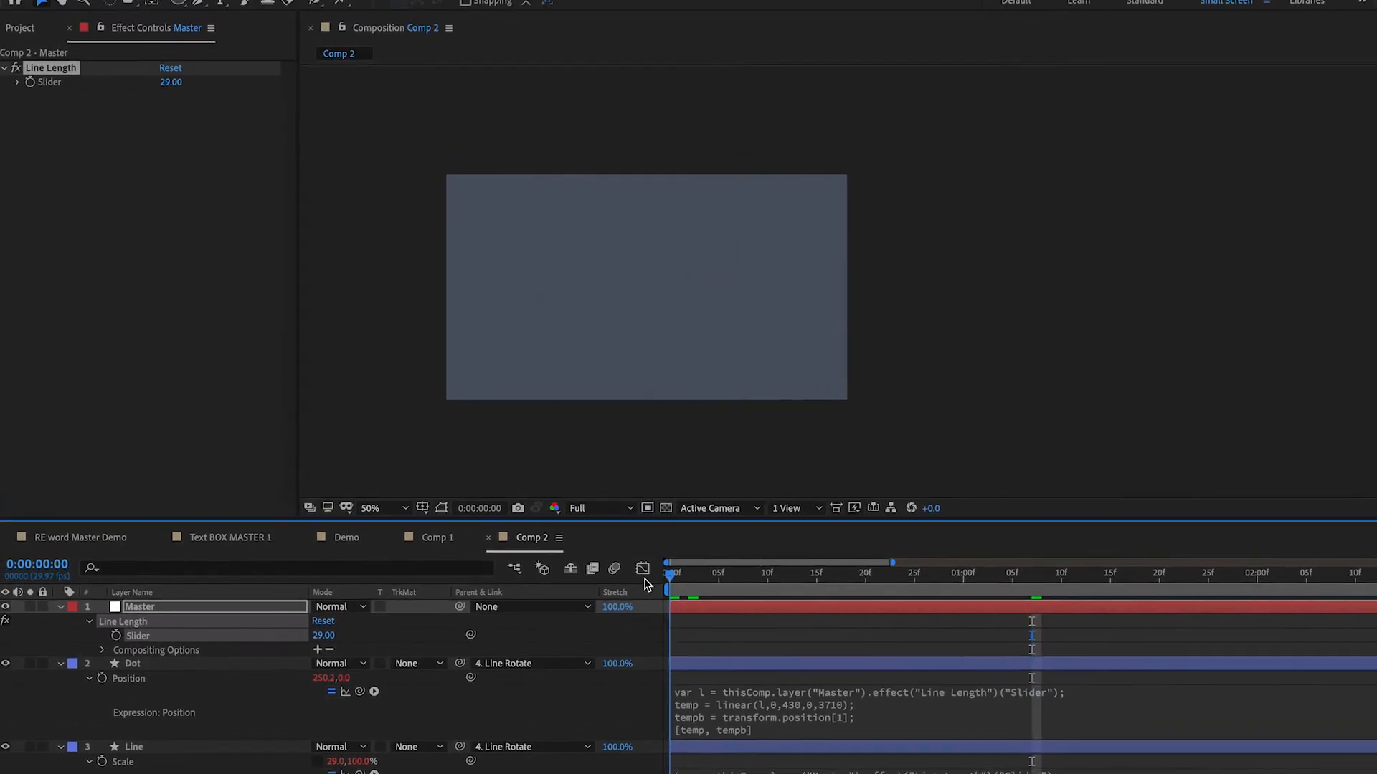
key("space")
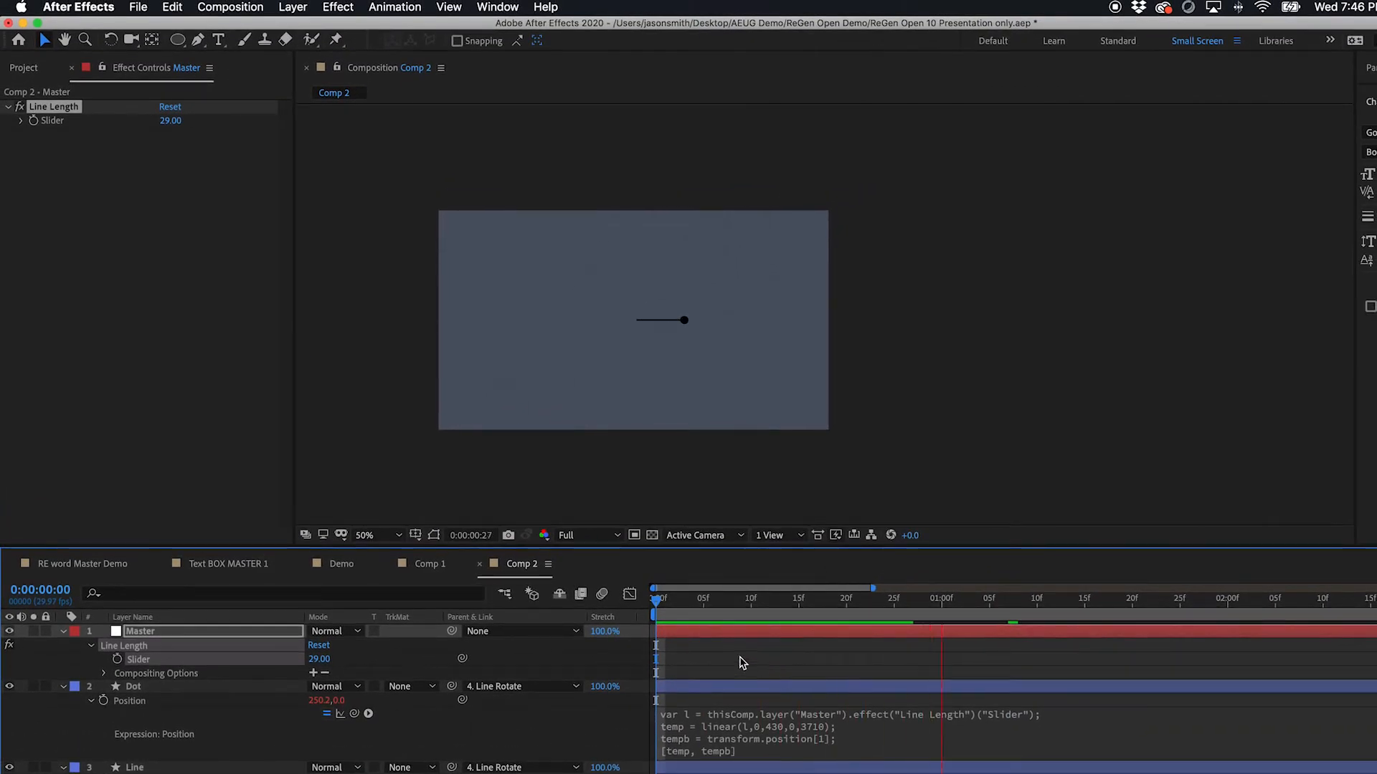
left_click_drag(655, 609, 875, 606)
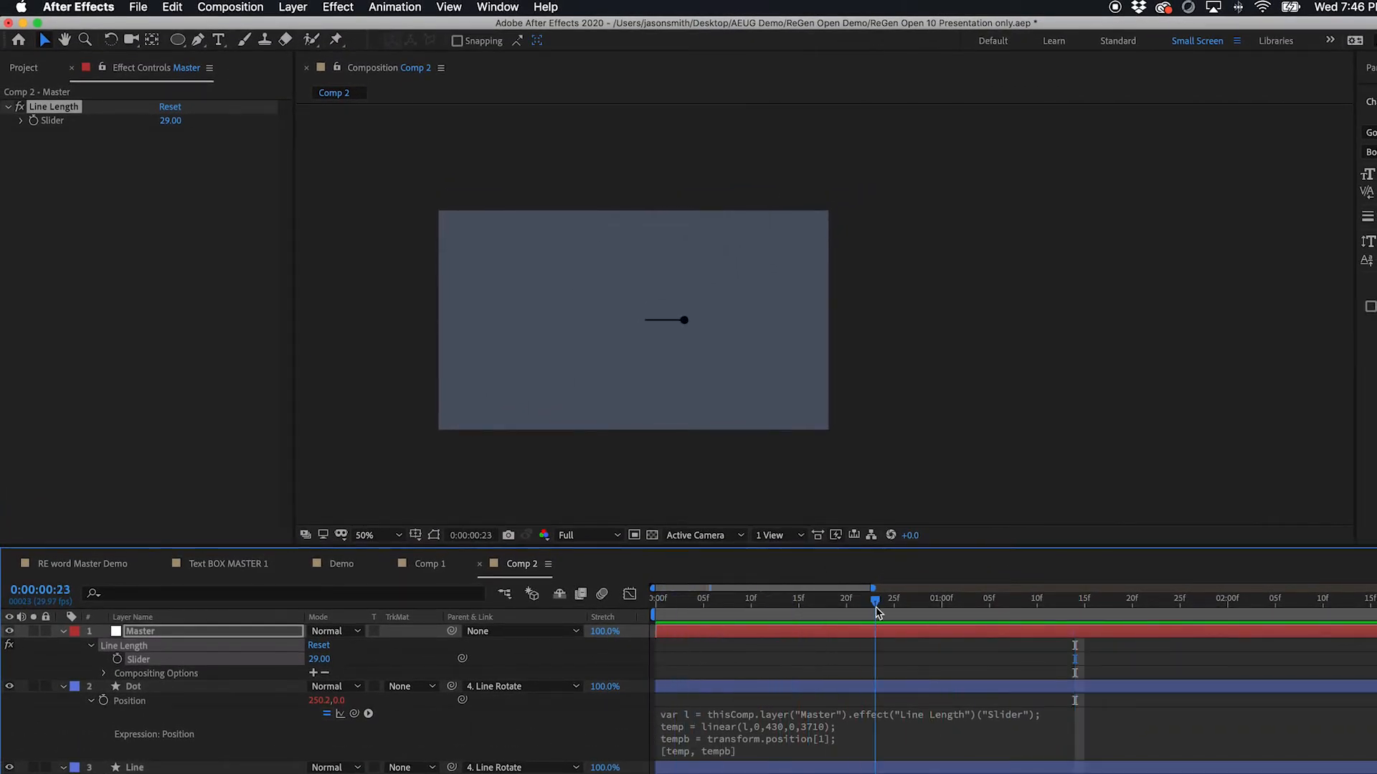
- Test Master's Line Length slider at 96 and play the animation again from the first frame
left_click_drag(170, 121, 226, 132)
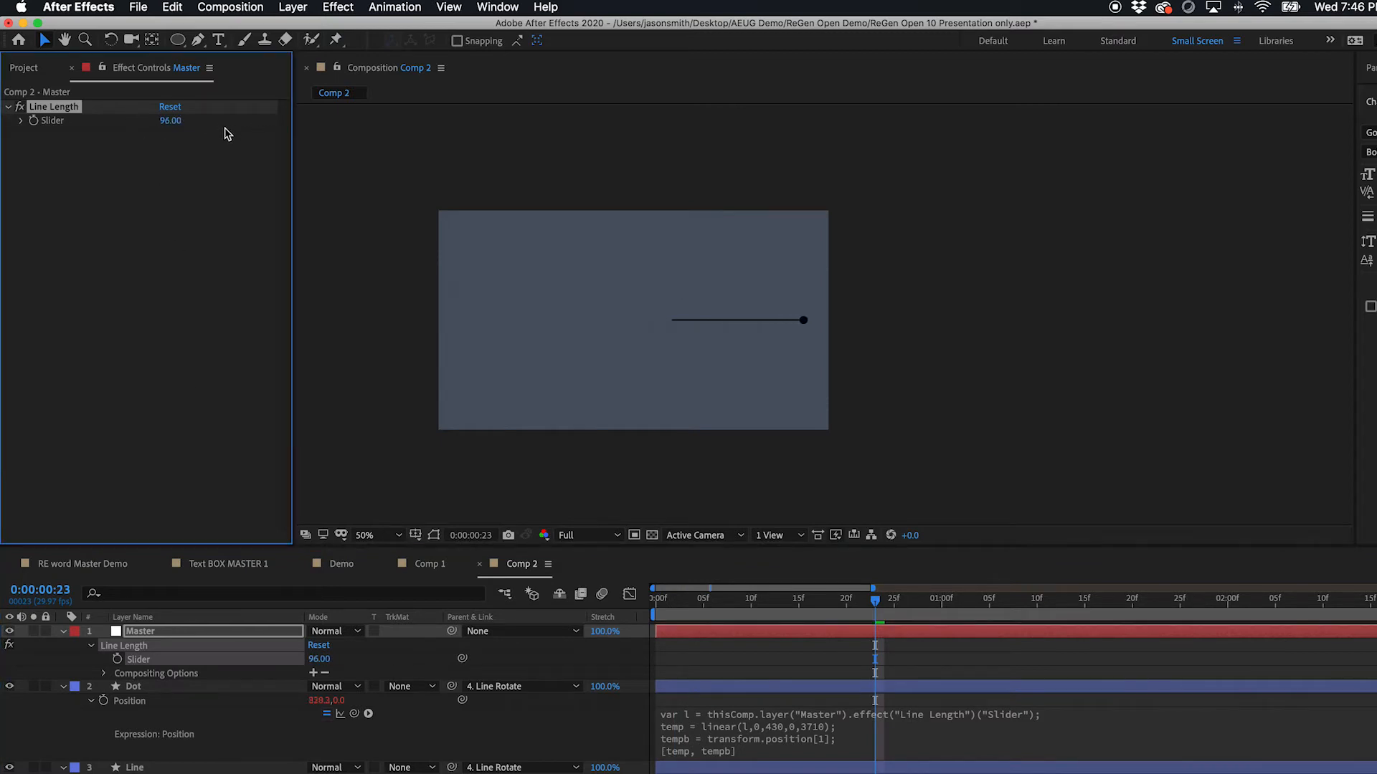
key("space")
left_click_drag(694, 601, 606, 602)
key("space")
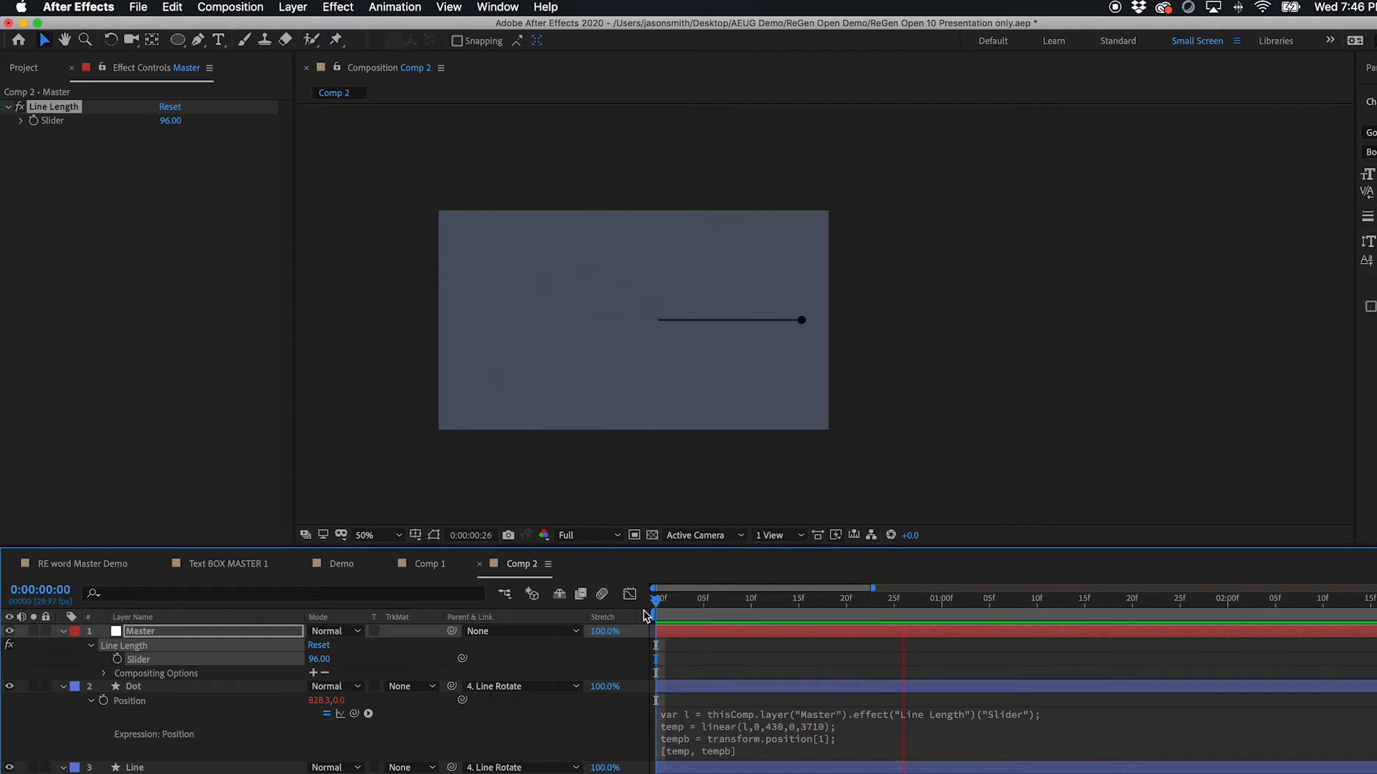
key("space")
- Duplicate the Line Length slider effect on the Master null and rename the copy Line Angle
left_click(143, 214)
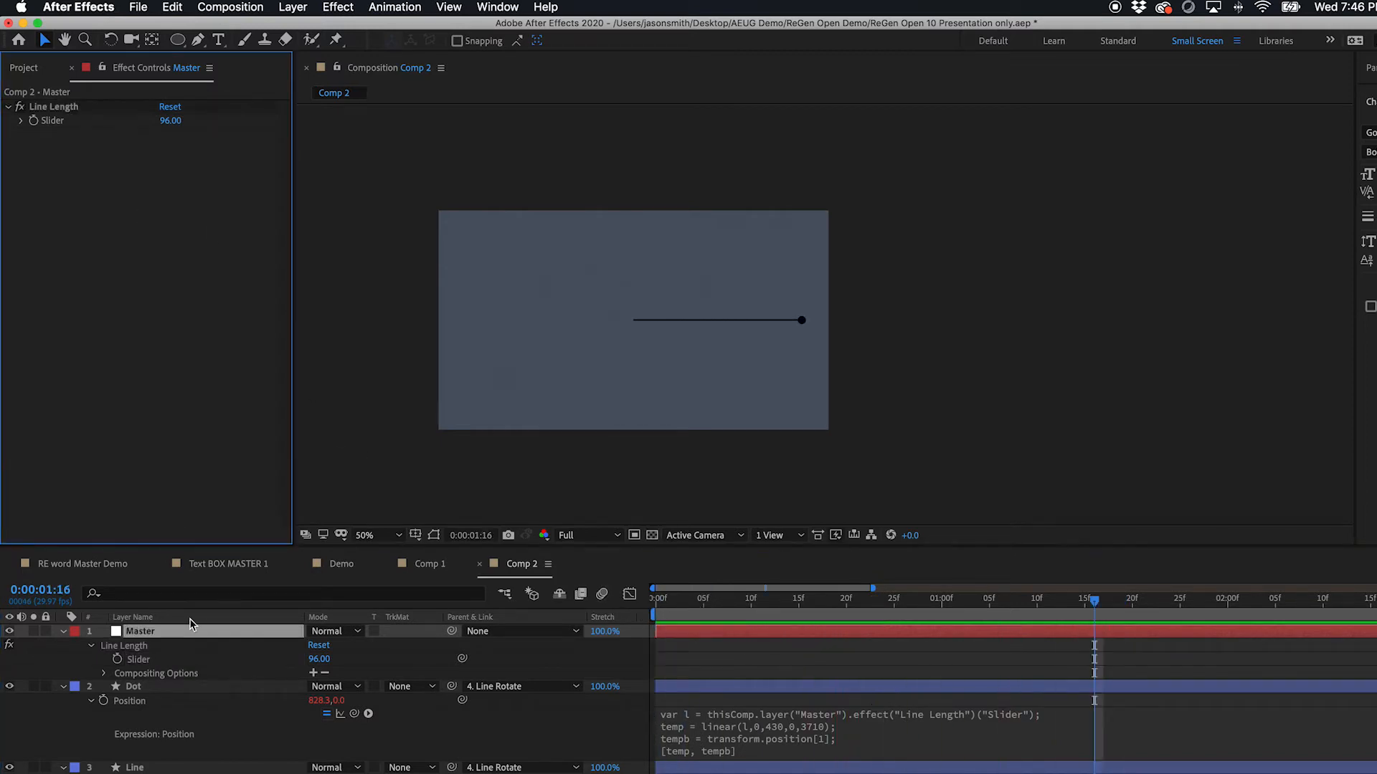
left_click(144, 635)
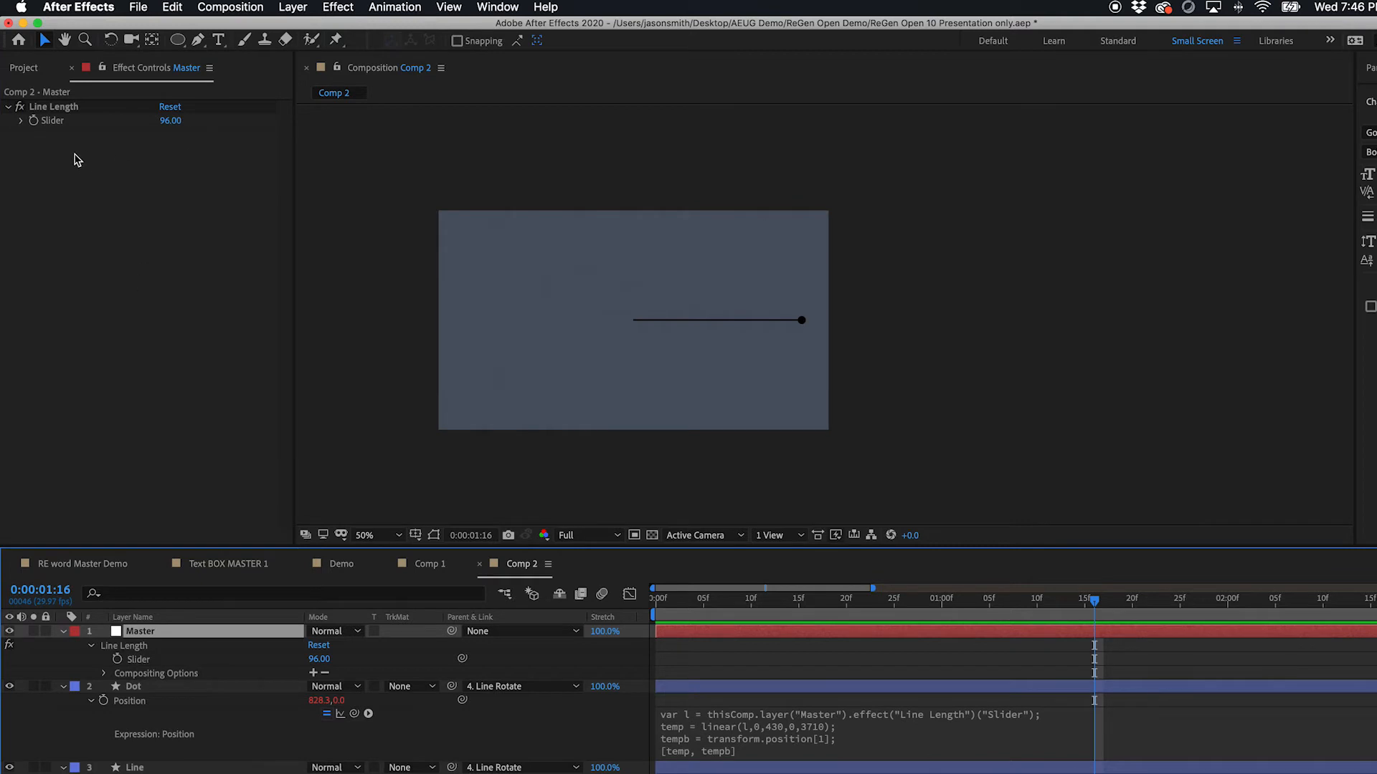
left_click(53, 107)
key("super+d")
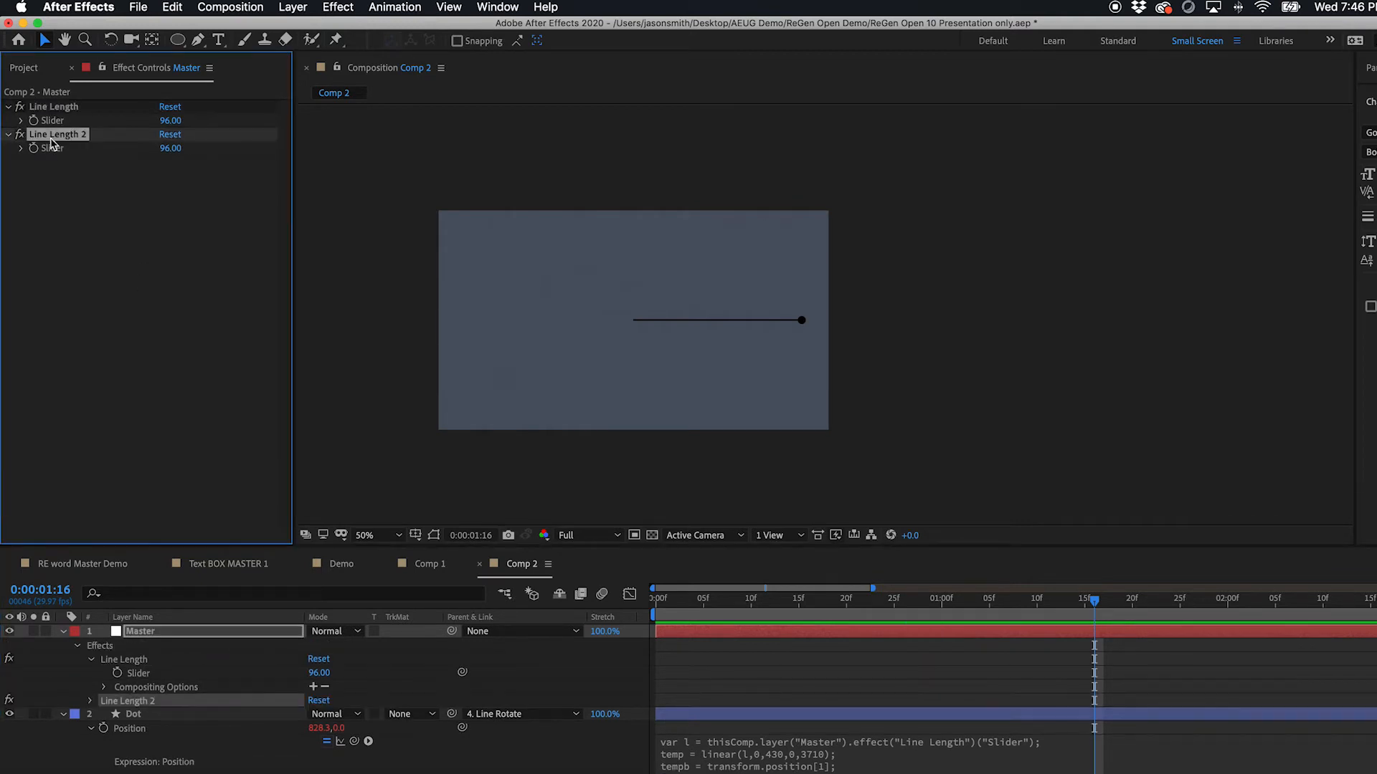
key("Return")
left_click(86, 135)
key("BackSpace")
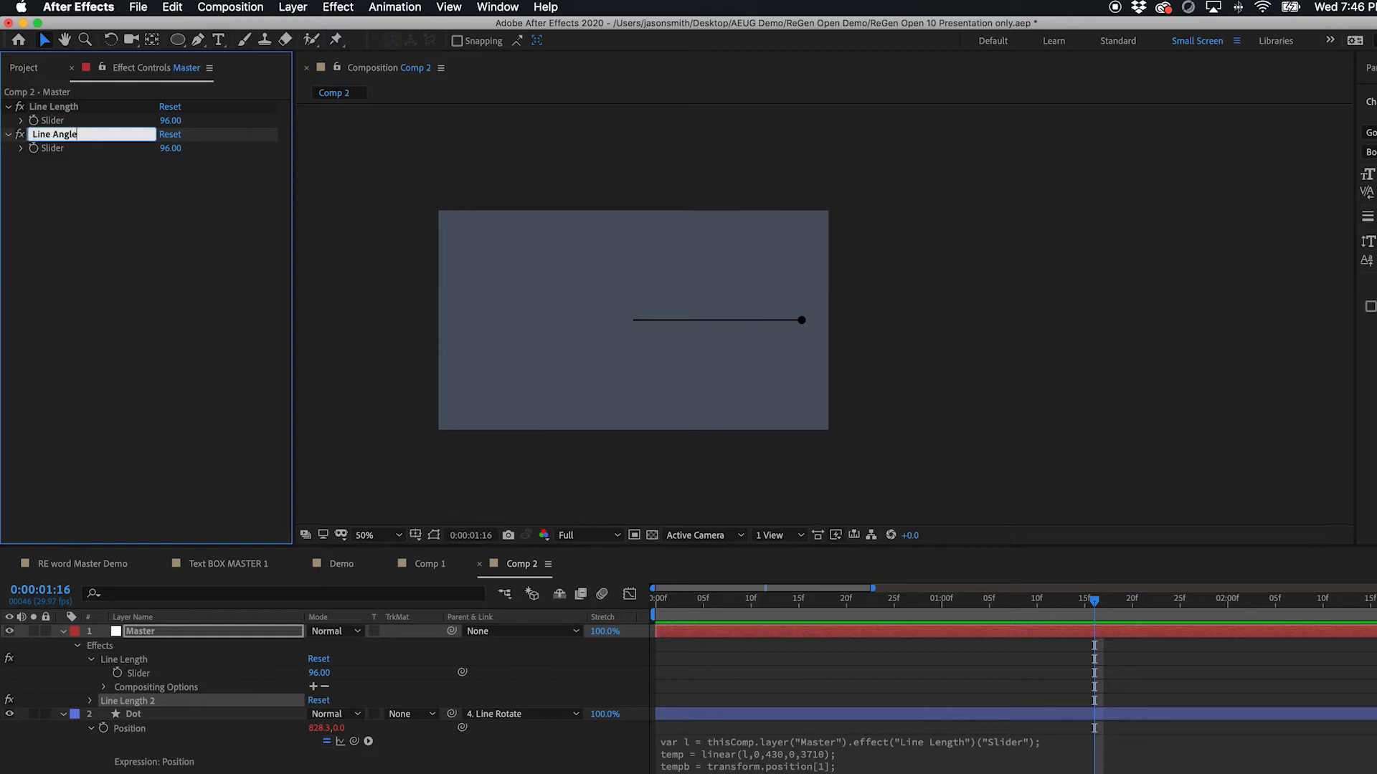
type("Angle")
key("Return")
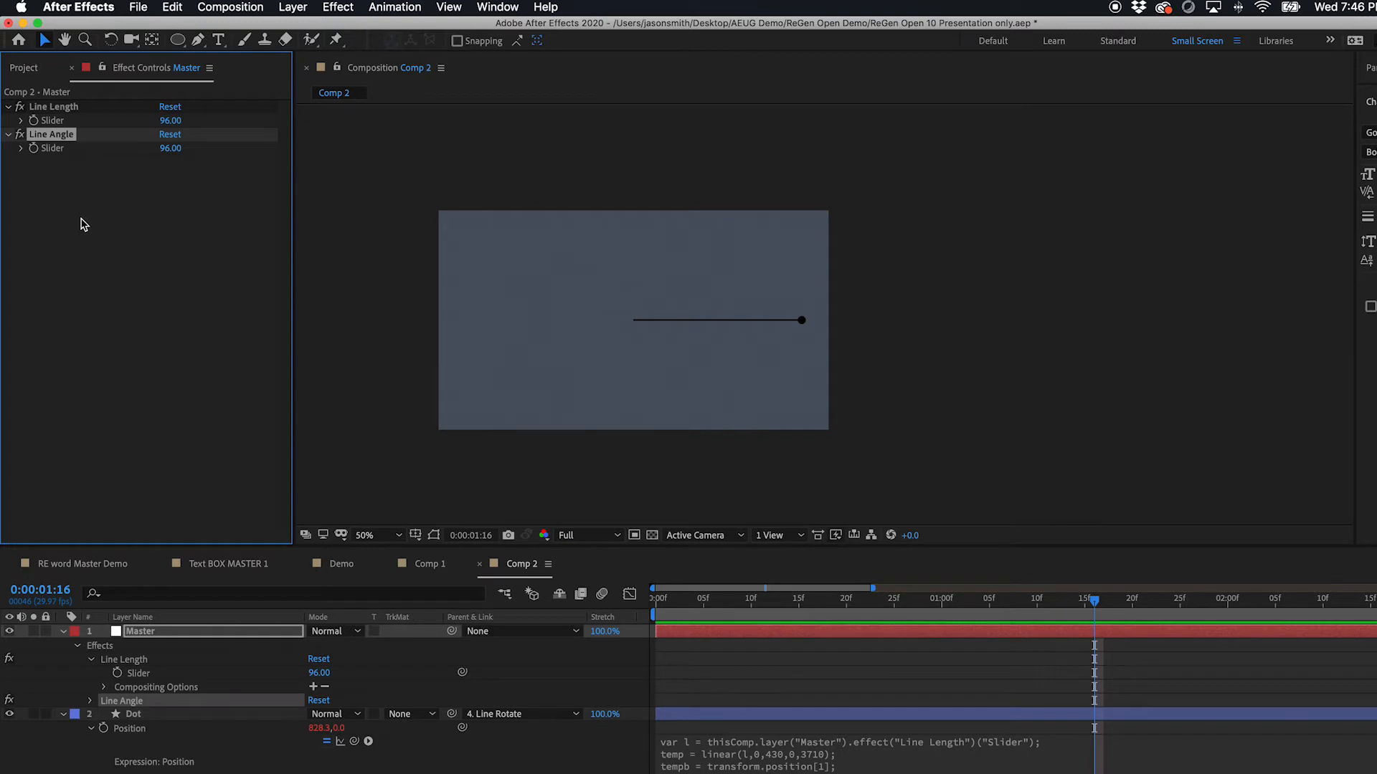
- Set Master's Line Angle slider to 0
left_click(169, 148)
type("0")
key("Return")
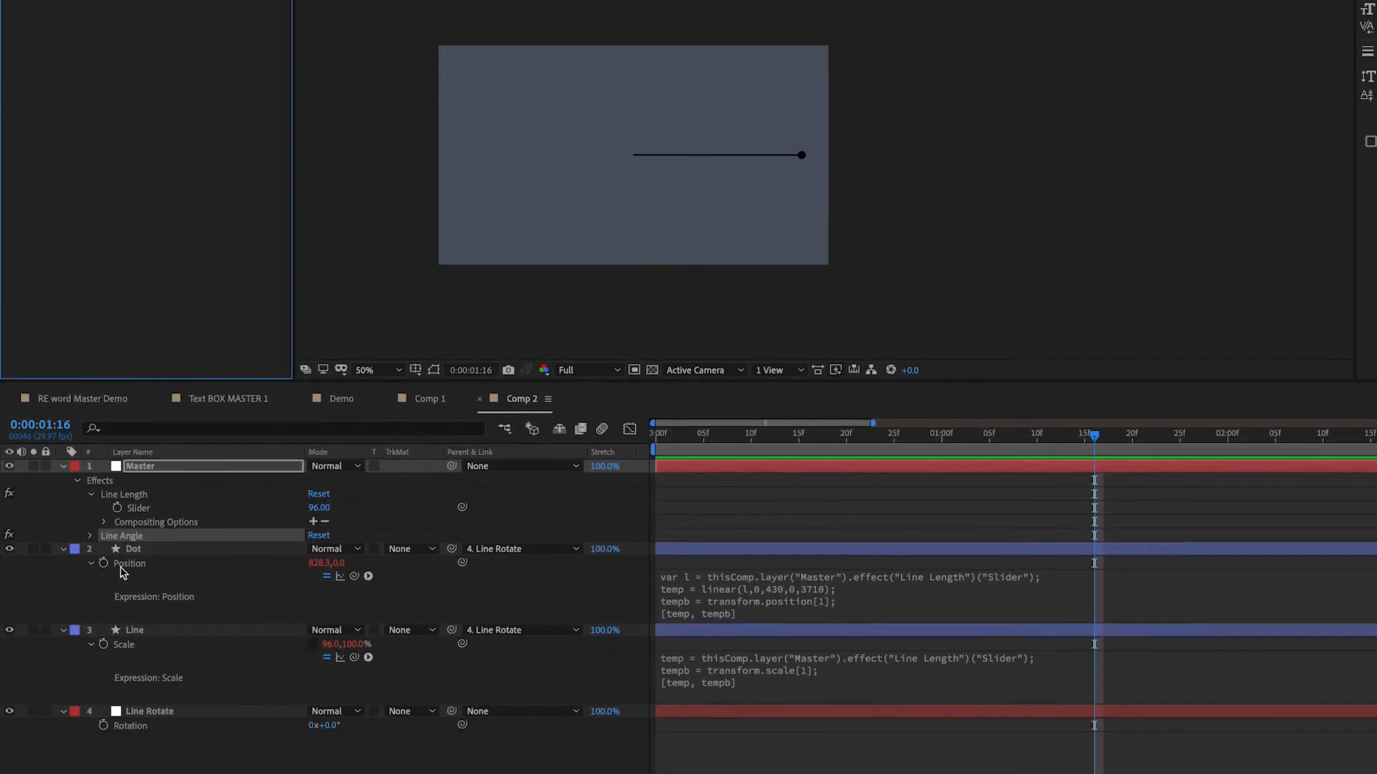
- Collapse Master's Line Length effect in the timeline and reveal the Line Angle slider
left_click(152, 712)
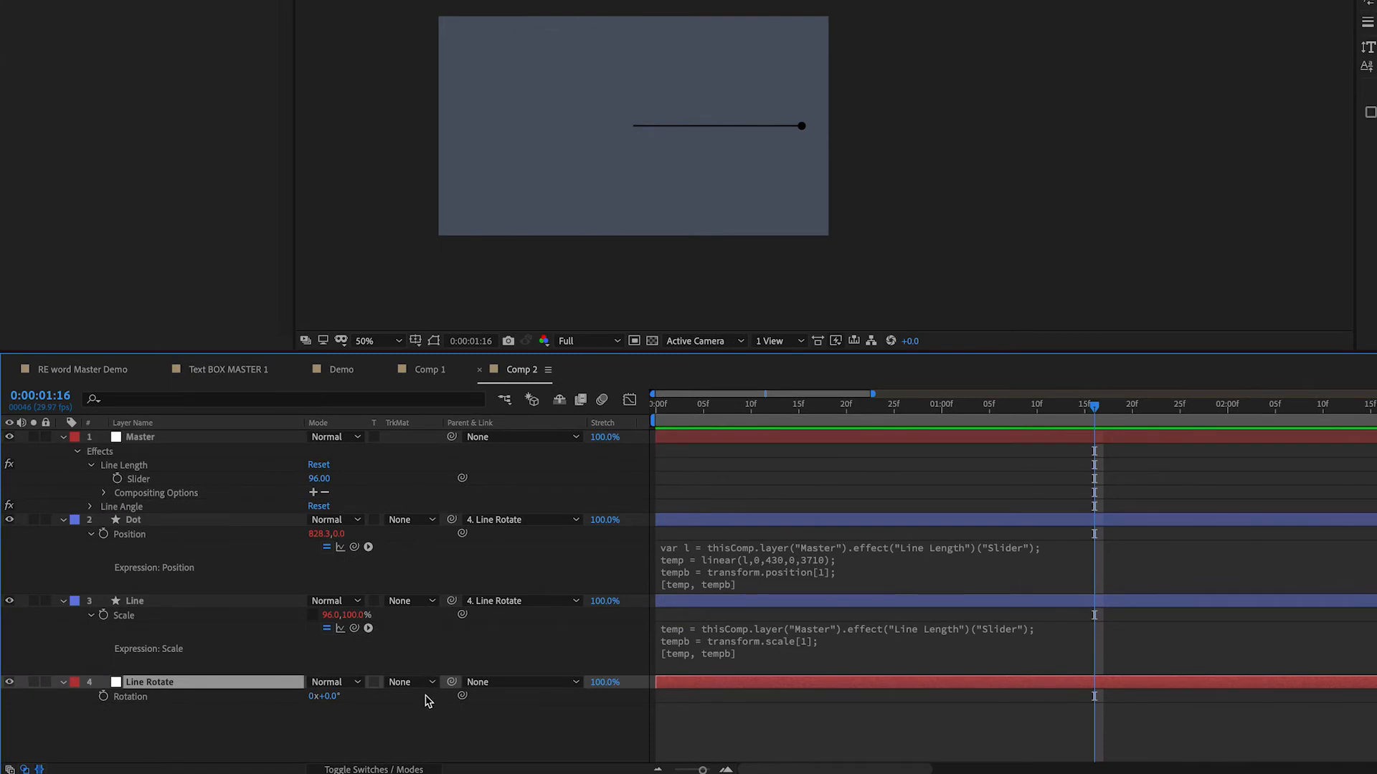
left_click(78, 452)
left_click(77, 452)
left_click(91, 465)
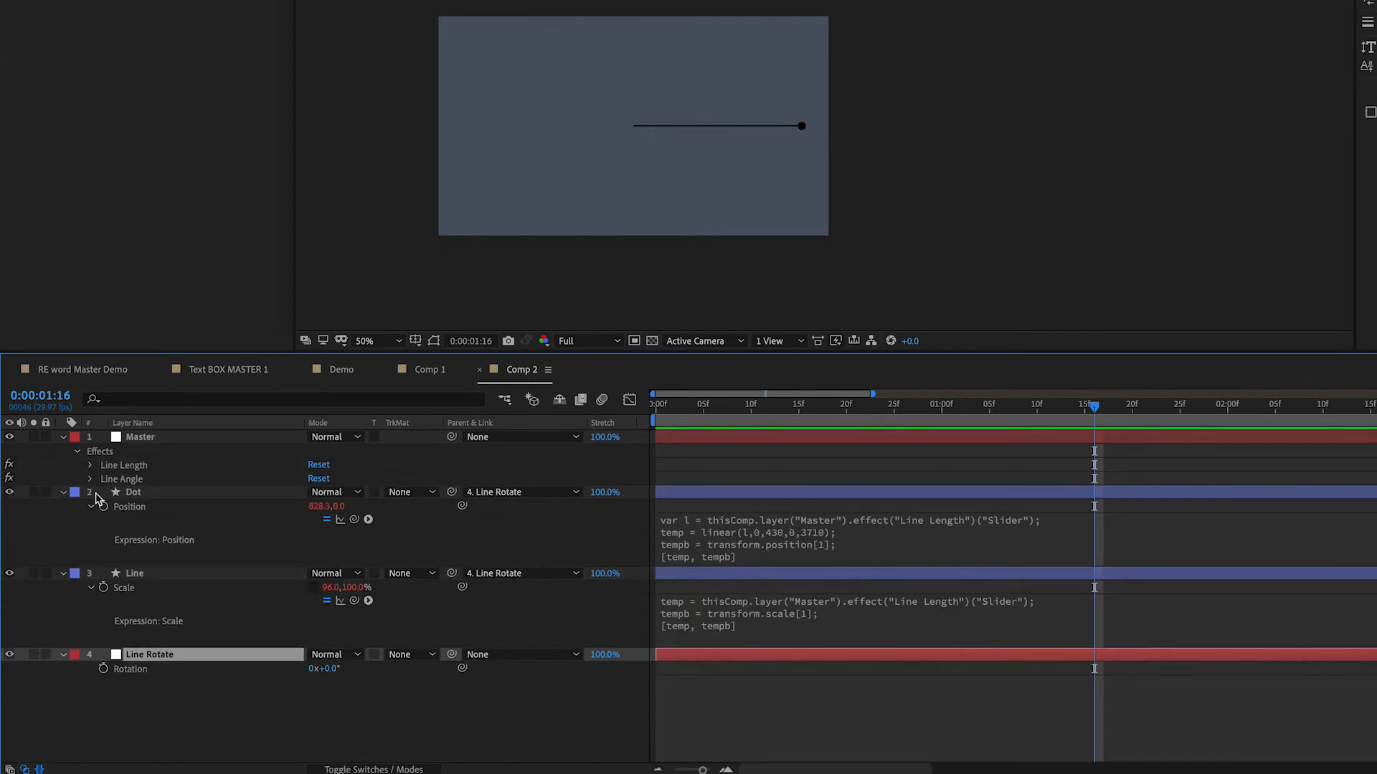
left_click(90, 479)
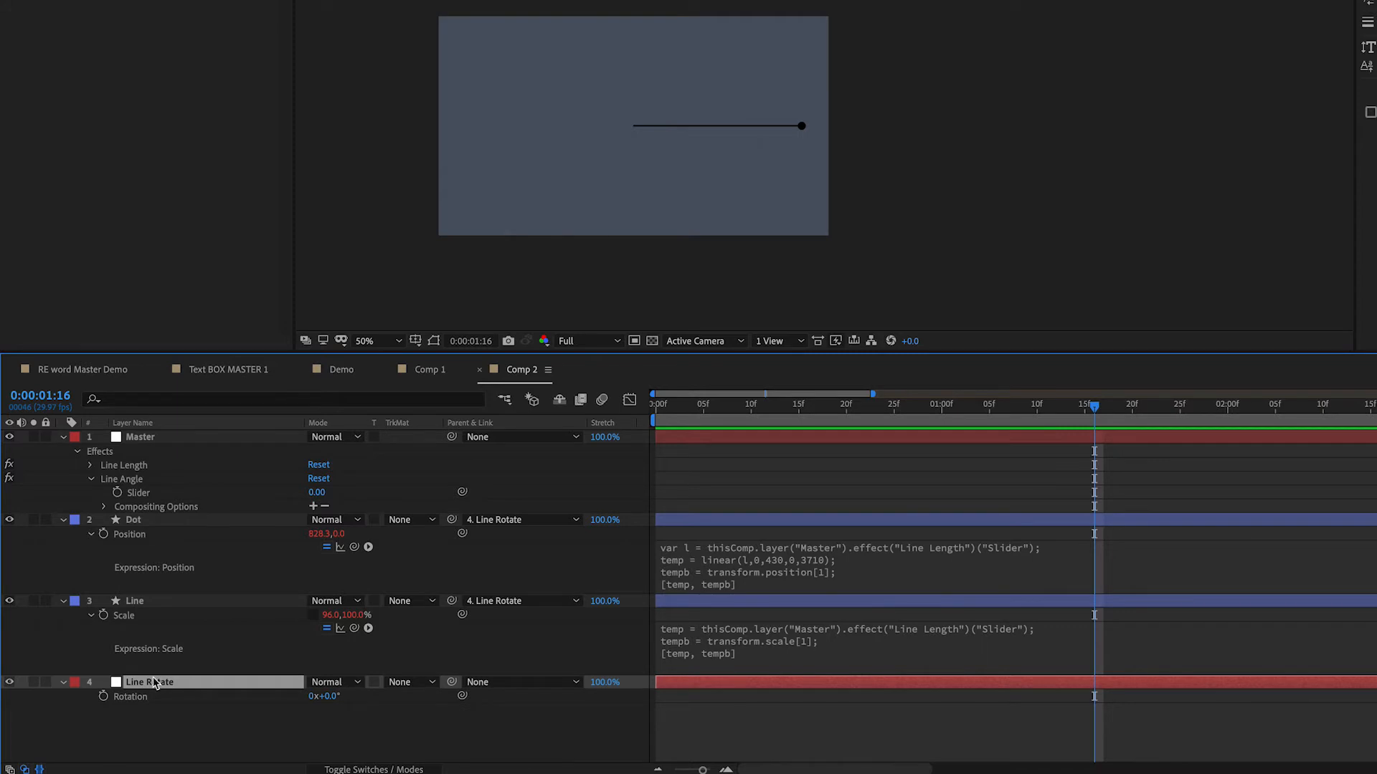
- Parent the Line Rotate null to Master and link its Rotation to Master's Line Angle slider
left_click(251, 743)
left_click(159, 682)
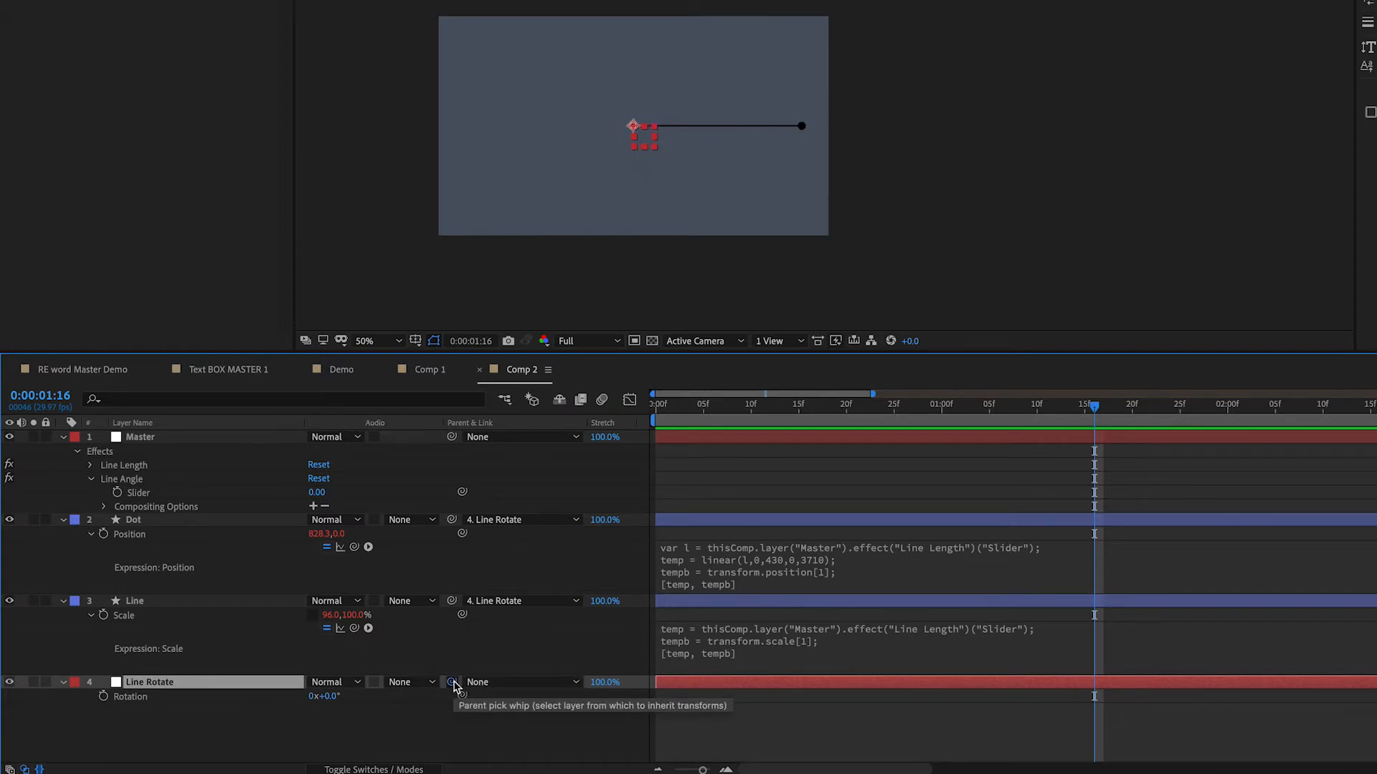
left_click_drag(452, 682, 140, 439)
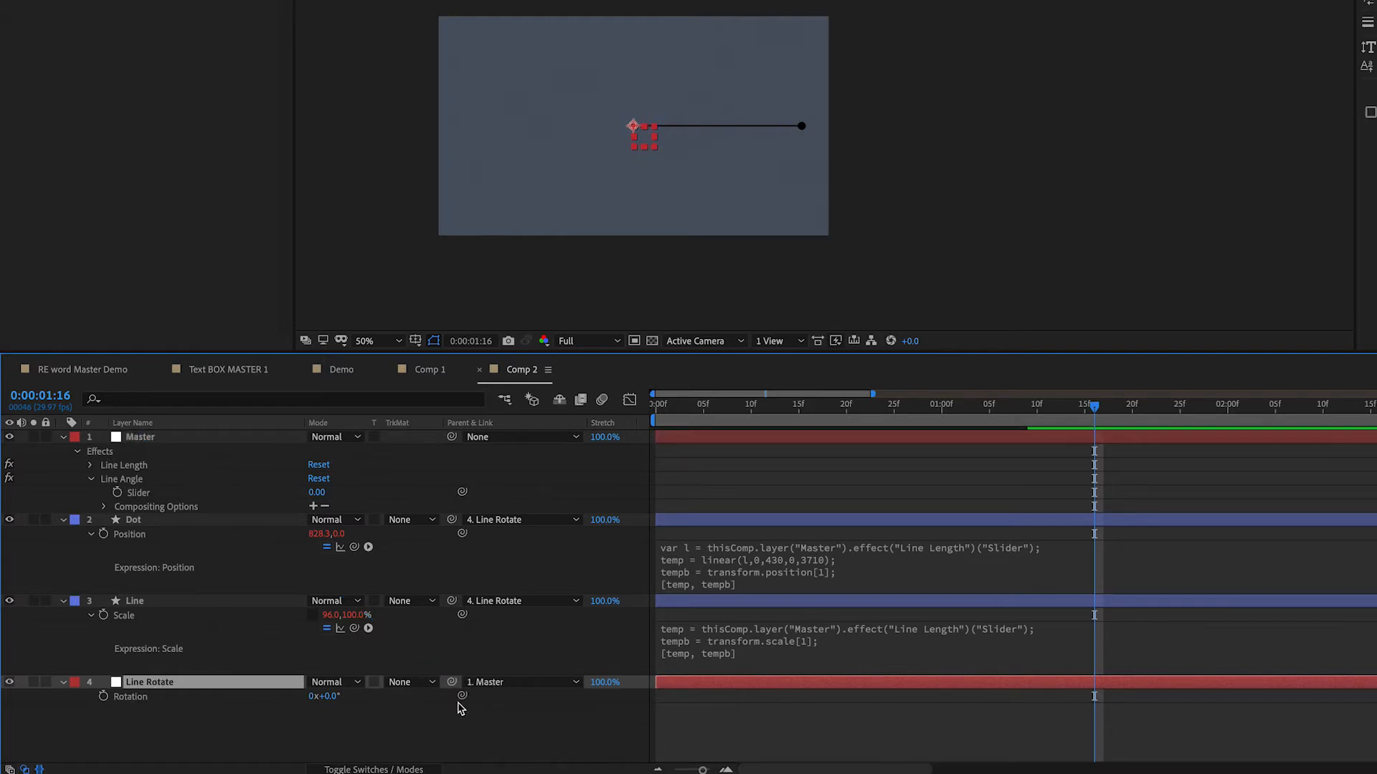
left_click_drag(462, 699, 141, 495)
- Set Master's Line Length slider to 70 and Line Angle slider to -28 to test both controls
left_click(137, 436)
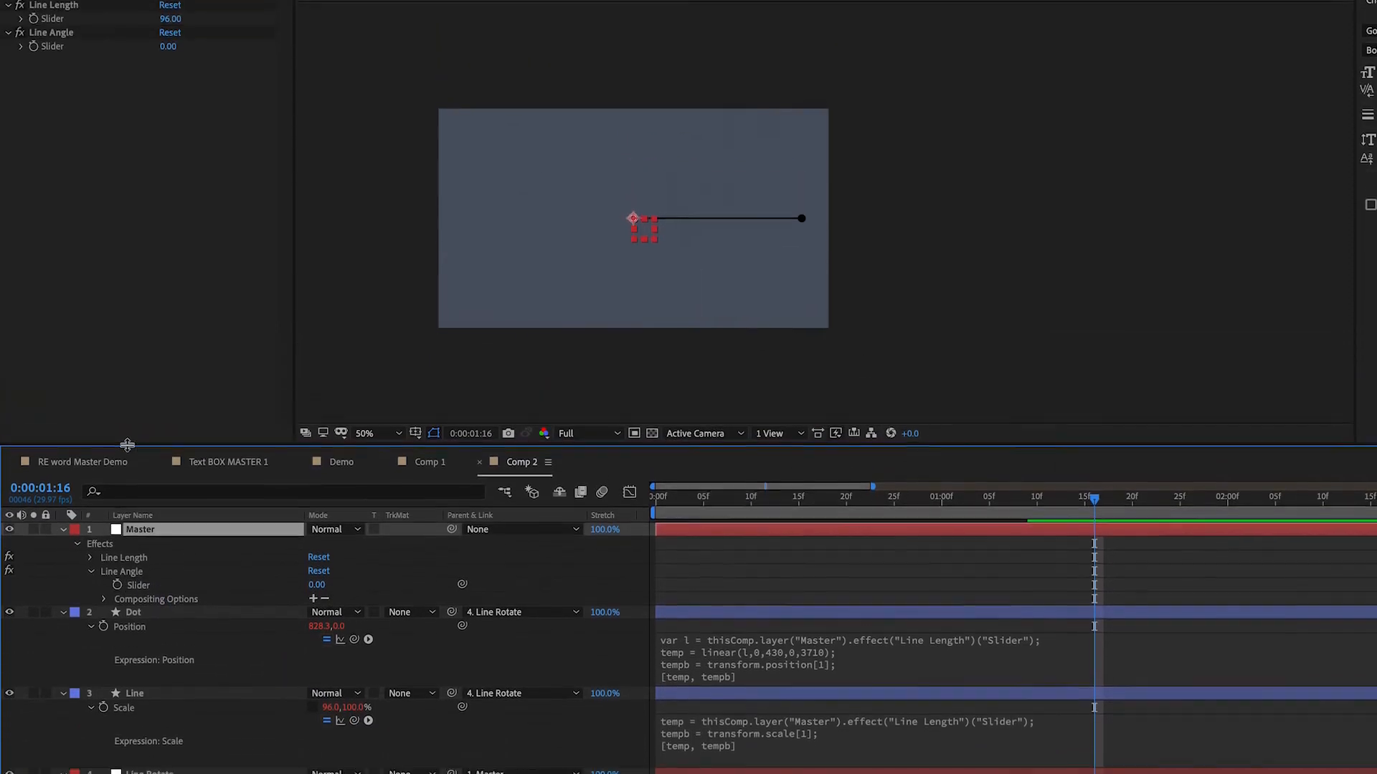
left_click_drag(170, 77, 142, 117)
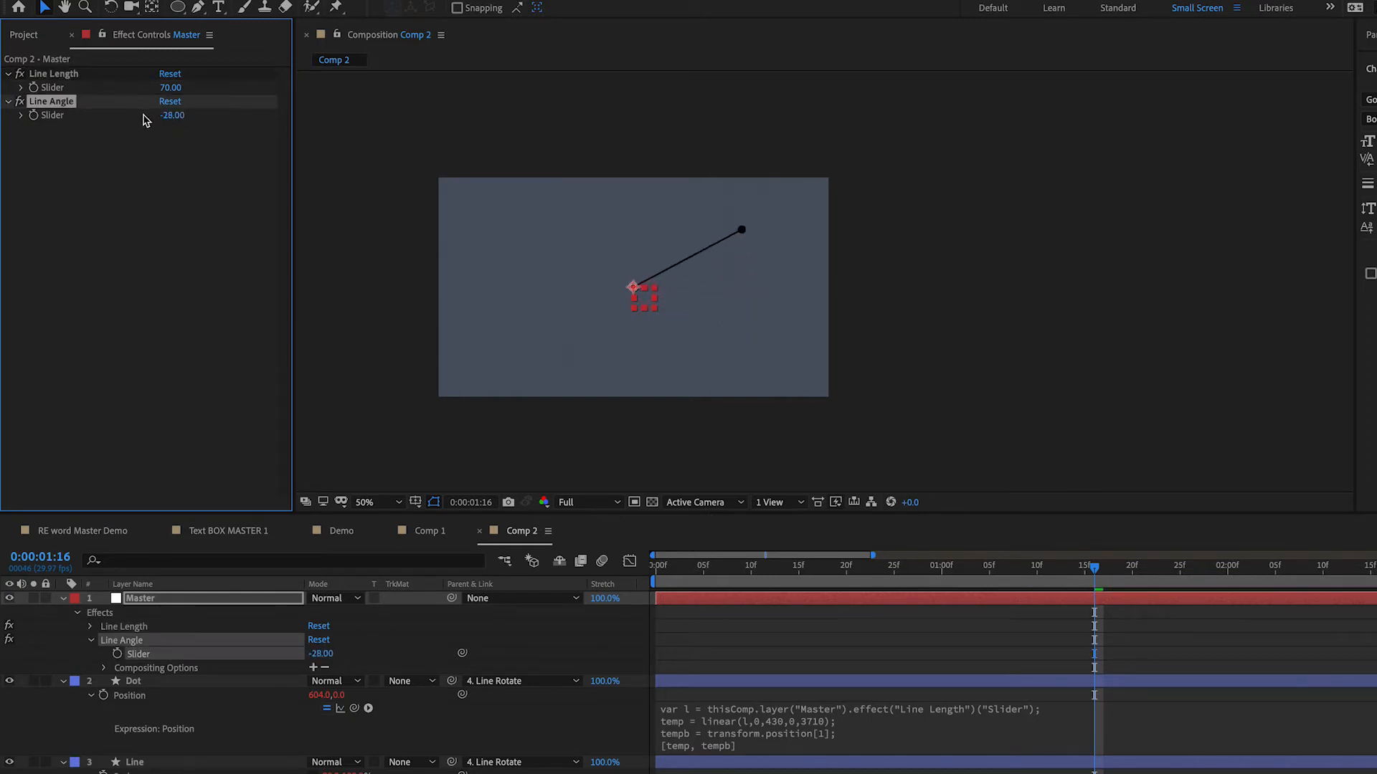
left_click(177, 191)
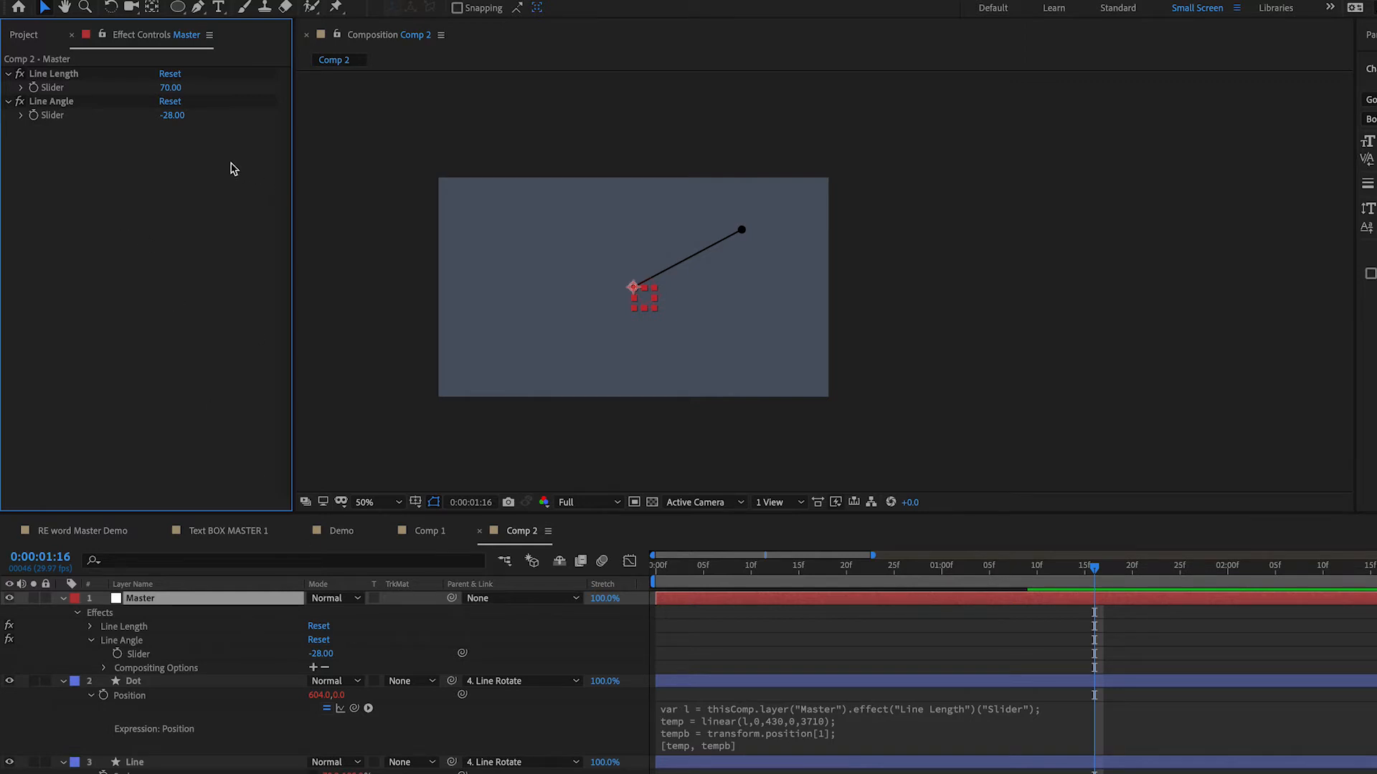
- Set Master's Line Angle slider back to 0, collapse the layers' properties, and save the project
left_click(171, 116)
type("0")
key("Return")
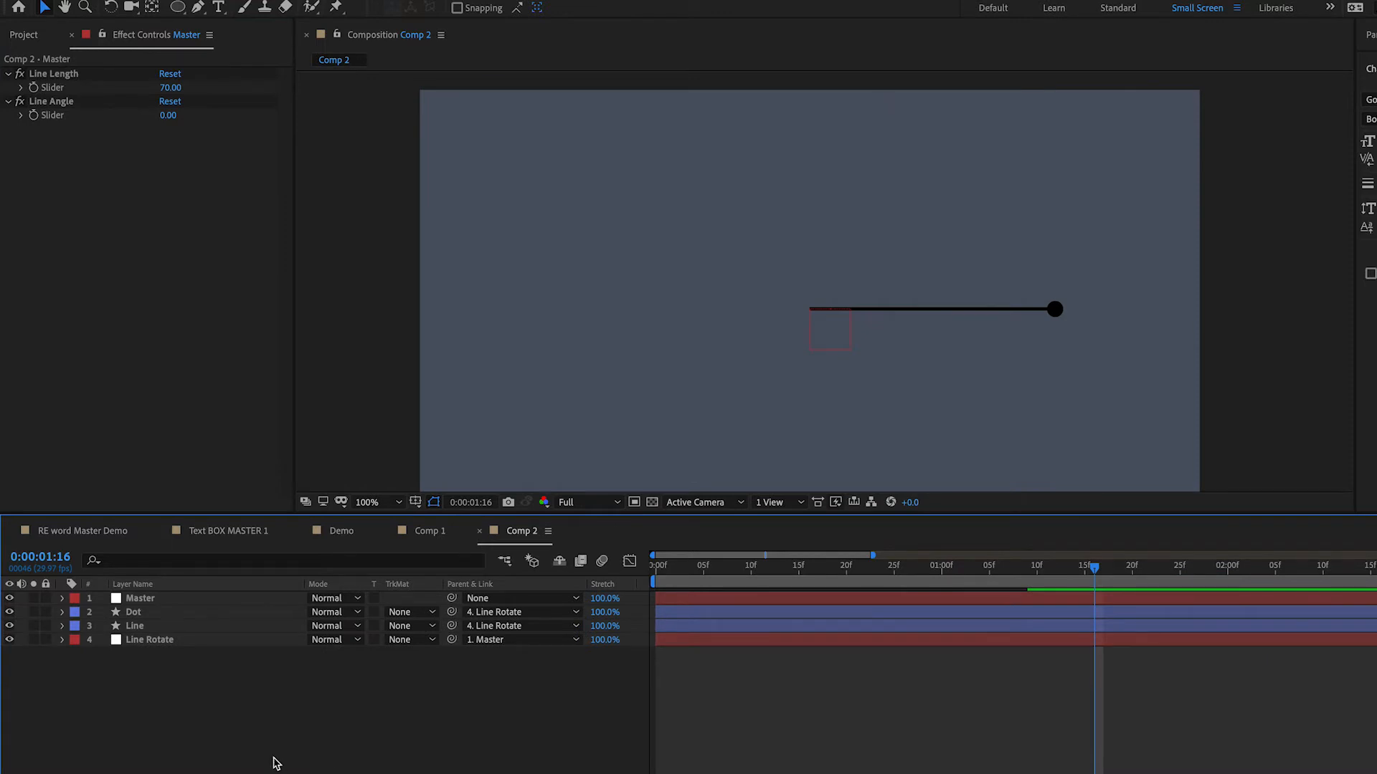
key("ctrl+s")
- Add a text layer reading TEXT left of the line's start, switch to the Selection tool, and select the new layer
key("ctrl+t")
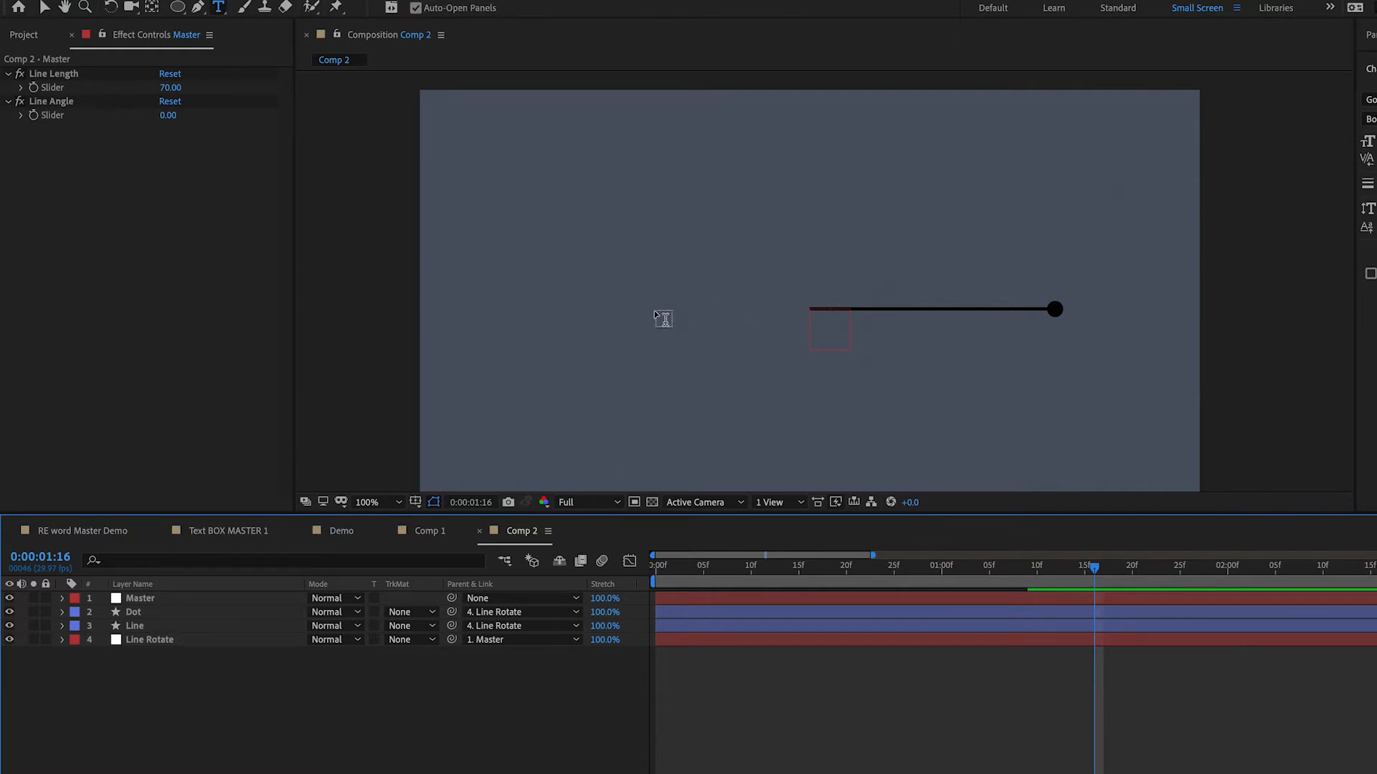
left_click(656, 316)
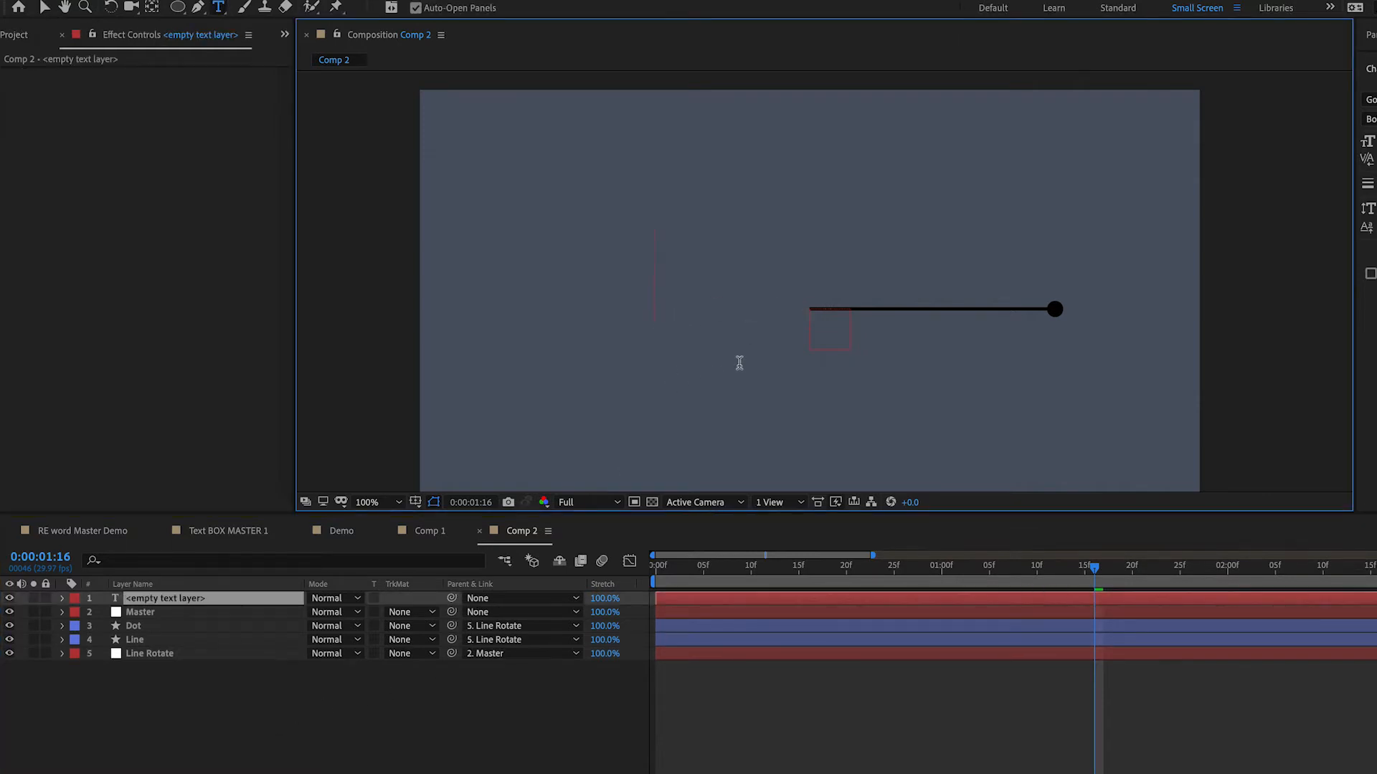
type("TEXT")
key("KP_Enter")
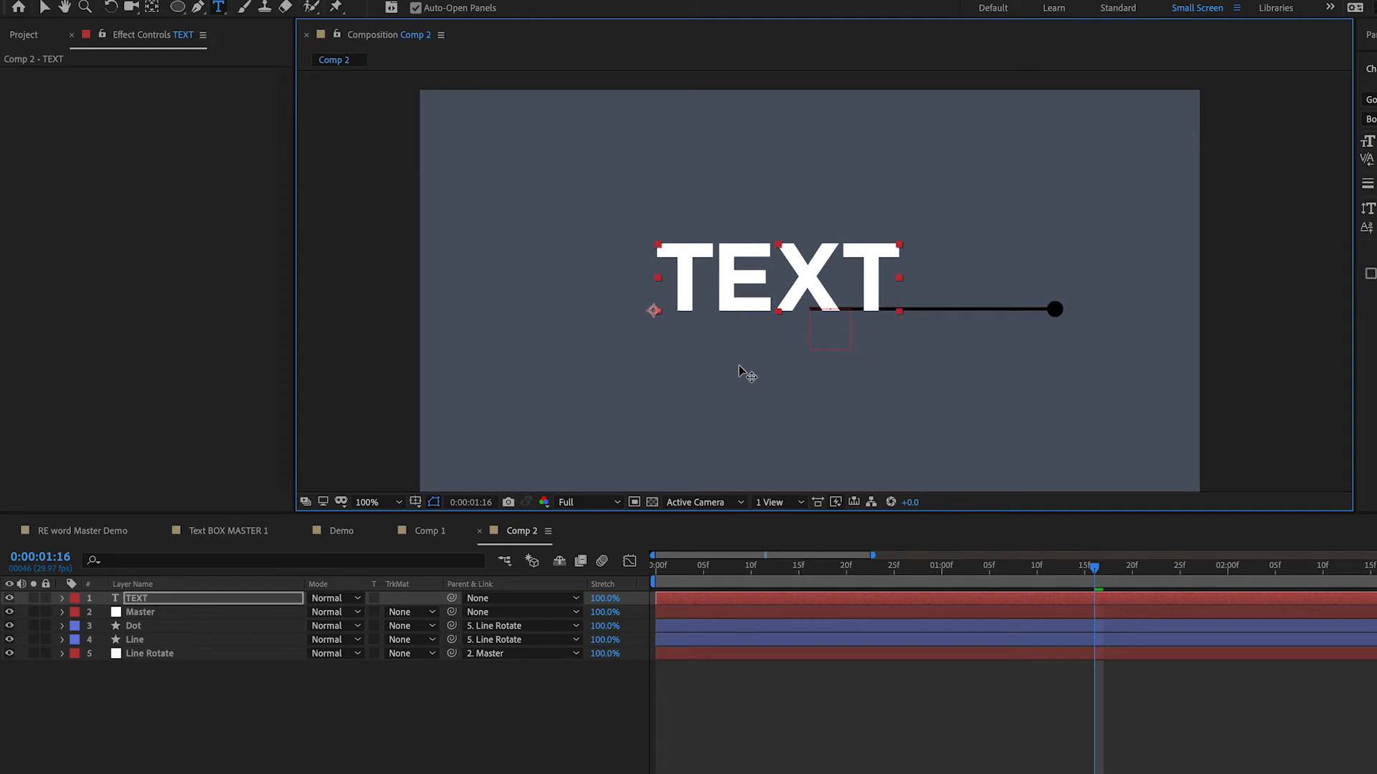
key("v")
left_click(174, 694)
left_click(174, 600)
key("comma")
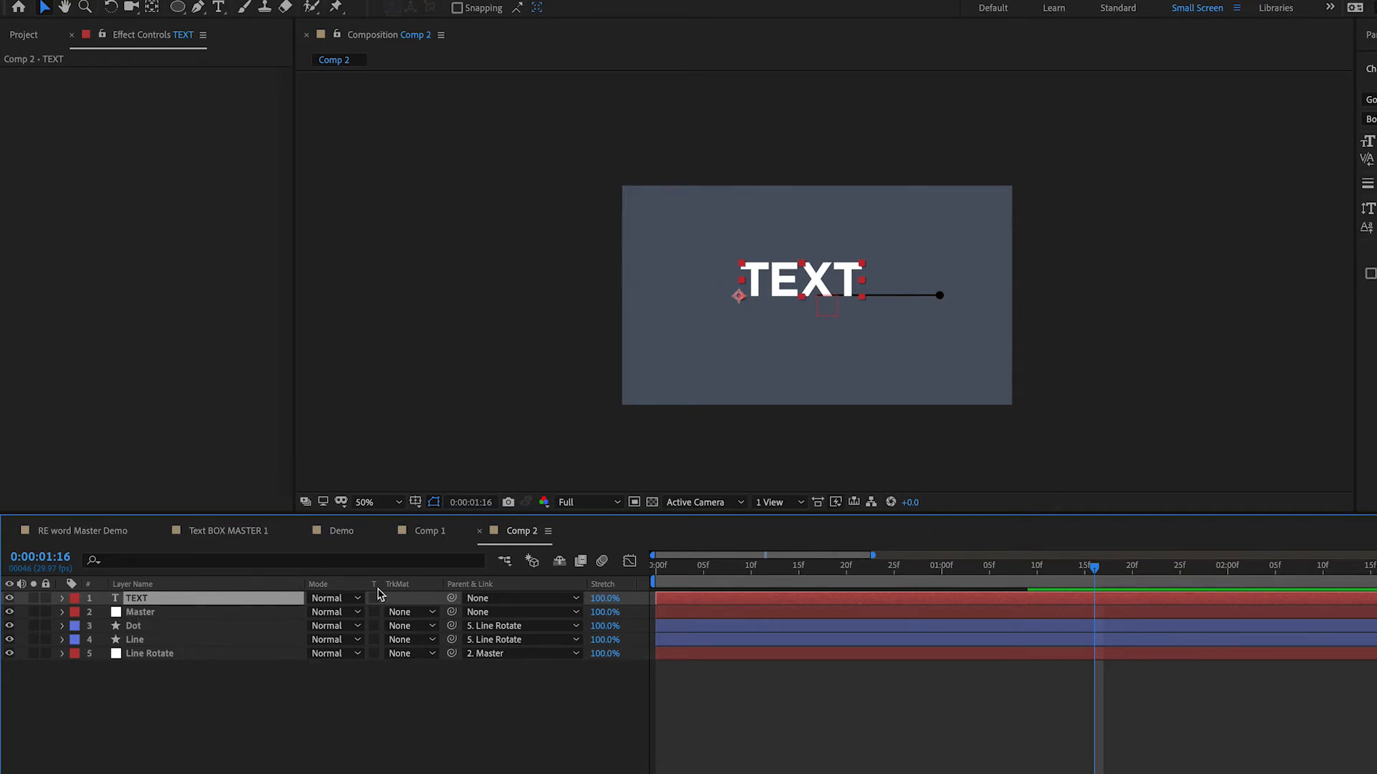
- Nudge the text layer slightly down and insert a lowercase y in the word so it reads TEyXT
left_click_drag(783, 282, 781, 287)
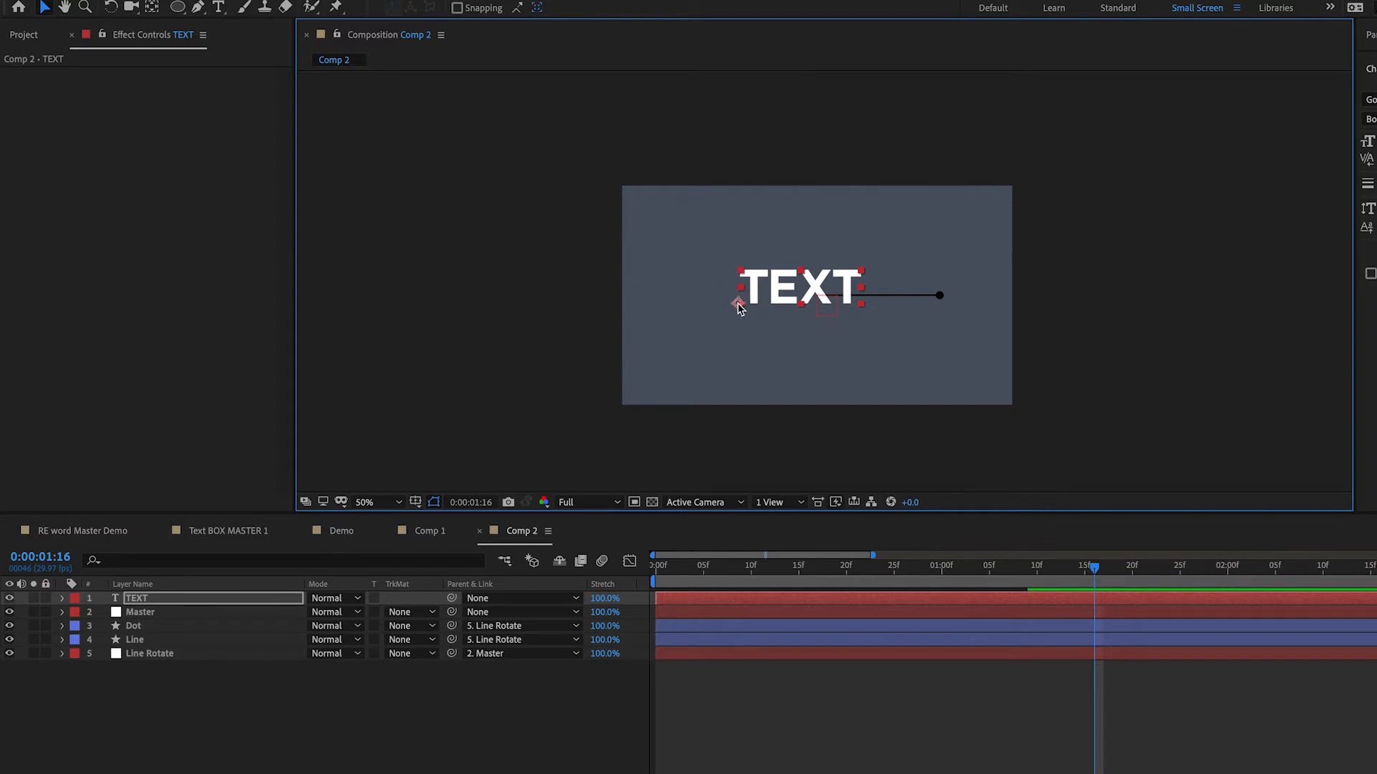
double_click(774, 289)
left_click(803, 301)
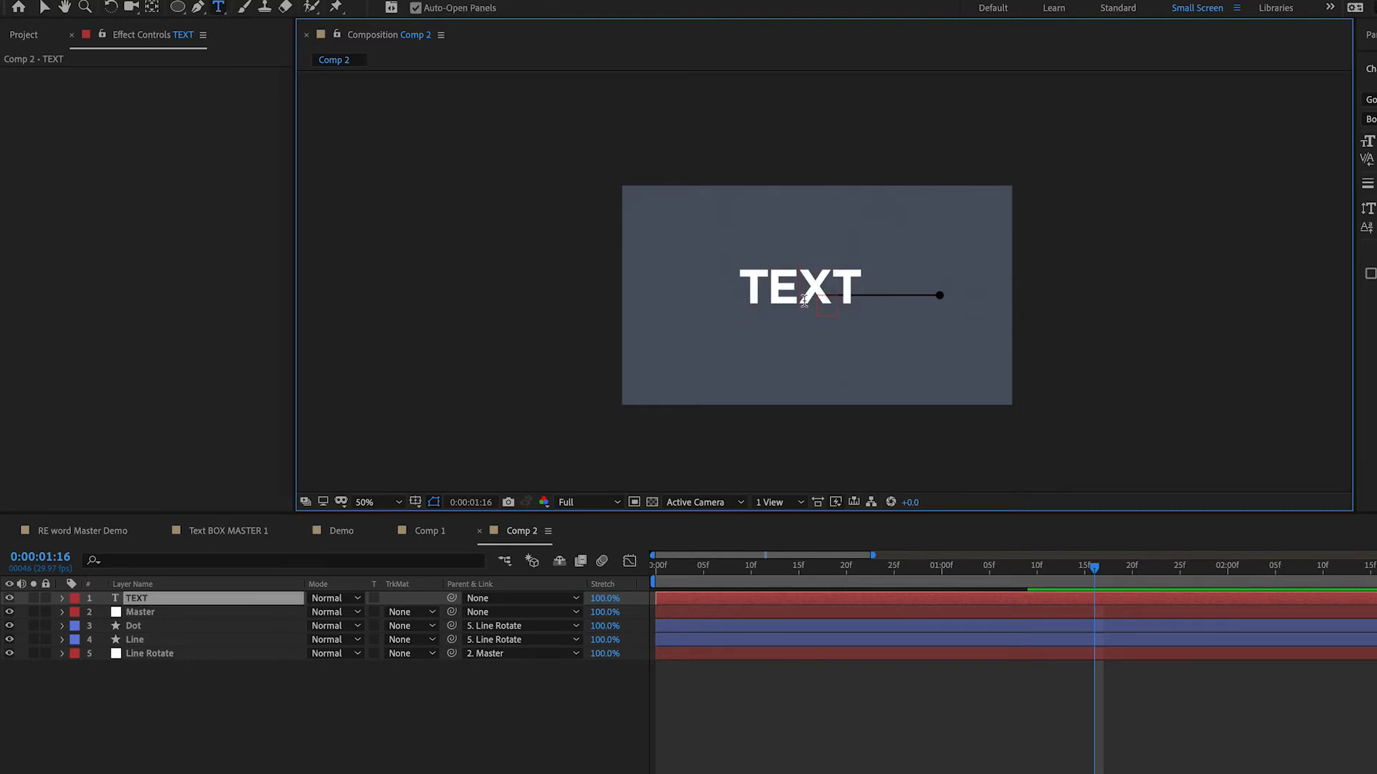
type("y")
key("Escape")
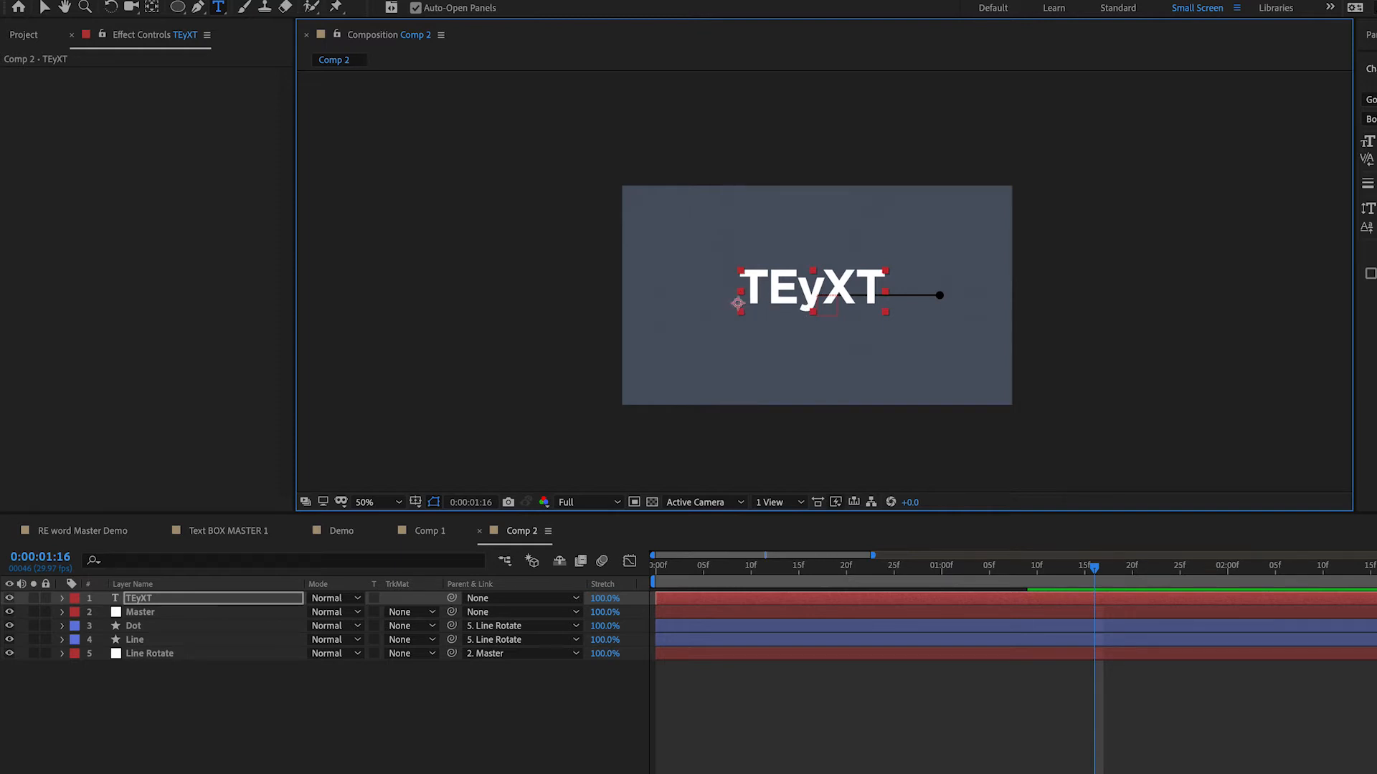
- Centre-align the text and add a second line reading Wooo! beneath TEyXT
key("ctrl+7")
key("ctrl+shift+c")
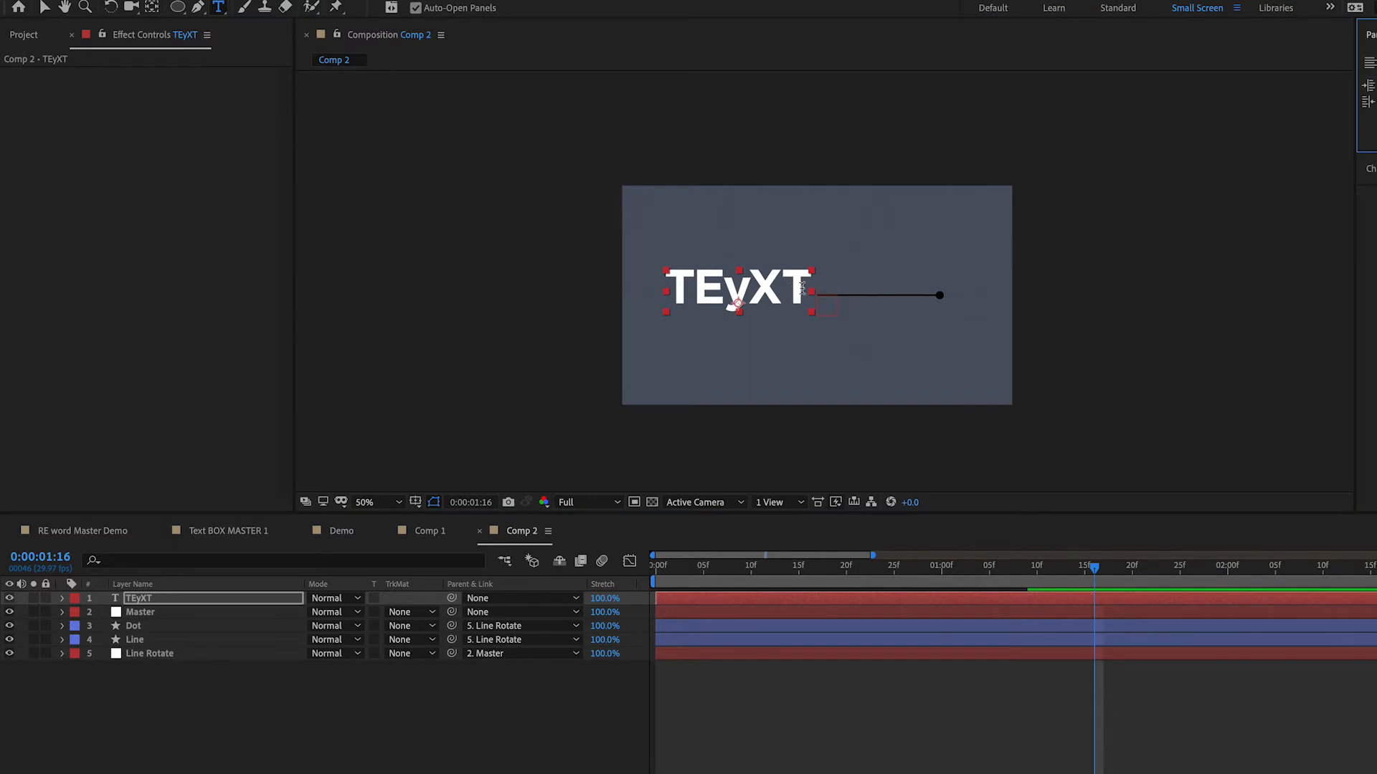
left_click(803, 288)
key("Return")
type("W")
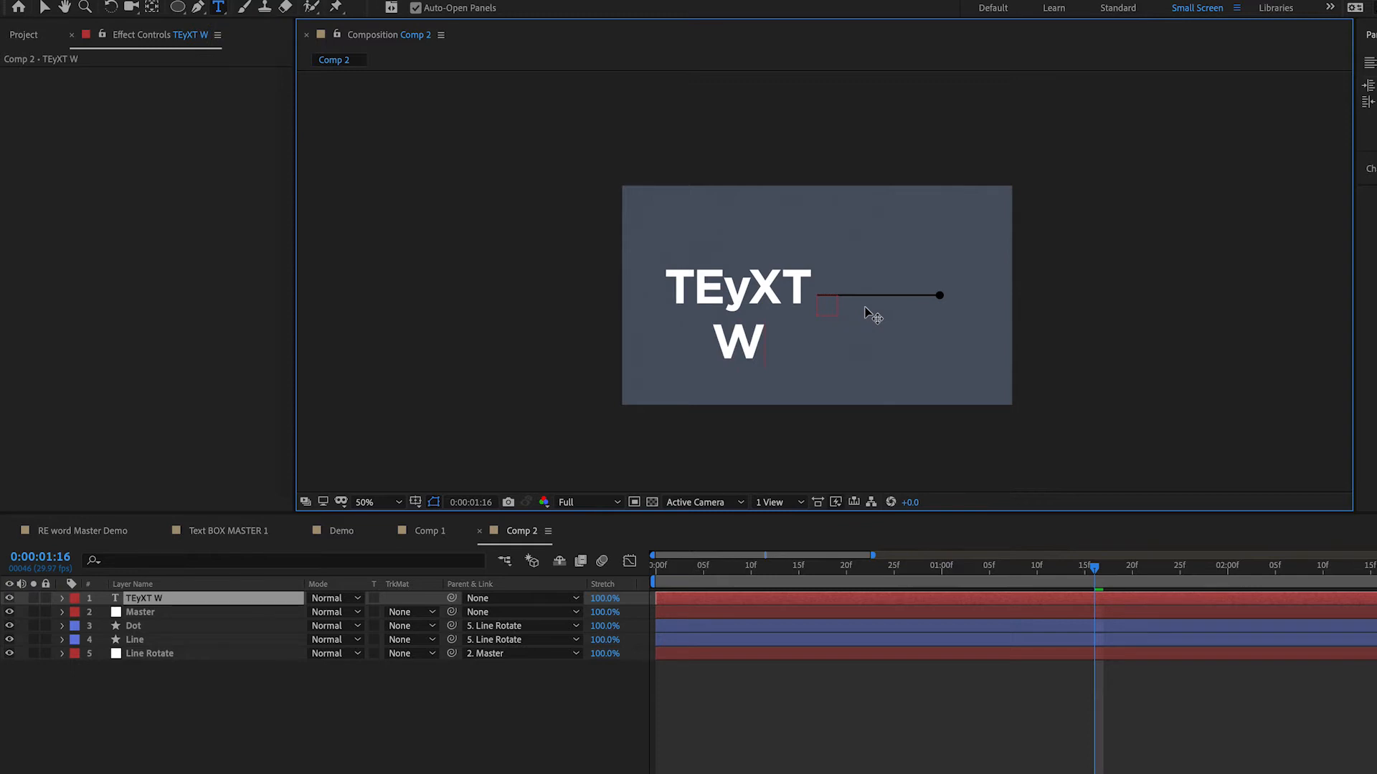
type("ooo!")
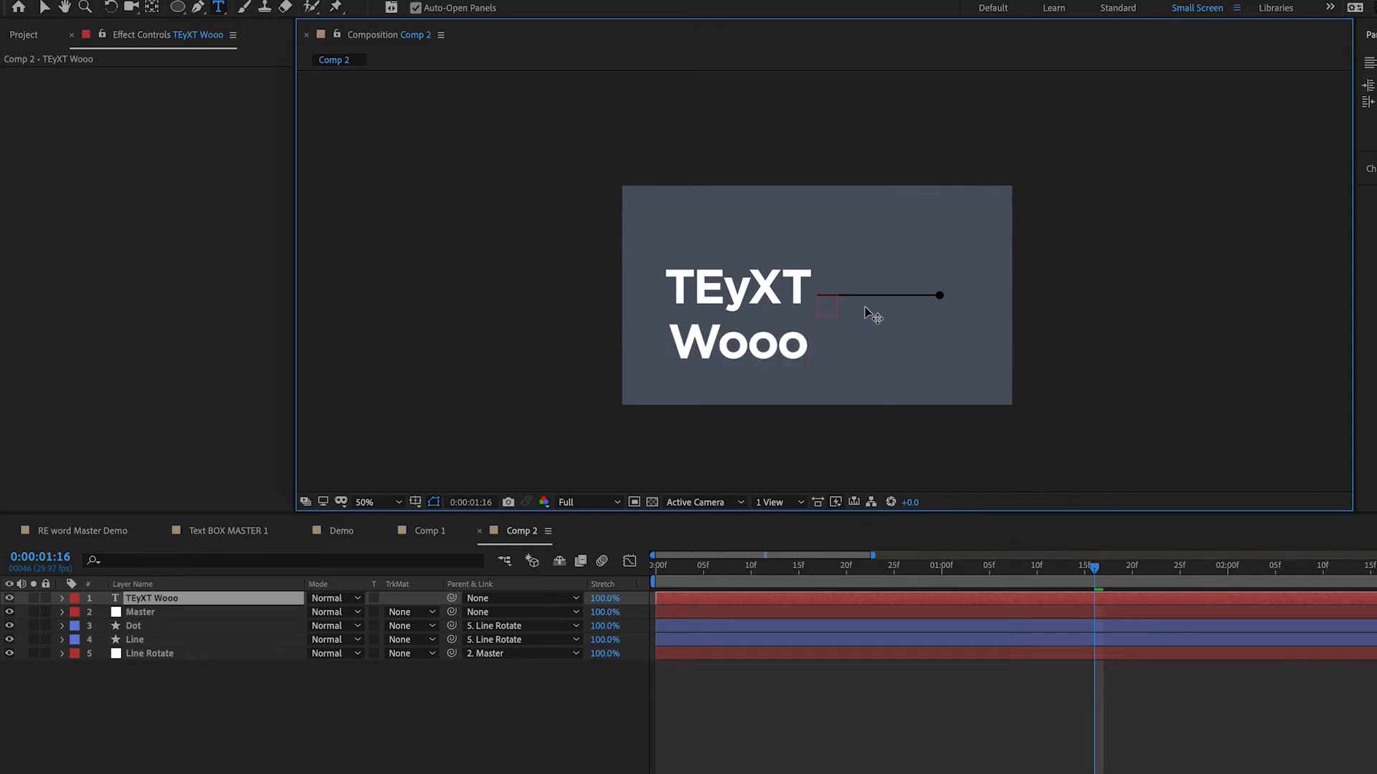
key("Escape")
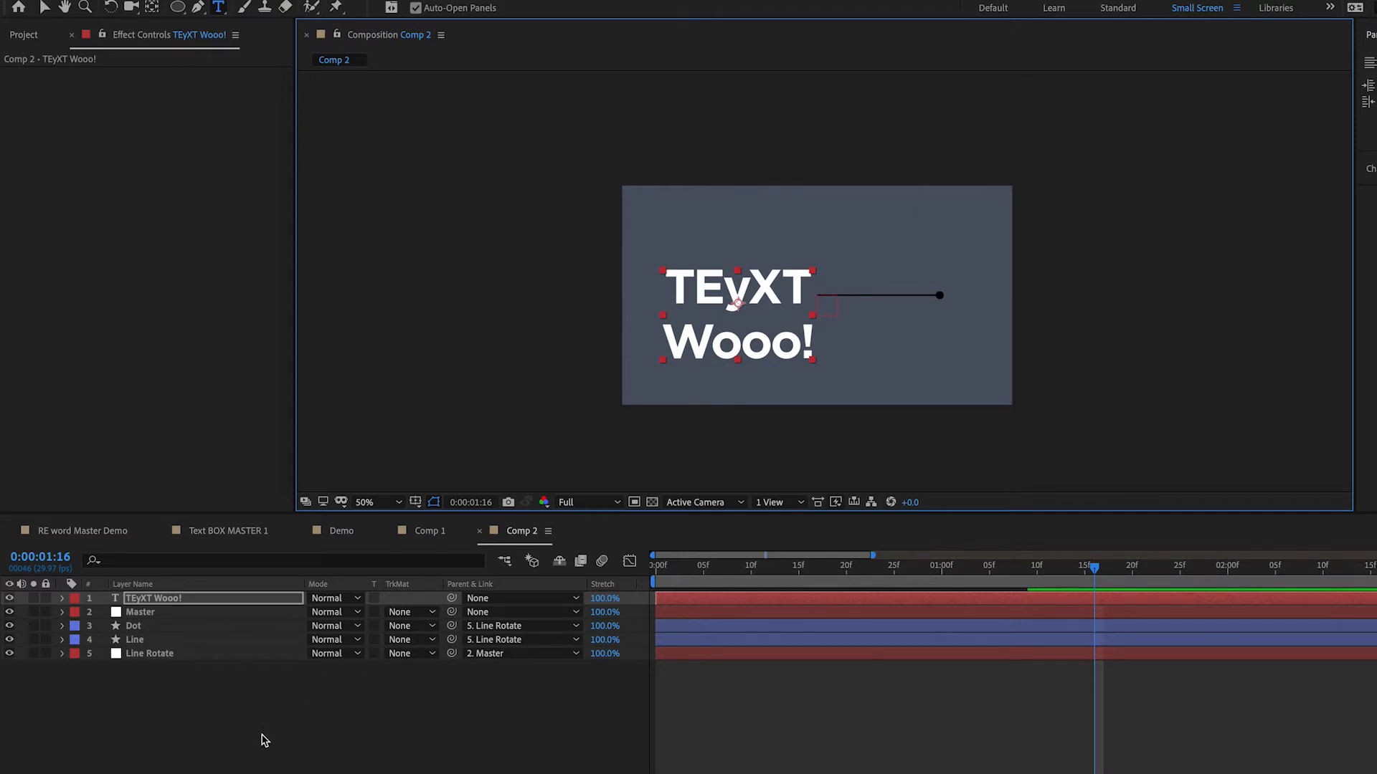
- Reveal the text layer's Position property and parent the layer to the Master null
left_click(195, 728)
left_click(169, 601)
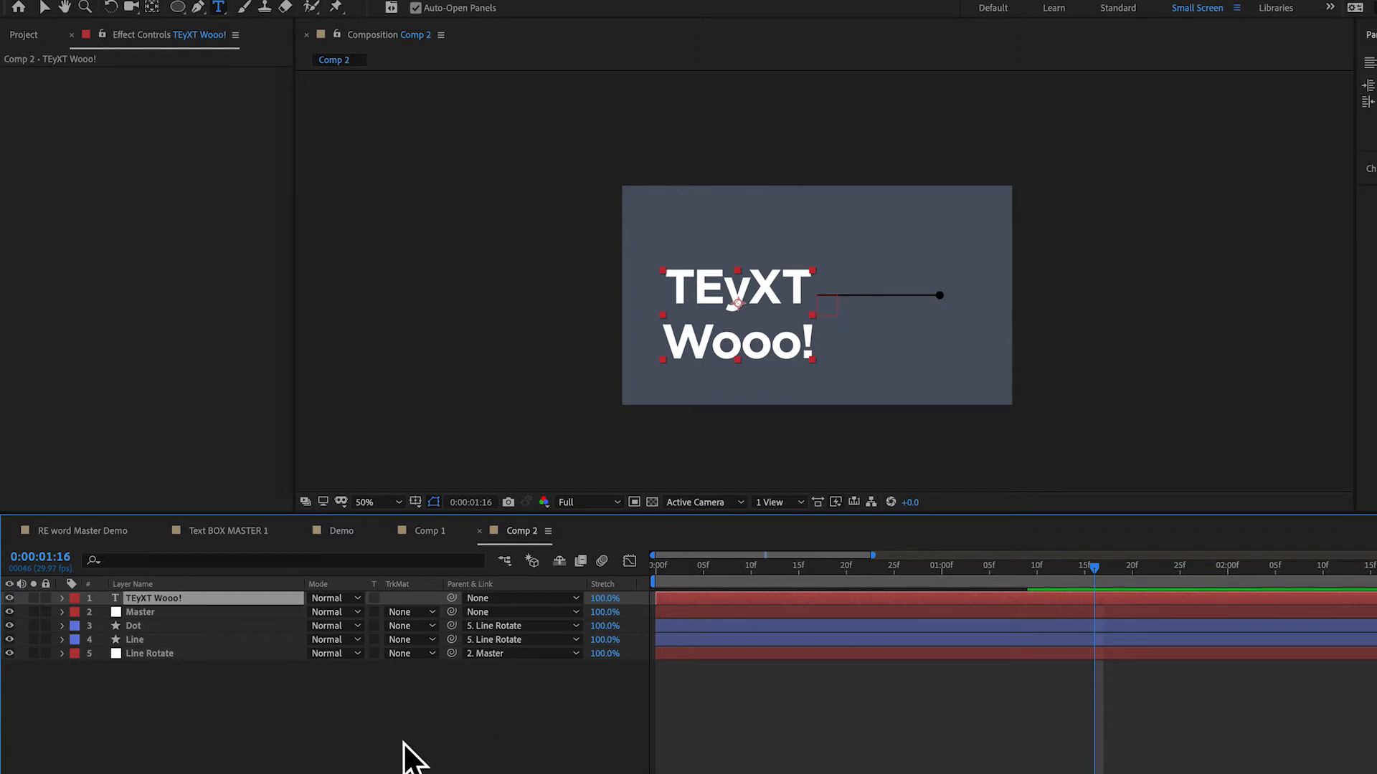
left_click(312, 764)
left_click(169, 602)
key("p")
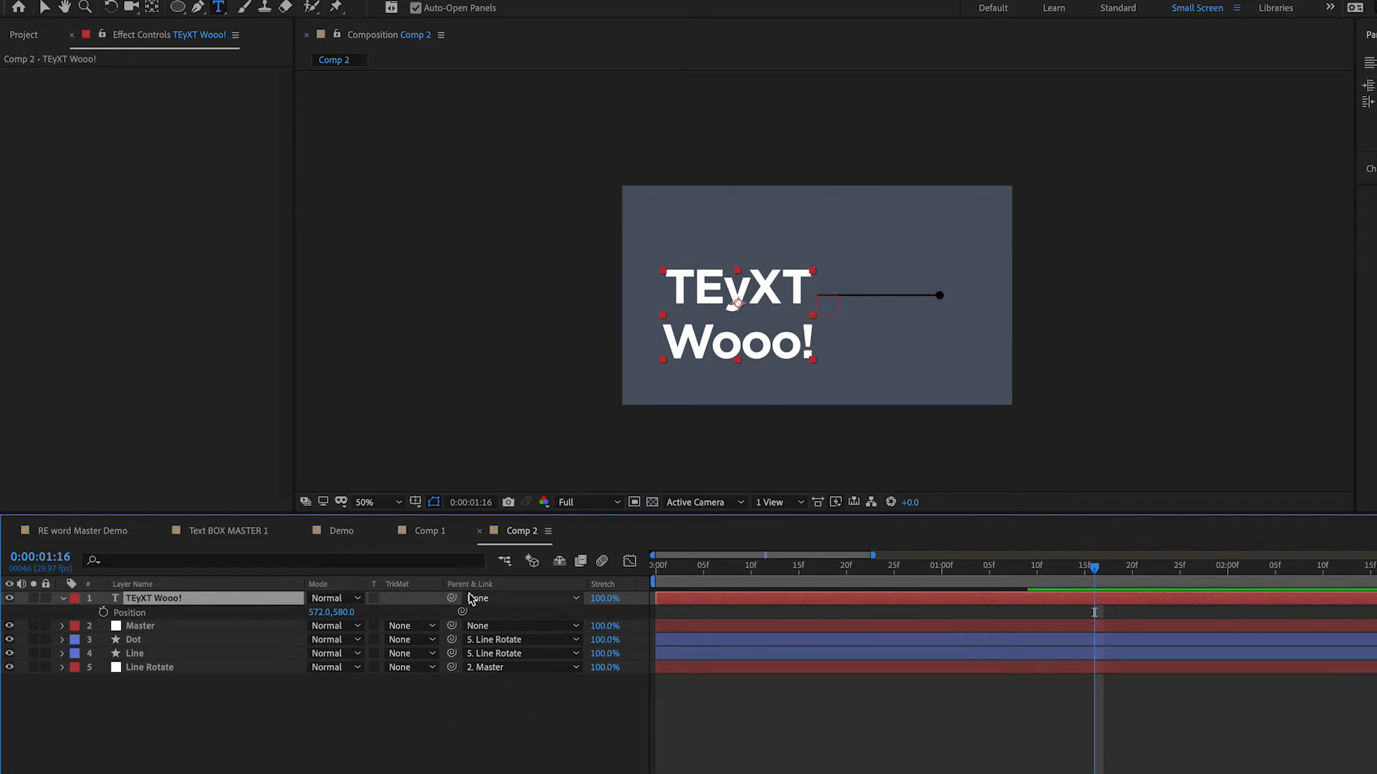
left_click_drag(451, 598, 157, 627)
- Add an expression to the text layer's Position, using the complete sourceRectAtTime centring expression copied from the TEXT layer's Position in Comp 1
left_click(104, 613, "alt")
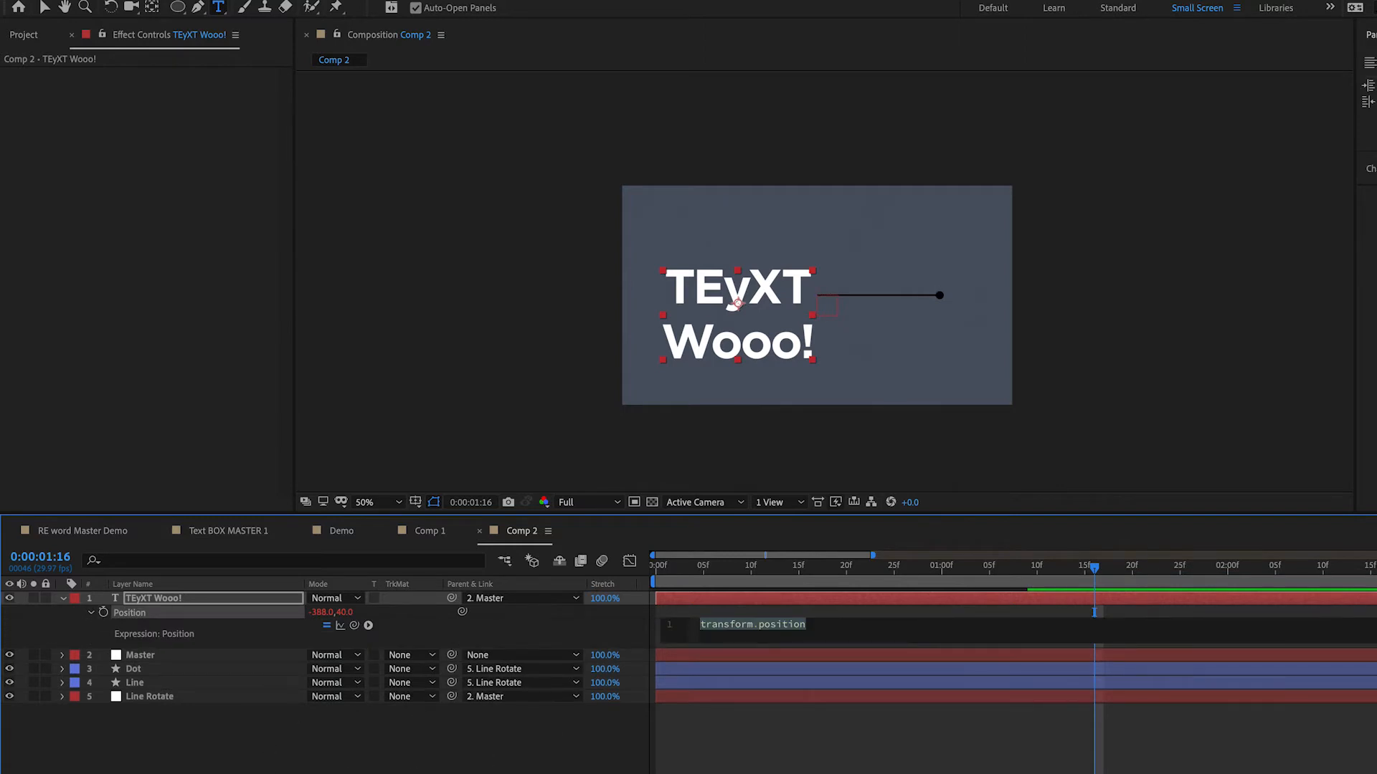
left_click(260, 752)
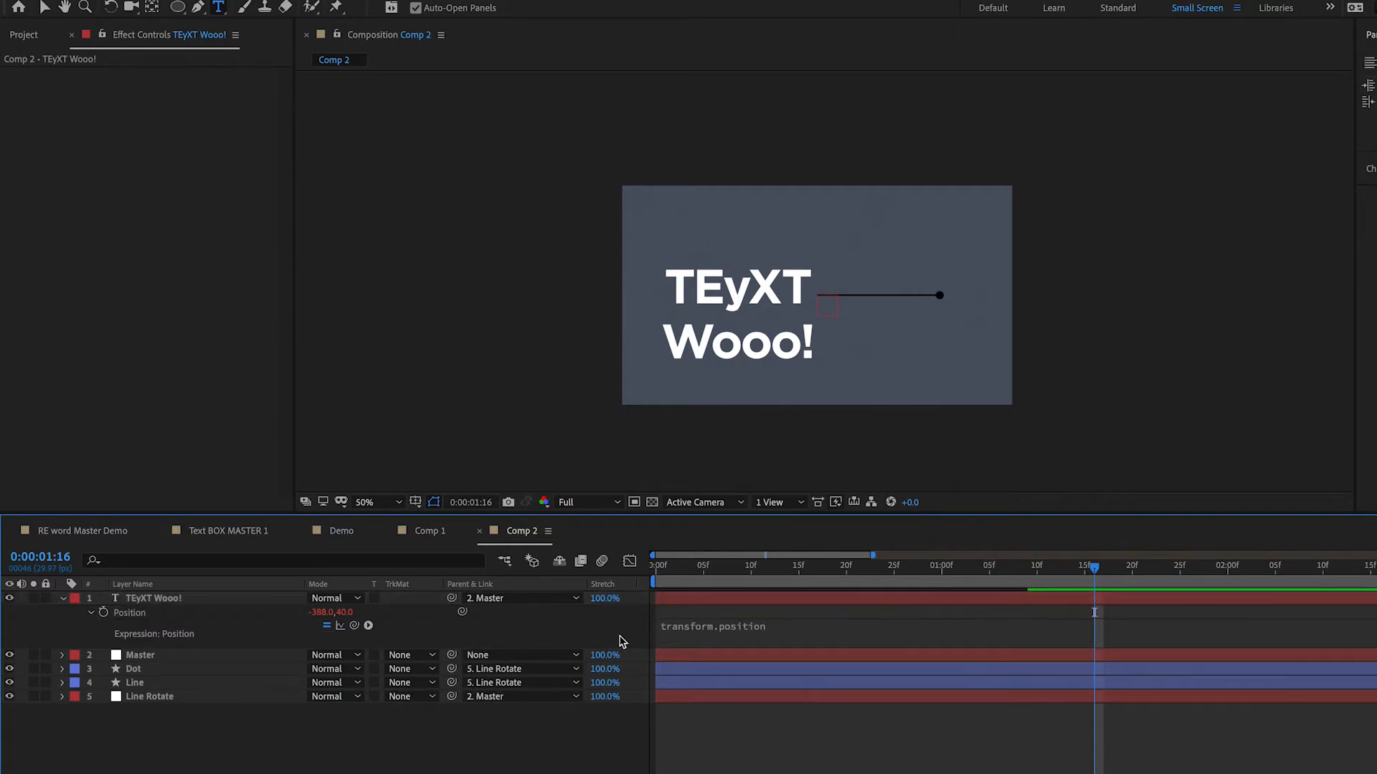
left_click(433, 535)
left_click(758, 667)
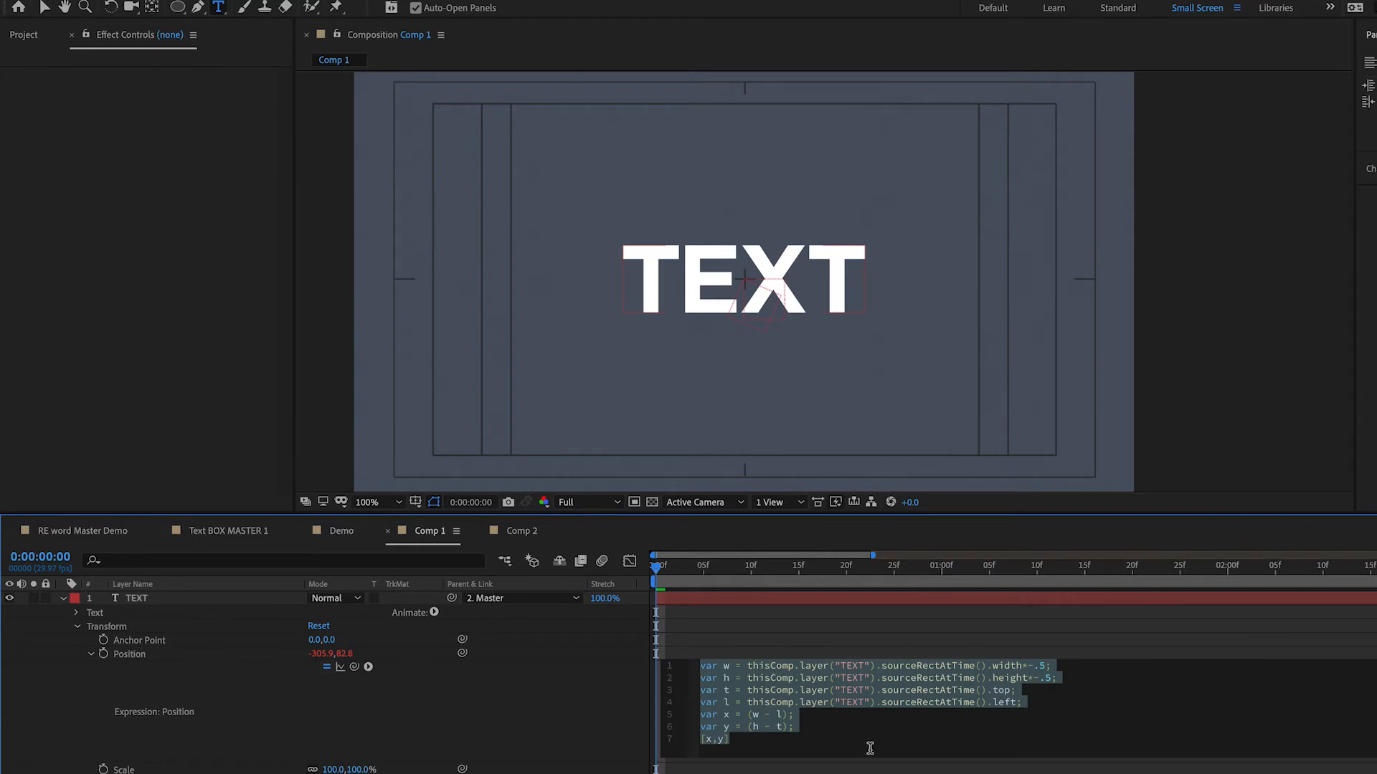
left_click_drag(817, 747, 665, 645)
left_click(519, 531)
left_click(692, 623)
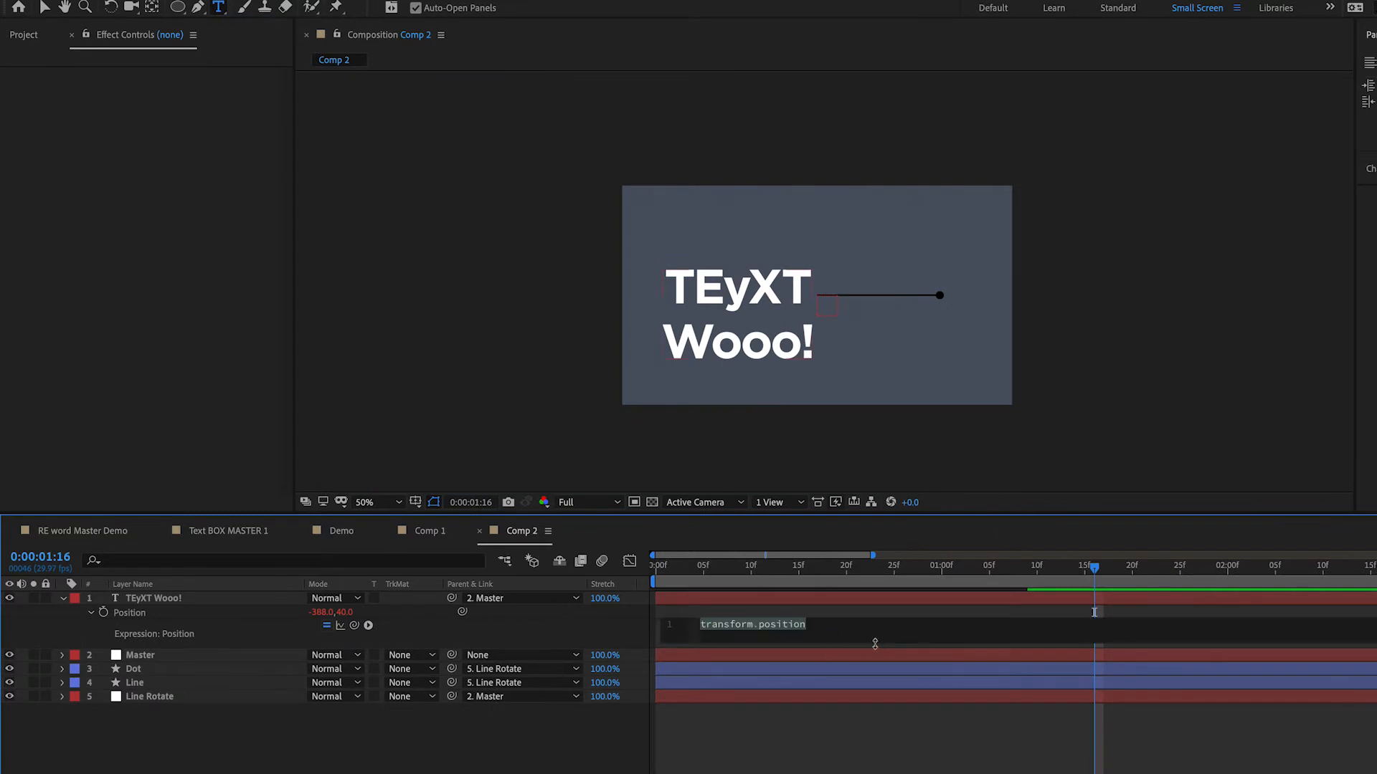
key("ctrl+v")
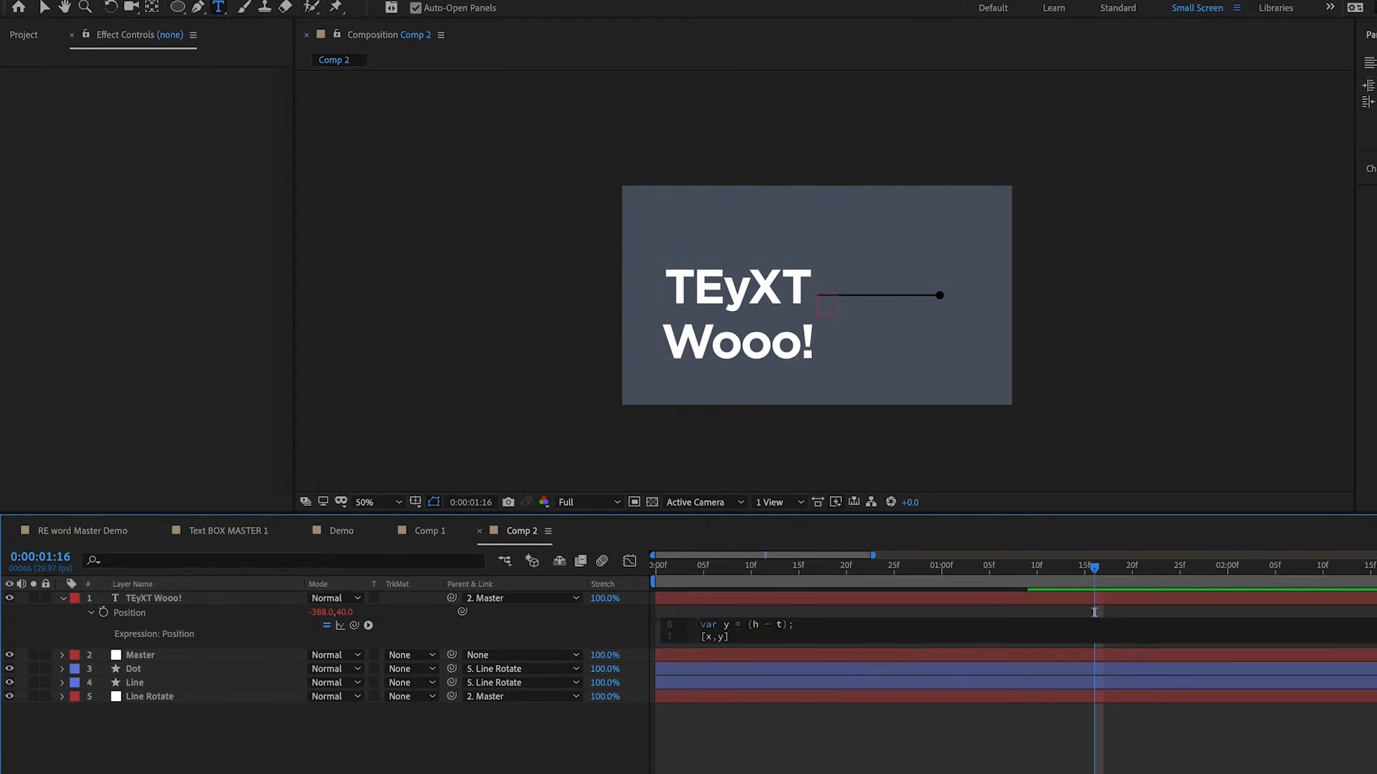
left_click(1094, 612)
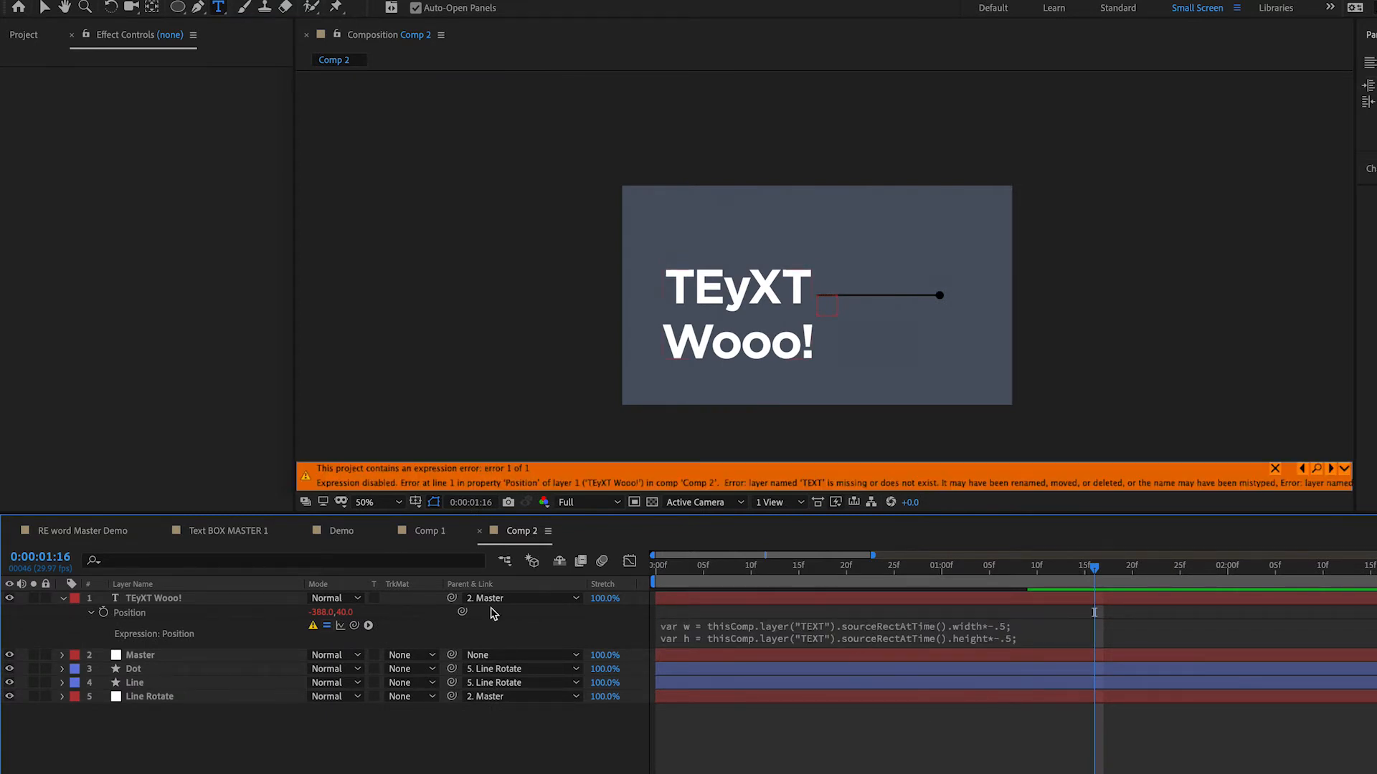
- Rename the text layer TEXT to match the name used in its Position expression, and deselect it
left_click(153, 603)
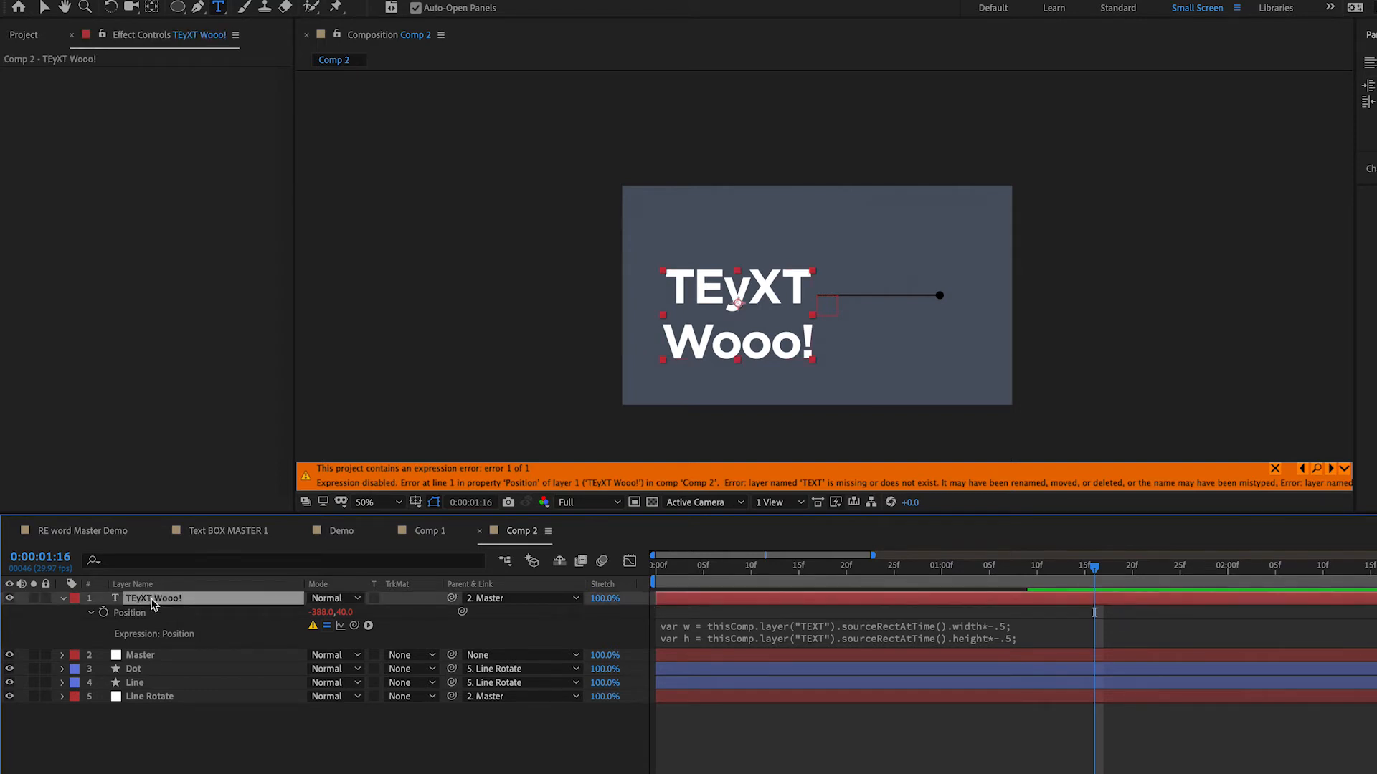
key("Return")
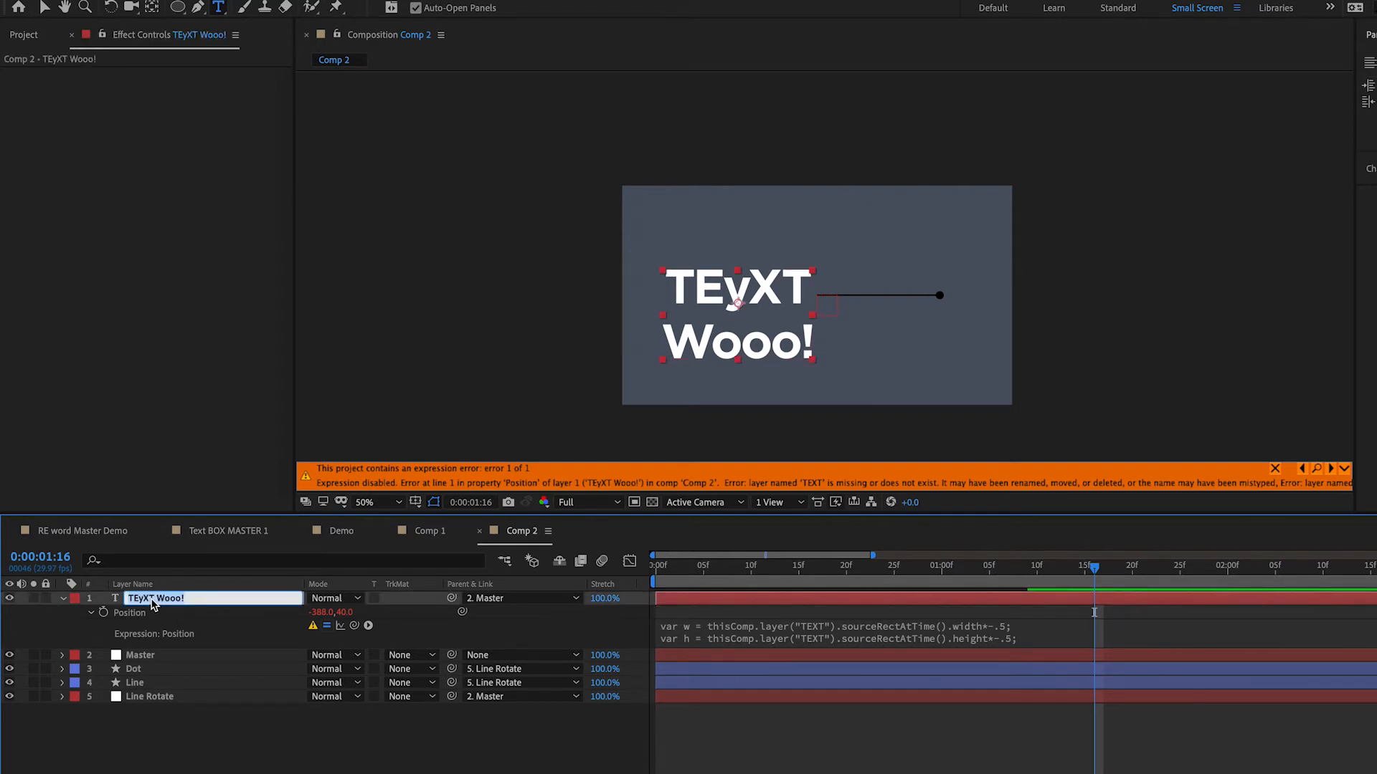
type("TEXT")
key("Return")
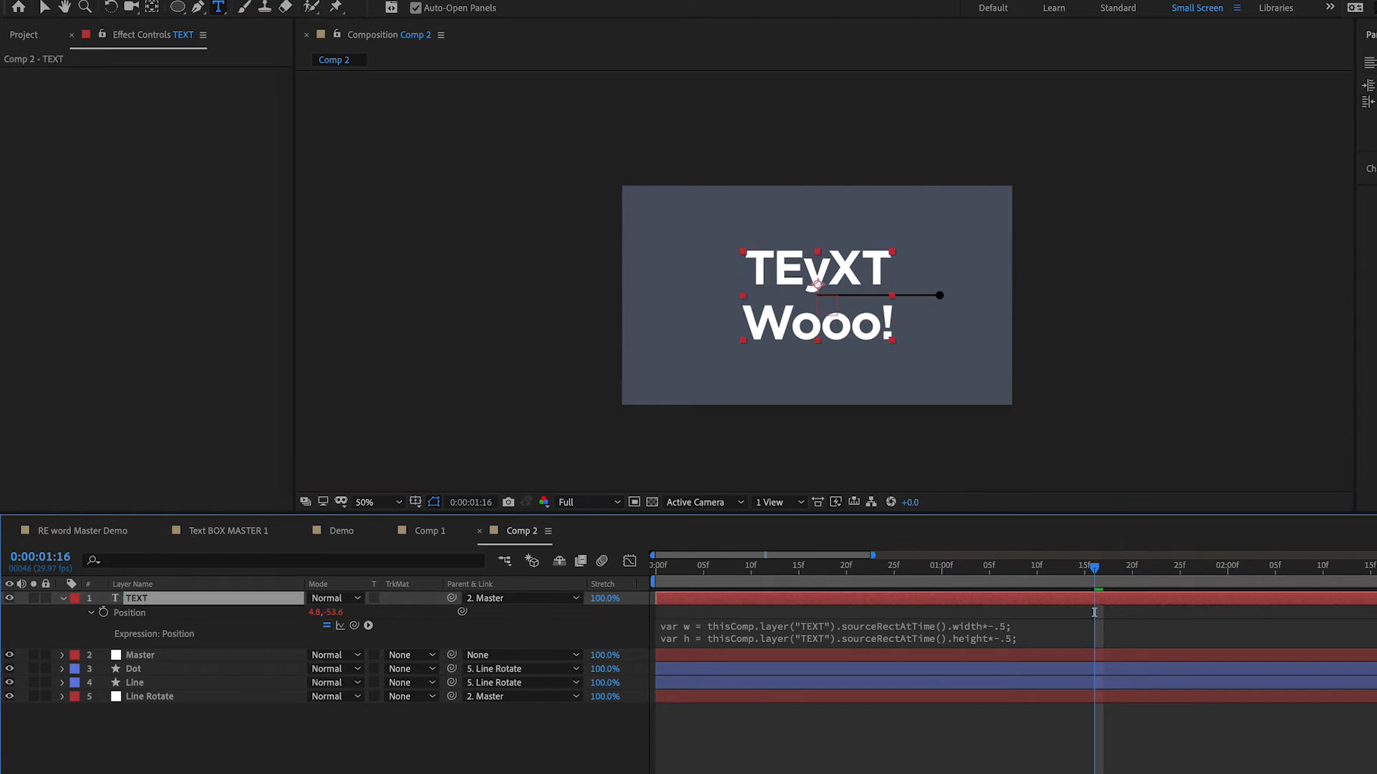
key("F2")
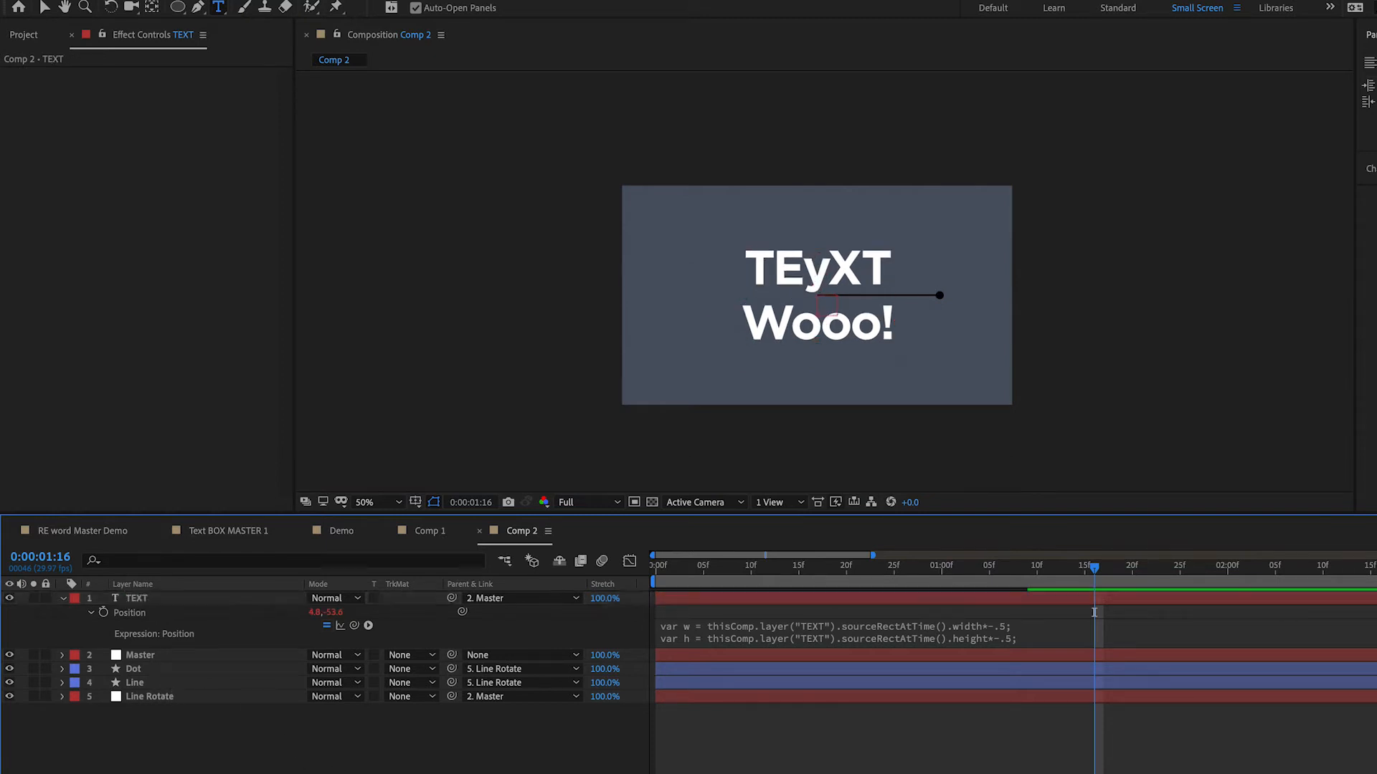
- Enlarge the Position expression editor to show every line, and remove the stray v after [x,y]
left_click(825, 641)
left_click(864, 697)
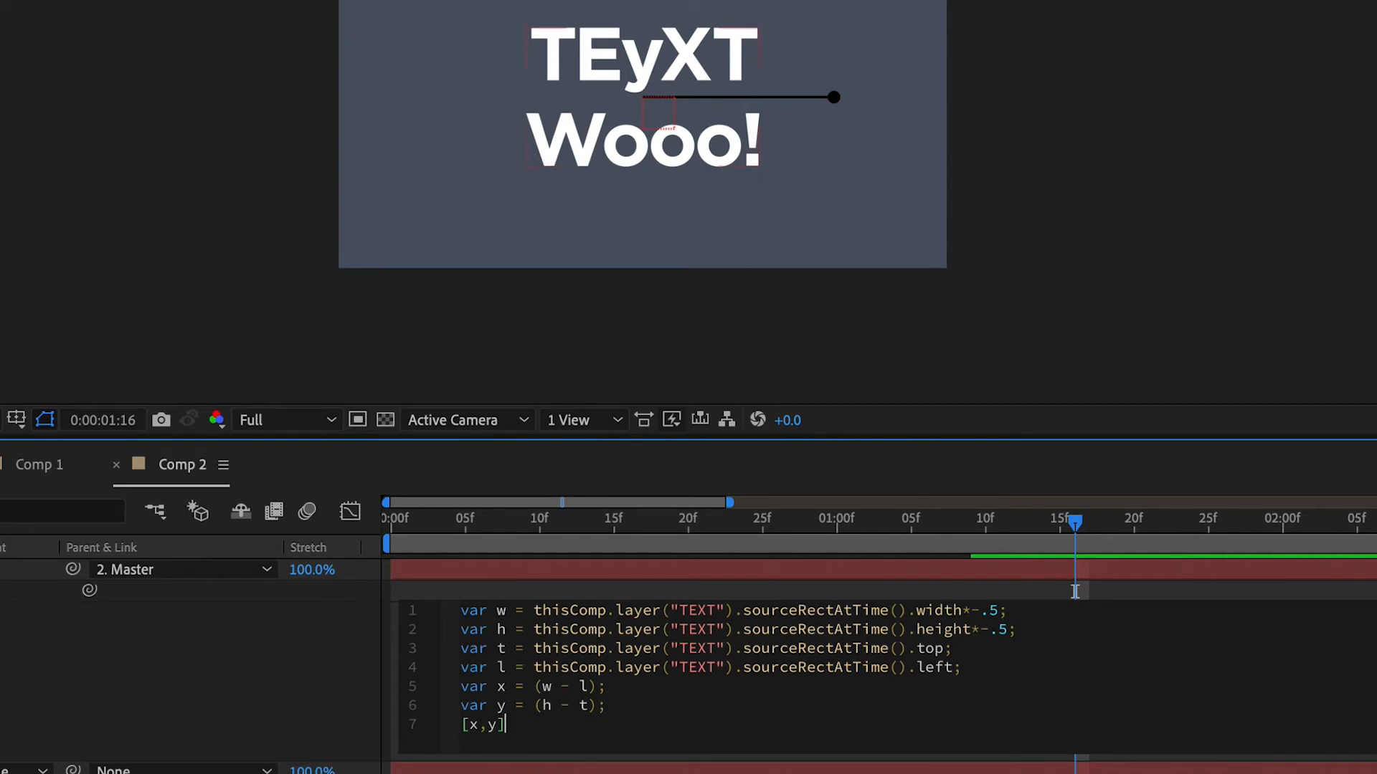
key("KP_Enter")
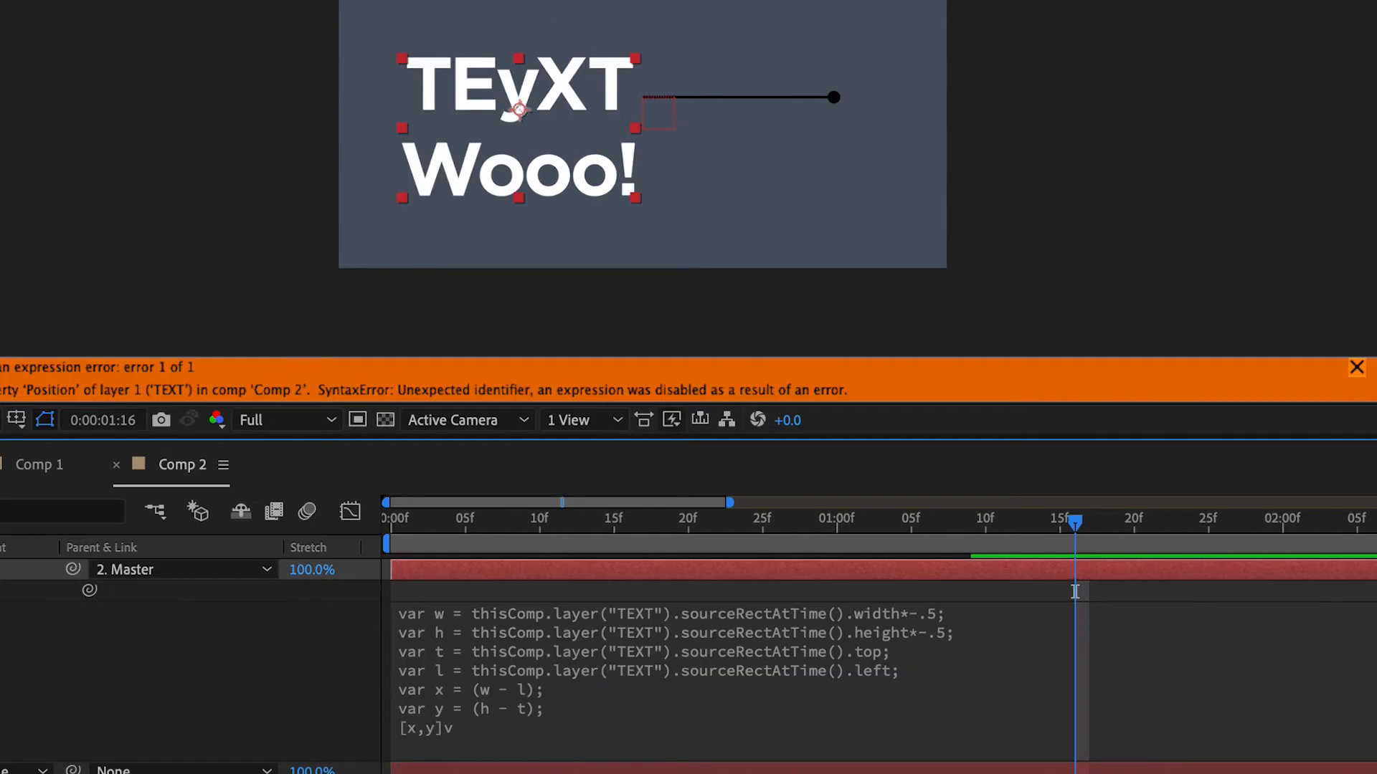
left_click(641, 643)
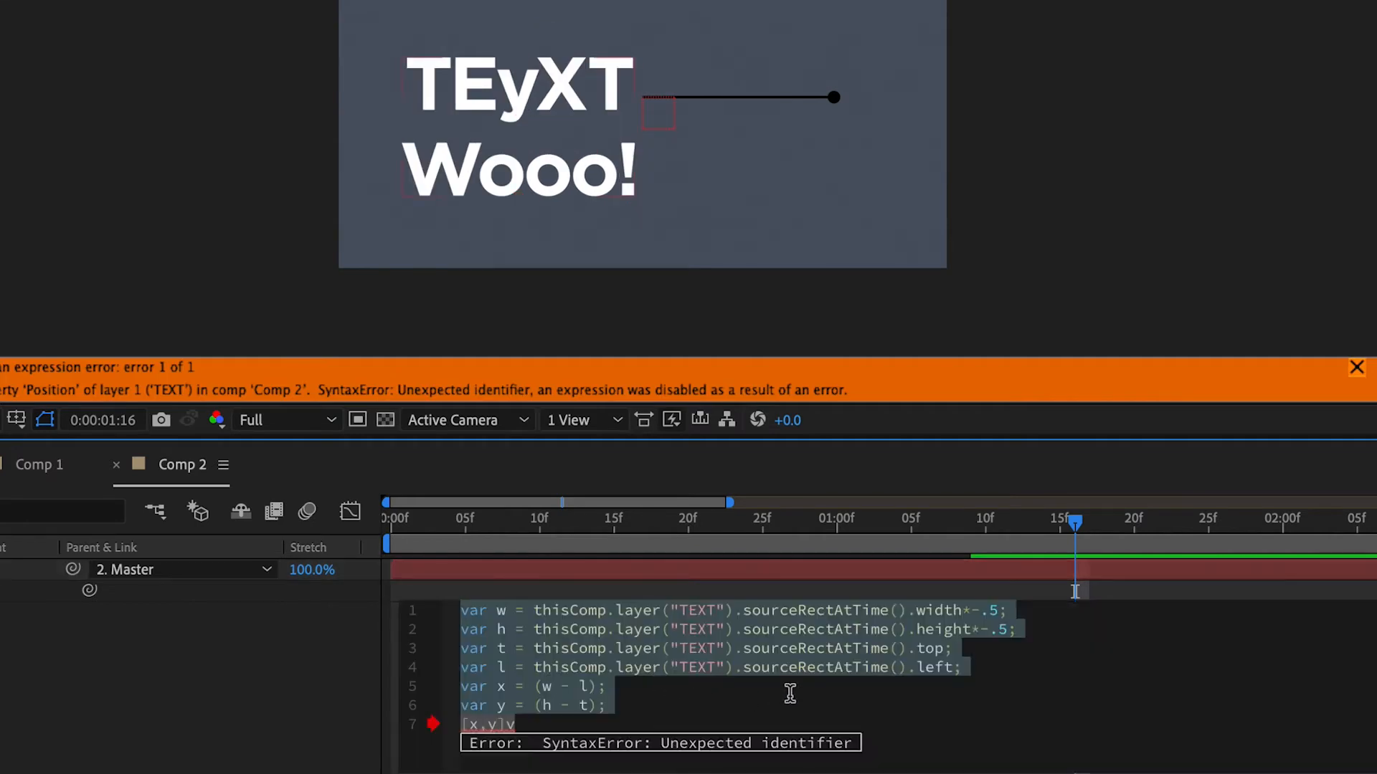
left_click(554, 766)
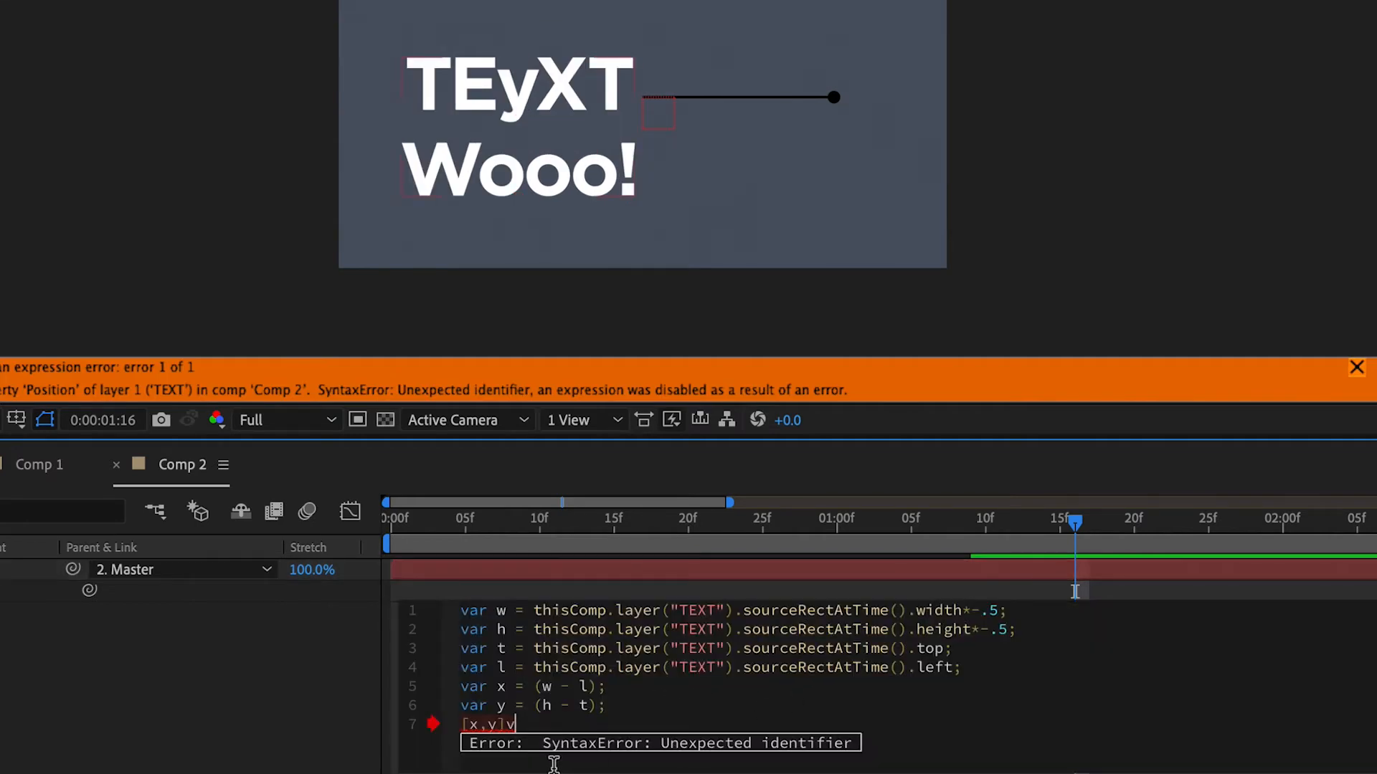
key("KP_Enter")
left_click(553, 765)
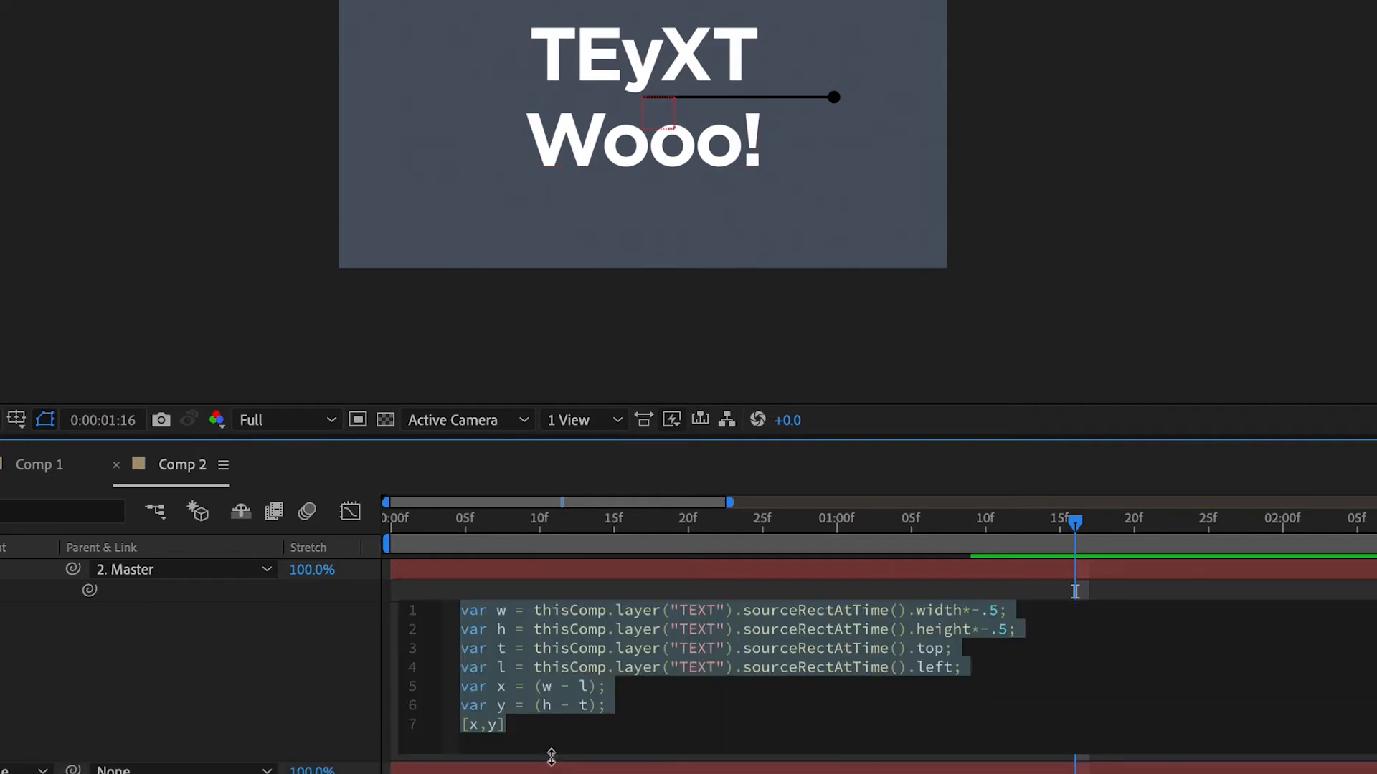
key("KP_Enter")
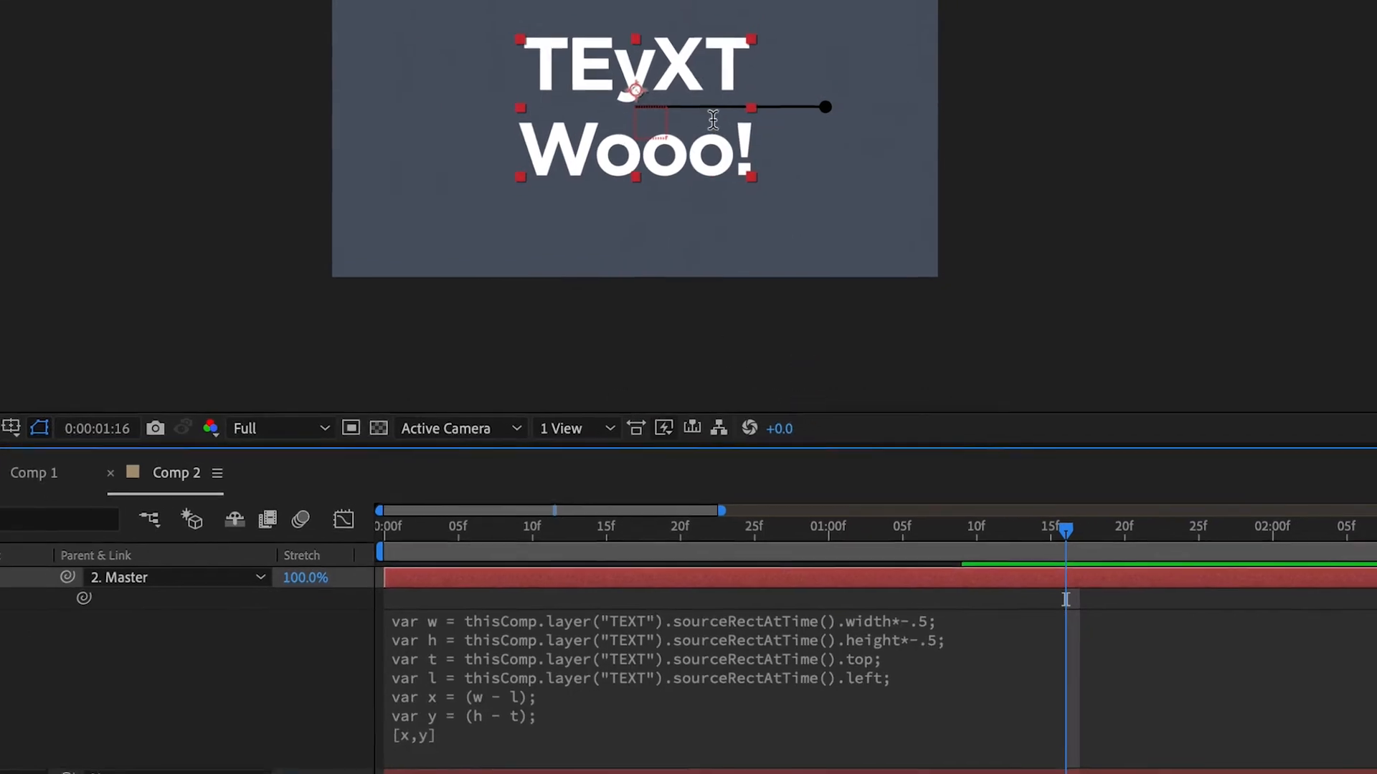
- Show the title/action safe guides and insert two line breaks after Woo in the text's second line
key("apostrophe")
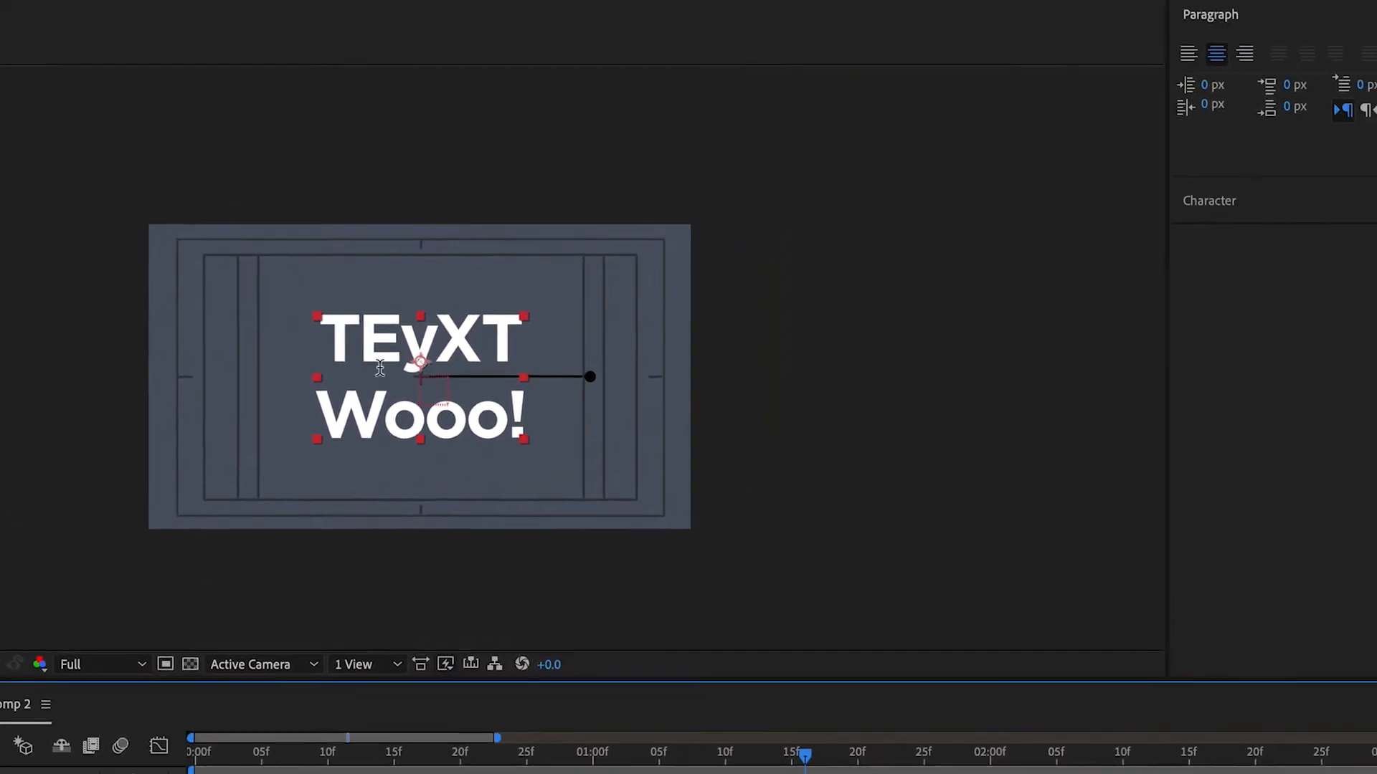
left_click(453, 451)
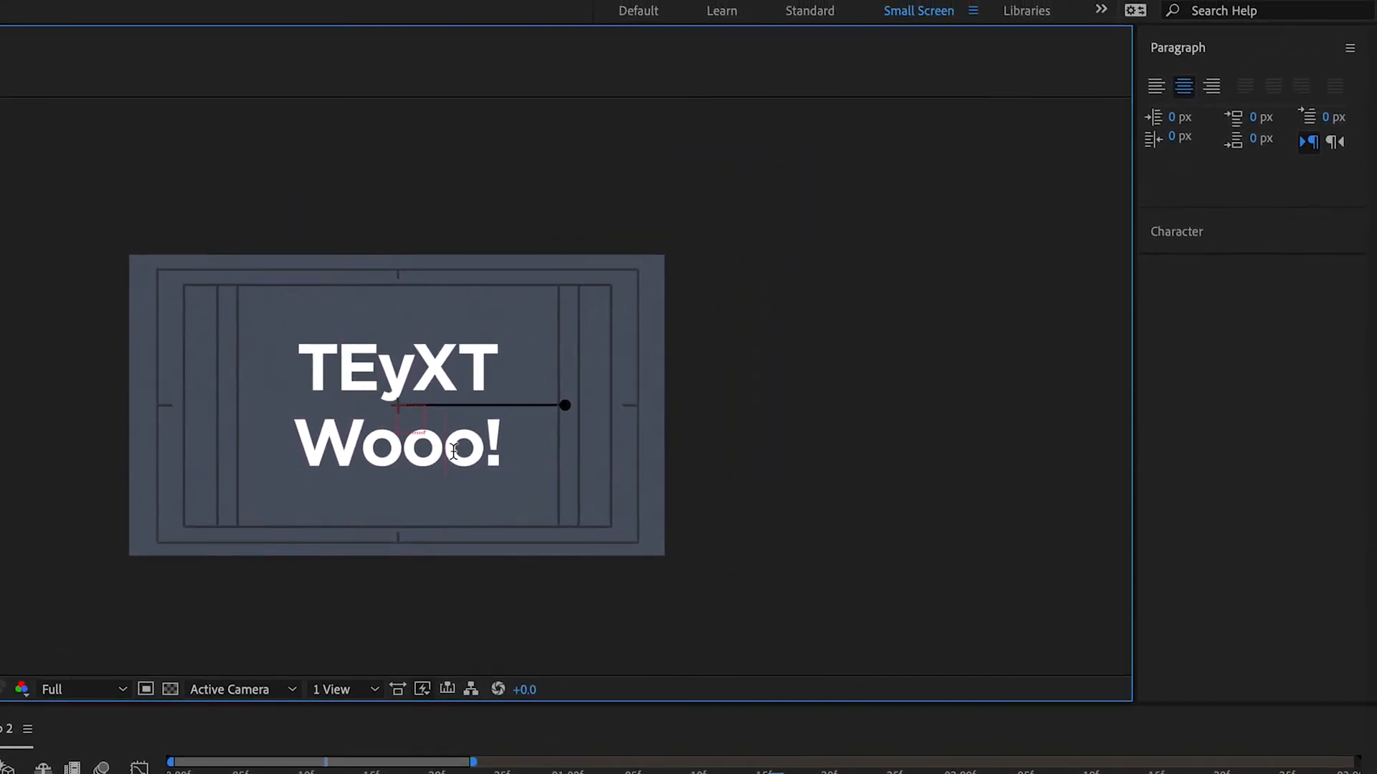
key("Return")
key("Return")
key("Escape")
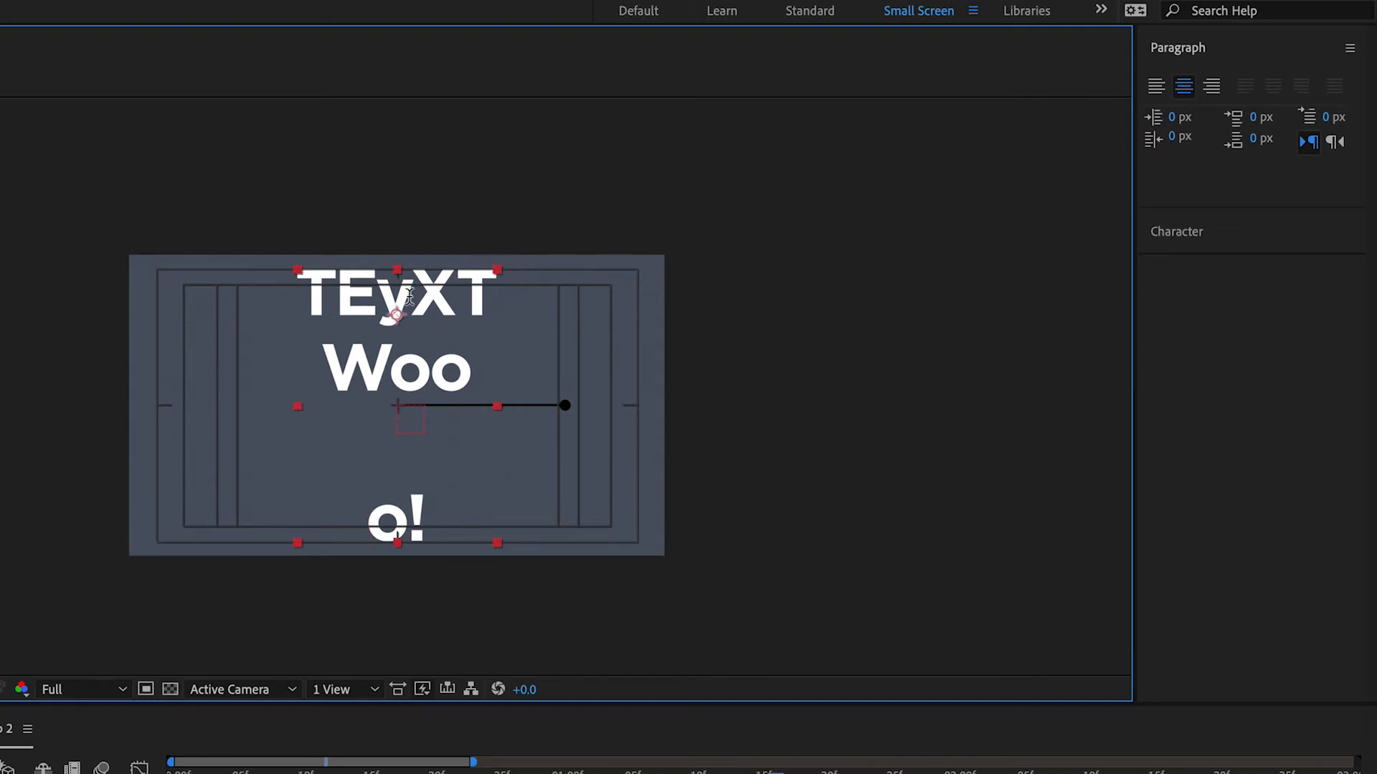
- Test left, centre and right paragraph alignment on the text, finishing with the whole layer left-aligned
left_click_drag(401, 518, 428, 518)
left_click(565, 387)
left_click(1155, 86)
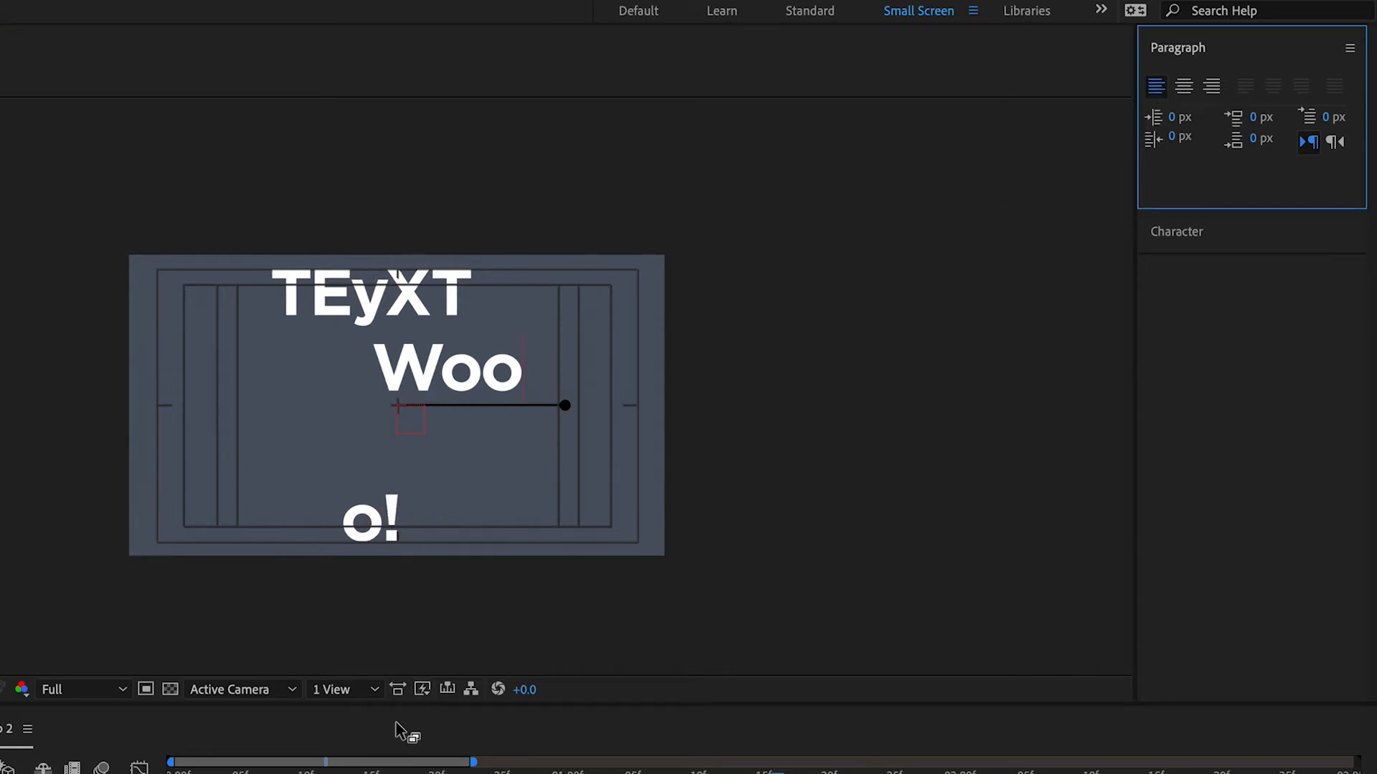
left_click(74, 773)
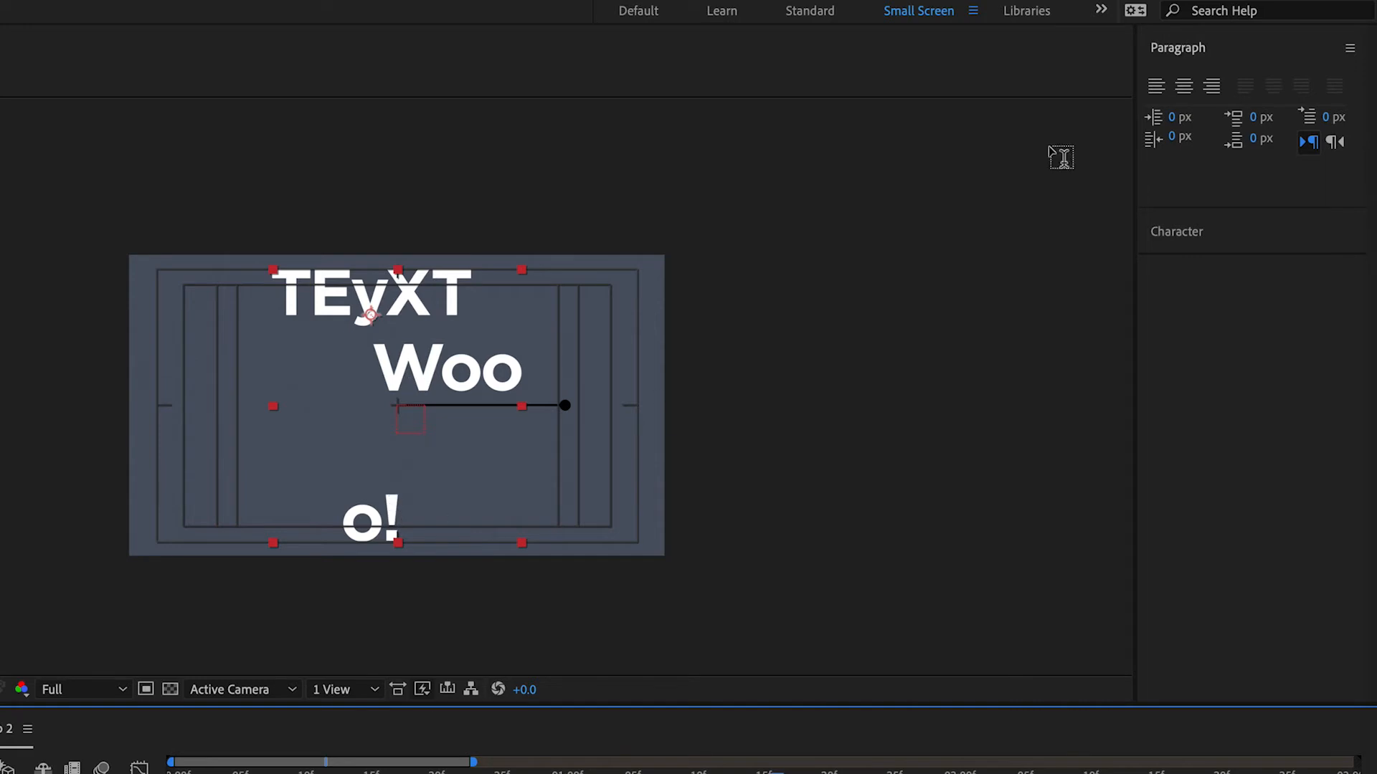
left_click(1184, 87)
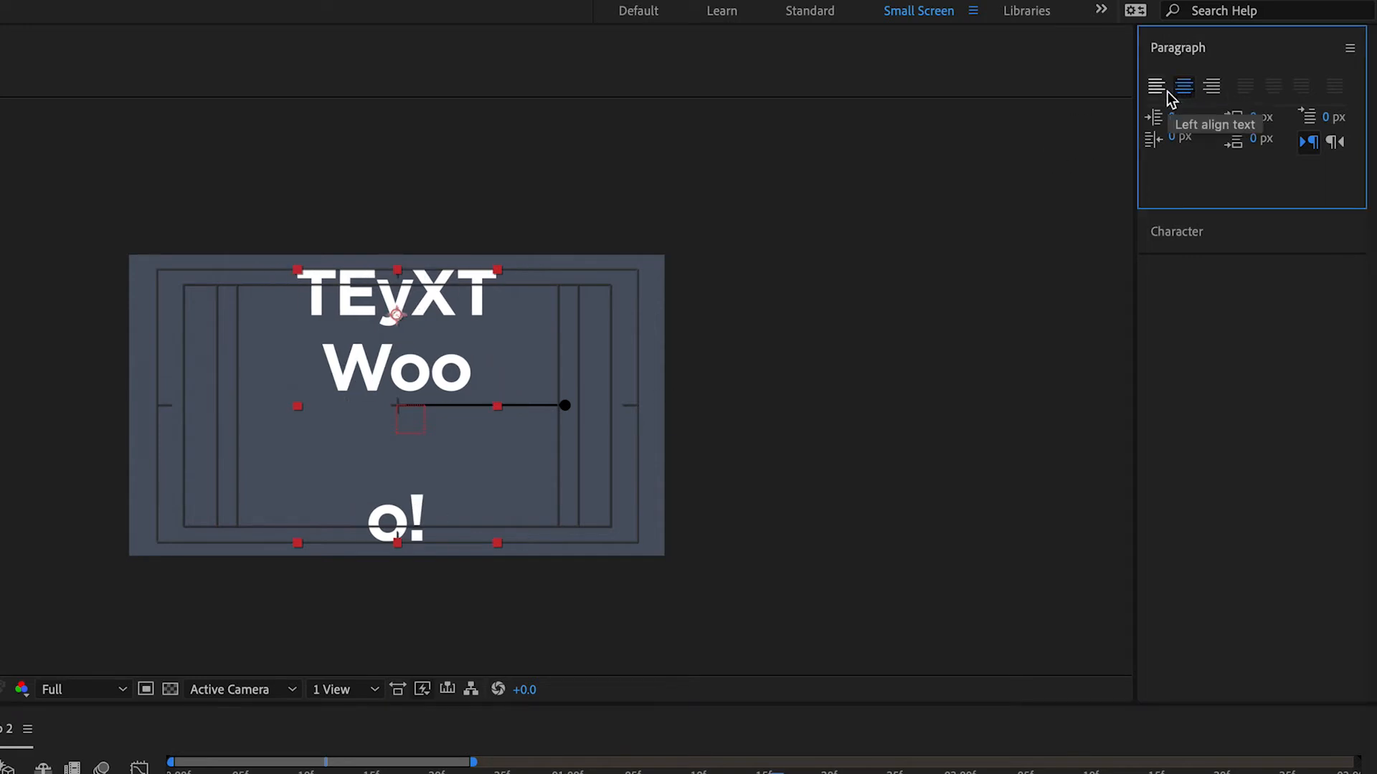
left_click(1156, 89)
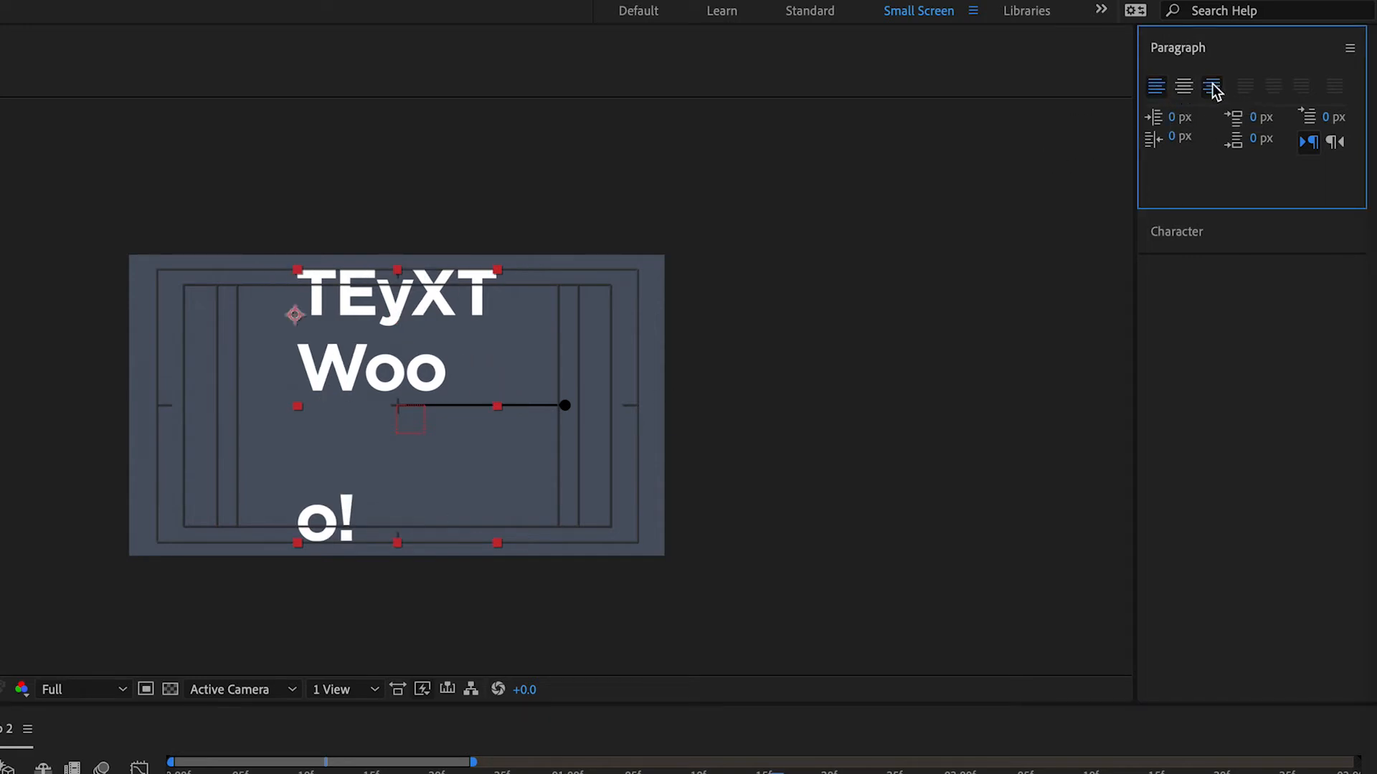
left_click(1212, 88)
left_click(1185, 87)
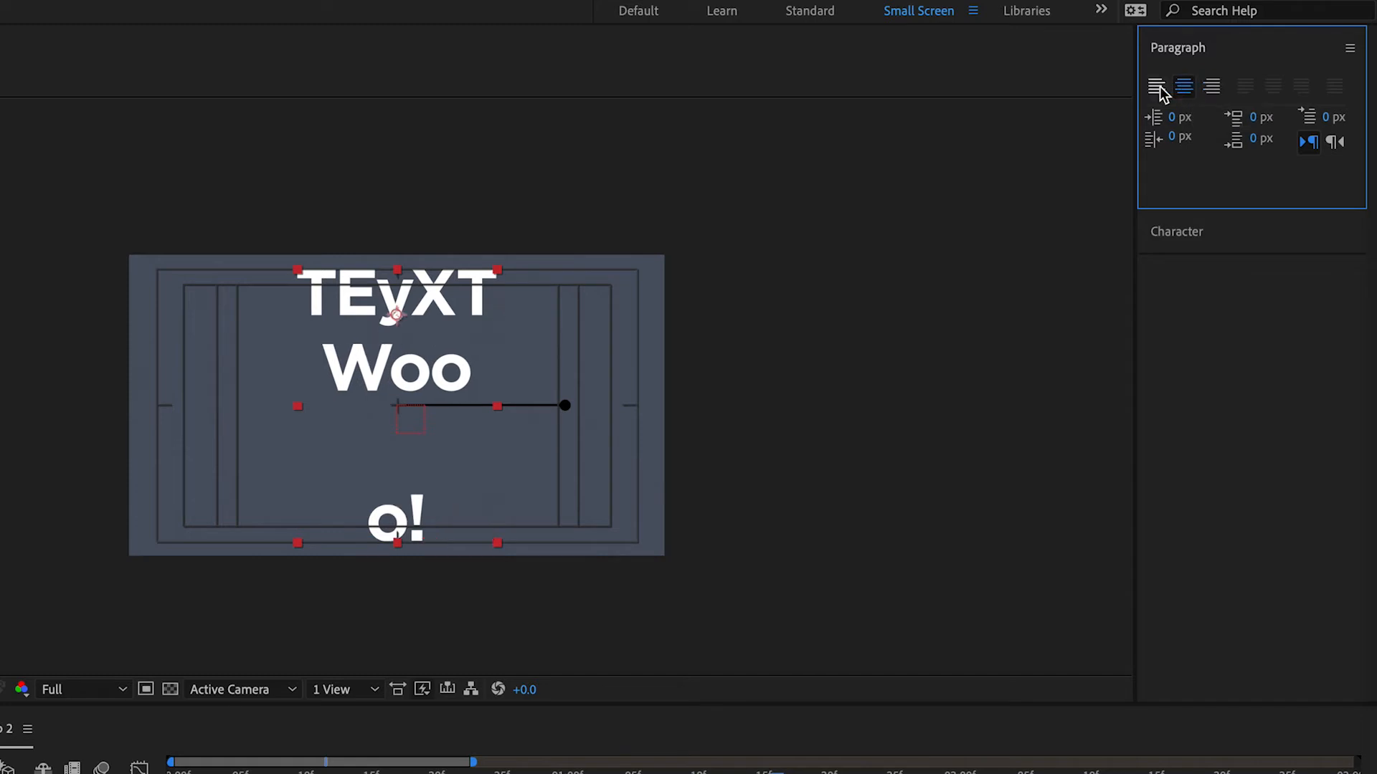
left_click(1156, 87)
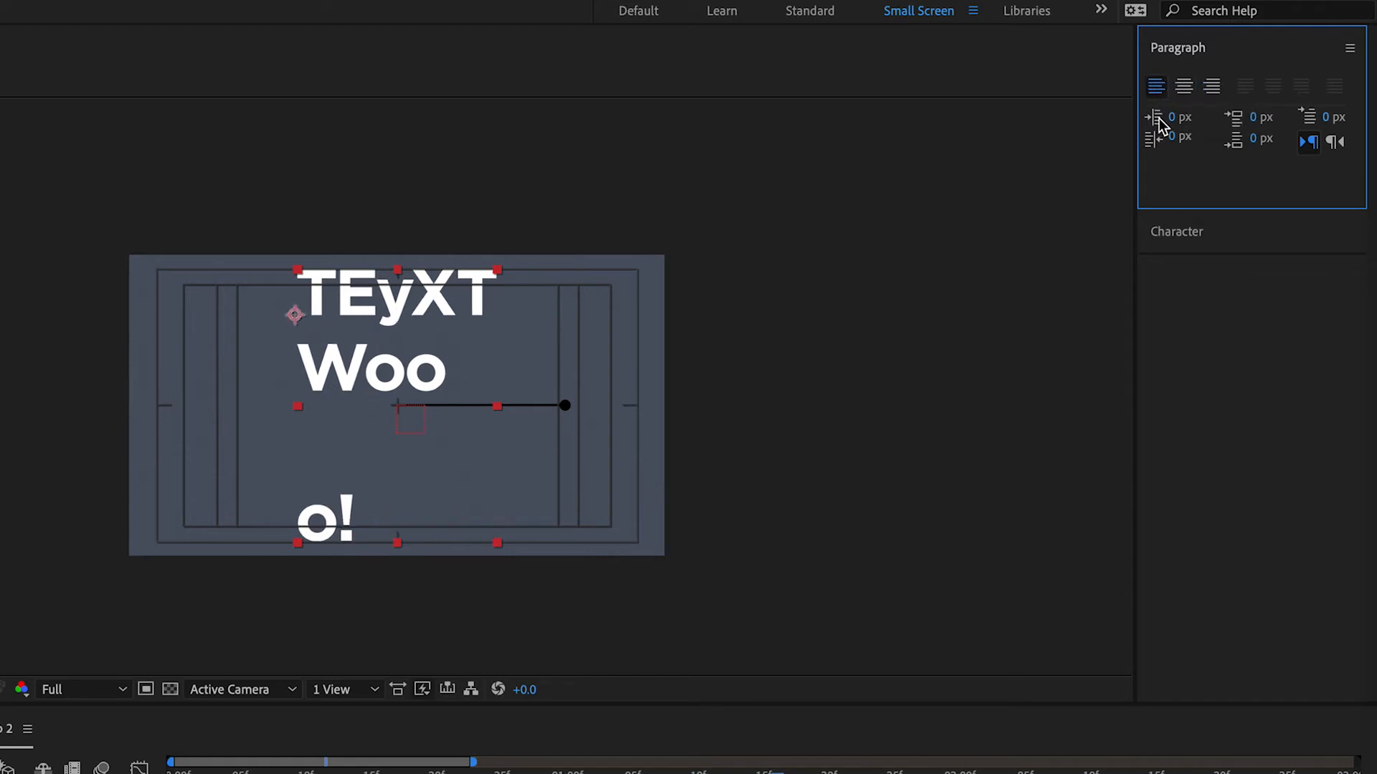
- Set the text layer's baseline shift to 36 px in its character settings
left_click(1187, 229)
mouse_move(1176, 310)
left_mouse_down()
mouse_move(1096, 329)
mouse_move(1222, 314)
left_mouse_up()
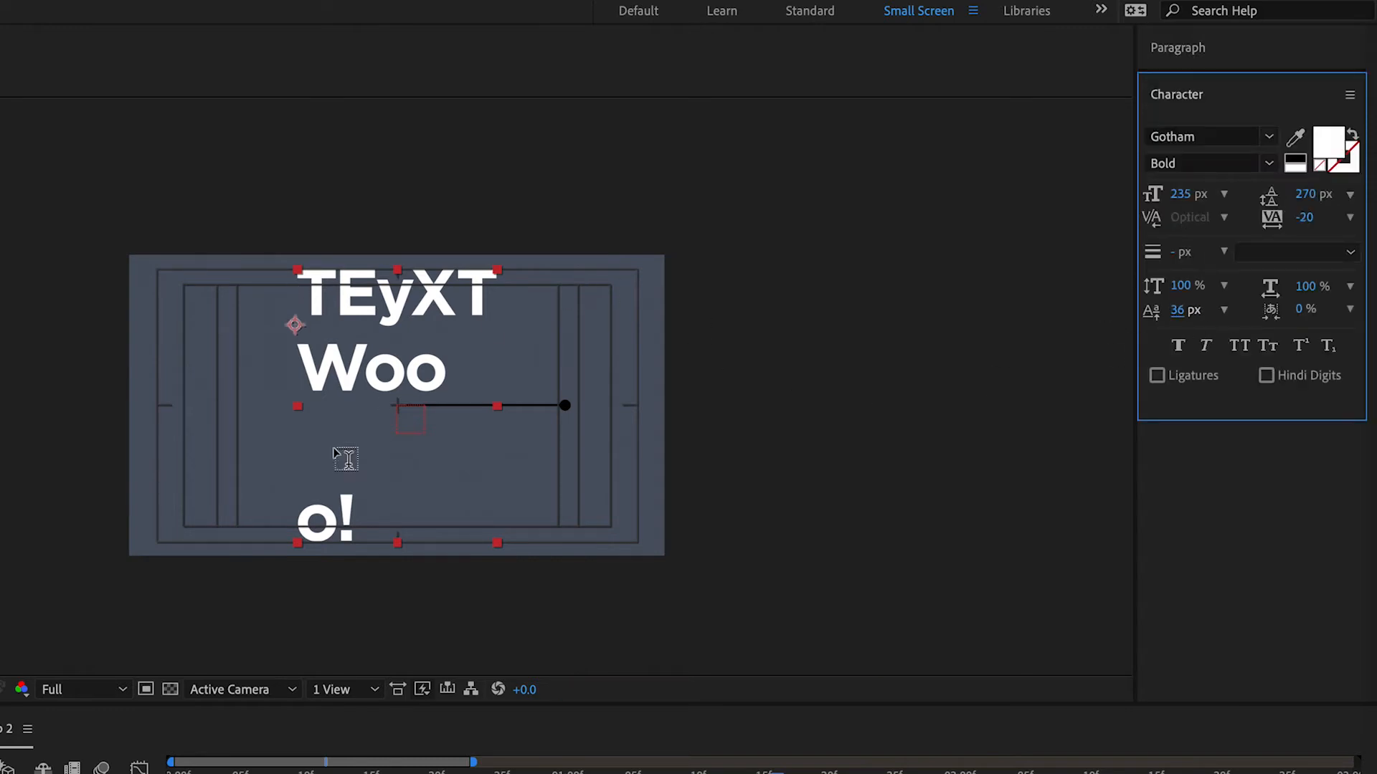
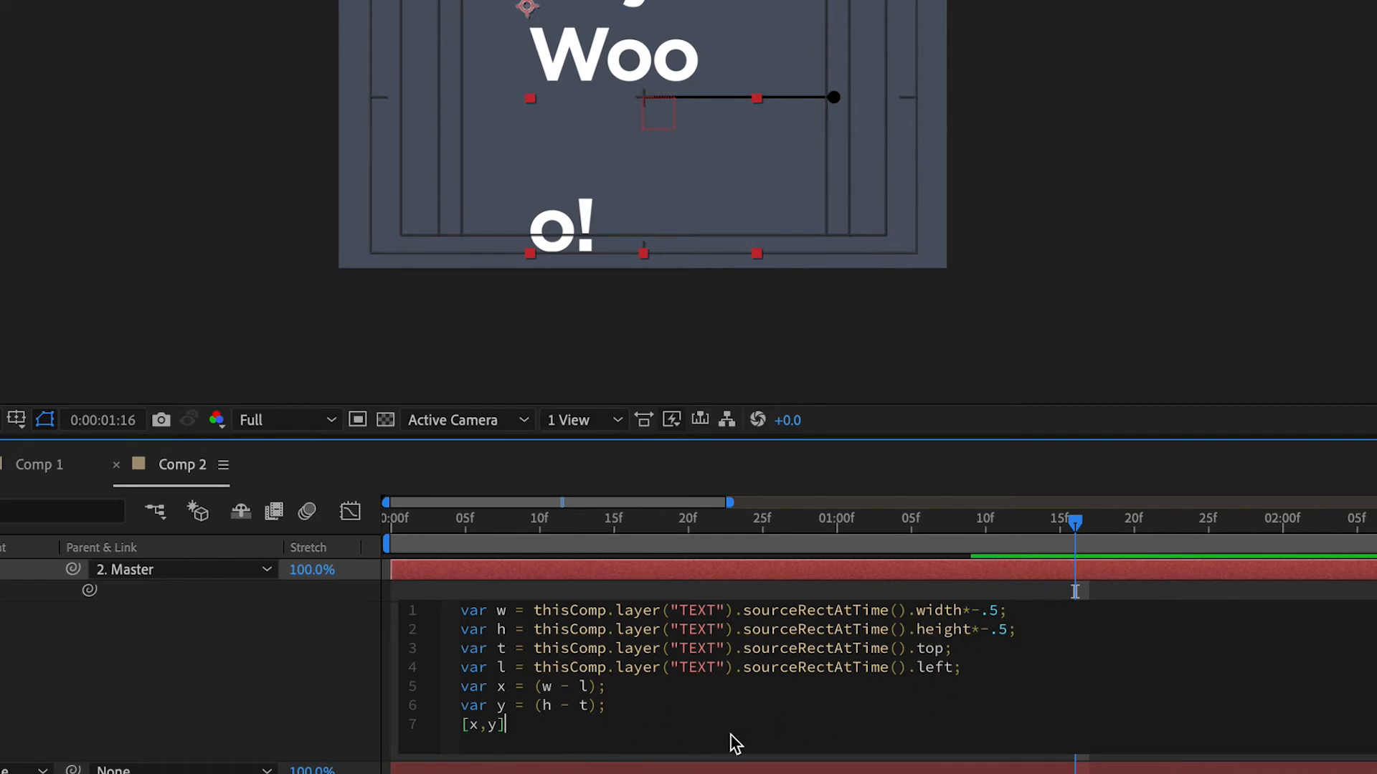
- Commit the Position expression and replace the text layer's contents with the single word TEXT
key("KP_Enter")
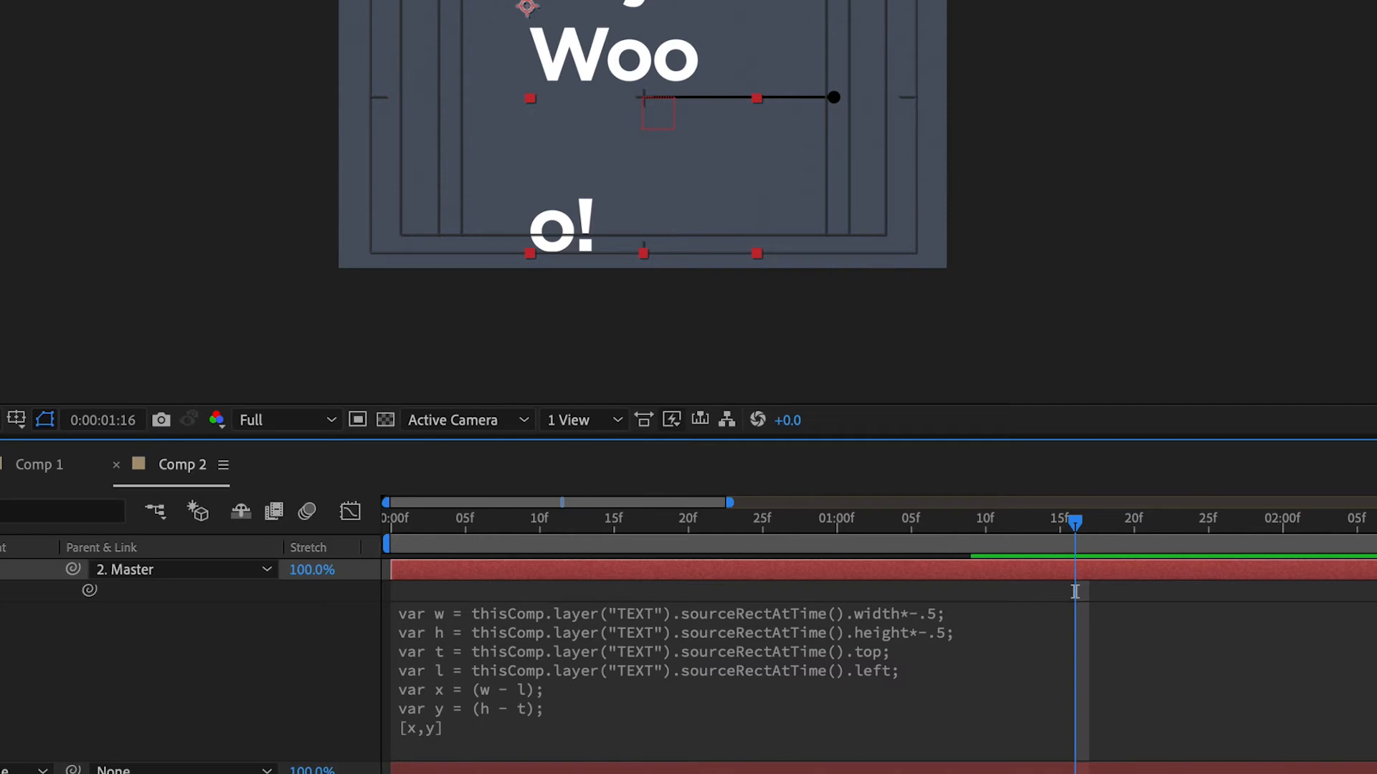
key("F2")
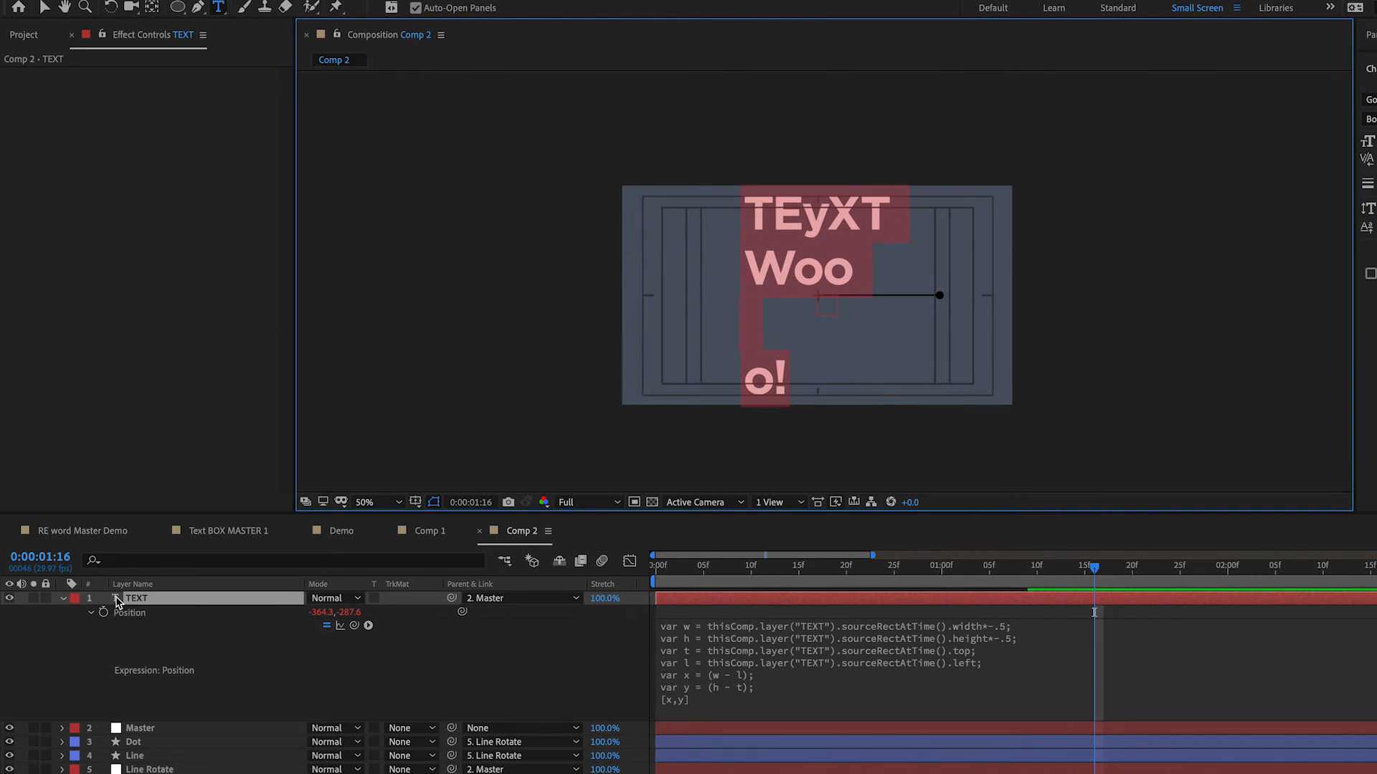
type("TEXT")
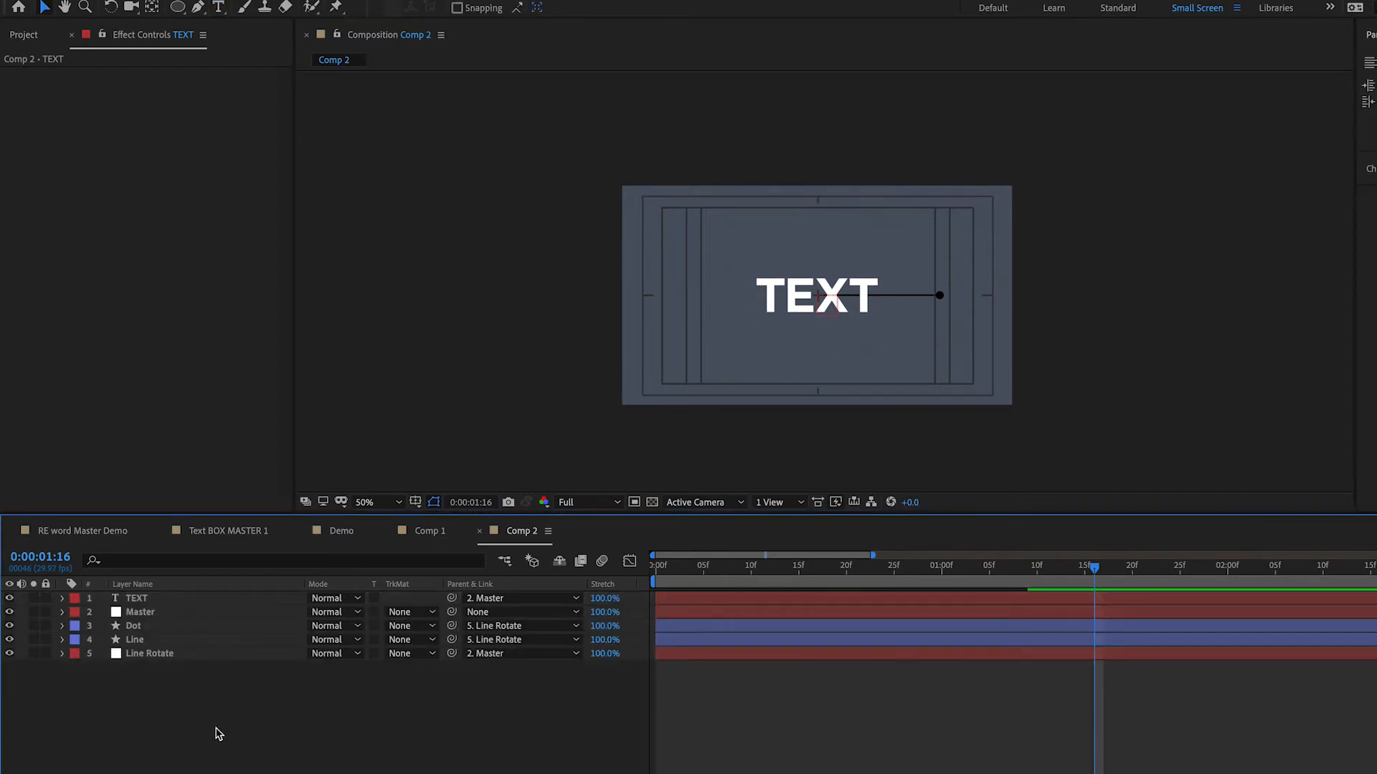
- Add a new rectangle shape layer that fills the whole Comp 2 frame
left_click(178, 7)
left_click(208, 8)
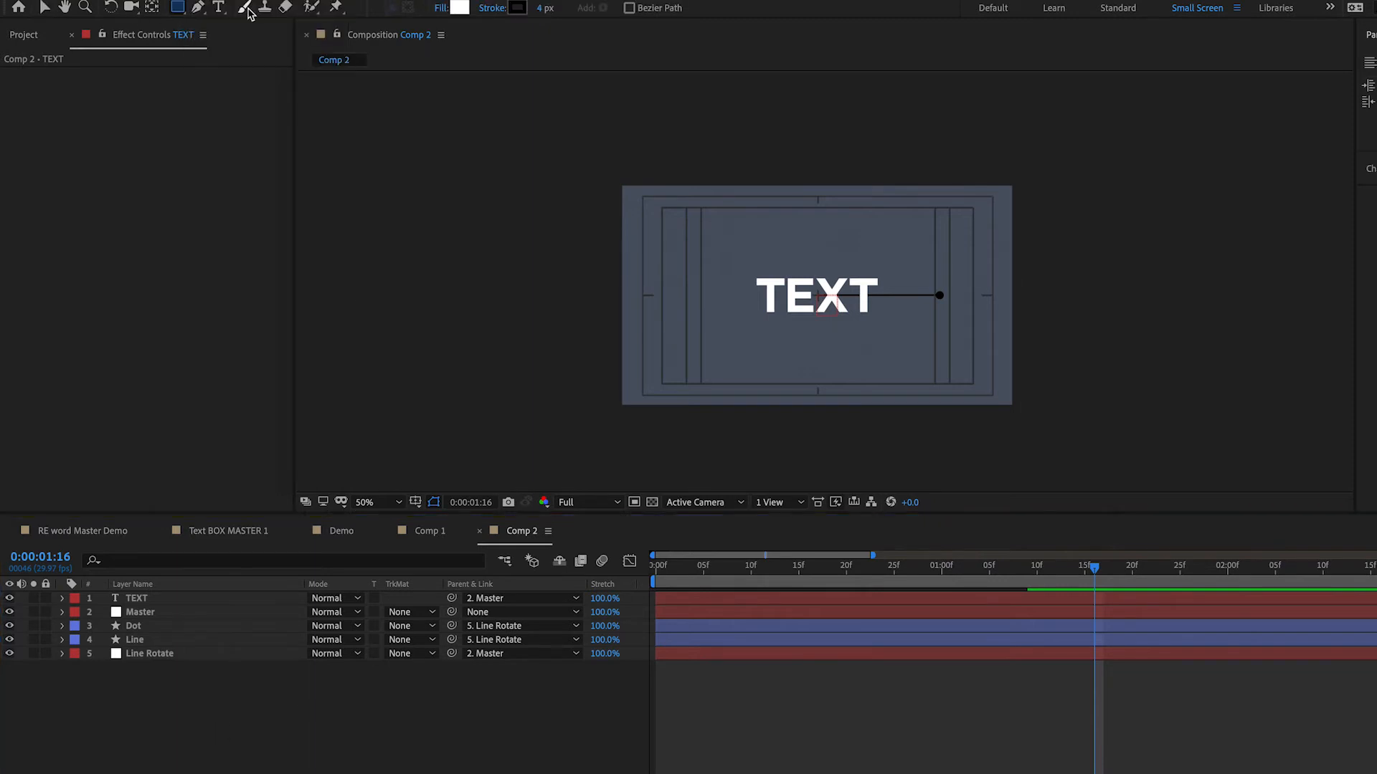
double_click(178, 8)
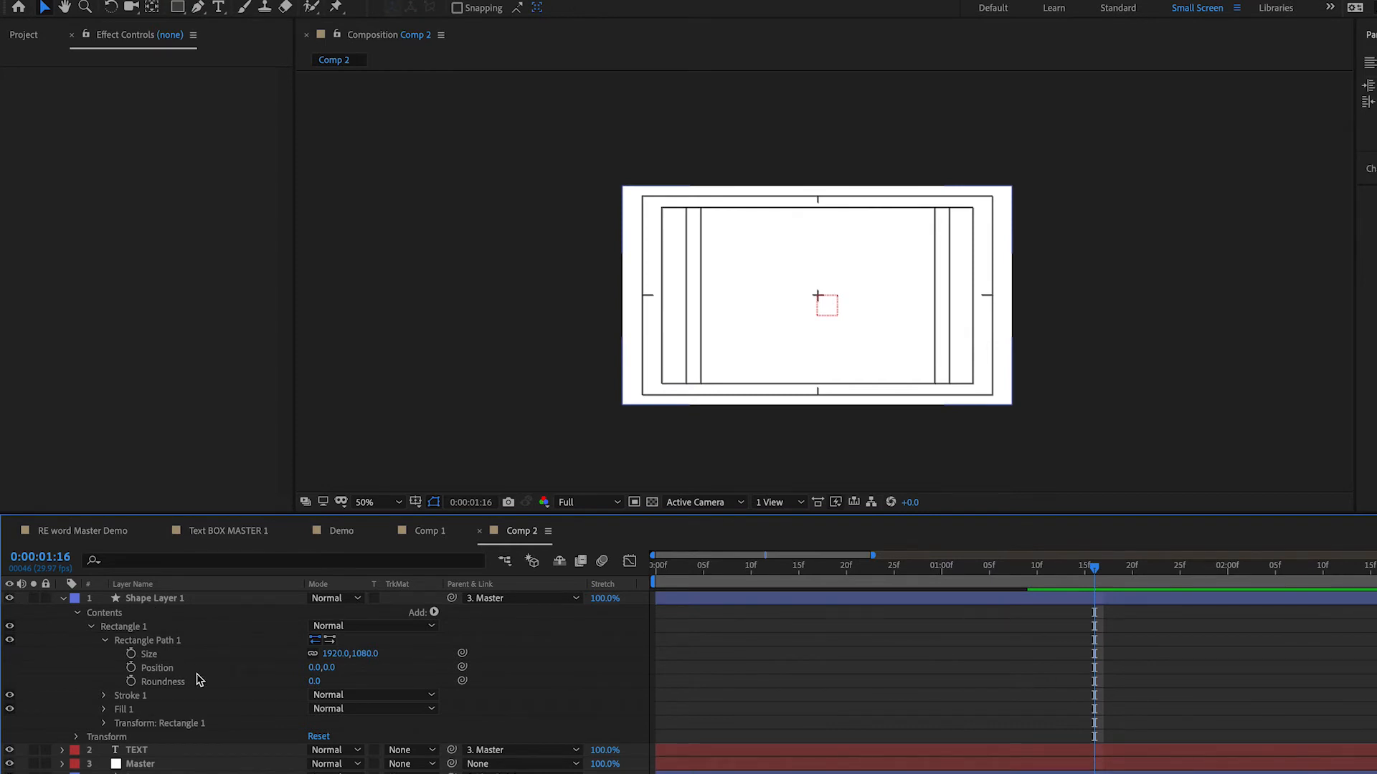
- Add an expression to the rectangle path's Size, starting with var x = thisComp.layer("TEXT").sourceRectAtTime()
left_click(132, 654, "alt")
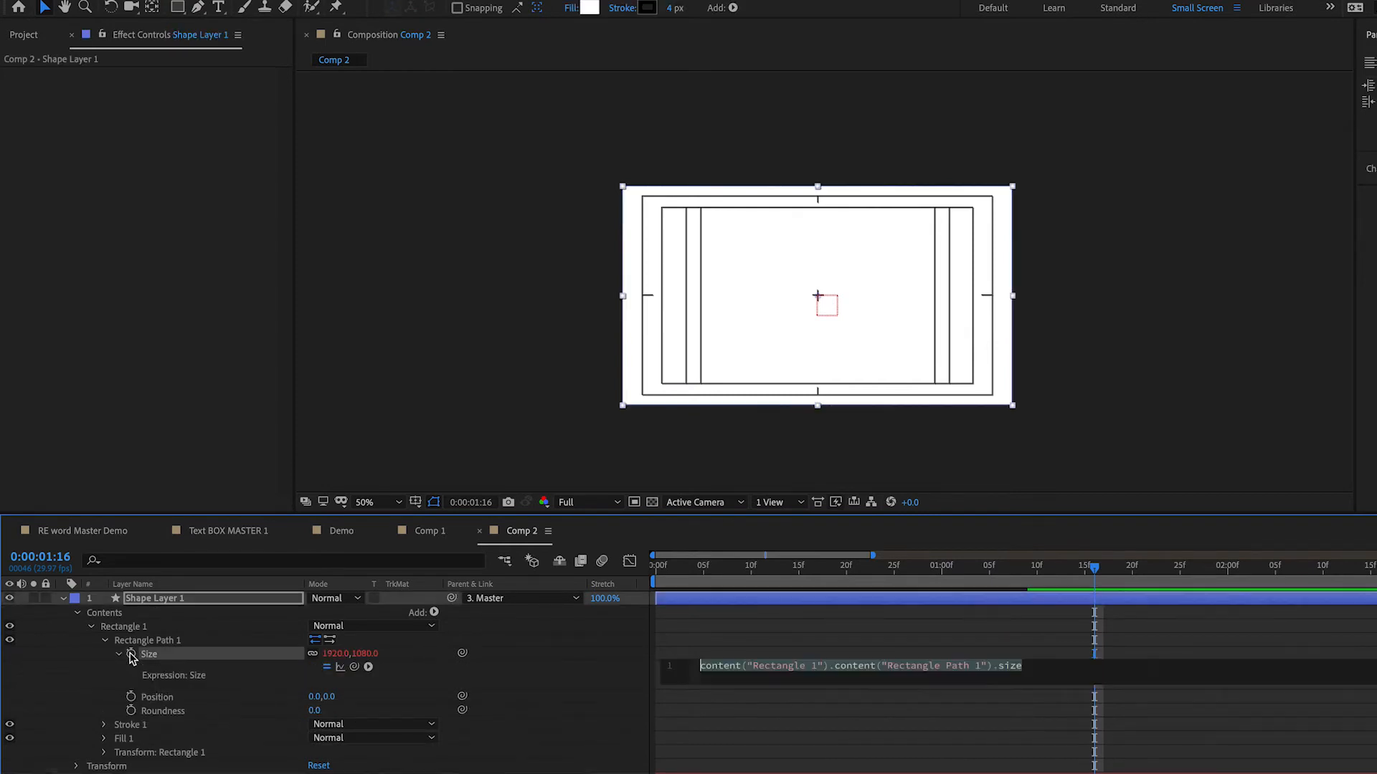
left_click_drag(749, 689, 747, 744)
left_click(767, 688)
type("var x =")
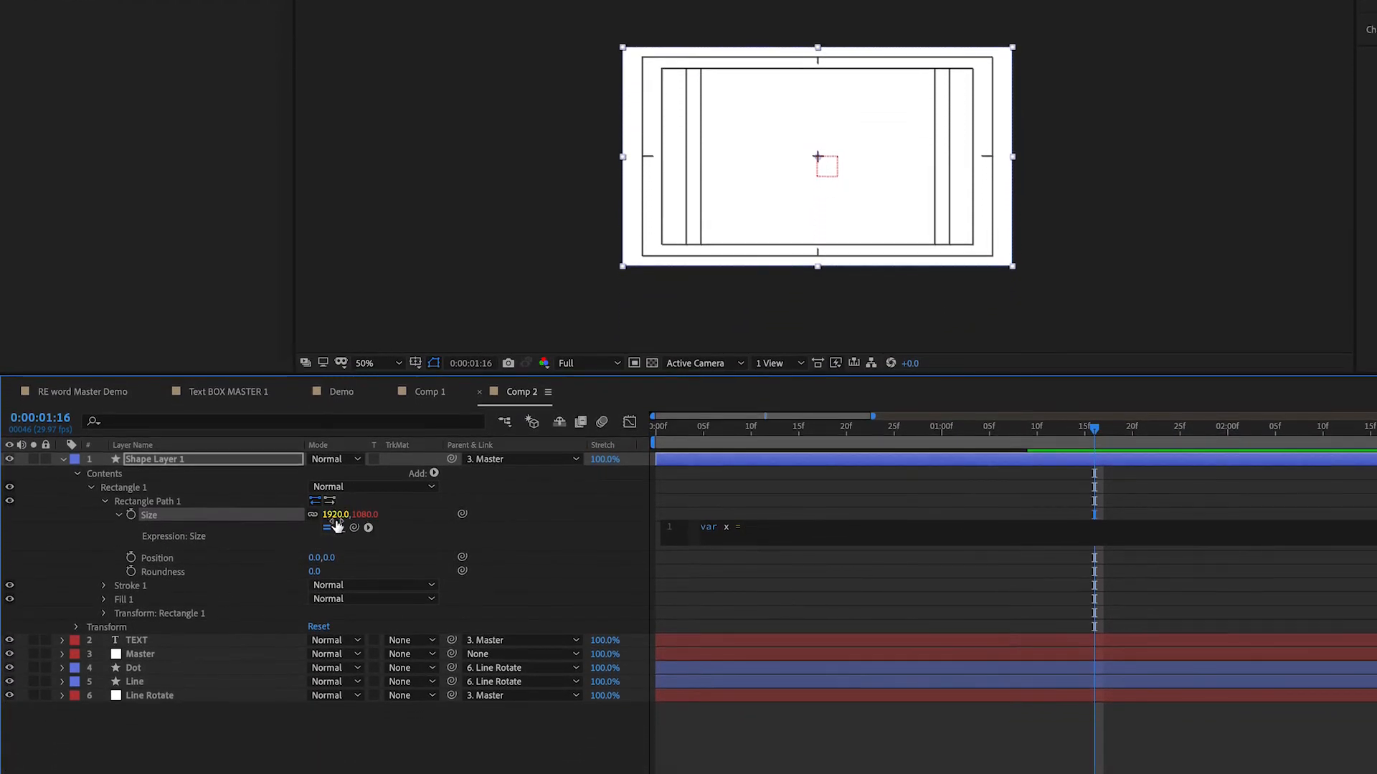
left_click_drag(462, 514, 142, 646)
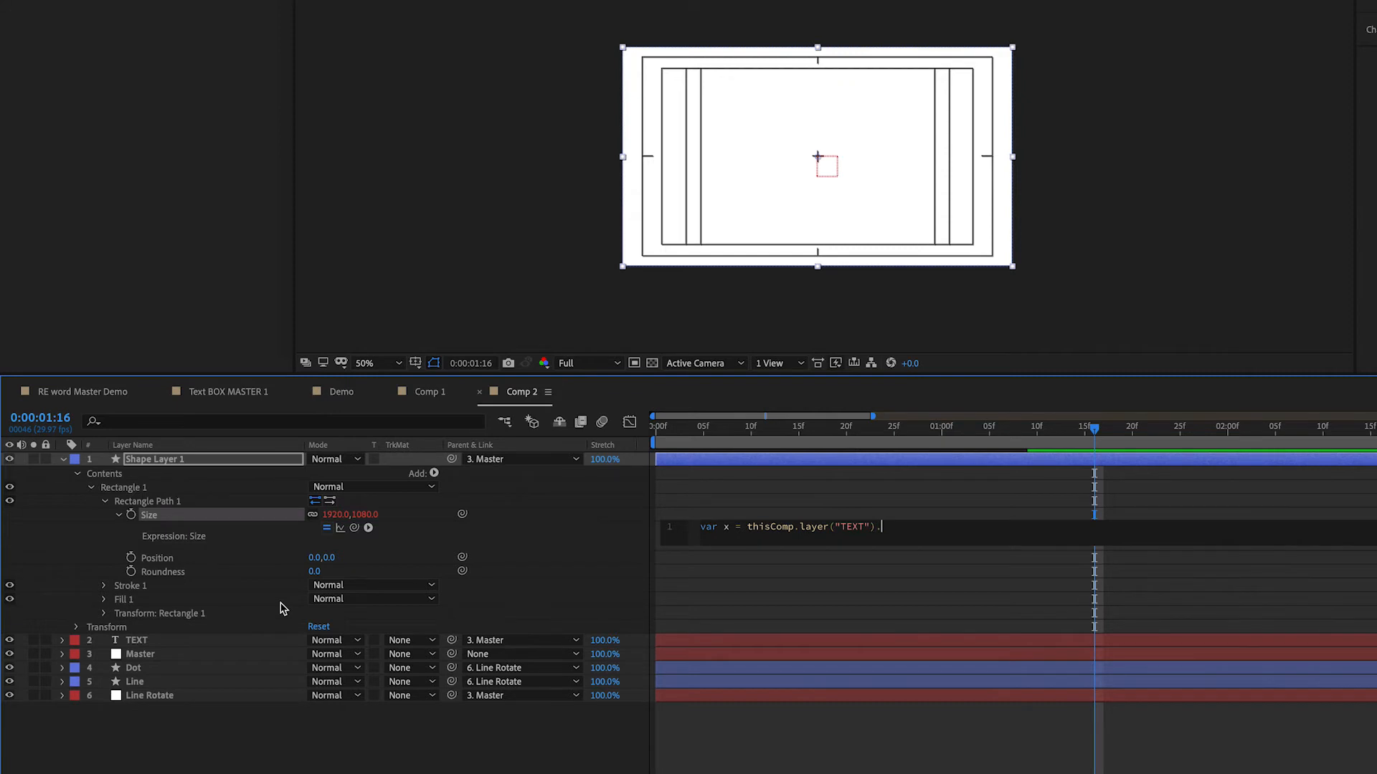
type(".sour")
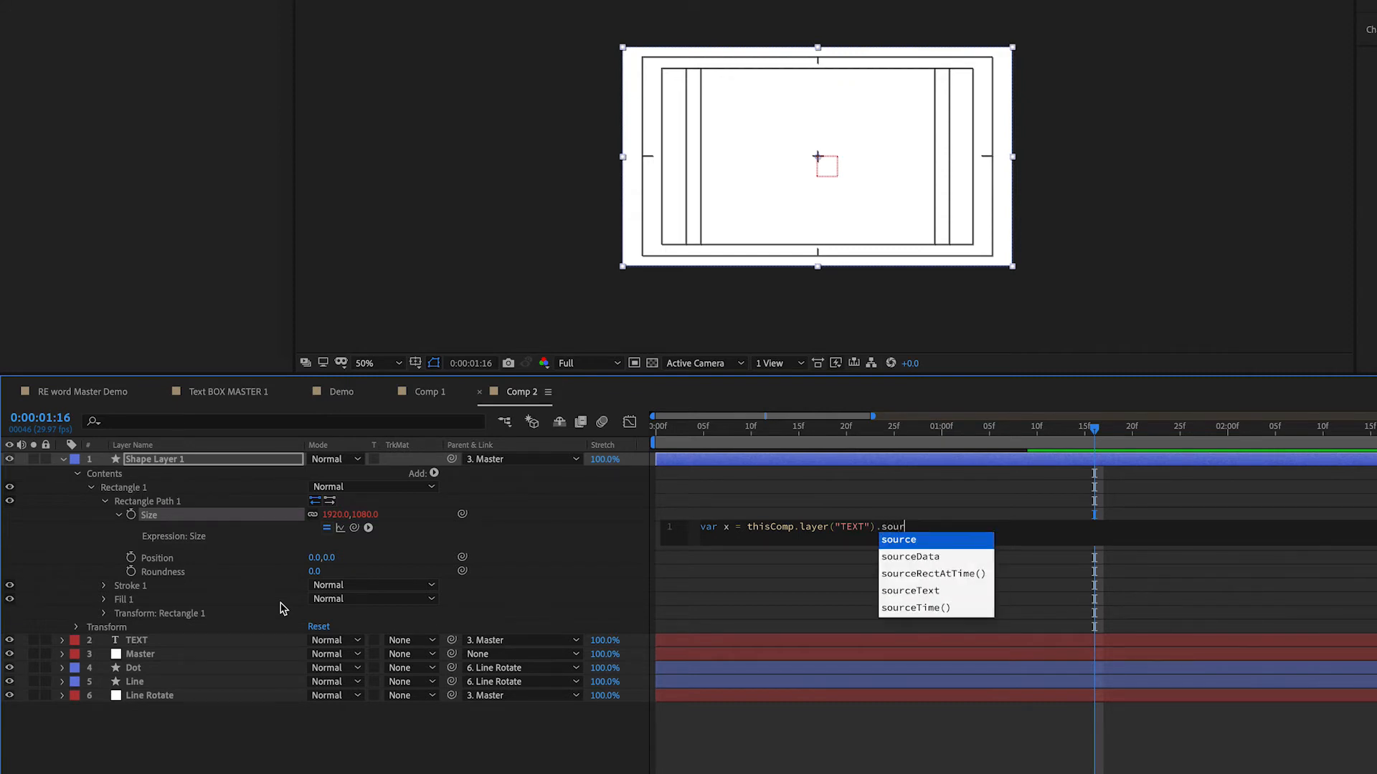
key("Down")
key("Down")
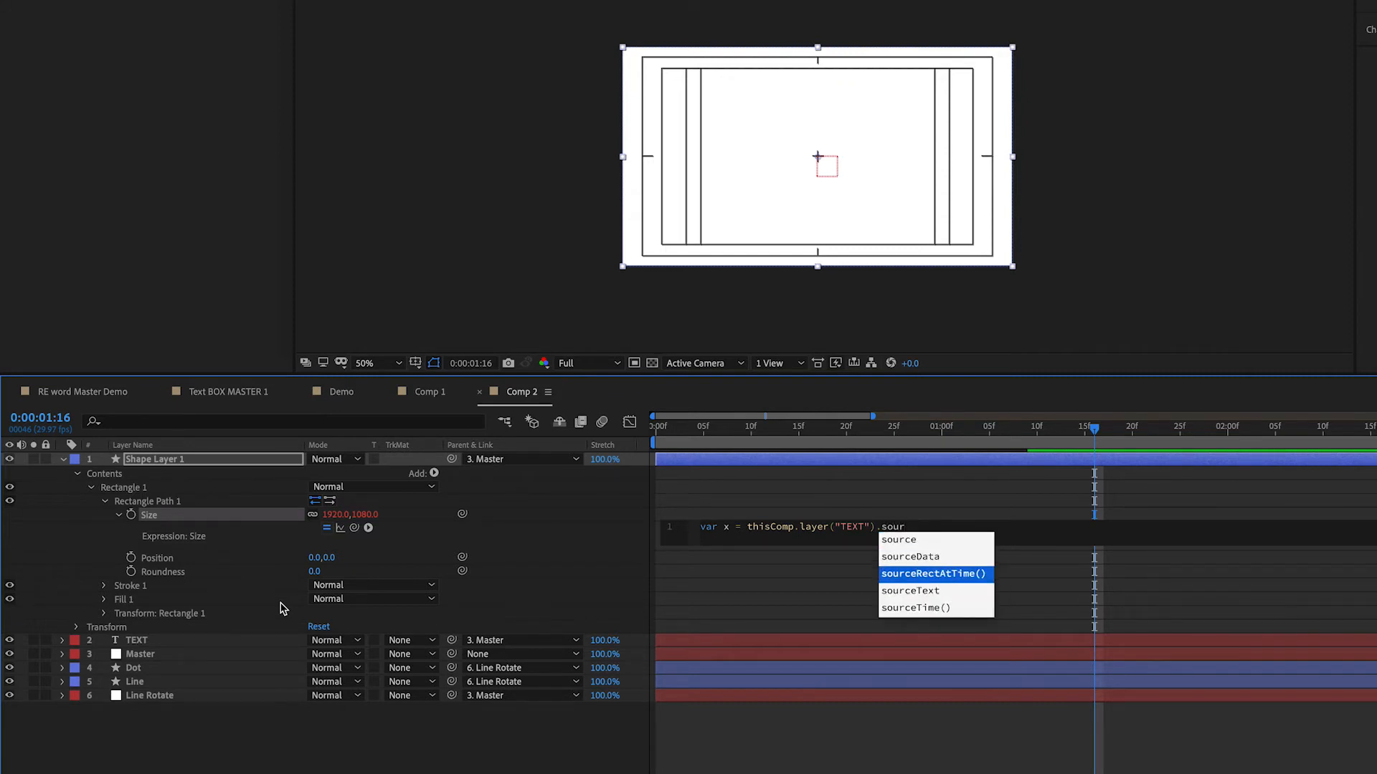
key("Return")
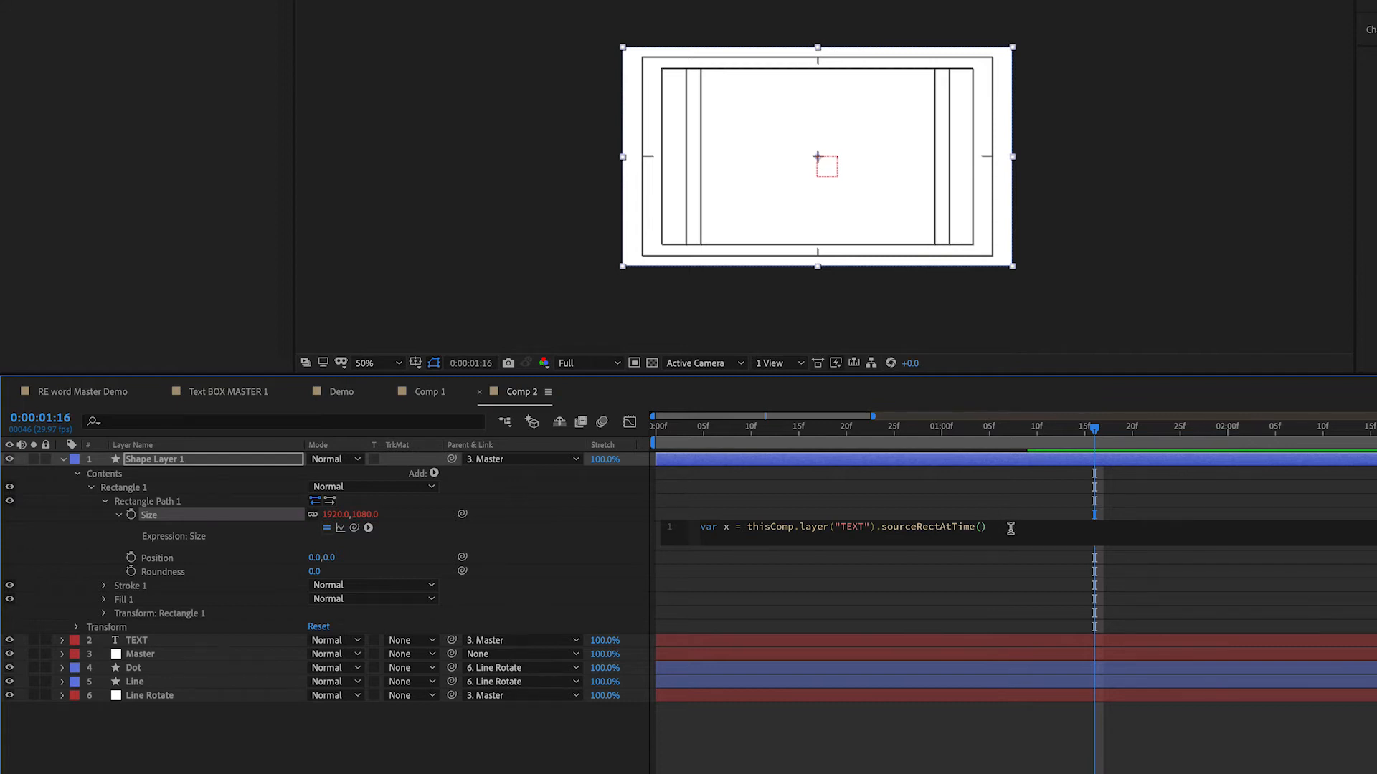
type("time")
key("Right")
type("-1")
key("BackSpace")
key("BackSpace")
key("BackSpace")
key("BackSpace")
key("BackSpace")
key("BackSpace")
- Finish the Size expression's first line with .width; and duplicate that line as line 2
type("widt")
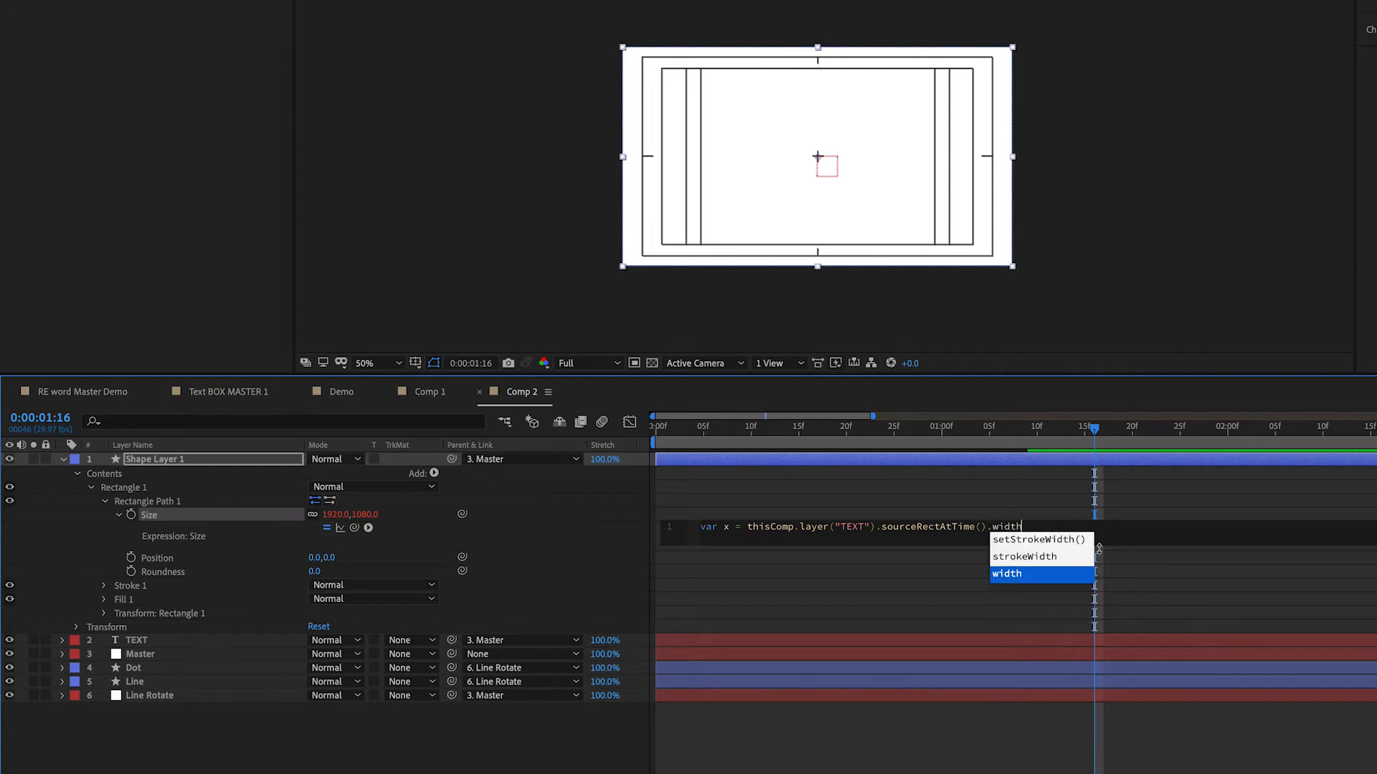
type("h;")
left_click_drag(1040, 529, 679, 529)
key("ctrl+c")
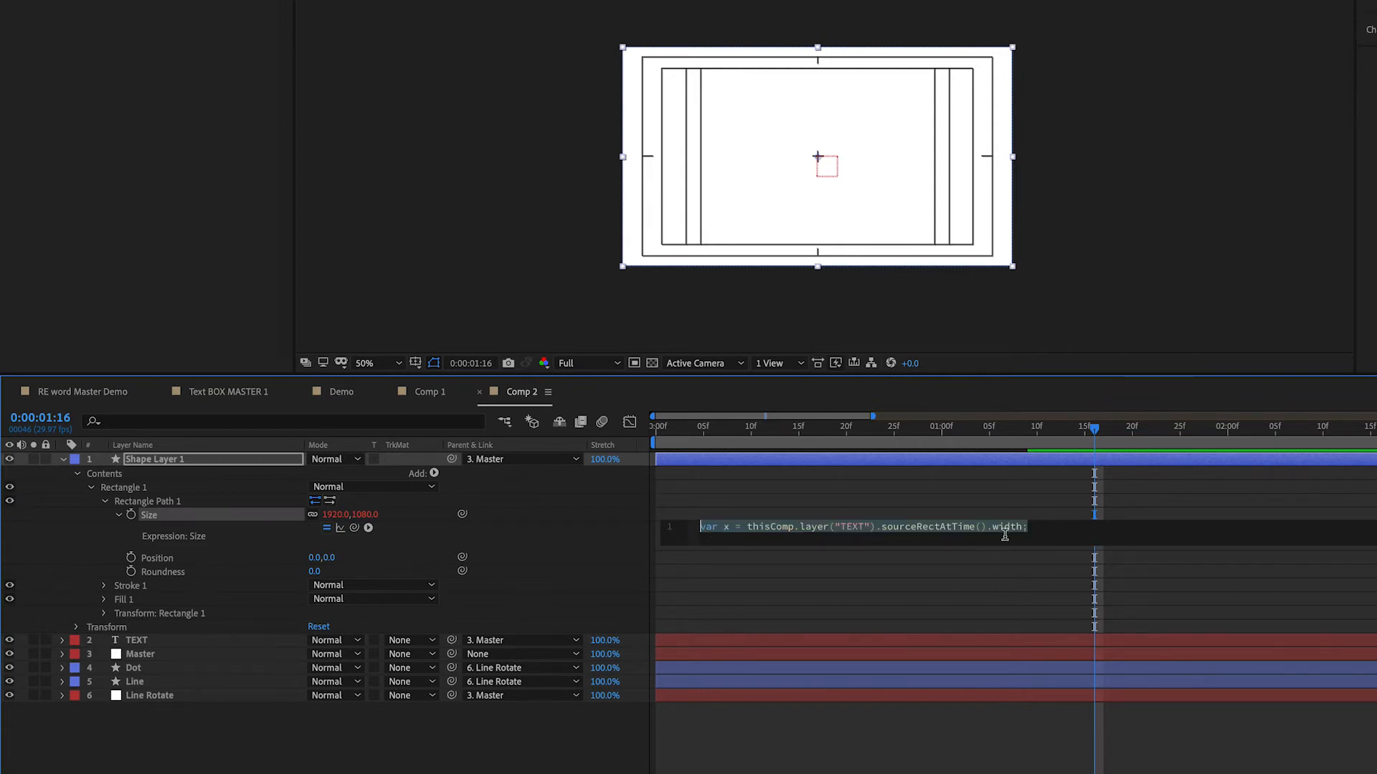
left_click(1050, 523)
key("ctrl+v")
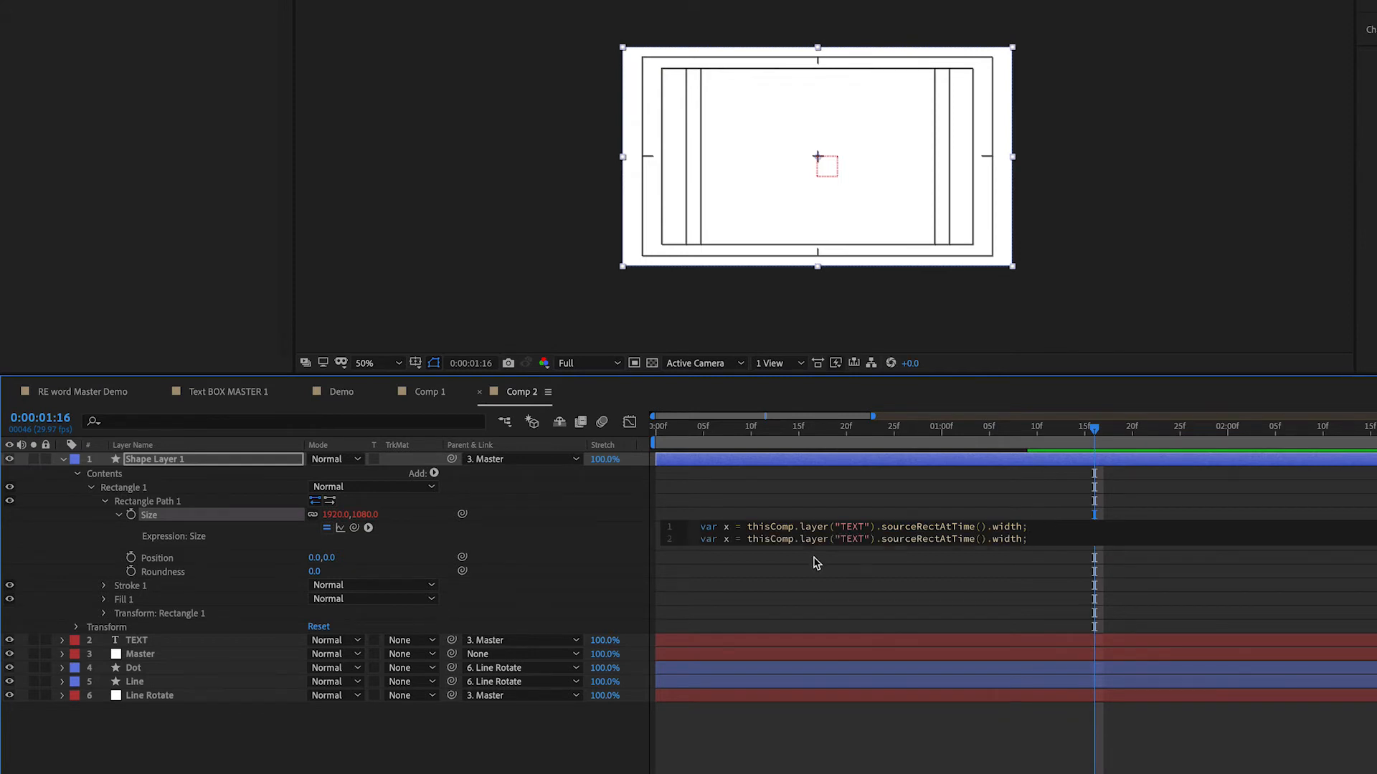
- Rename the variable in the Size expression's second line to y
double_click(725, 539)
type("y")
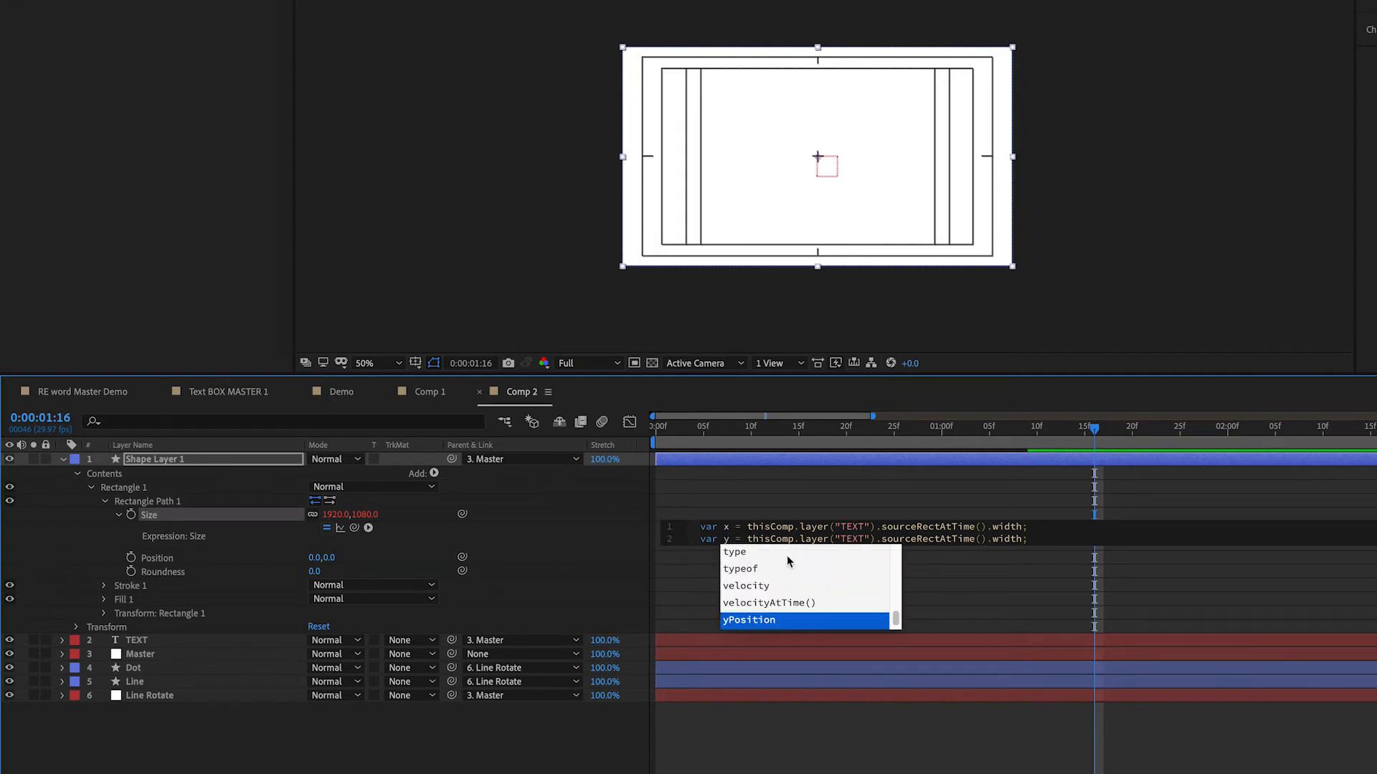
key("Return")
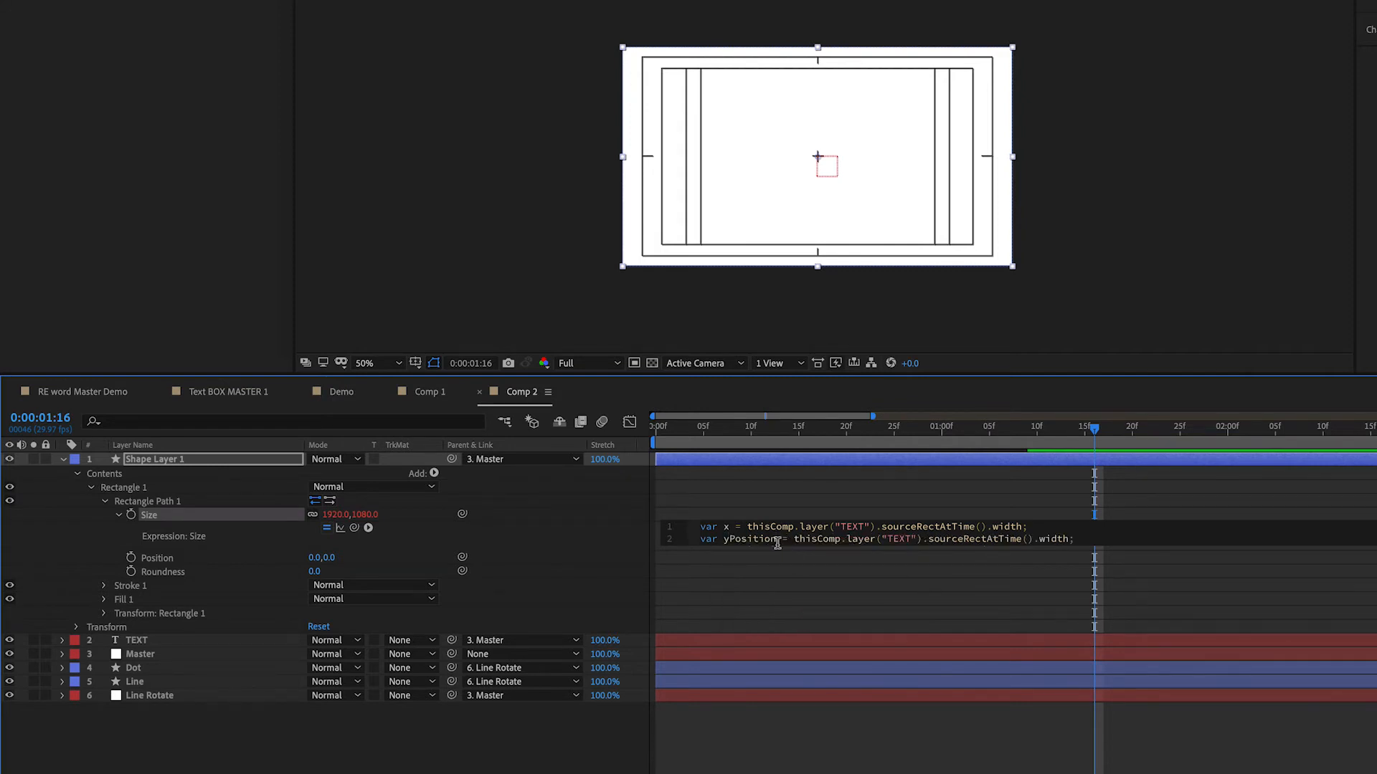
key("BackSpace")
key("BackSpace")
key("BackSpace")
key("BackSpace")
key("BackSpace")
key("BackSpace")
key("BackSpace")
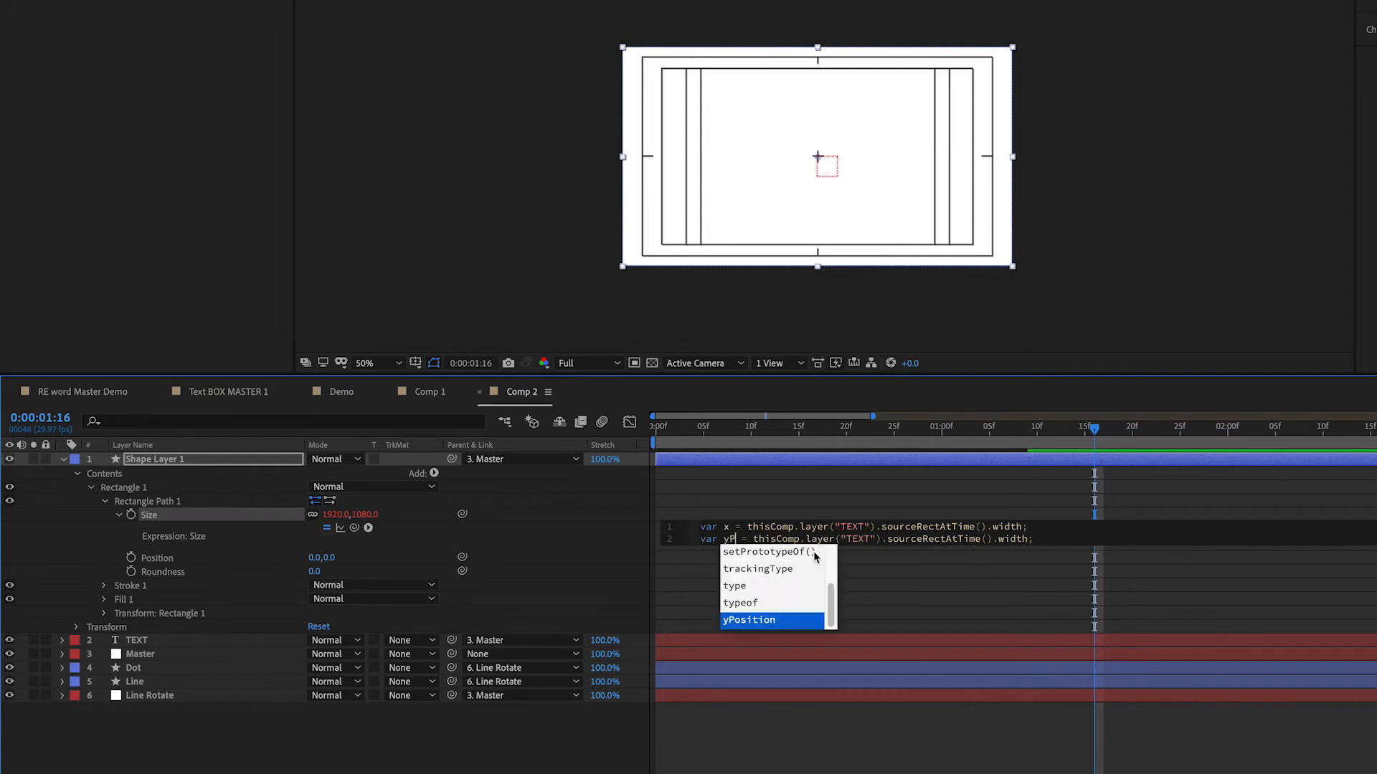
key("BackSpace")
key("Escape")
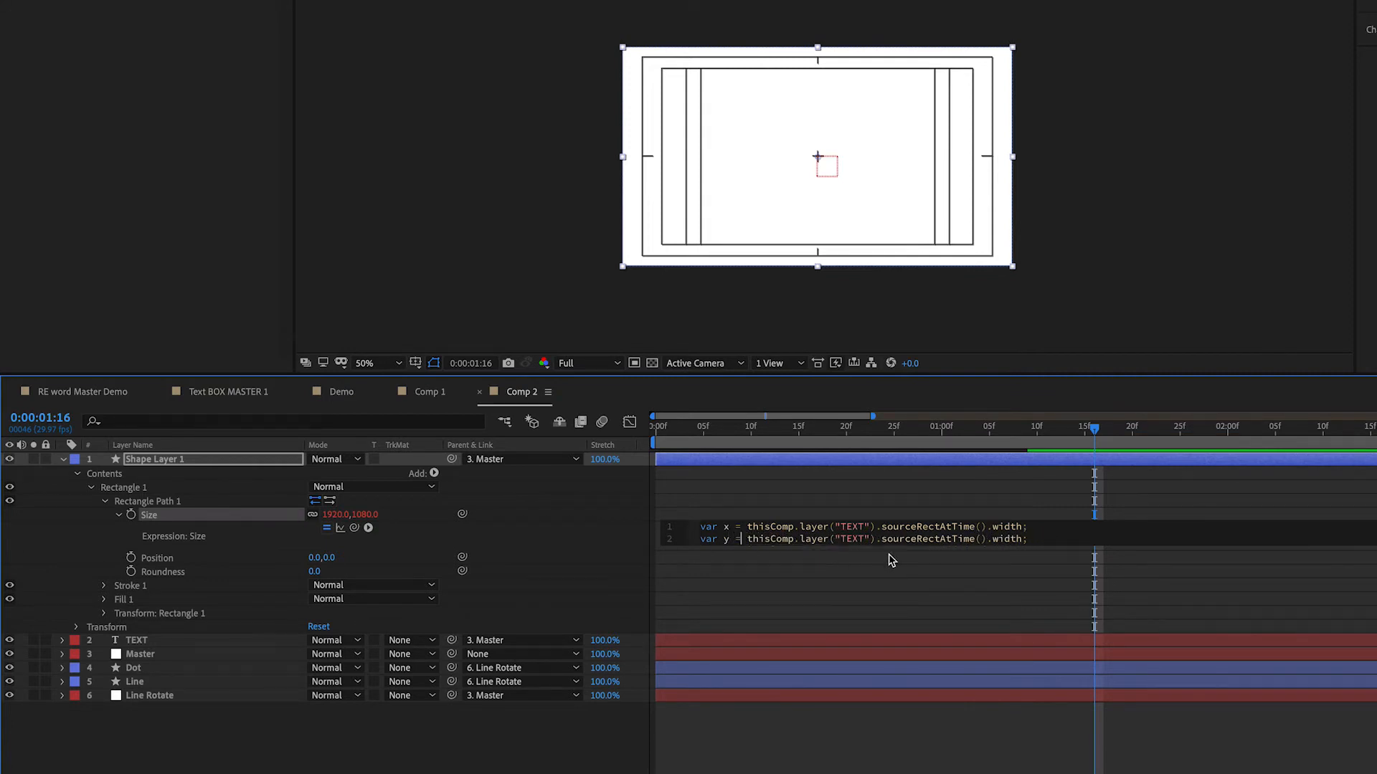
- Change width to height in the Size expression's second line, add an empty third line and commit the expression
left_click(1052, 540)
double_click(1007, 539)
type("height")
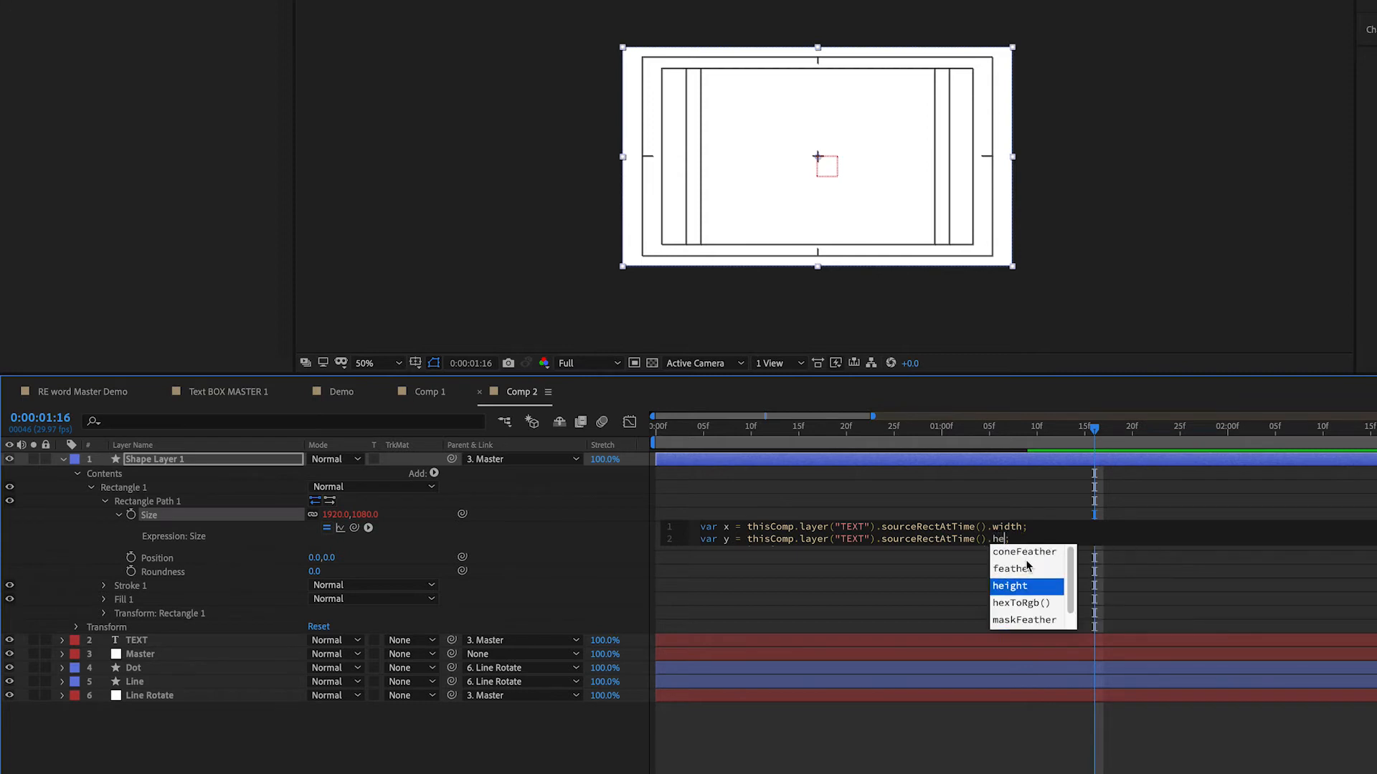
left_click(1026, 561)
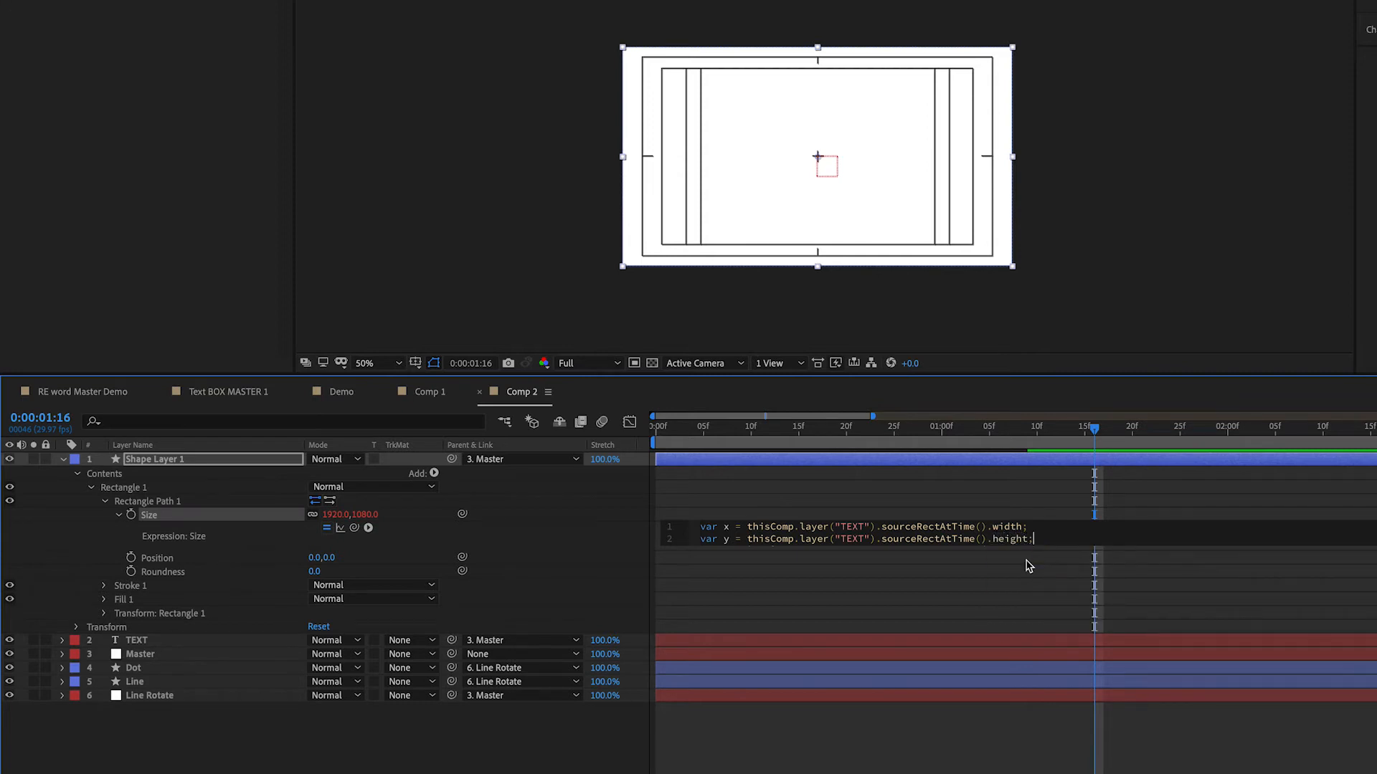
key("Return")
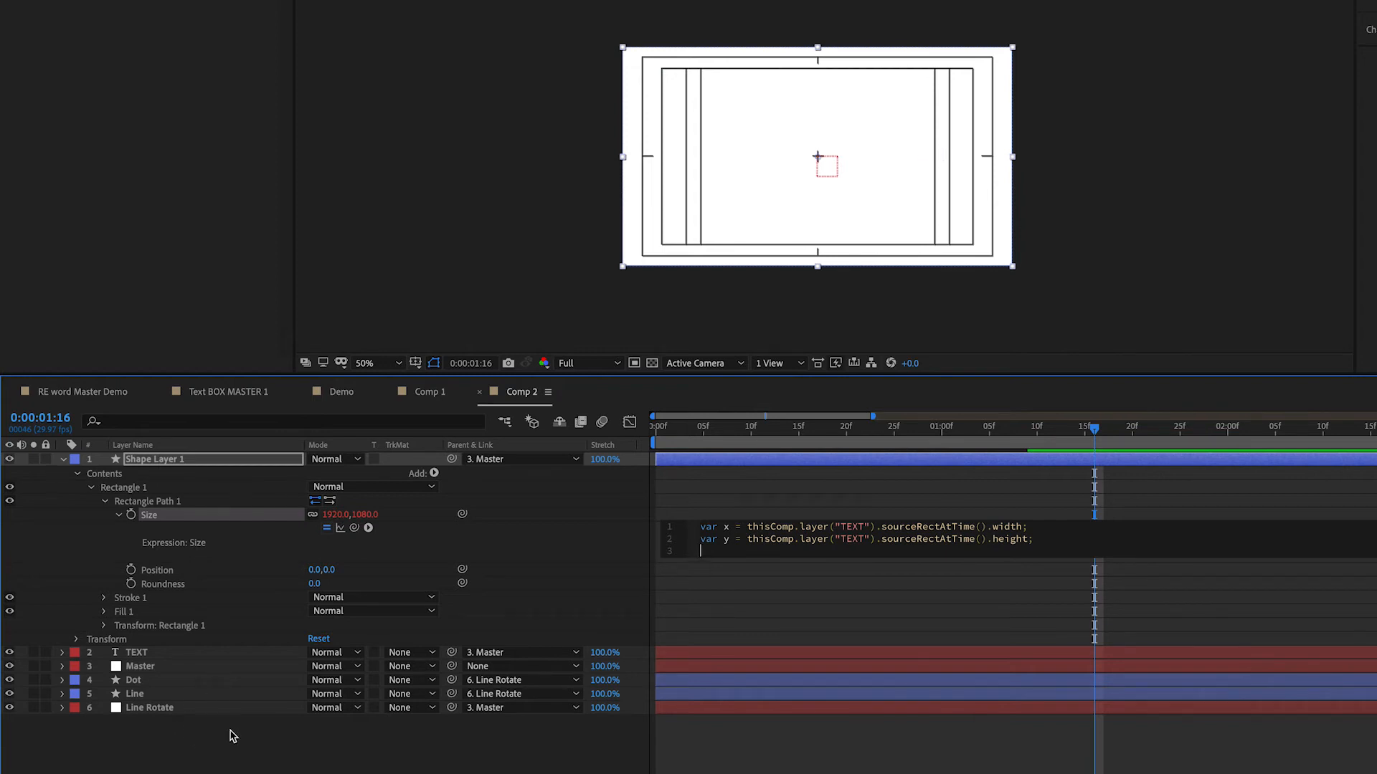
left_click(191, 757)
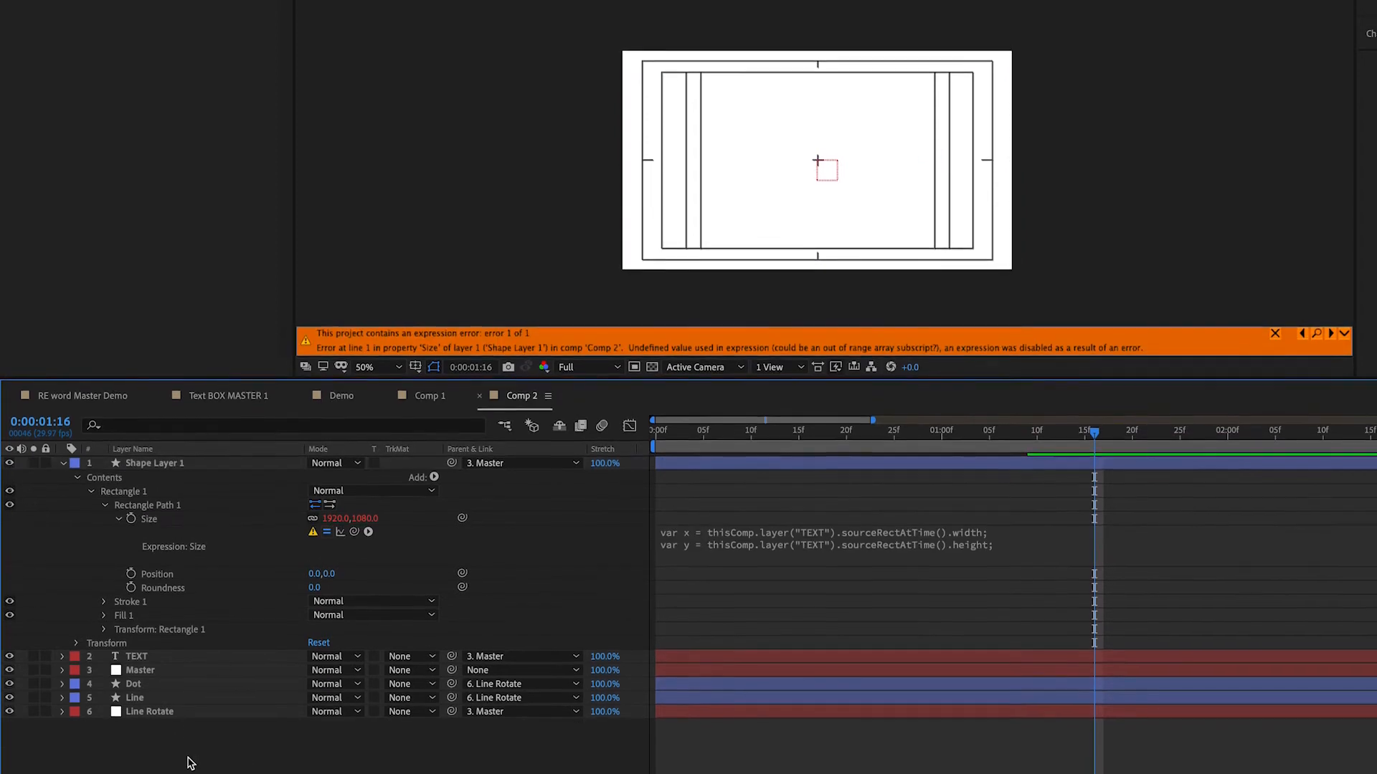
- Duplicate the Line Angle slider effect on the Master layer and rename the copy Padding
left_click(139, 685)
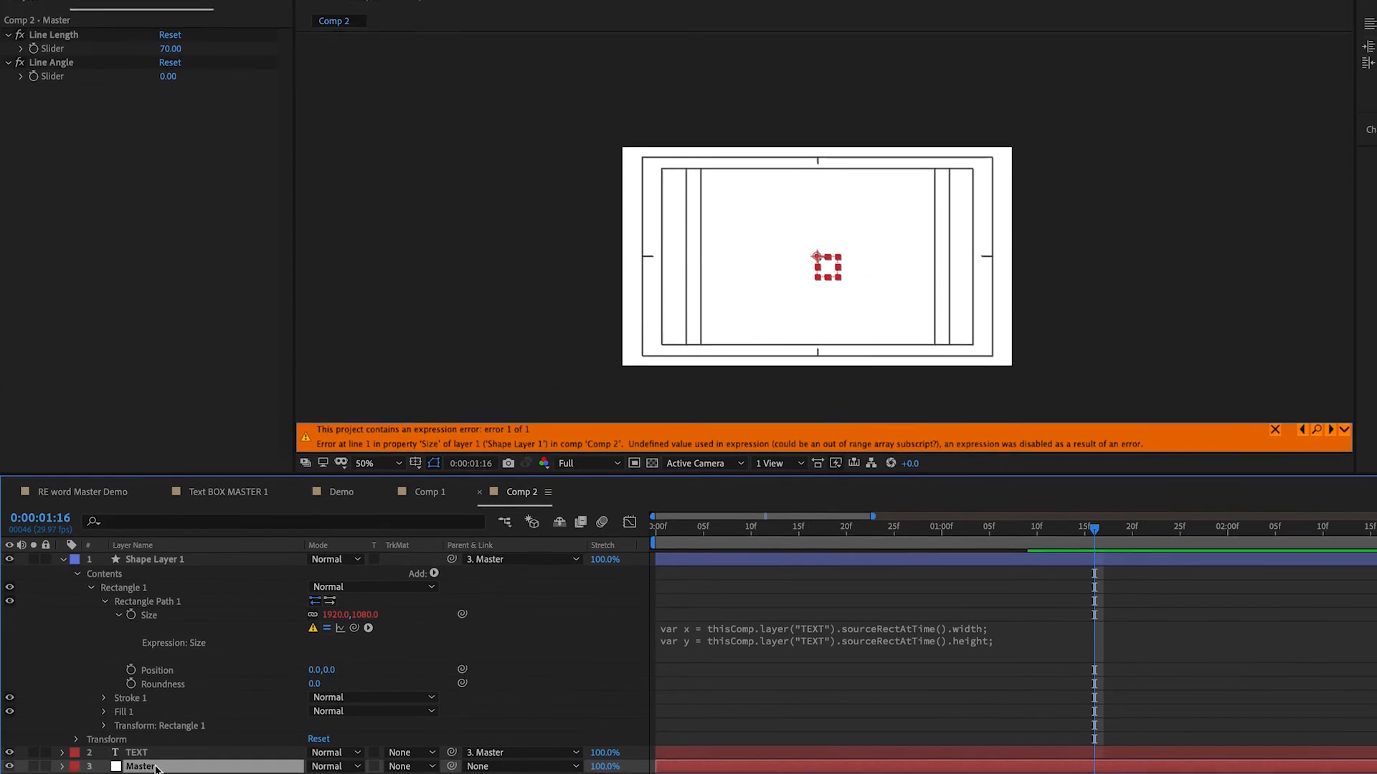
left_click(56, 85)
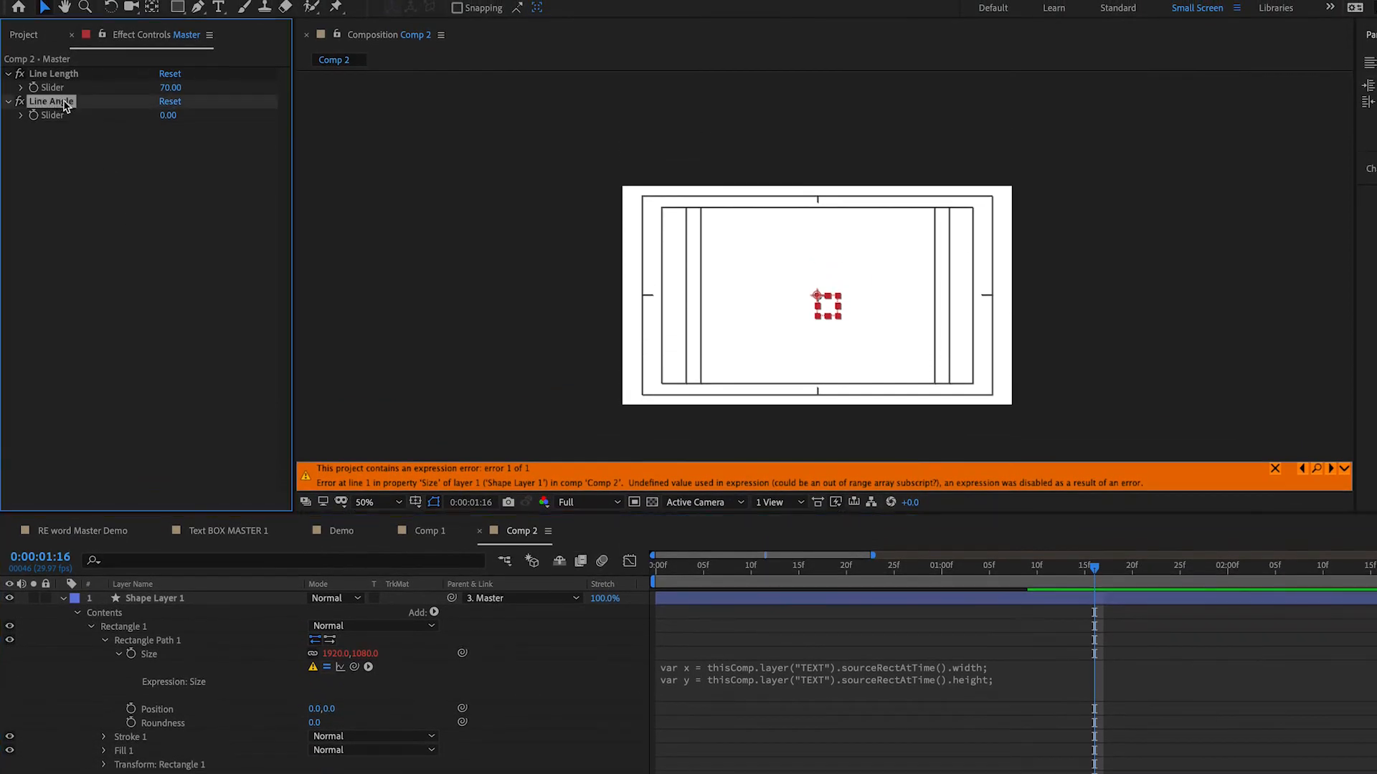
key("ctrl+d")
key("Return")
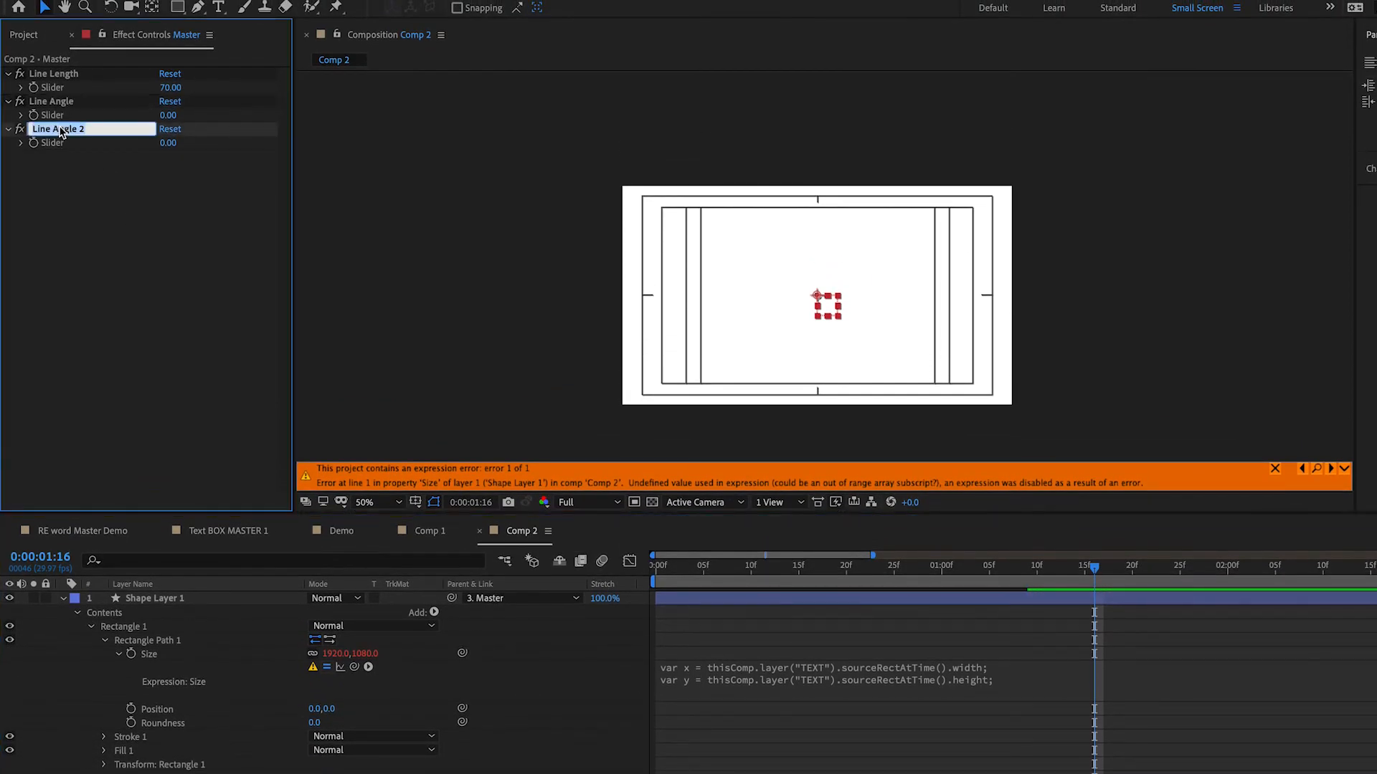
type("Padding")
key("Return")
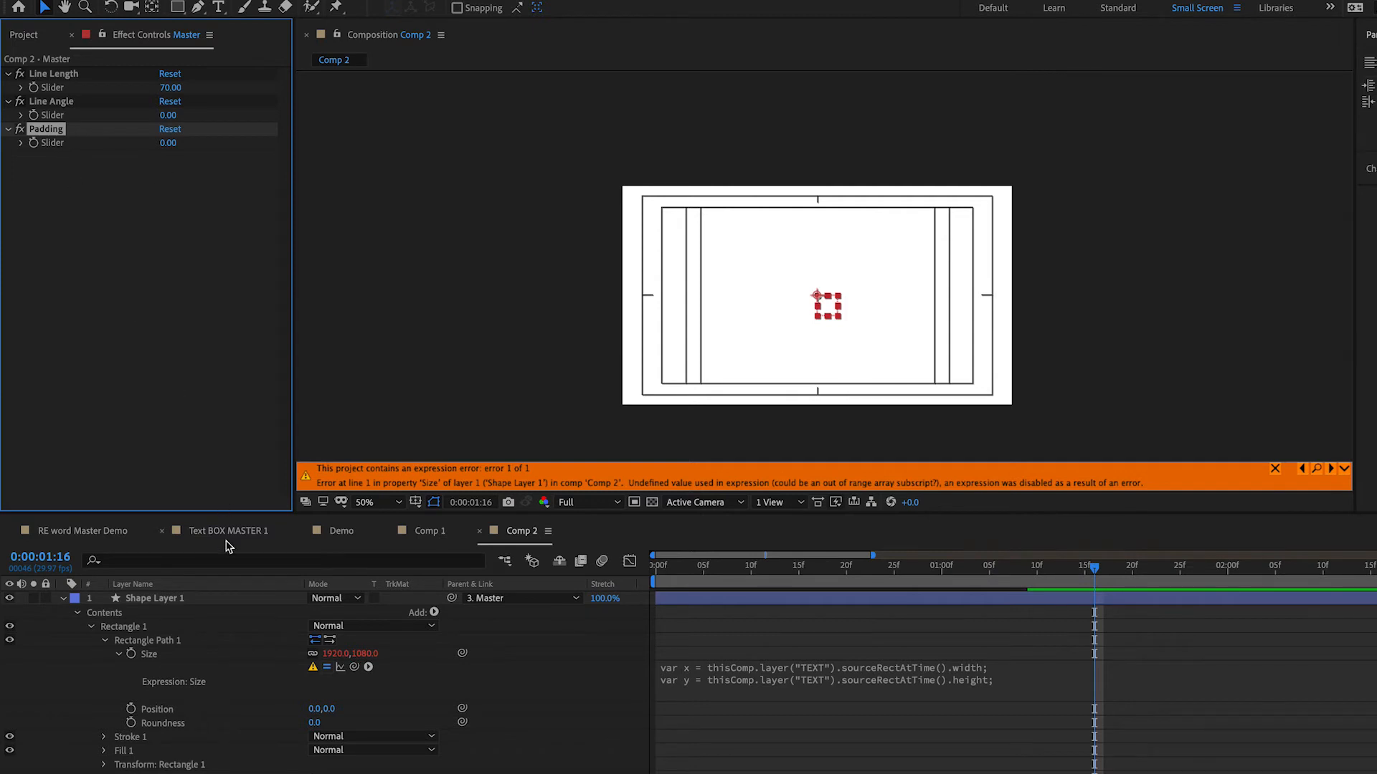
- Add a pad variable to Shape Layer 1's rectangle Size expression, linked to the Master layer's Padding slider
left_click(782, 684)
left_click(869, 704)
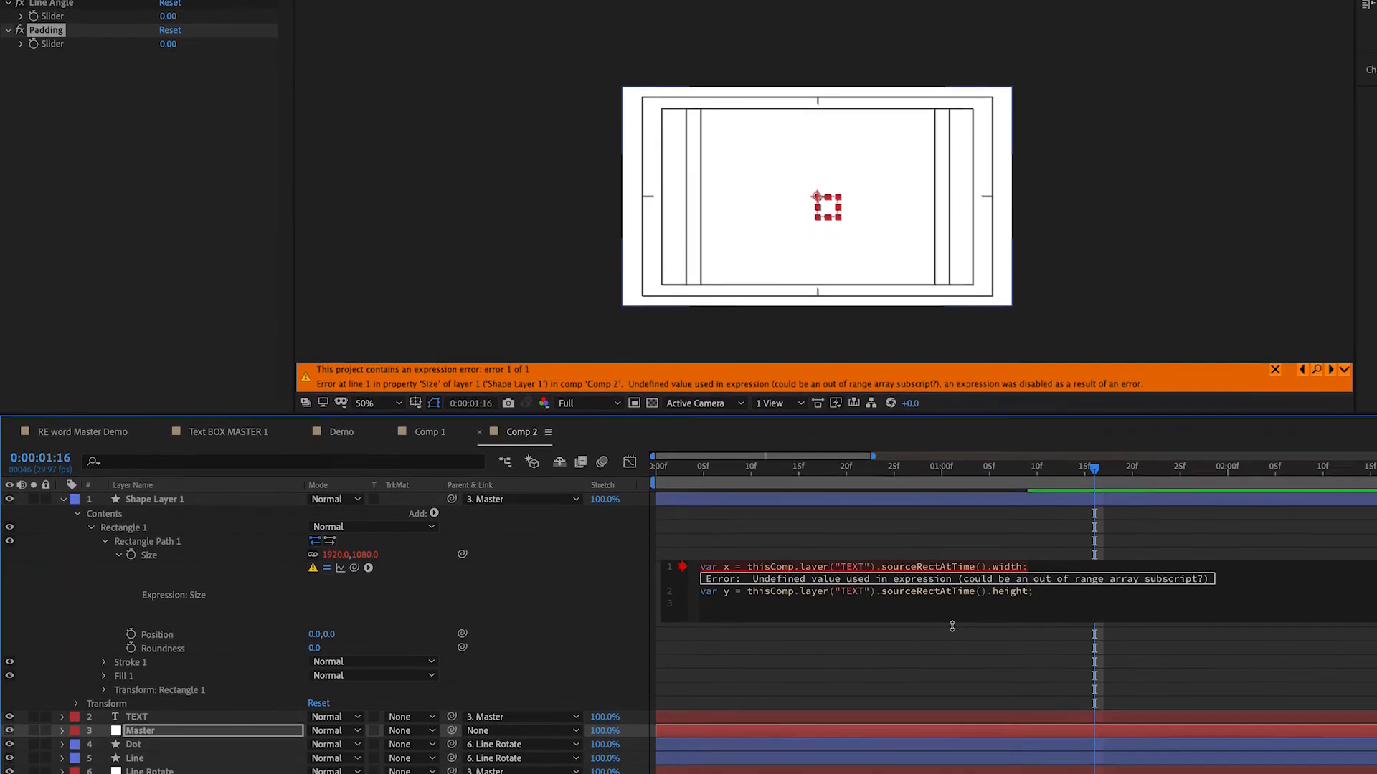
type("var pad =")
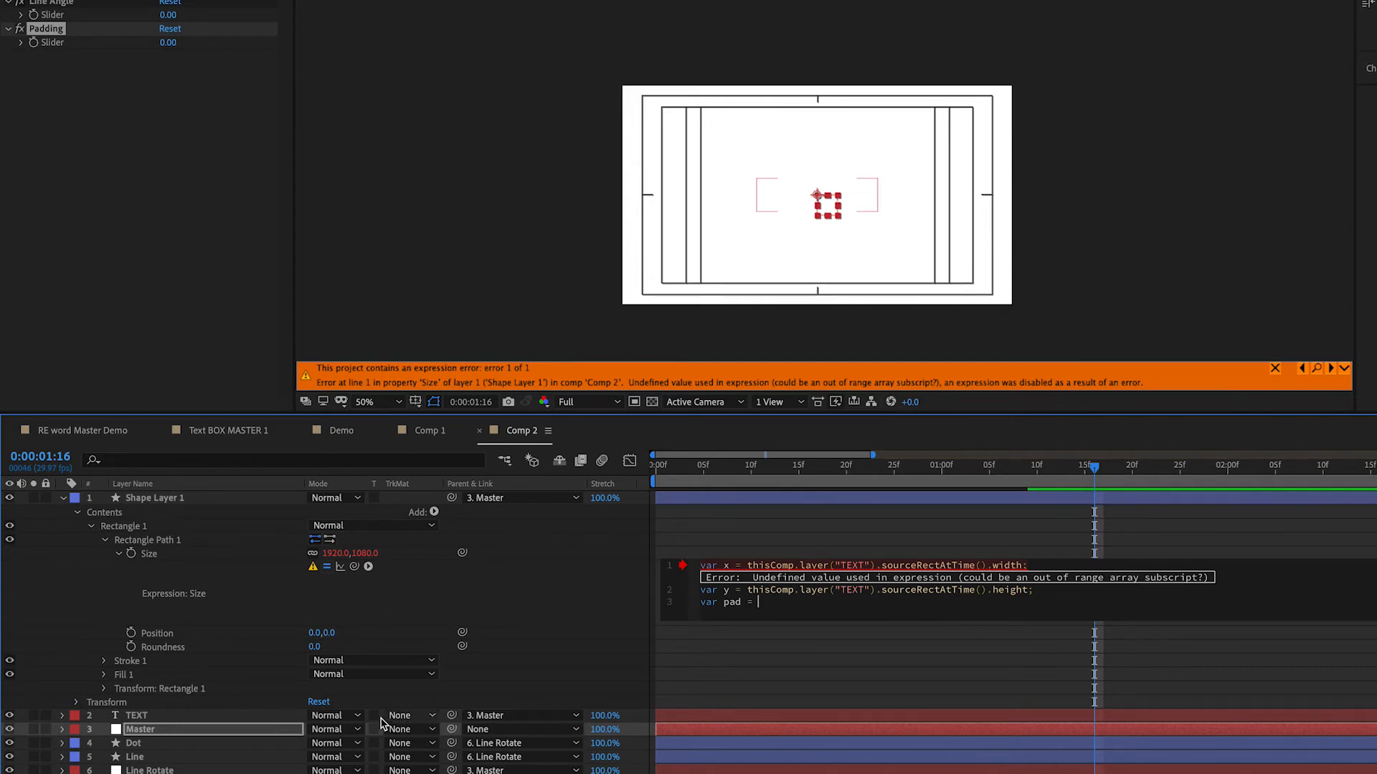
left_click_drag(462, 555, 464, 558)
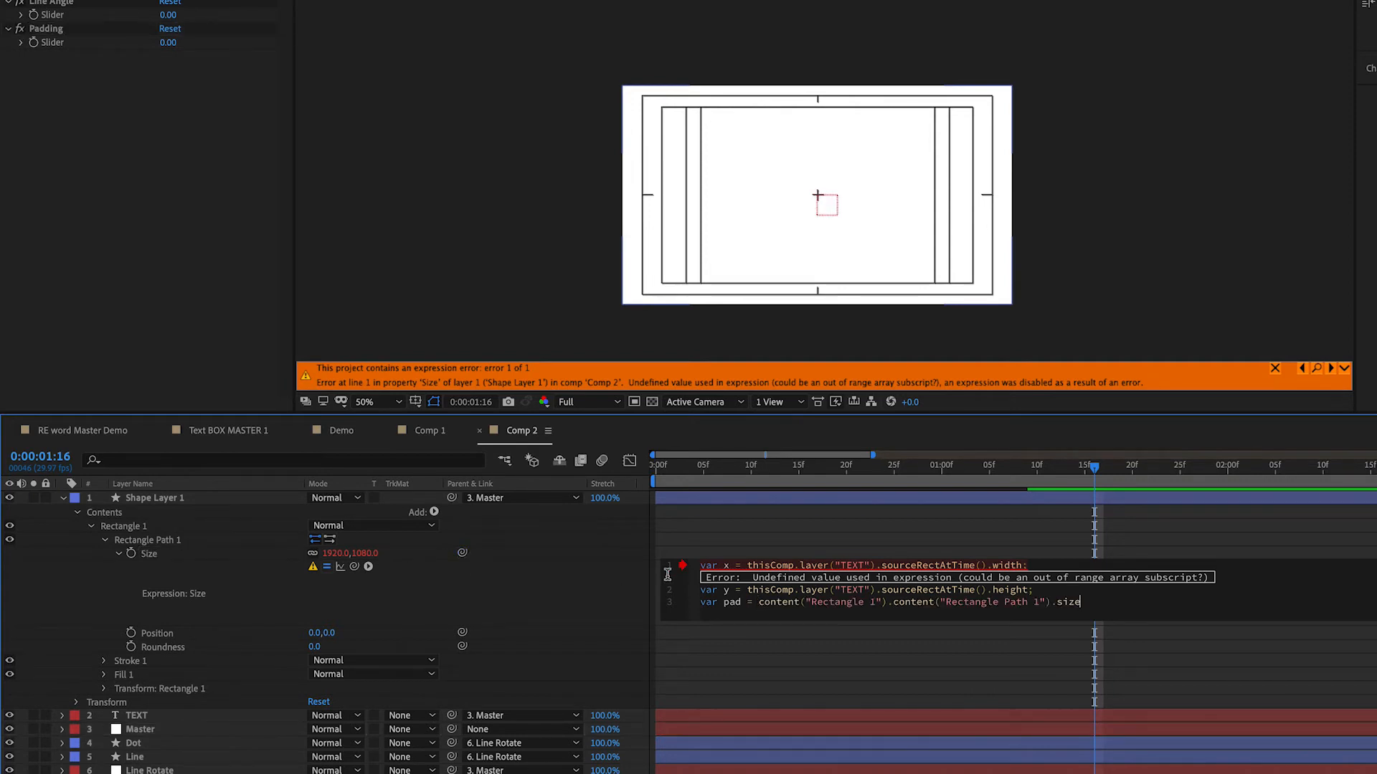
left_click_drag(354, 567, 55, 43)
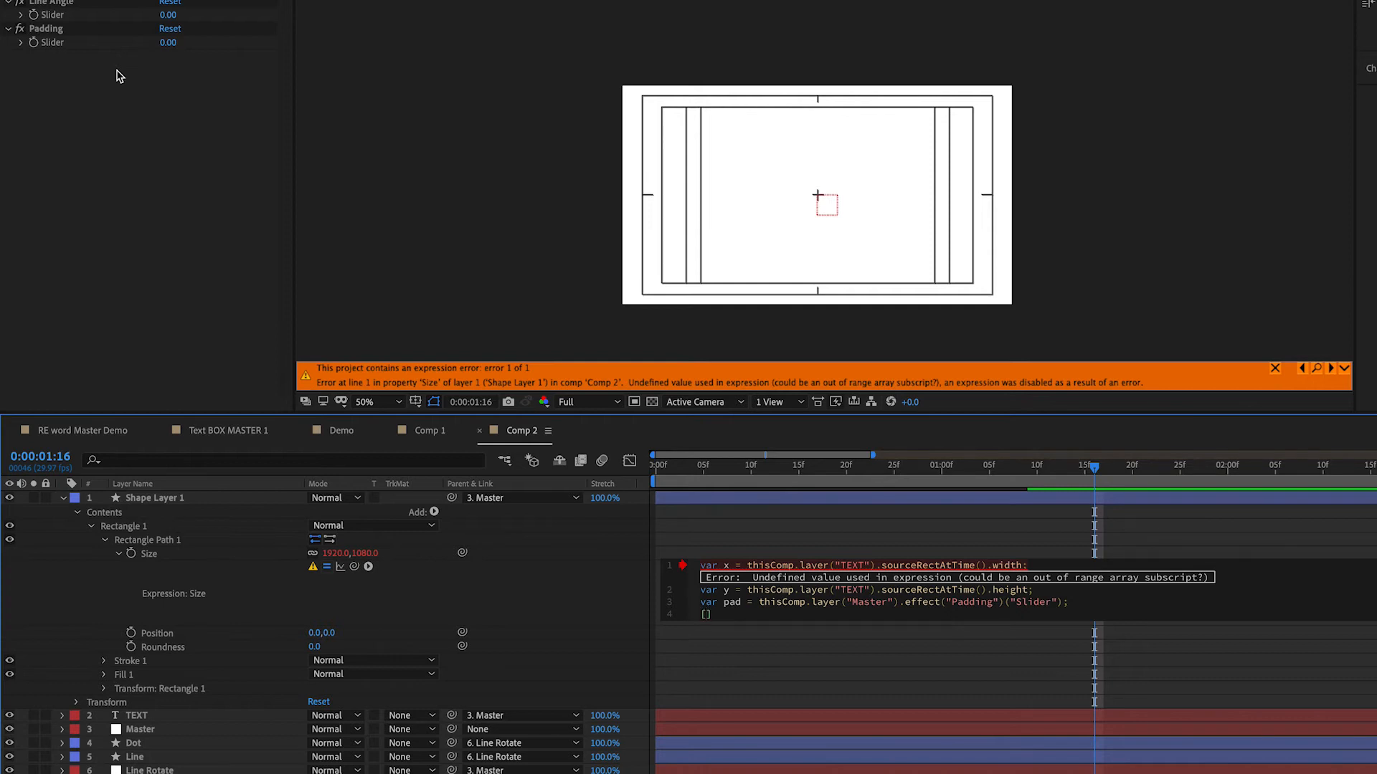
- Finish the Size expression with the output [x+pad,y+pad], apply it and collapse Shape Layer 1
type("x+pad")
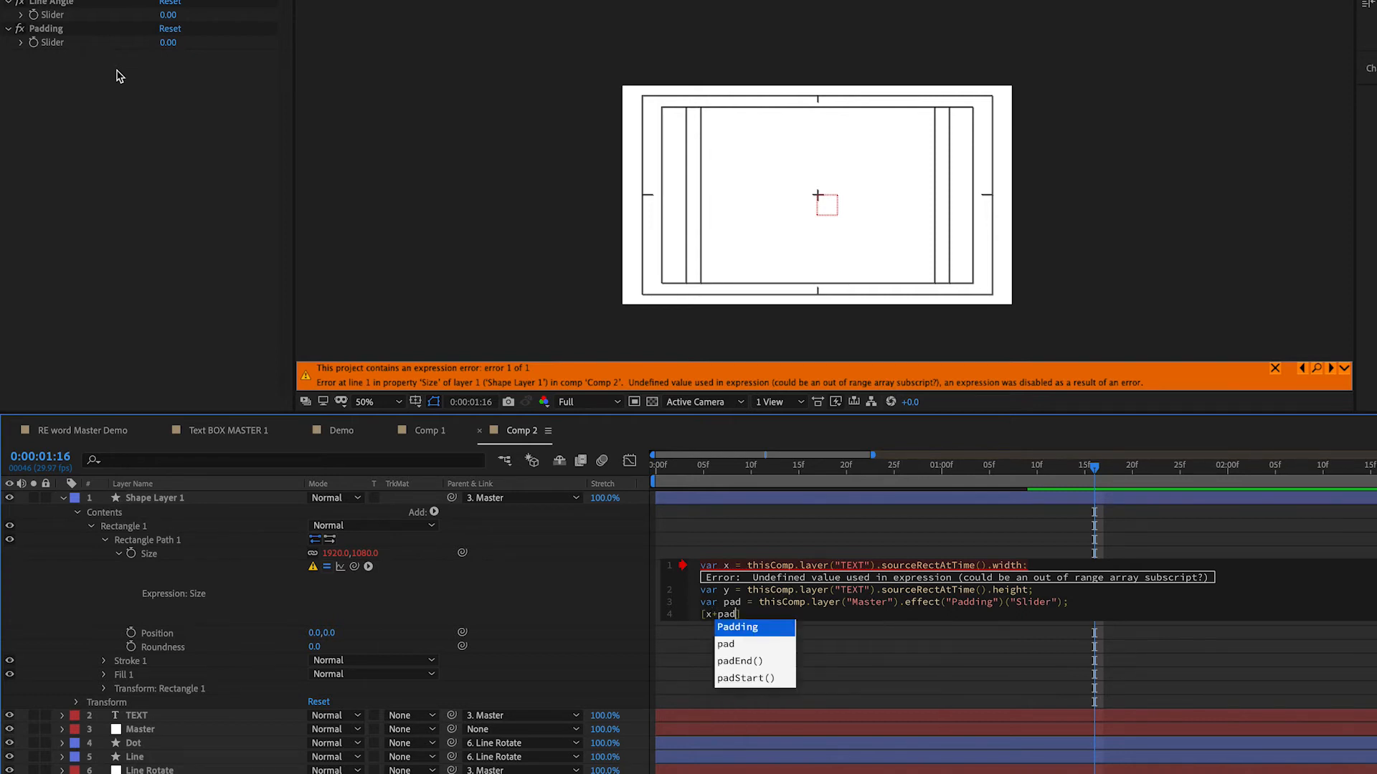
type(",y+pad")
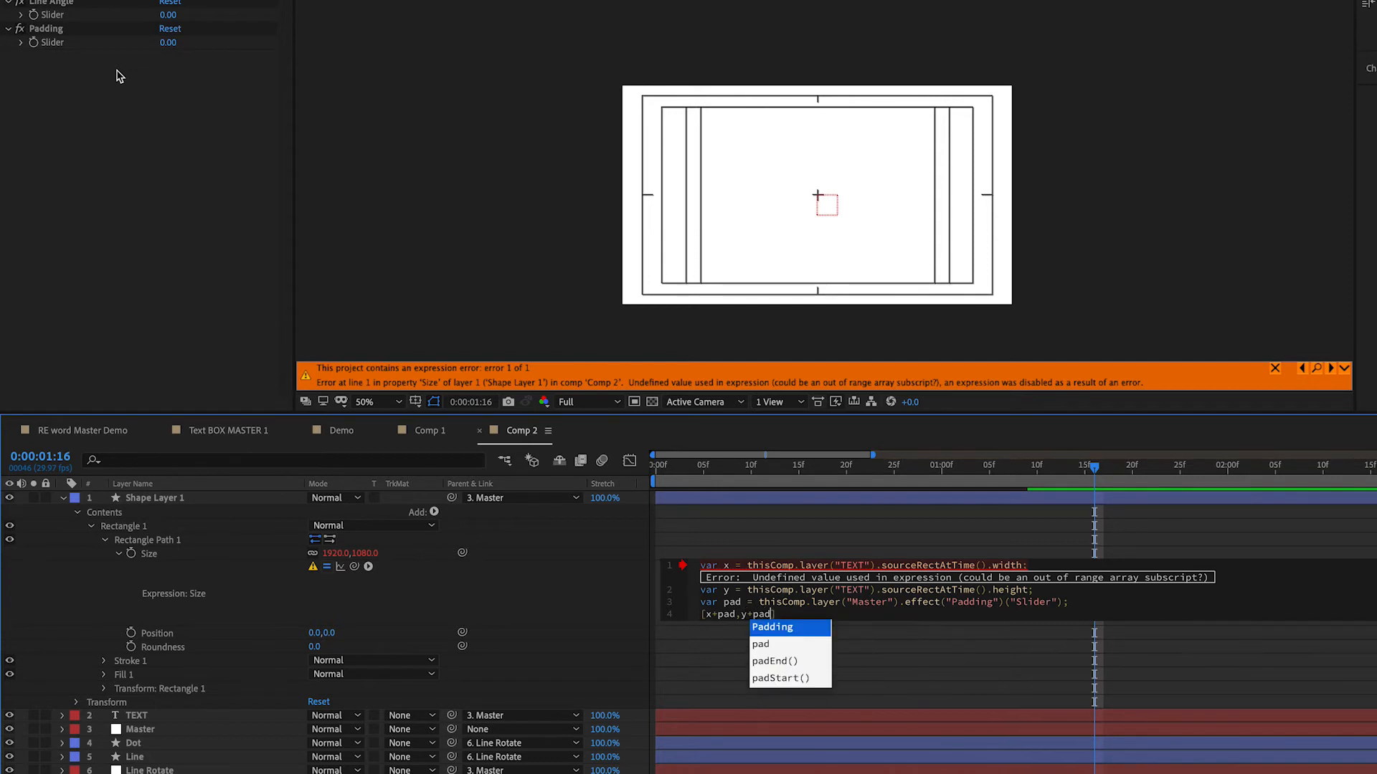
key("Right")
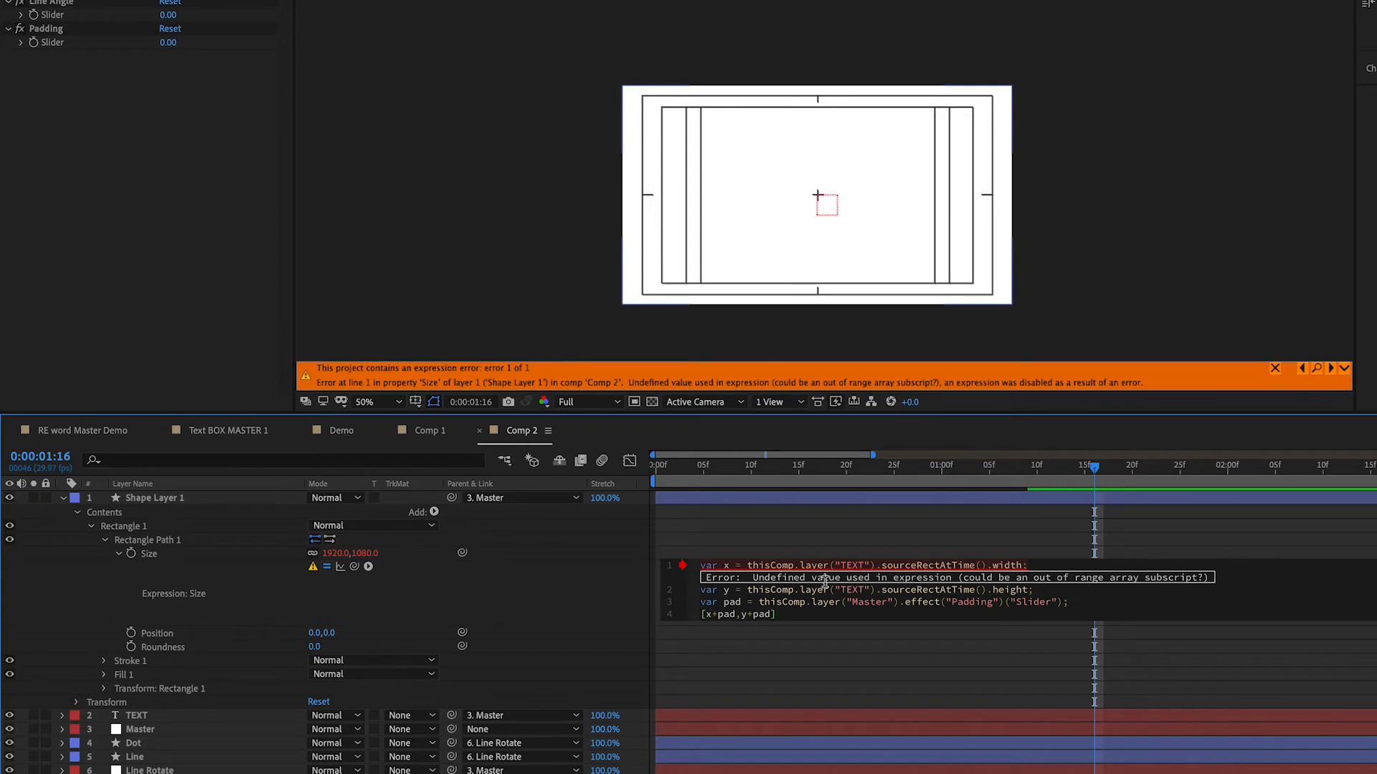
key("KP_Enter")
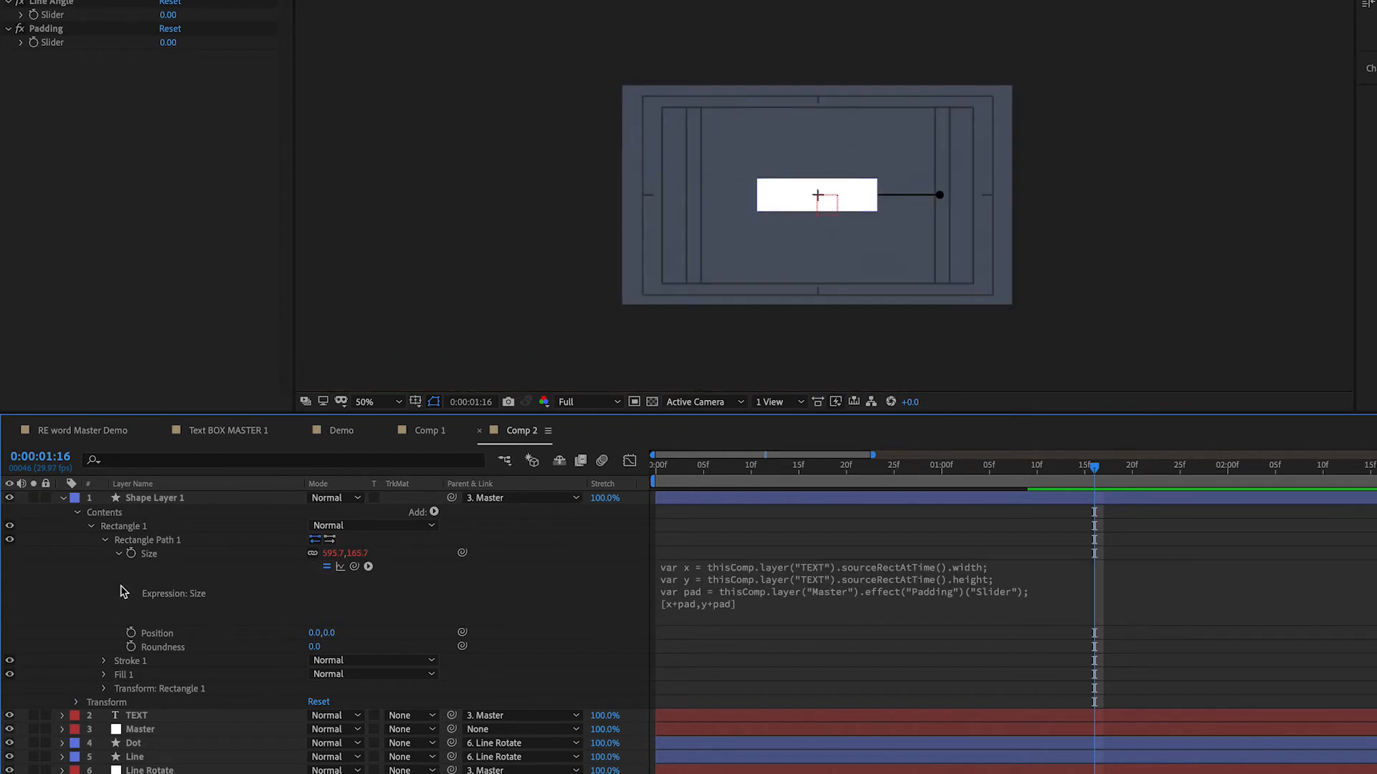
left_click(63, 498)
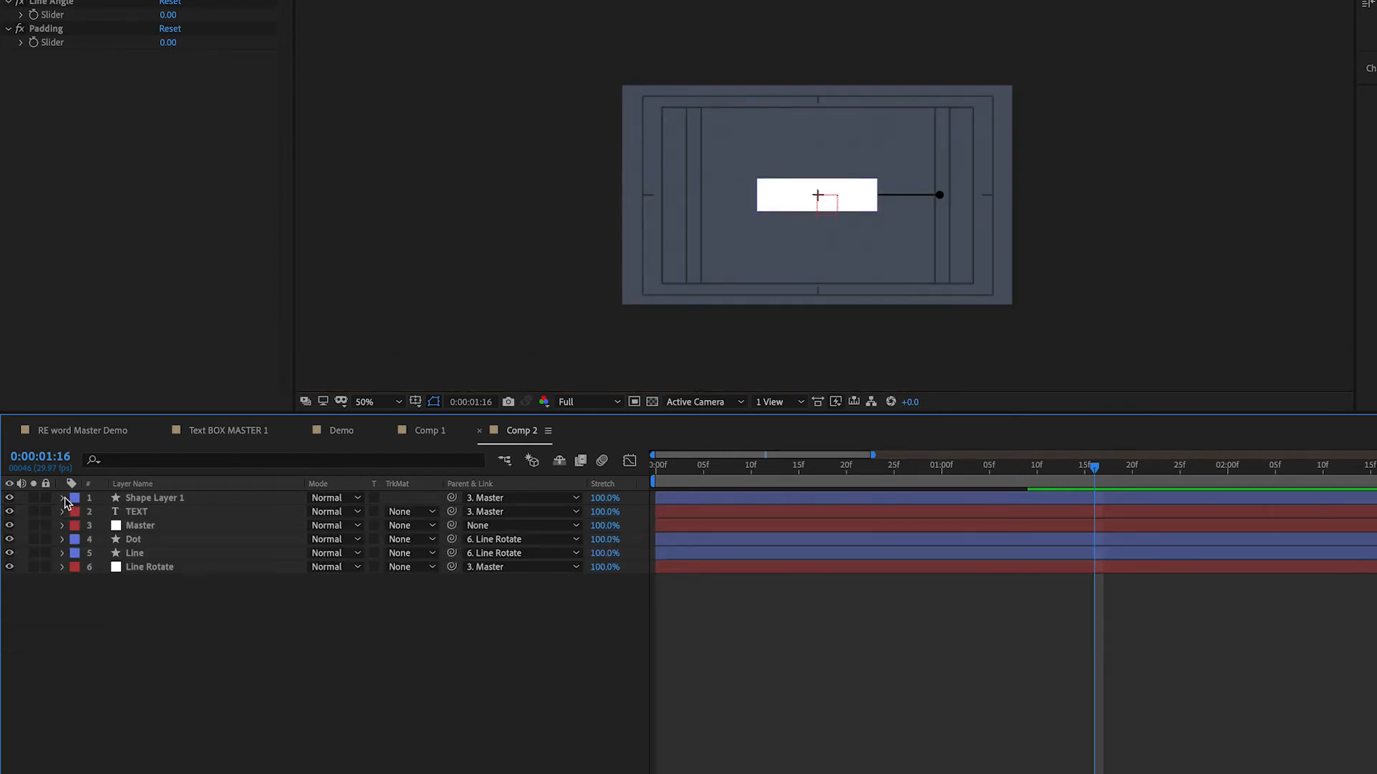
- Lower Shape Layer 1's opacity to 43% and view the composition at 100% magnification
left_click(151, 498)
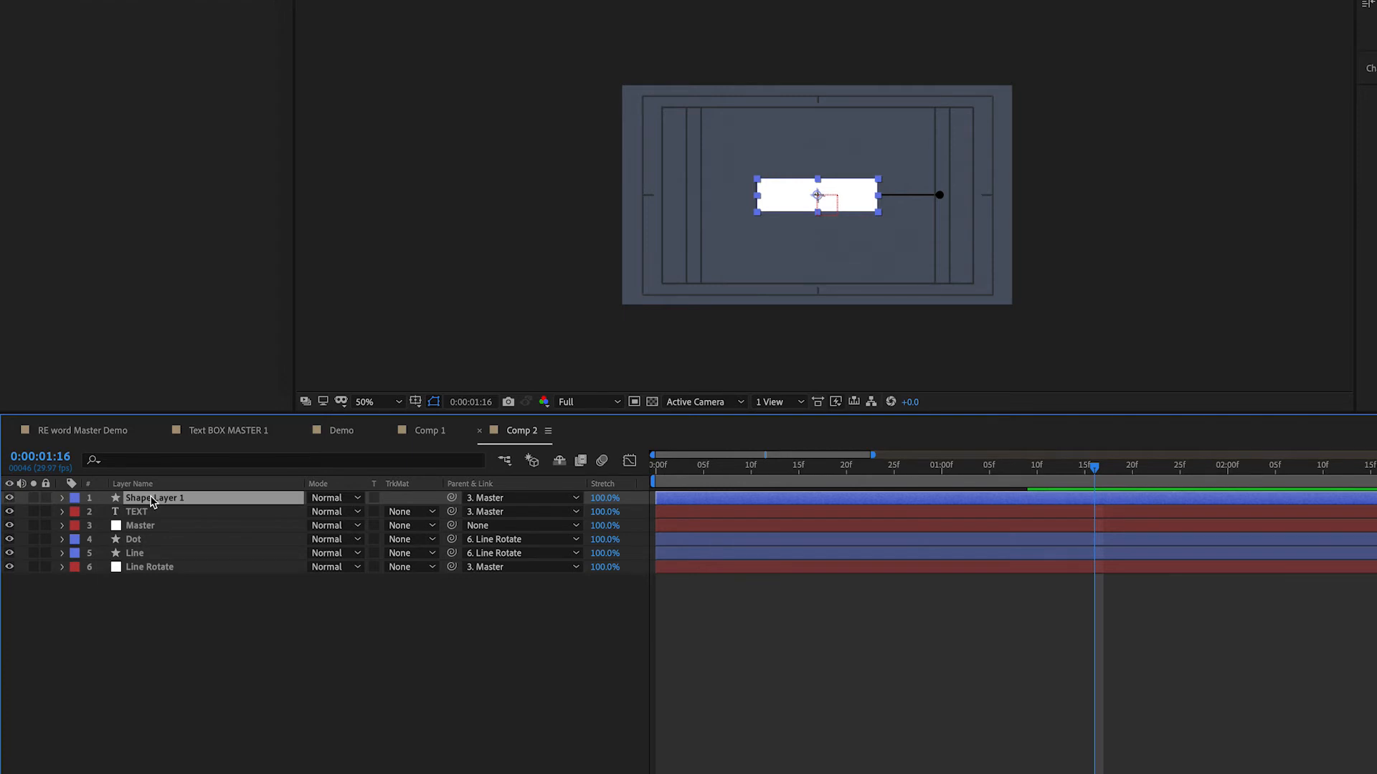
key("t")
left_click_drag(313, 512, 277, 521)
key("slash")
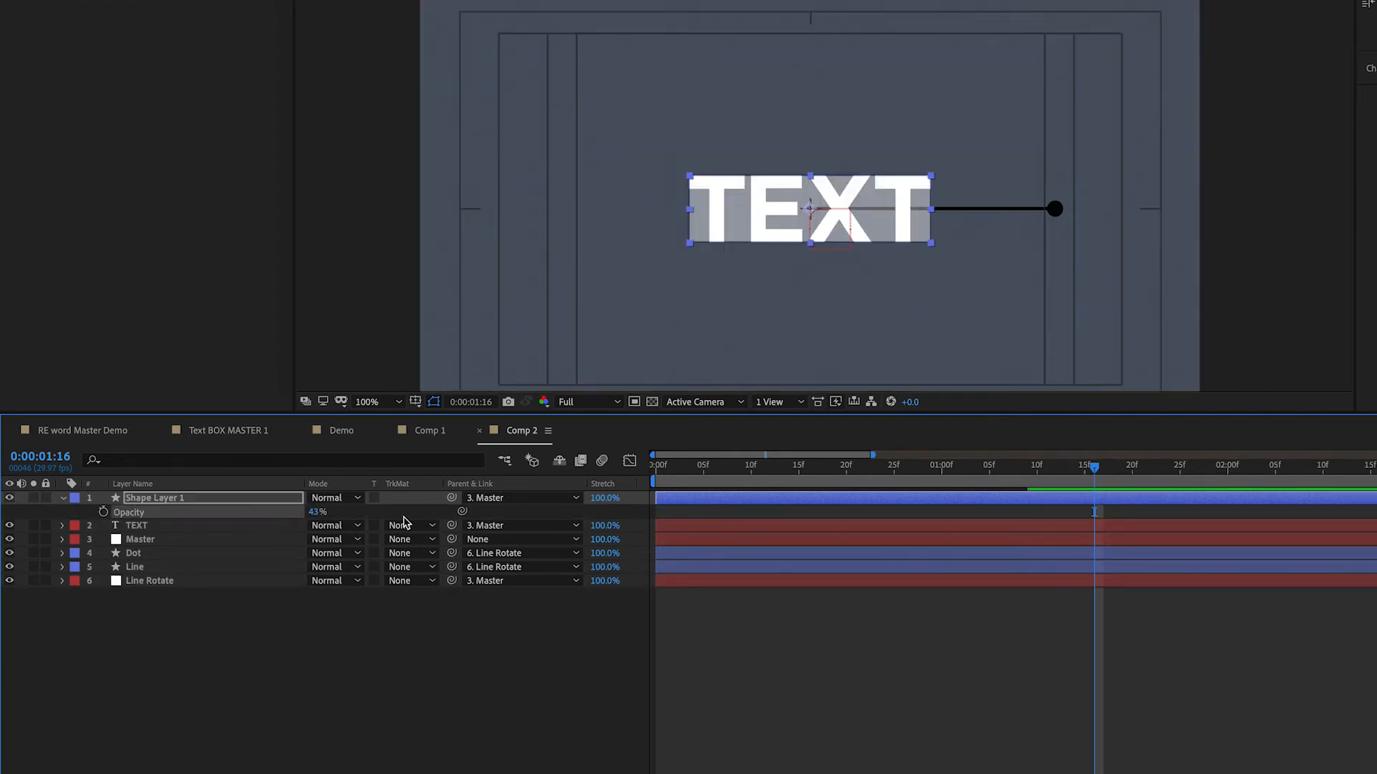
left_click(280, 712)
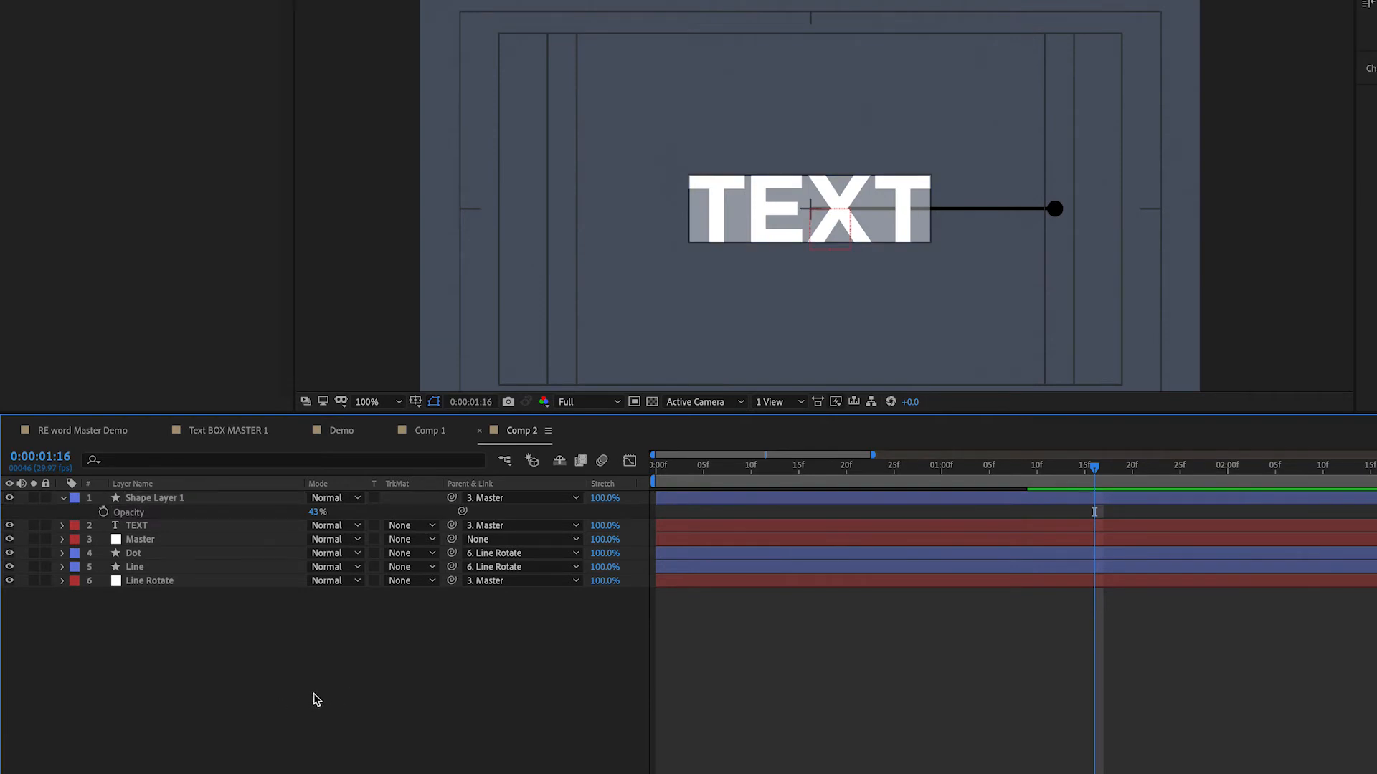
- Set the Padding slider on the Master layer to 65
left_click(157, 500)
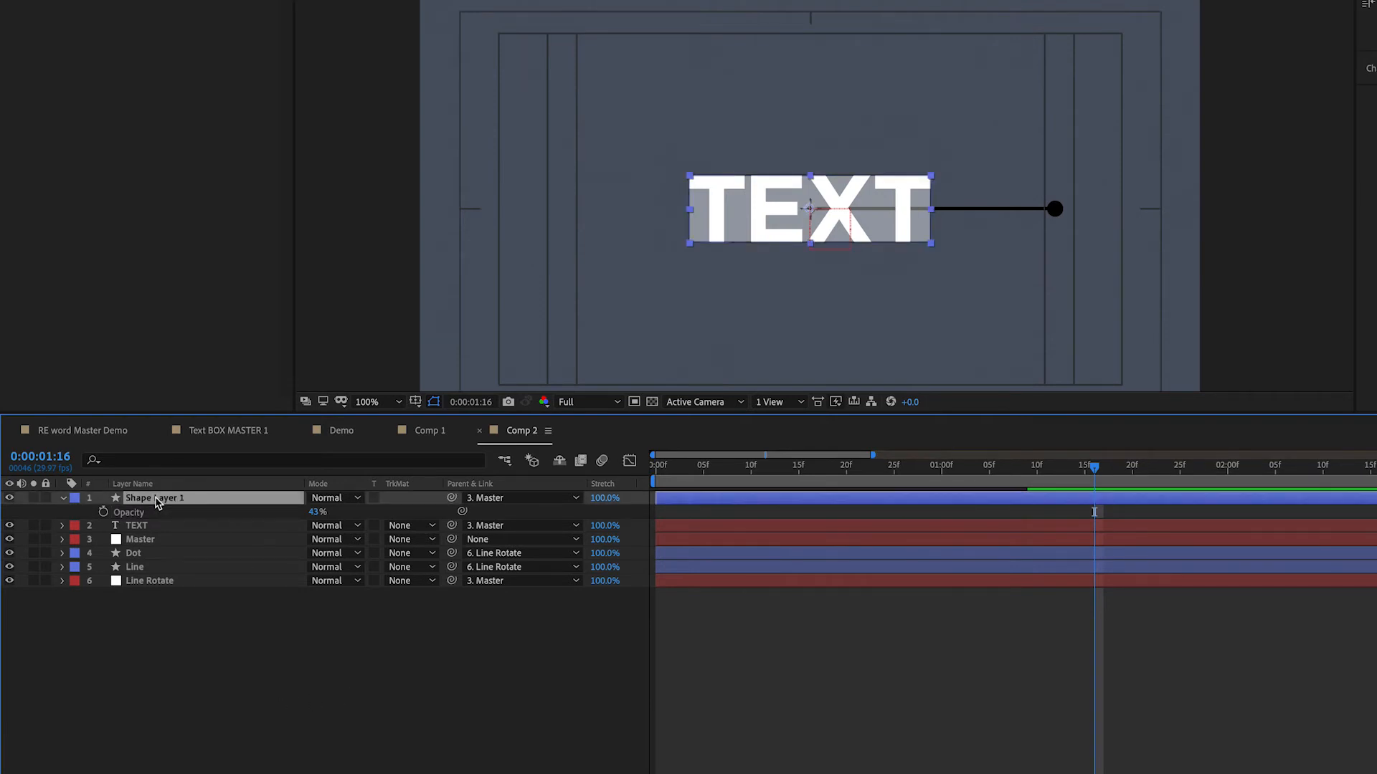
left_click(147, 542)
left_click_drag(168, 43, 218, 43)
left_click(255, 706)
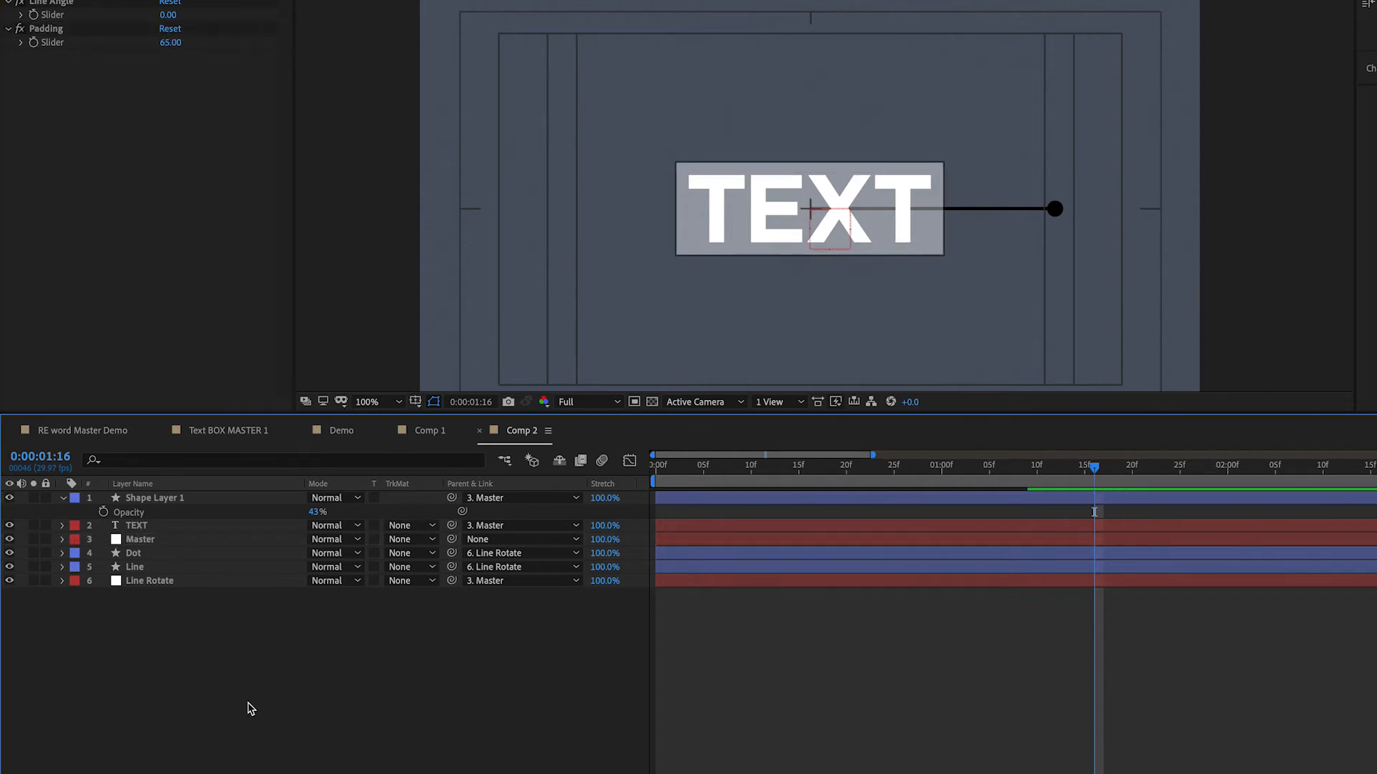
- Test the box's resizing by adding a lowercase y to the TEXT layer, then remove the letter again
left_click(136, 526)
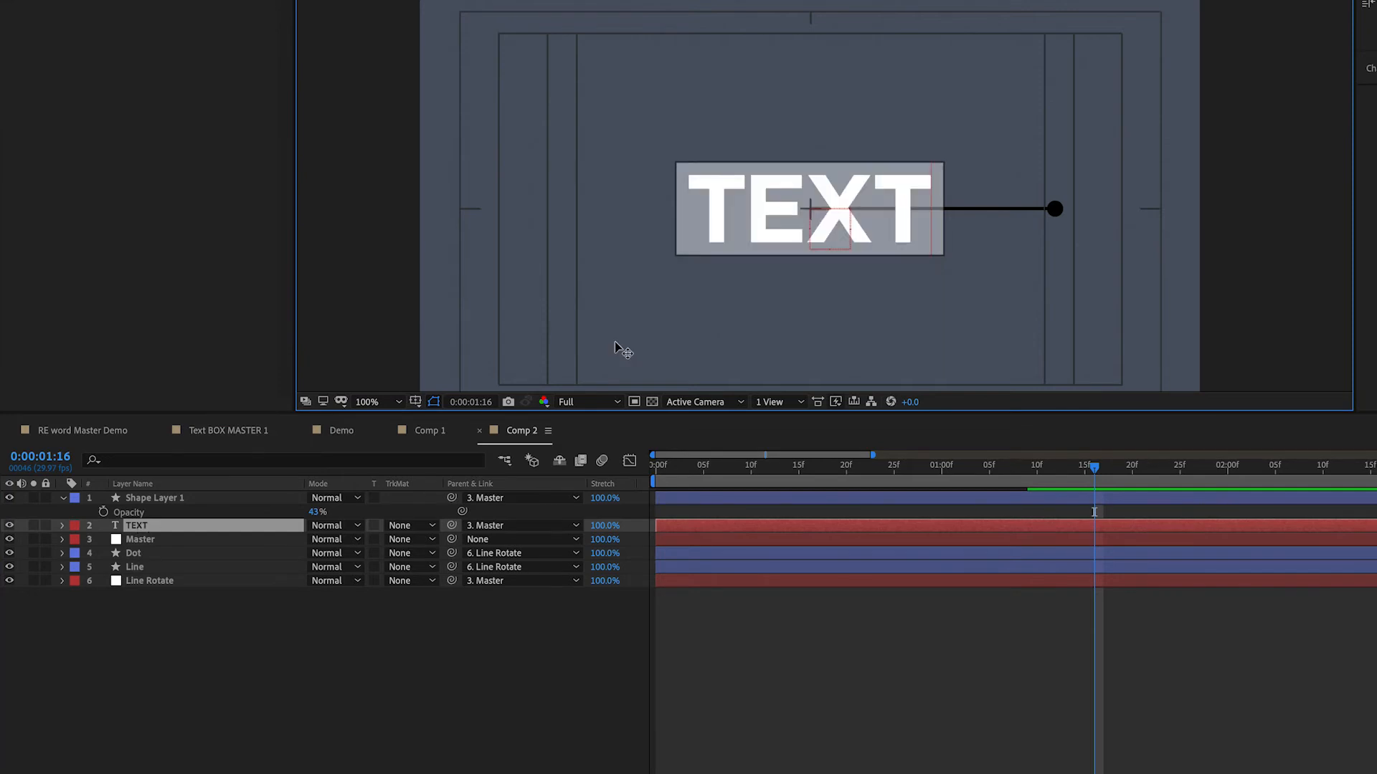
type("y")
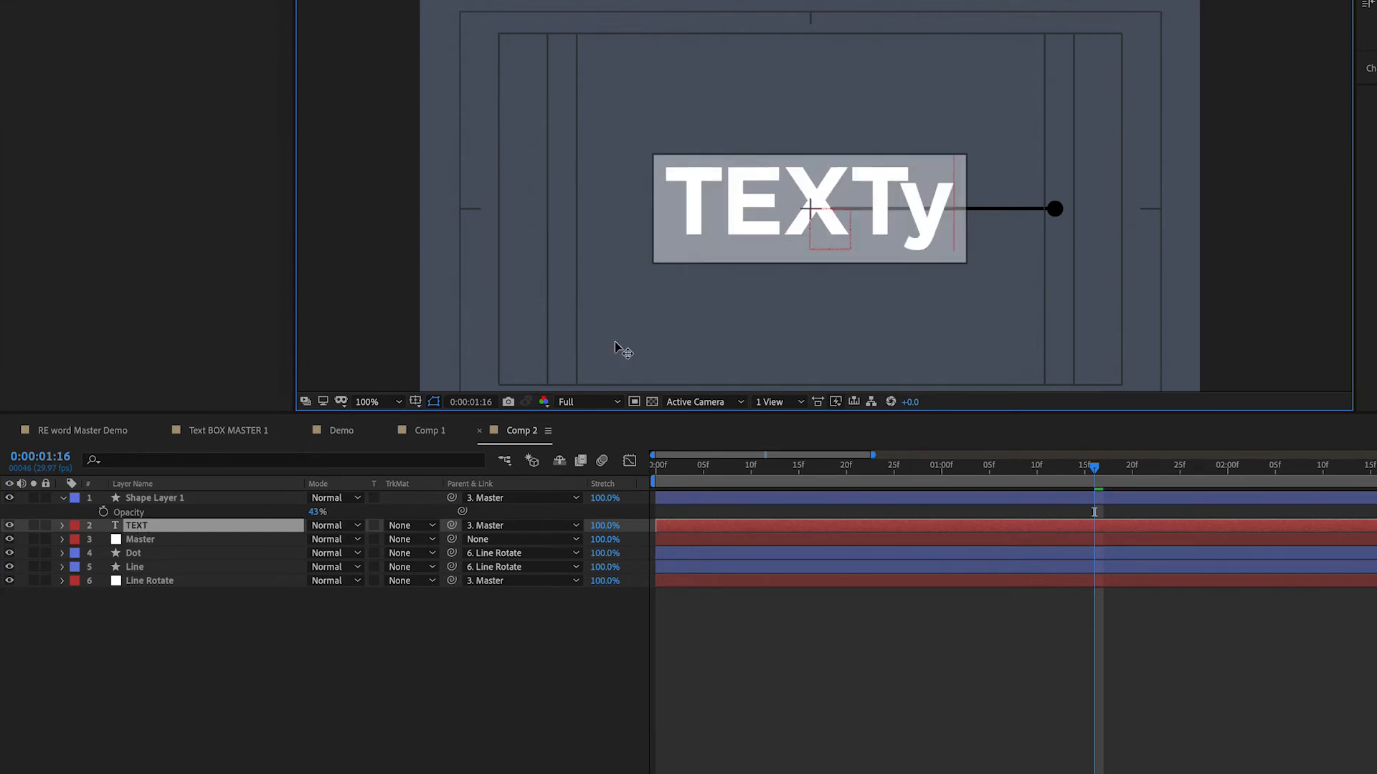
key("ctrl+z")
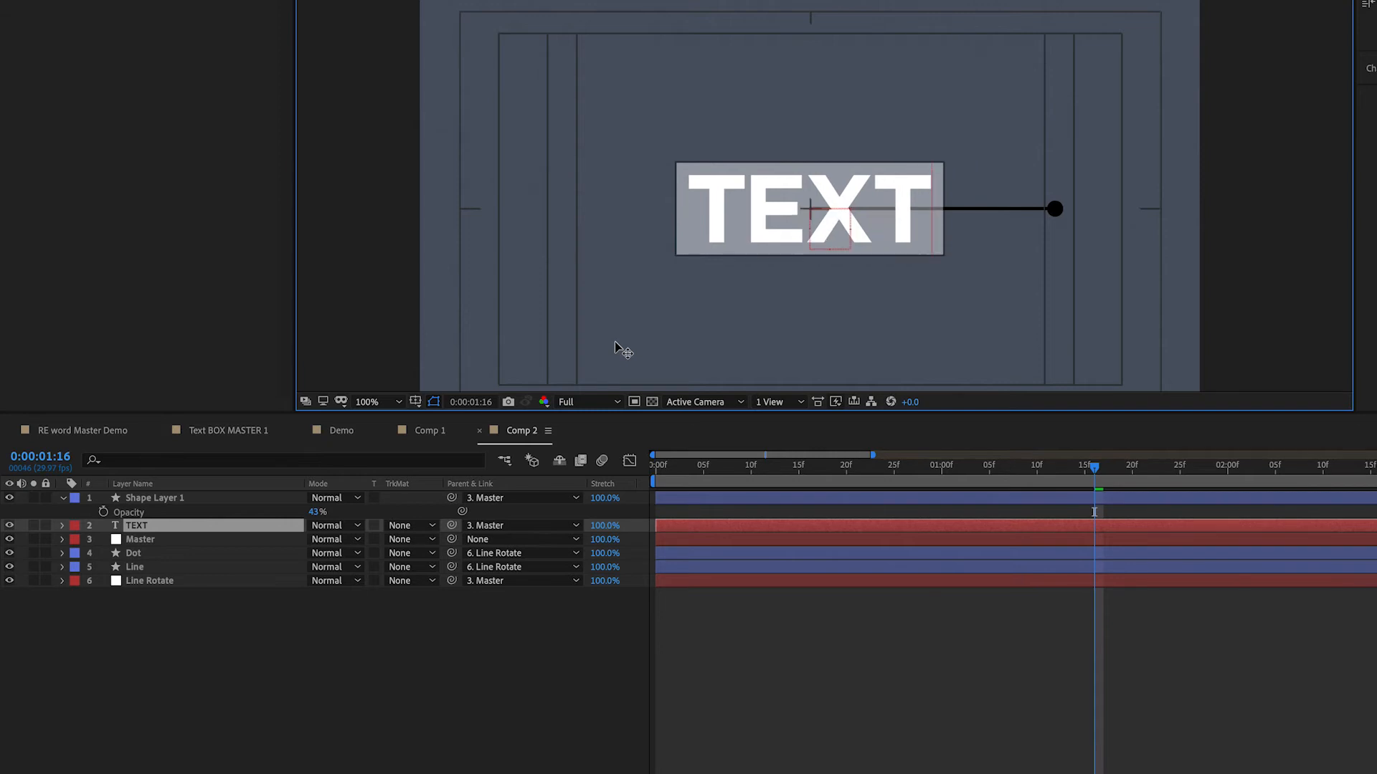
key("ctrl+shift+z")
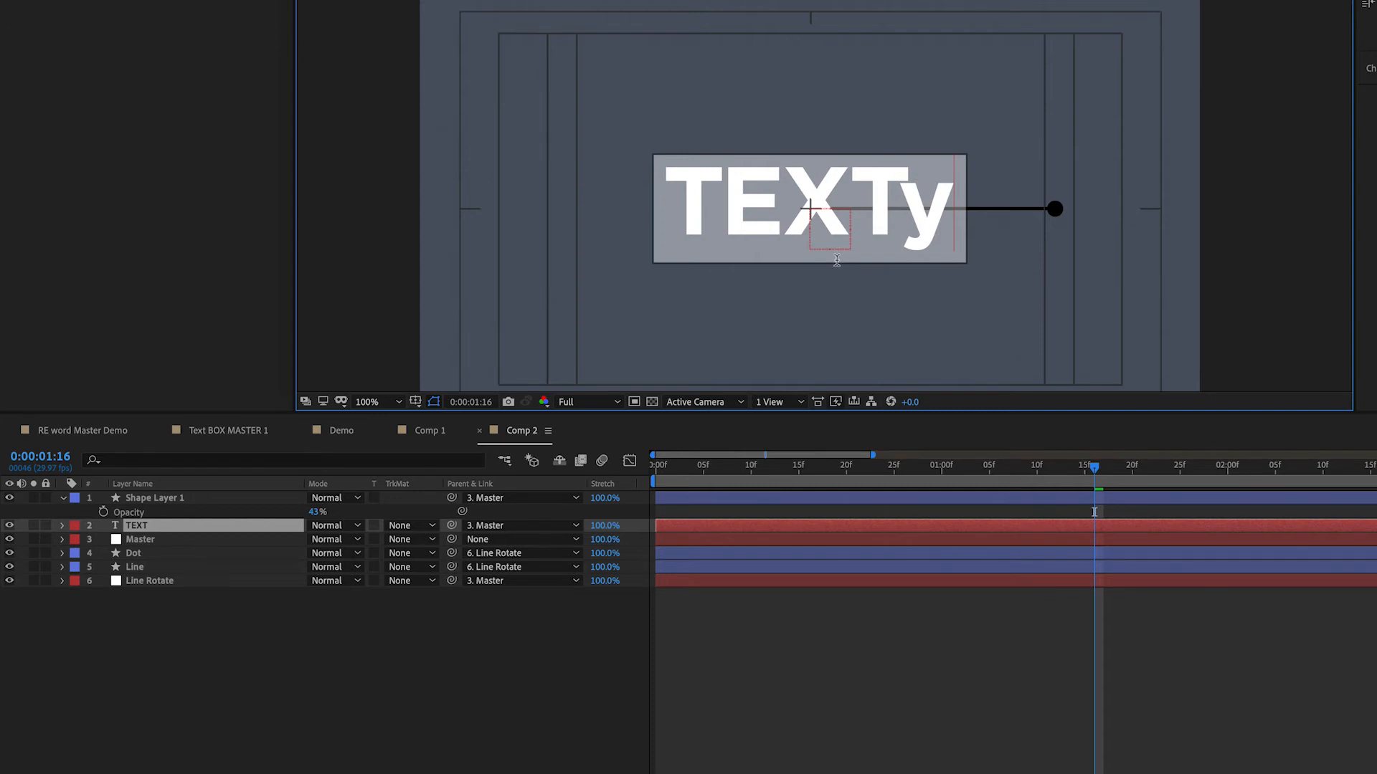
key("BackSpace")
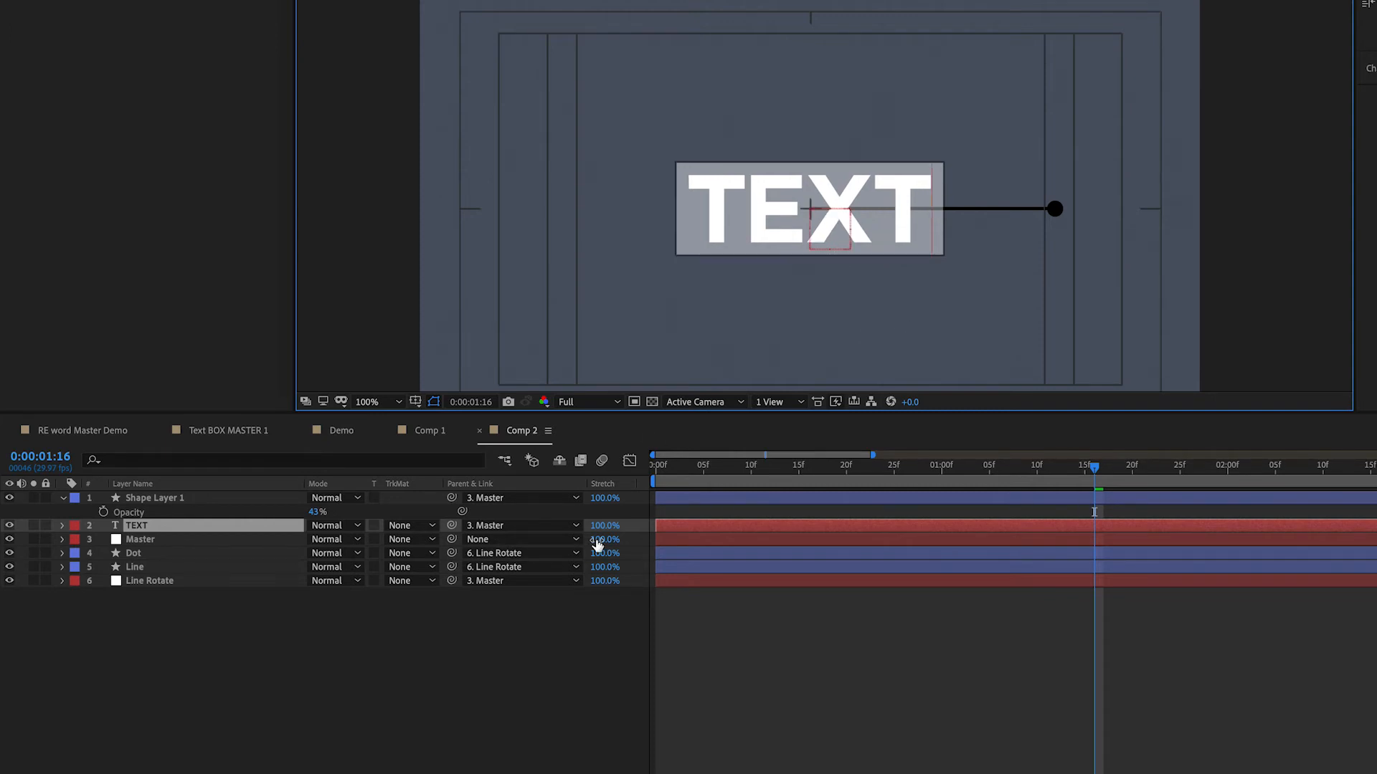
left_click(195, 700)
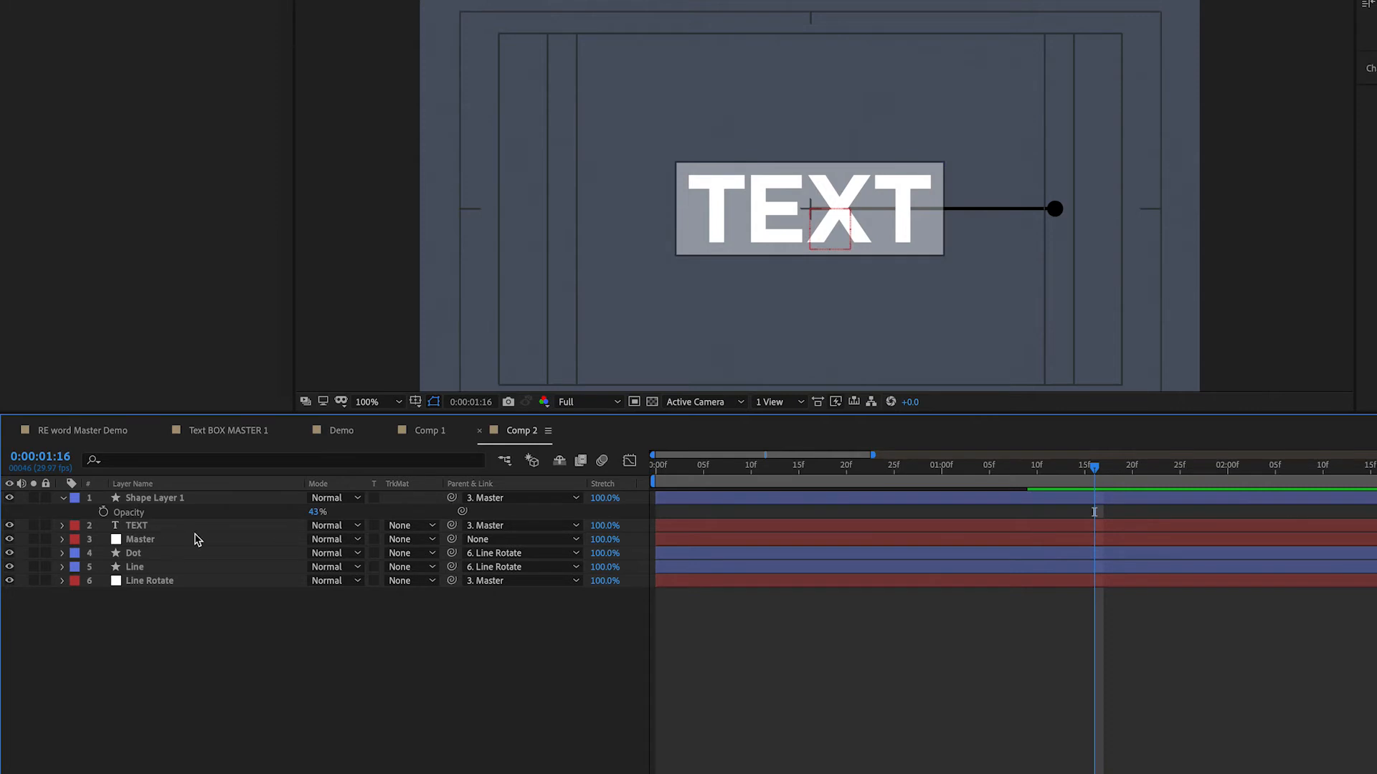
- Rename Shape Layer 1 to Box and set its opacity to 100%
left_click(63, 497)
left_click(153, 500)
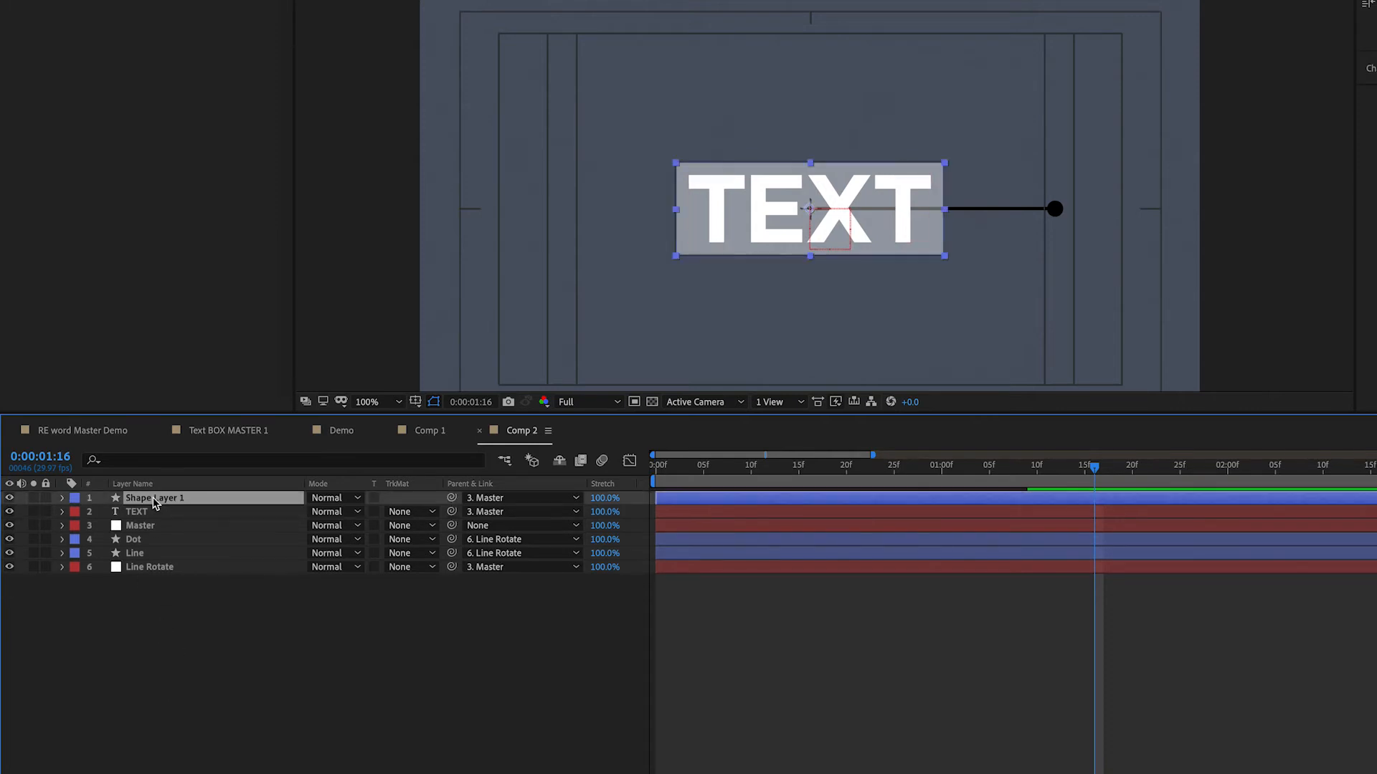
key("Return")
type("Bo")
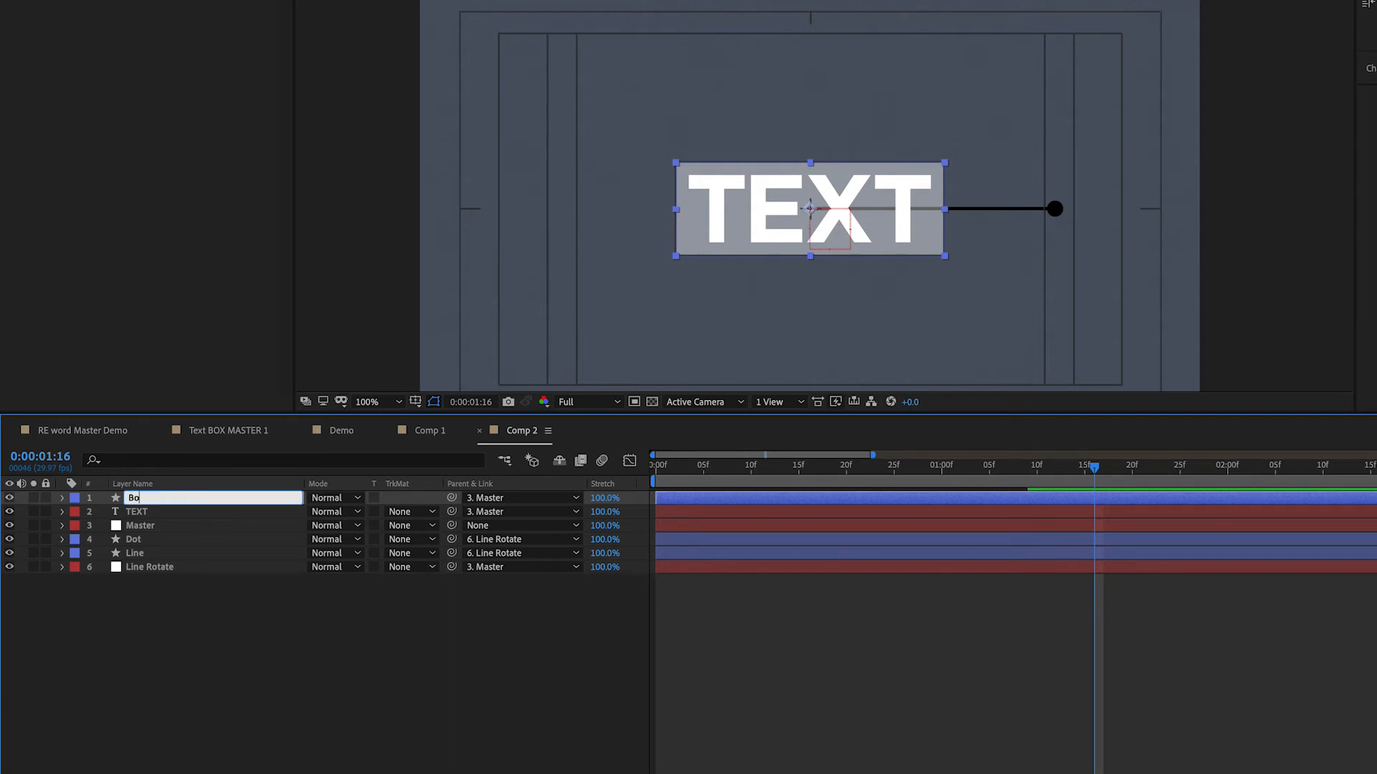
key("Return")
key("t")
left_click_drag(315, 512, 516, 510)
left_click(331, 678)
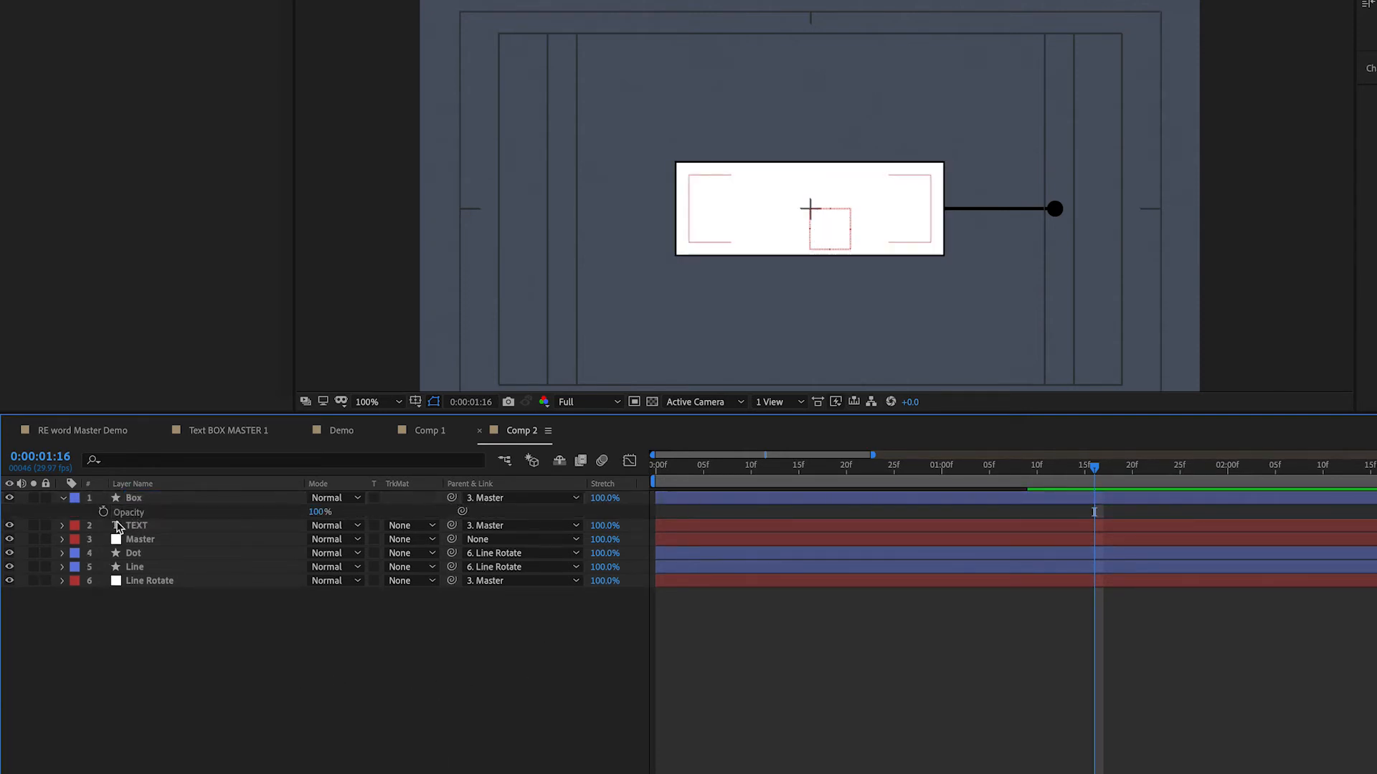
left_click(63, 498)
- Expand the Box layer's Rectangle 1 contents and turn off the visibility of Stroke 1
left_click(134, 499)
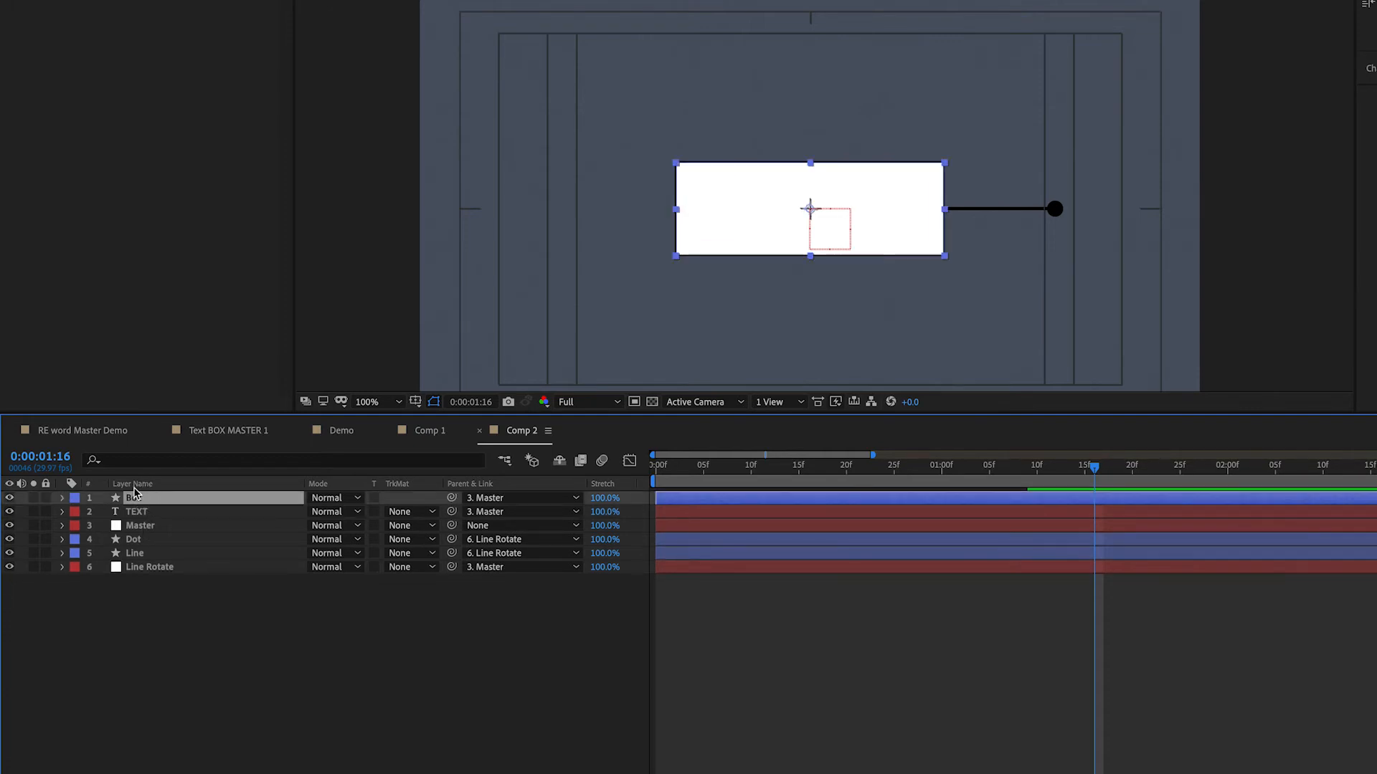
left_click(63, 497)
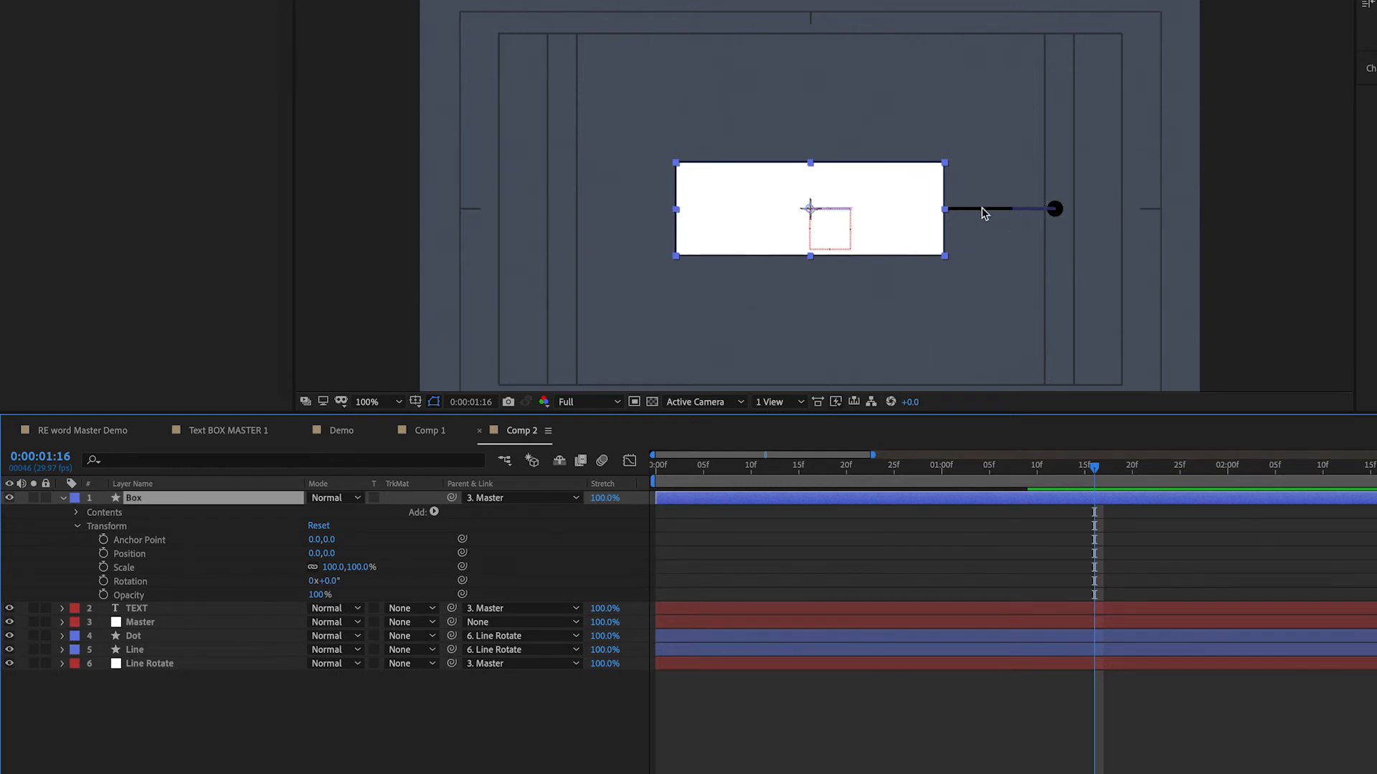
left_click(411, 730)
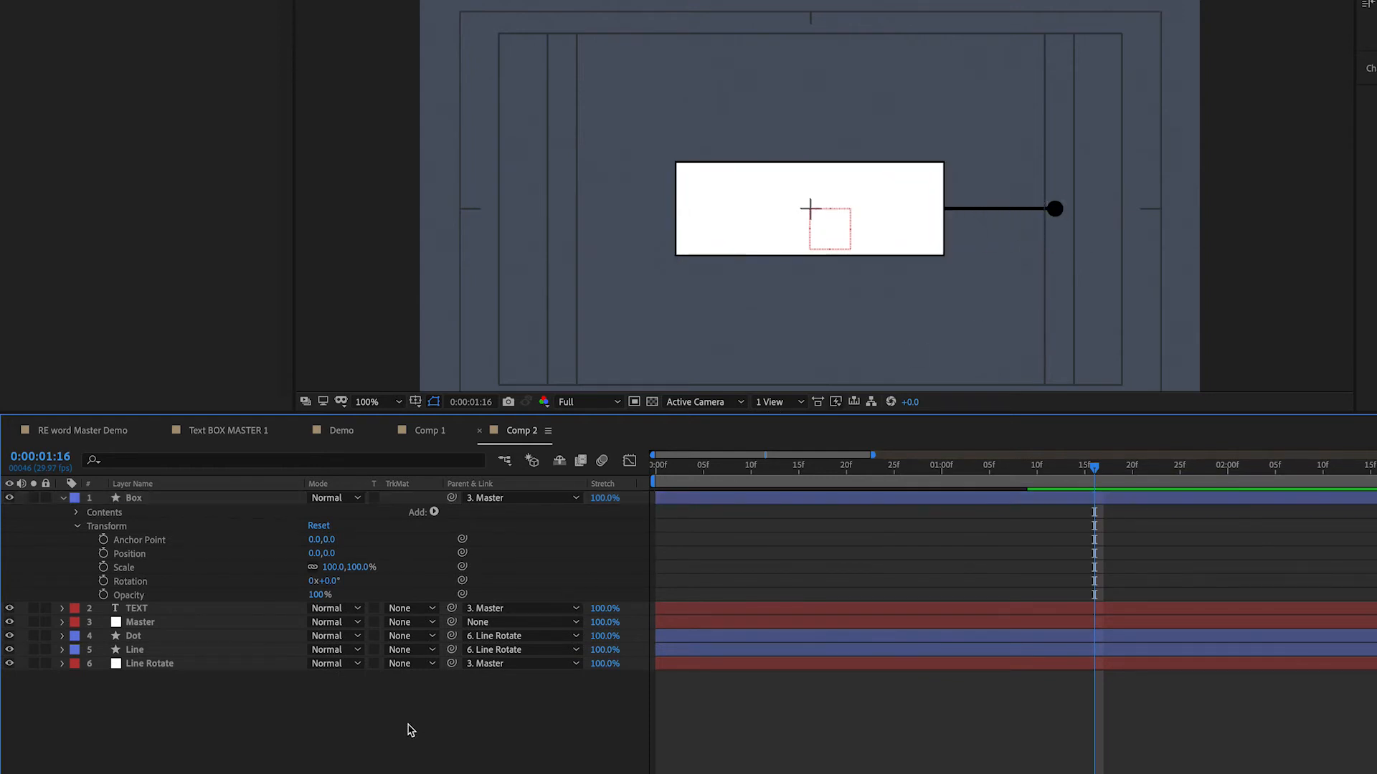
left_click(76, 512)
left_click(90, 527)
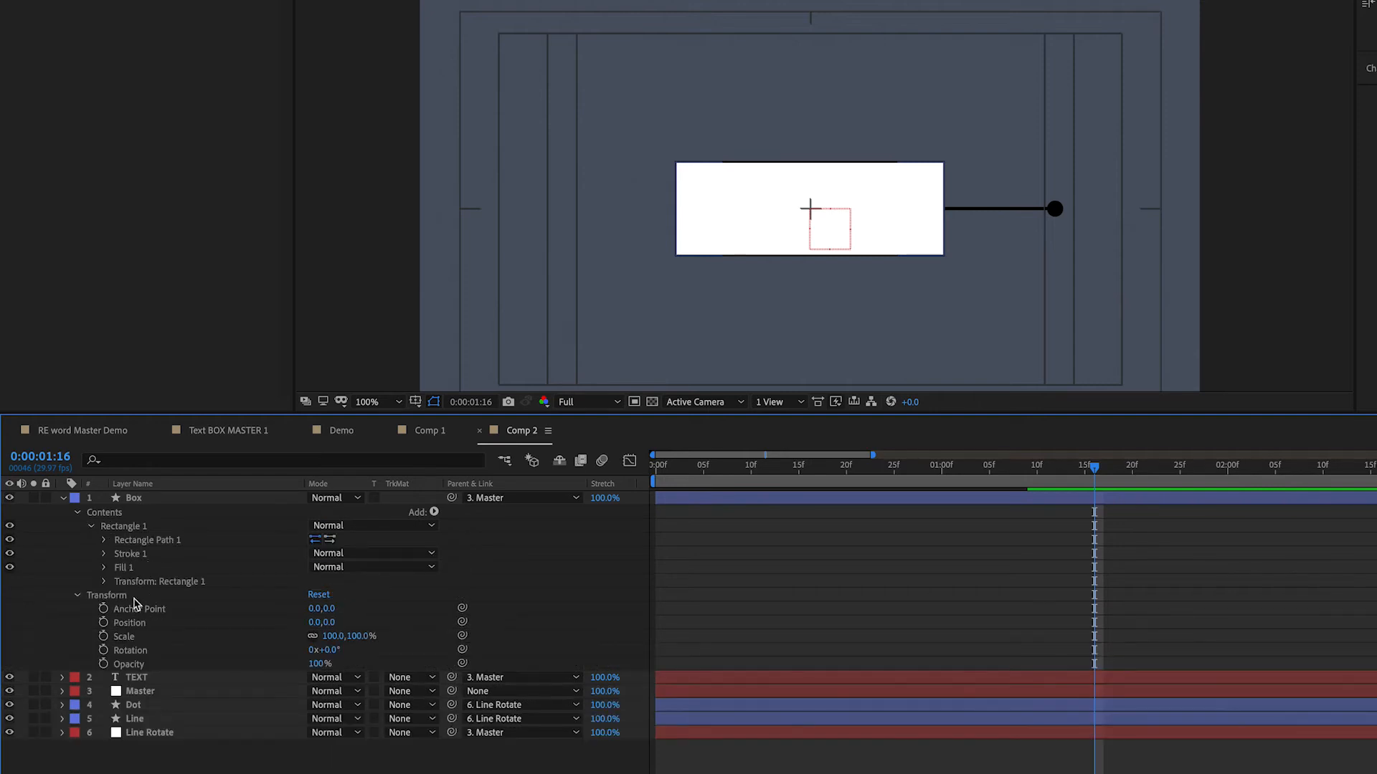
left_click(9, 553)
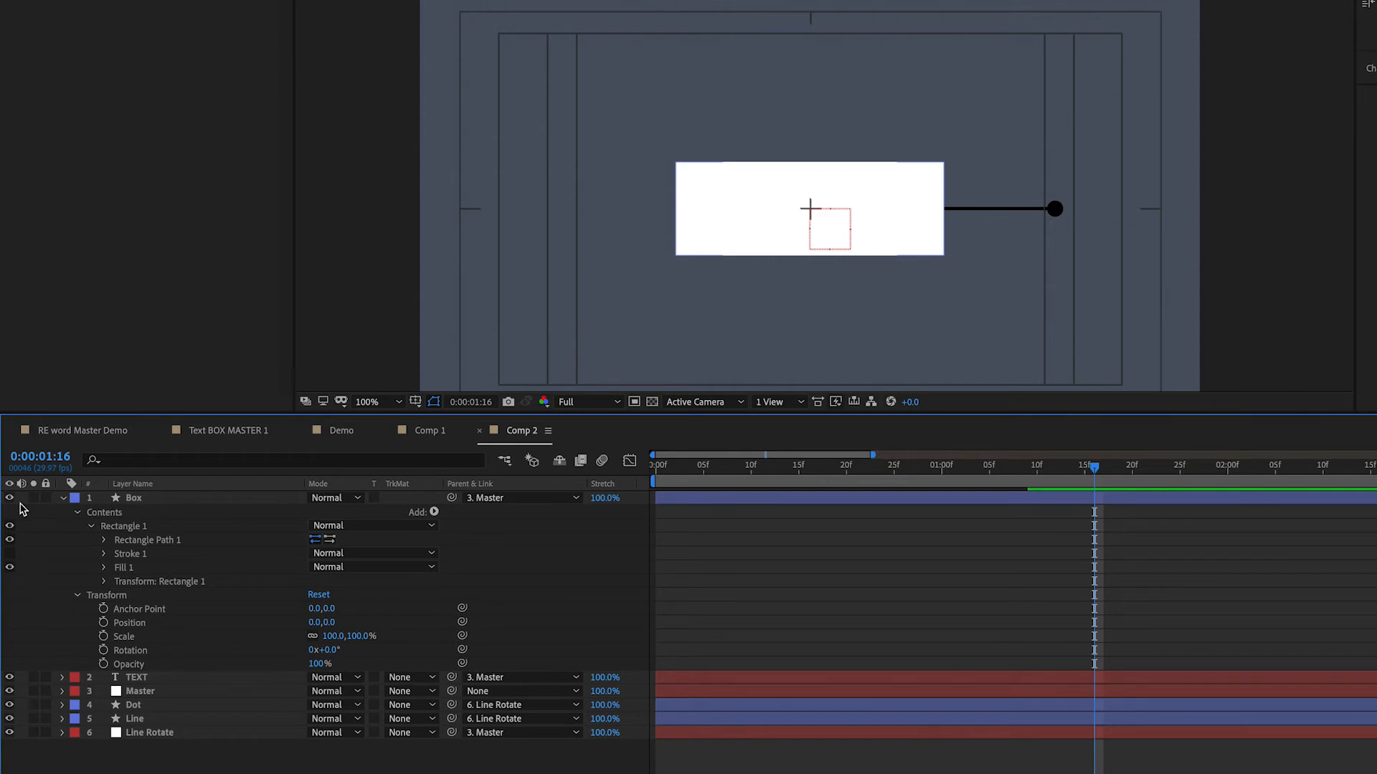
- Hide the Box layer and collapse its properties
left_click(135, 499)
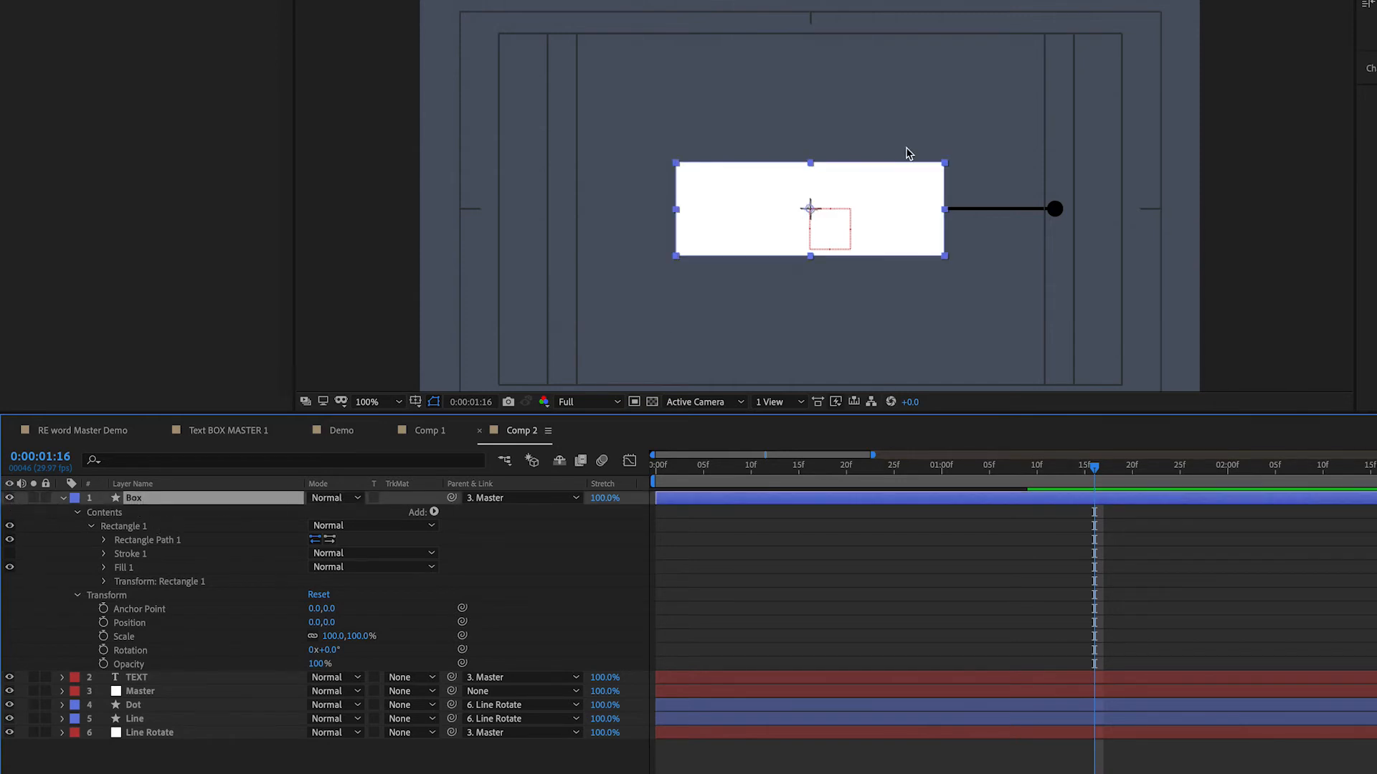
left_click(10, 498)
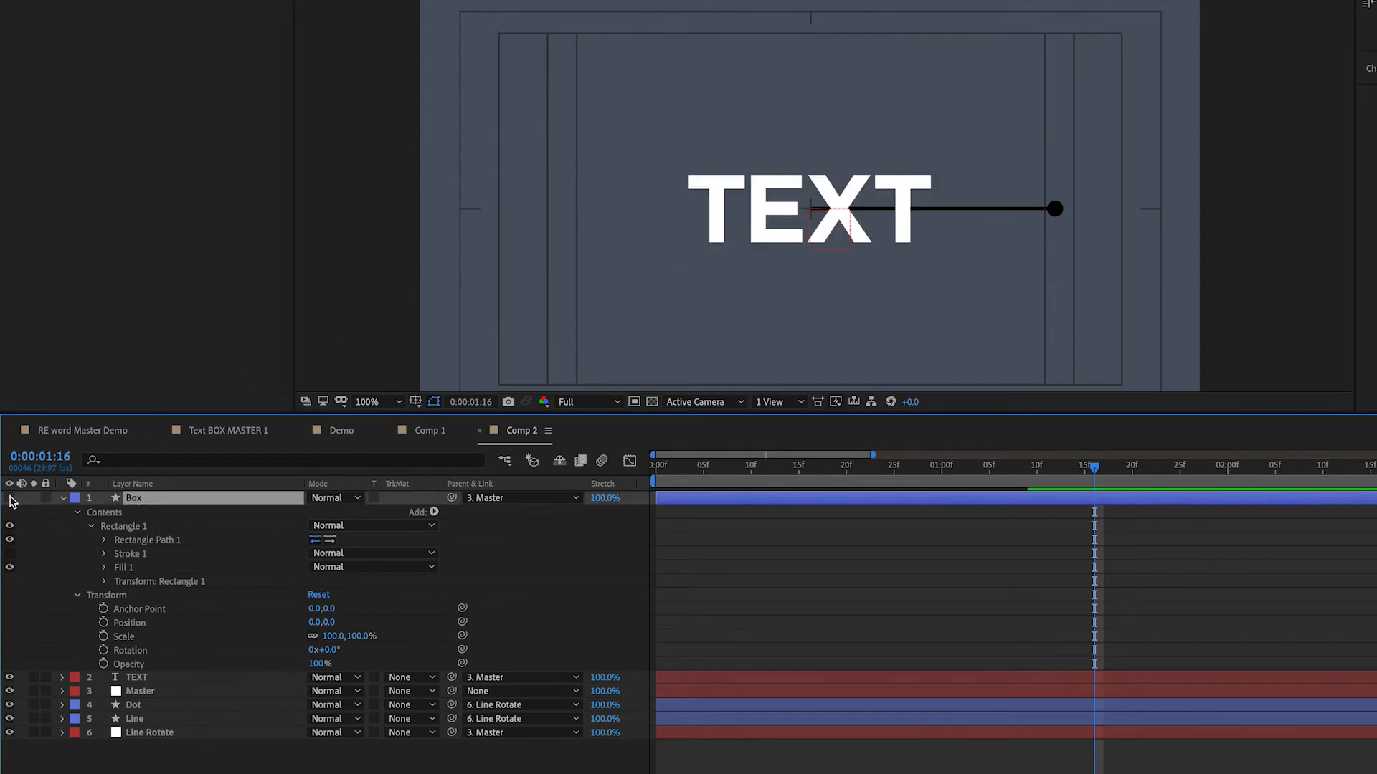
left_click(64, 500)
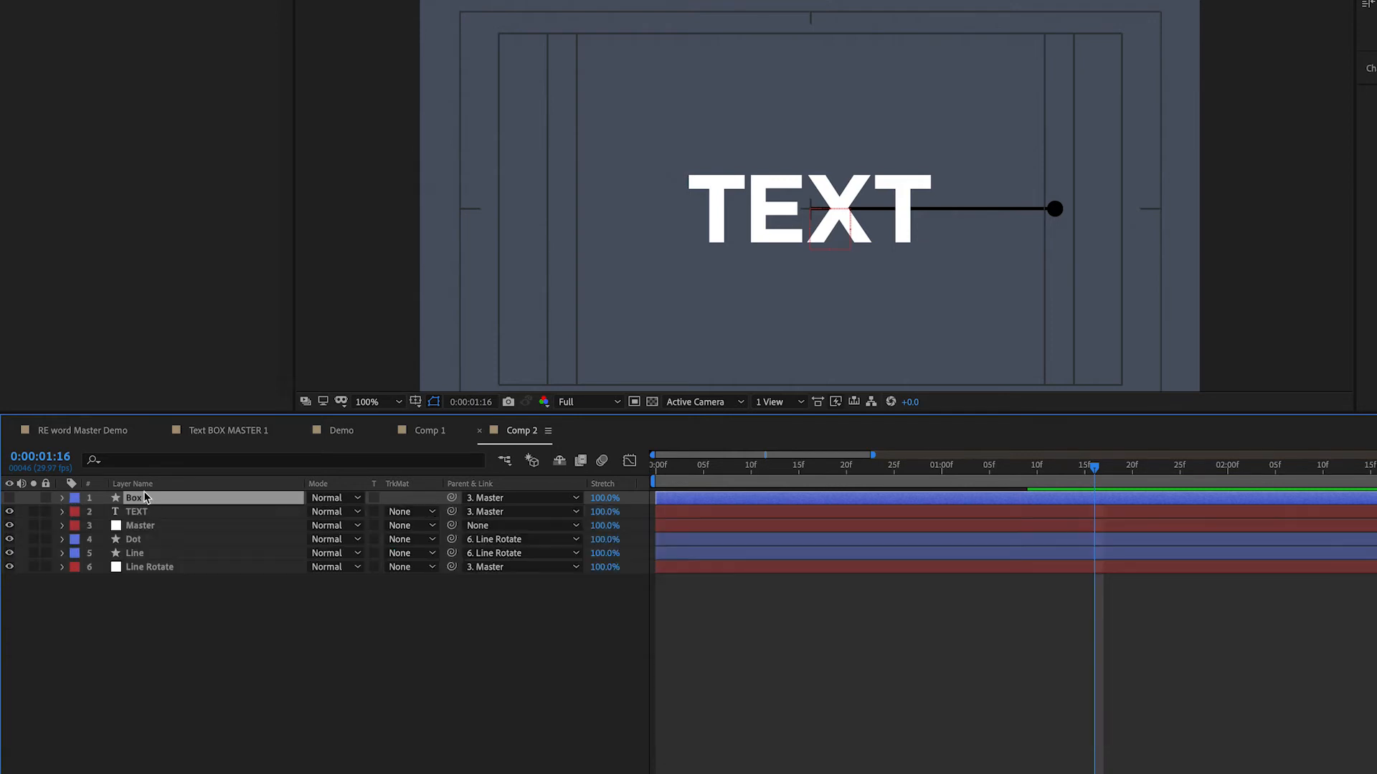
- Apply the Set Matte effect to the Line layer, taking an inverted matte from the Box layer
left_click(176, 634)
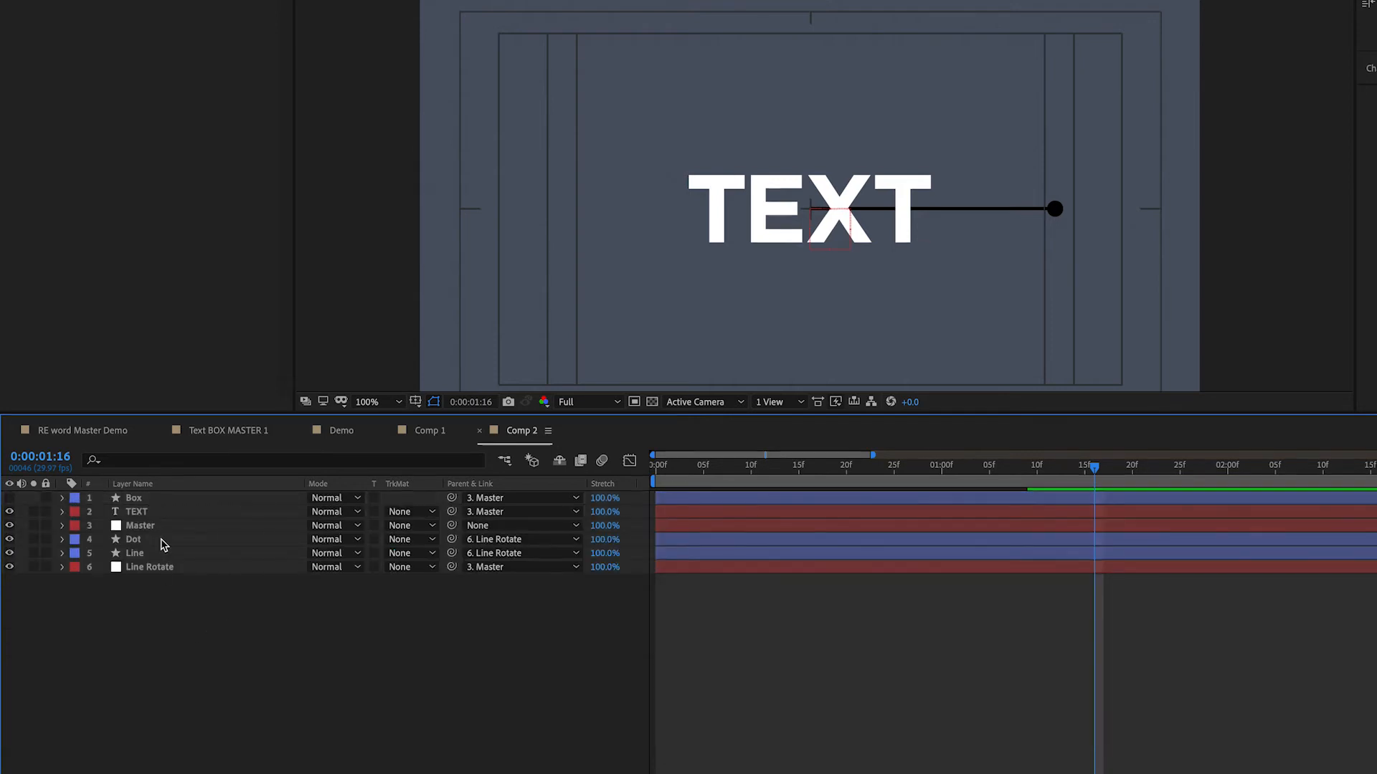
left_click(140, 554)
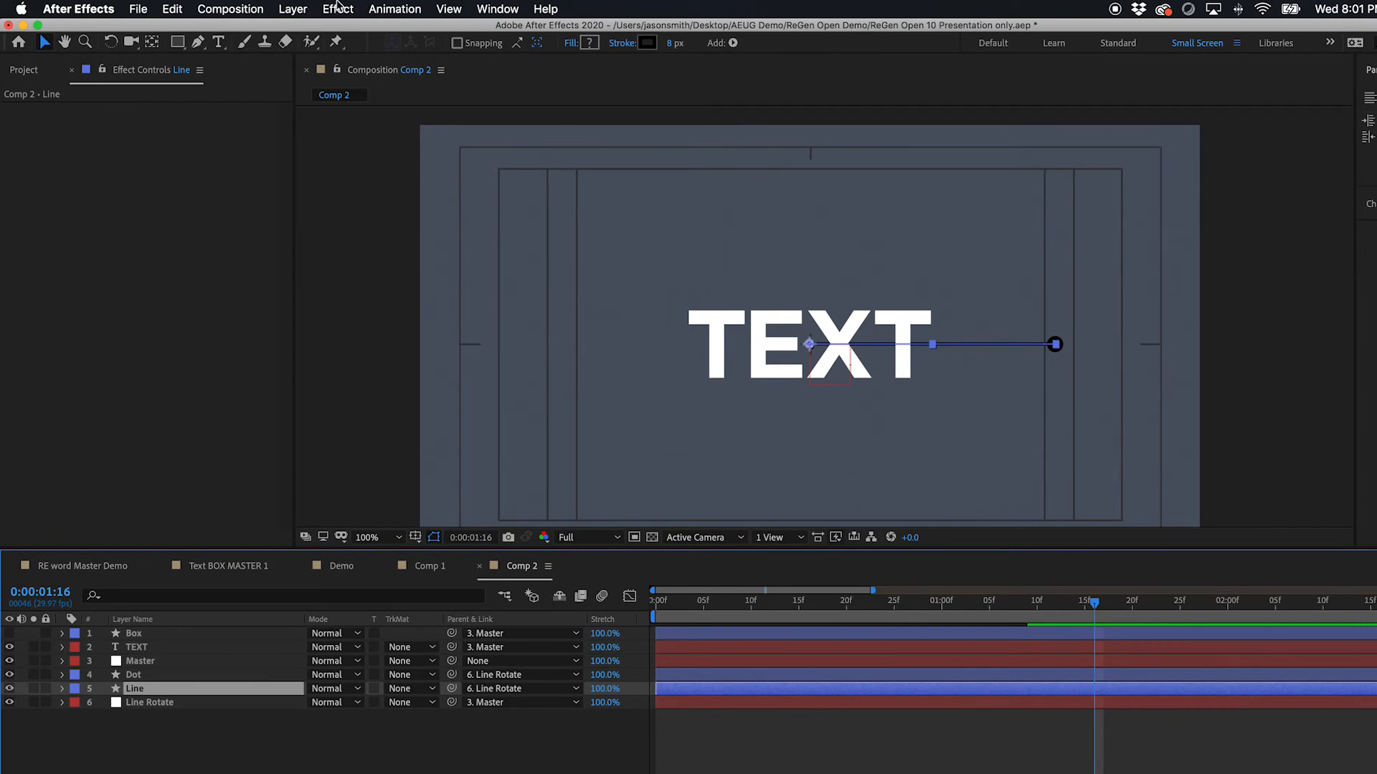
left_click(337, 9)
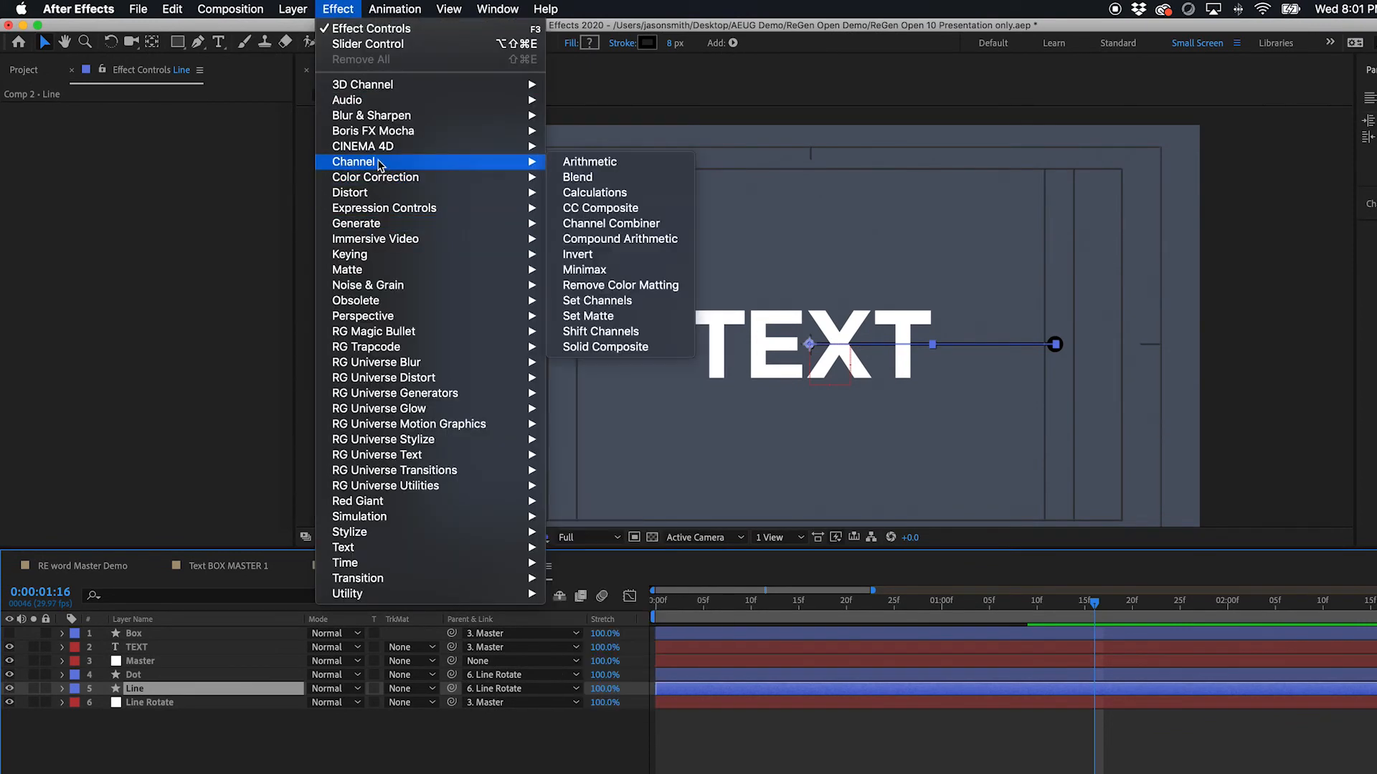
left_click(586, 321)
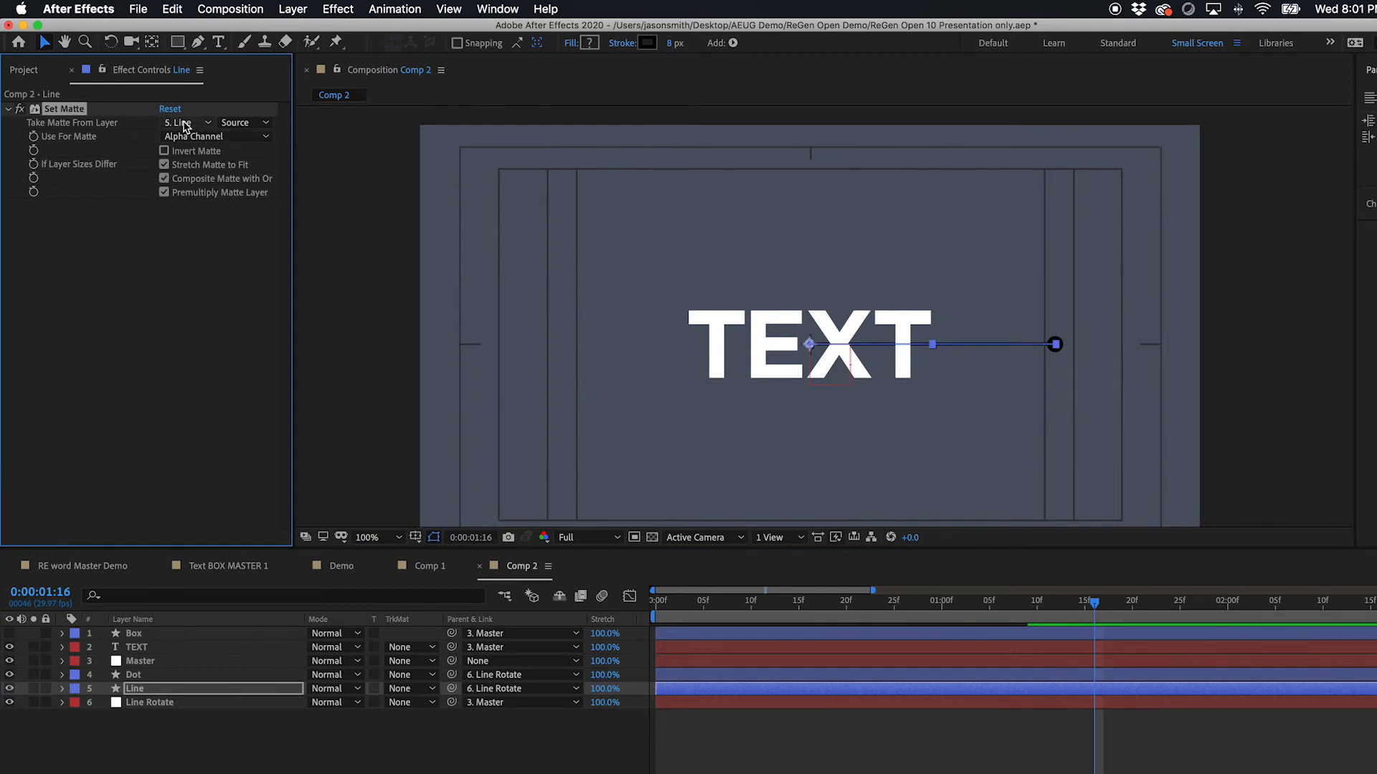
left_click(184, 126)
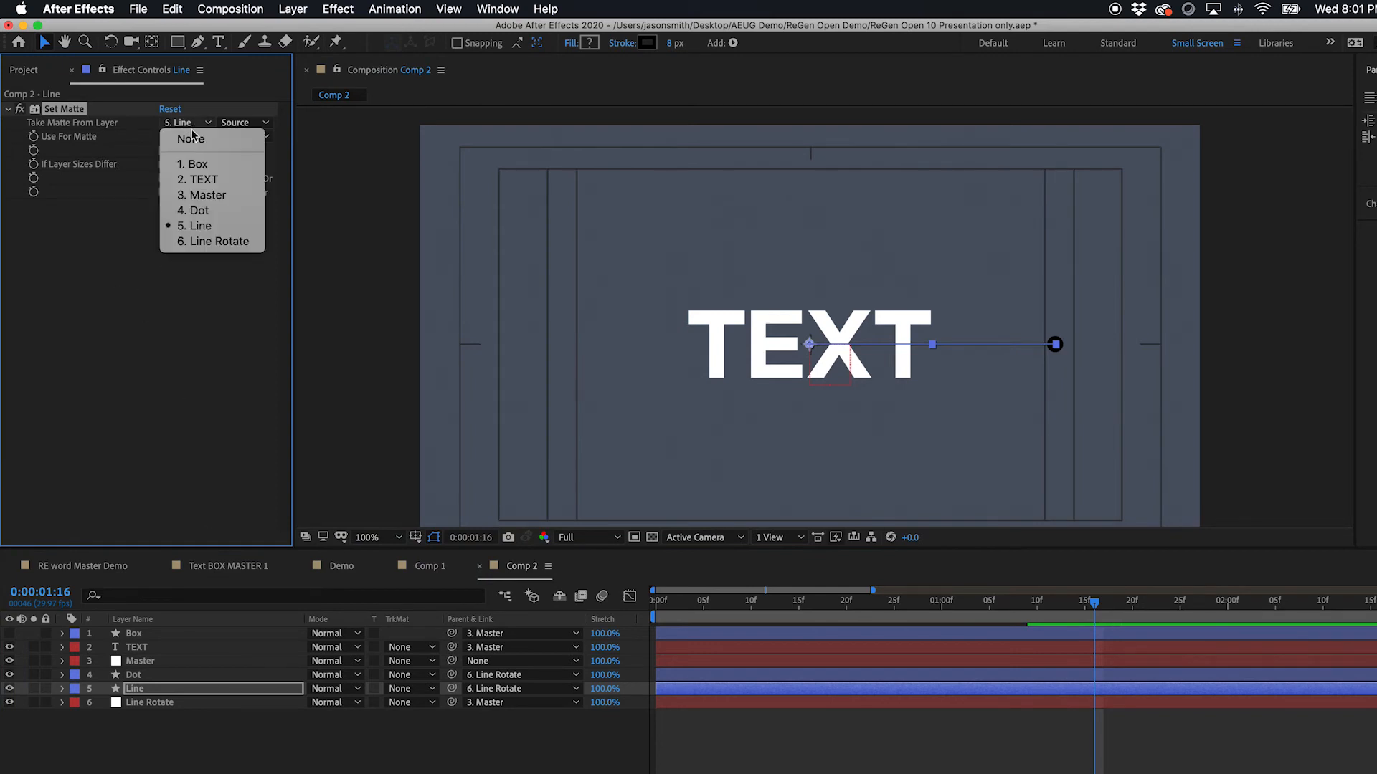
left_click(204, 165)
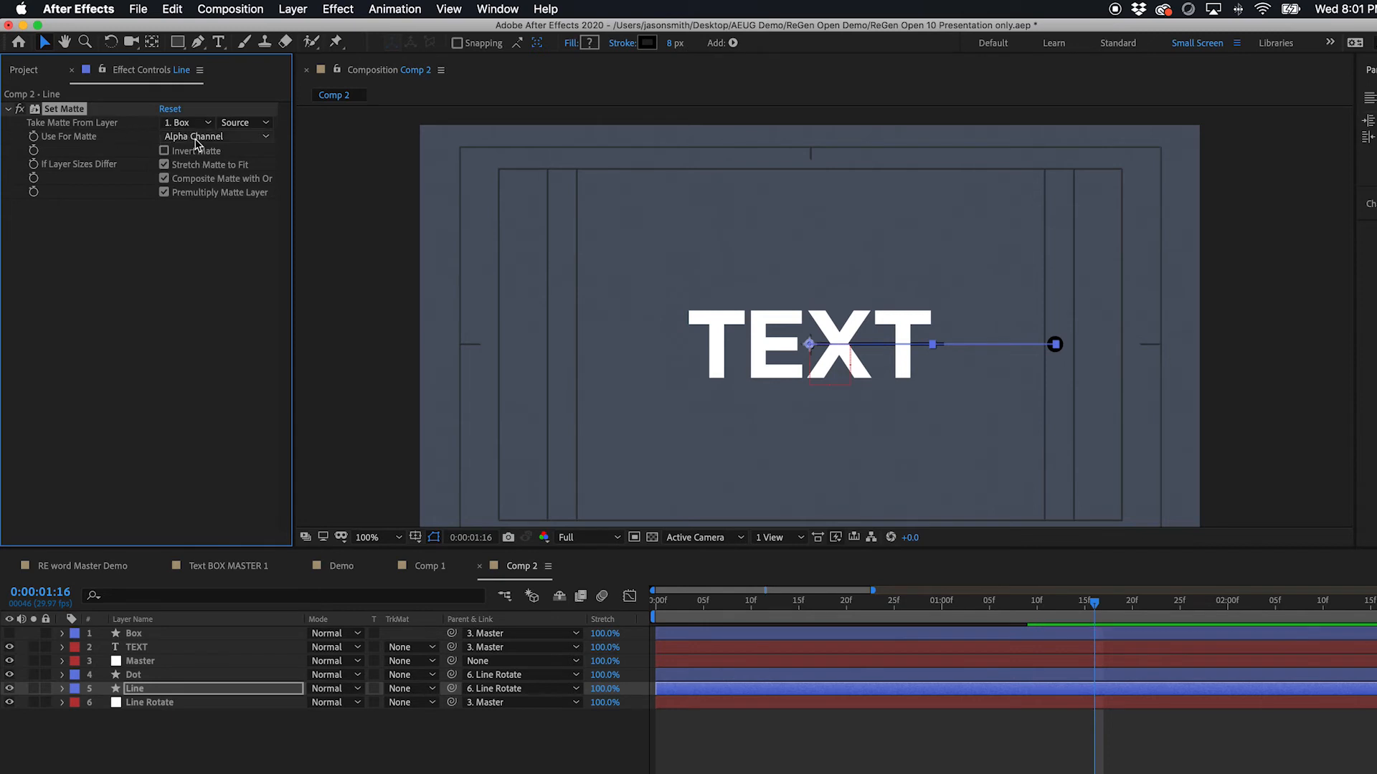
left_click(164, 150)
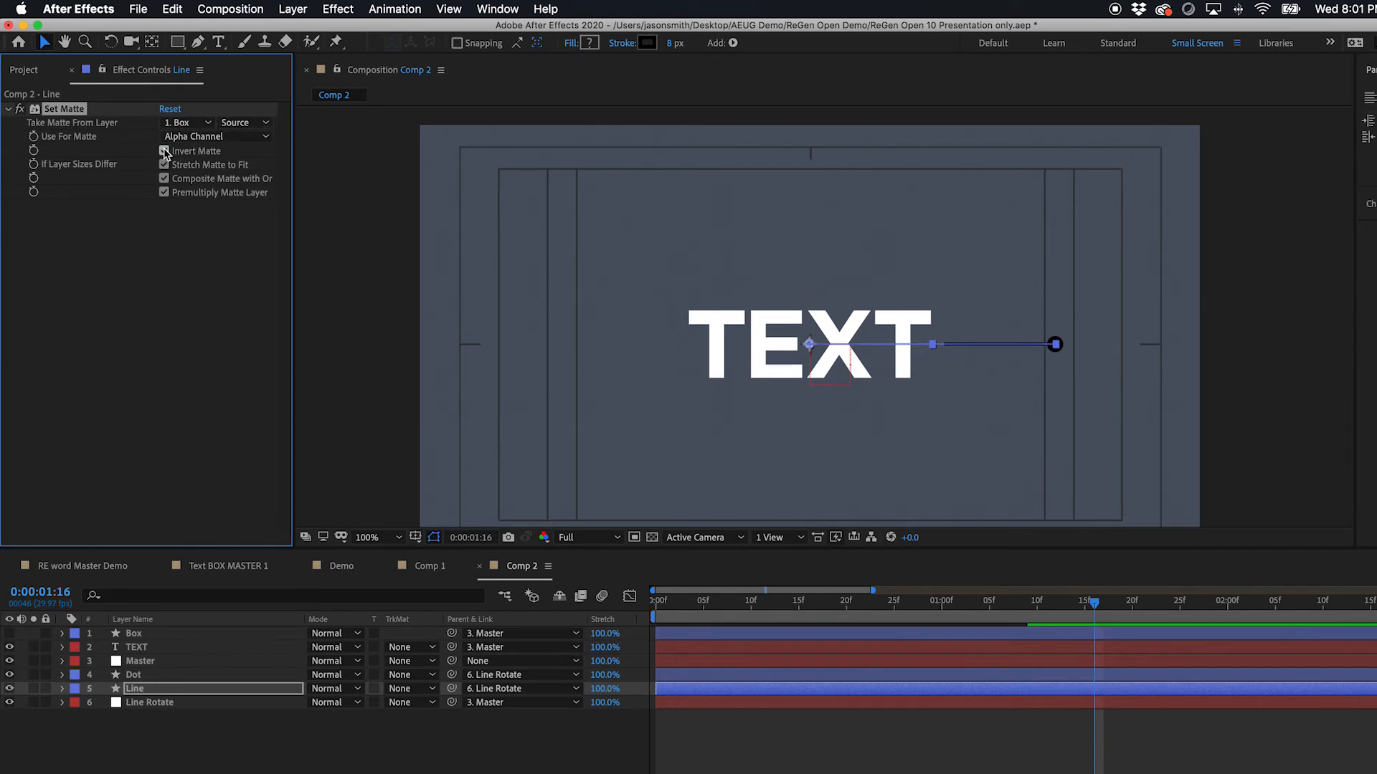
left_click(333, 716)
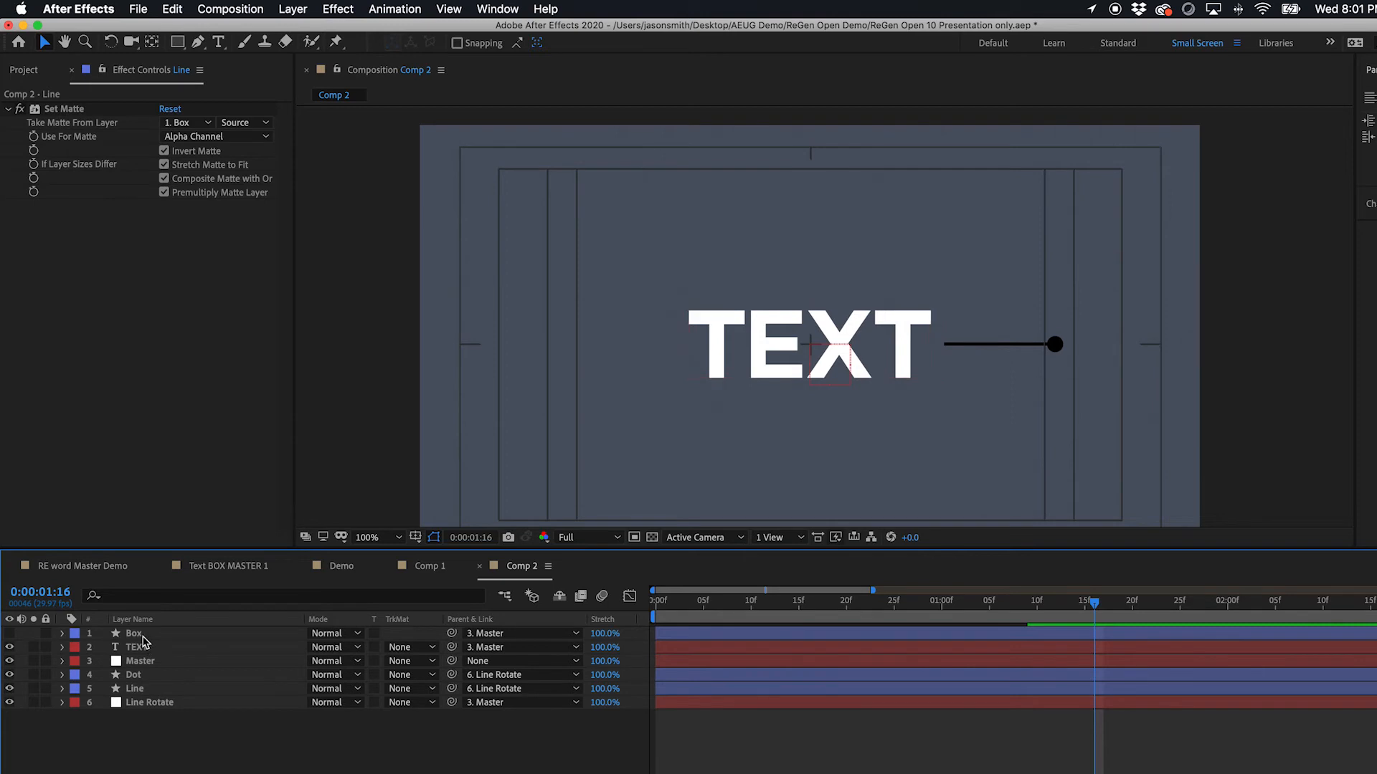
- Duplicate the Box layer, rename the copy OL and make it visible
left_click(142, 635)
key("super+d")
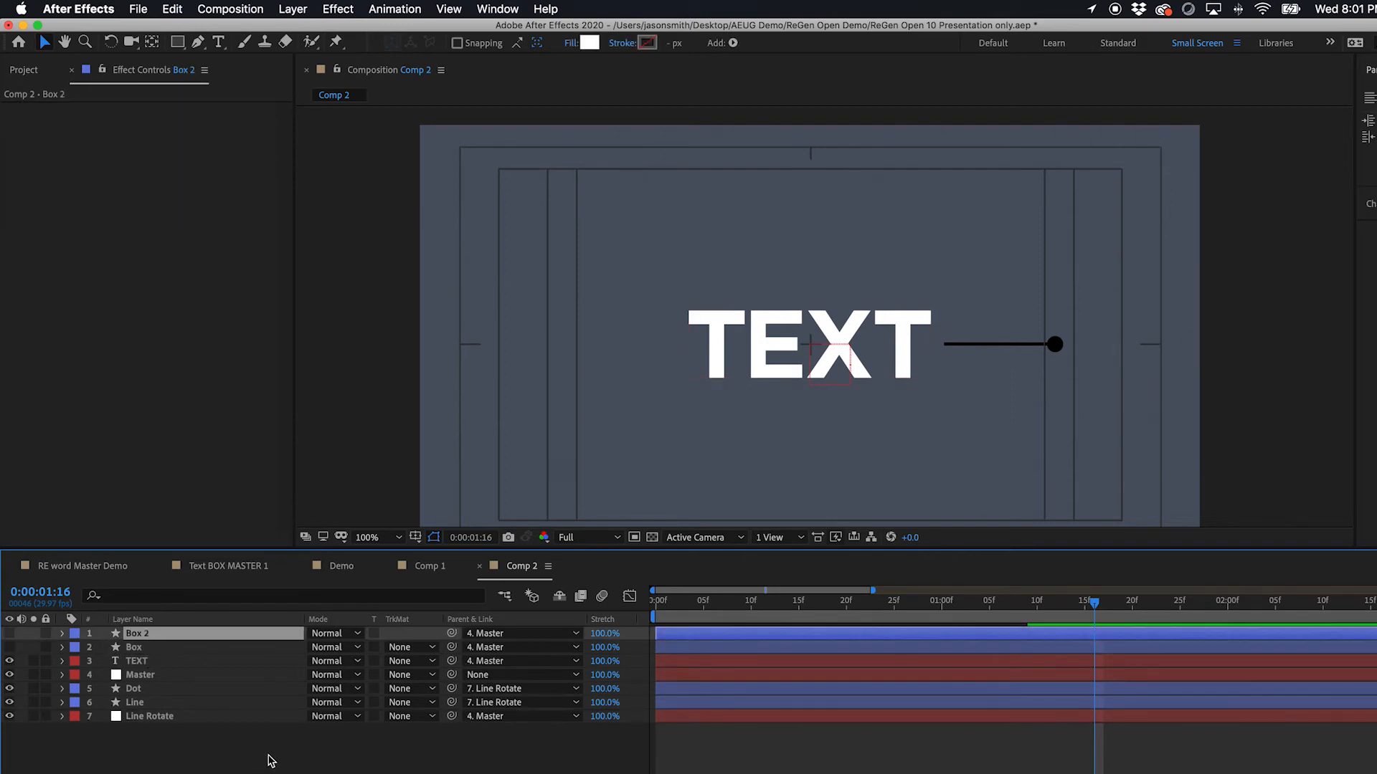
key("Return")
type("OL")
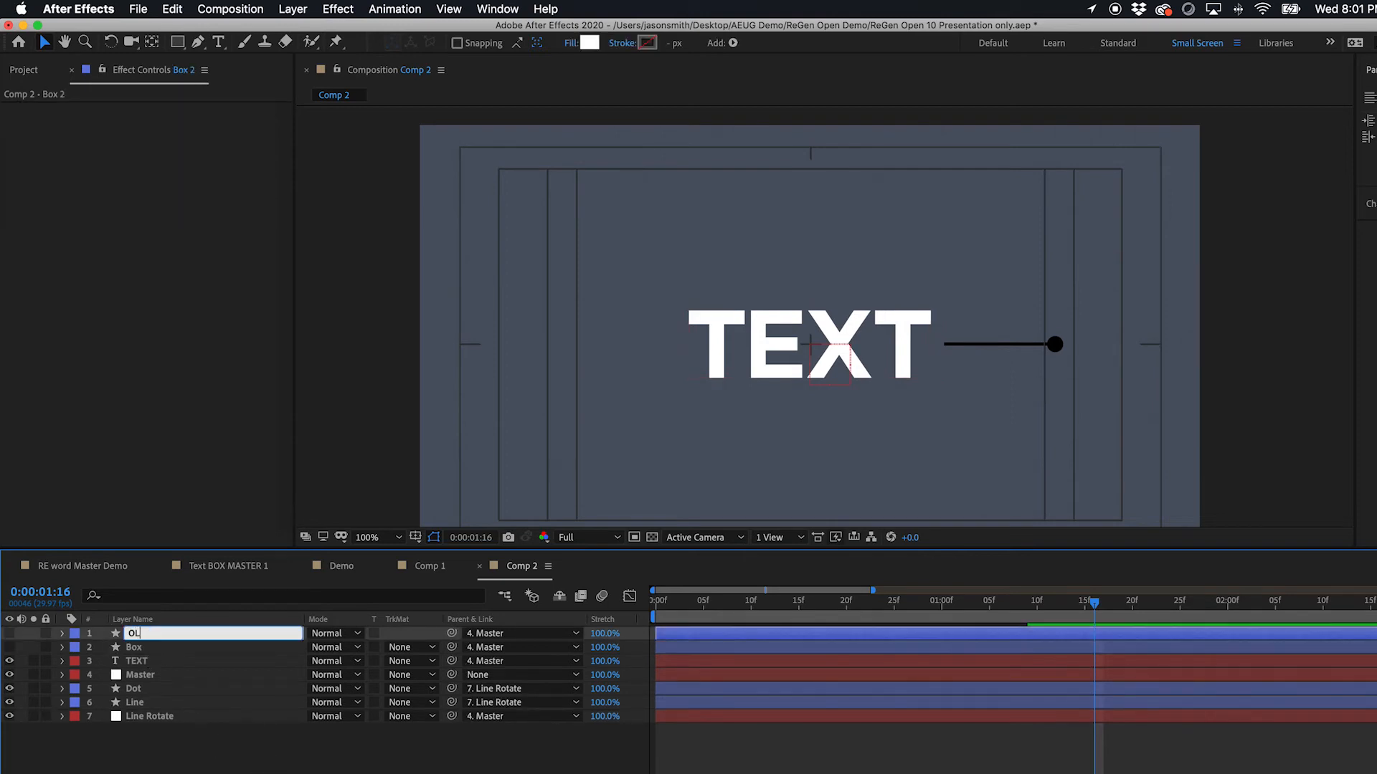
key("Return")
left_click(9, 633)
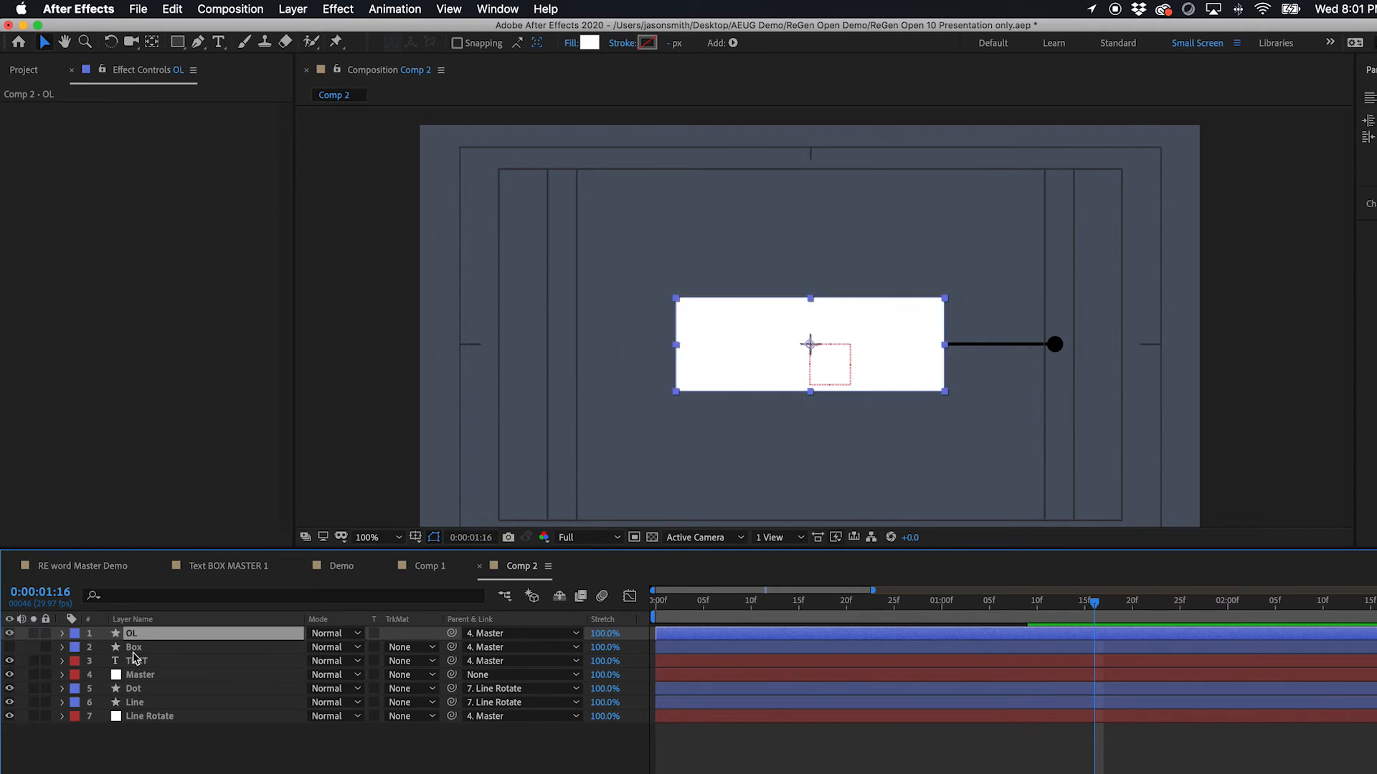
- Expand the OL layer's Rectangle 1 contents, turn Stroke 1 on and turn Fill 1 off
left_click(61, 636)
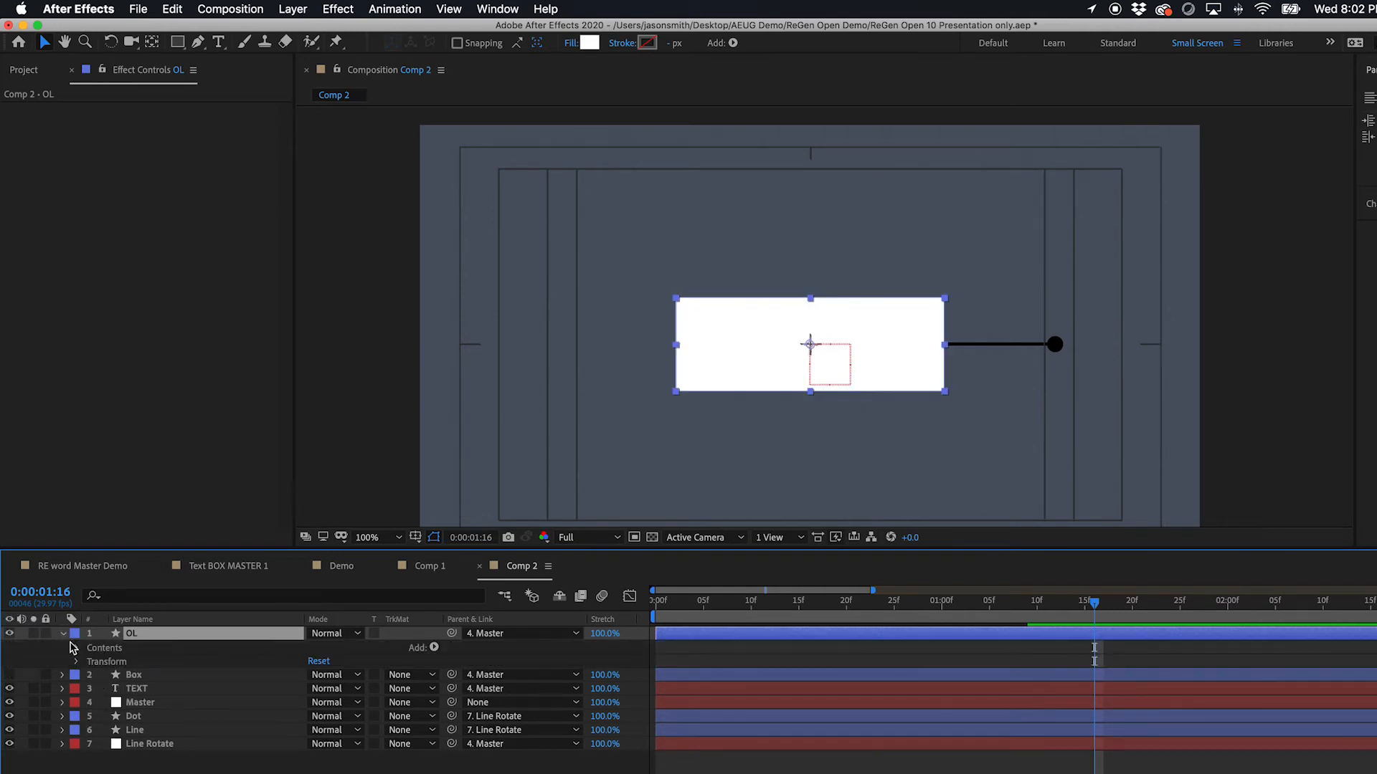
left_click(75, 649)
left_click(91, 662)
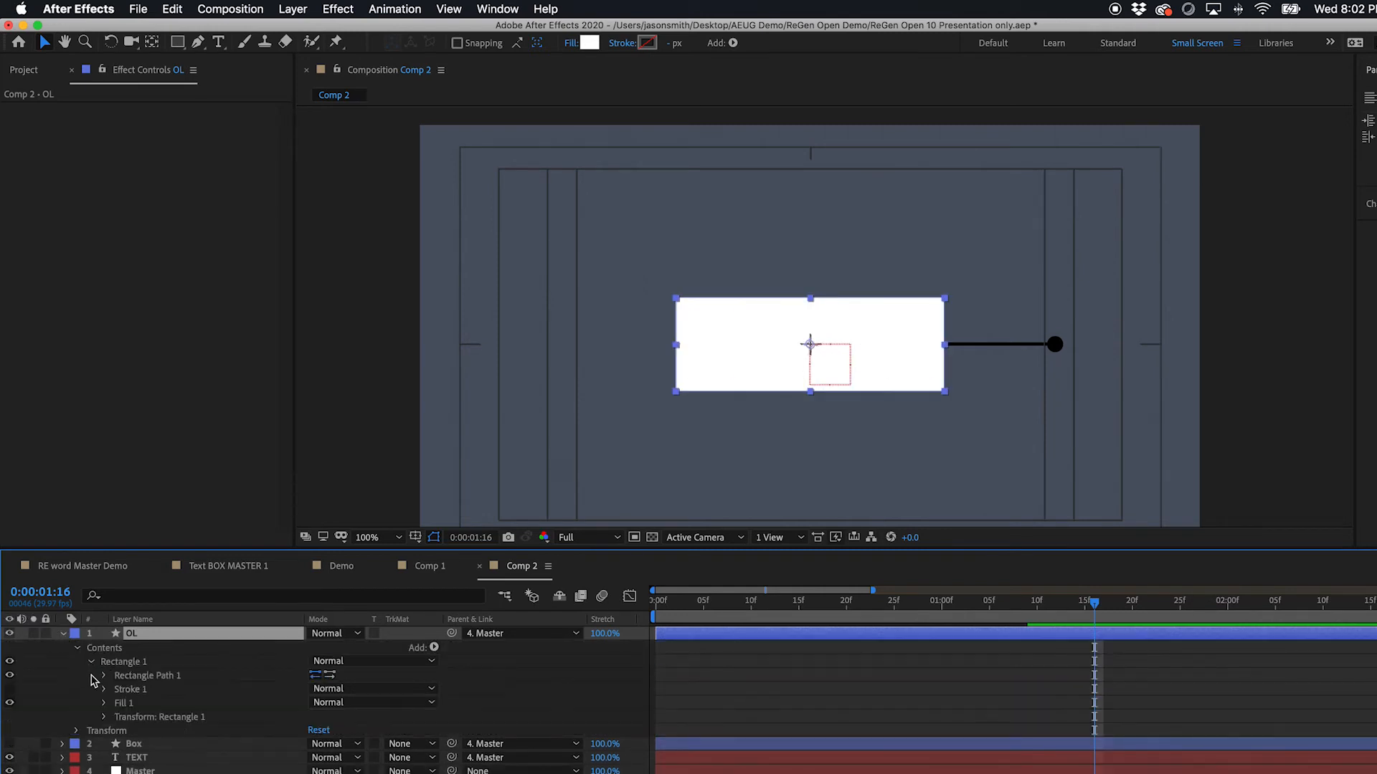
left_click(9, 688)
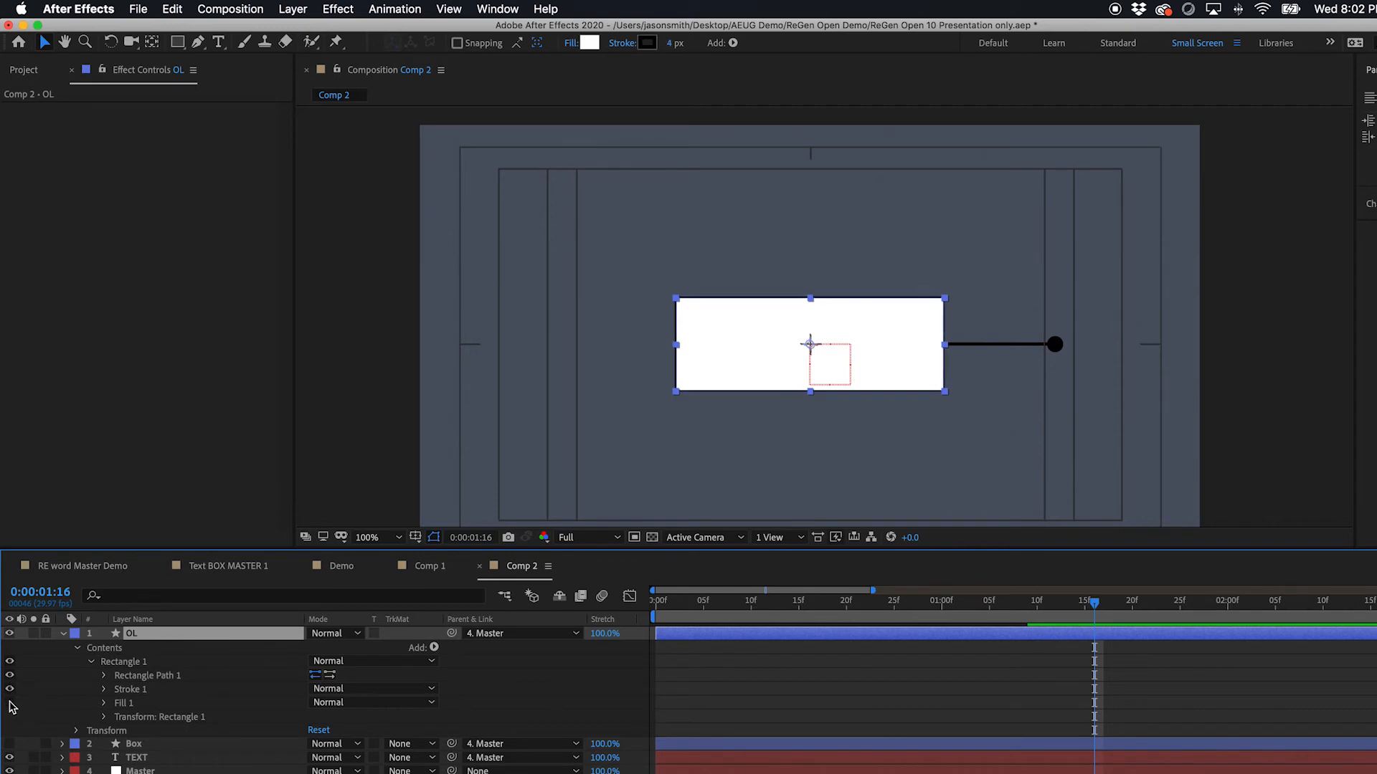
left_click(10, 704)
key("super+shift+a")
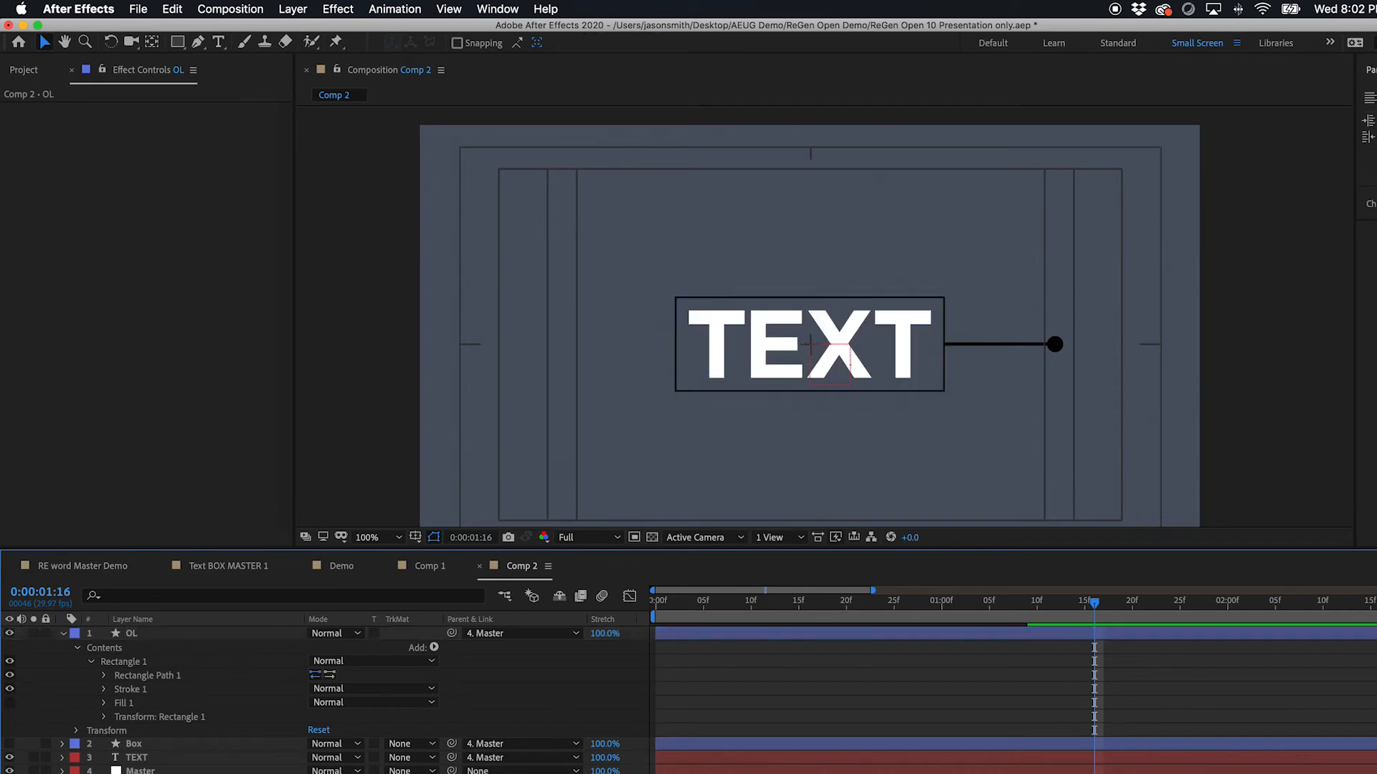
- Hide the safe-zone guides in the composition view and set the OL layer's Stroke 1 width to 7
left_click(104, 689)
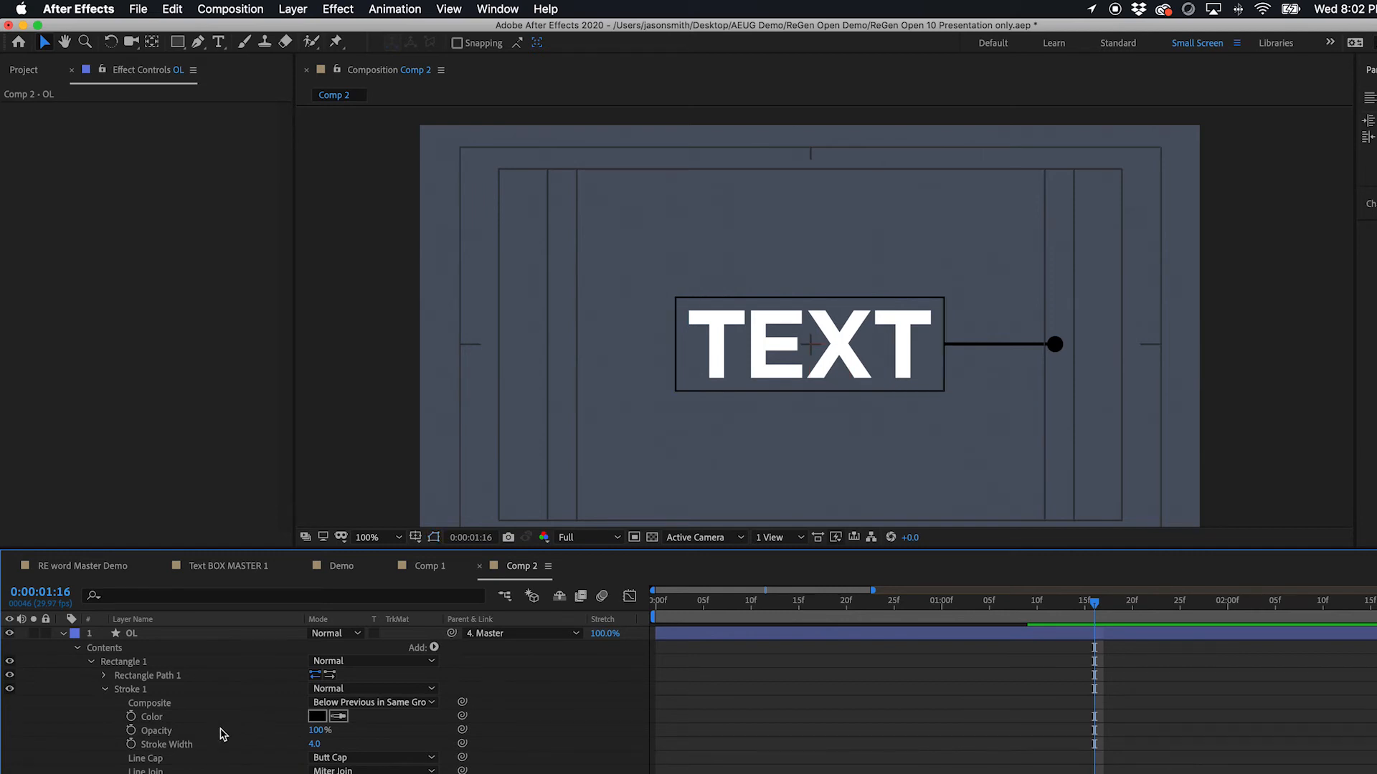
key("apostrophe")
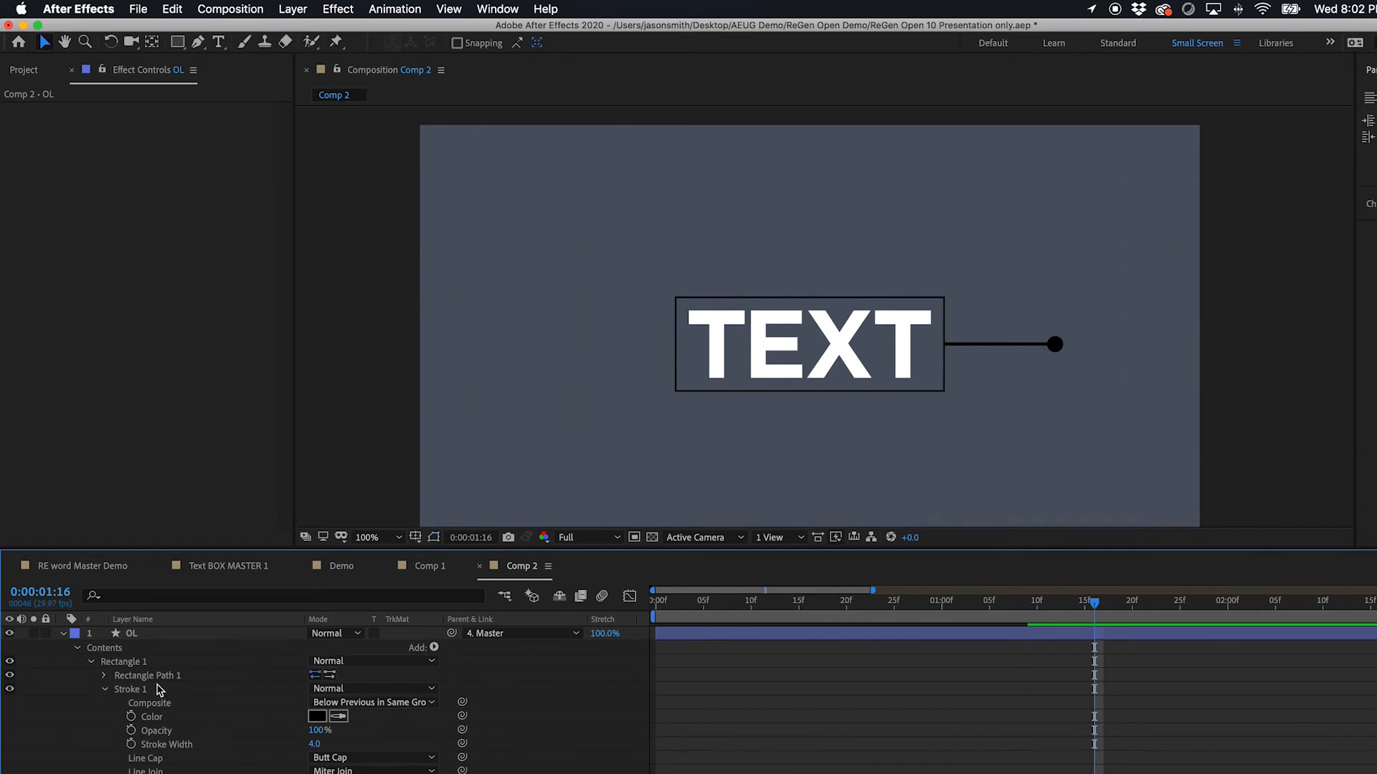
left_click(316, 745)
key("Up")
key("Up")
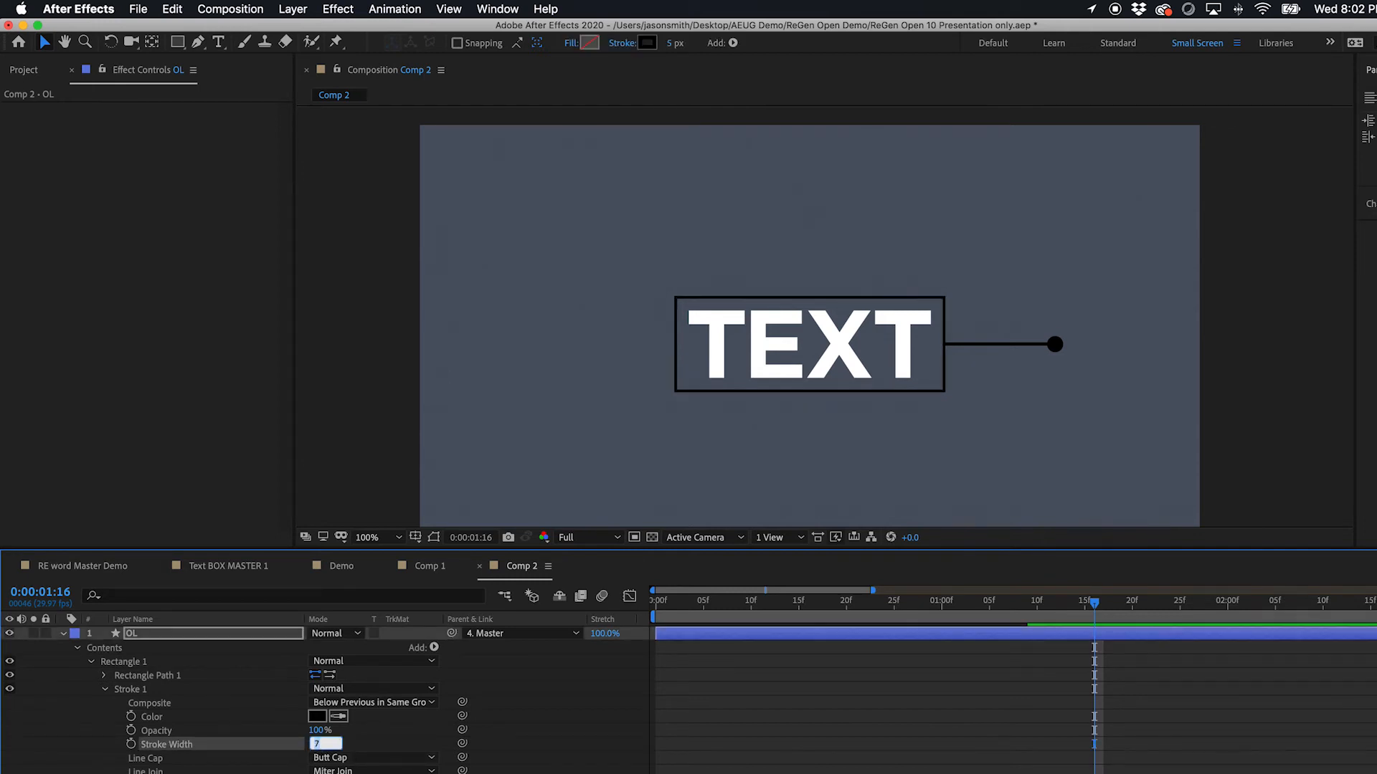
key("Return")
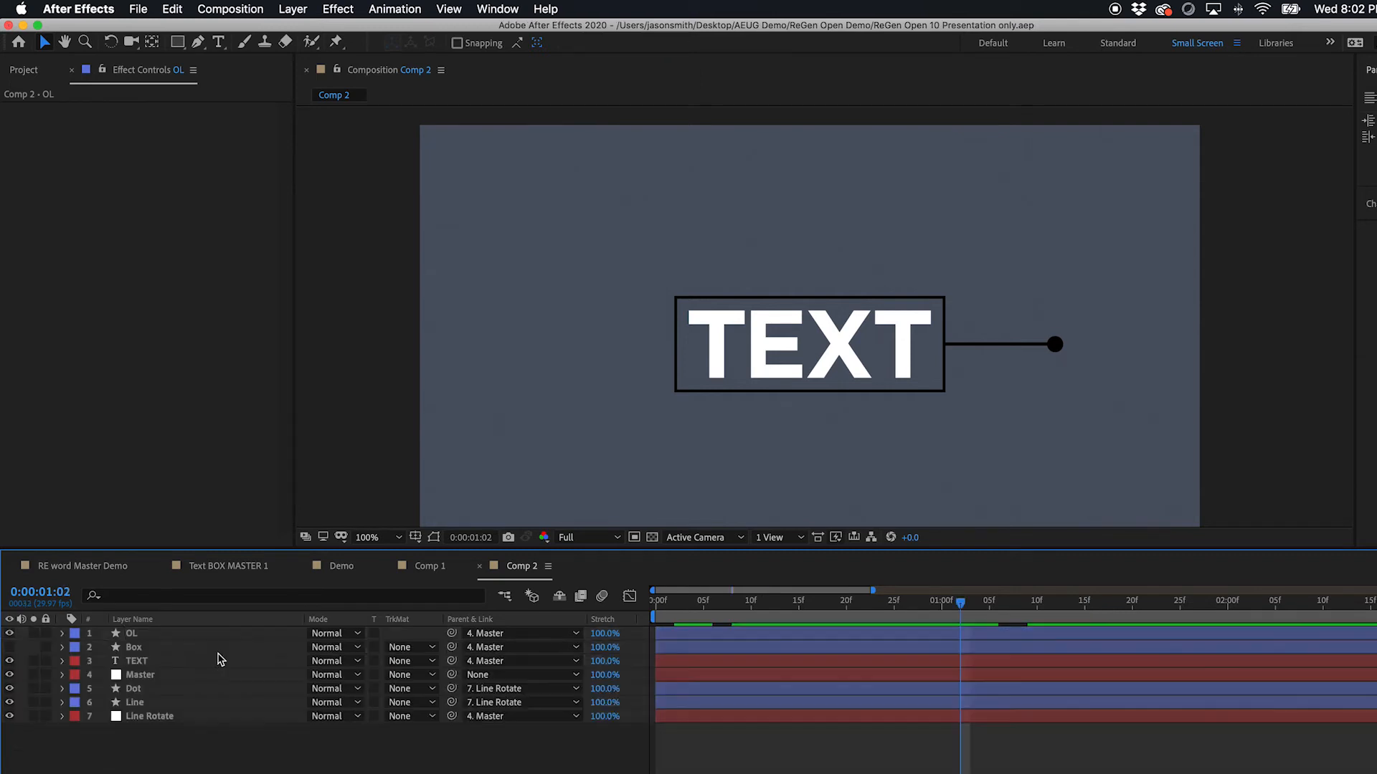
- Move Comp 2 to its first frame, preview the reference animation in Text BOX MASTER 1 from its start, and return to Comp 2
left_click_drag(694, 604, 638, 605)
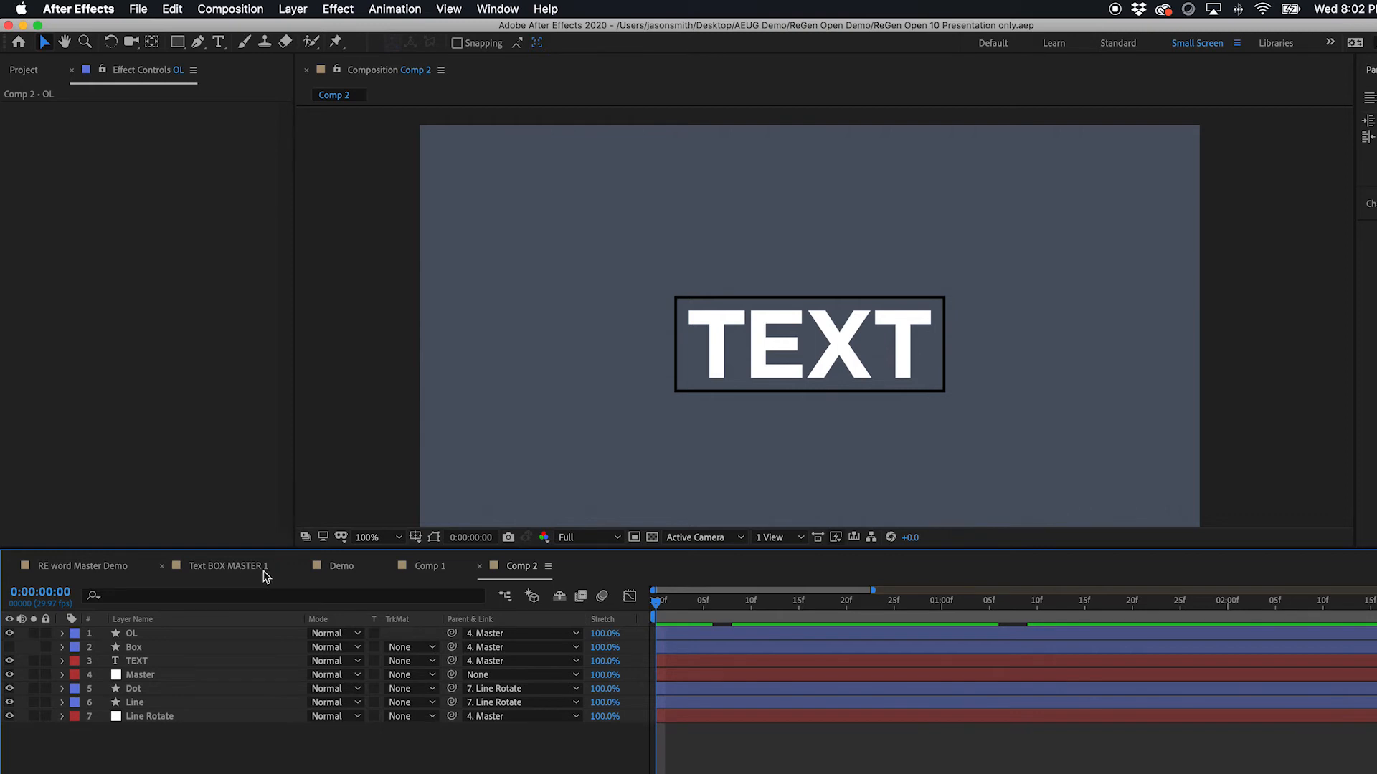
left_click(247, 568)
left_click_drag(823, 606, 735, 609)
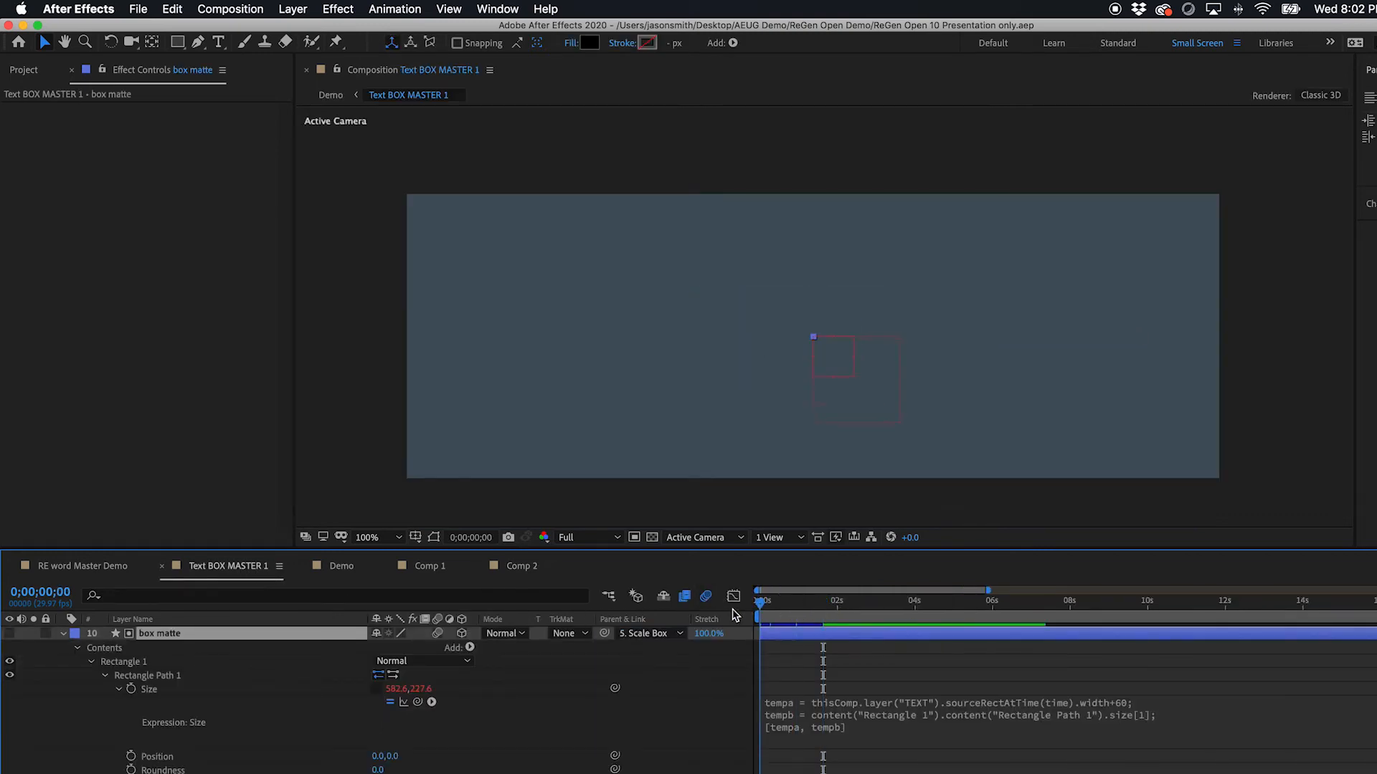
key("space")
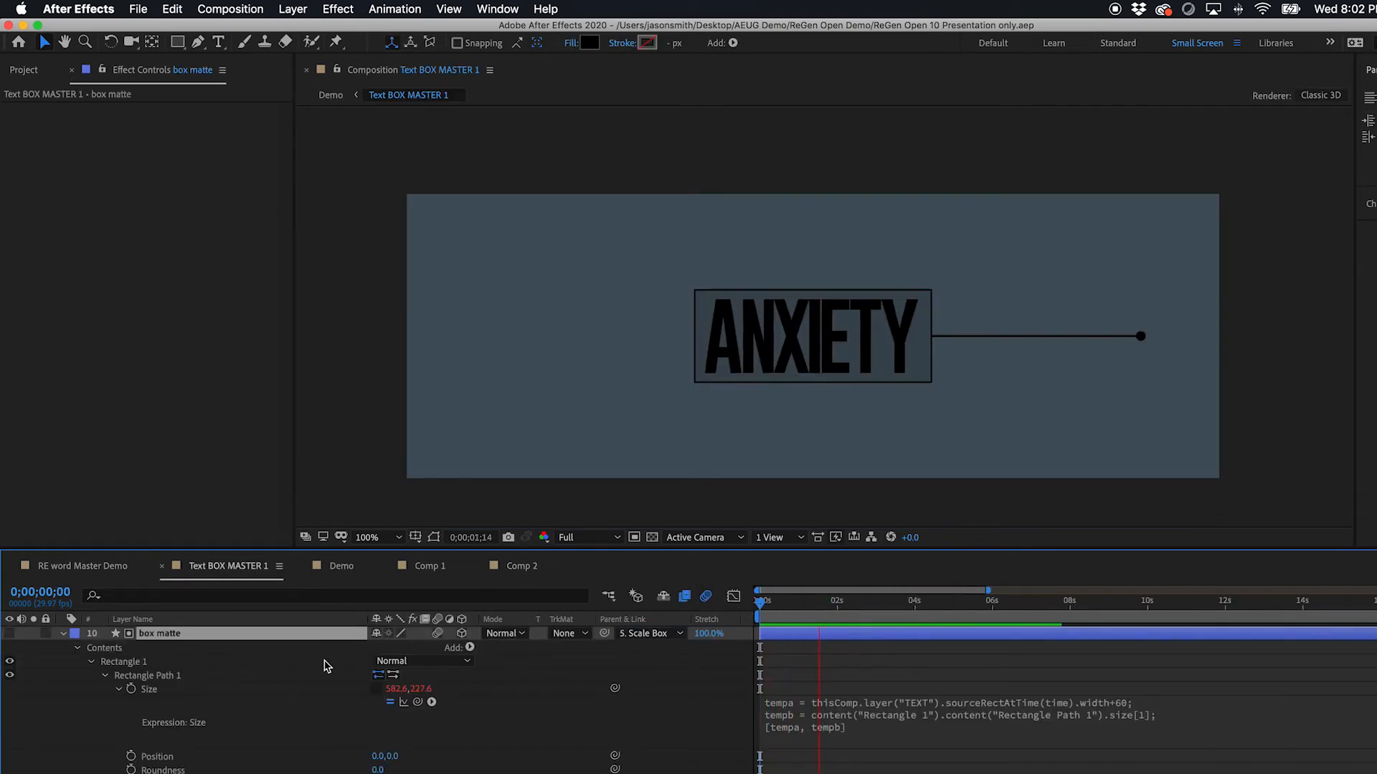
key("space")
key("space")
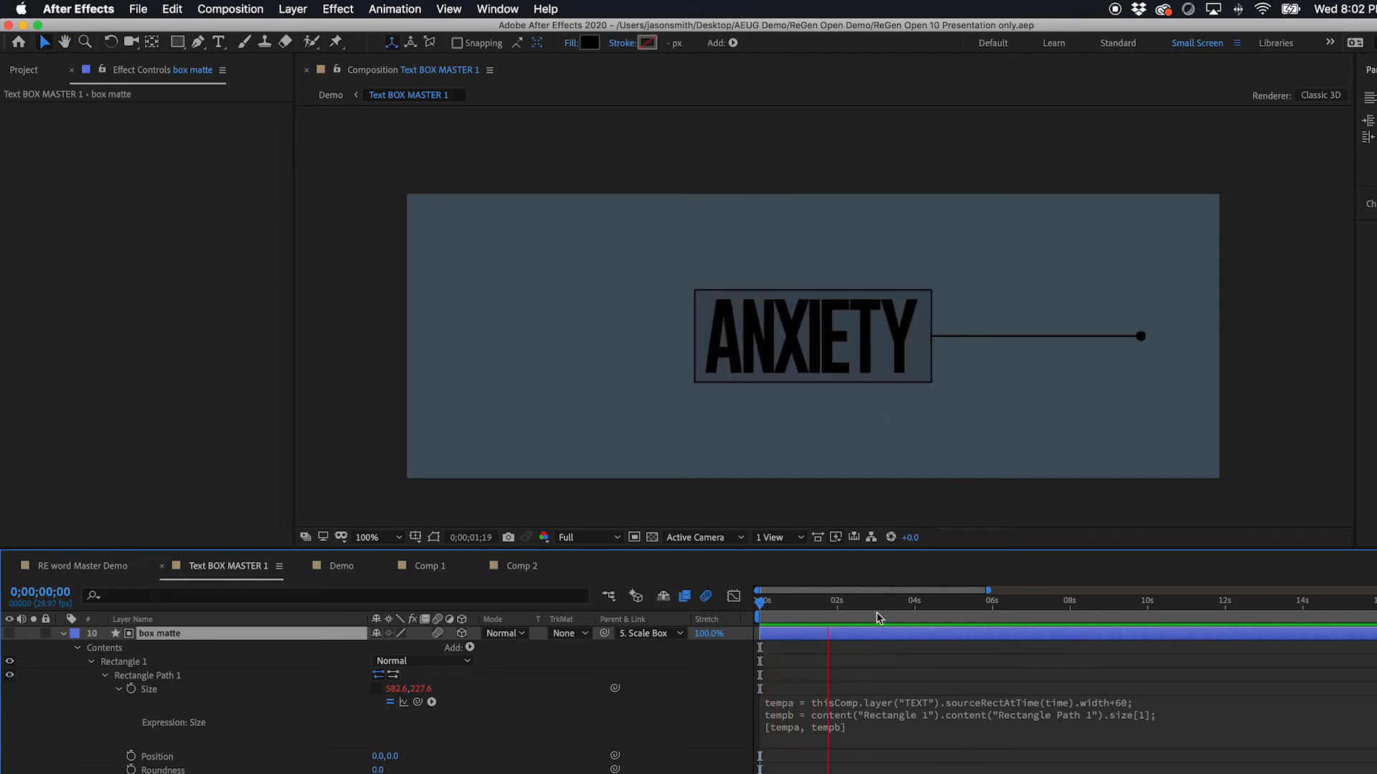
left_click(537, 566)
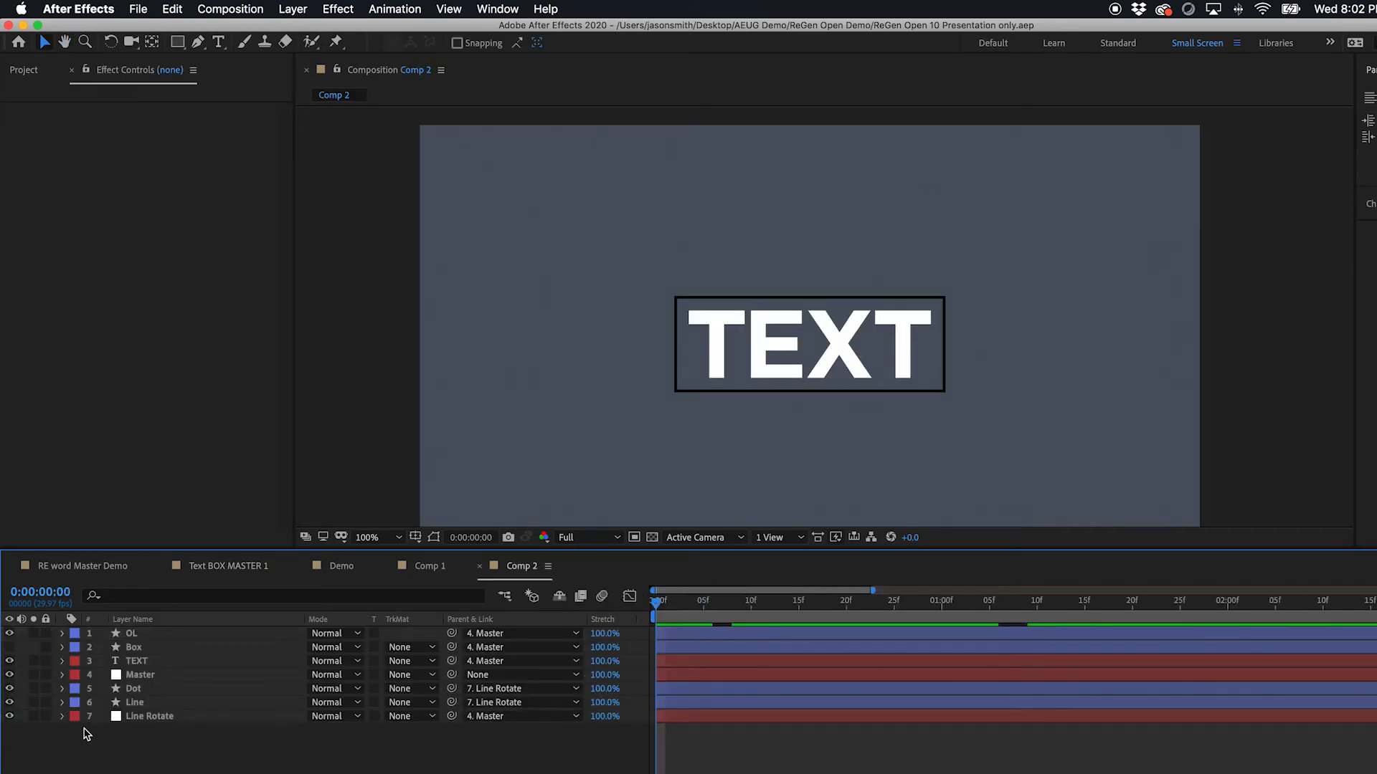
- Rename the Box layer to Box Matte and parent it to the OL layer
left_click(140, 648)
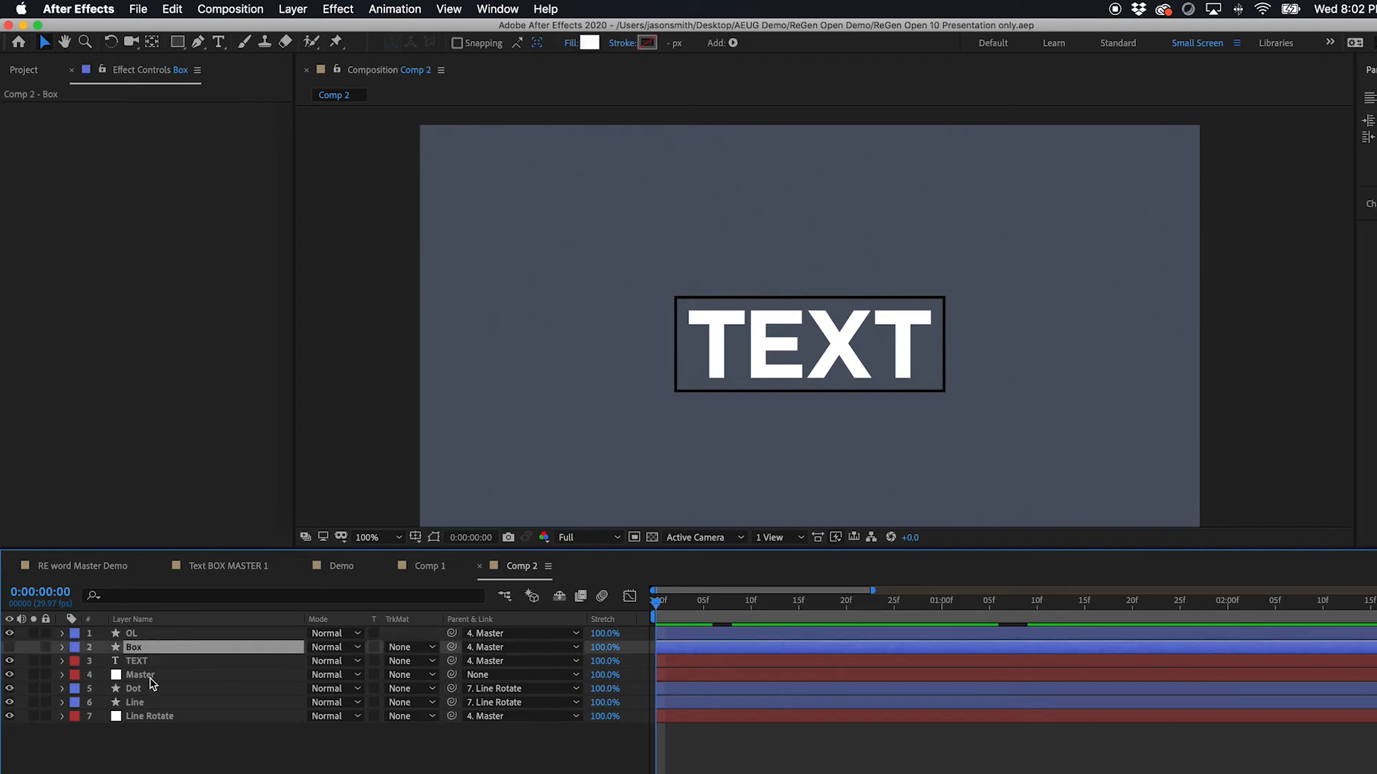
left_click(130, 635)
left_click(135, 648)
key("Return")
type("Mat")
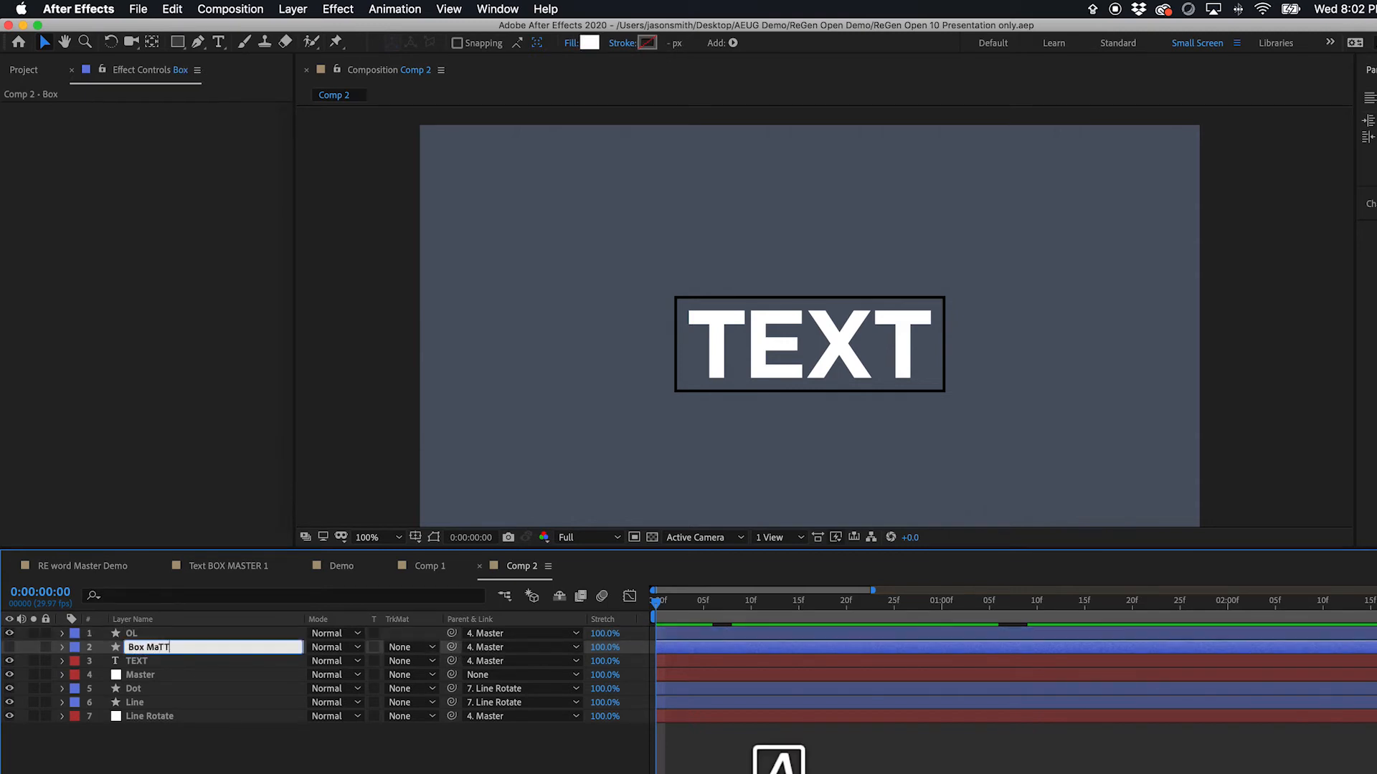
key("BackSpace")
key("BackSpace")
key("BackSpace")
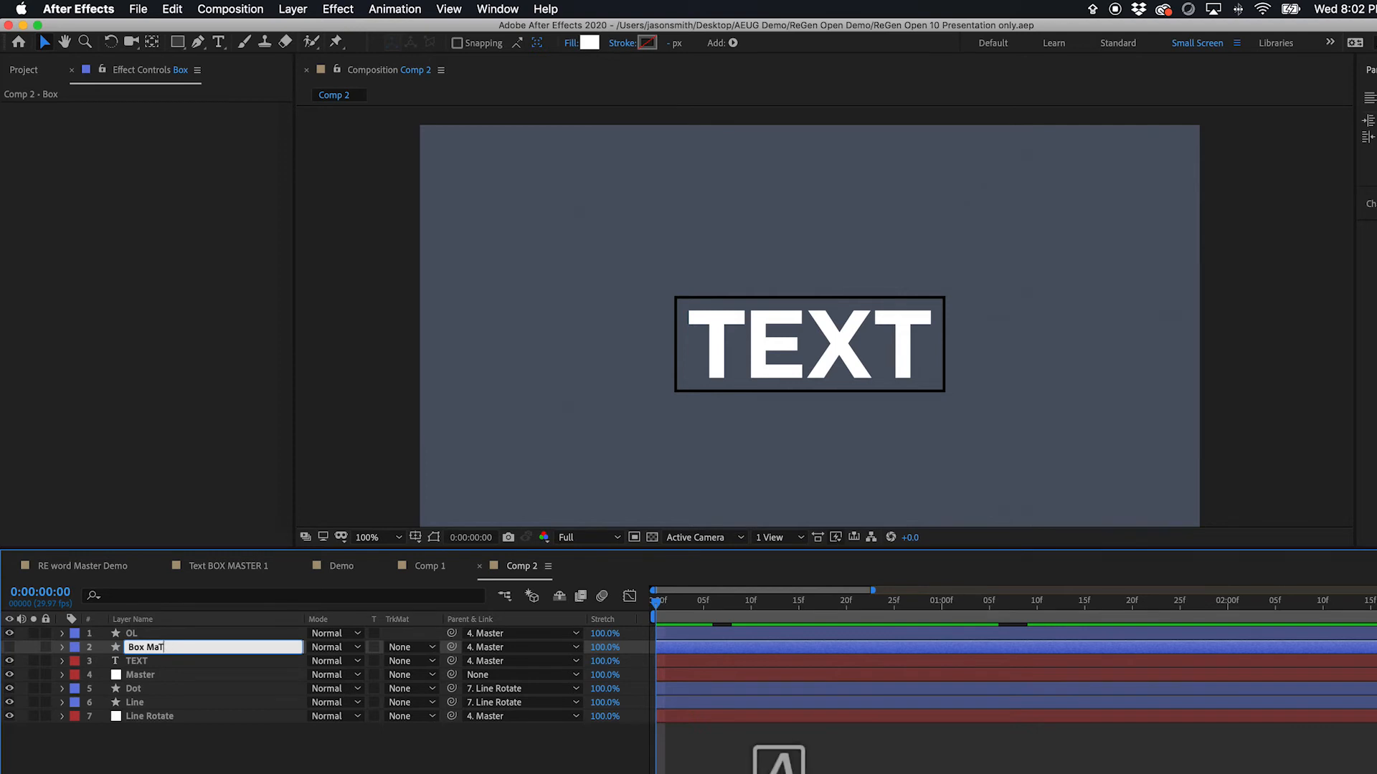
type("tte")
key("Return")
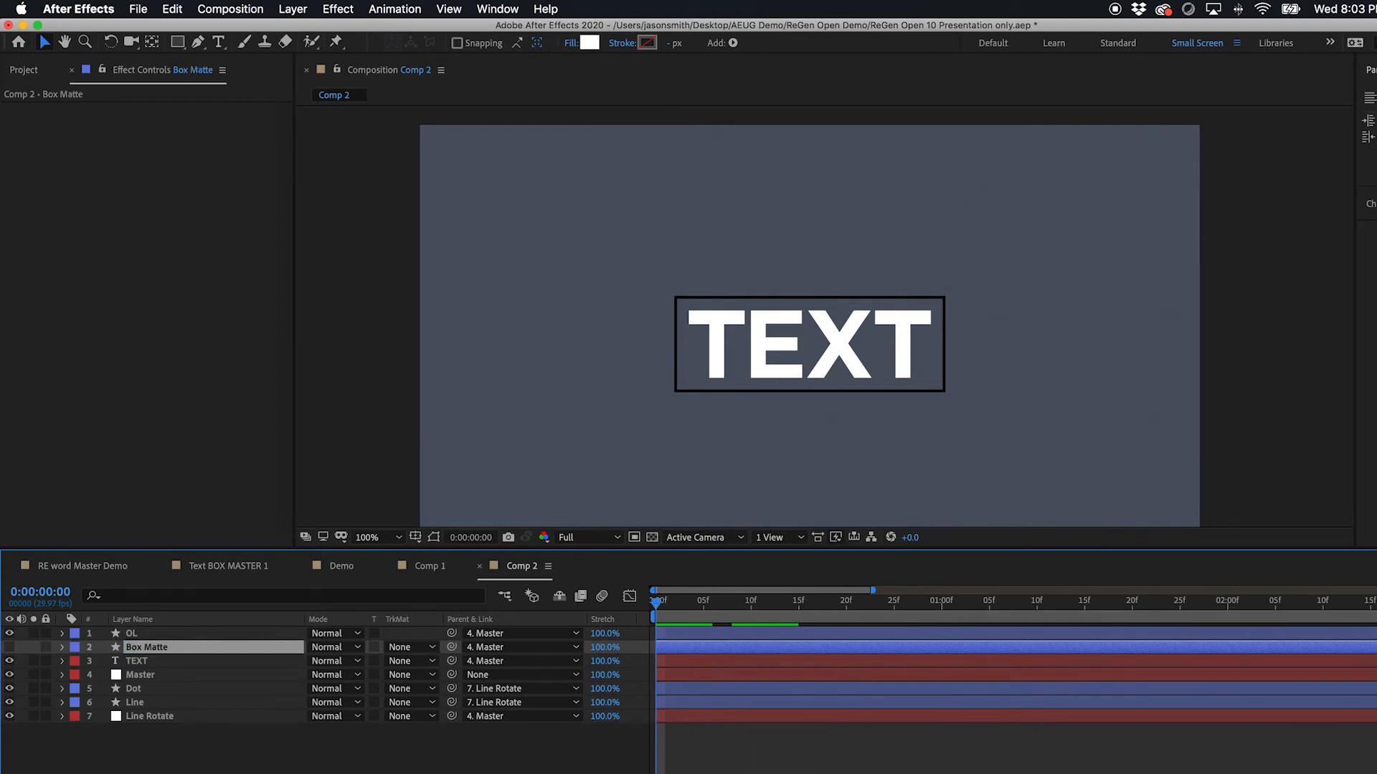
left_click_drag(451, 646, 135, 639)
- Keyframe the OL layer's Scale from 0% at the first frame to 100% at frame 20
left_click_drag(135, 559, 137, 554)
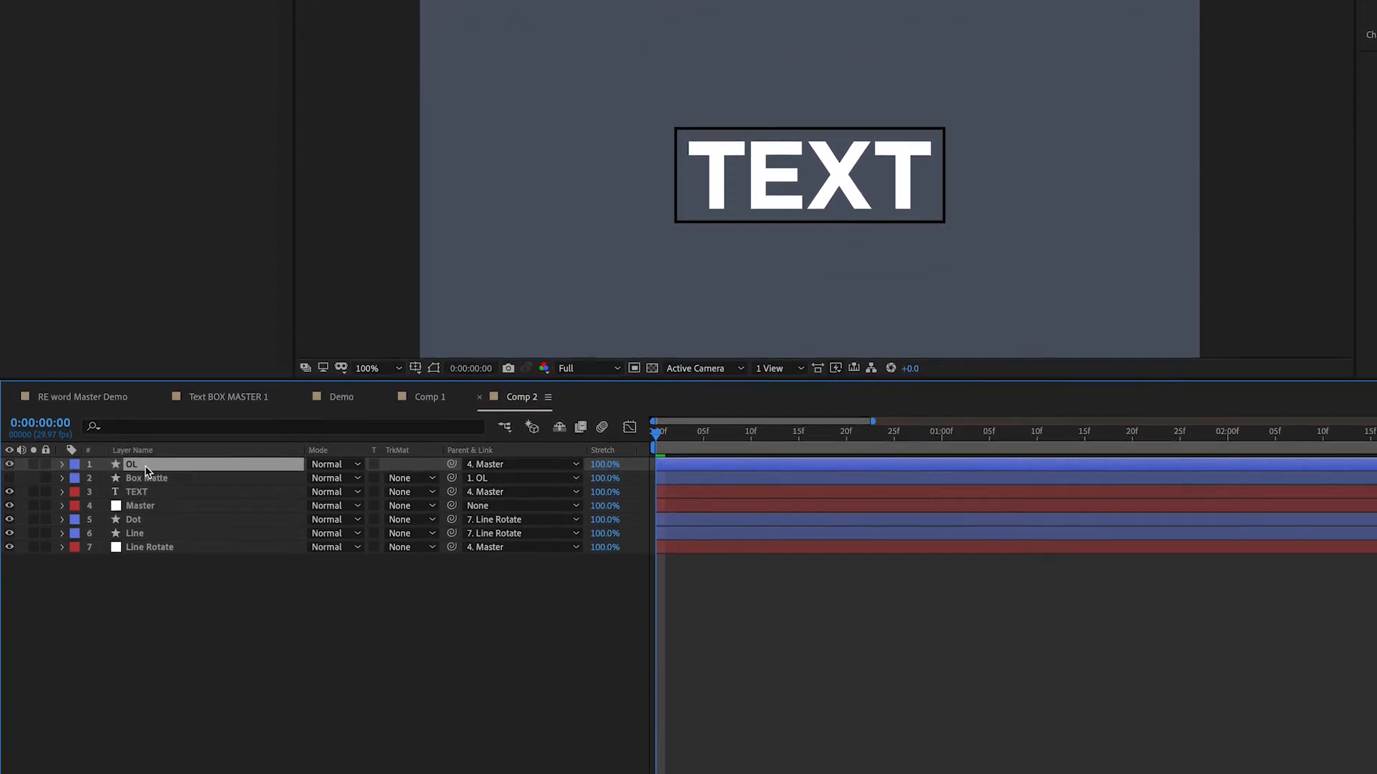
key("s")
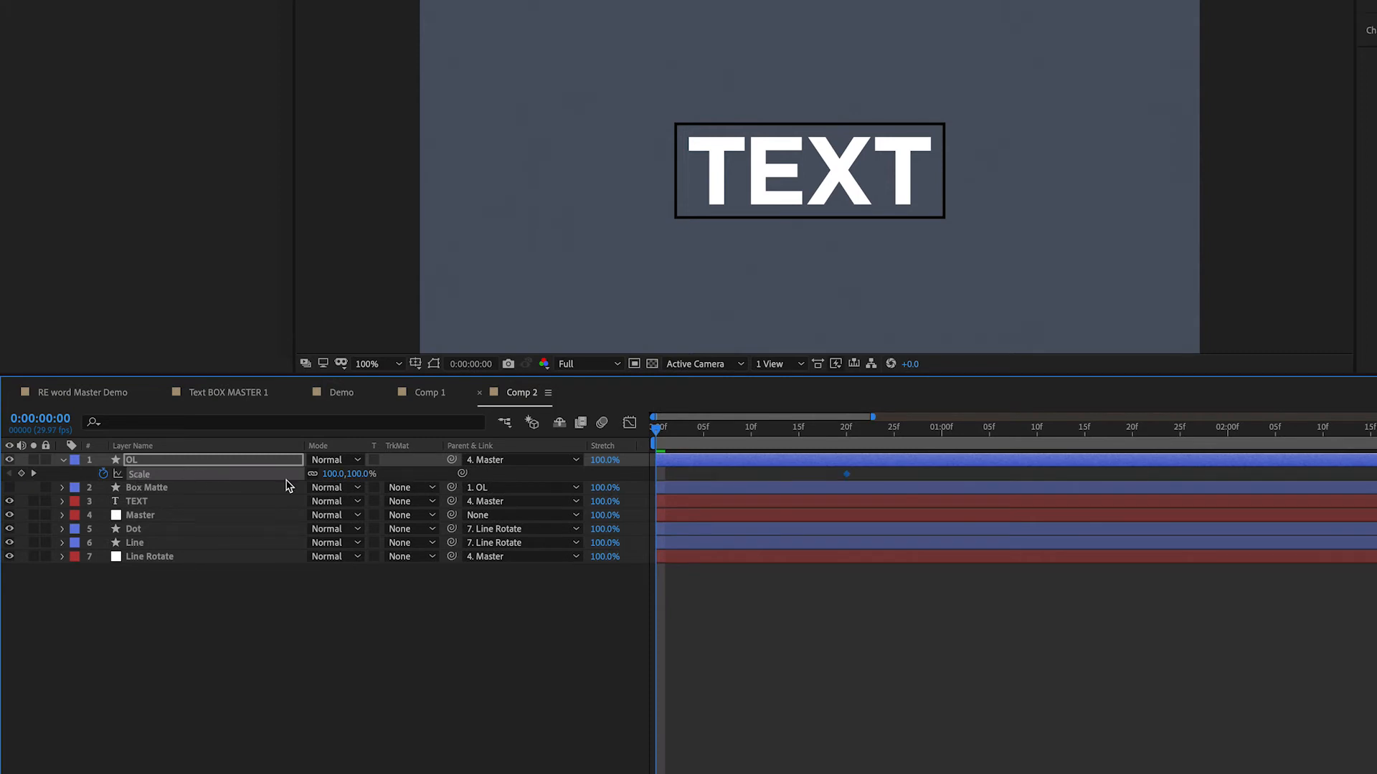
left_click(335, 475)
type("0")
key("Return")
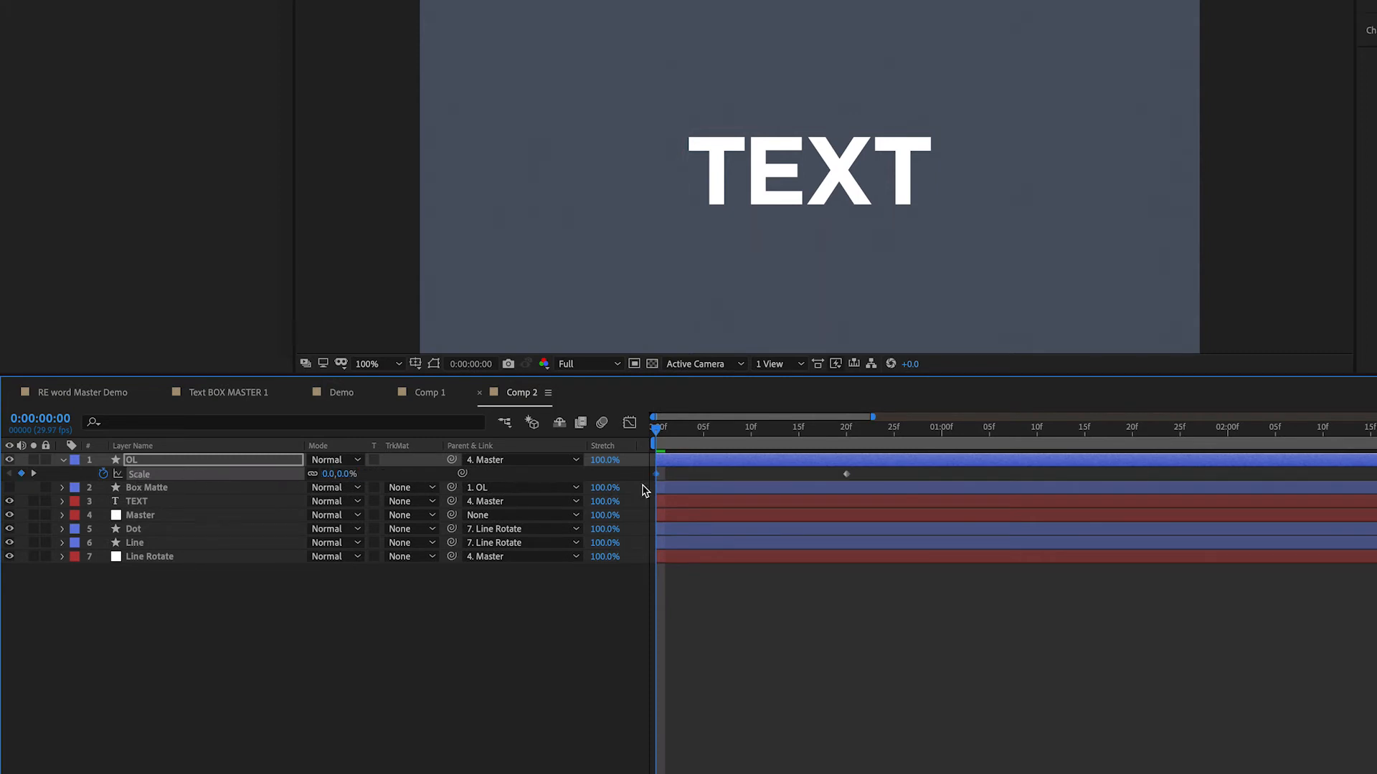
- Set the incoming velocity of both OL Scale keyframes to 0 percent/sec with 75% influence
left_click_drag(866, 472, 633, 485)
right_click(847, 474)
left_click(907, 645)
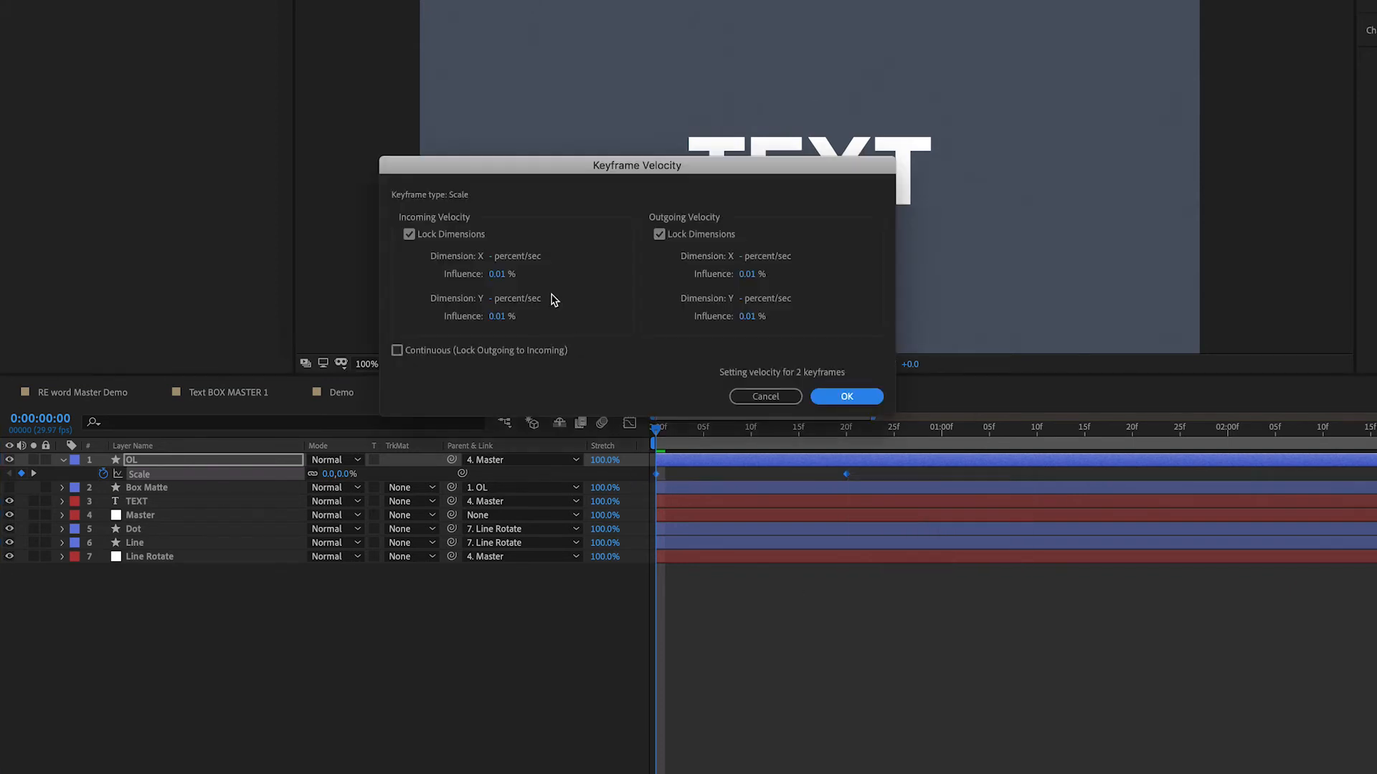
left_click(492, 257)
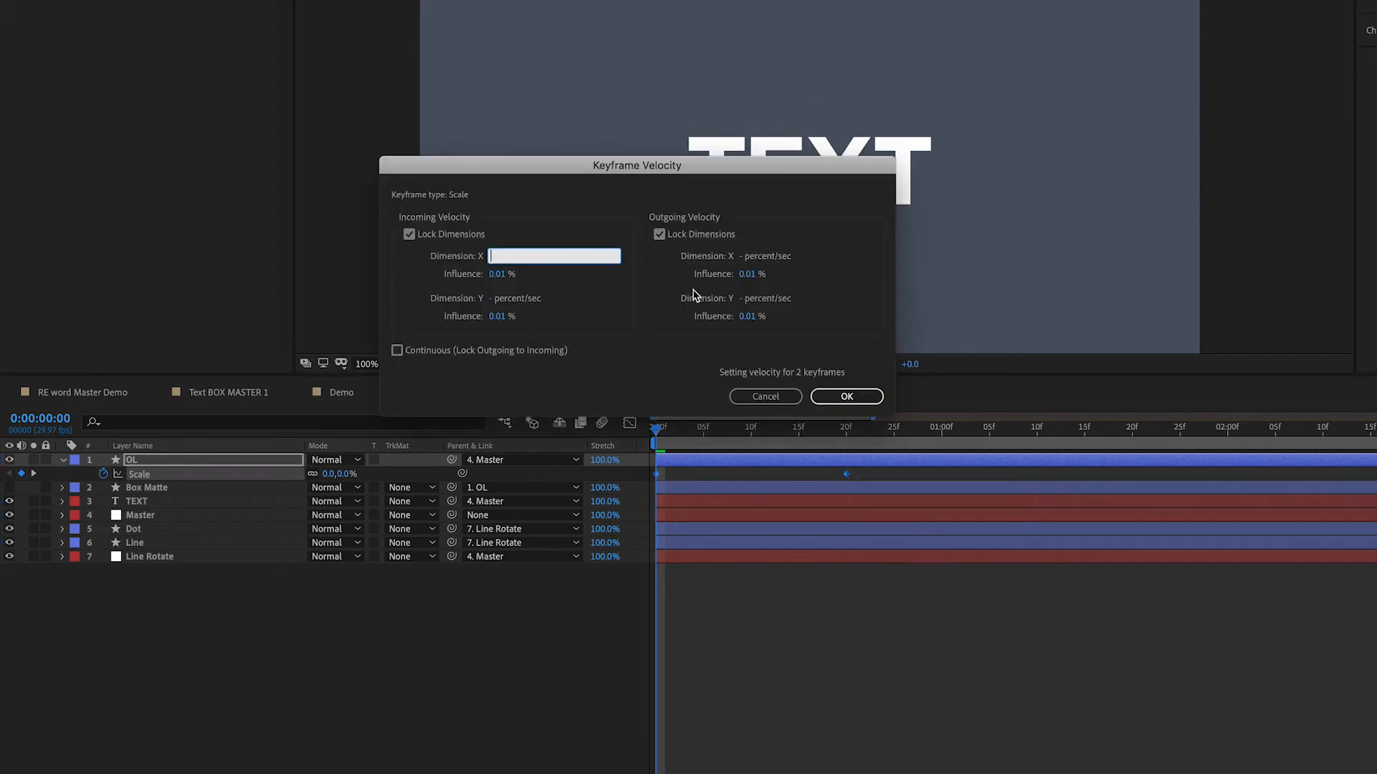
type("0")
key("Tab")
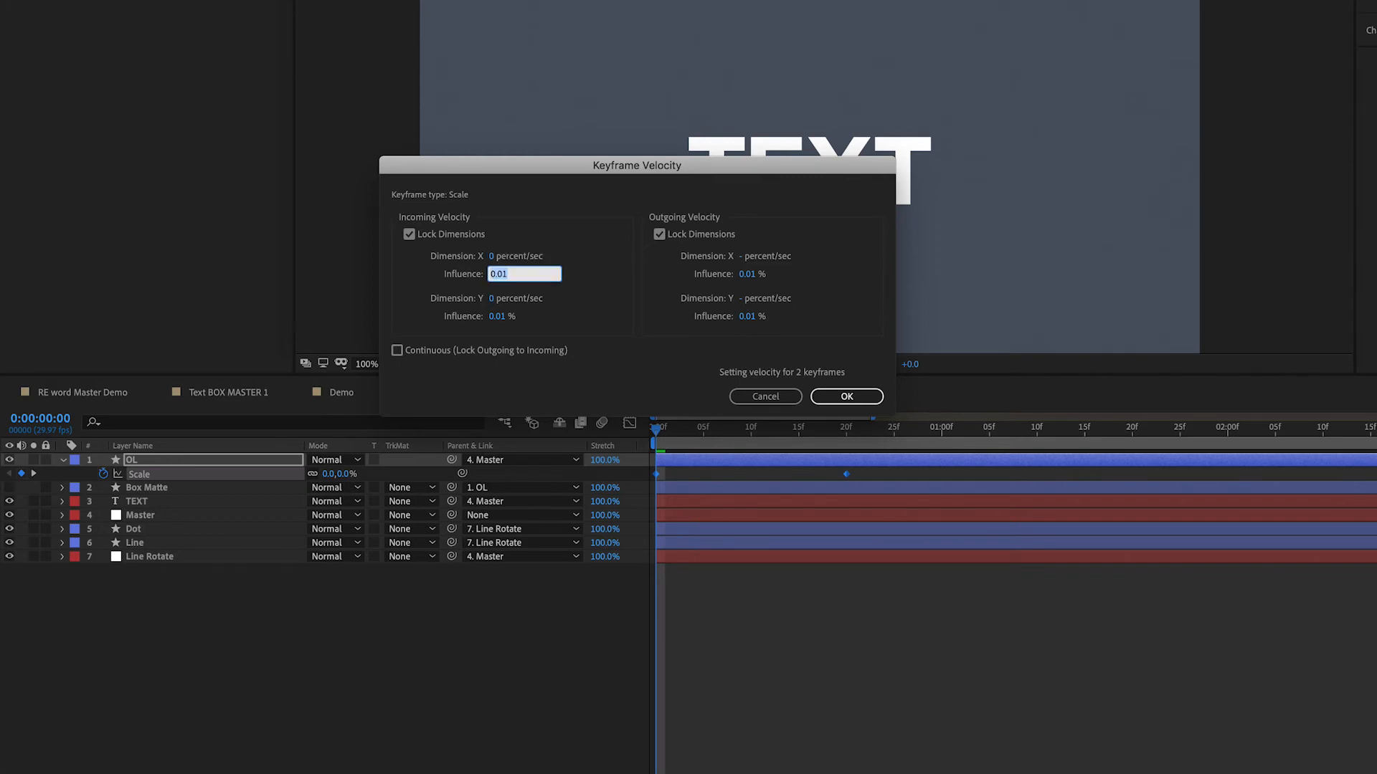
type("75")
key("Tab")
type("0")
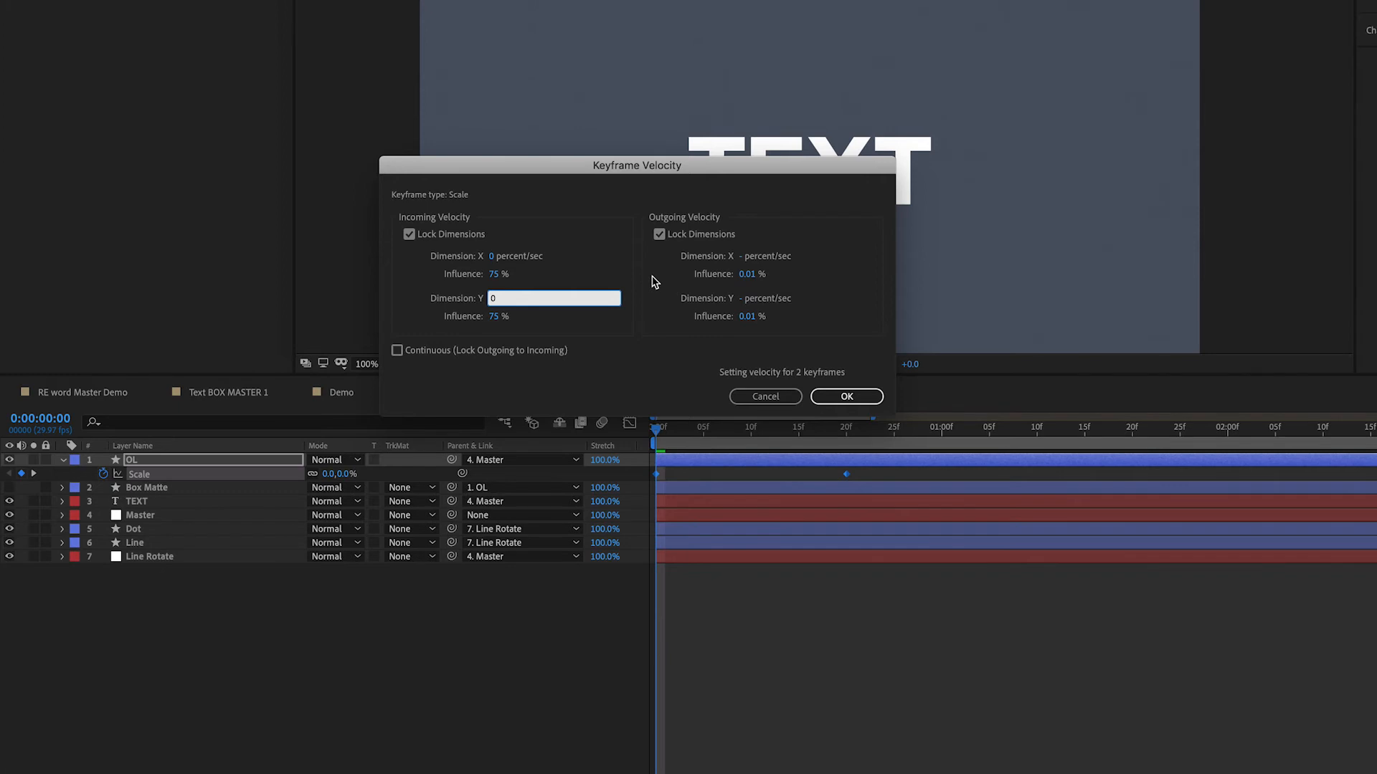
key("Tab")
- Set the outgoing velocity of both OL Scale keyframes to 0 percent/sec with 75% influence and apply the velocity settings
key("Tab")
type("7")
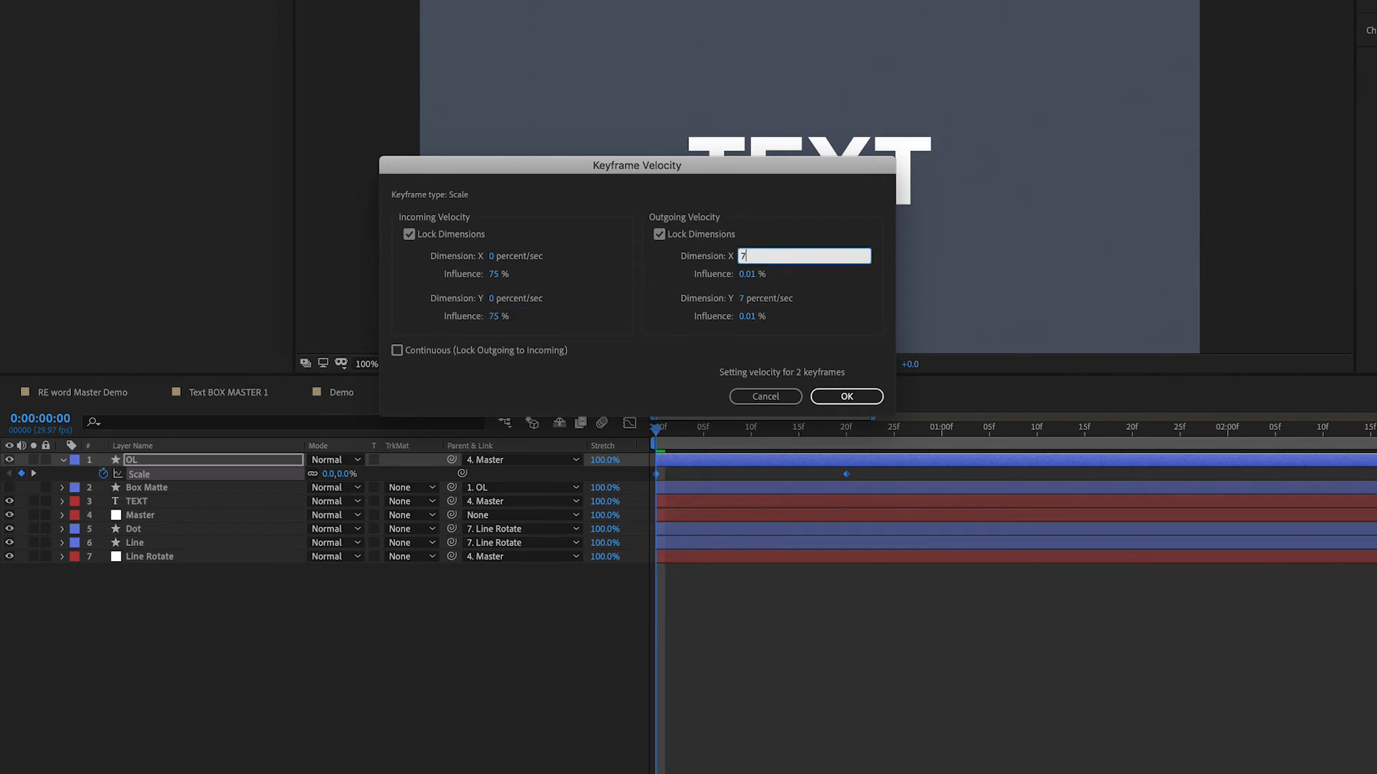
type("5")
key("Tab")
key("shift+Tab")
type("0")
key("Tab")
type("75")
key("Return")
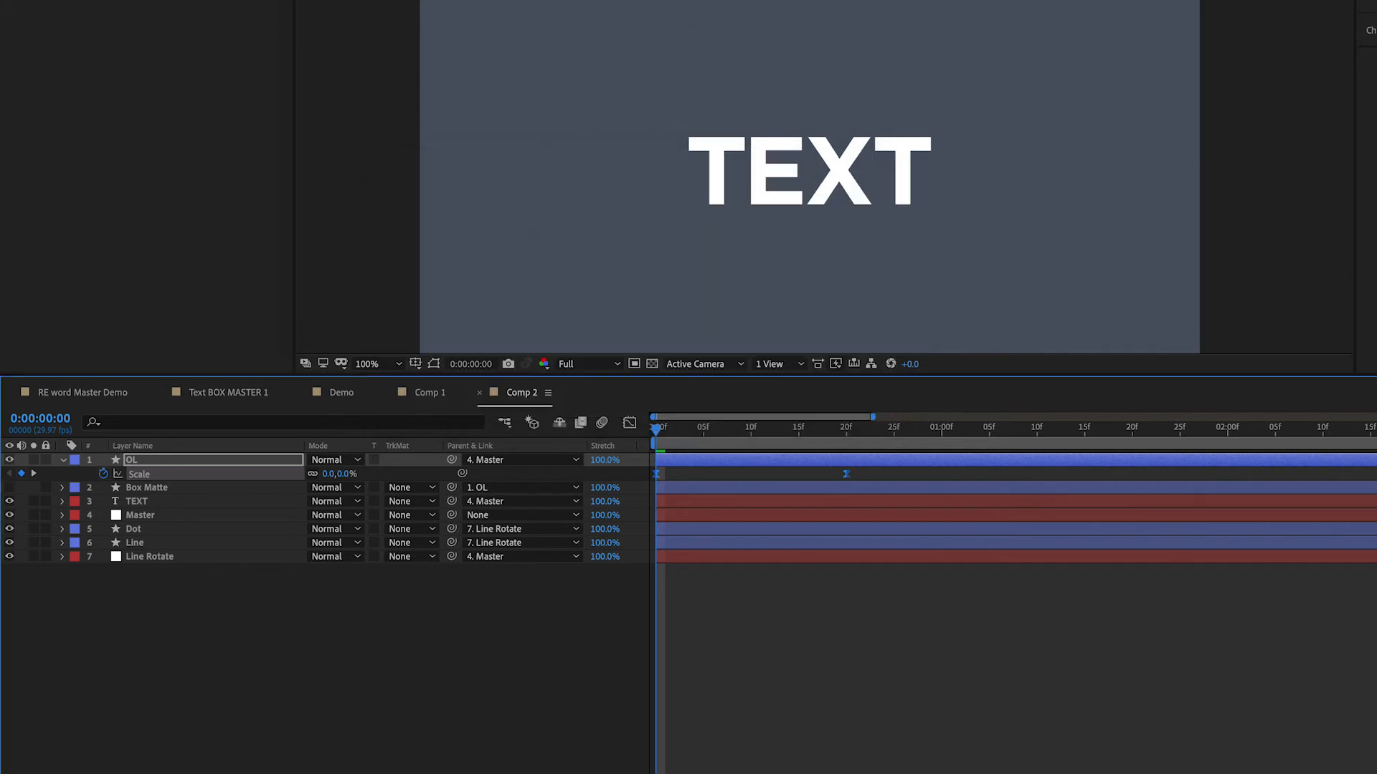
- Preview the eased OL scale animation in Comp 2
key("space")
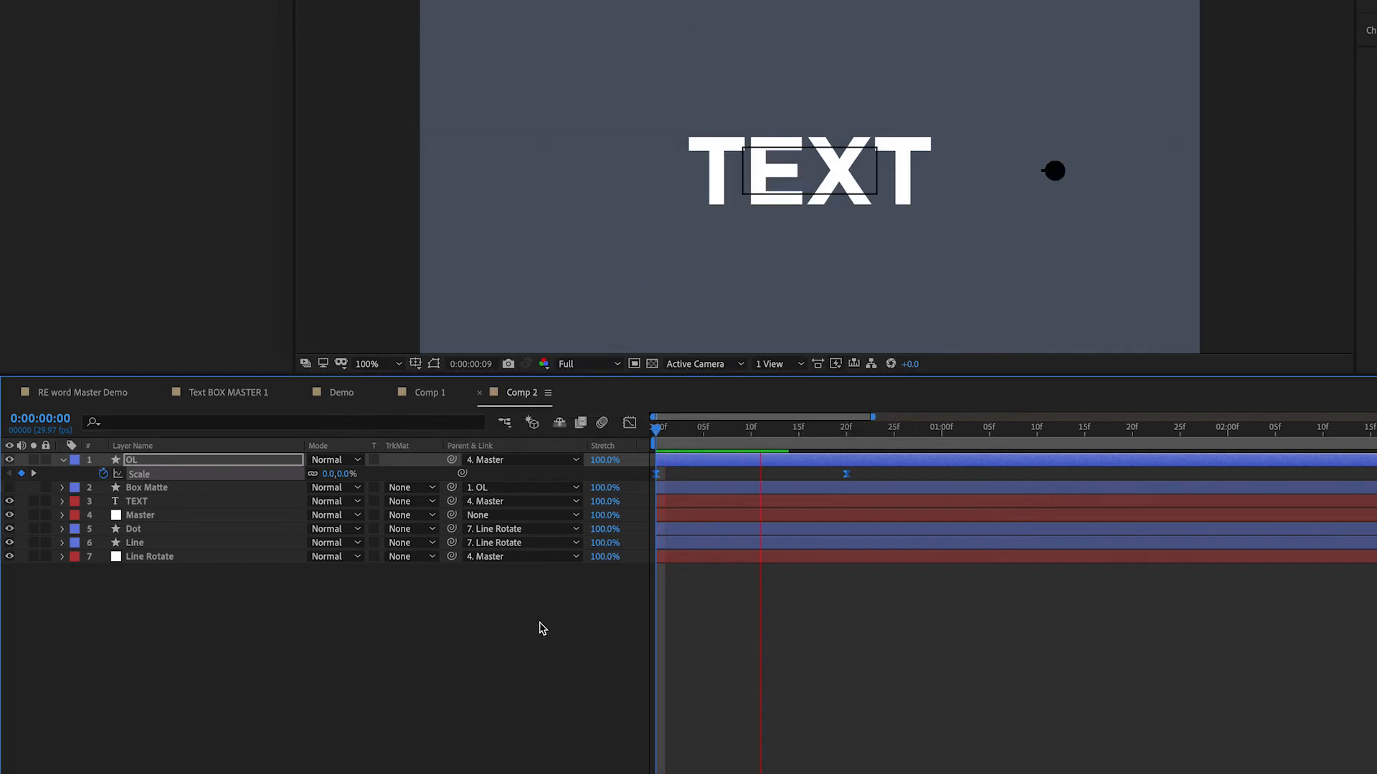
left_click_drag(717, 431, 706, 430)
key("space")
key("space")
- At frame 10, apply Set Matte to the TEXT layer and take the matte from the Box Matte layer
left_click(140, 504)
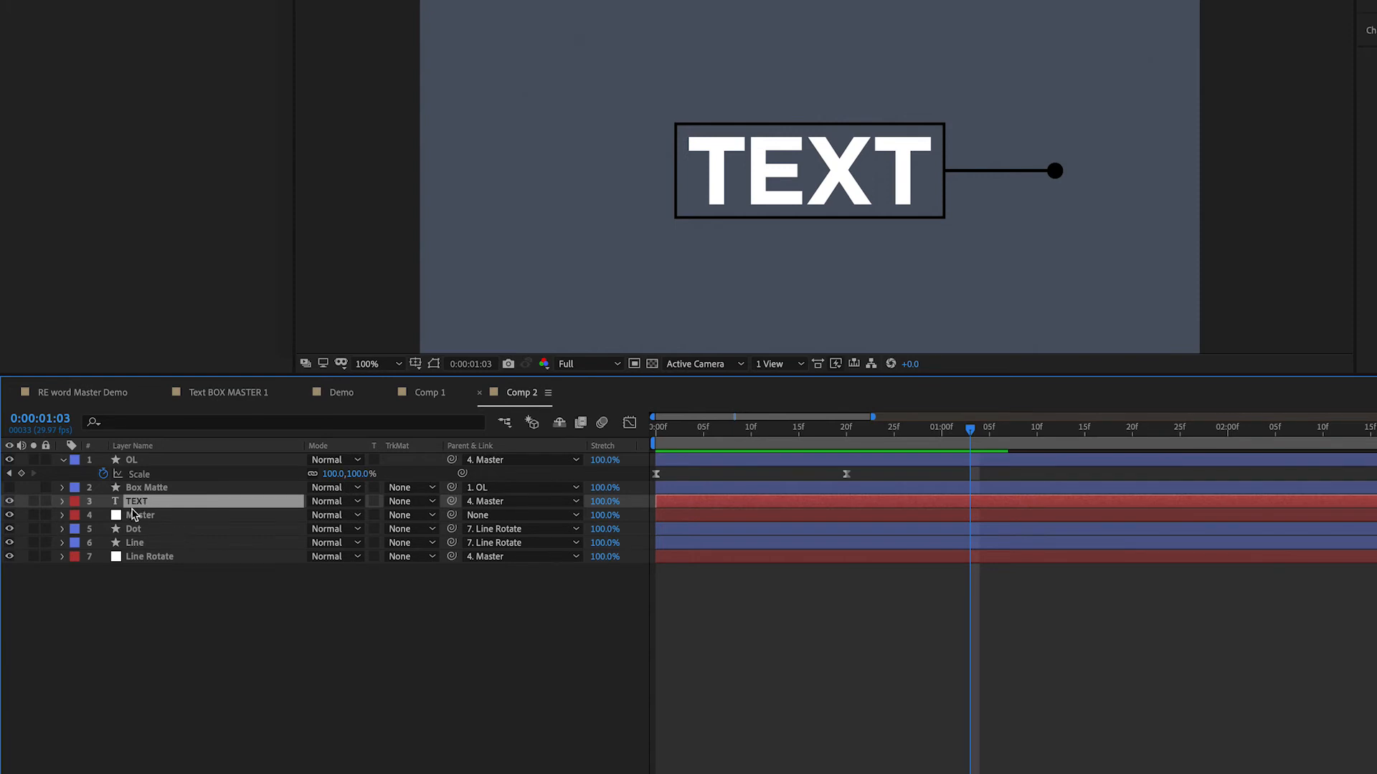
left_click_drag(687, 436, 750, 430)
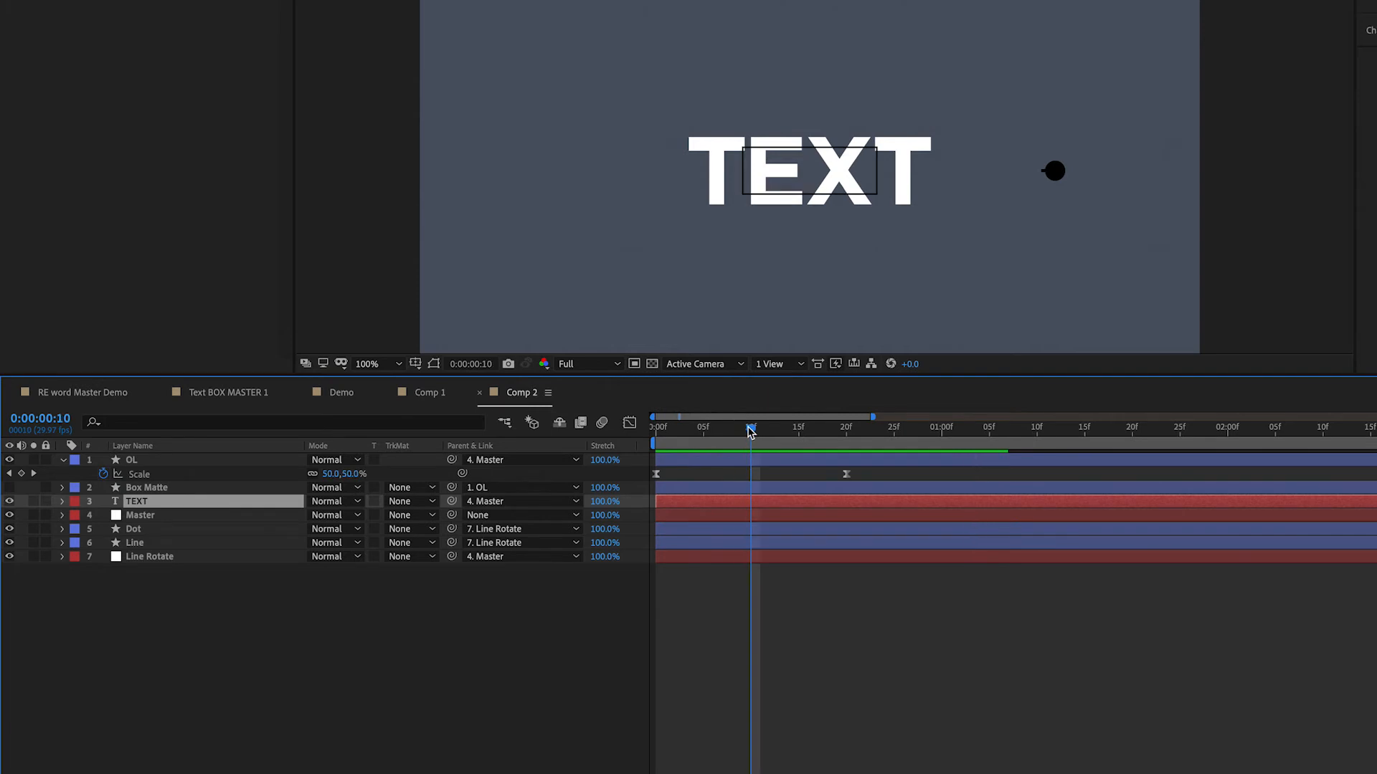
left_click(244, 622)
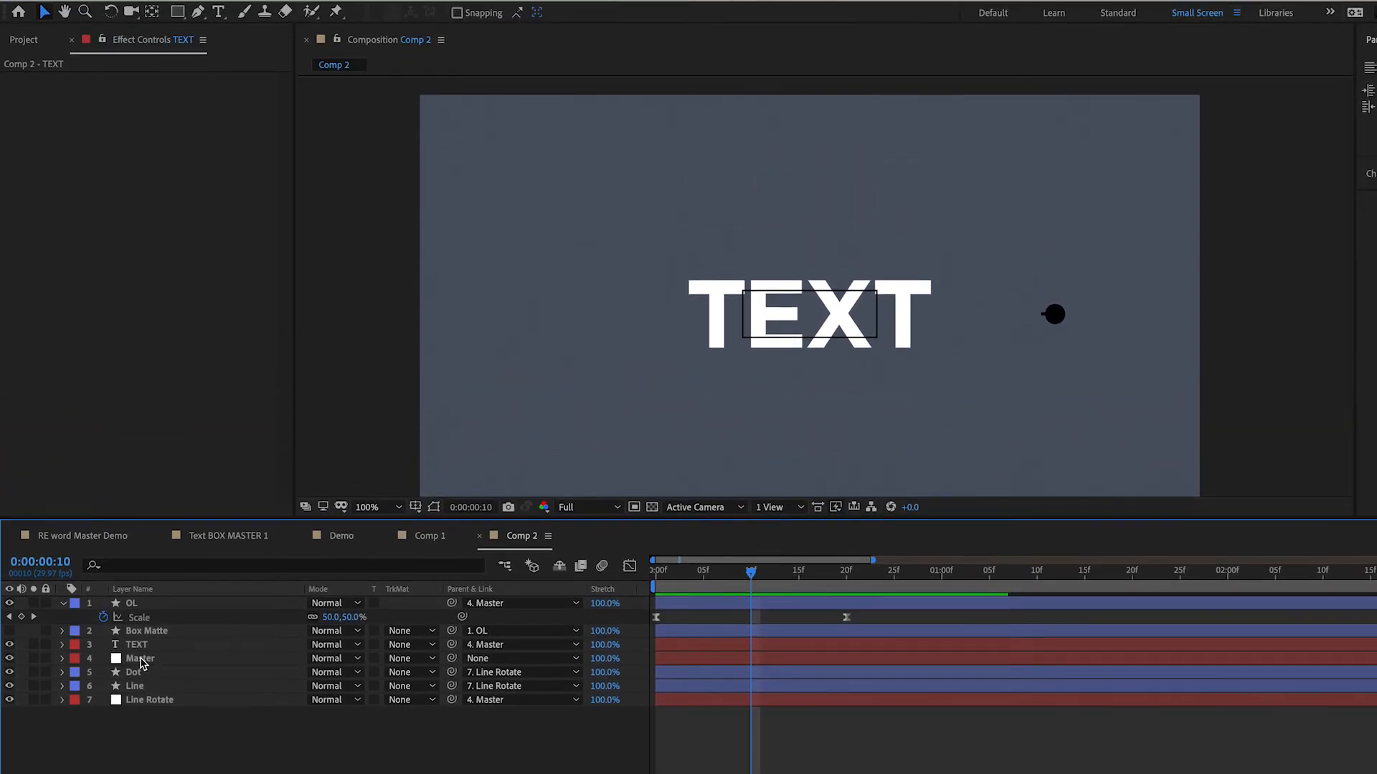
left_click(142, 660)
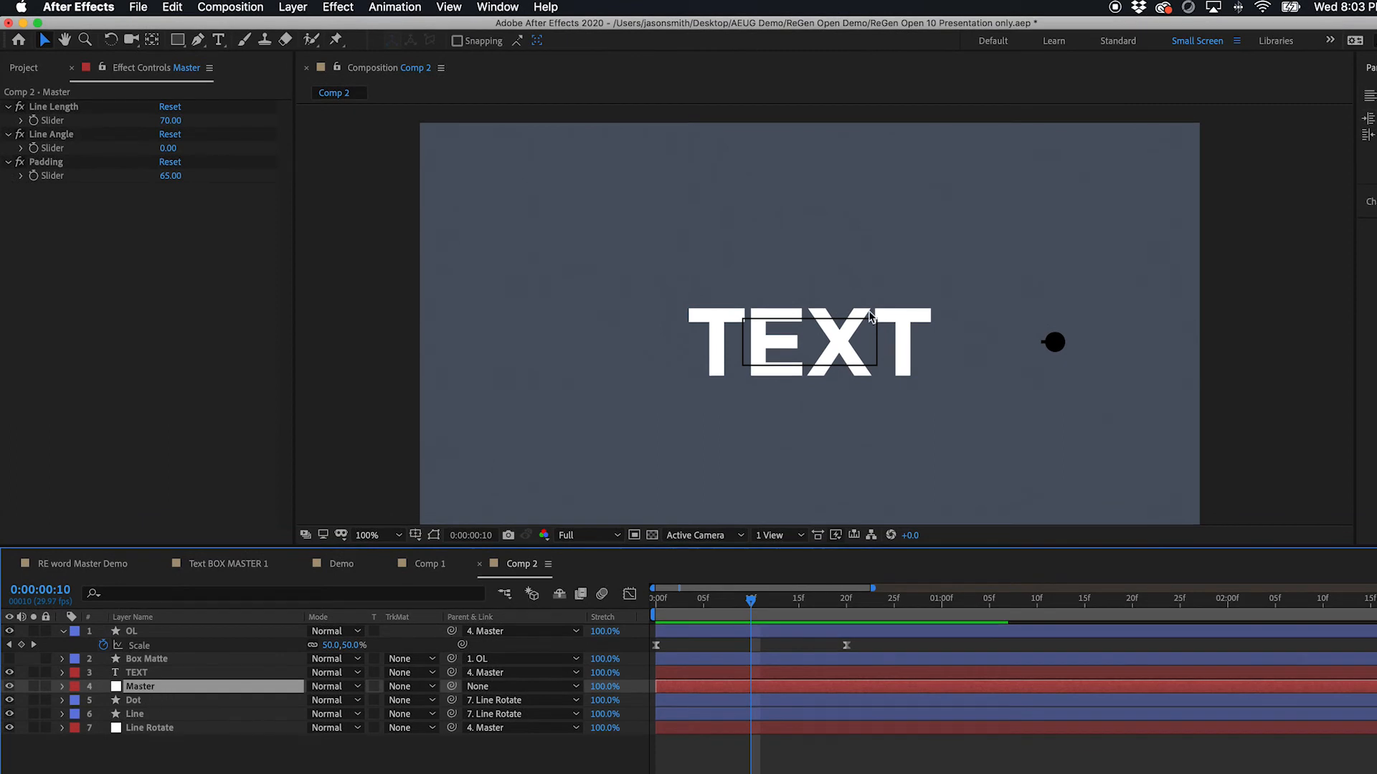
left_click(138, 675)
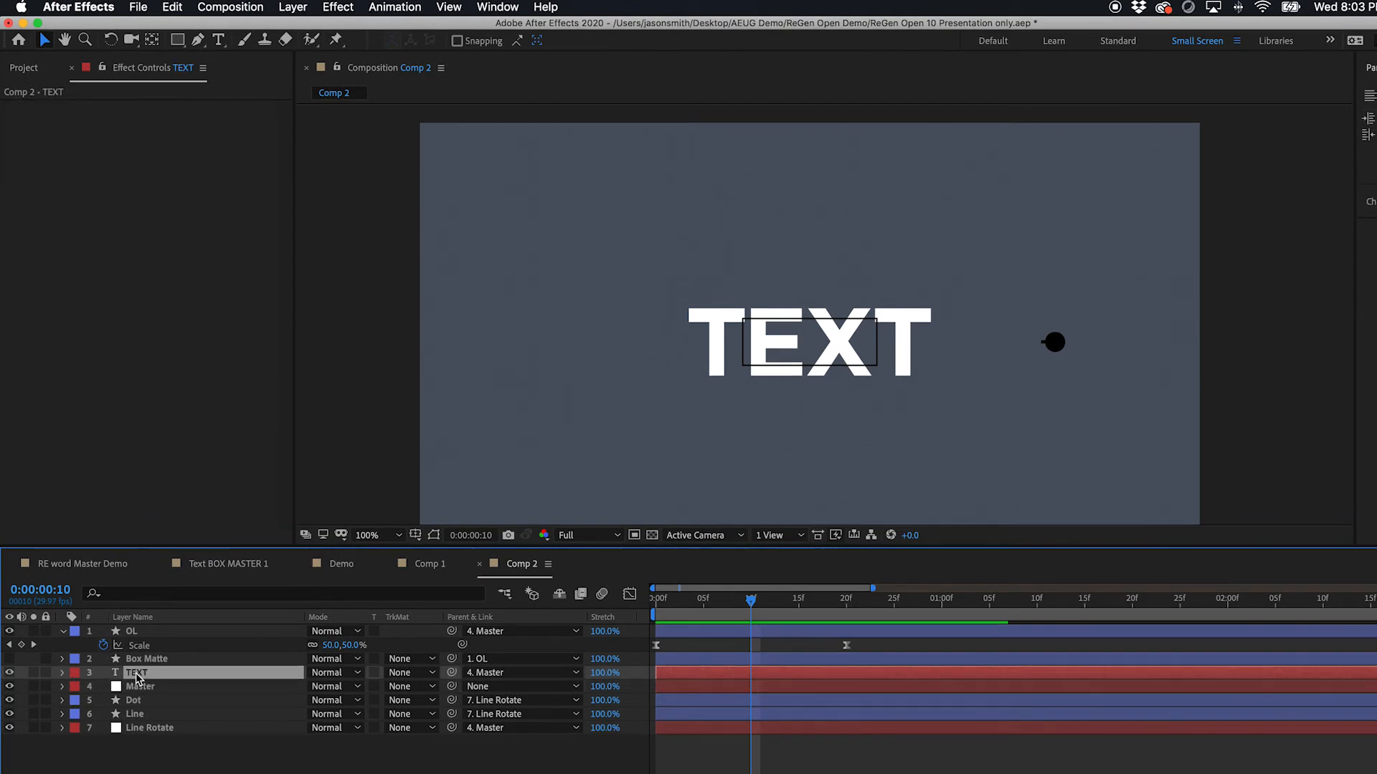
left_click(328, 6)
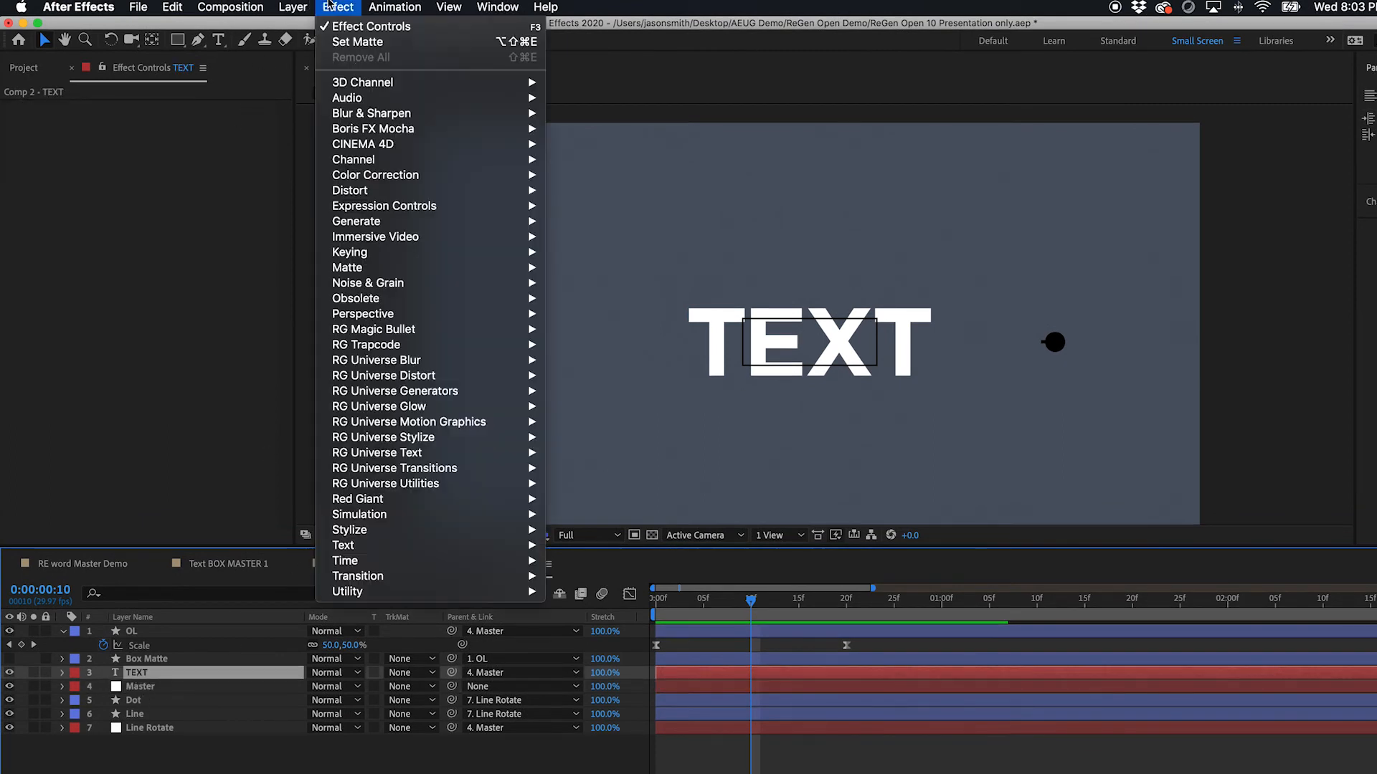
left_click(358, 42)
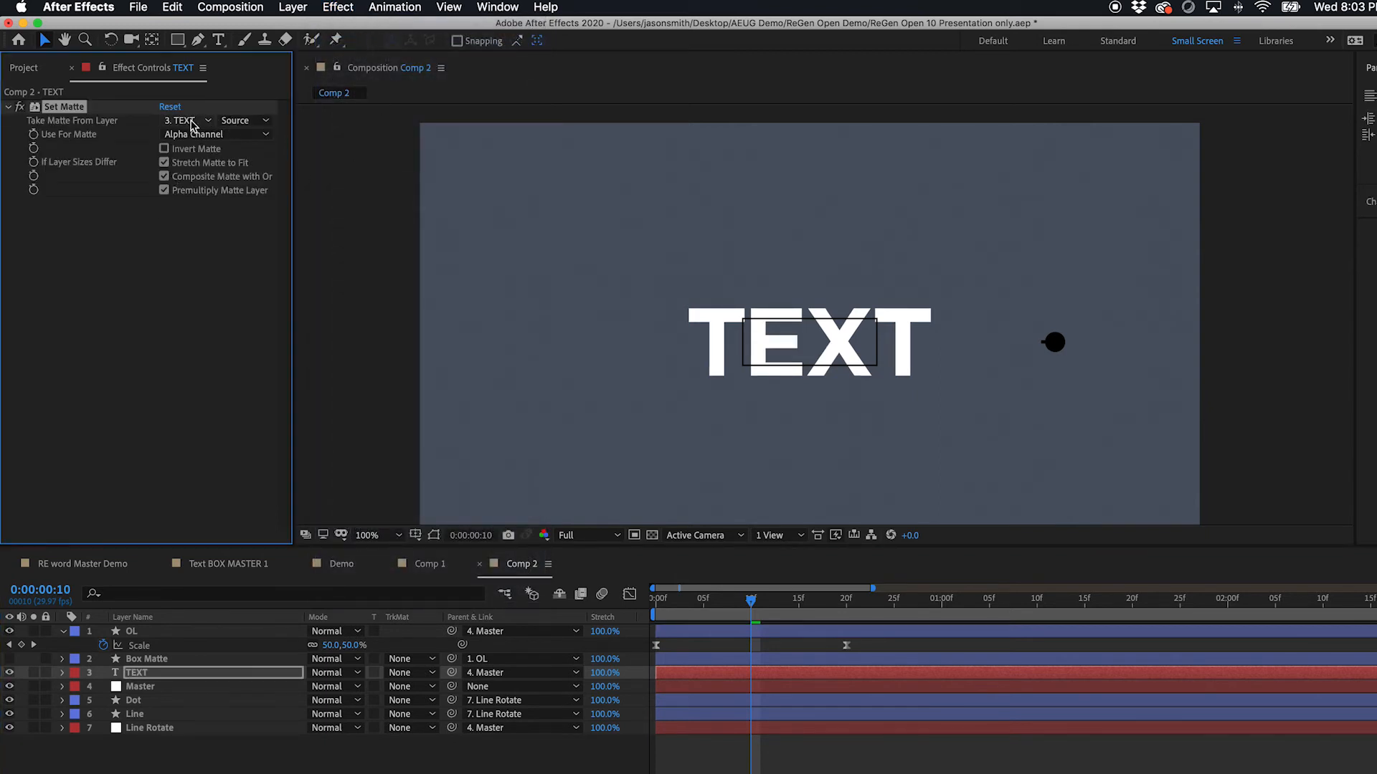
left_click(190, 120)
left_click(207, 177)
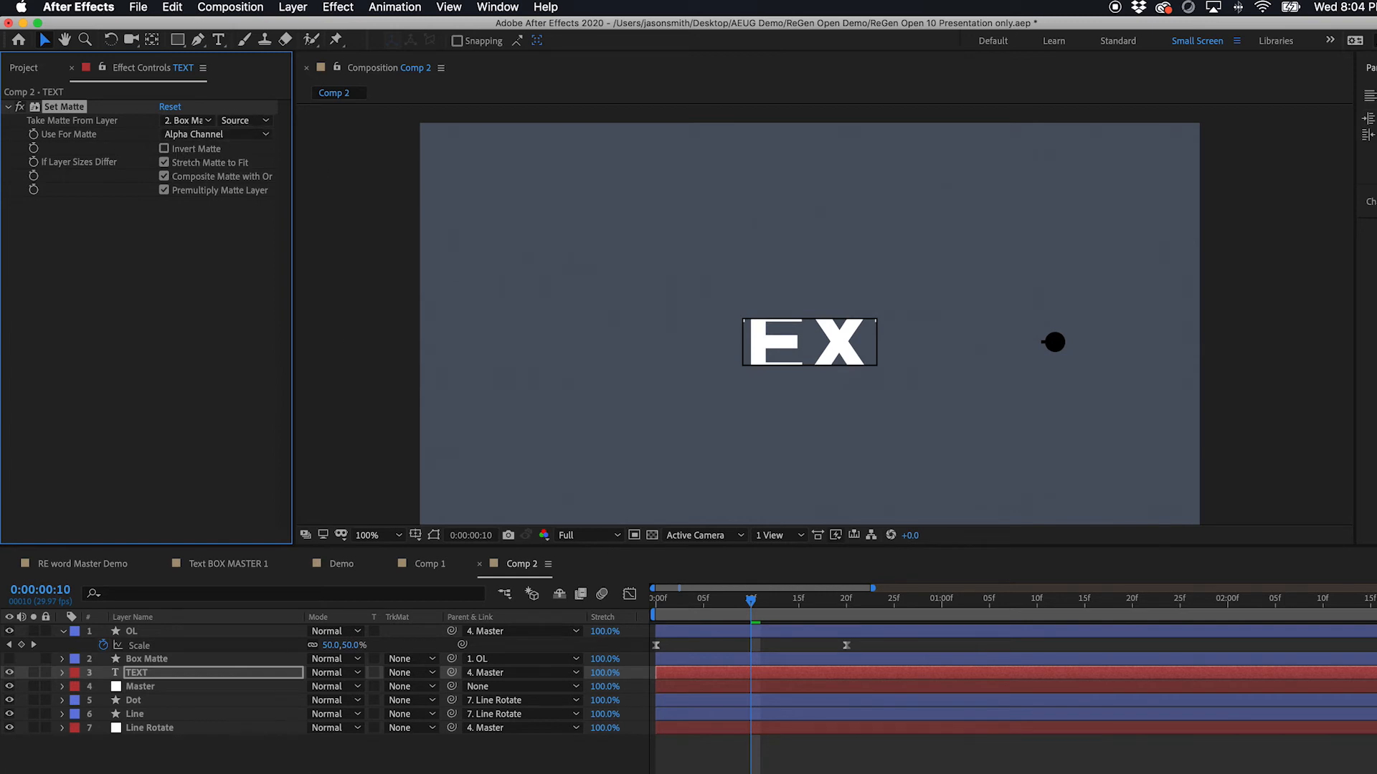
- Collapse the OL layer's properties and preview the matted text animation from the first frame
left_click(190, 770)
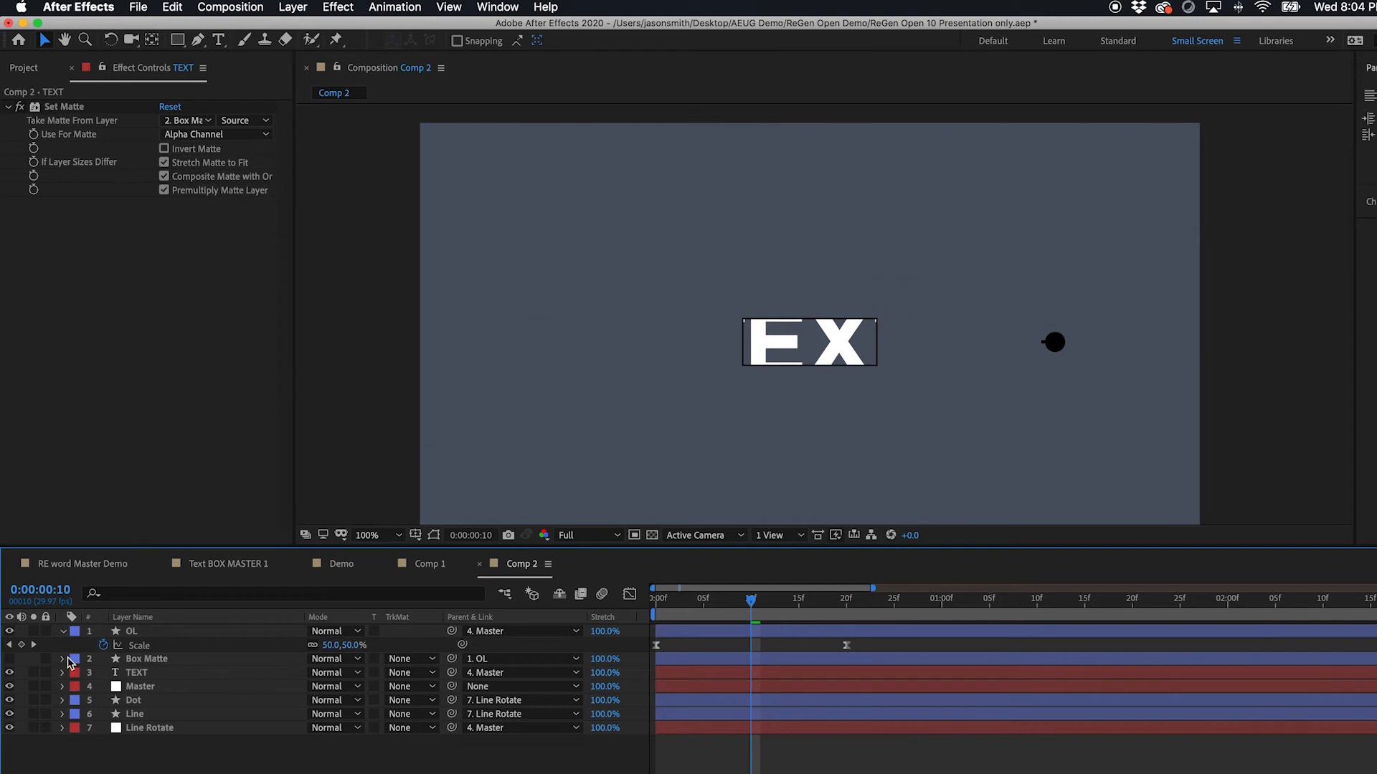
left_click(63, 633)
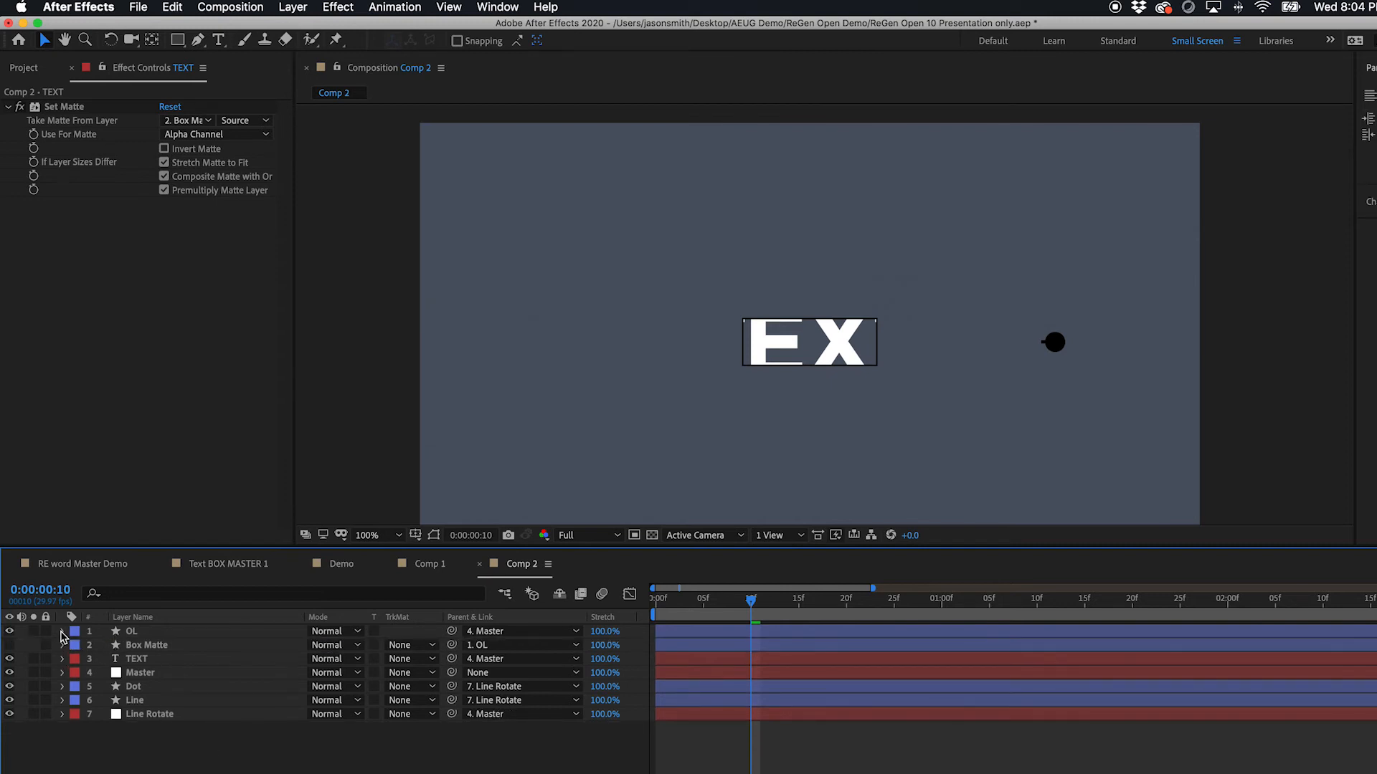
left_click_drag(682, 604, 647, 604)
key("space")
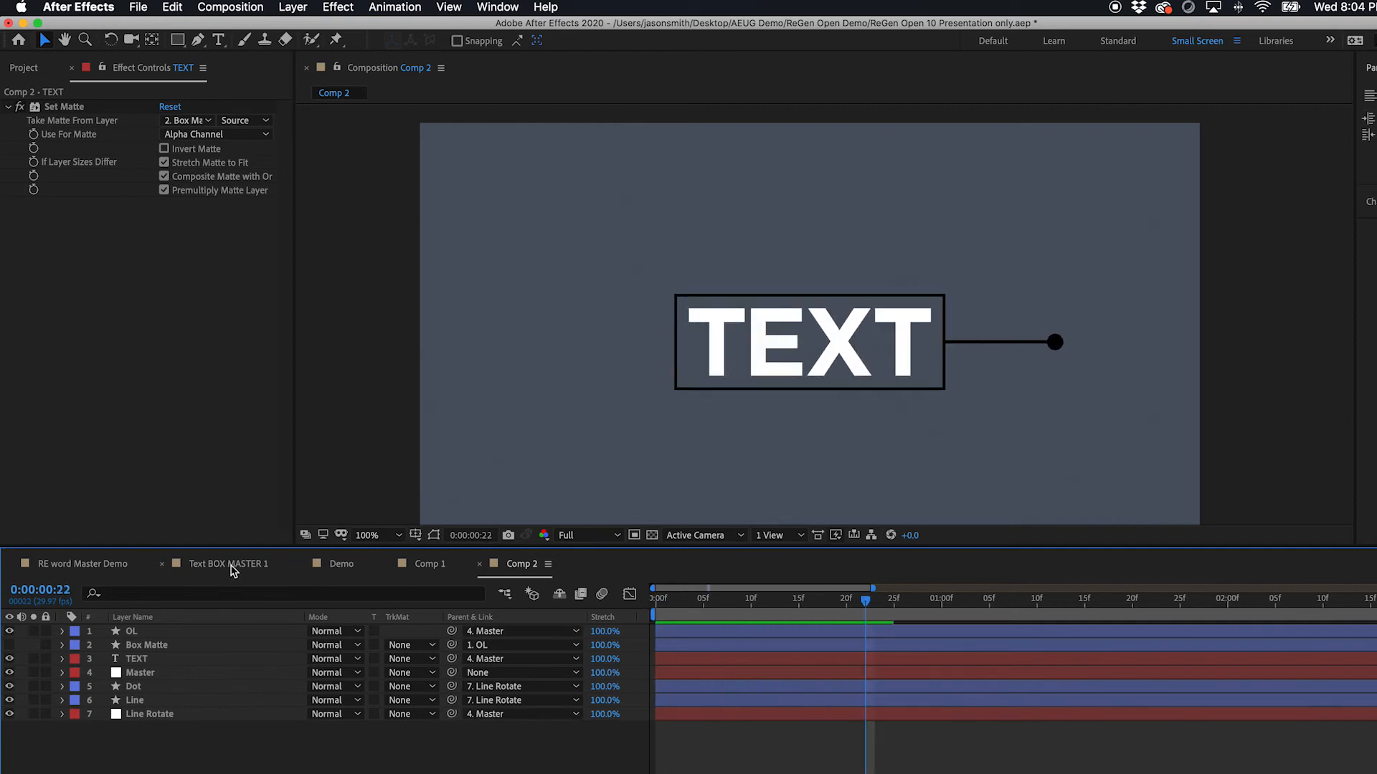
- Preview the reference animation in Text BOX MASTER 1, replay Comp 2 for comparison, and return Comp 2 to its first frame
left_click(228, 564)
key("space")
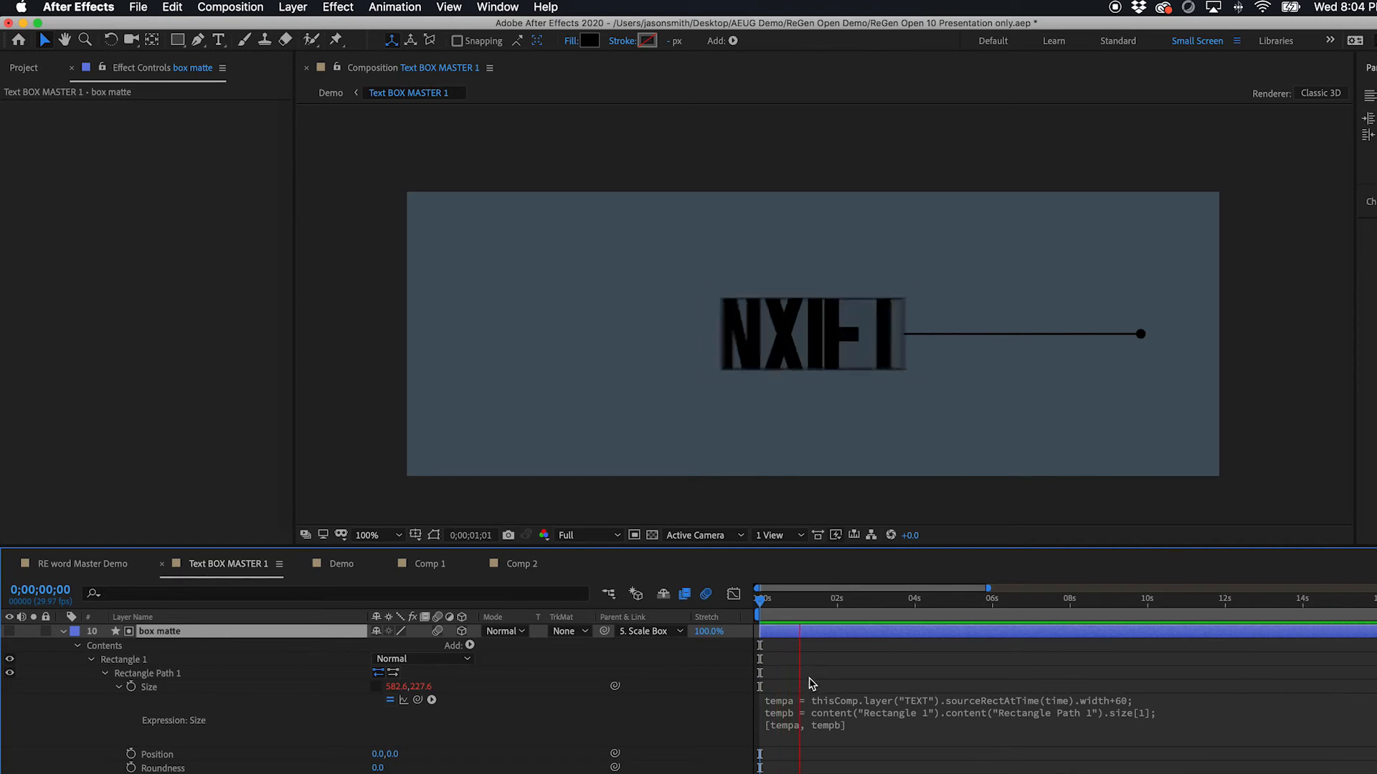
left_click(527, 565)
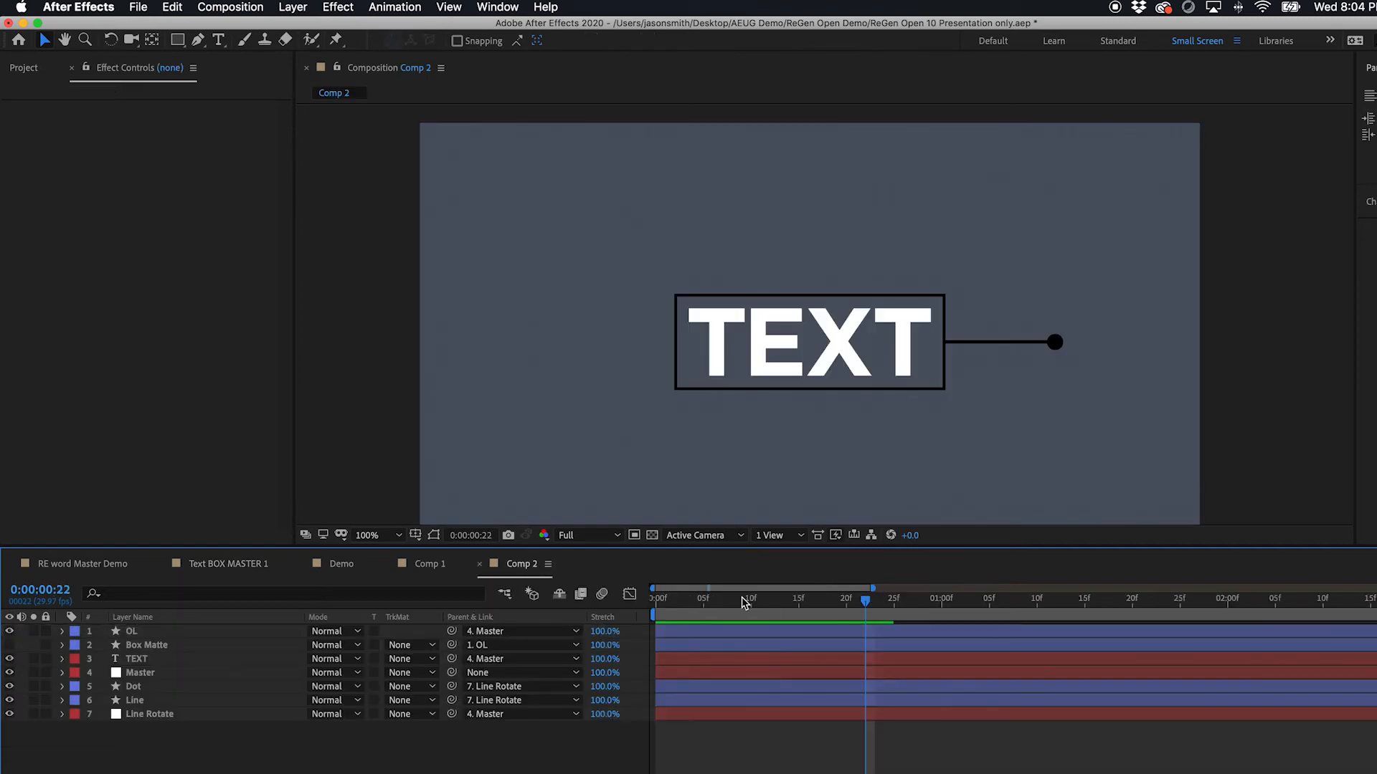
key("space")
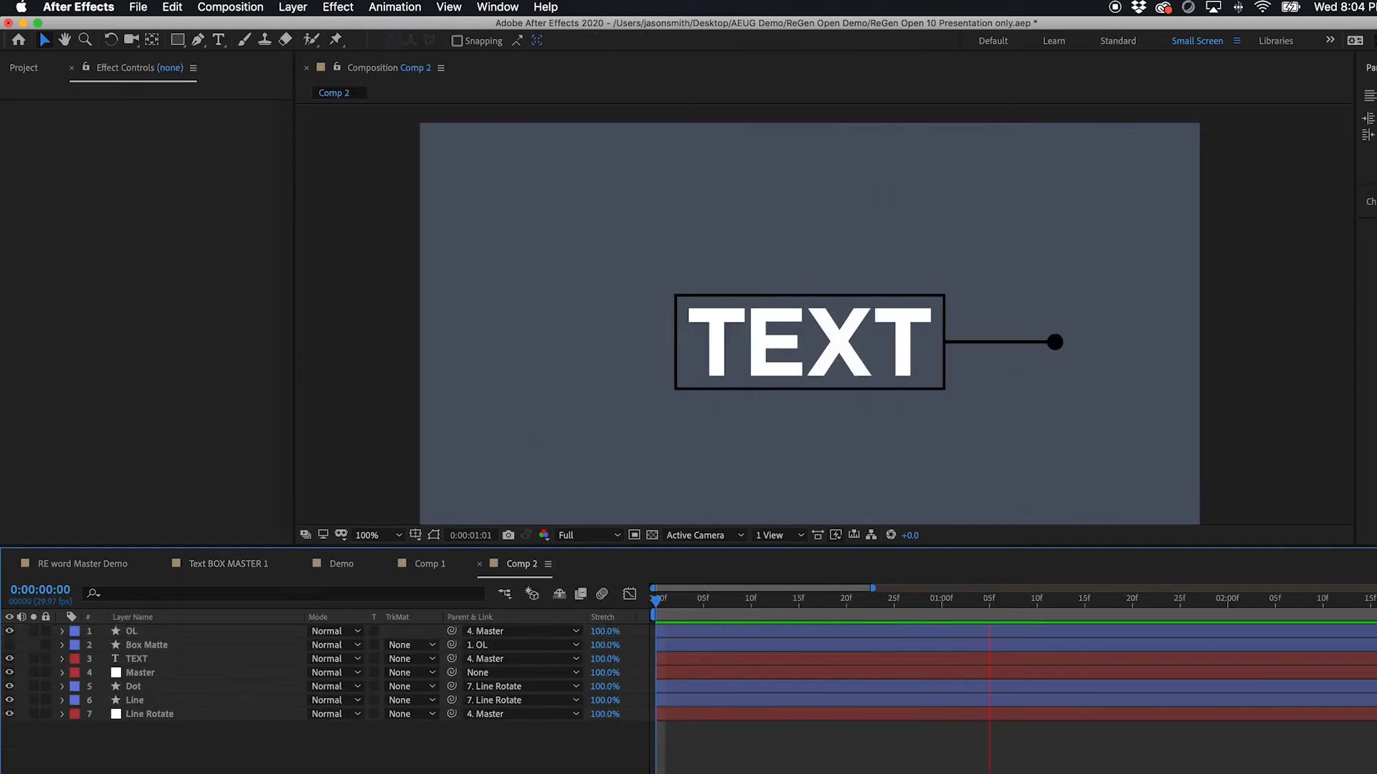
left_click_drag(684, 601, 647, 607)
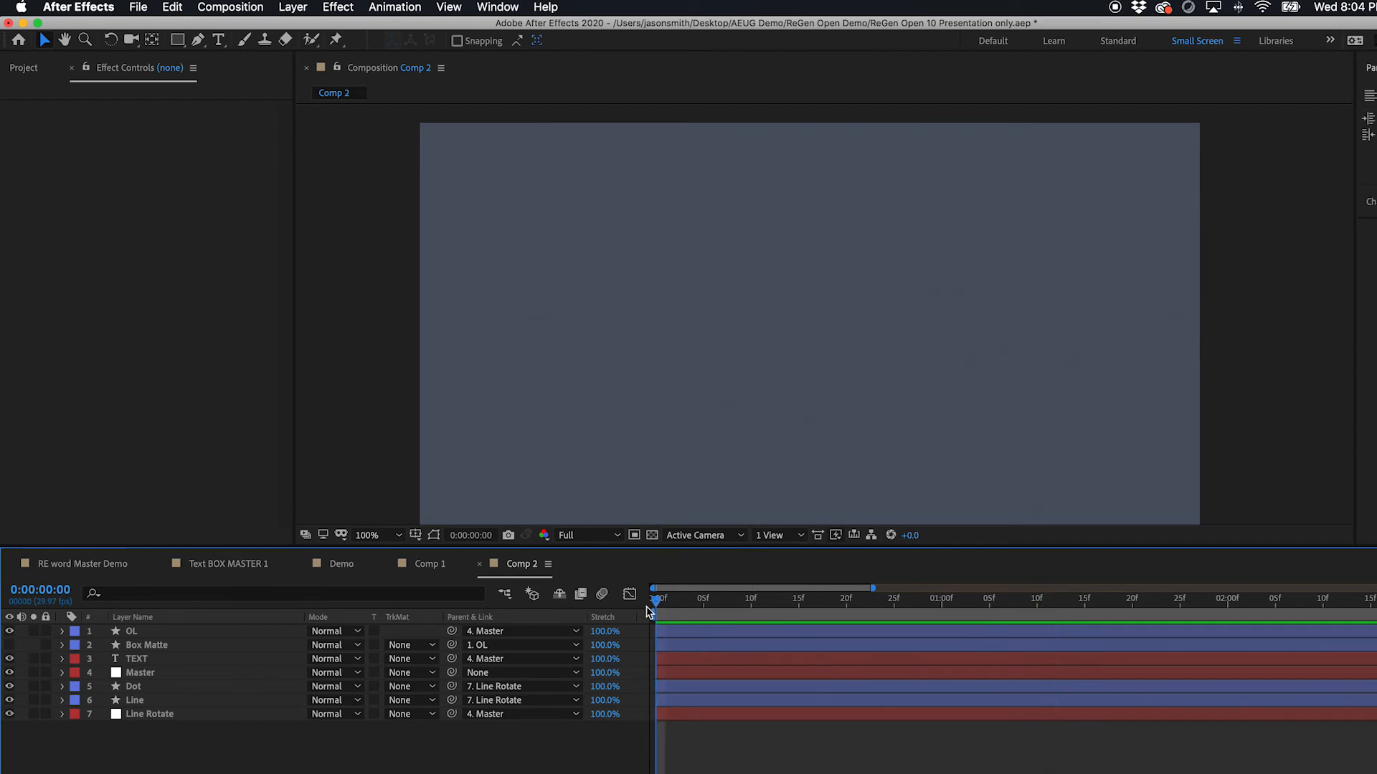
- Try keyframing the TEXT layer's Scale from 140% at the first frame to 100% at frame 20, and check the animation
left_click(140, 658)
key("Page_Down")
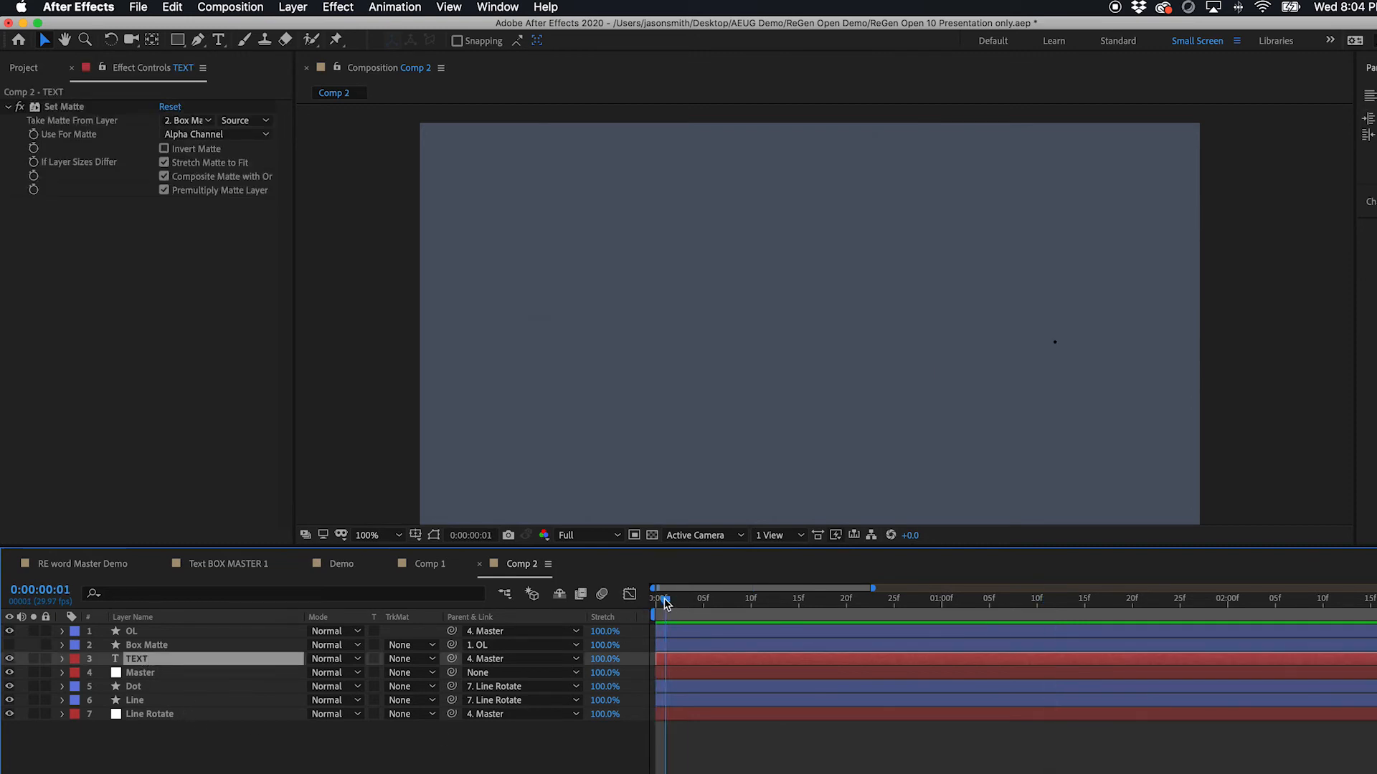
left_click(151, 645)
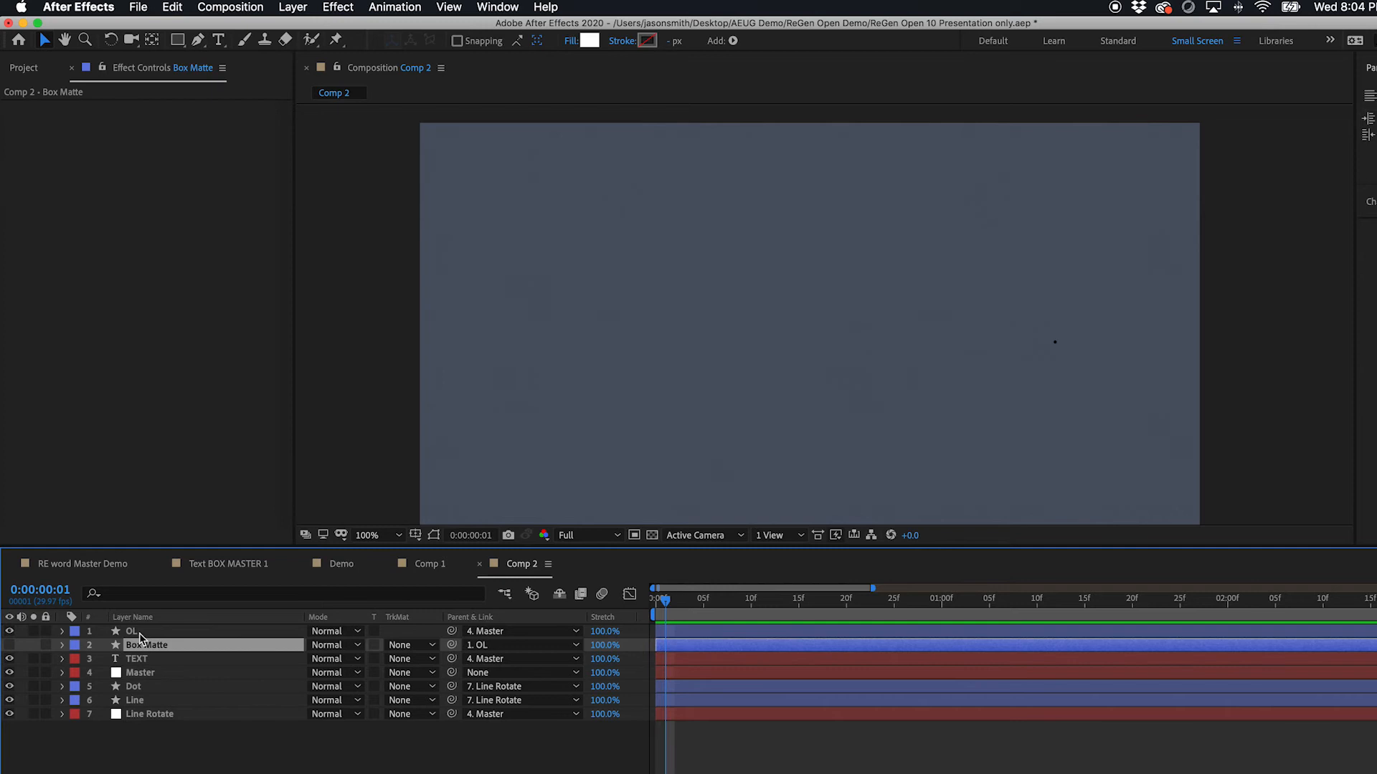
left_click(138, 632)
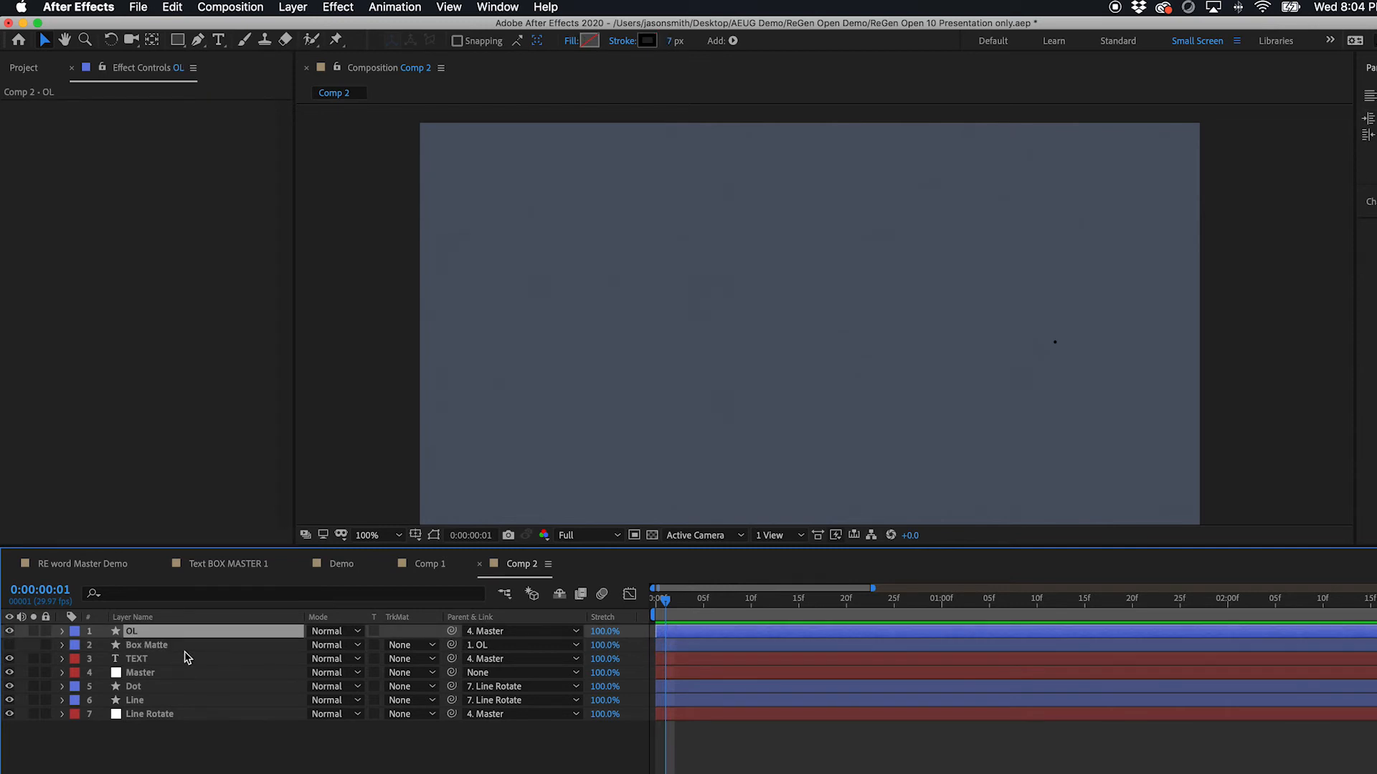
key("s")
key("k")
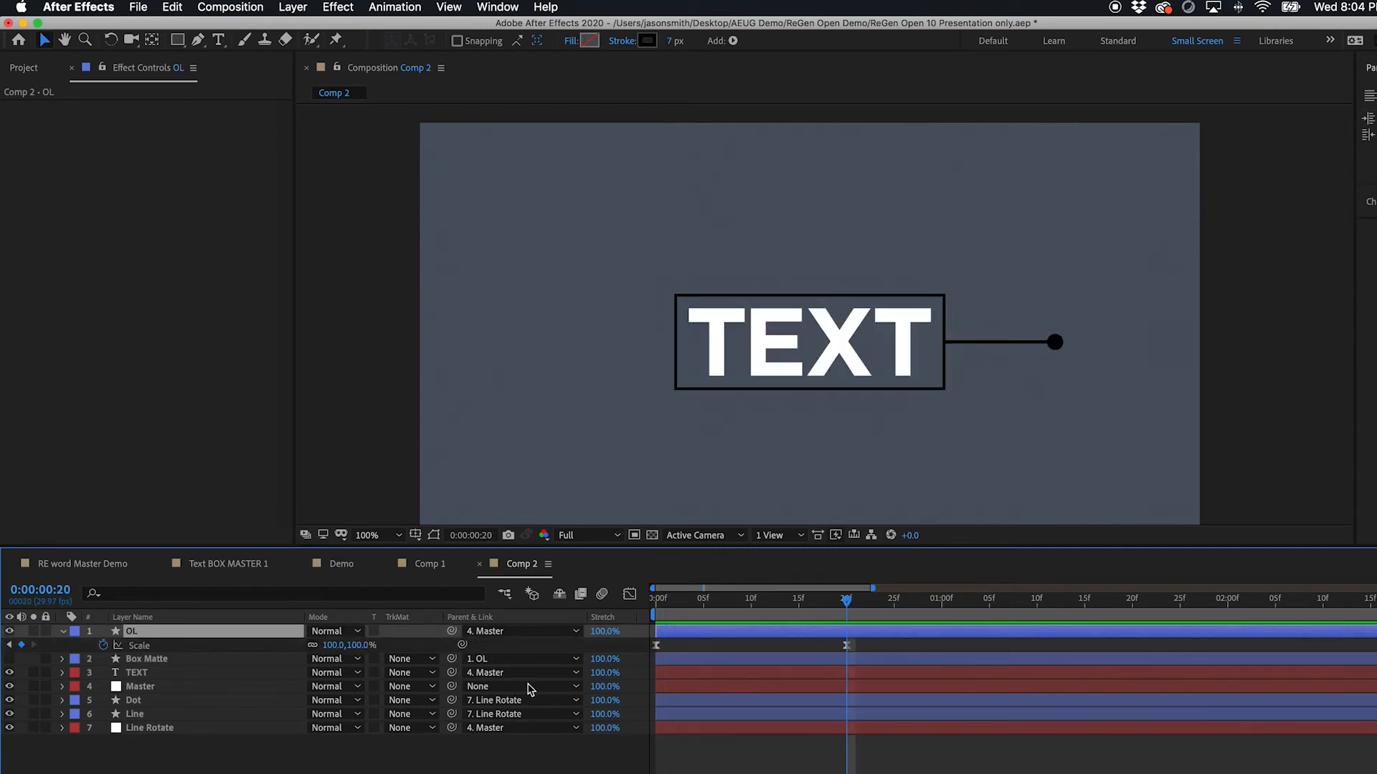
left_click(138, 674)
key("alt+shift+s")
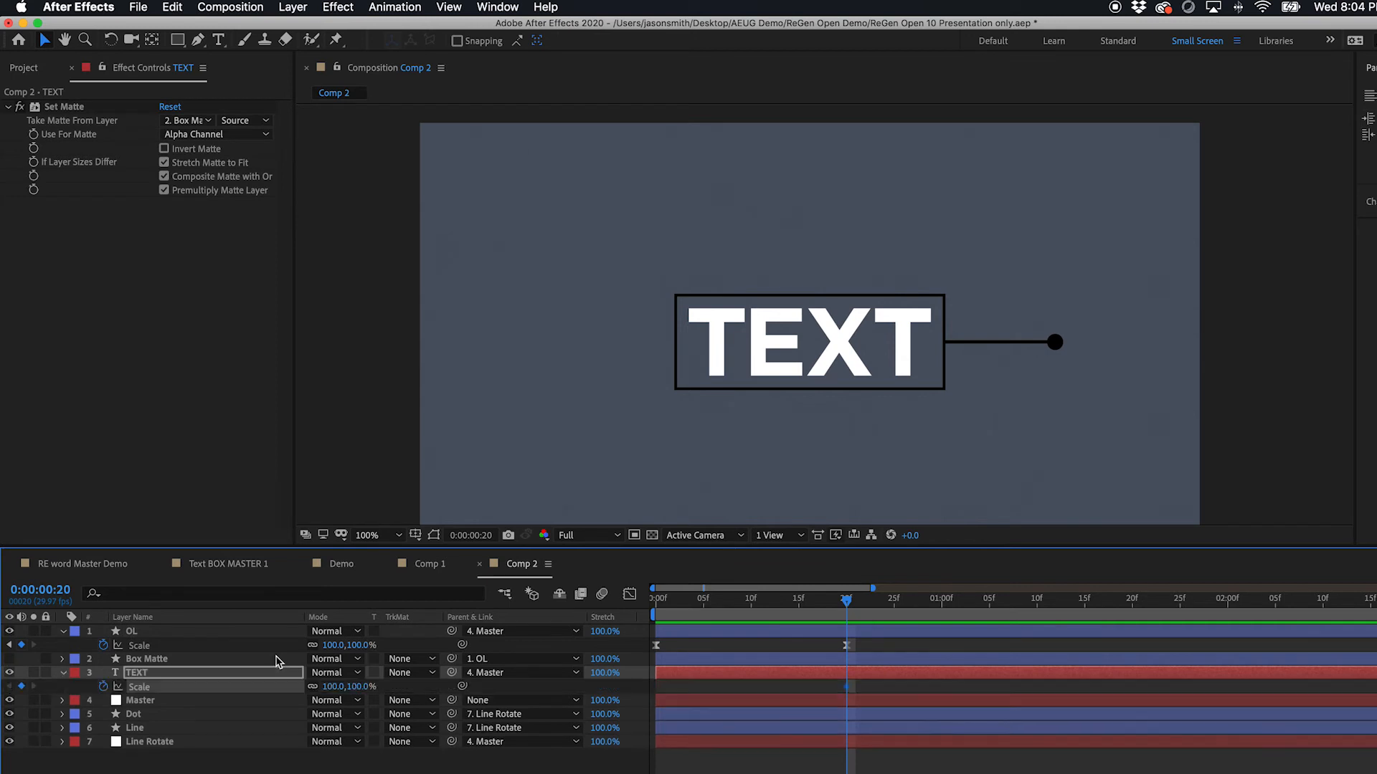
key("Home")
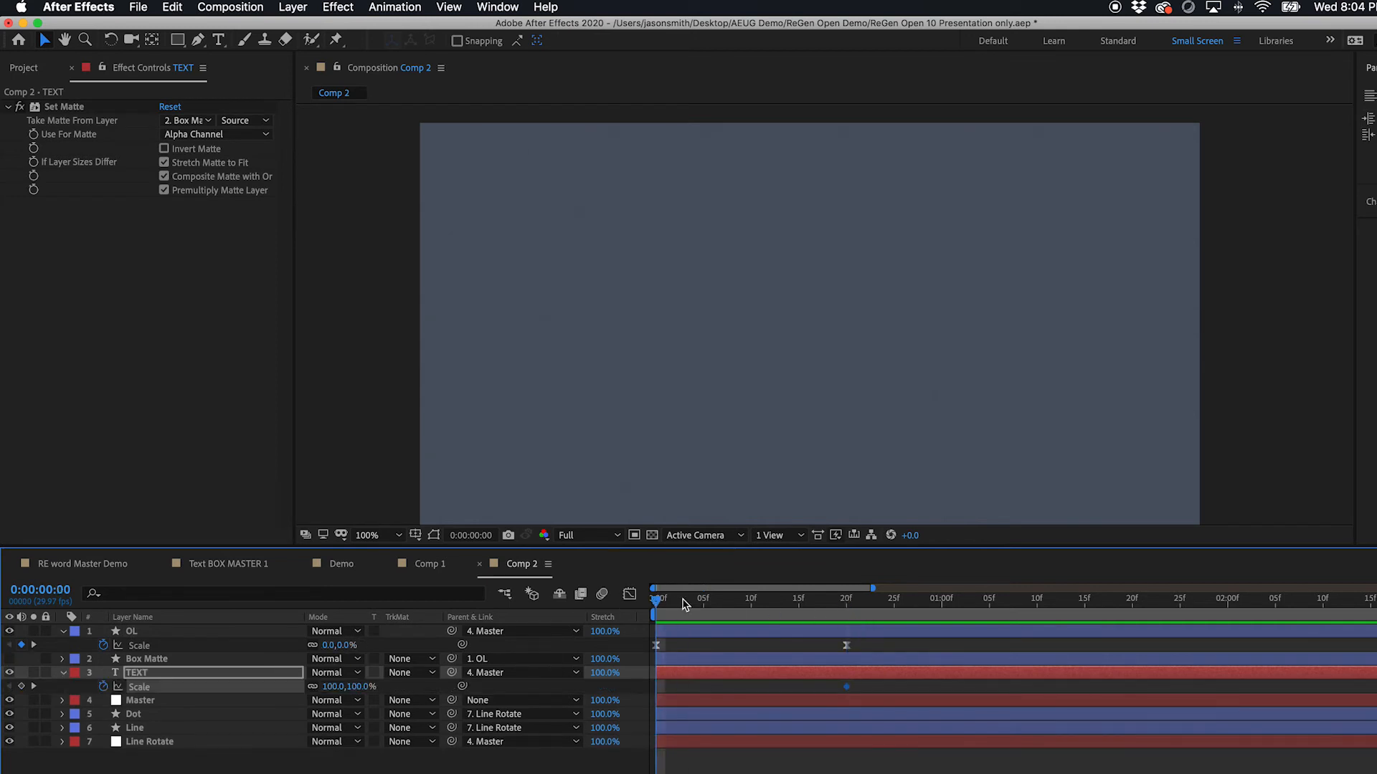
key("super+v")
key("super+shift+h")
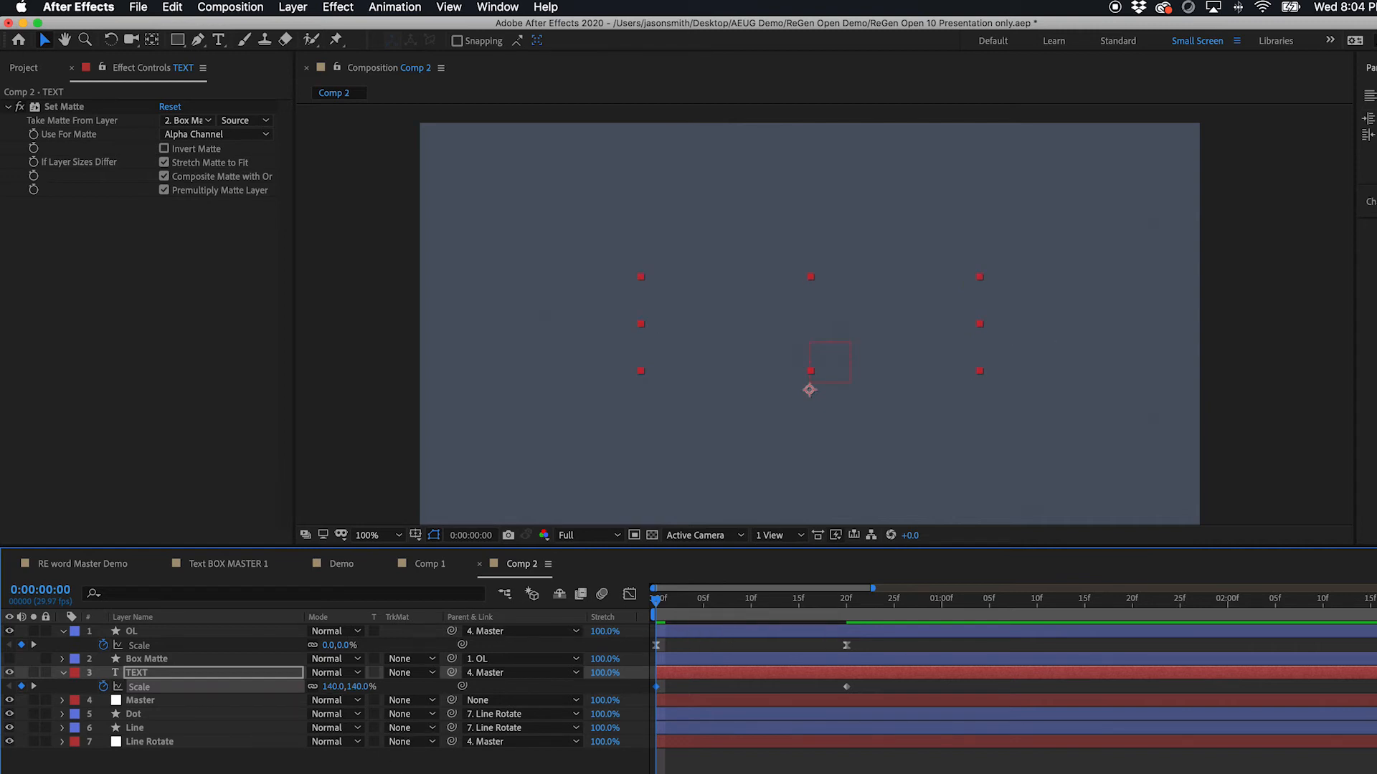
left_click(695, 599)
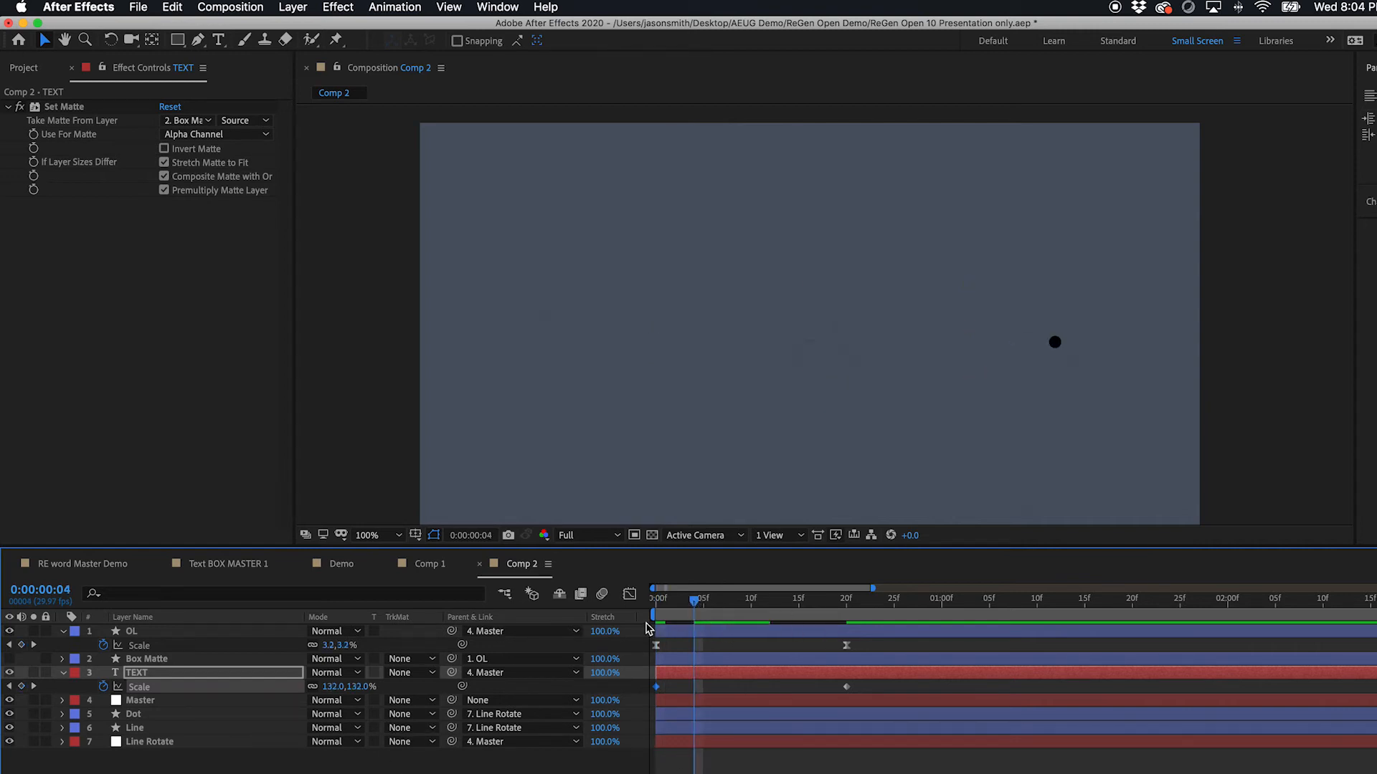
key("Home")
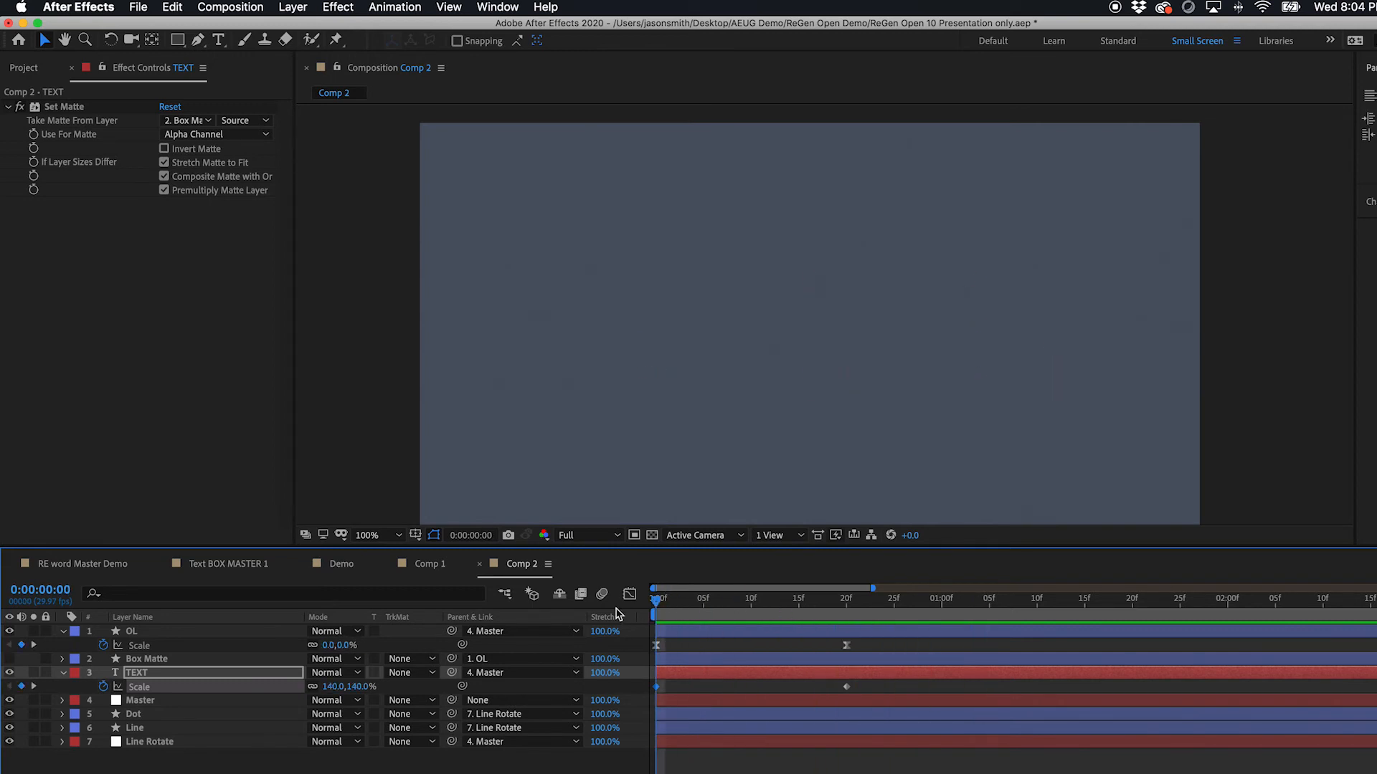
- Remove the TEXT layer's Scale keyframes while at frame 21, leaving its Scale at 100%
left_click(937, 599)
left_click(856, 601)
left_click(105, 687)
left_click(855, 687)
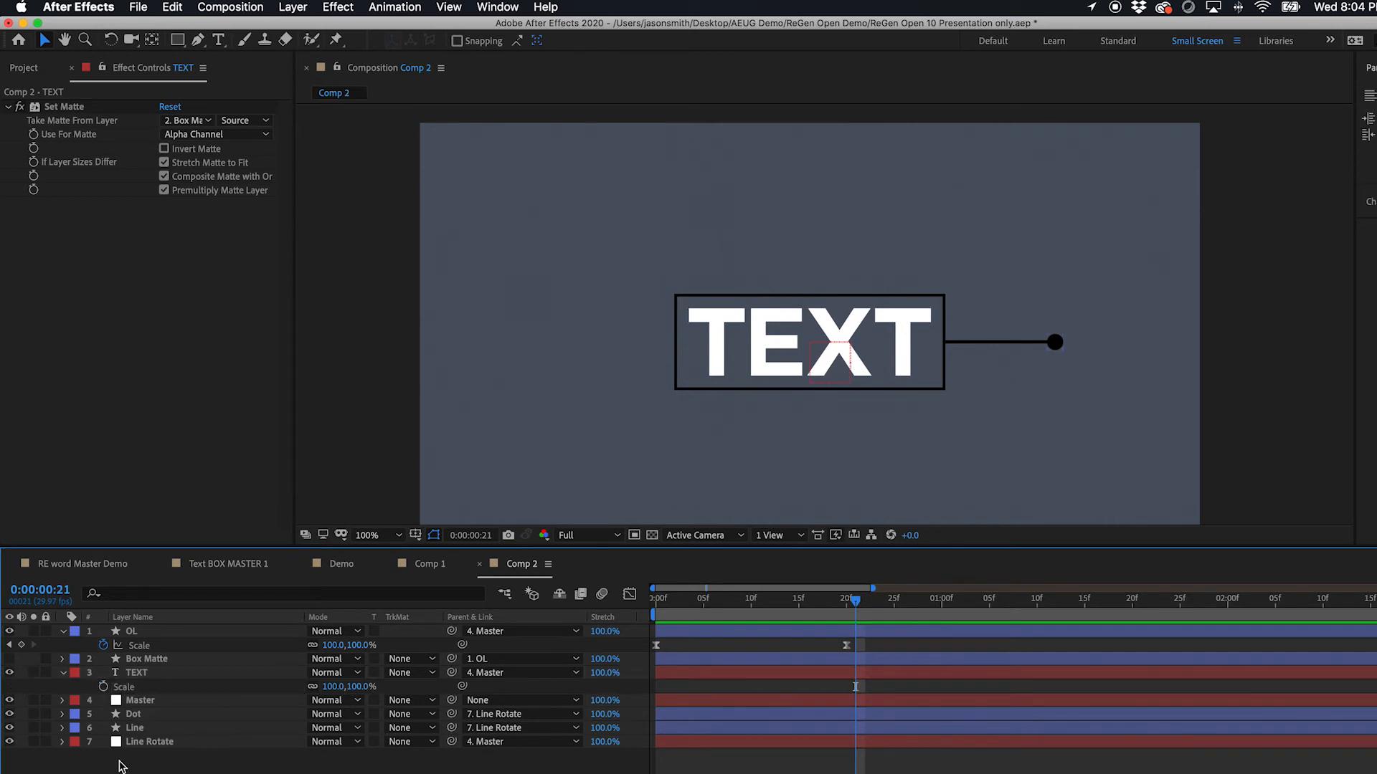
- Create a null object directly above the Master layer and name it Text Scale
left_click(142, 703)
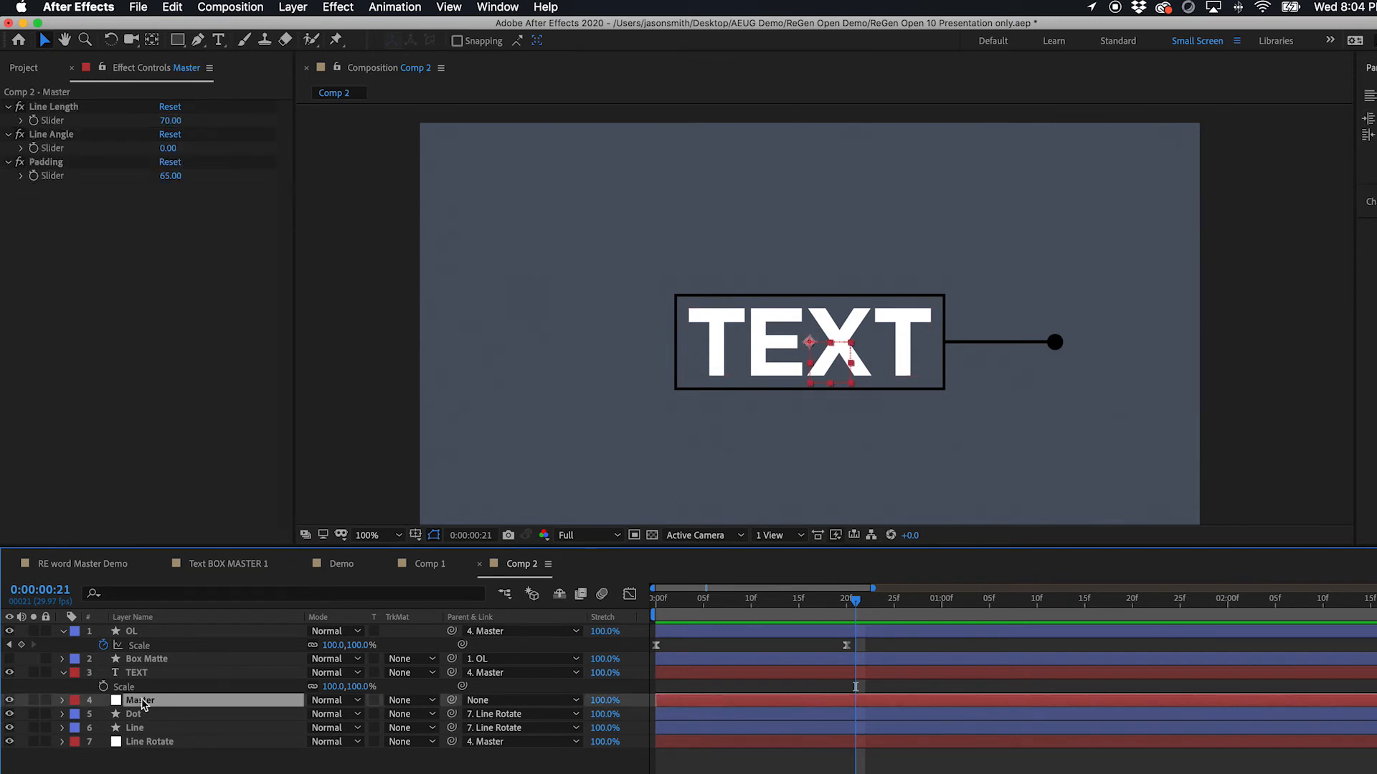
left_click(311, 5)
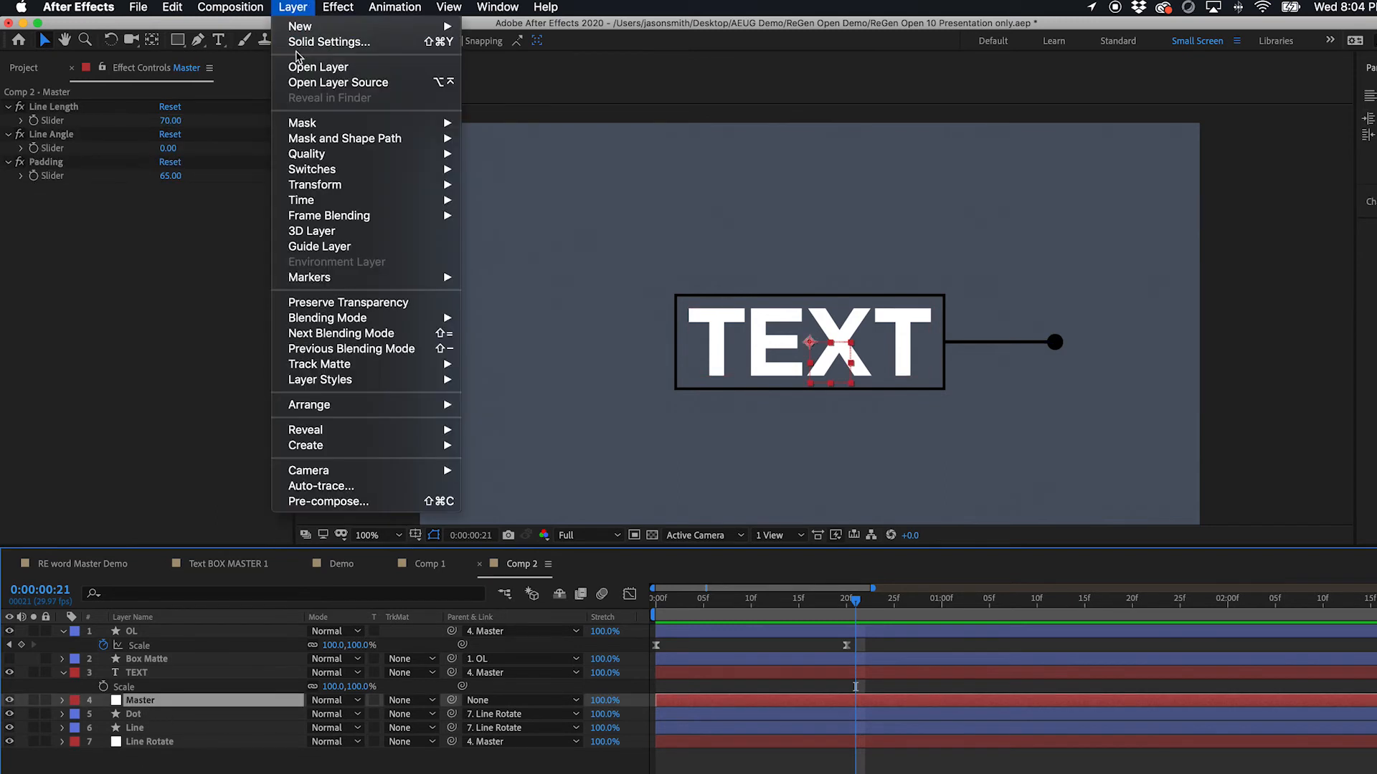
mouse_move(305, 29)
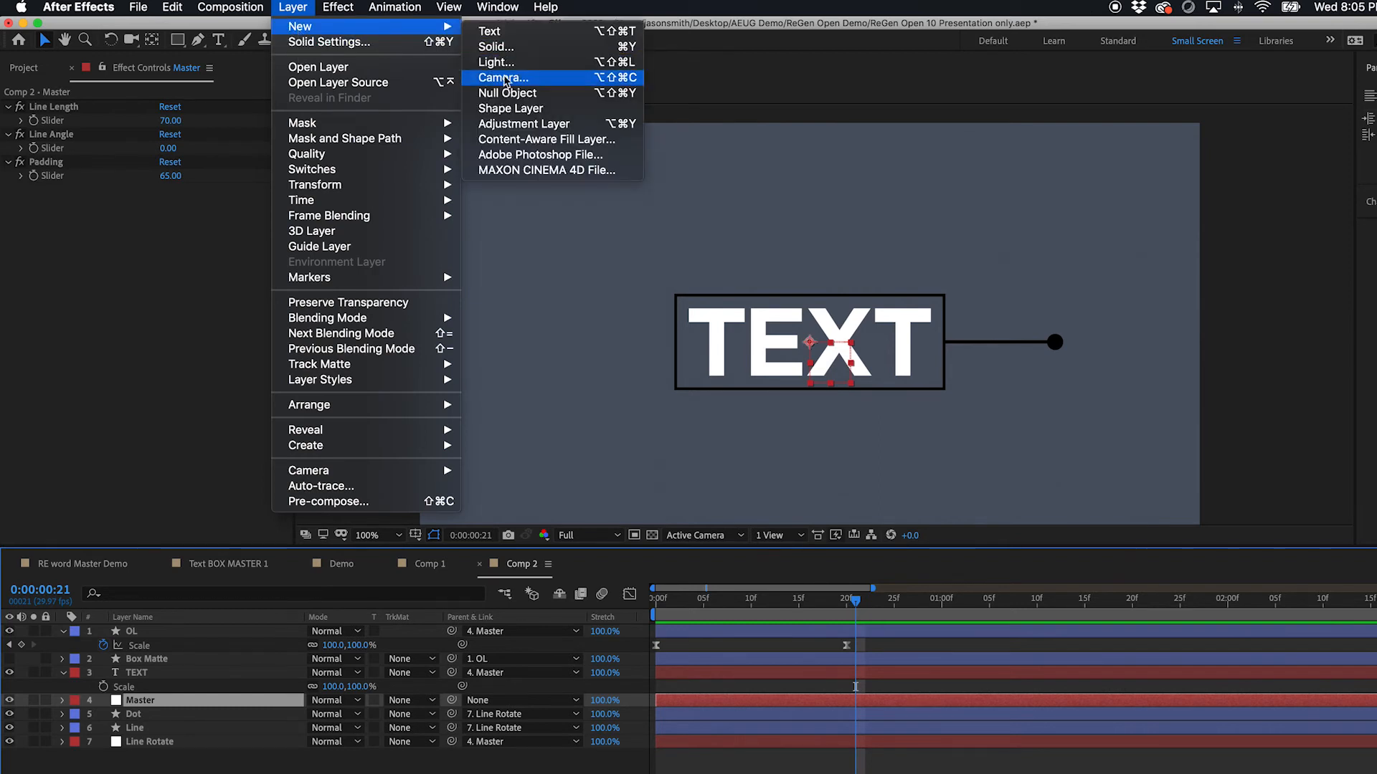
left_click(509, 93)
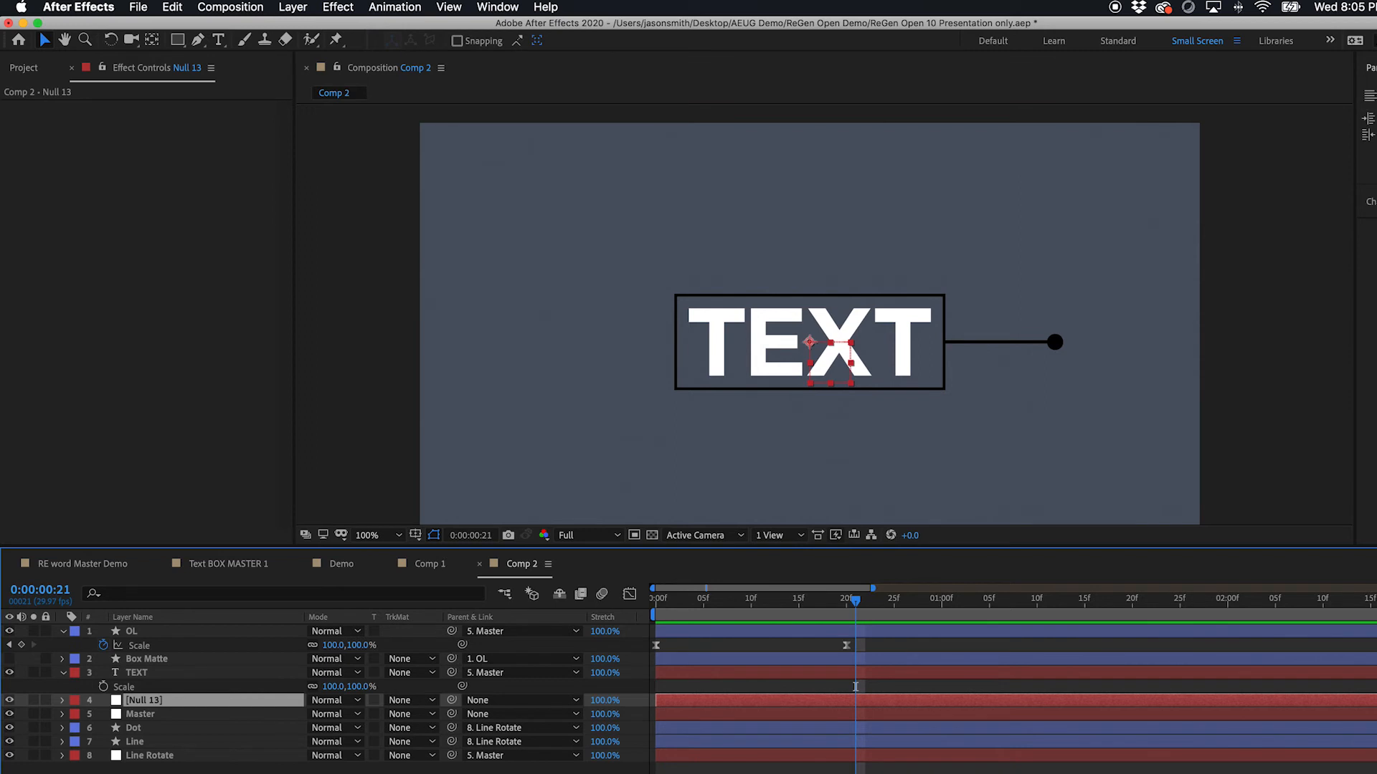
key("Return")
type("Text Scale")
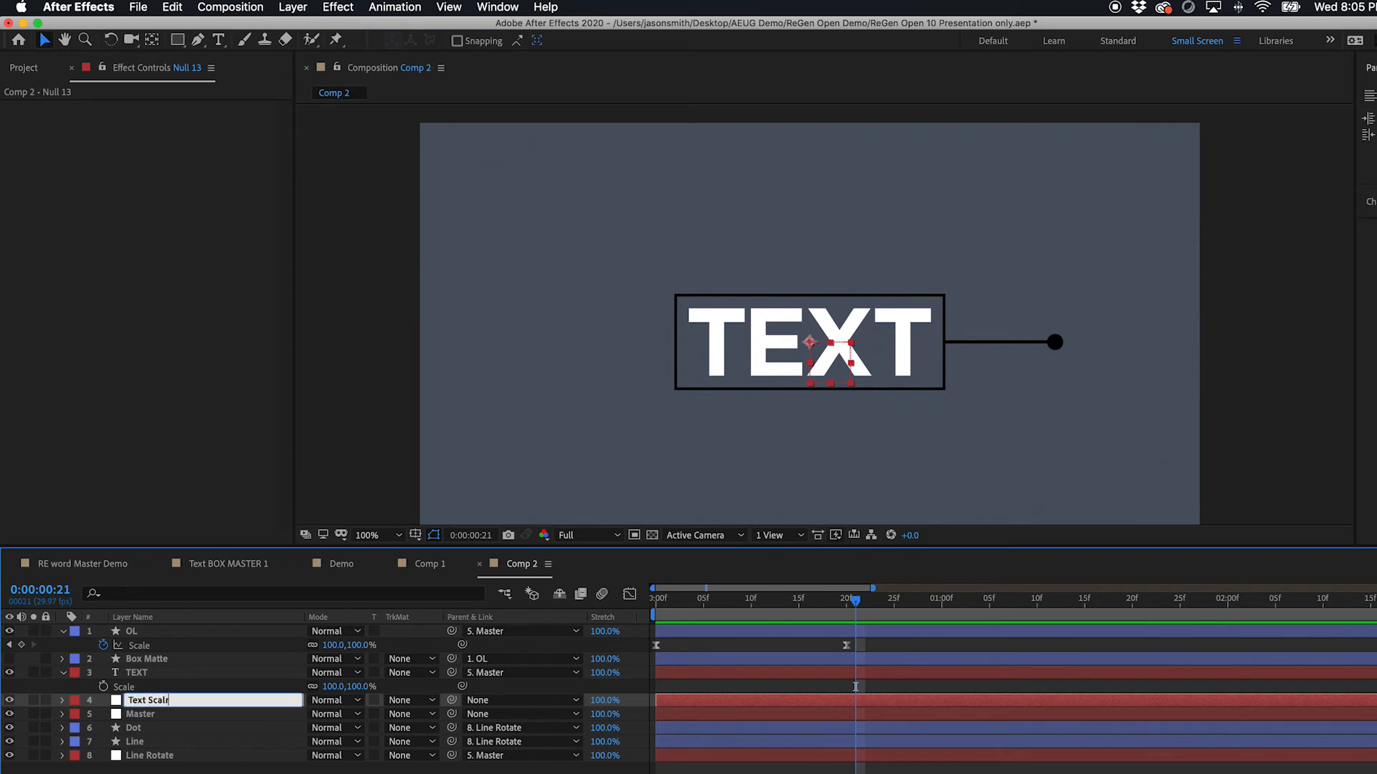
key("Return")
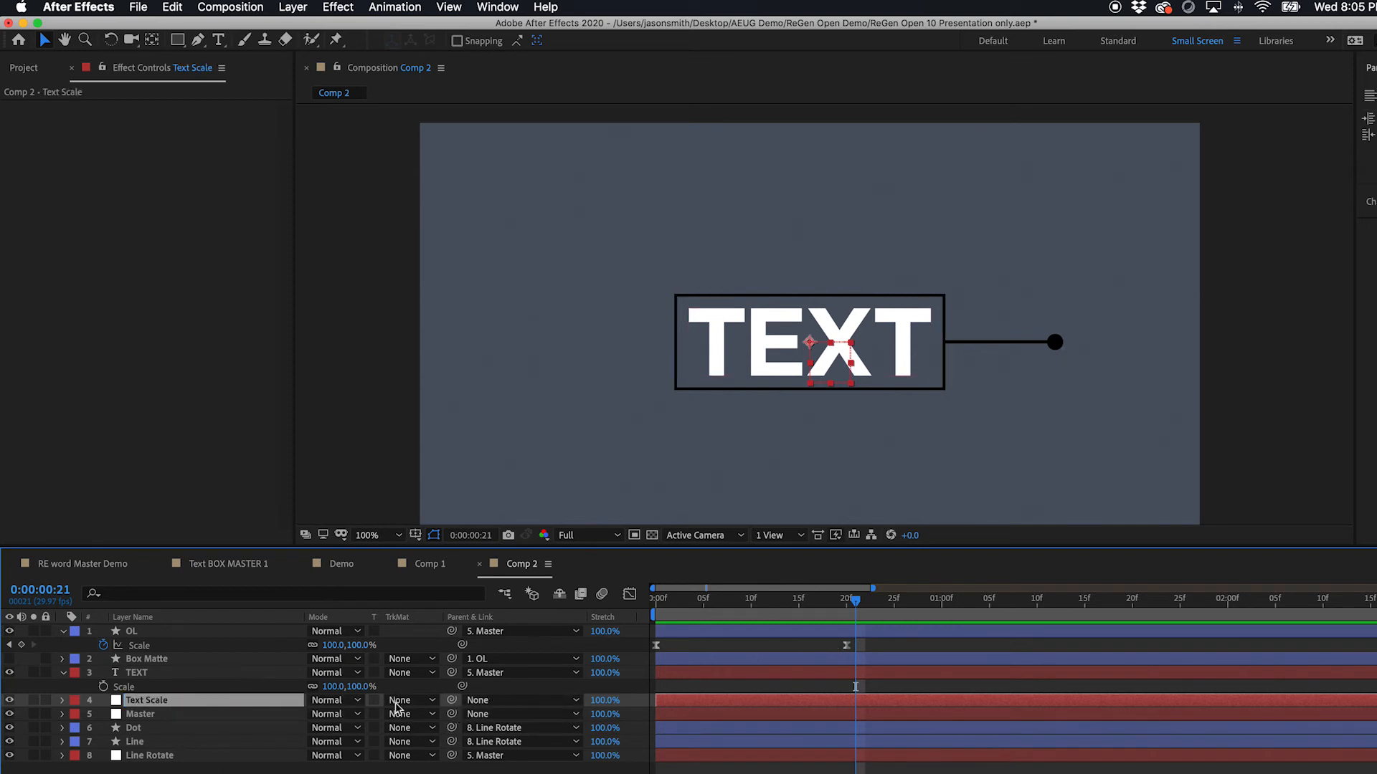
- Parent the Text Scale null to Master and the TEXT layer to Text Scale
left_click_drag(451, 700, 142, 718)
left_click_drag(454, 674, 152, 706)
left_click(129, 769)
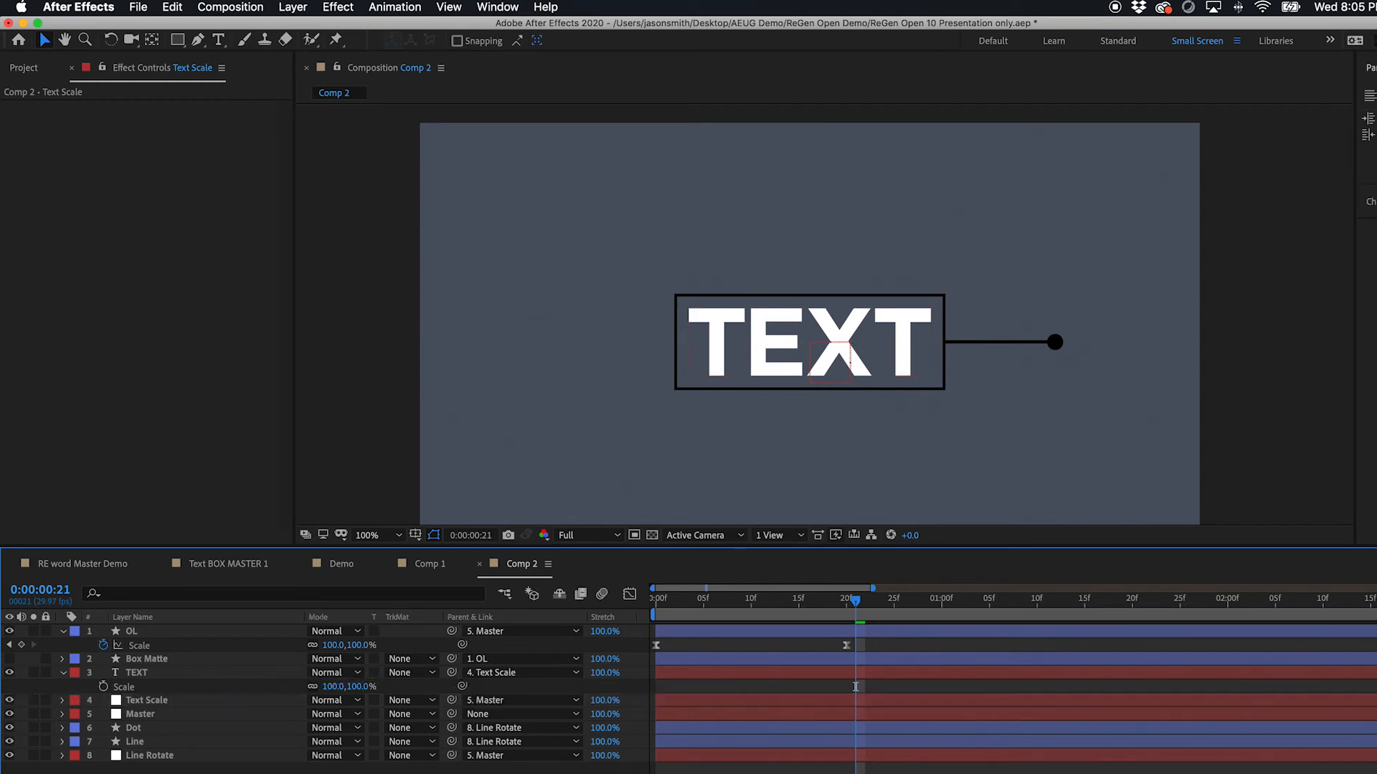
- Keyframe the Text Scale null's Scale from 140% at the first frame to 100% at frame 20
left_click(152, 704)
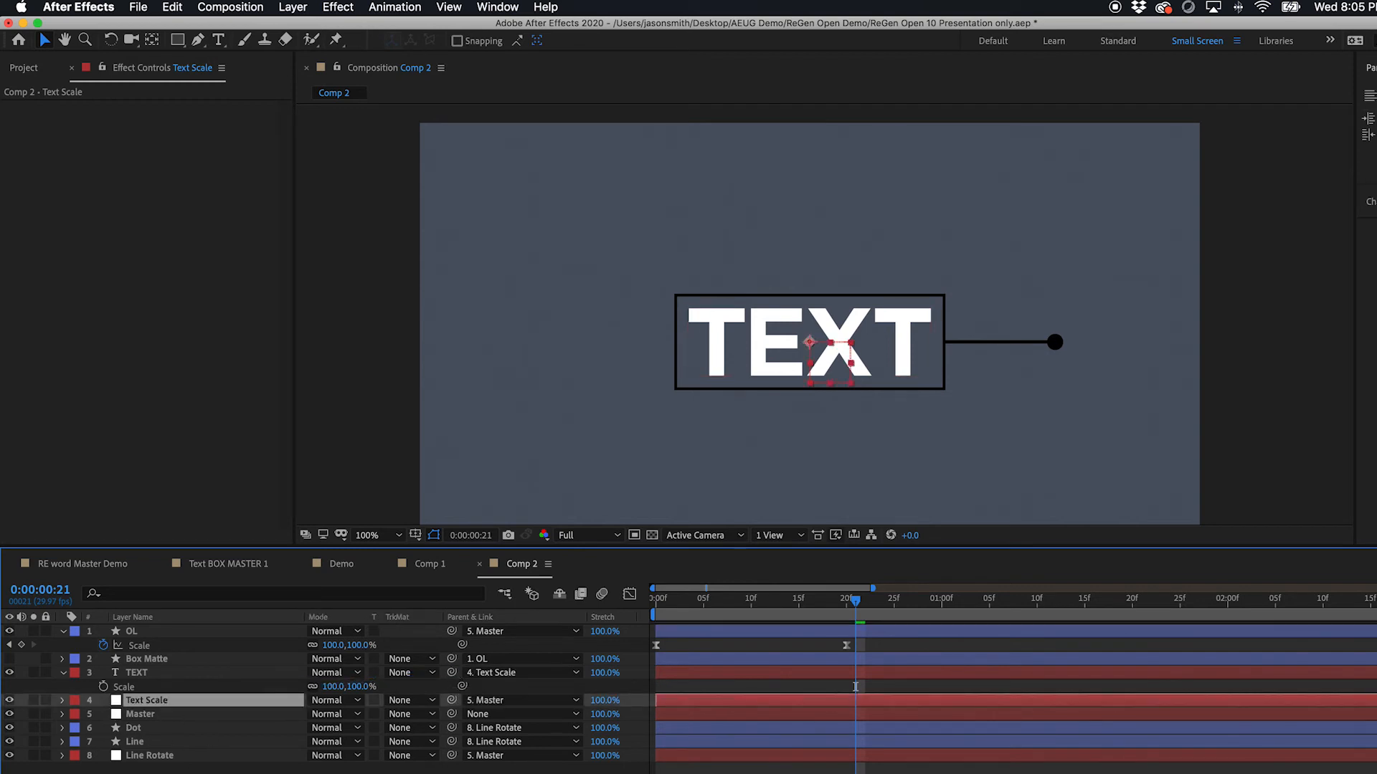
left_click_drag(858, 604, 847, 605)
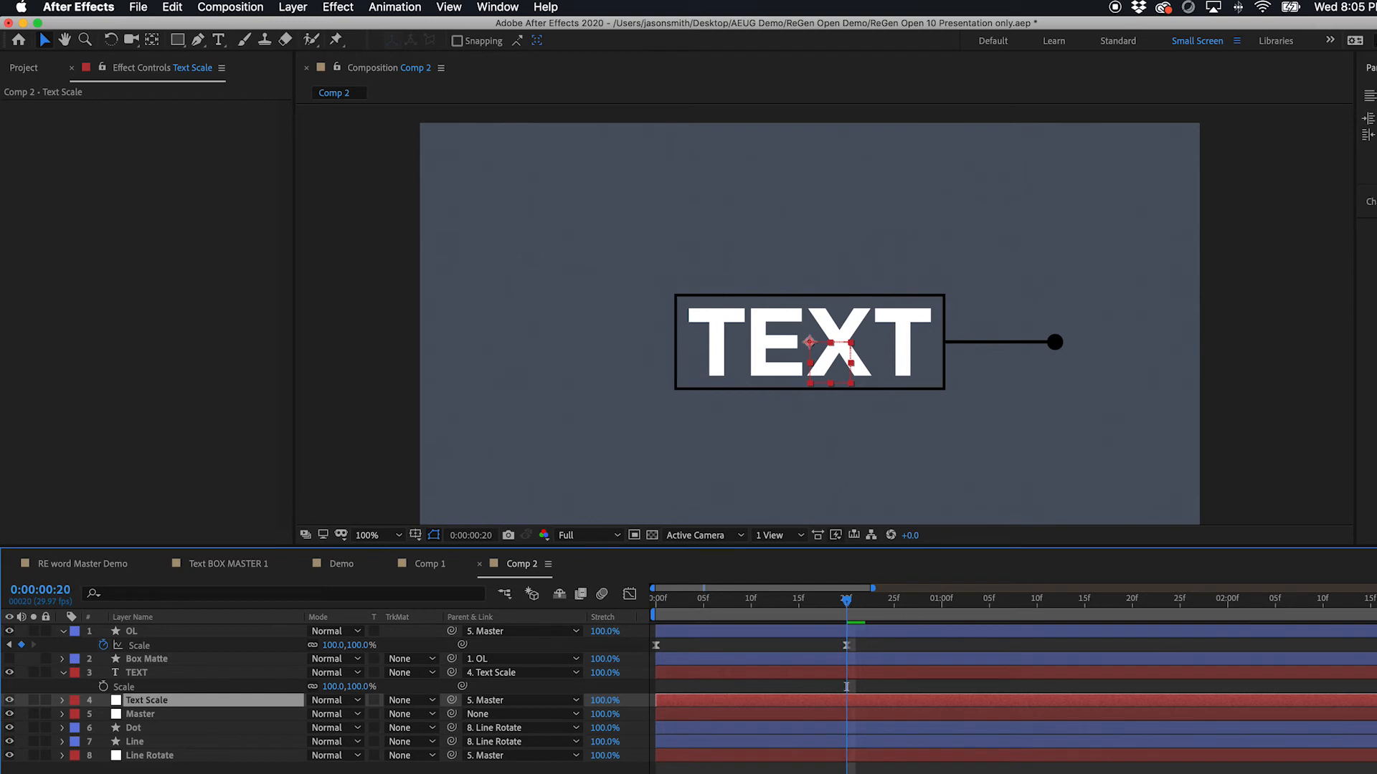
key("s")
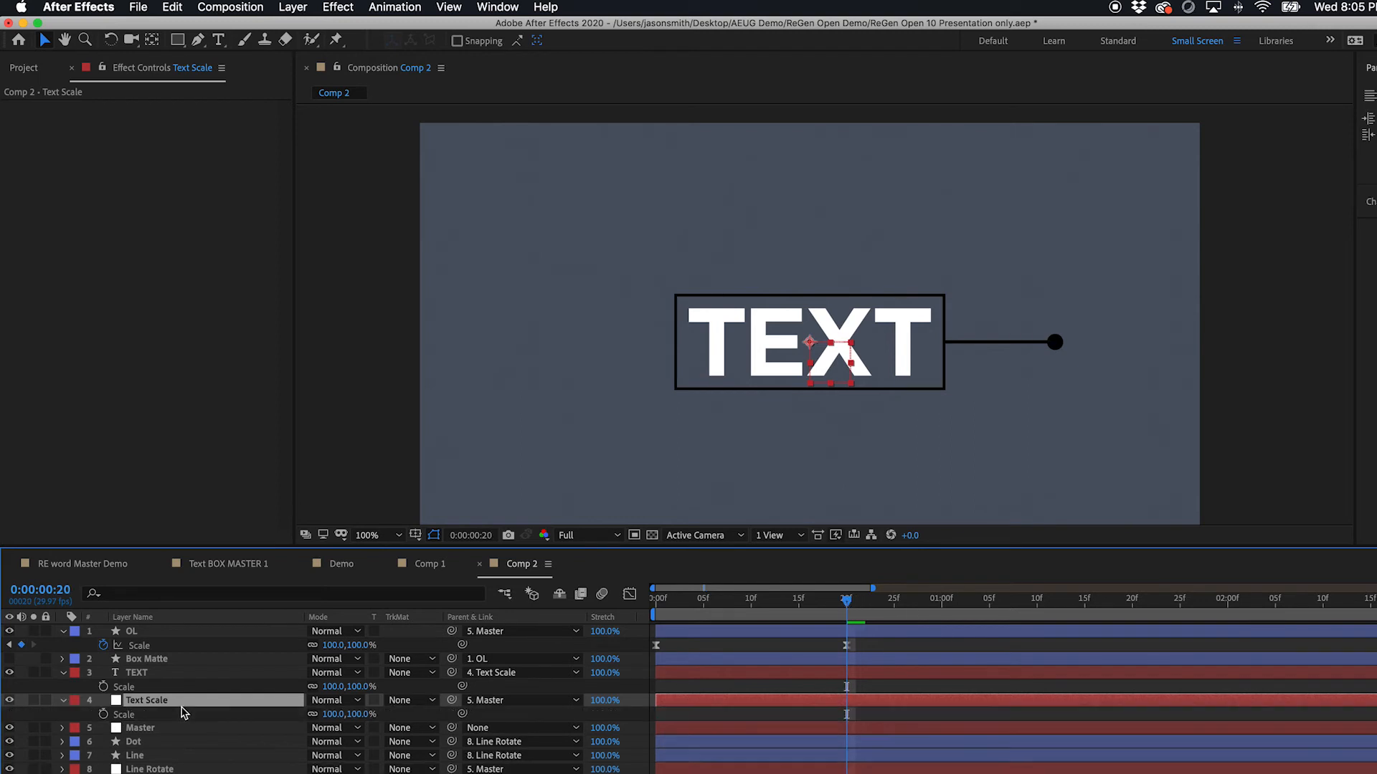
left_click(104, 714)
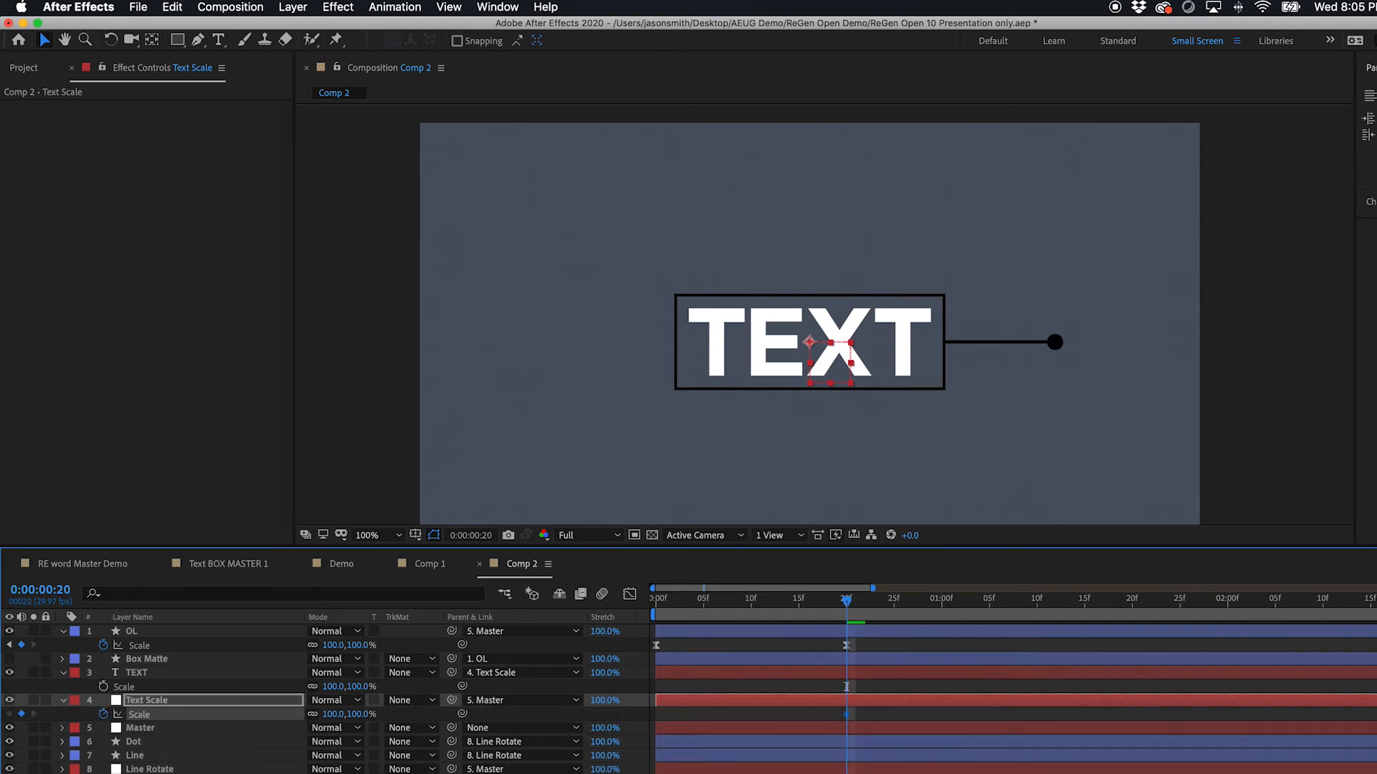
left_click_drag(693, 603, 627, 602)
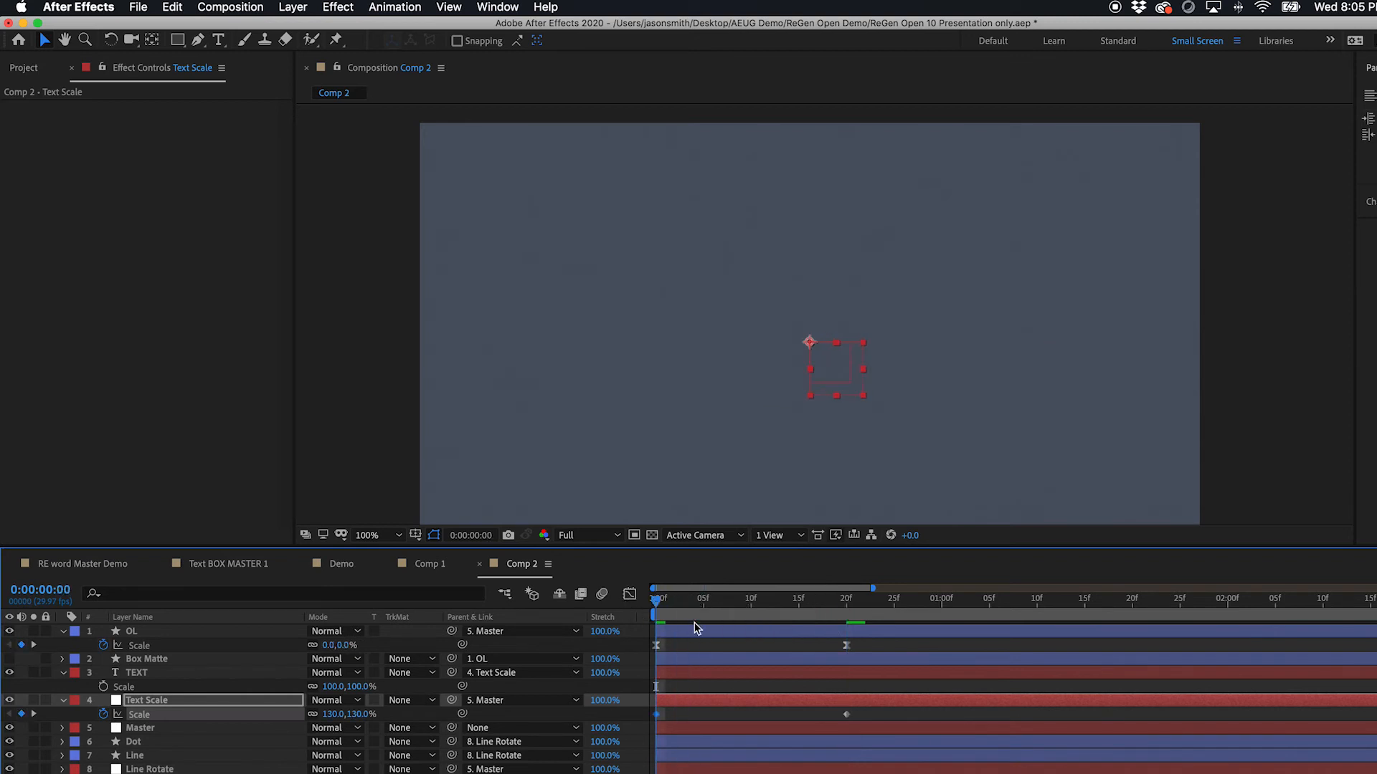
- Set both Text Scale keyframes' velocity to 0 with 75% influence, incoming and outgoing
left_click_drag(858, 717, 804, 723)
right_click(846, 717)
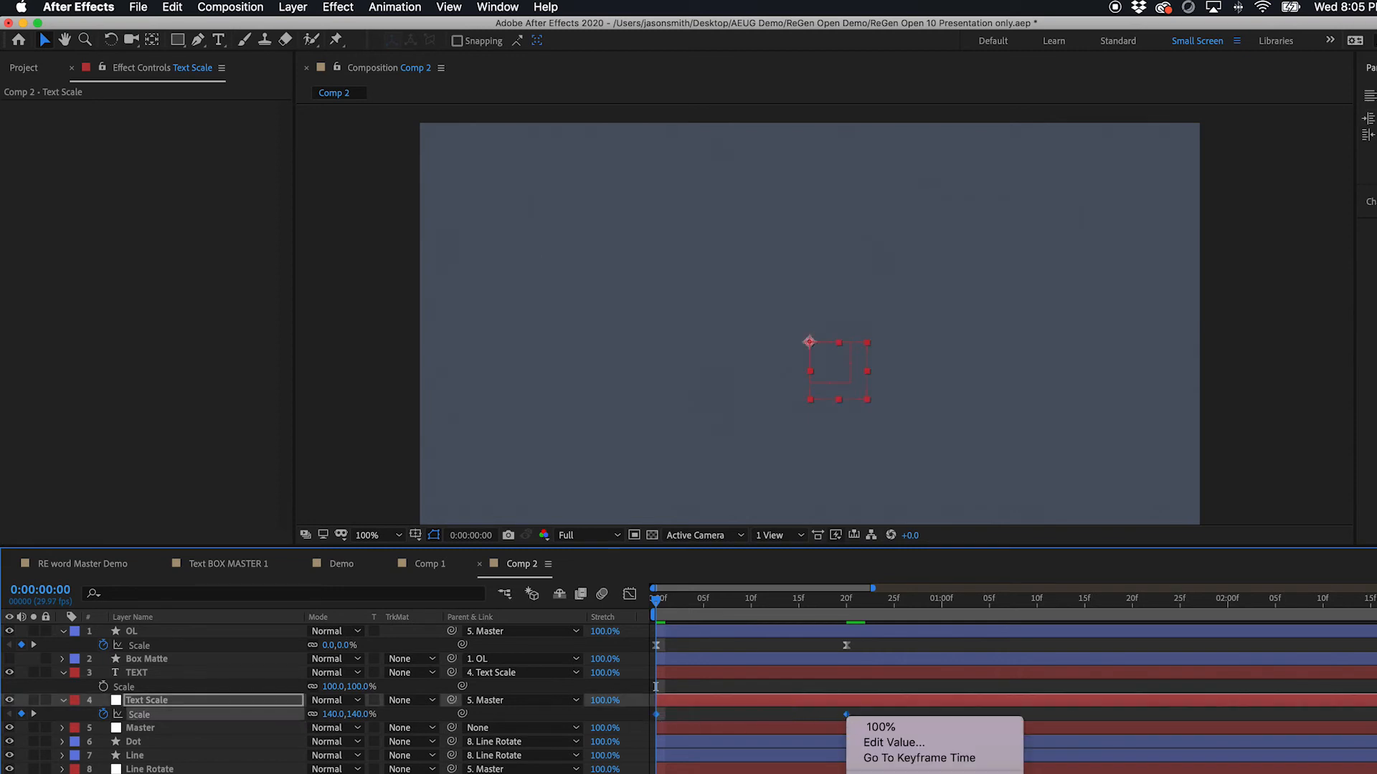
left_click(905, 773)
left_click(494, 429)
type("0")
key("Tab")
type("75")
key("Tab")
key("Tab")
key("Tab")
type("0")
key("Tab")
type("75")
key("Return")
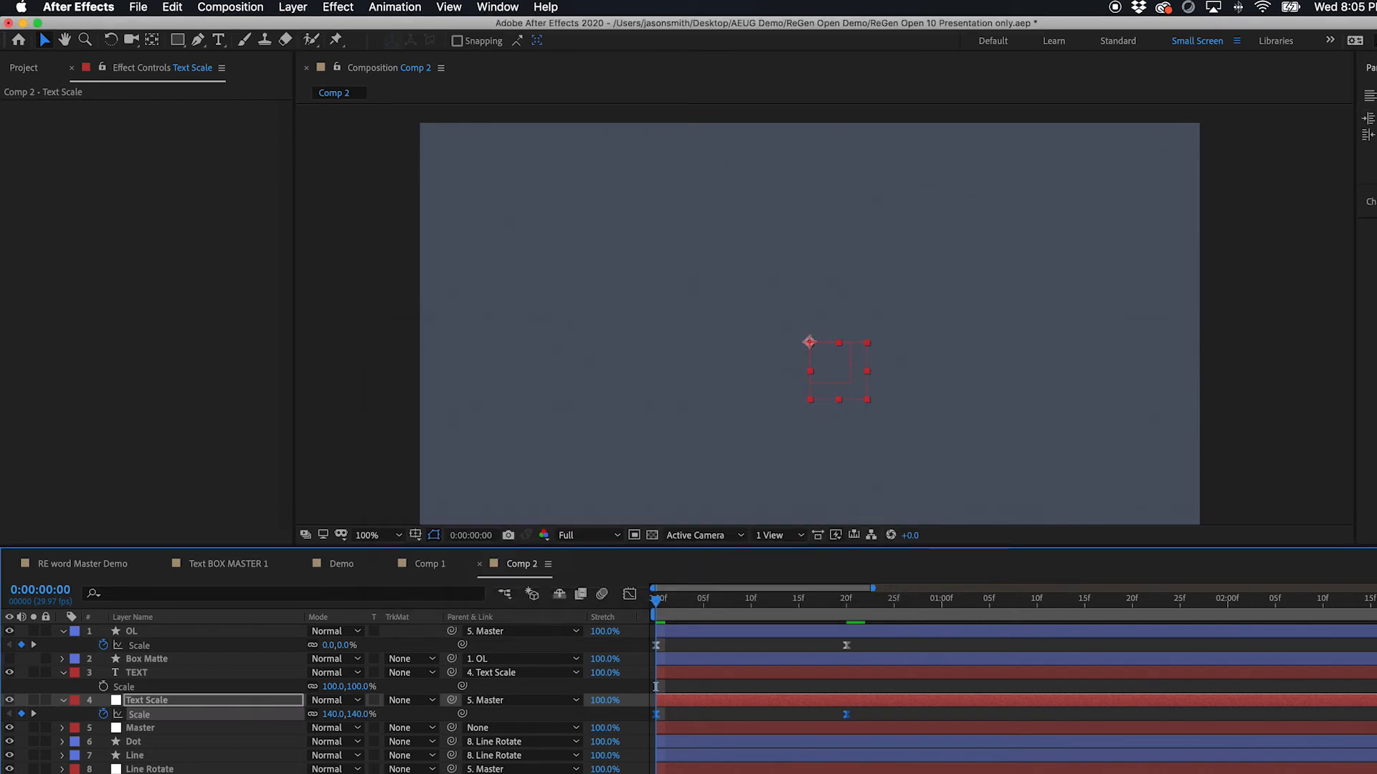
- Preview the eased text scaling from the first frame
left_click_drag(697, 598, 633, 601)
key("F2")
key("space")
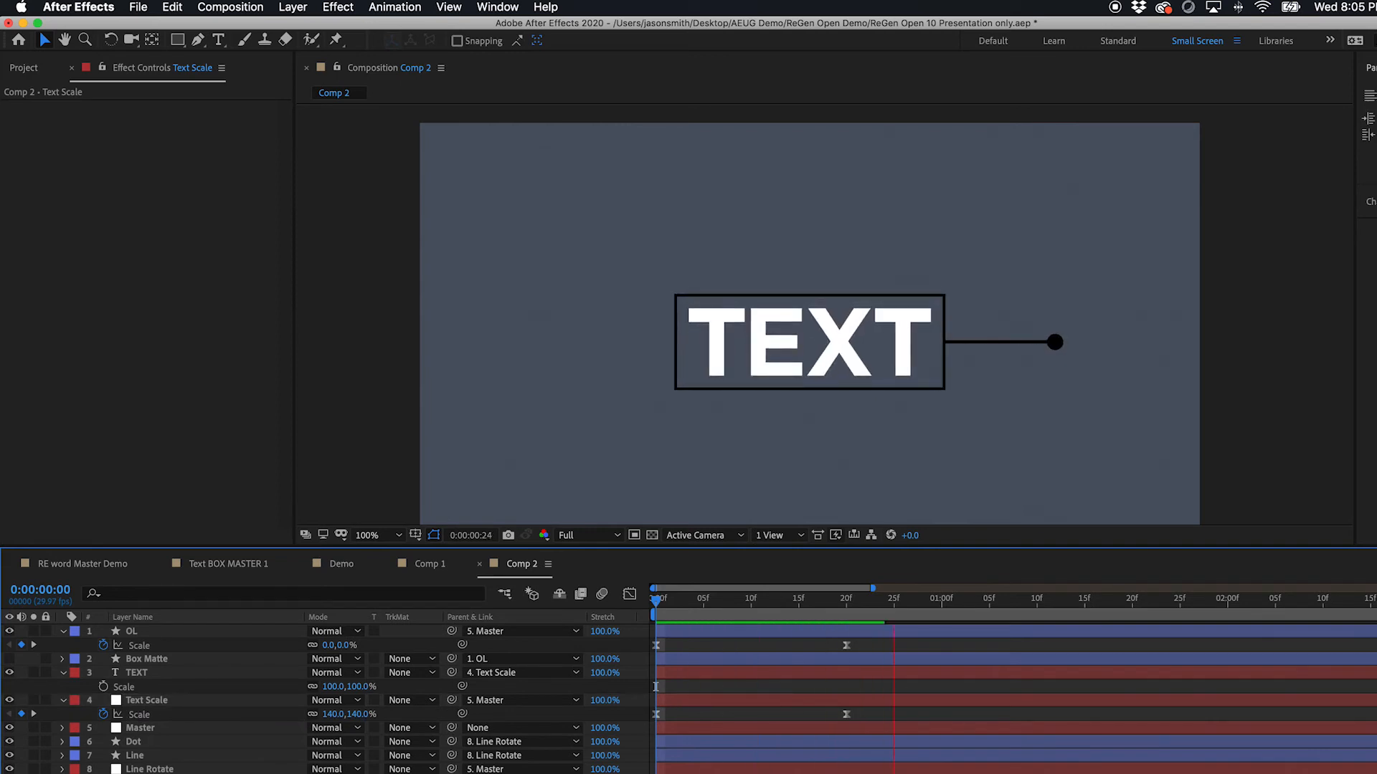
key("space")
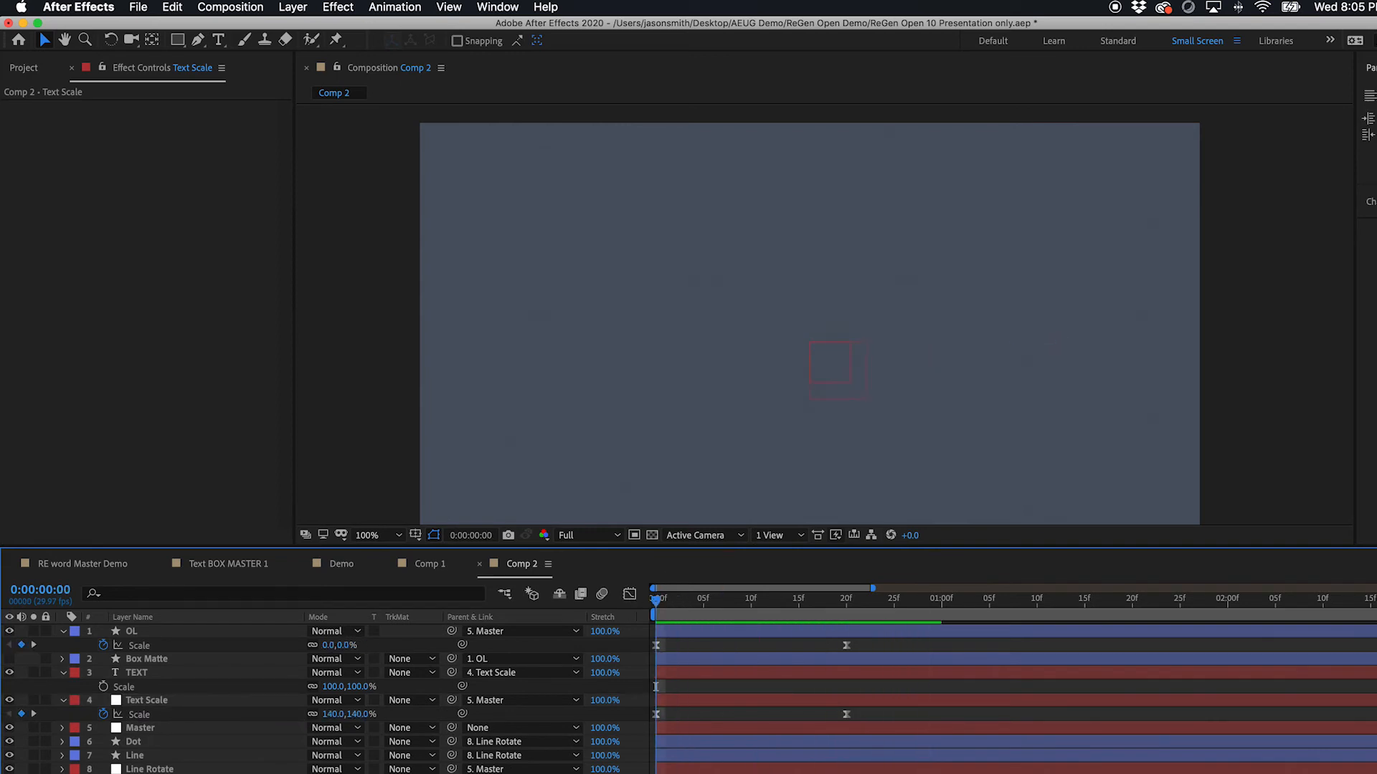
- Raise the Text Scale null's Scale at the first frame to 170% and replay the animation
left_click(144, 703)
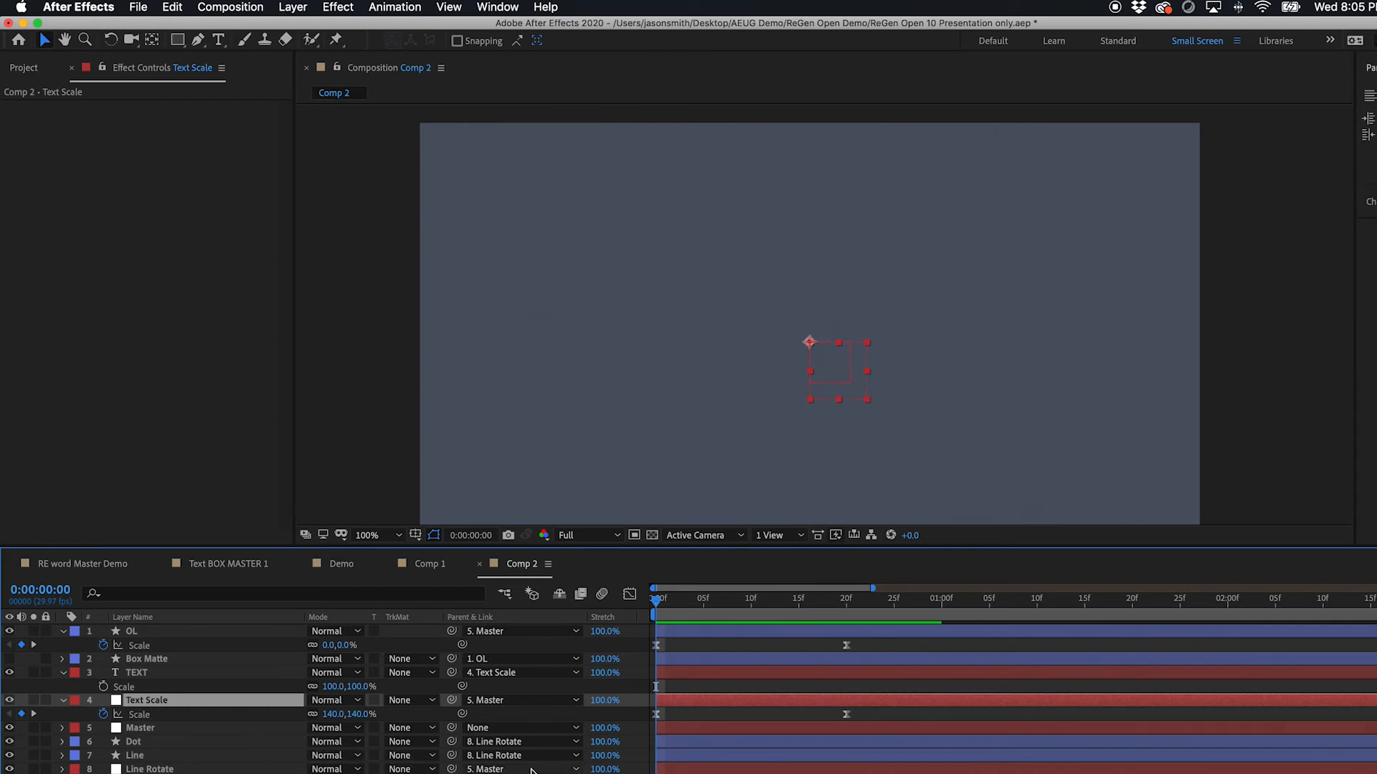
key("super+z")
key("super+shift+a")
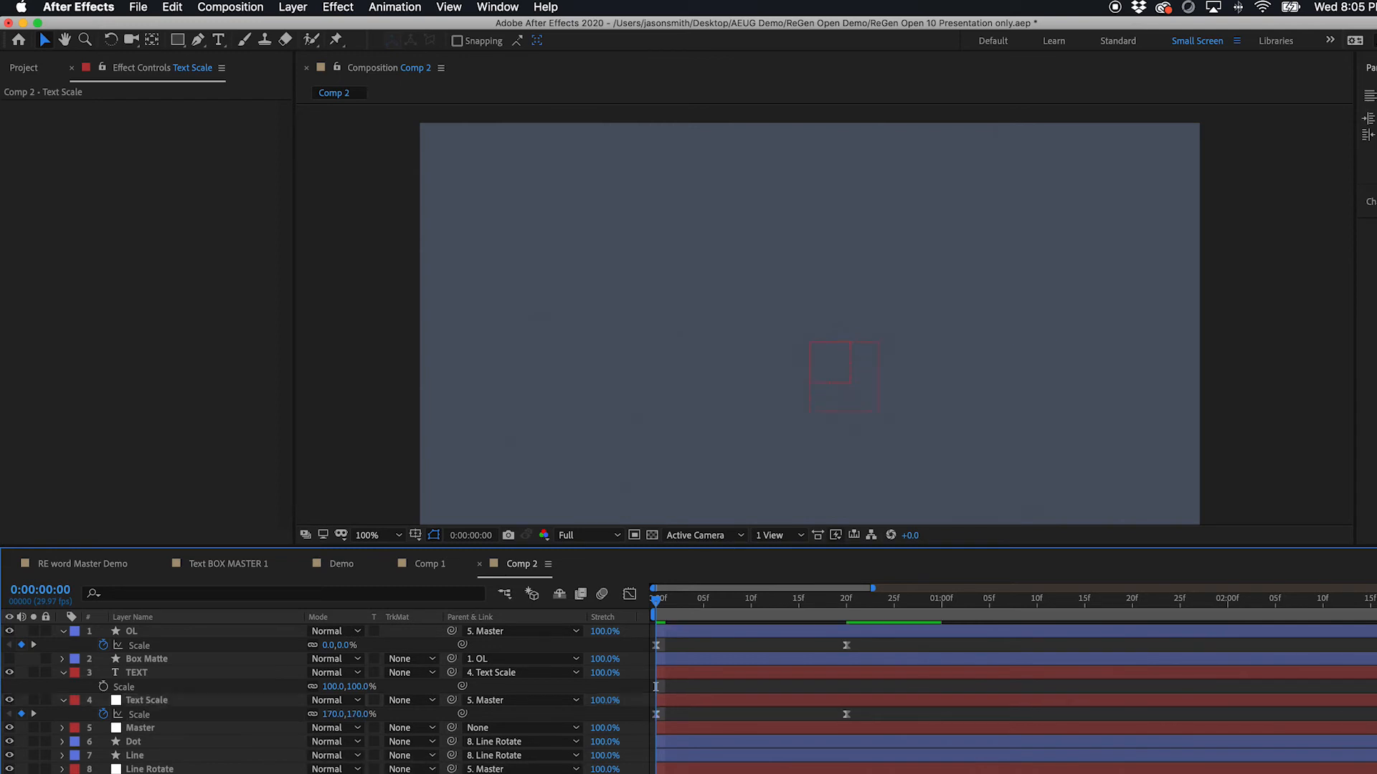
key("space")
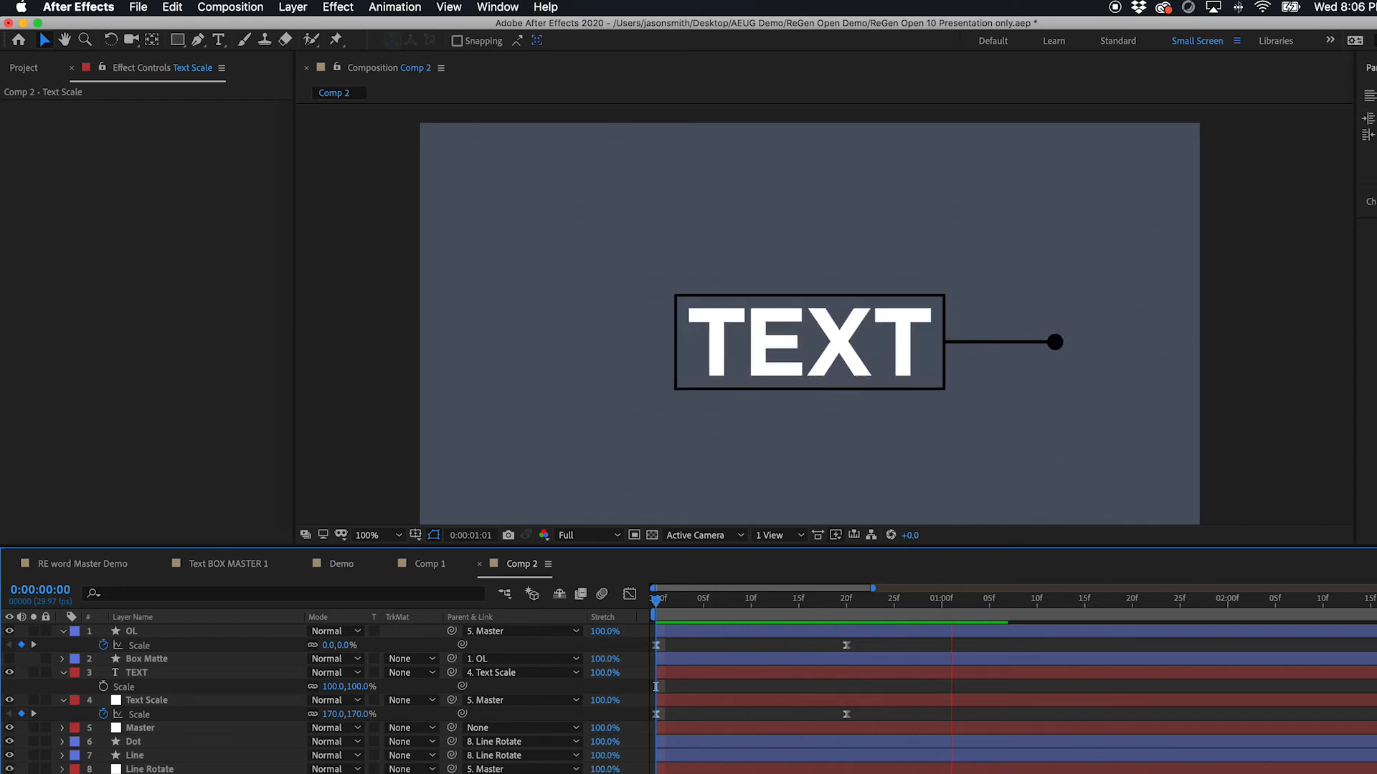
left_click(747, 621)
left_click(655, 602)
key("space")
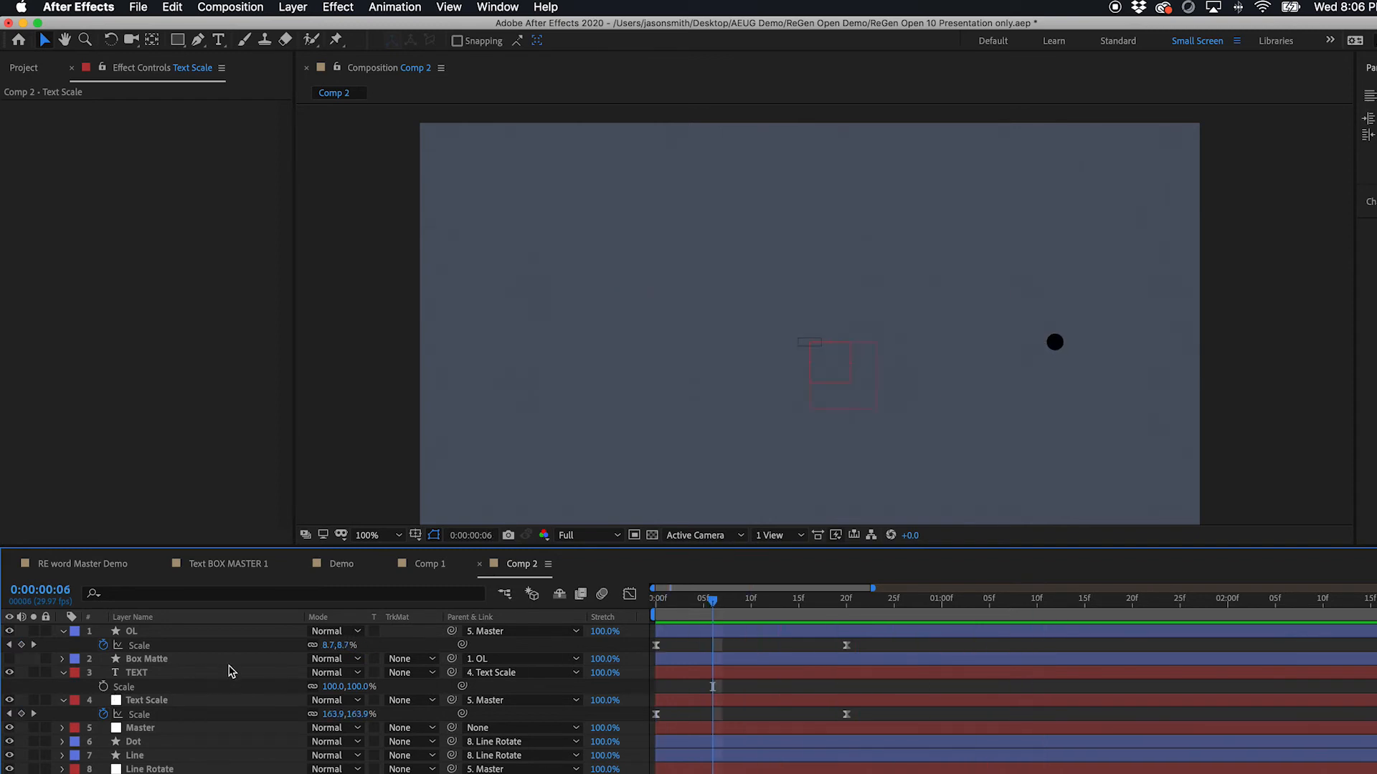
- Collapse the Scale properties of the Text Scale, TEXT and OL layers
left_click(63, 701)
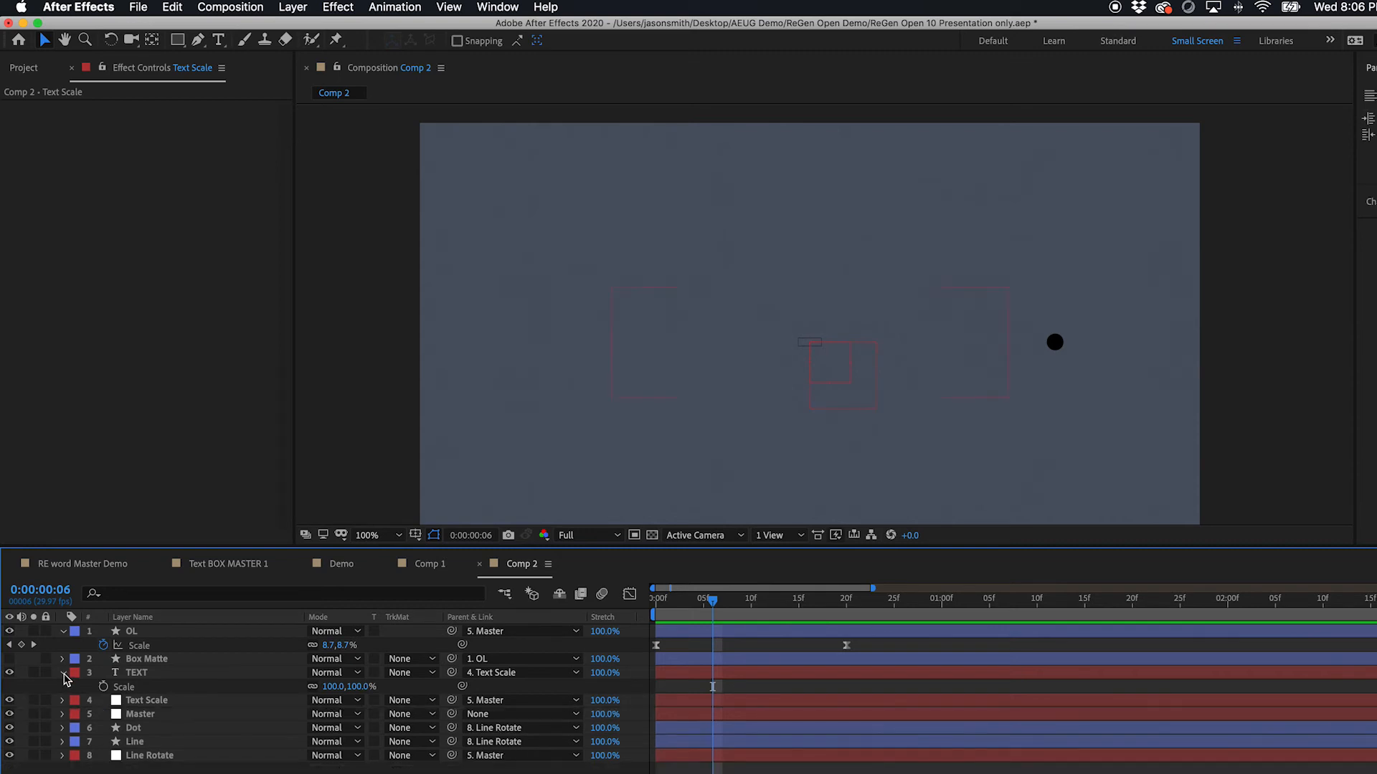
left_click(63, 673)
left_click(63, 631)
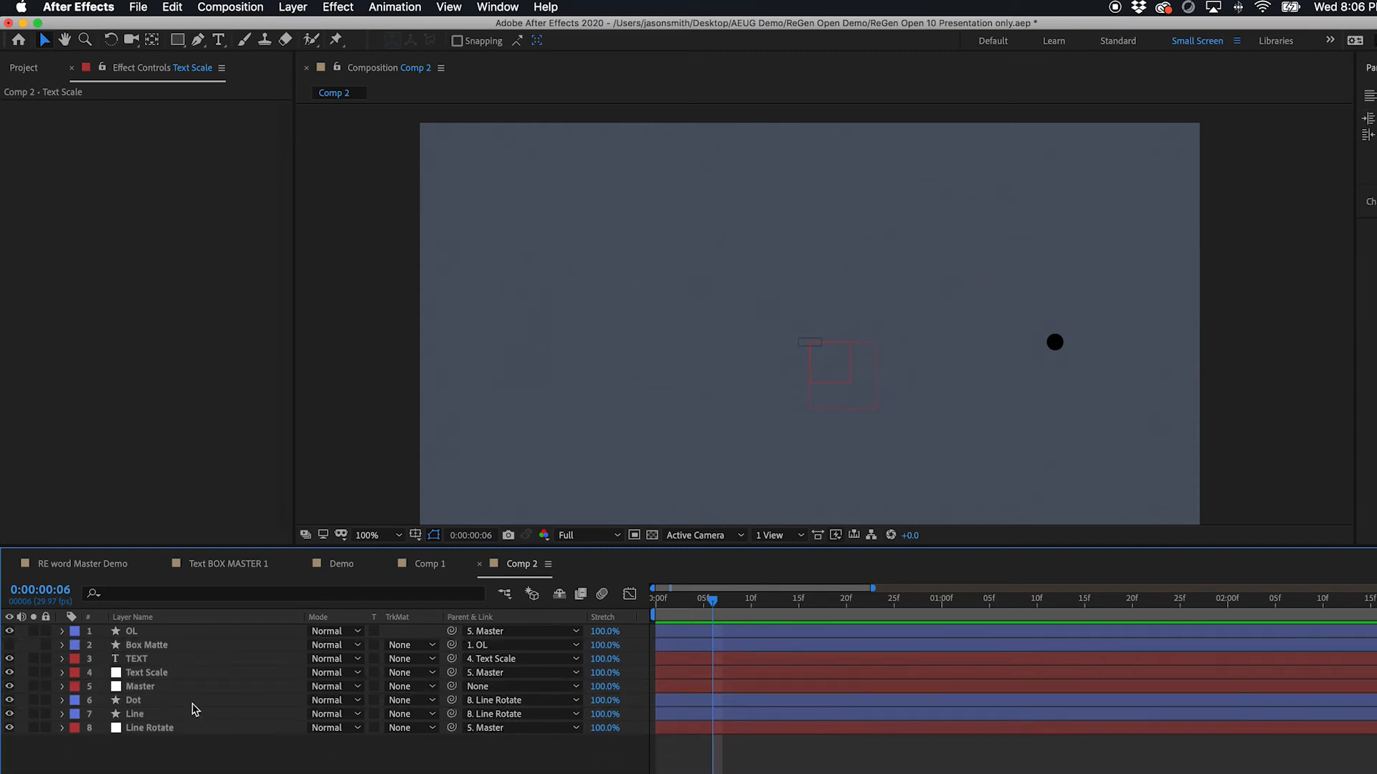
- Shift the OL, Box Matte, TEXT and Text Scale layers together in time to start at about frame 26
left_click_drag(703, 604, 798, 604)
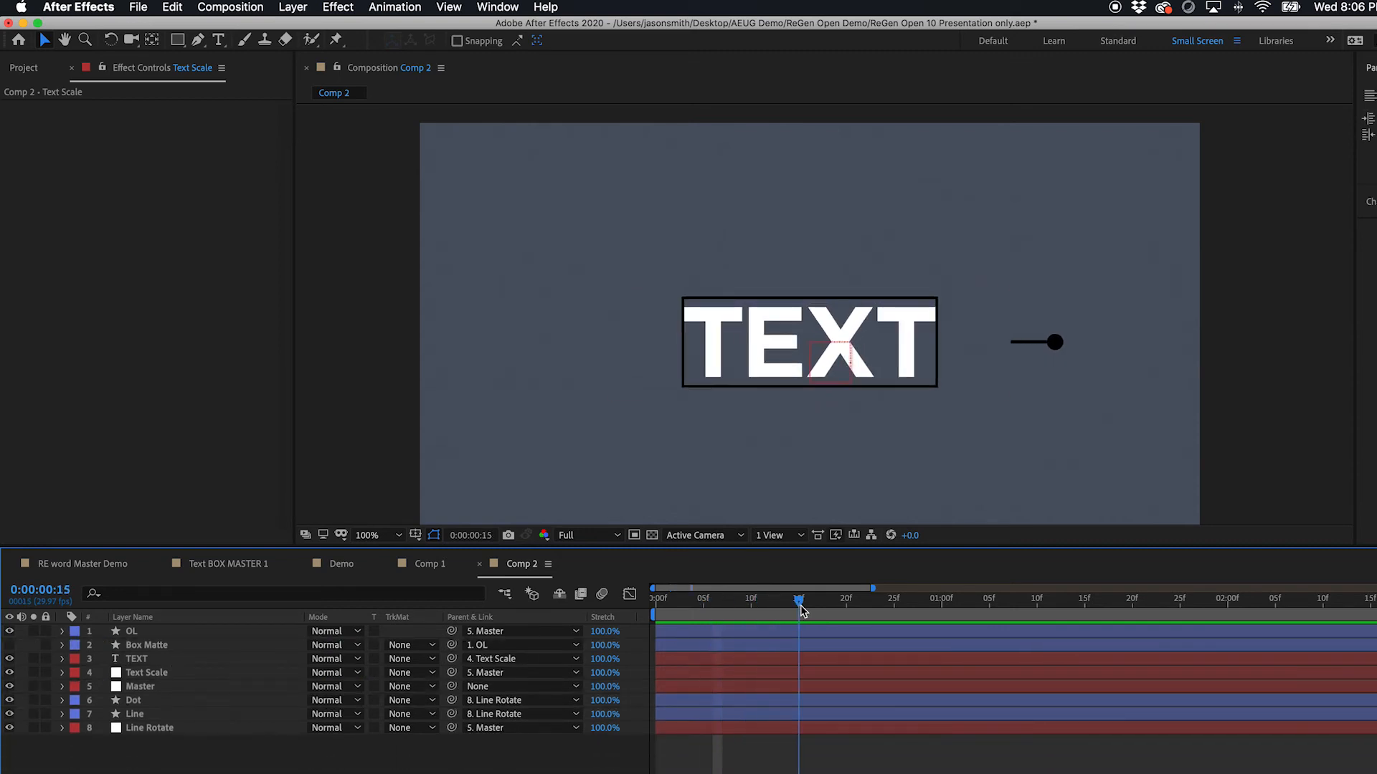
left_click(144, 674)
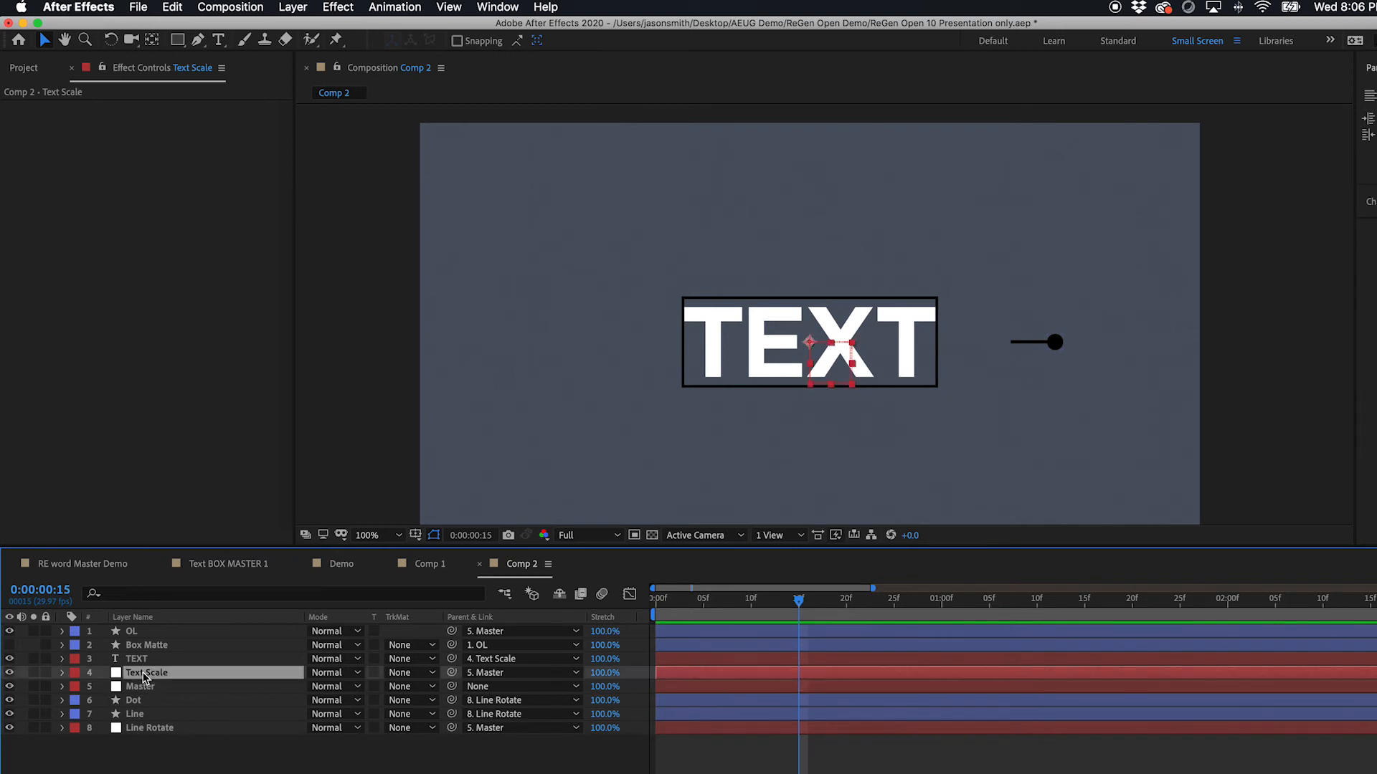
left_click(140, 658, "shift")
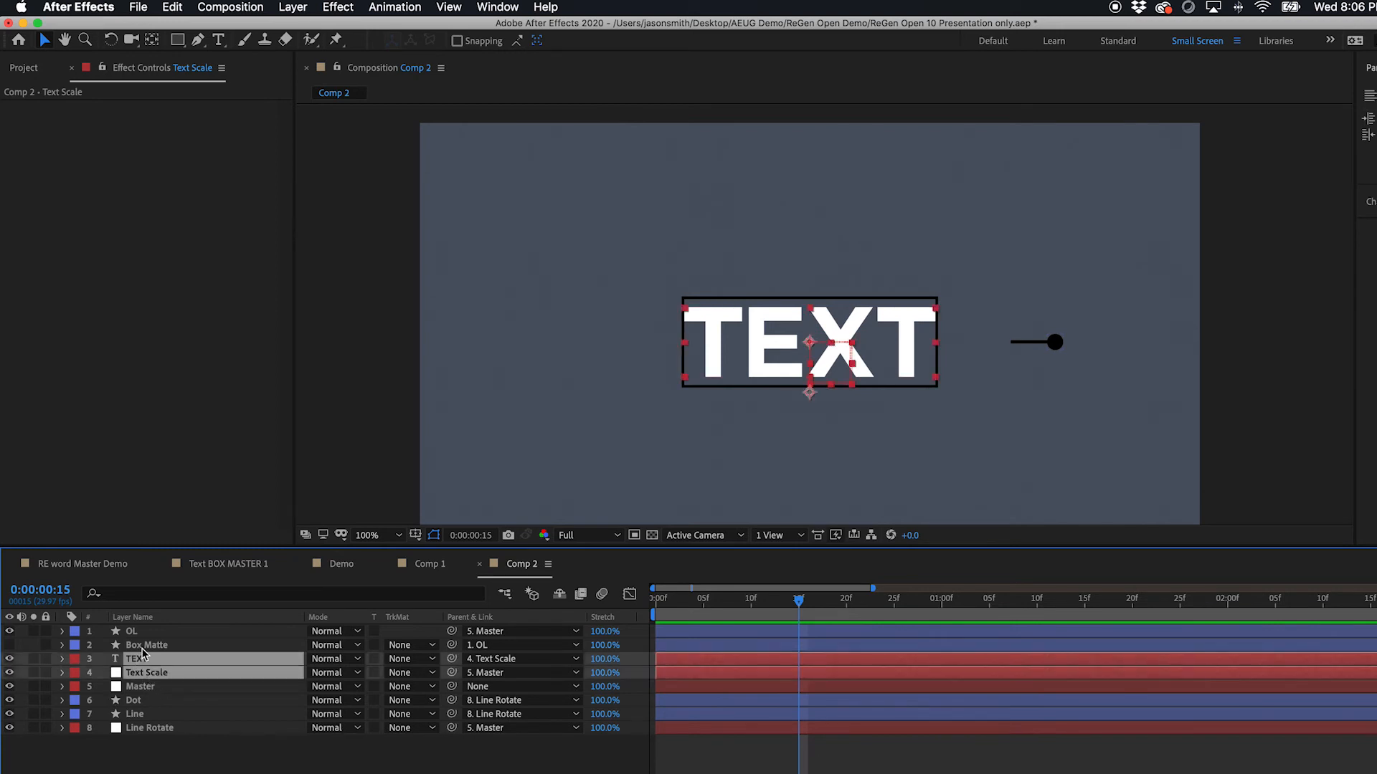
left_click(144, 644, "shift")
left_click(133, 631, "shift")
left_click_drag(687, 637, 932, 656)
- Hide the layer controls and preview the delayed box animation starting from frame 16
left_click_drag(833, 604, 943, 614)
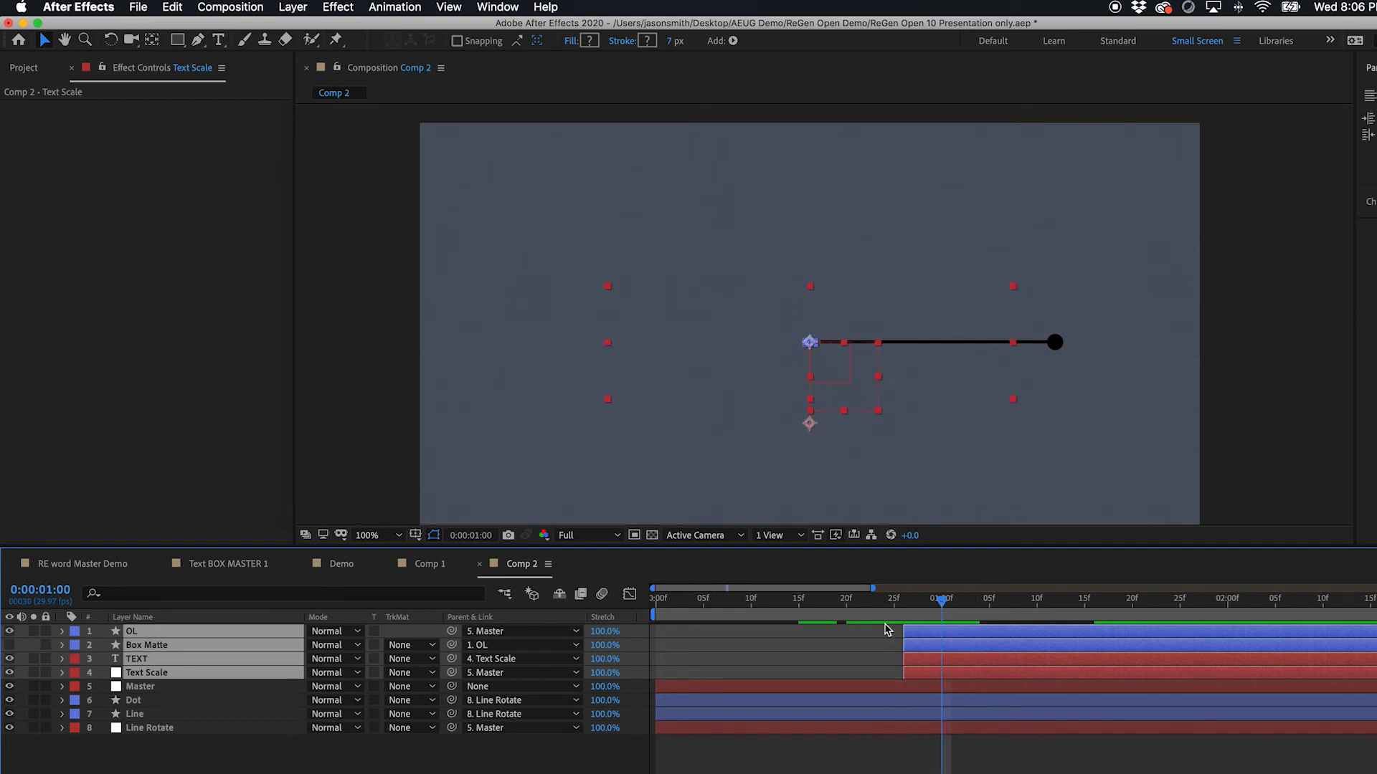
key("super+shift+h")
left_click_drag(921, 614, 807, 607)
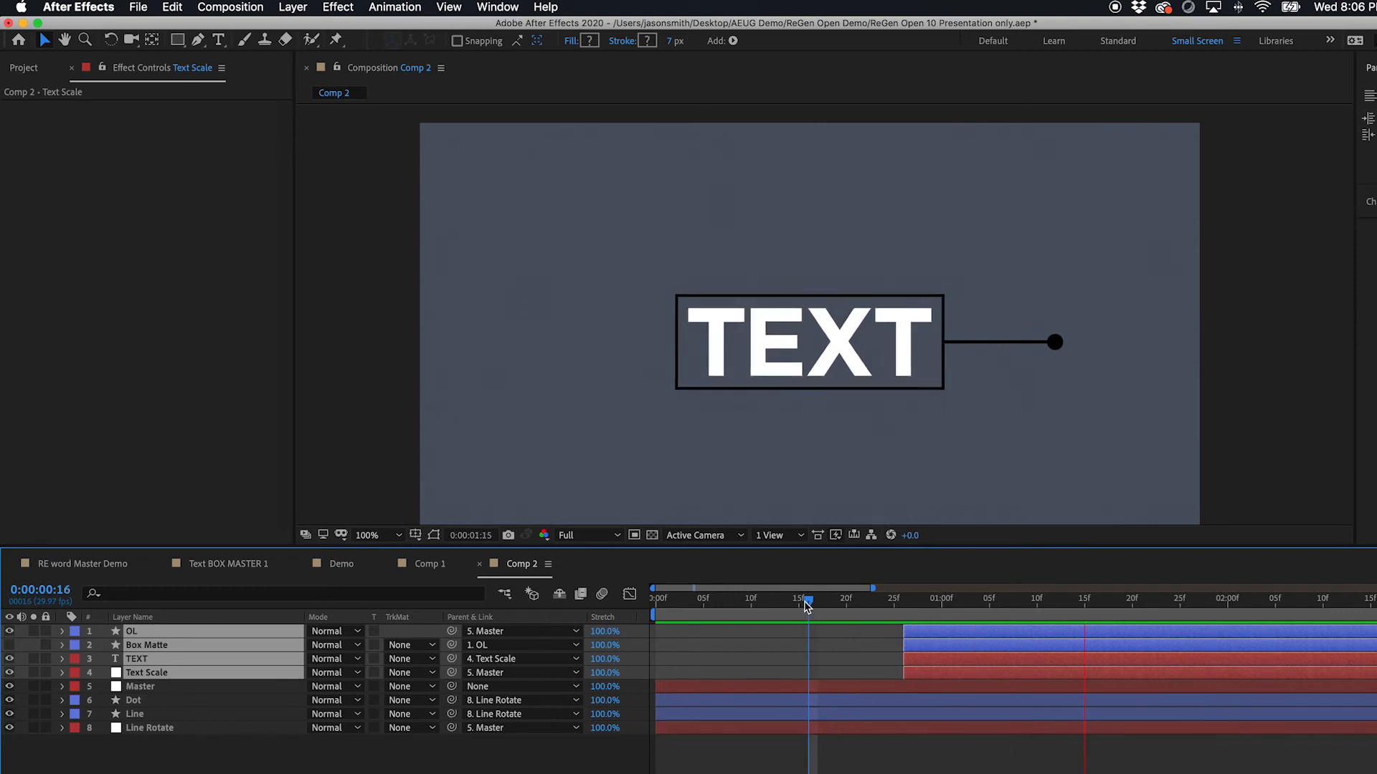
key("space")
- Move the four selected layers one frame earlier to start at frame 25, and preview from frame 16
left_click_drag(924, 637, 915, 636)
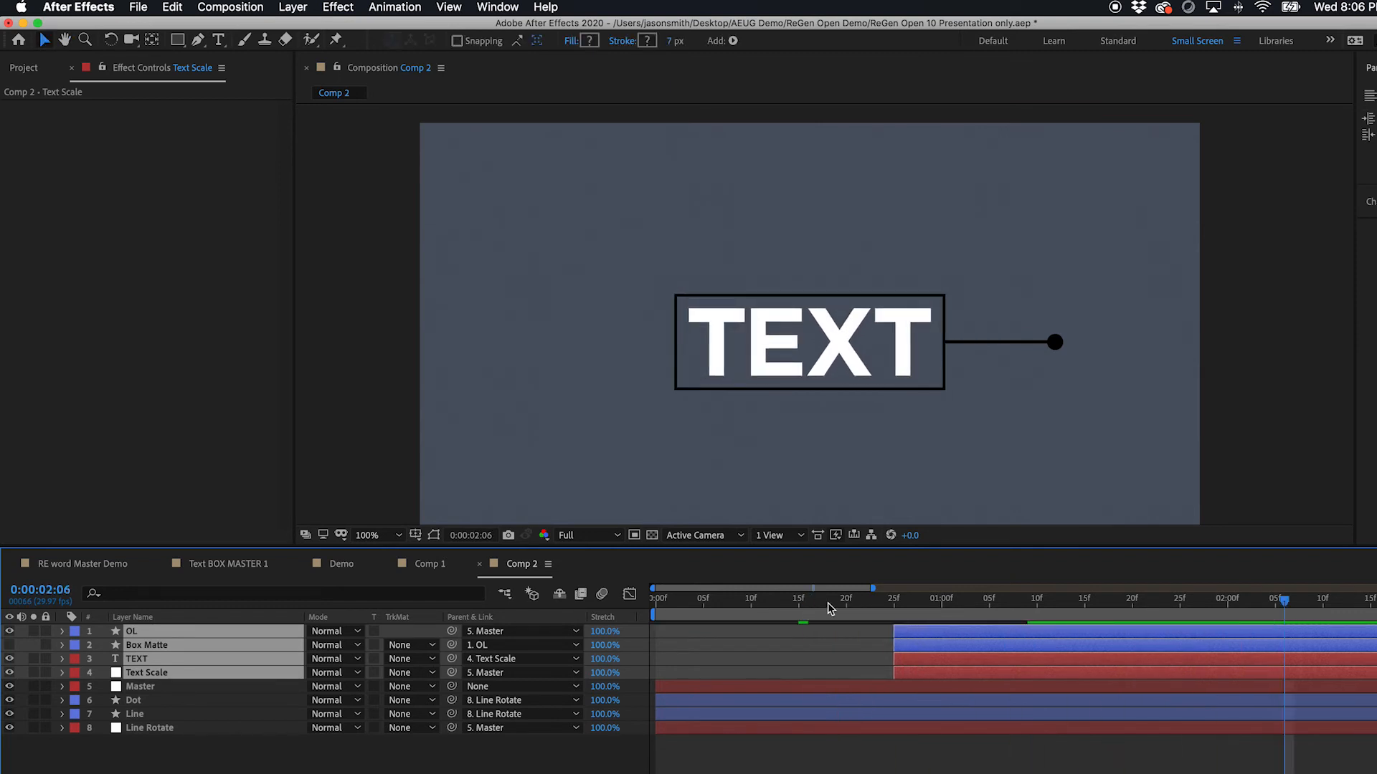
left_click_drag(829, 606, 808, 607)
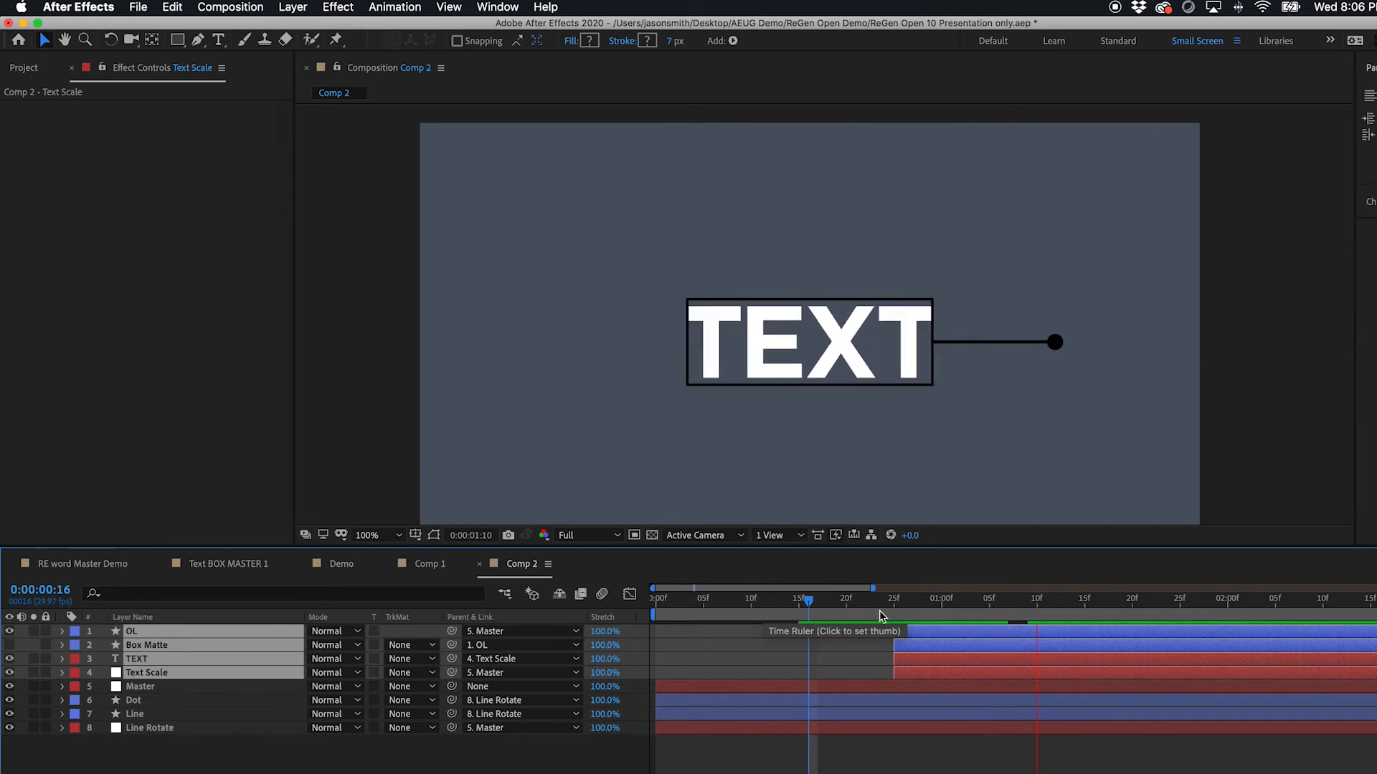
key("space")
- Extend the OL and Text Scale ending Scale keyframes to about 1:23, and shift the four layers to start at frame 23
key("u")
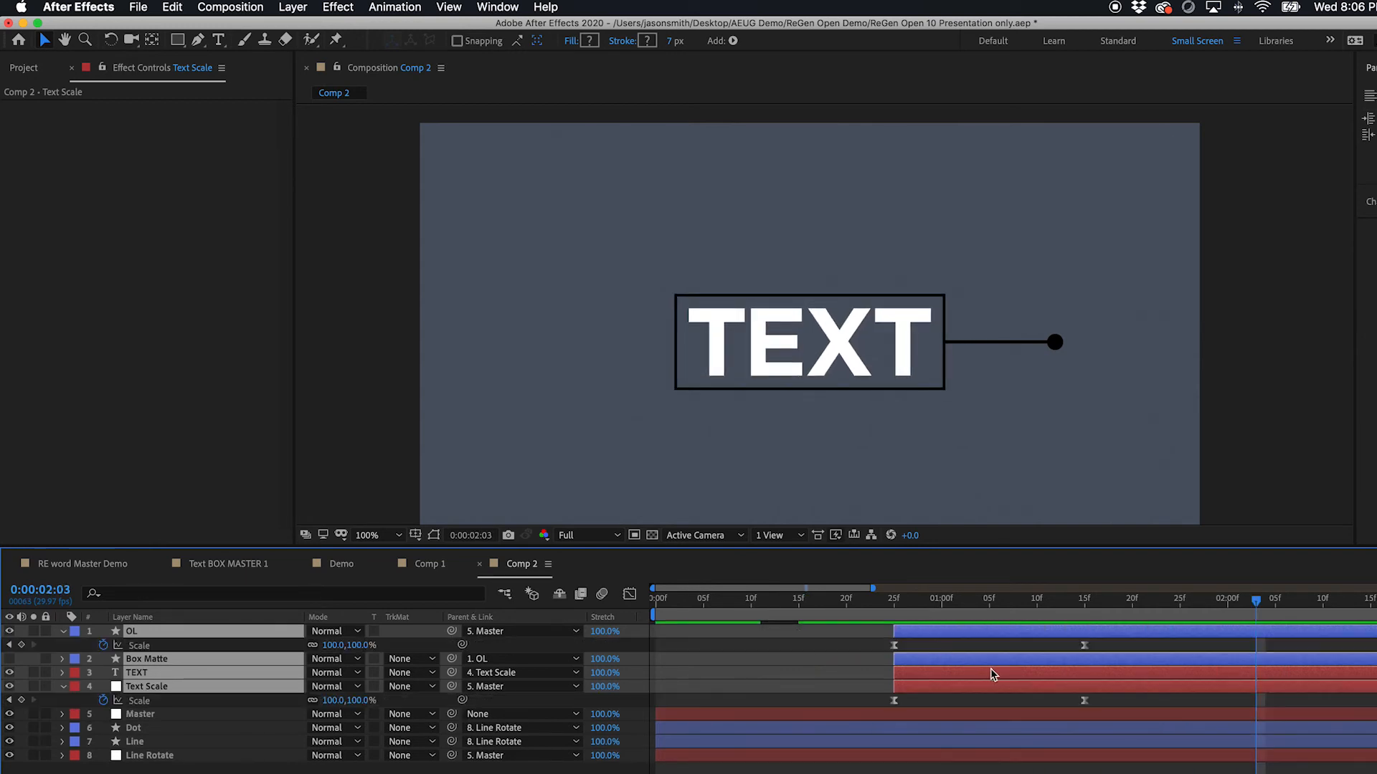
left_click_drag(1054, 649, 1161, 645)
left_click(1070, 635)
left_click(1073, 689, "shift")
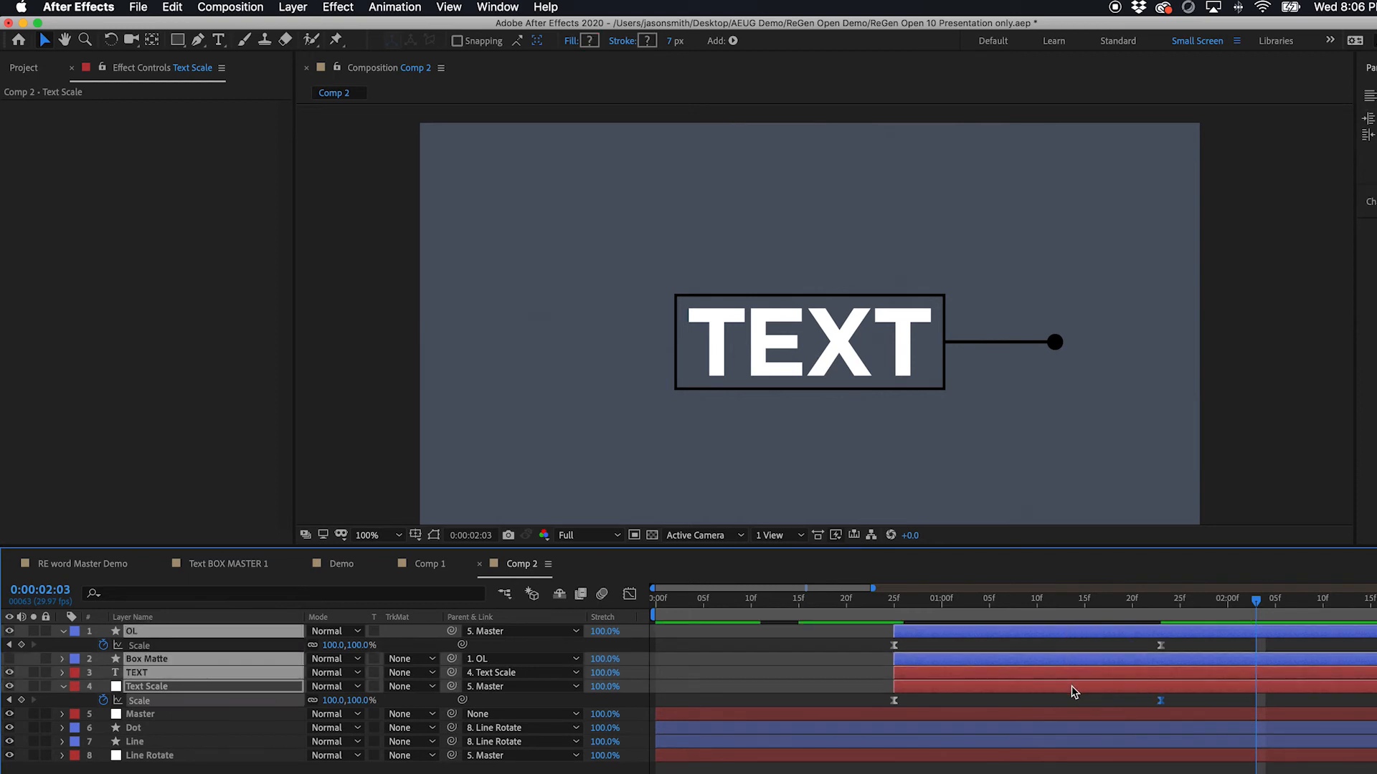
left_click_drag(1066, 636, 1048, 636)
- Preview the retimed callout from frame 19 and from the first frame, and examine how the line leads into the box
left_click(851, 609)
key("space")
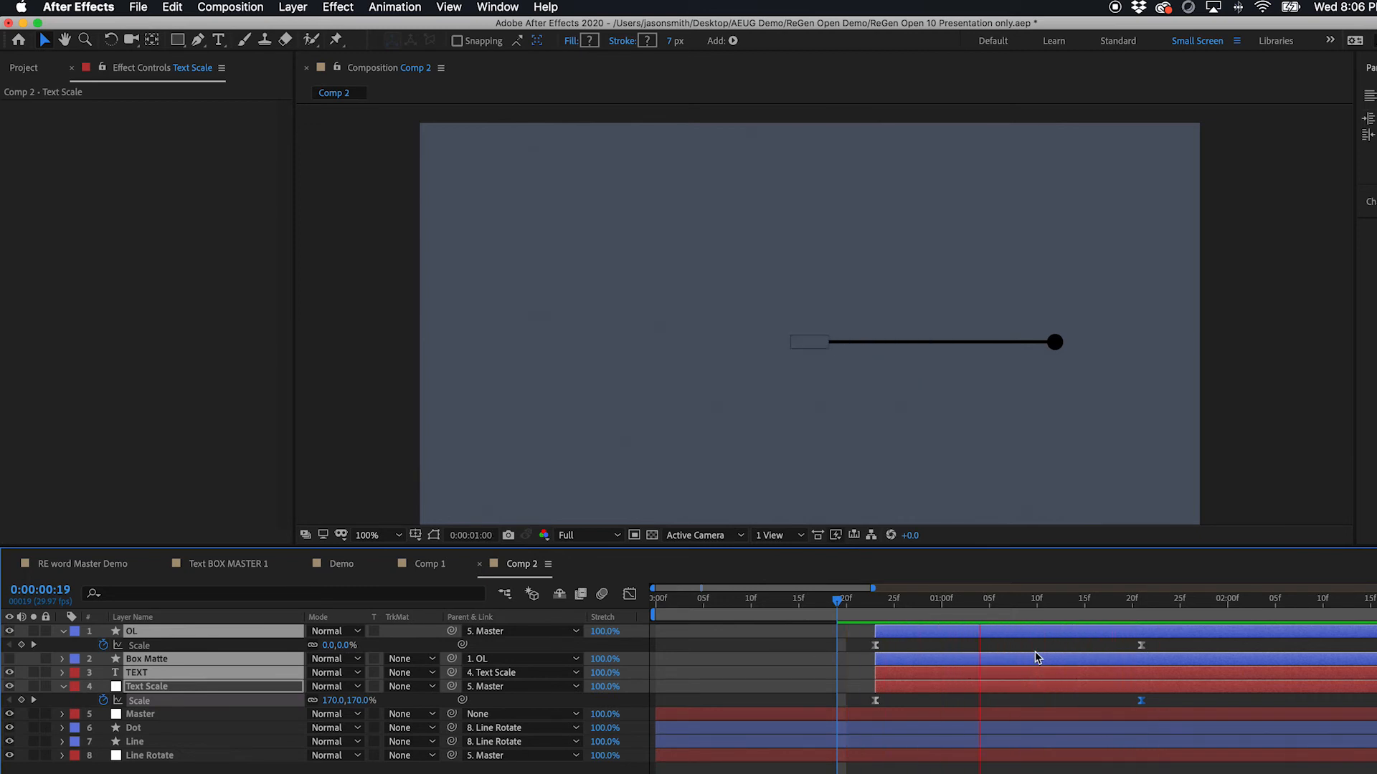
key("space")
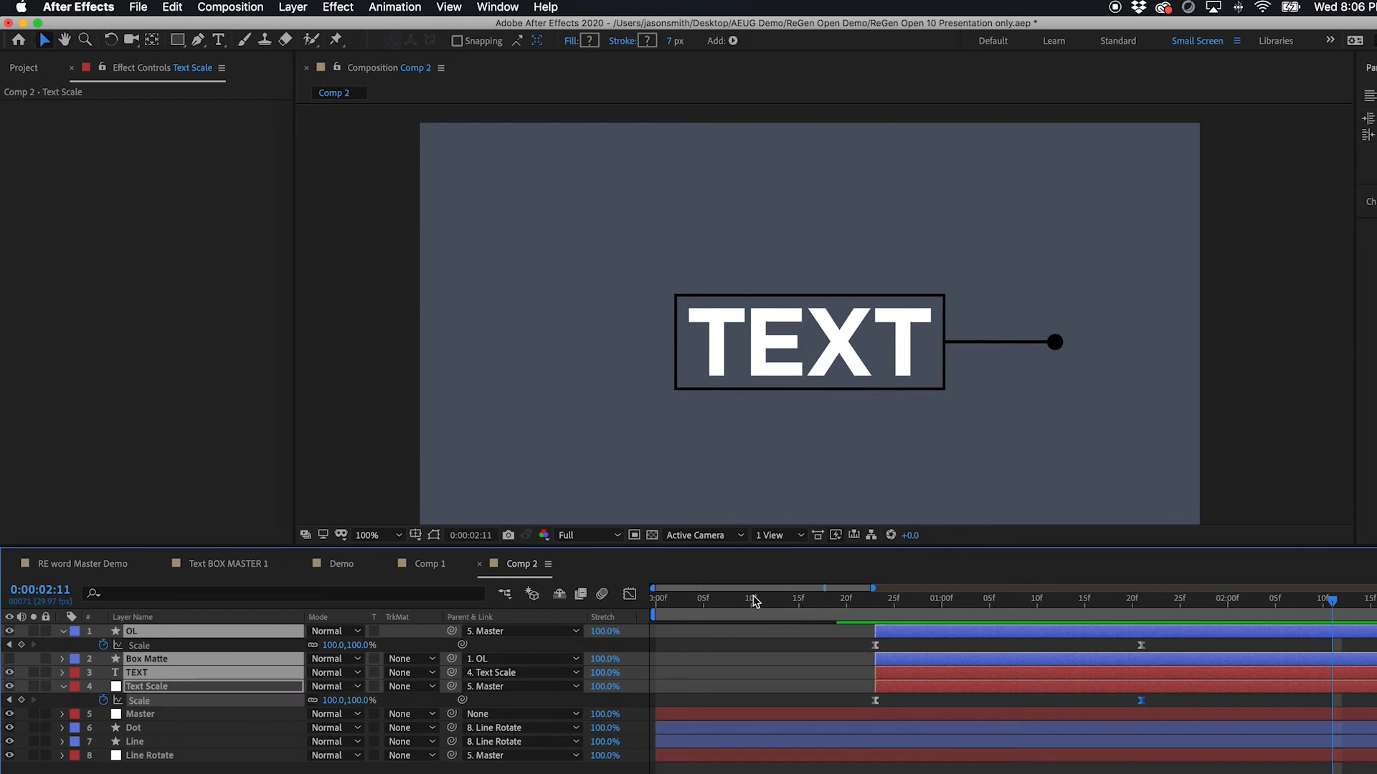
key("space")
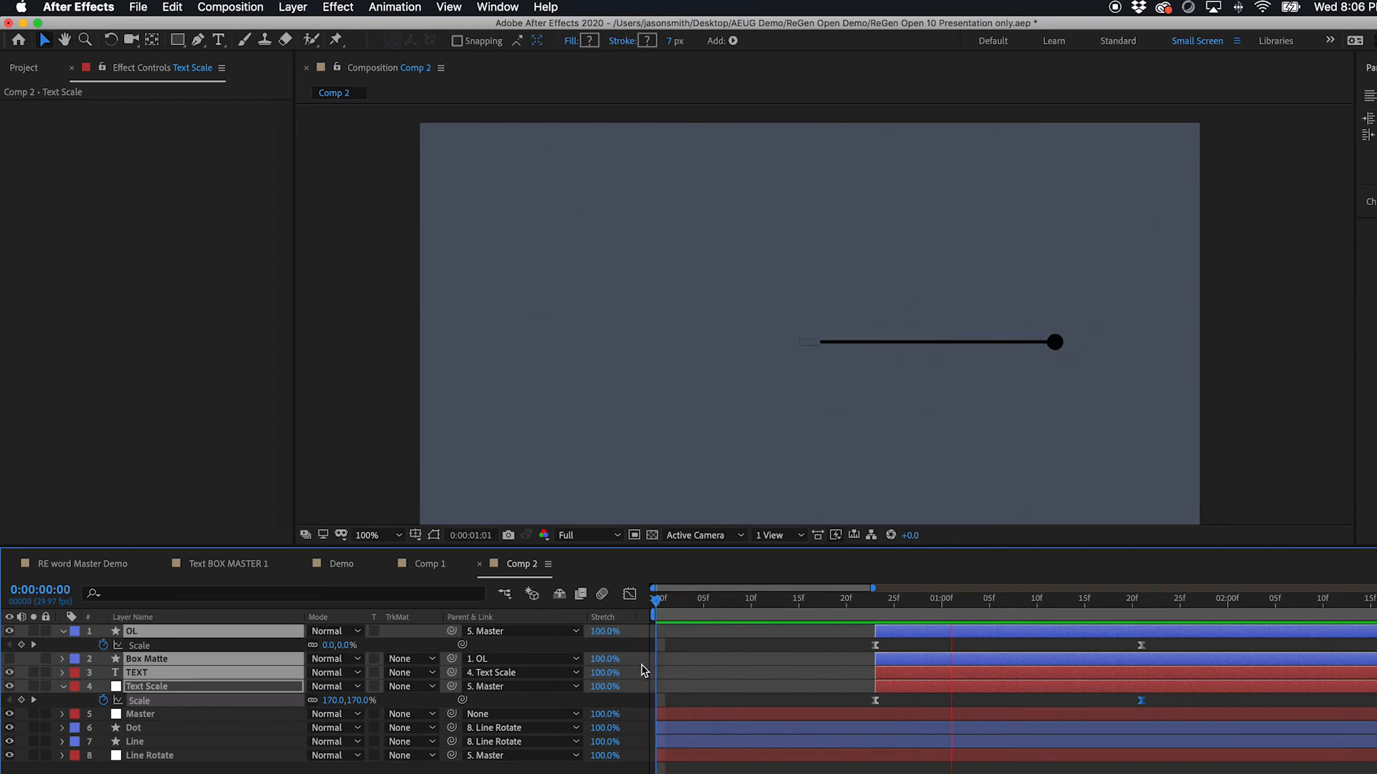
key("space")
left_click(715, 602)
left_click(817, 601)
left_click(916, 602)
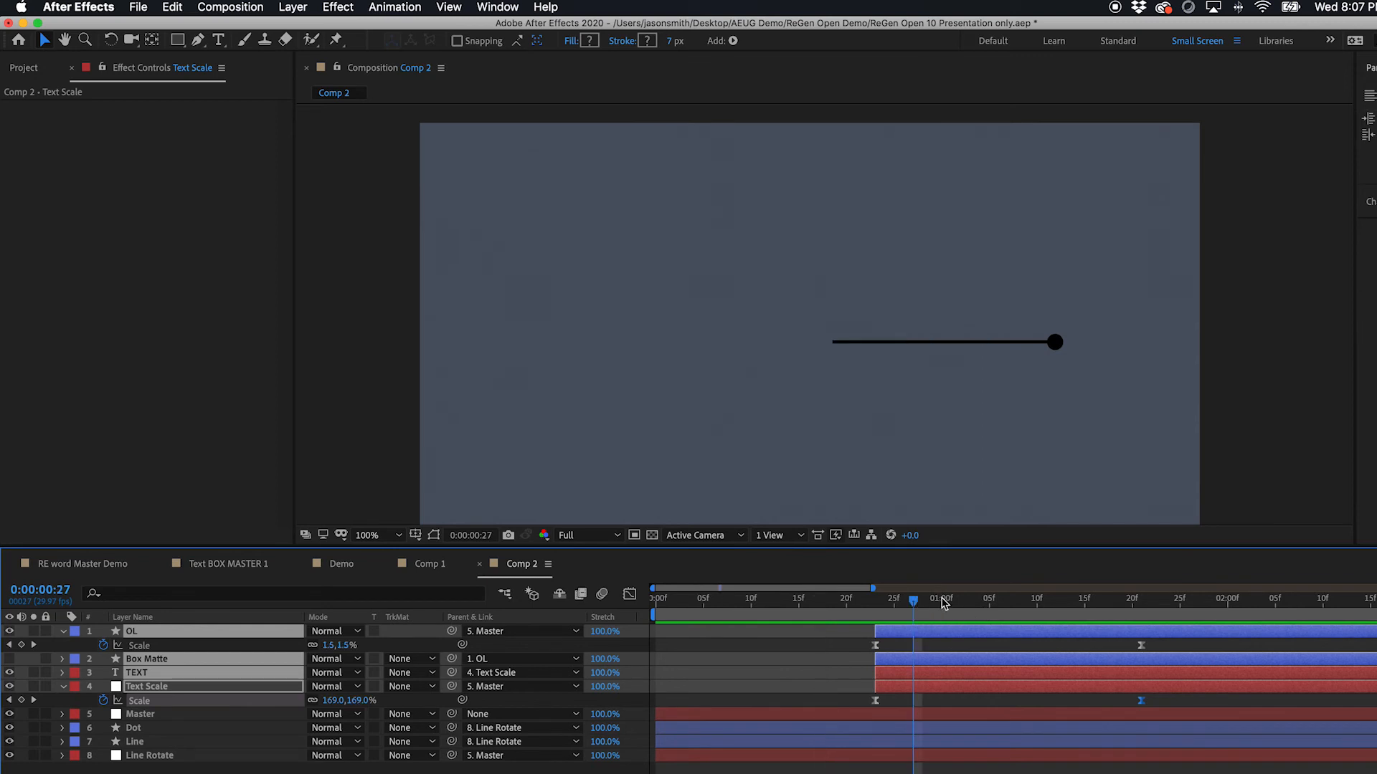
- Move to 0:00:01:10, collapse the OL and Text Scale layers, and show the Master null's slider controls
left_click(1037, 601)
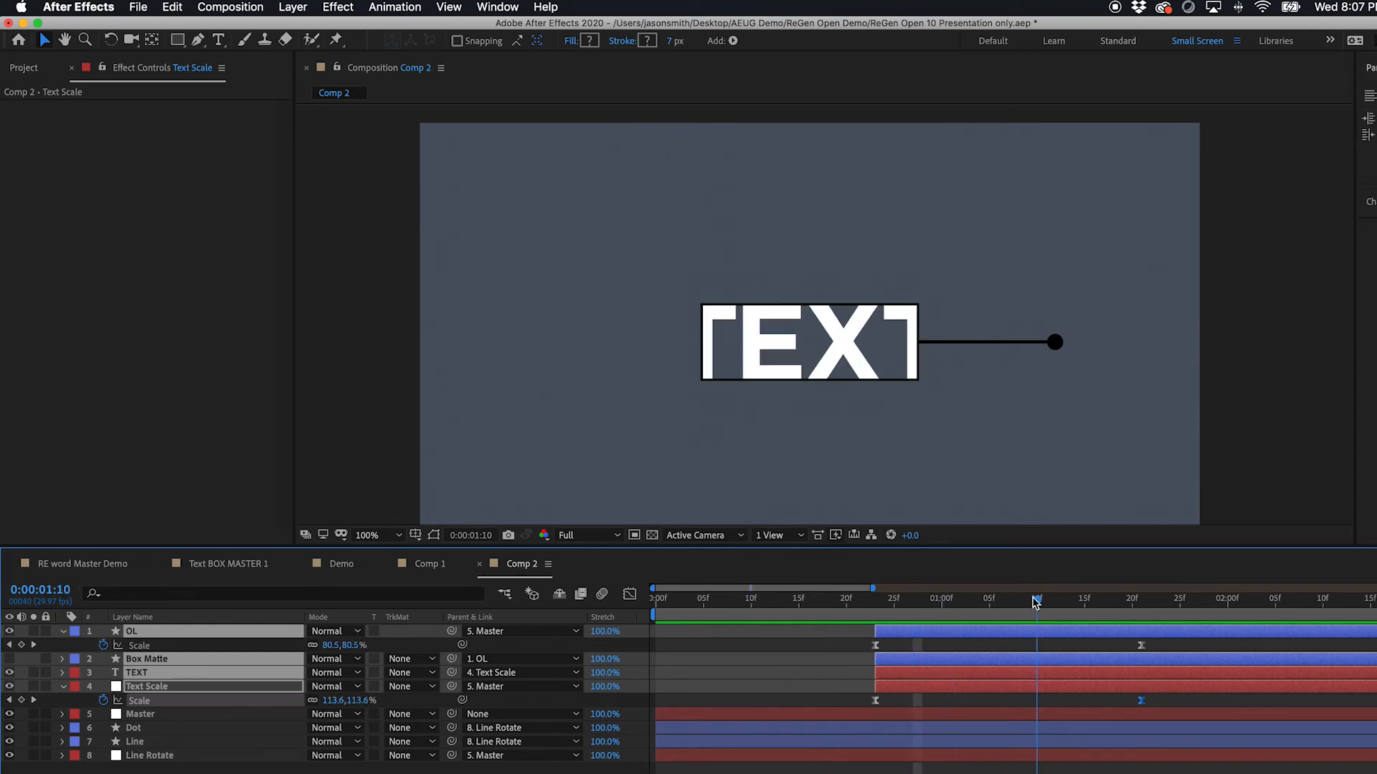
left_click(64, 687)
left_click(62, 632)
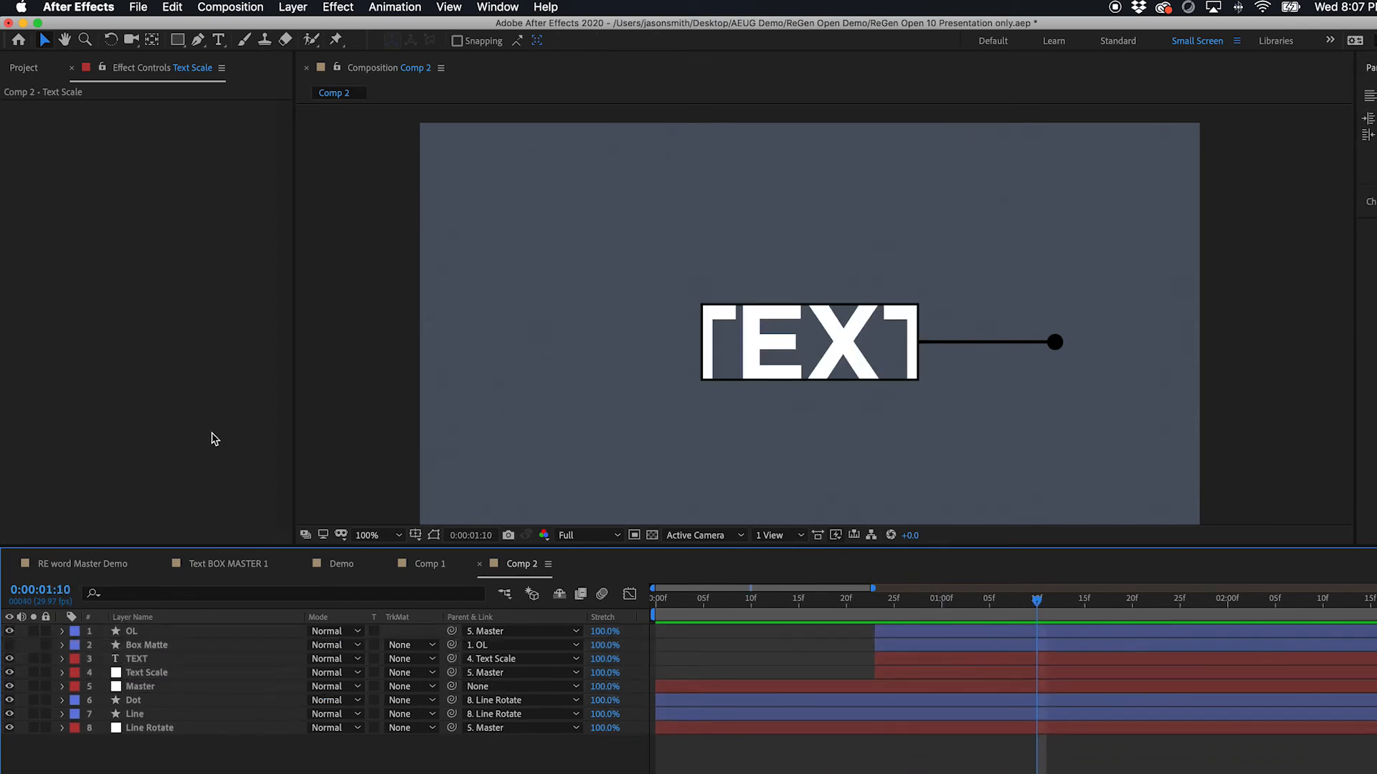
left_click(147, 688)
left_click(129, 307)
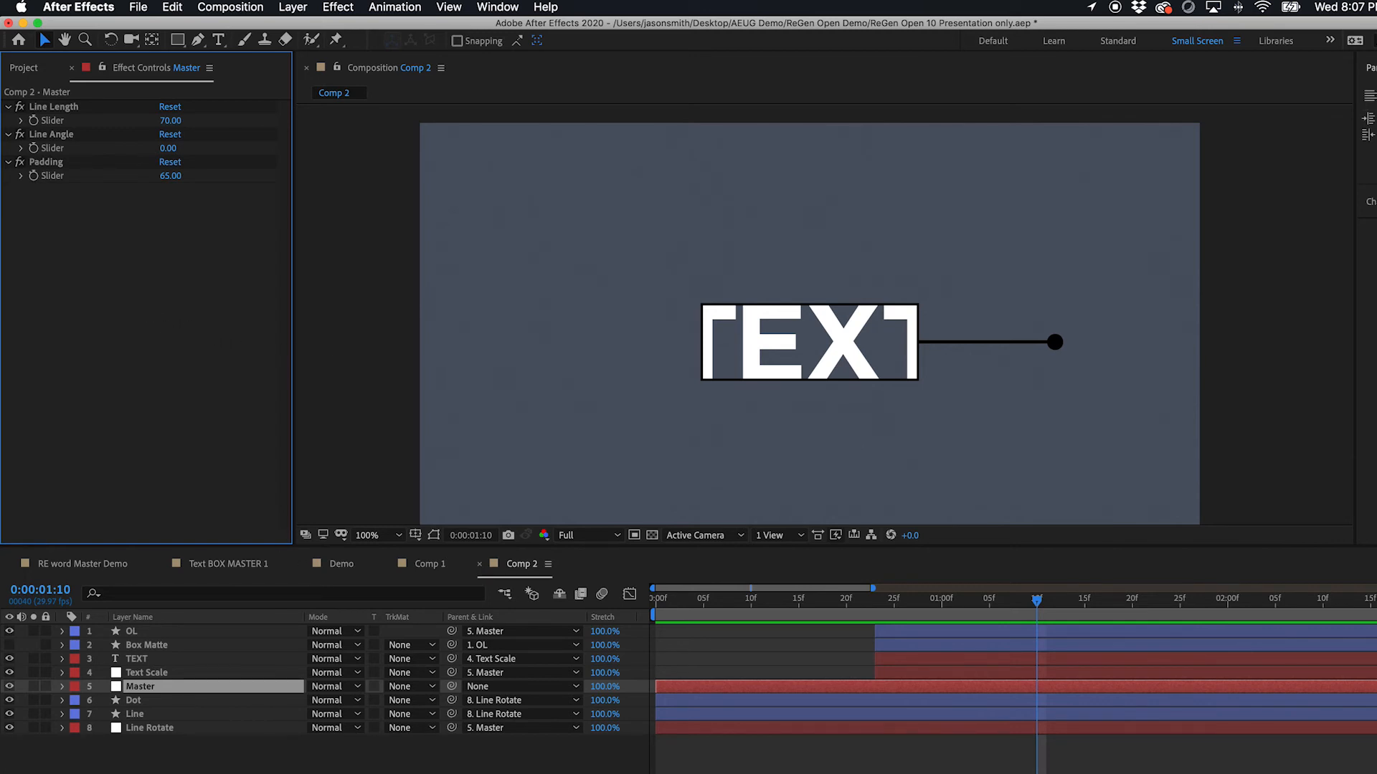
- Open Essential Graphics and set Comp 2 as the master composition
left_click(394, 7)
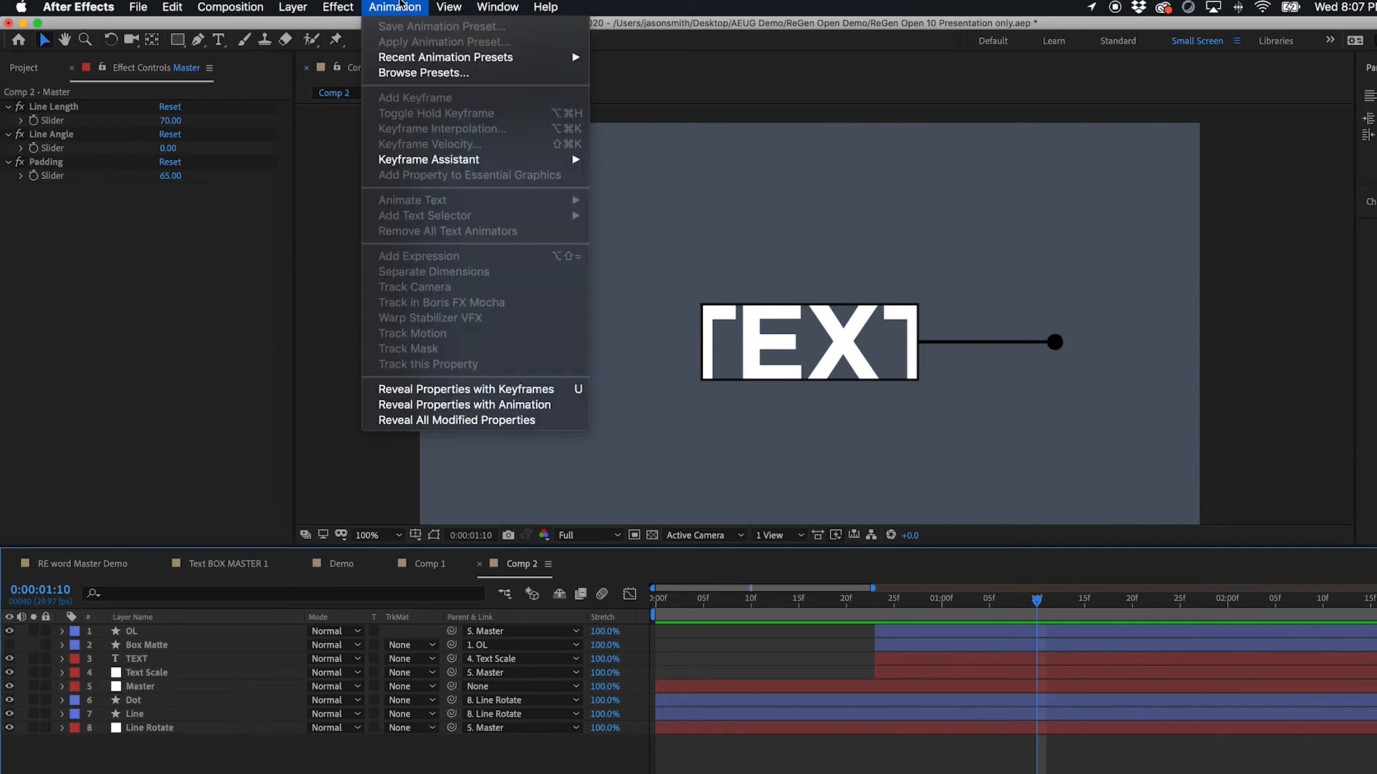
mouse_move(495, 4)
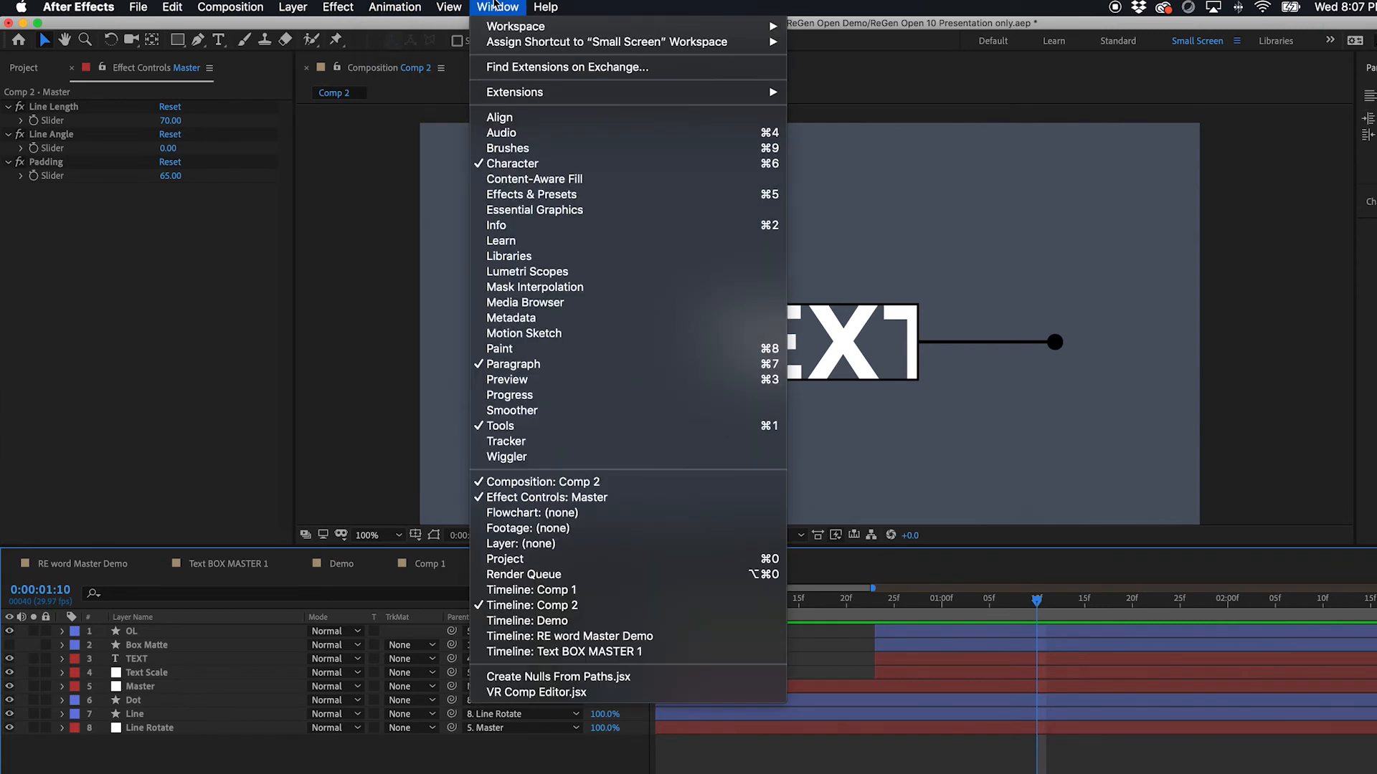
left_click(533, 215)
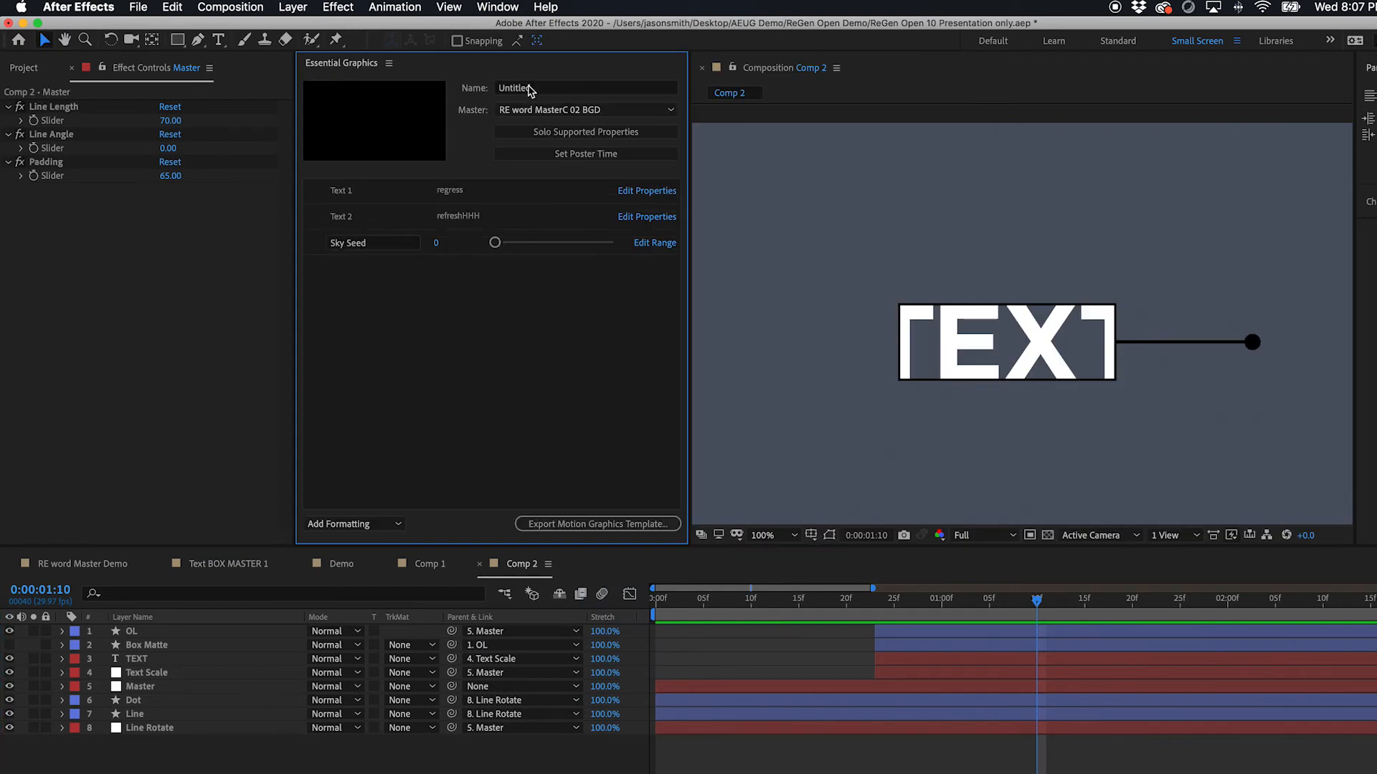
left_click(529, 112)
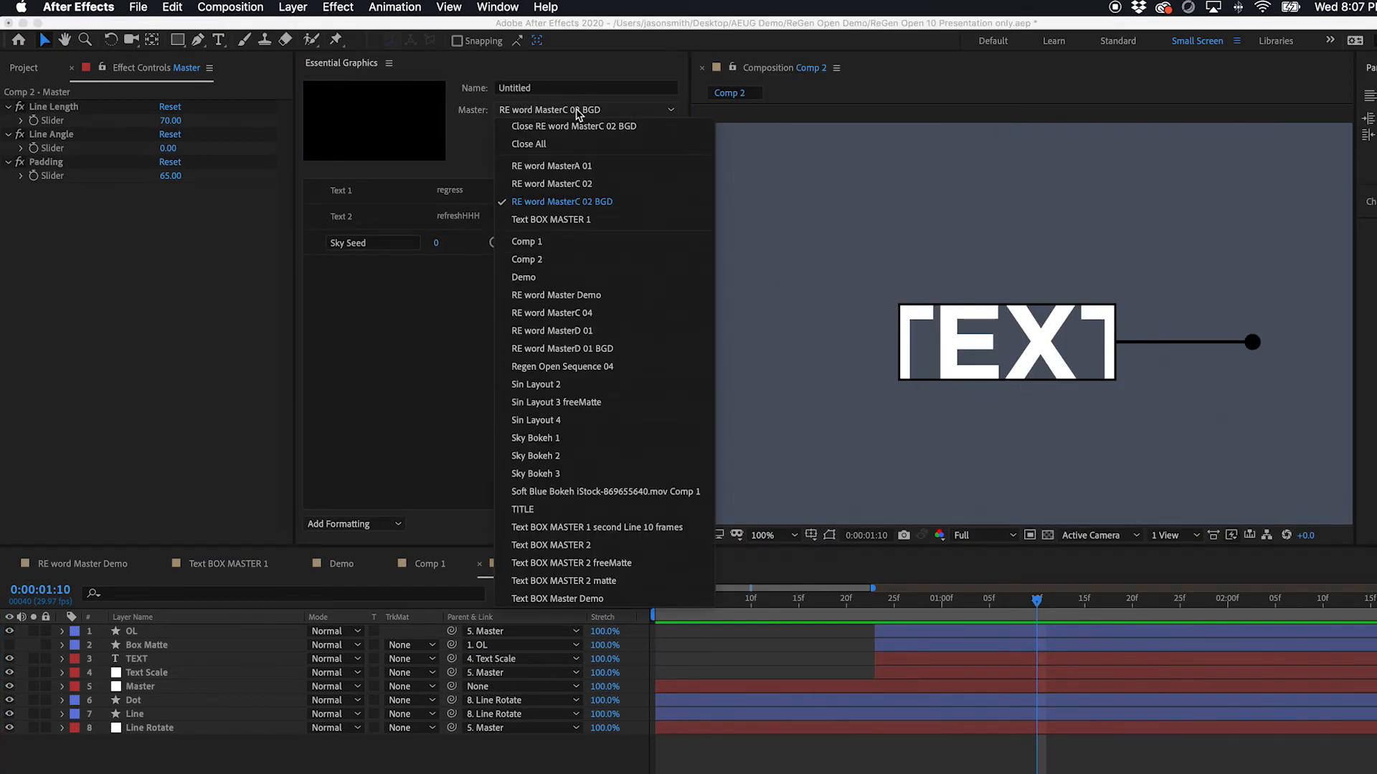
left_click(401, 326)
left_click(378, 767)
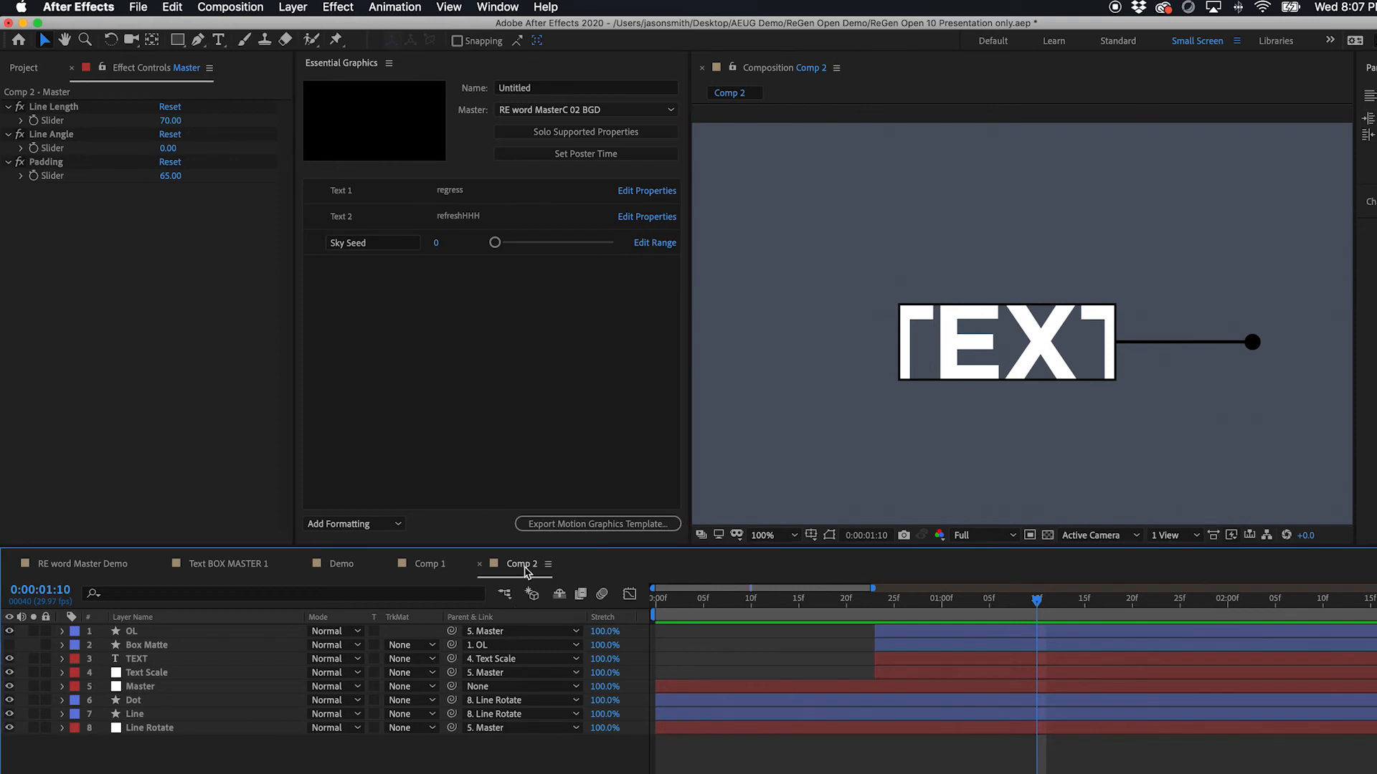
left_click(540, 110)
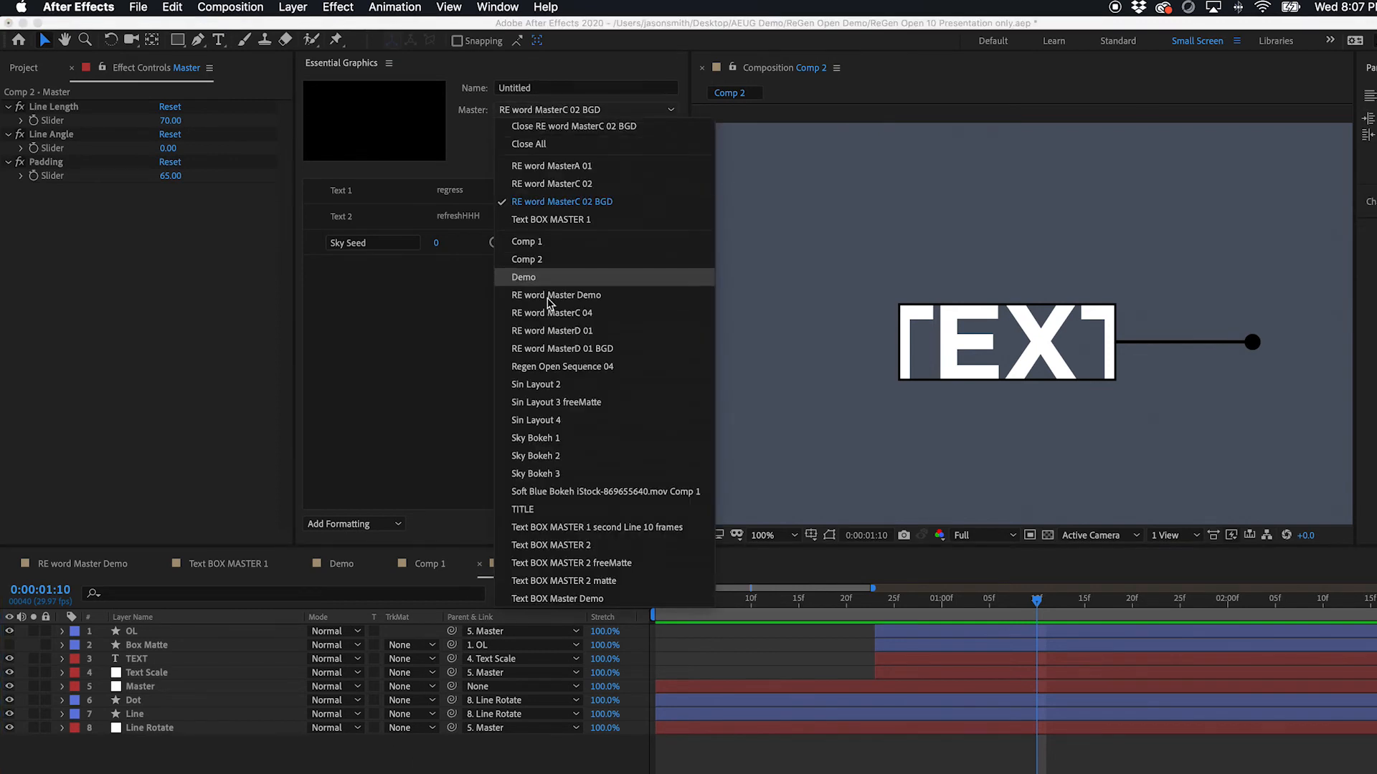
left_click(542, 269)
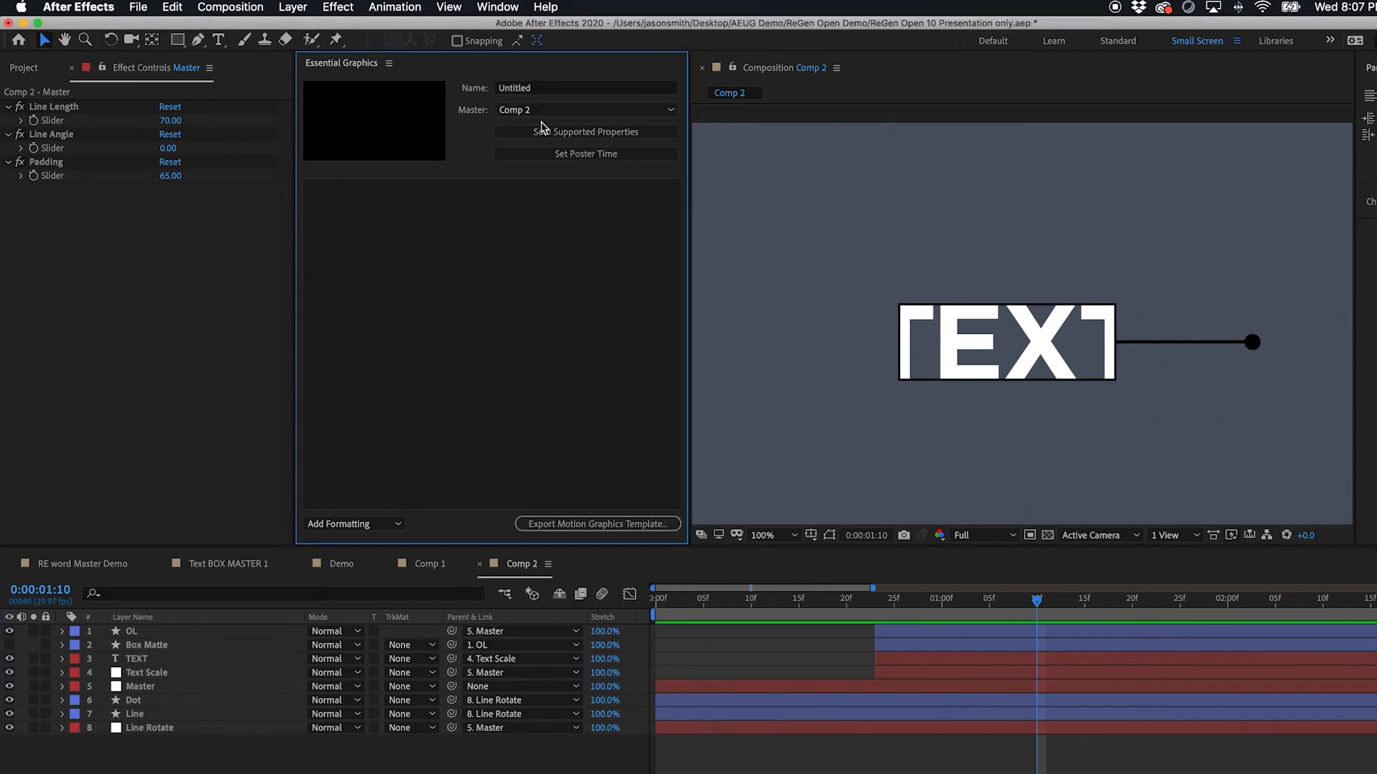
- Name the motion graphics template "Comp 2"
left_click(549, 86)
left_click_drag(549, 88, 463, 80)
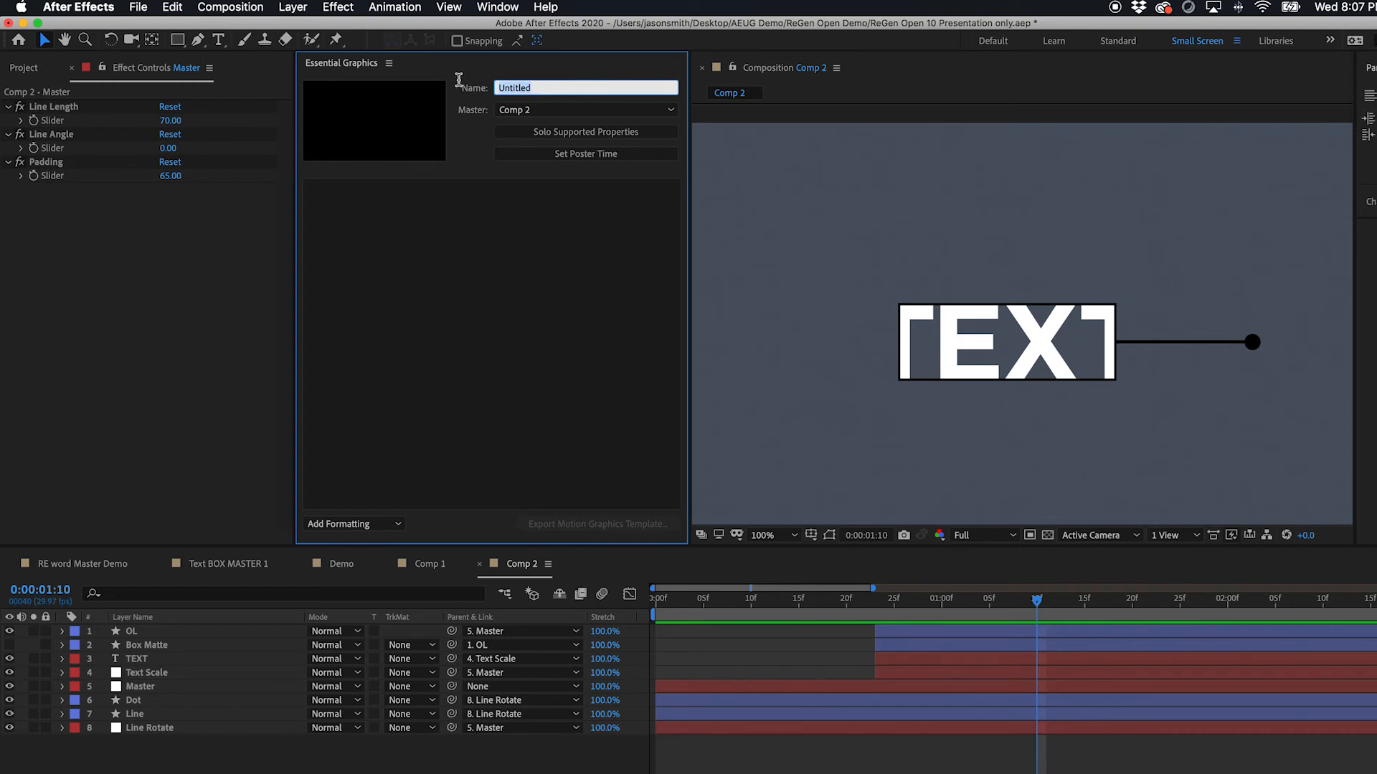
type("Comp 2")
key("Return")
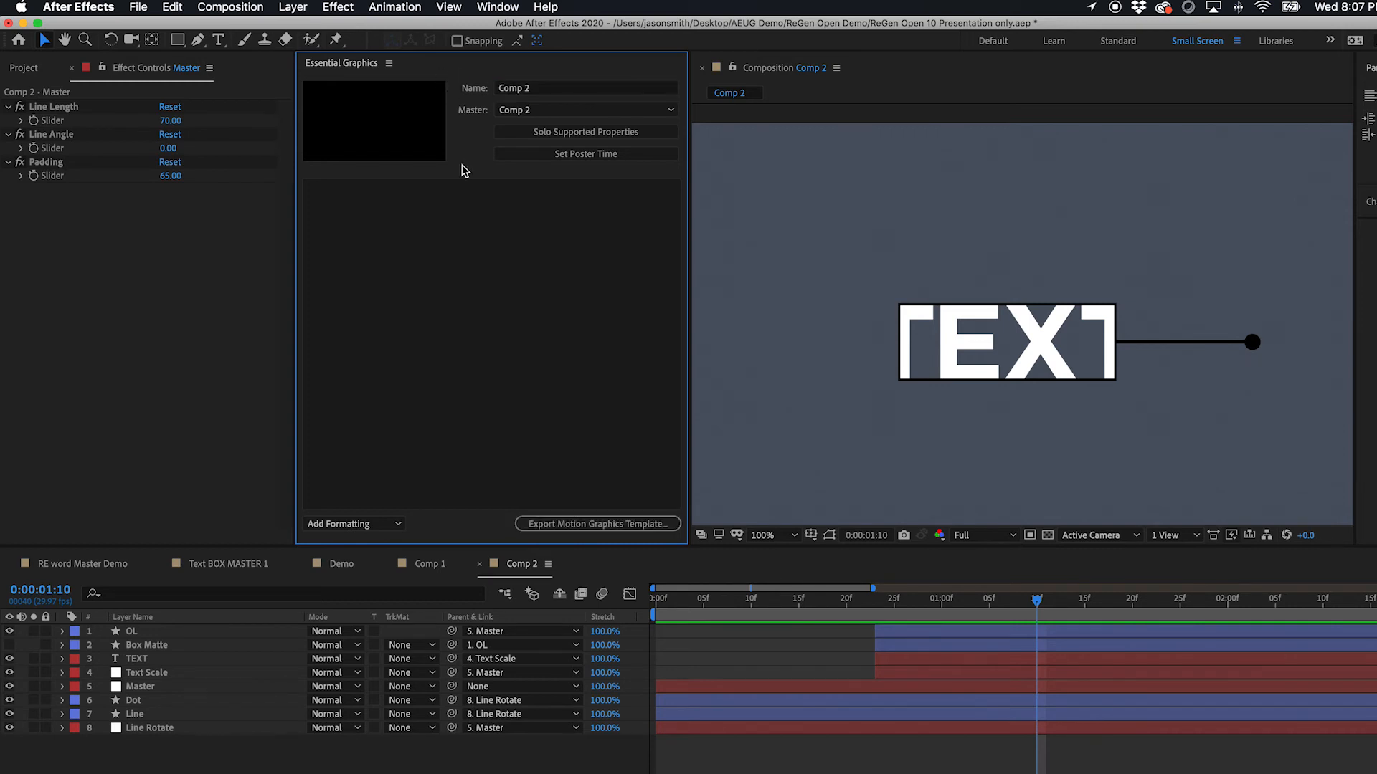
- Reveal the Line Length, Line Angle and Padding sliders of the Master layer in the timeline
left_click(267, 749)
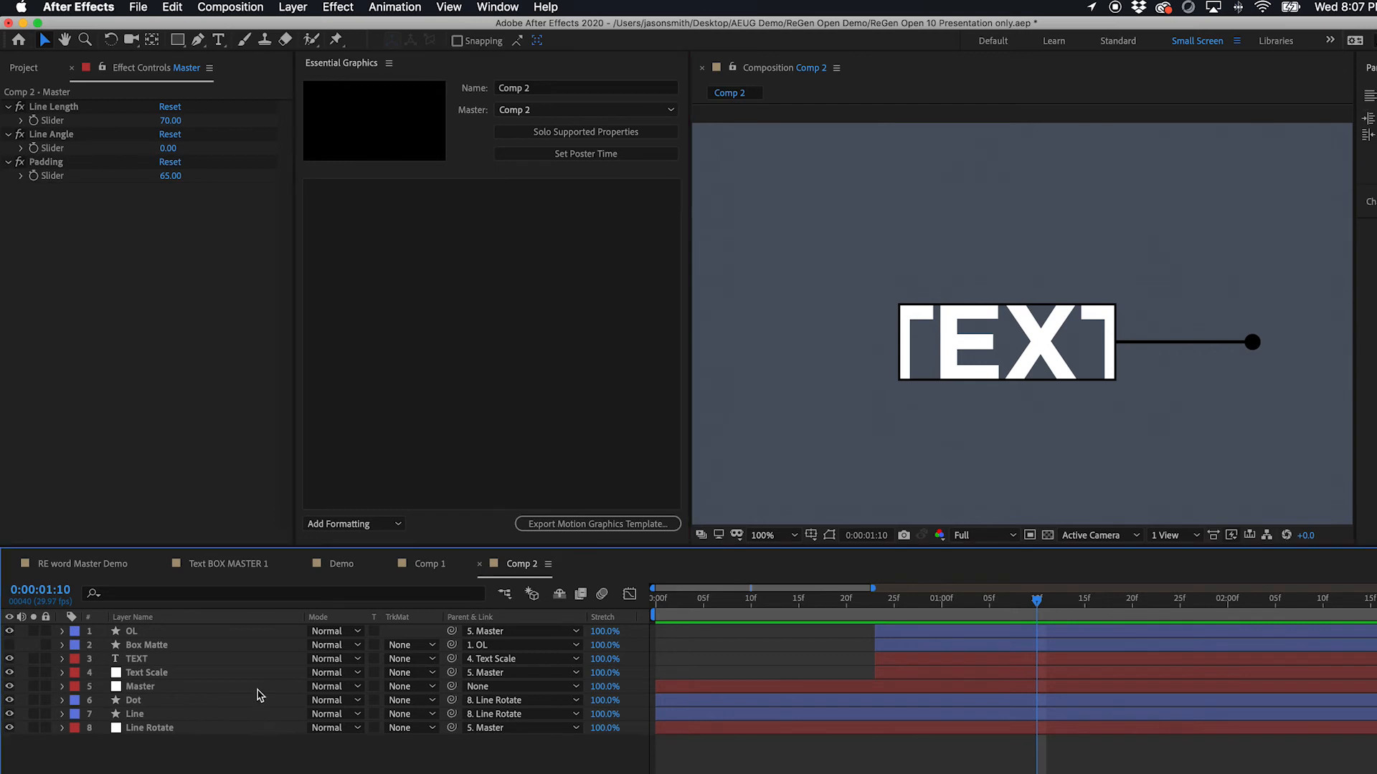
left_click(143, 690)
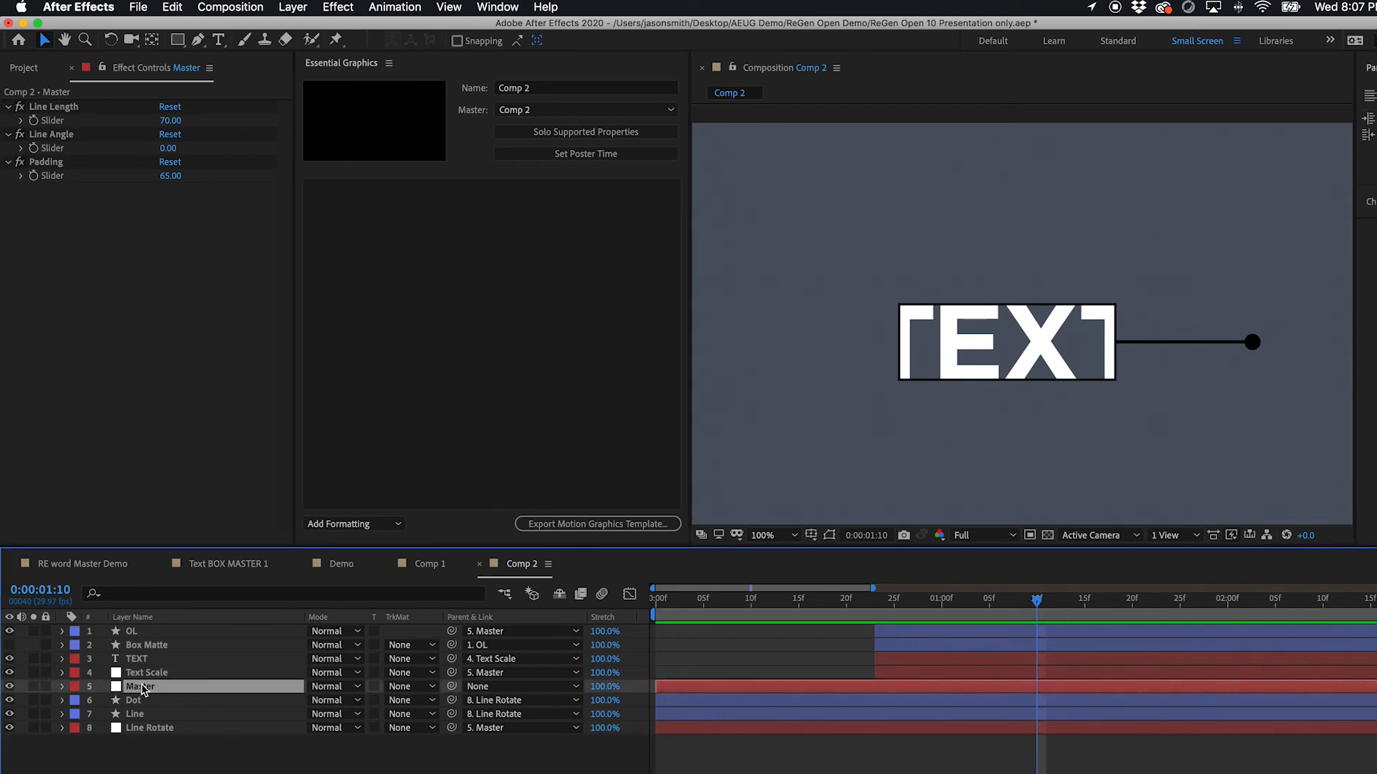
key("e")
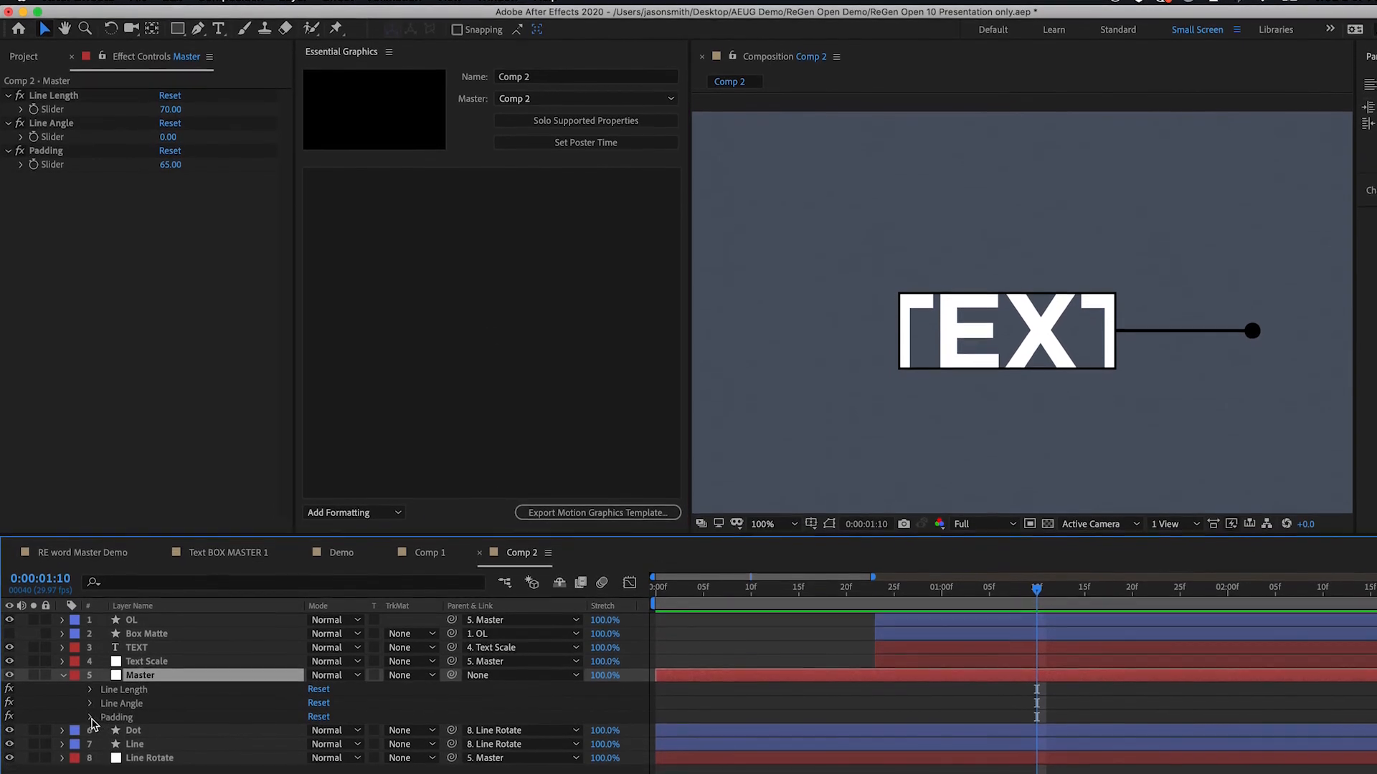
left_click(90, 729)
left_click(91, 691)
left_click(90, 676)
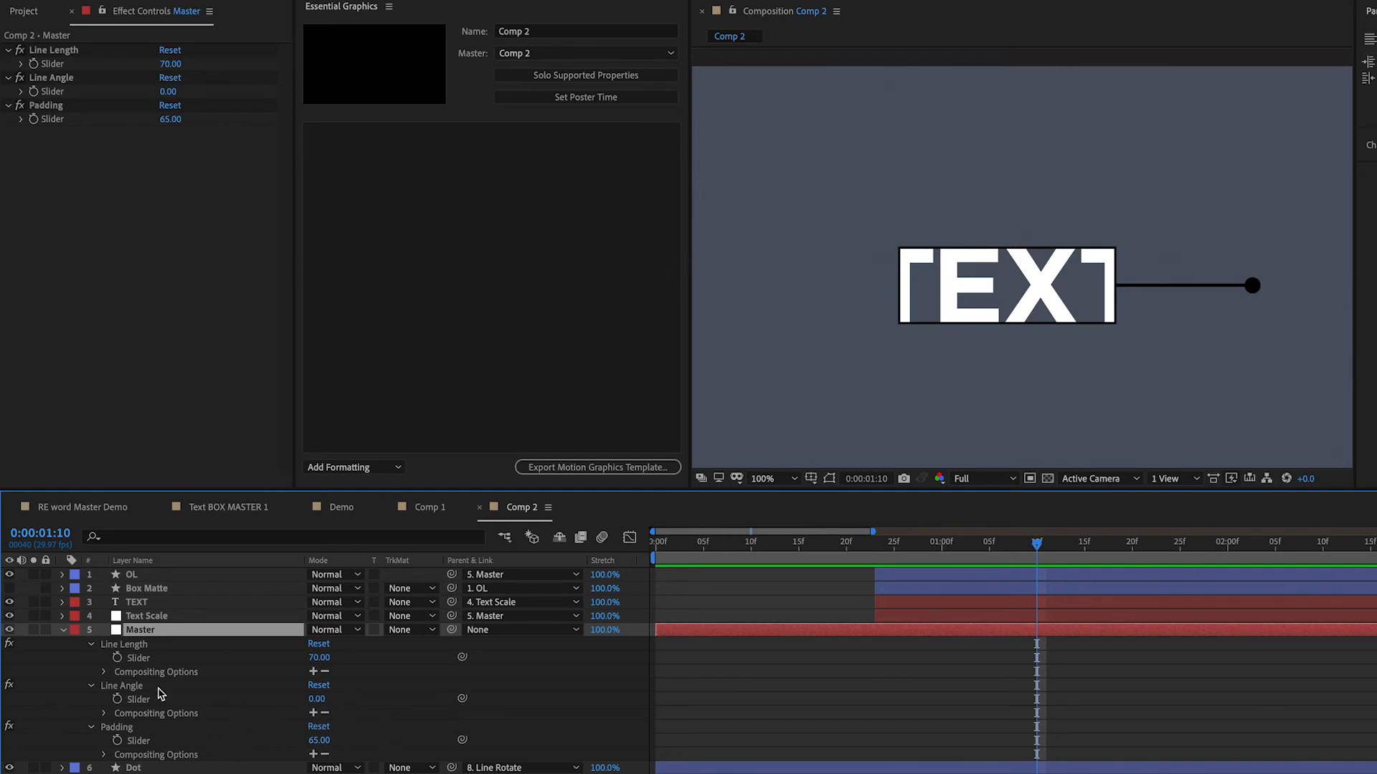
- Add the Master layer's Line Length slider to the essential properties and name it "Line Length"
left_click_drag(139, 658, 412, 203)
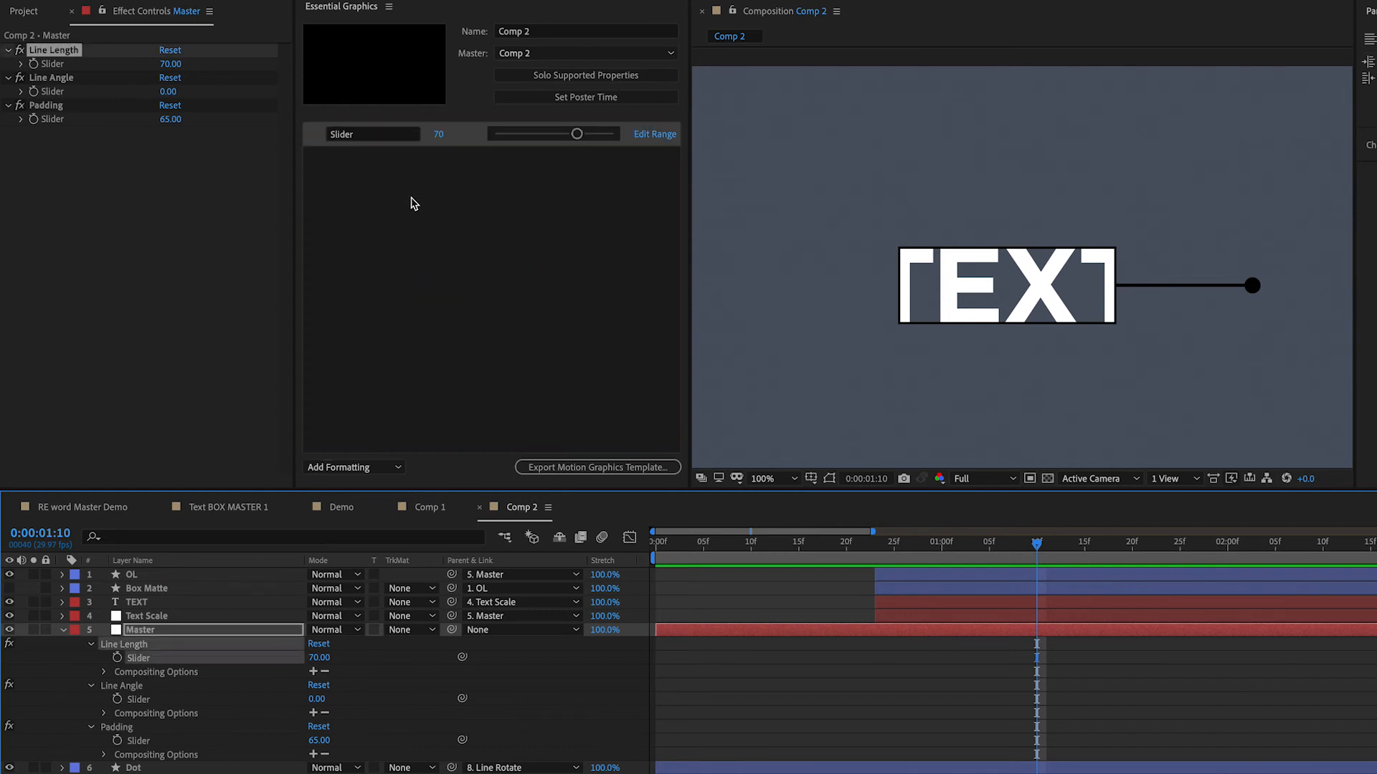
left_click(372, 136)
left_click(372, 135)
type("Line Length")
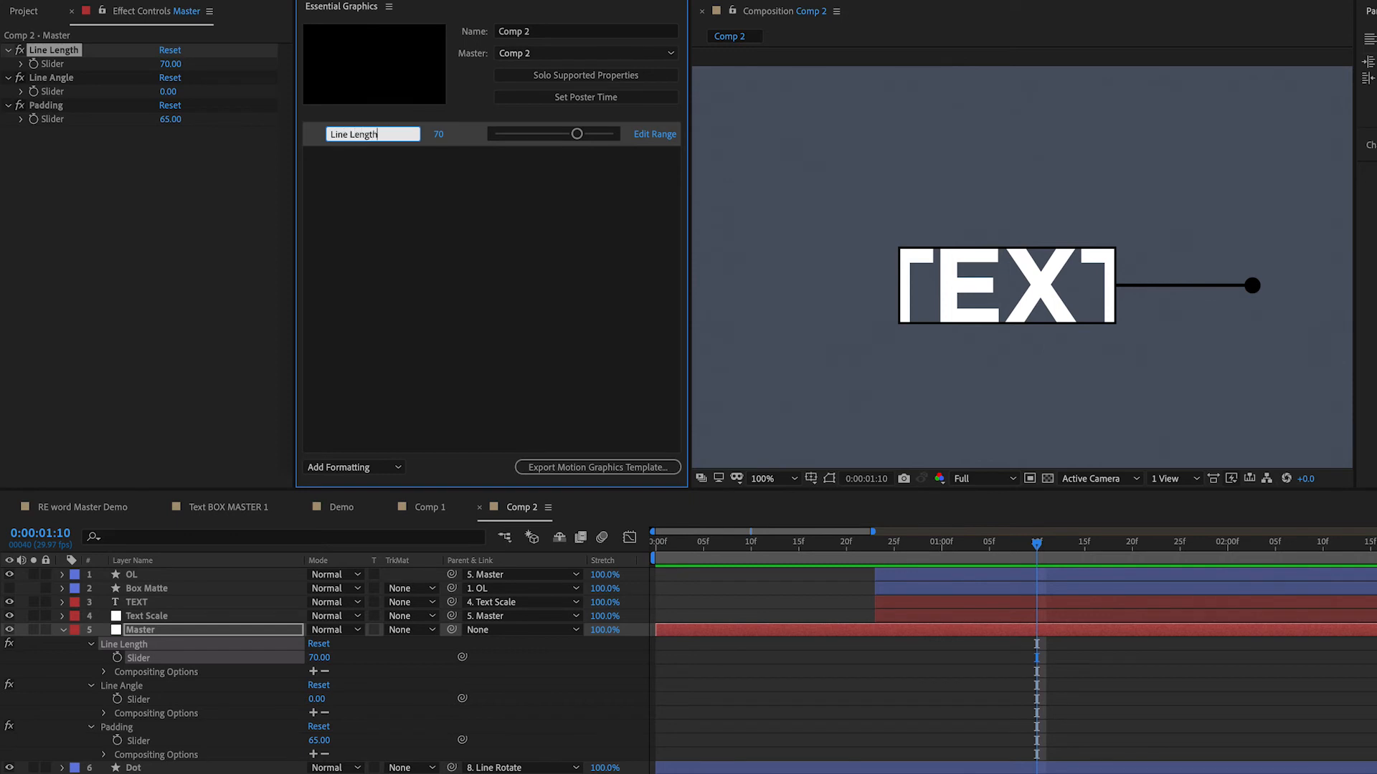
key("Return")
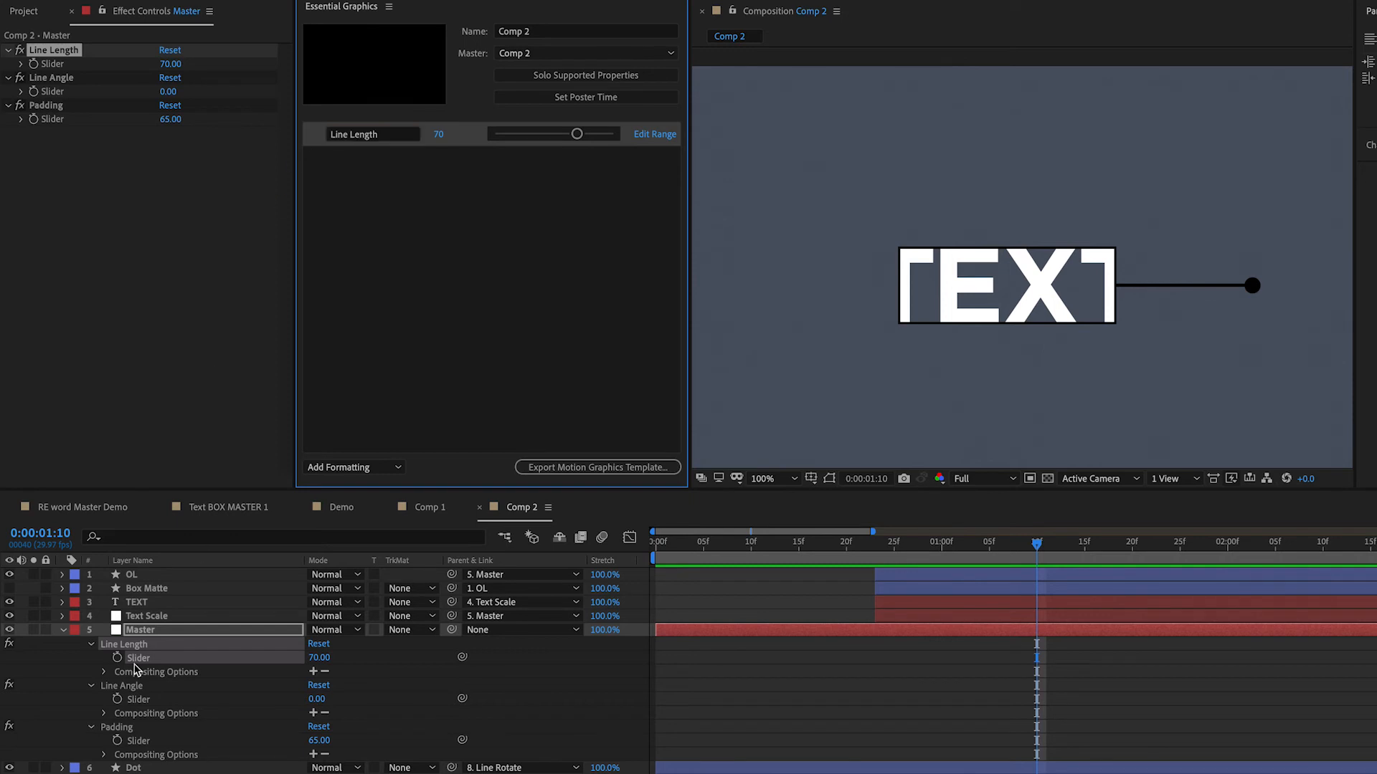
- Add the Master layer's Line Angle slider to the essential properties and name it "Line Angle"
left_click_drag(139, 701, 382, 299)
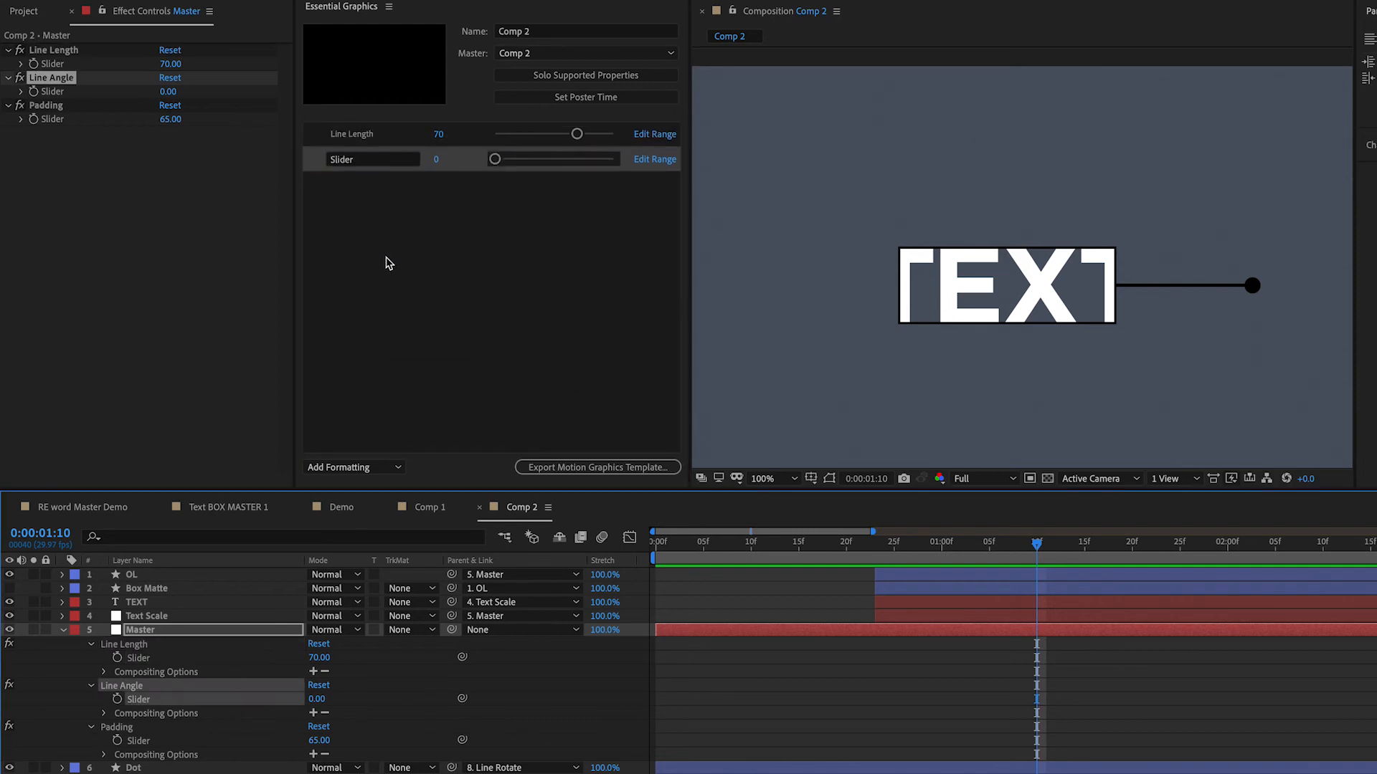
double_click(374, 161)
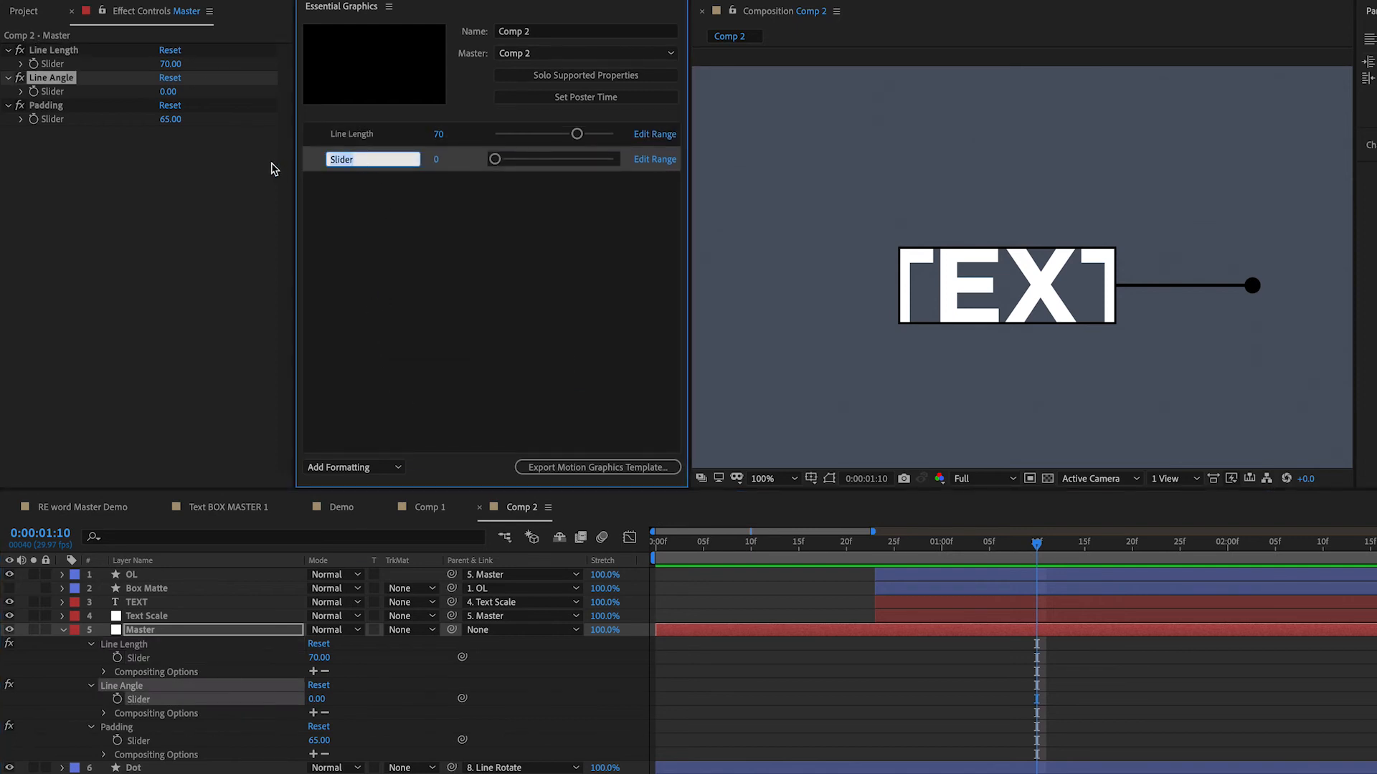
type("Line Angle")
key("Return")
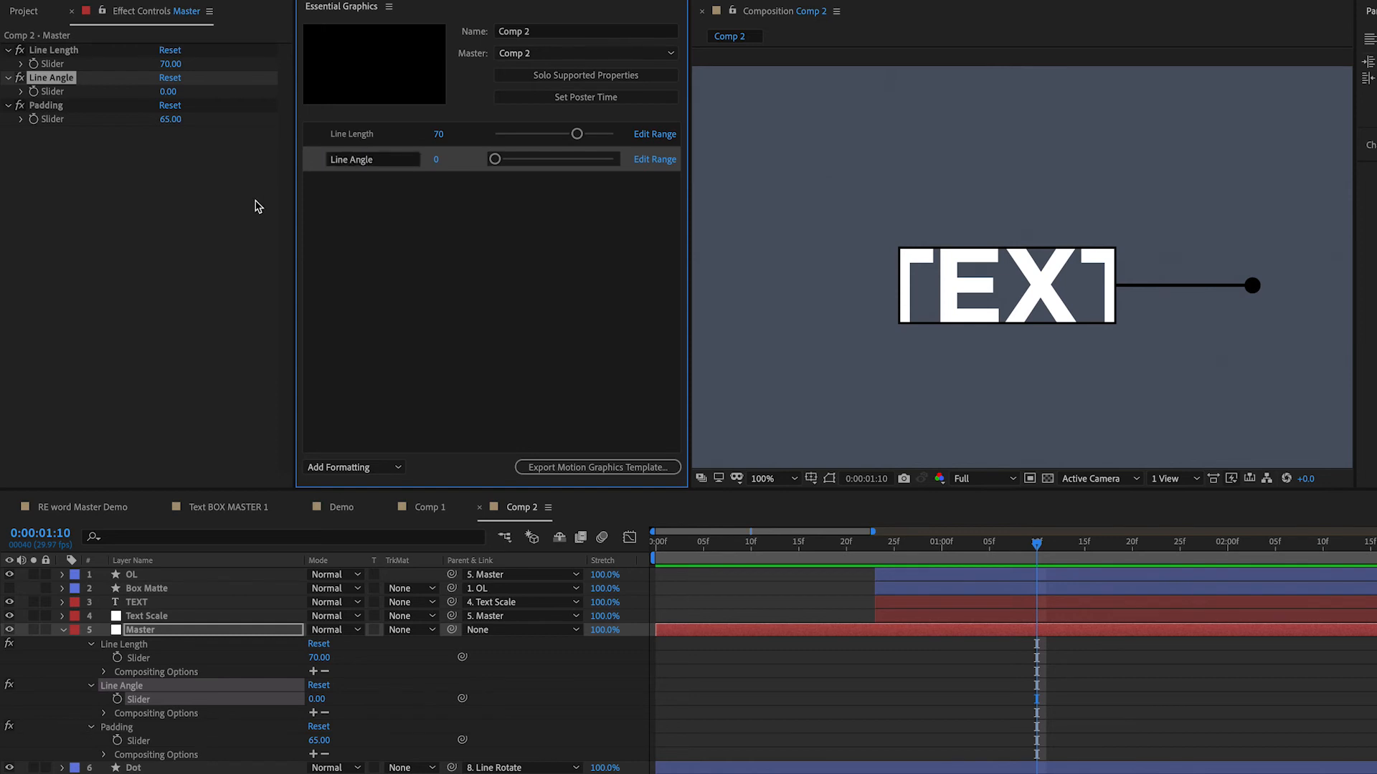
- Add the Master layer's Padding slider to the essential properties and name it "Padding"
left_click(144, 742)
left_click_drag(144, 742, 430, 238)
left_click(372, 187)
type("Padding")
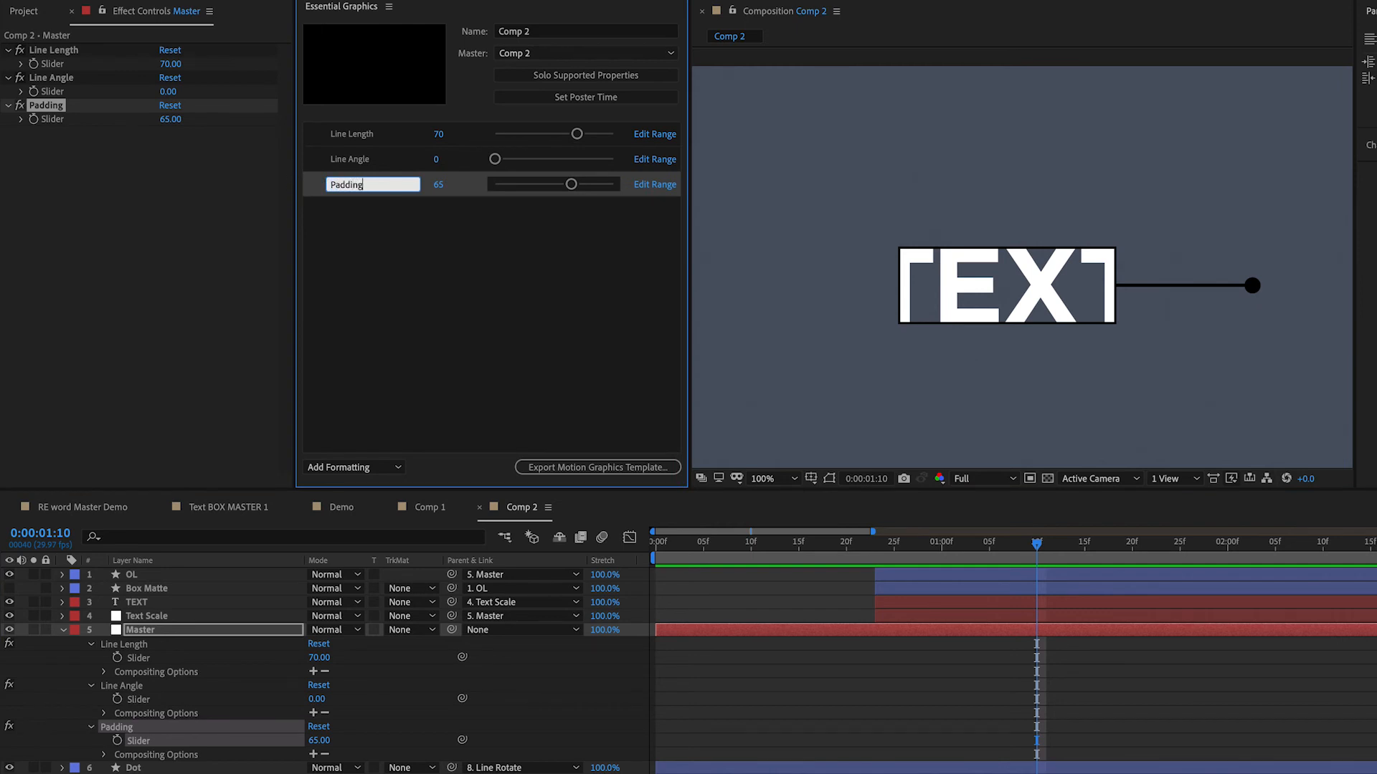
key("Return")
left_click(515, 345)
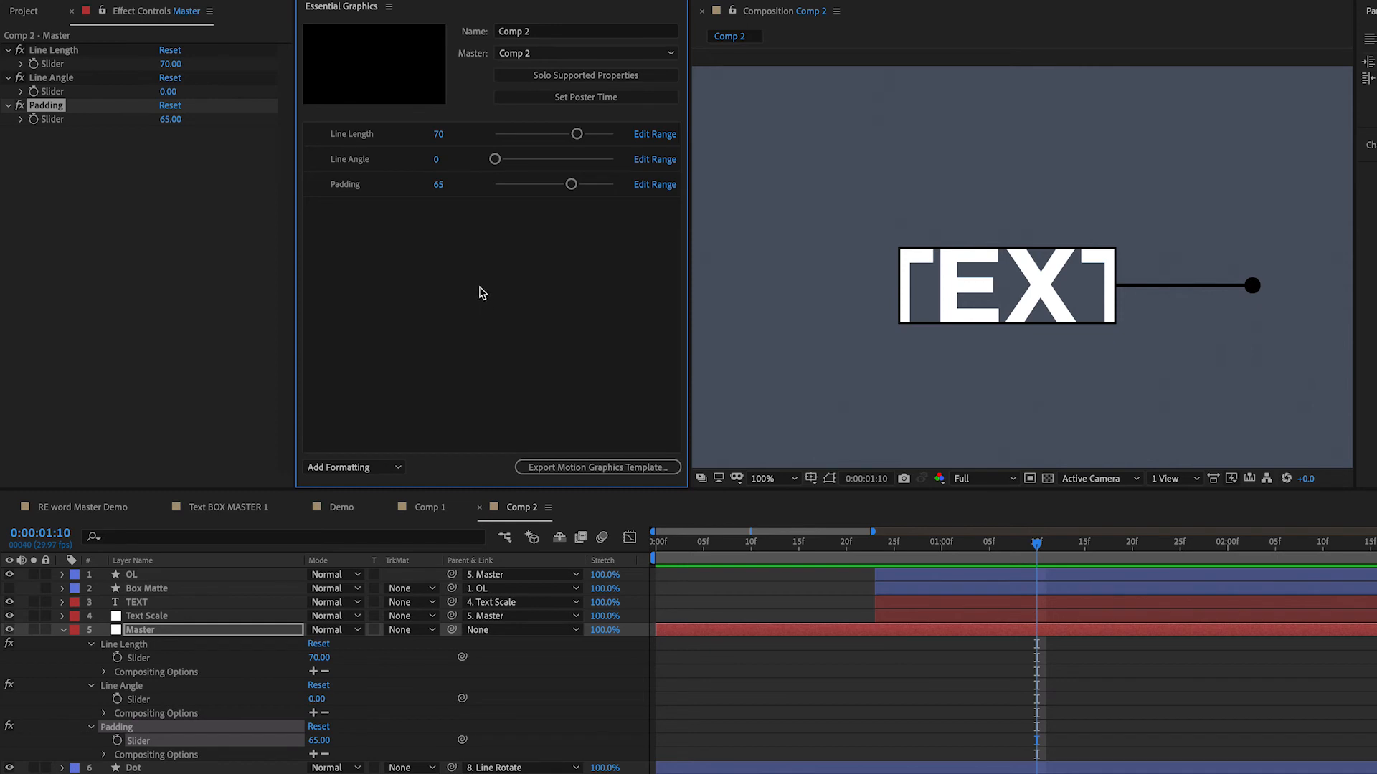
- Collapse the Master layer and add the TEXT layer's Source Text to the essential properties
left_click(64, 630)
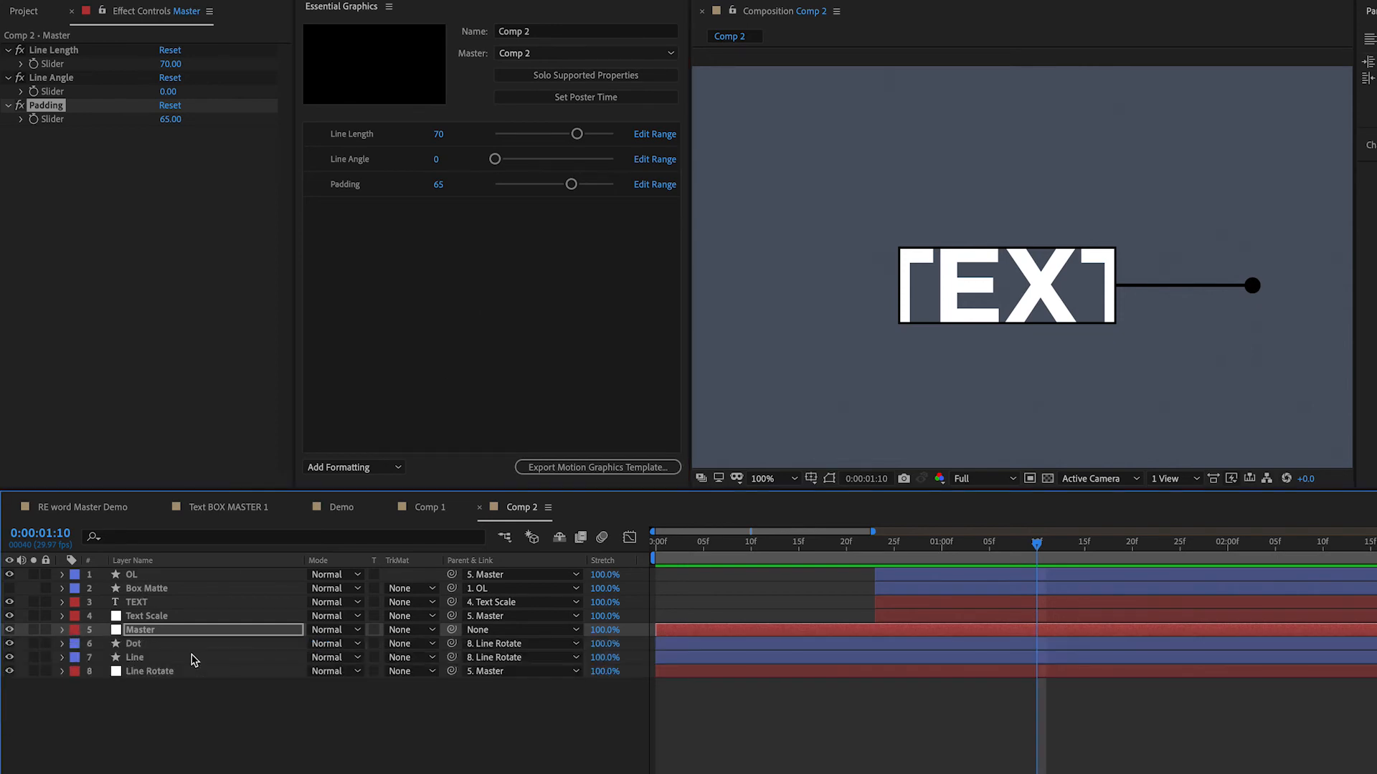
left_click(193, 768)
left_click(142, 608)
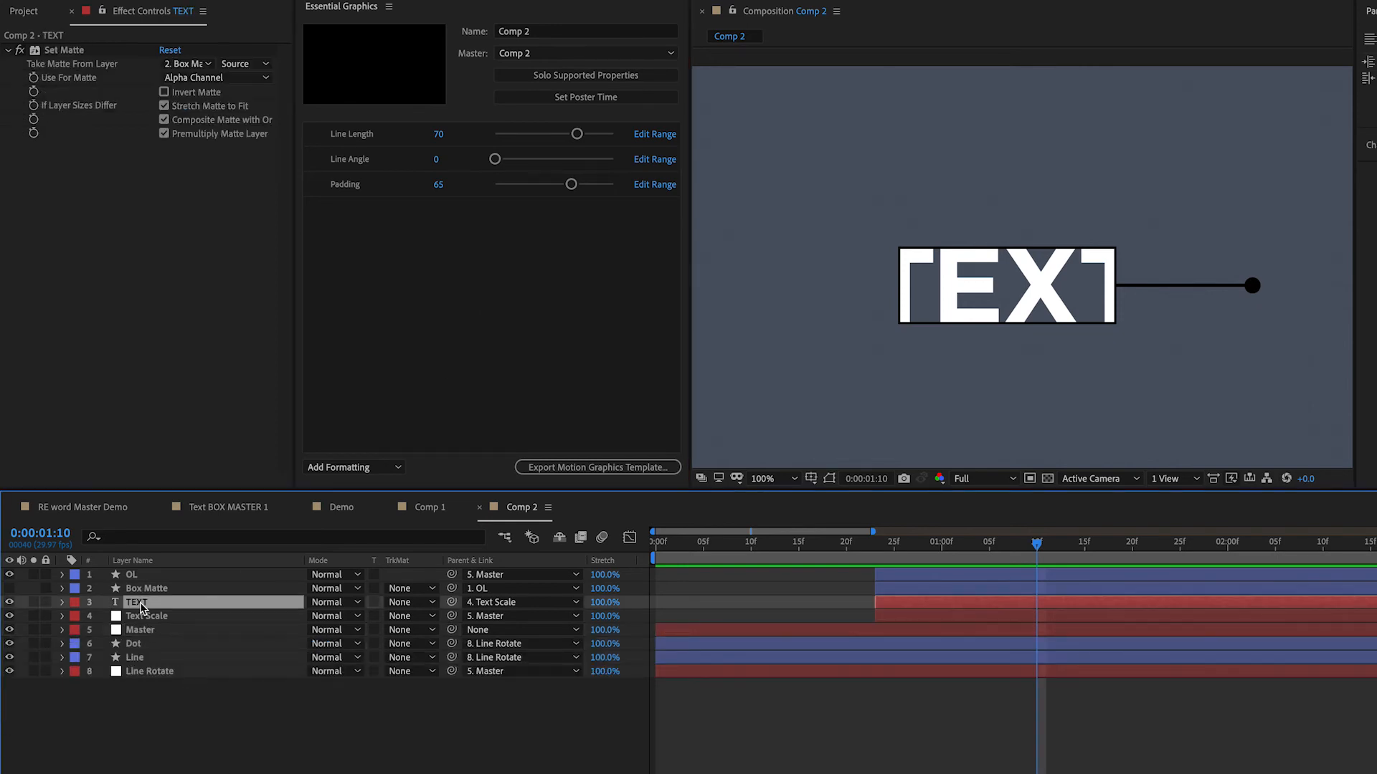
left_click(62, 603)
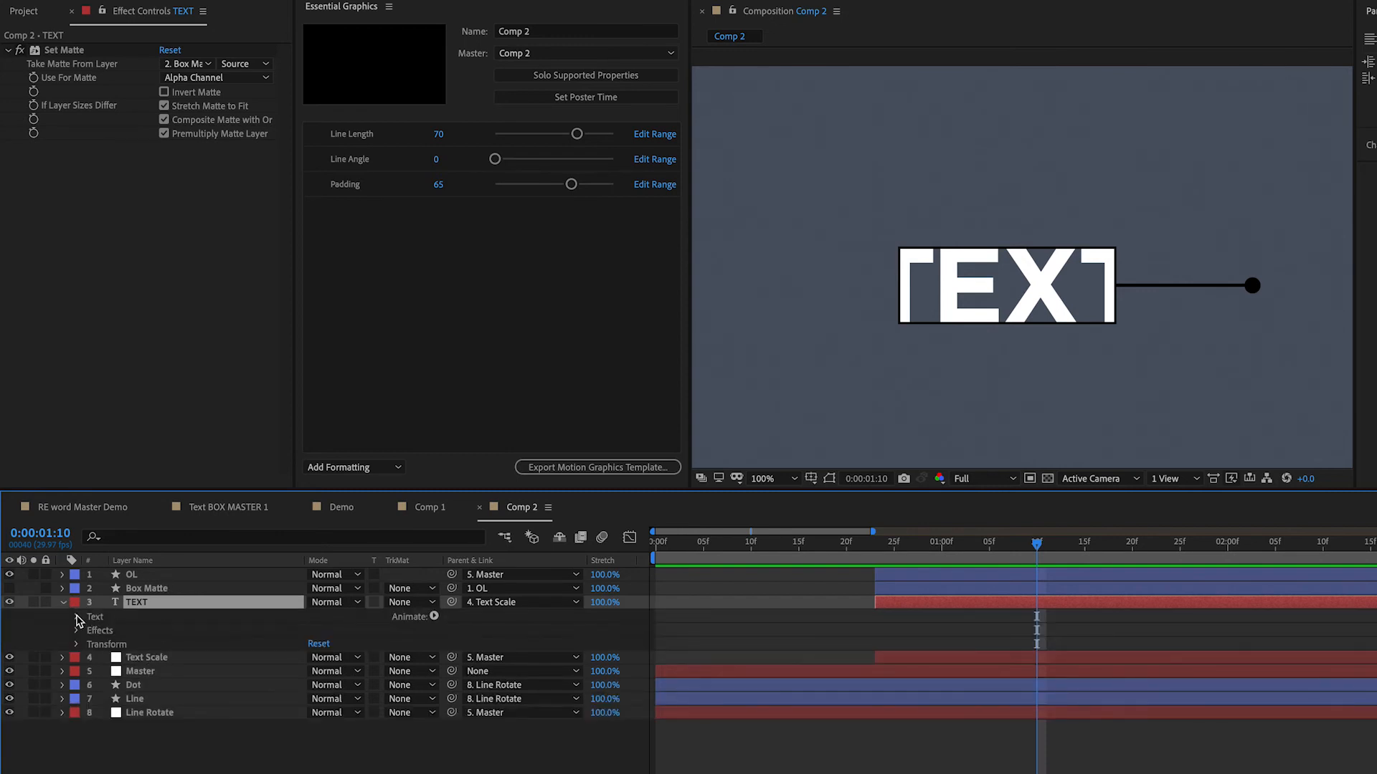
left_click(77, 618)
left_click_drag(139, 634, 411, 204)
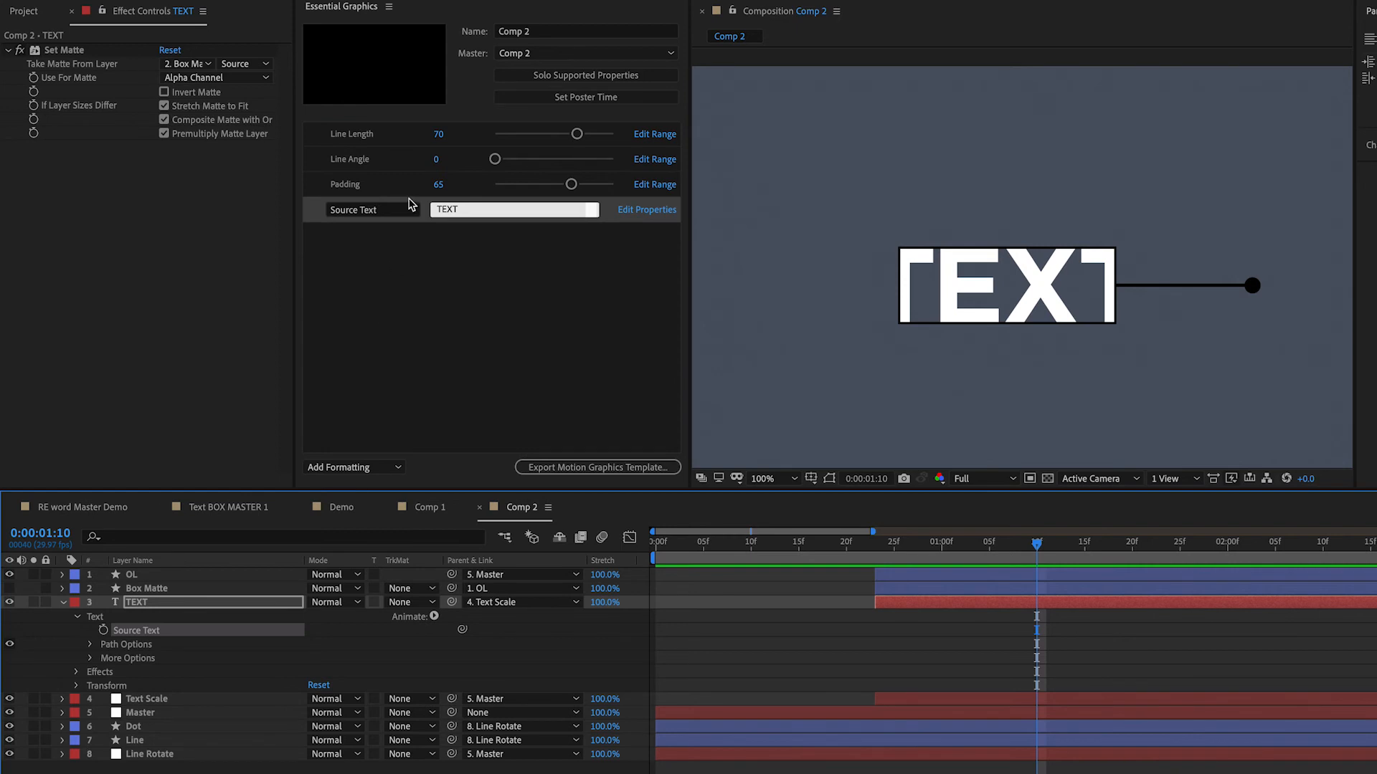
left_click(424, 342)
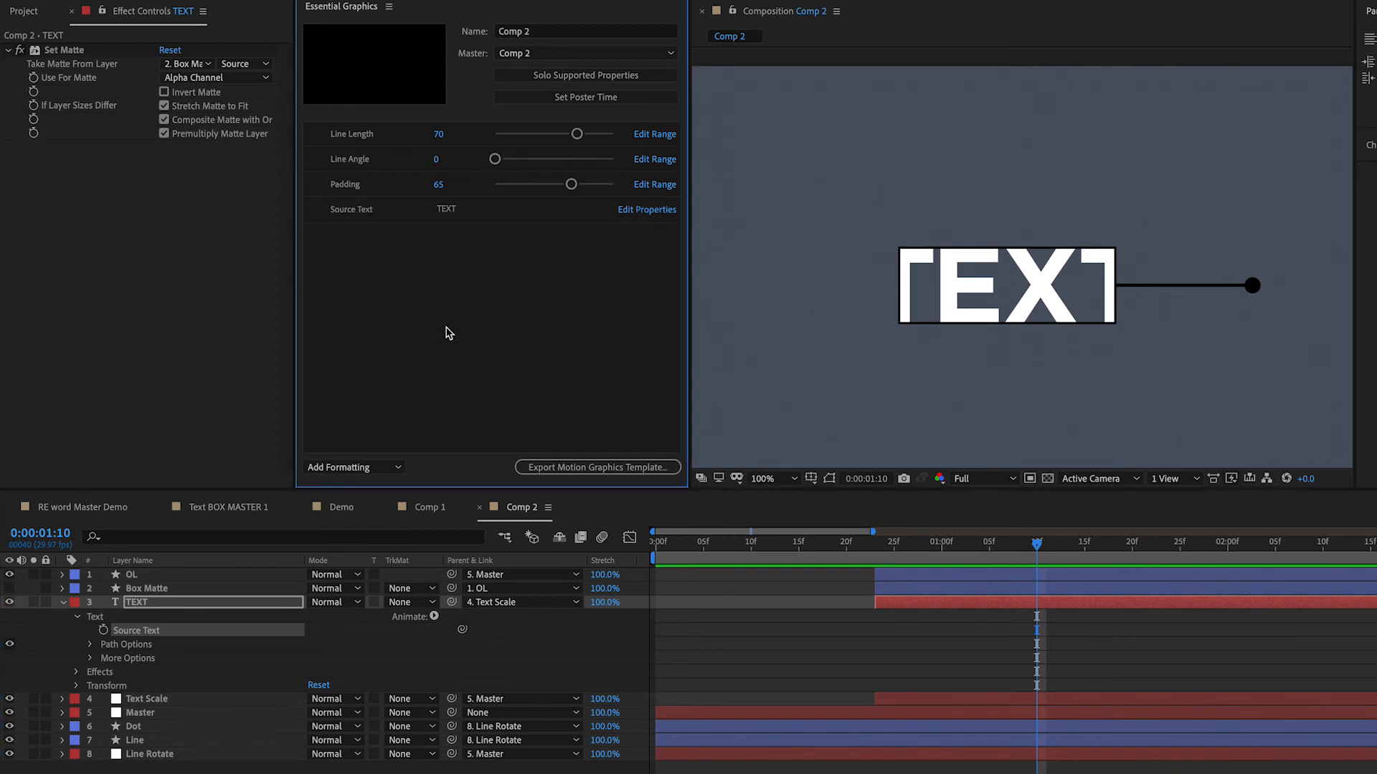
- Open the Demo composition at its first frame and hide the after, effects, expressions and duh layers
left_click(350, 510)
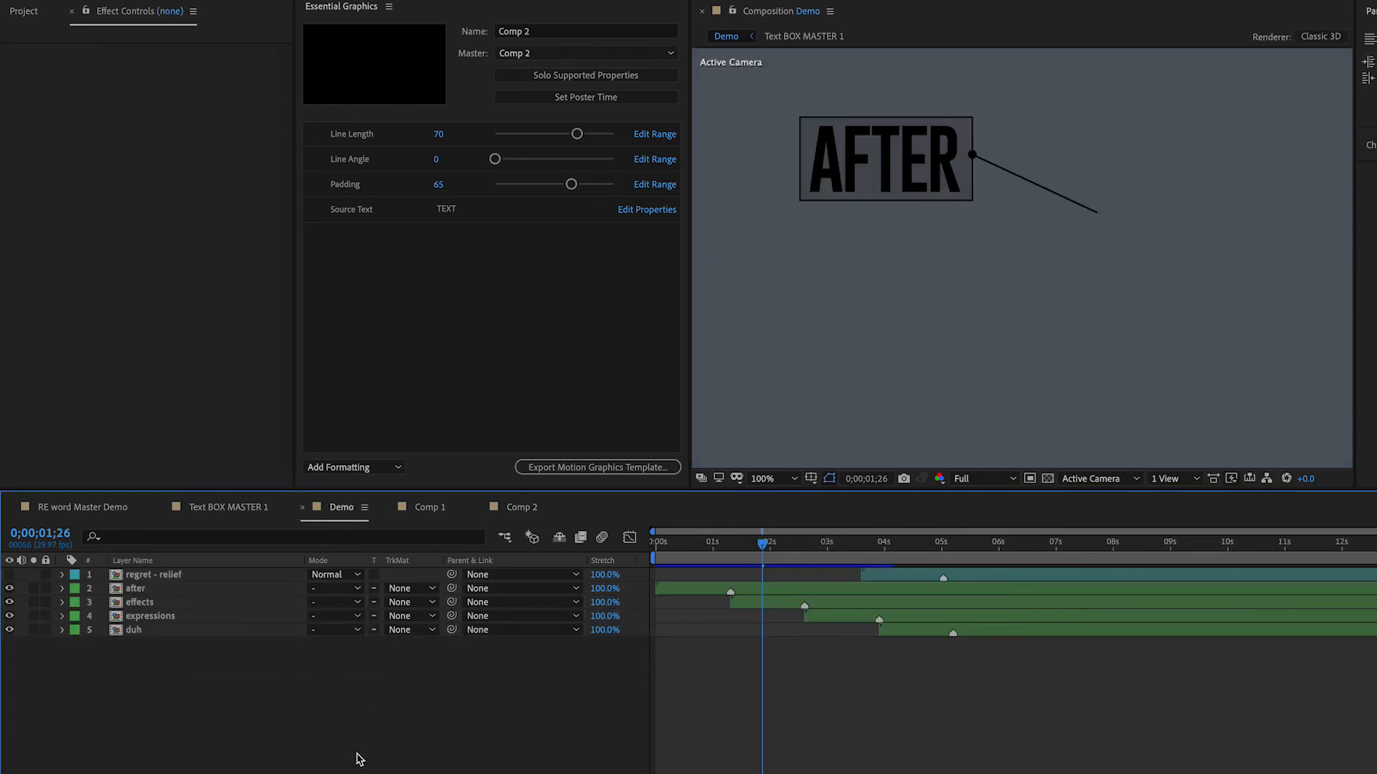
left_click_drag(685, 541, 608, 541)
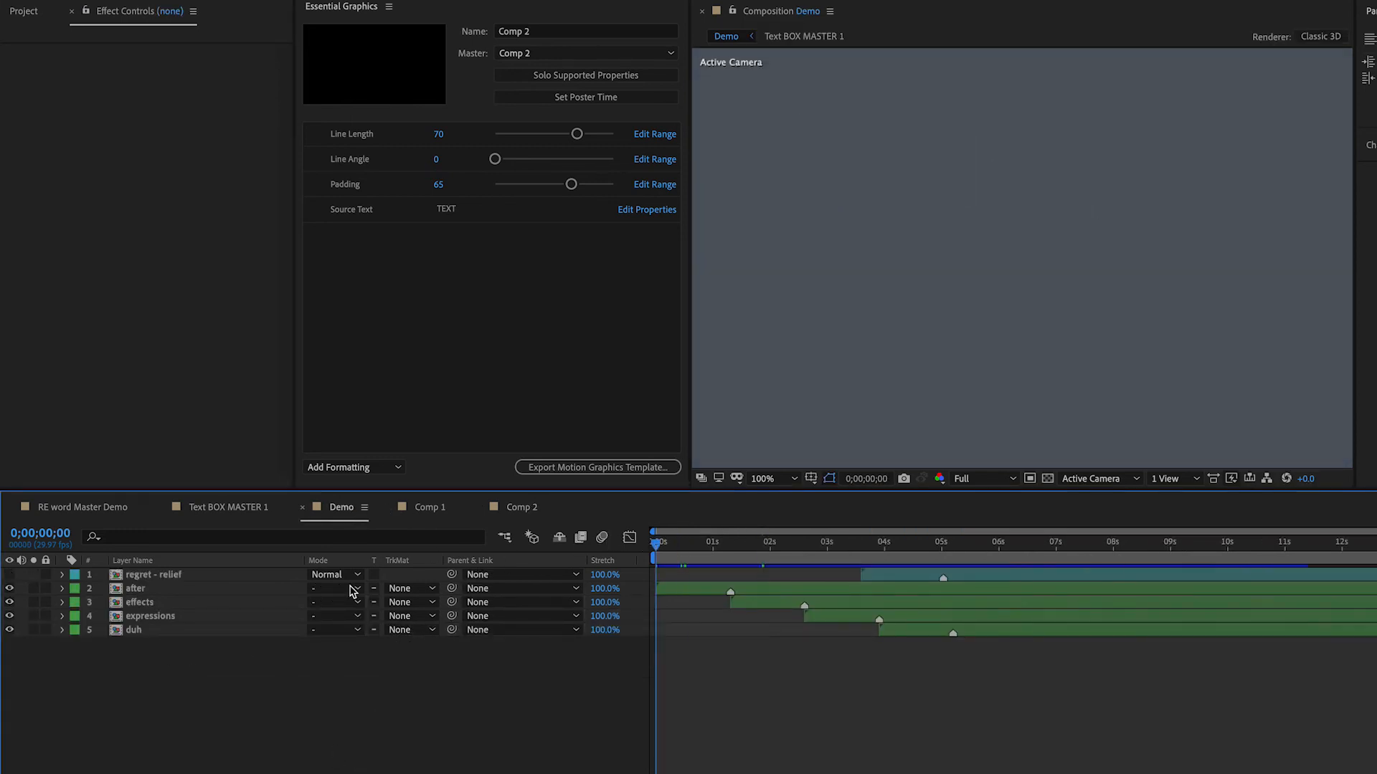
left_click_drag(9, 588, 10, 631)
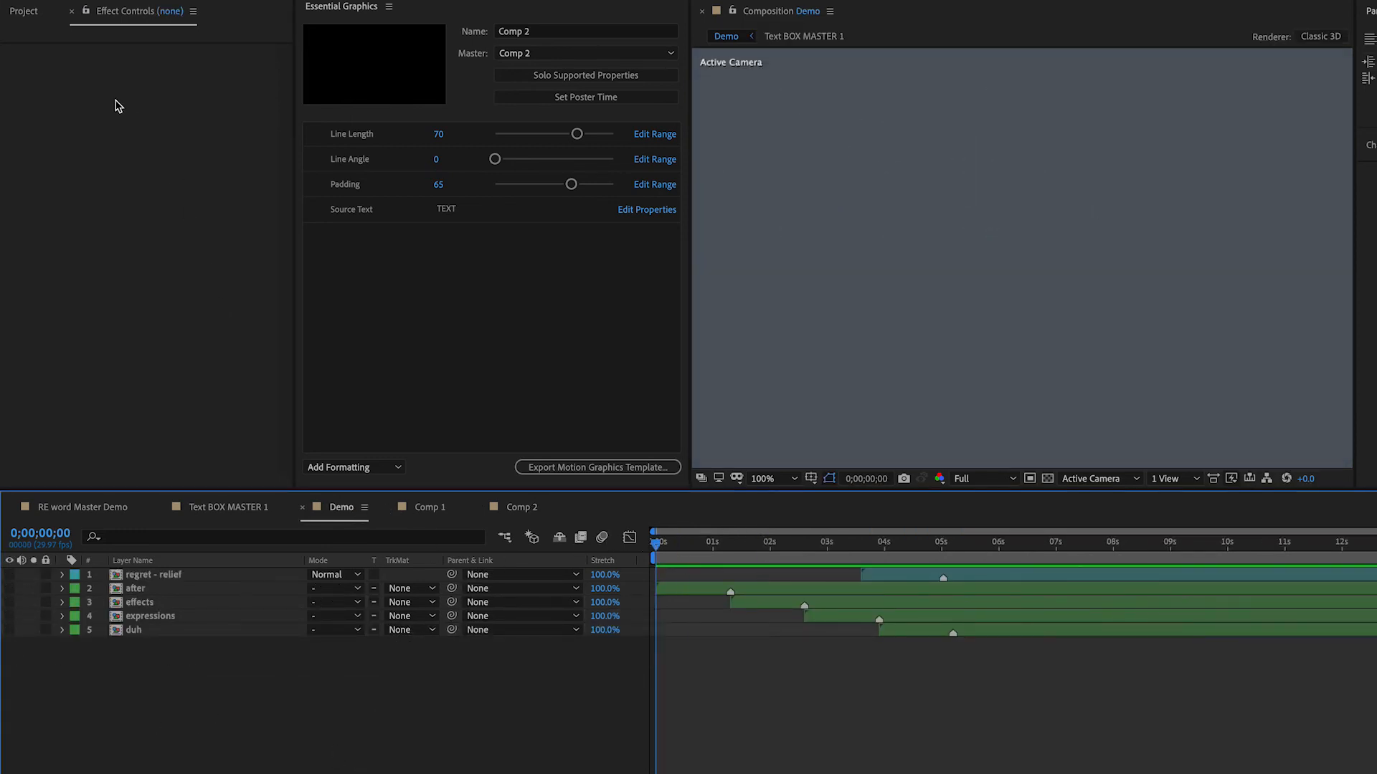
- Place Comp 2 from the project's Masters demo folder below the duh layer in the Demo composition
left_click(24, 11)
left_click(125, 386)
left_click(61, 183)
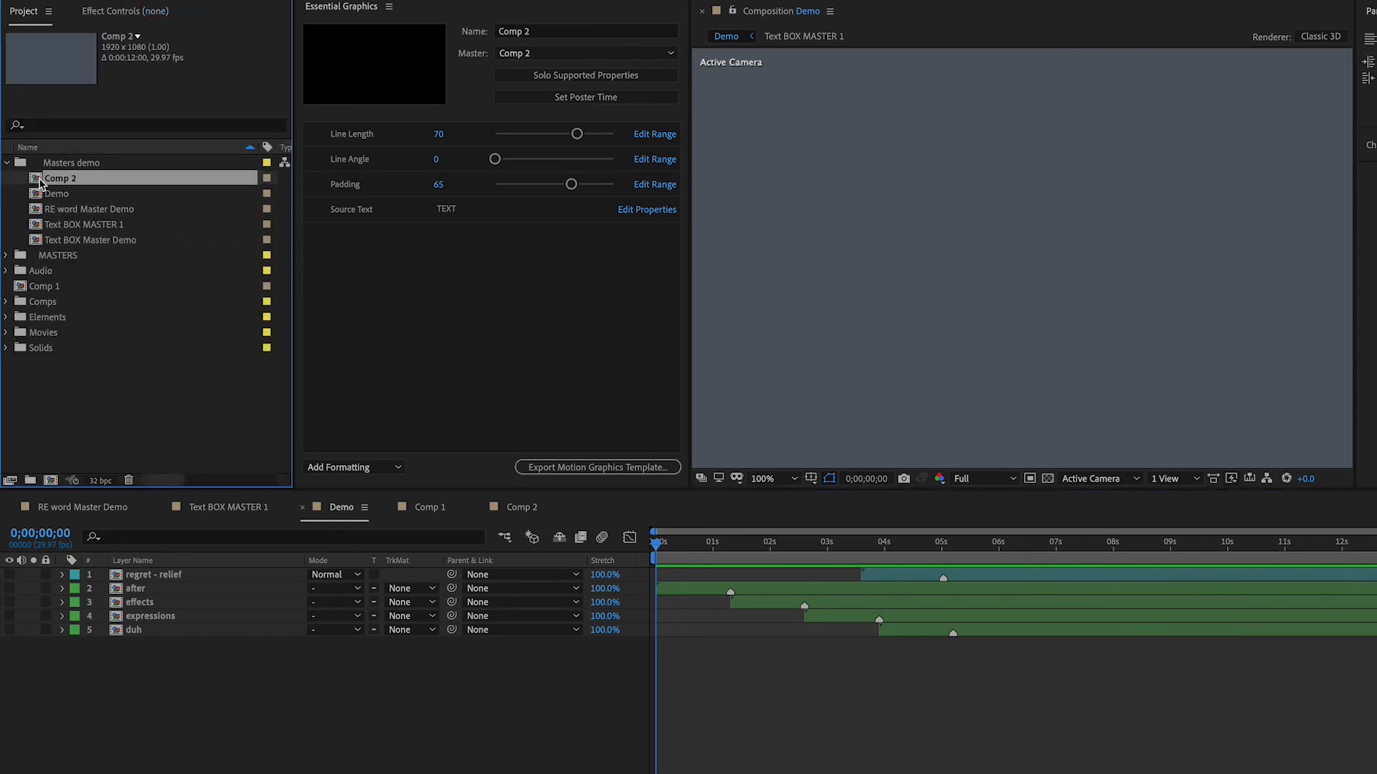
left_click_drag(36, 181, 169, 692)
- Preview the nested Comp 2 callout animation in the Demo composition from the first frame
key("space")
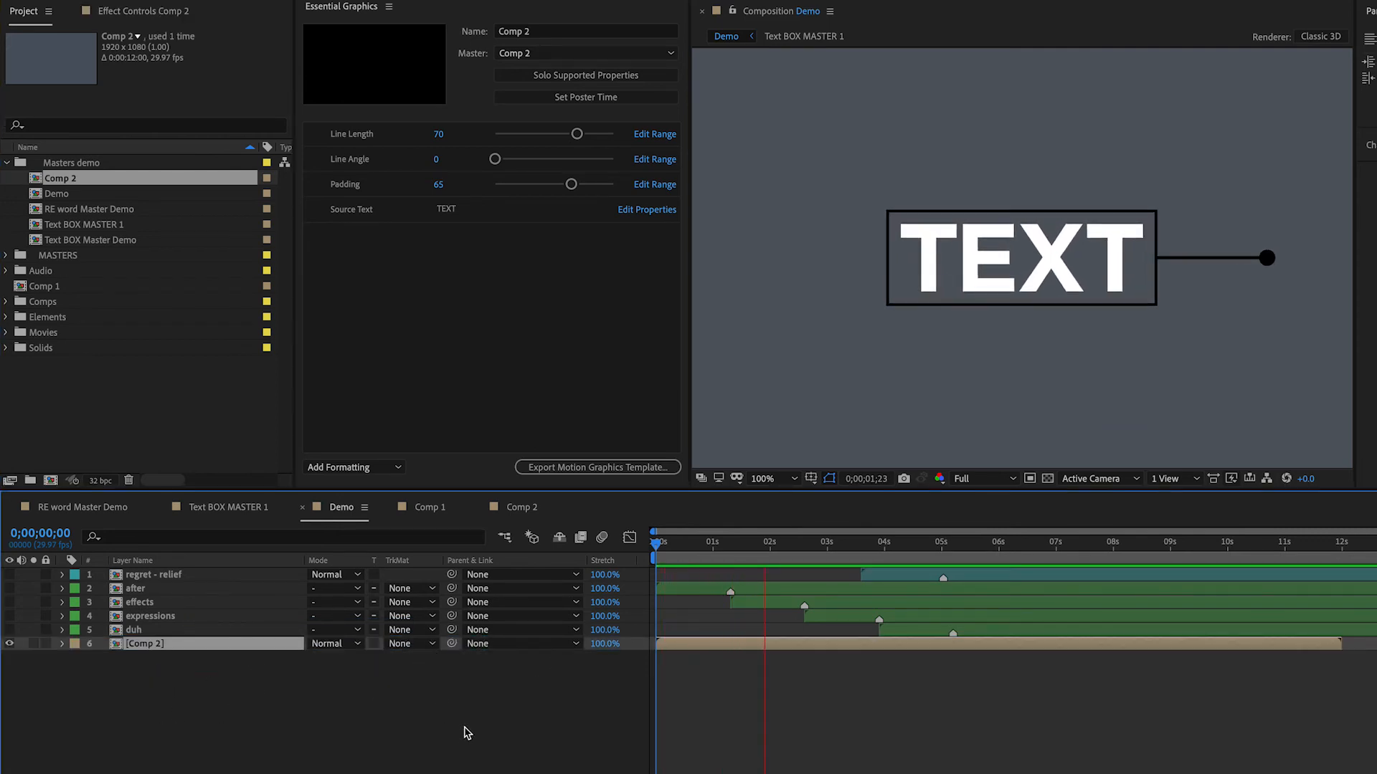
left_click(666, 545)
left_click_drag(665, 546, 653, 546)
key("space")
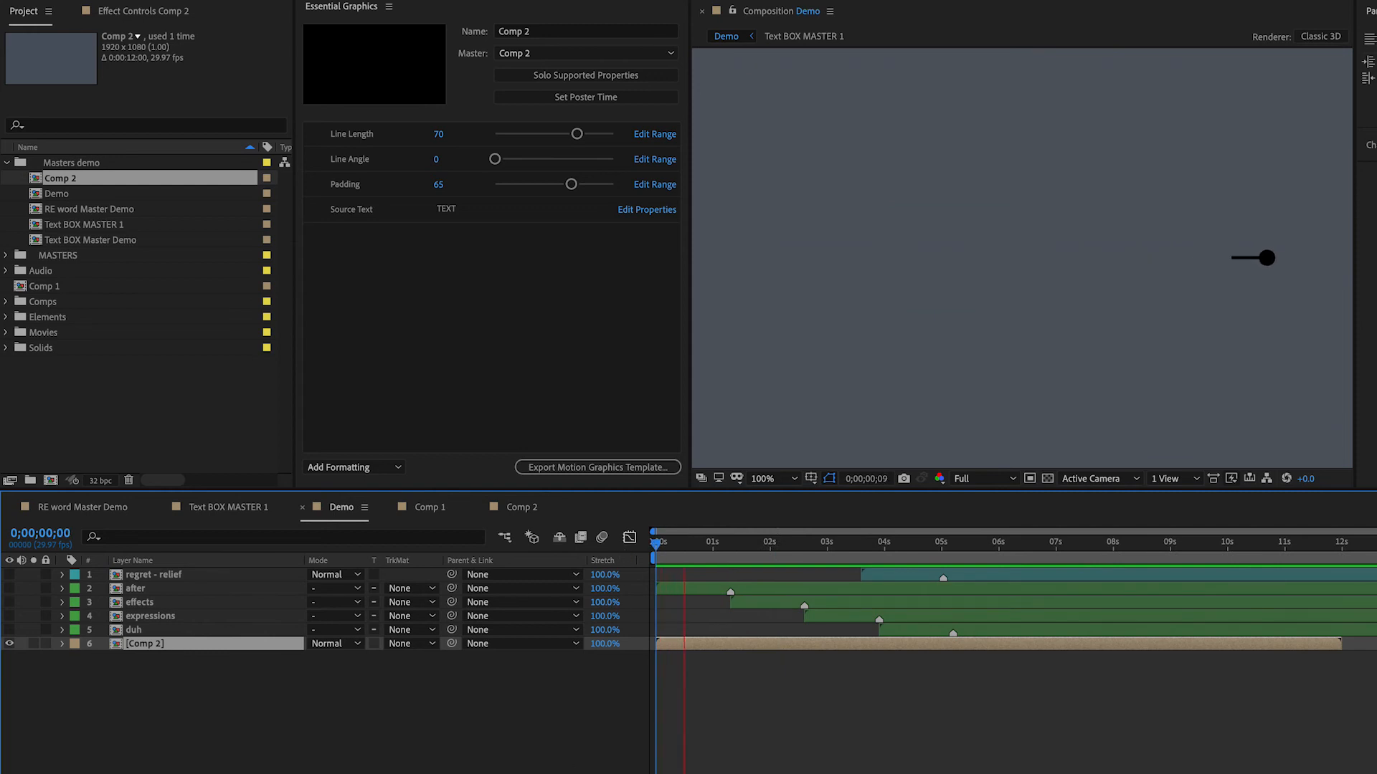
- Stop the preview and reveal the Comp 2 layer's Master Properties in the Demo composition
key("space")
left_click(62, 644)
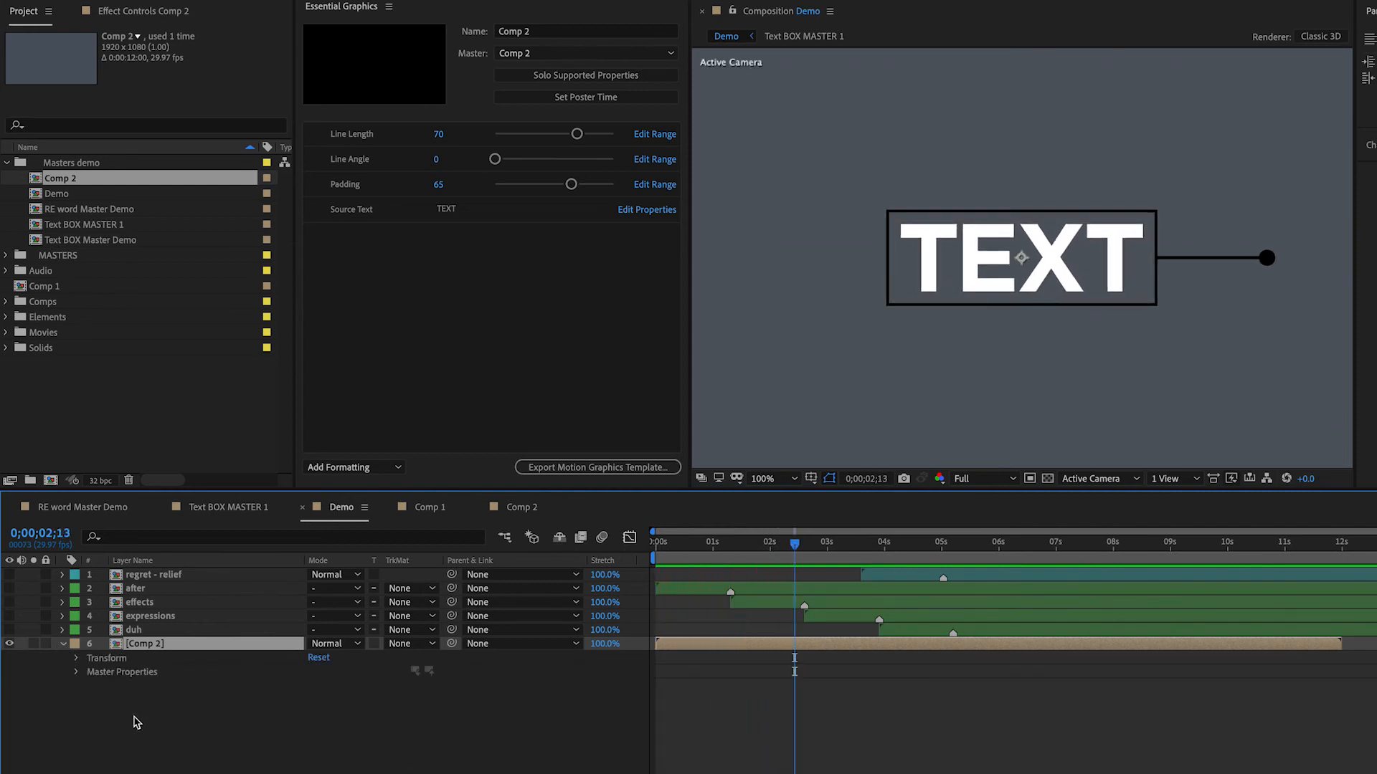
left_click(77, 672)
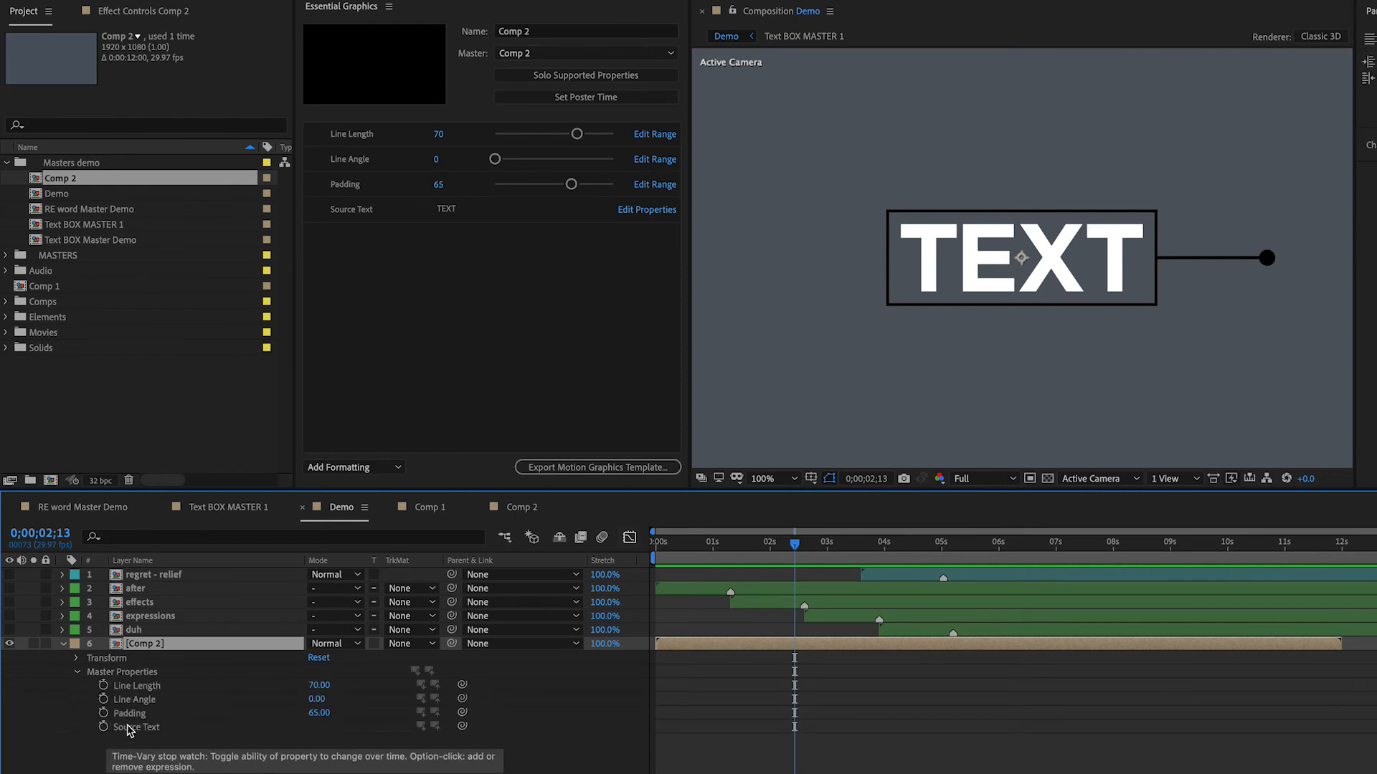
key("F2")
left_click(144, 646)
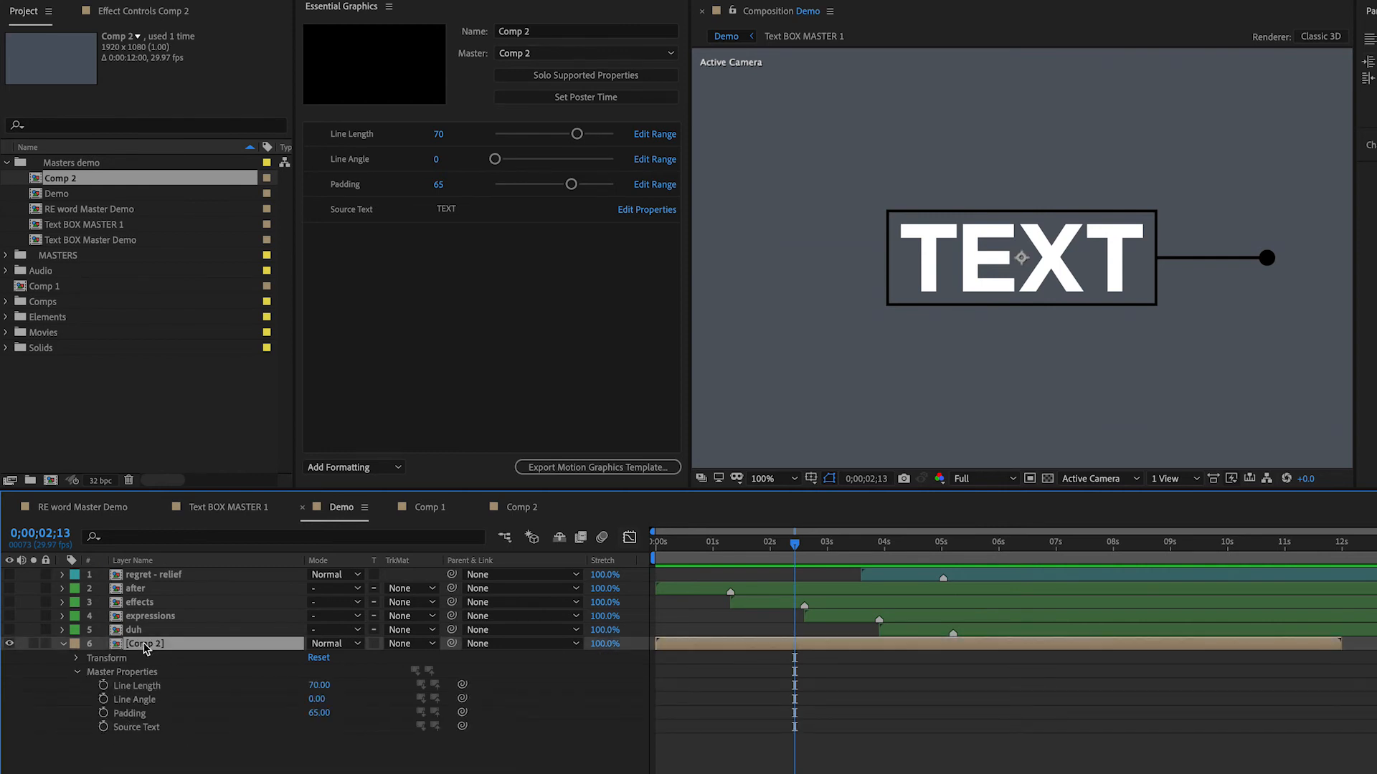
- Add the expression name to the Comp 2 layer's Source Text master property
left_click(104, 729, "alt")
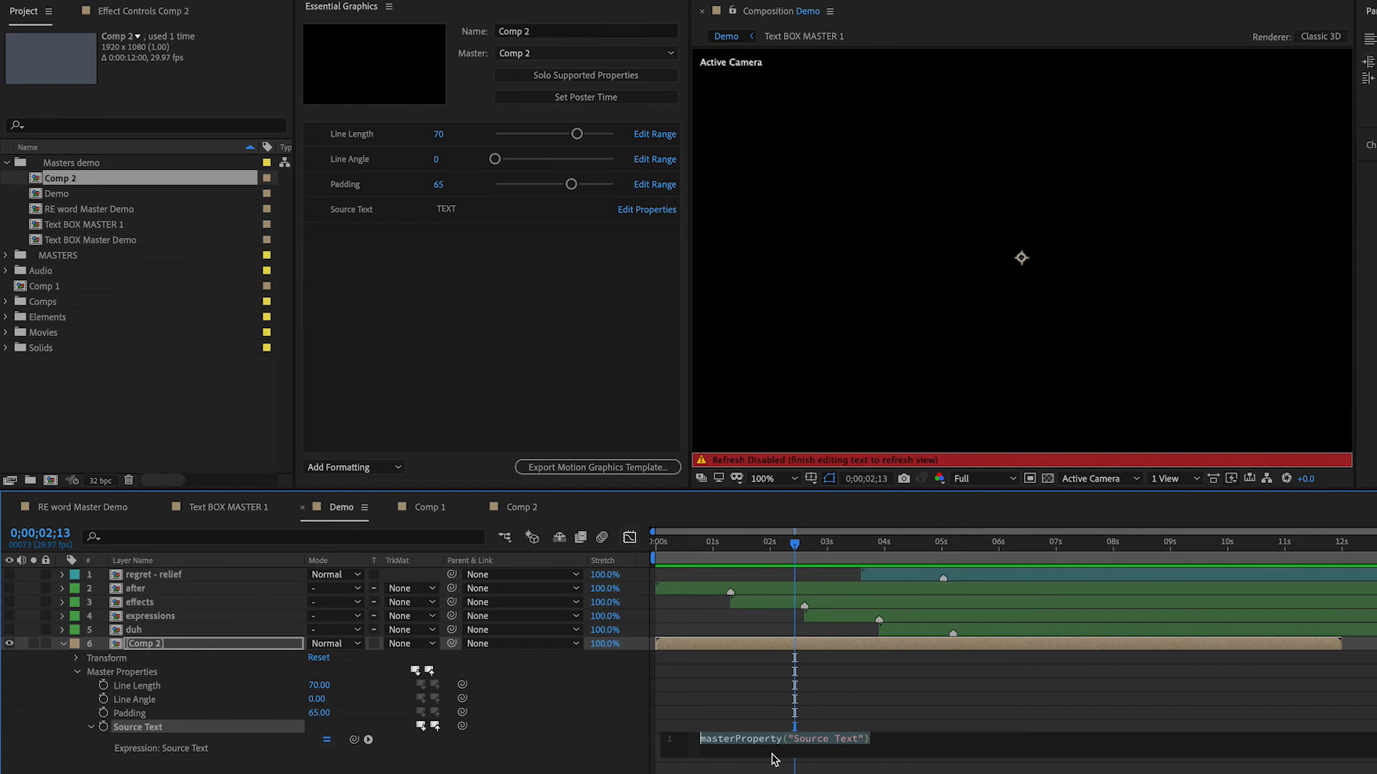
type("name")
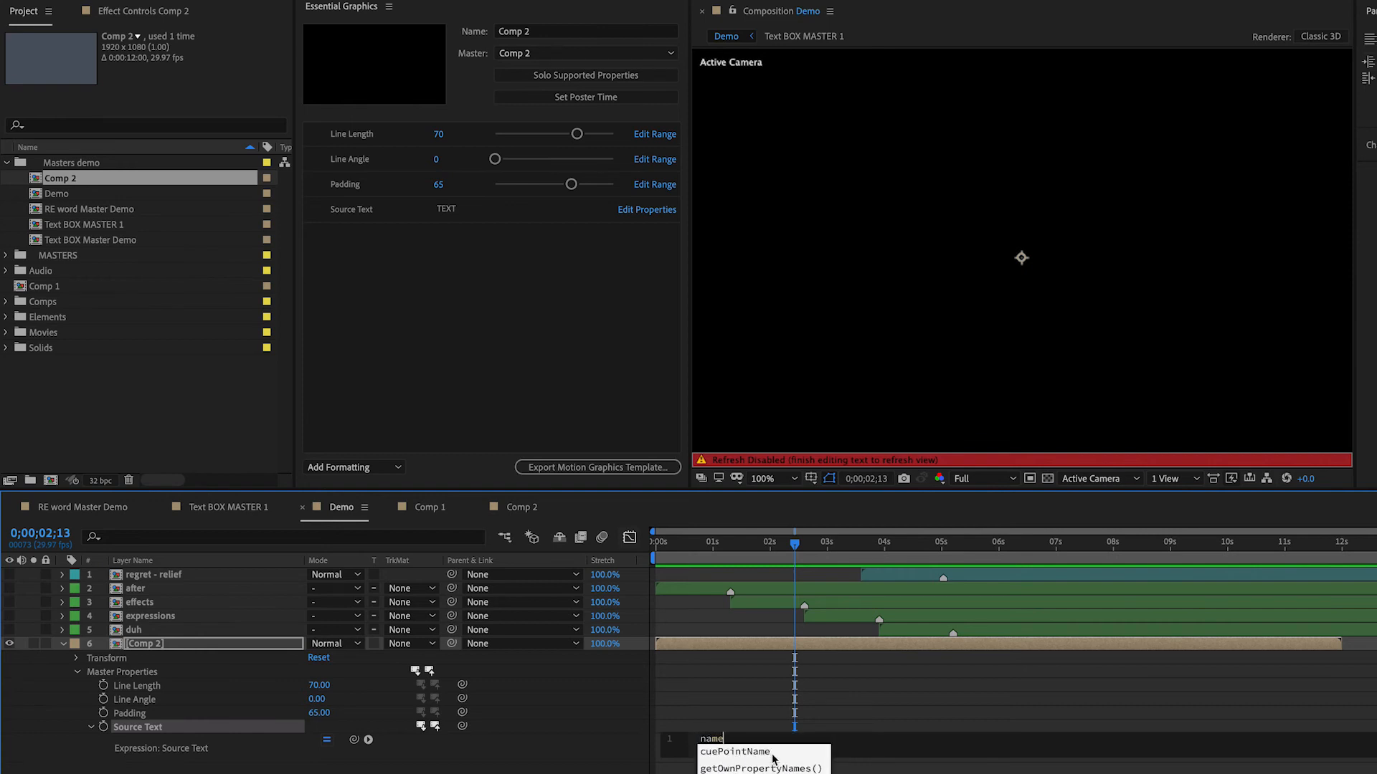
key("Escape")
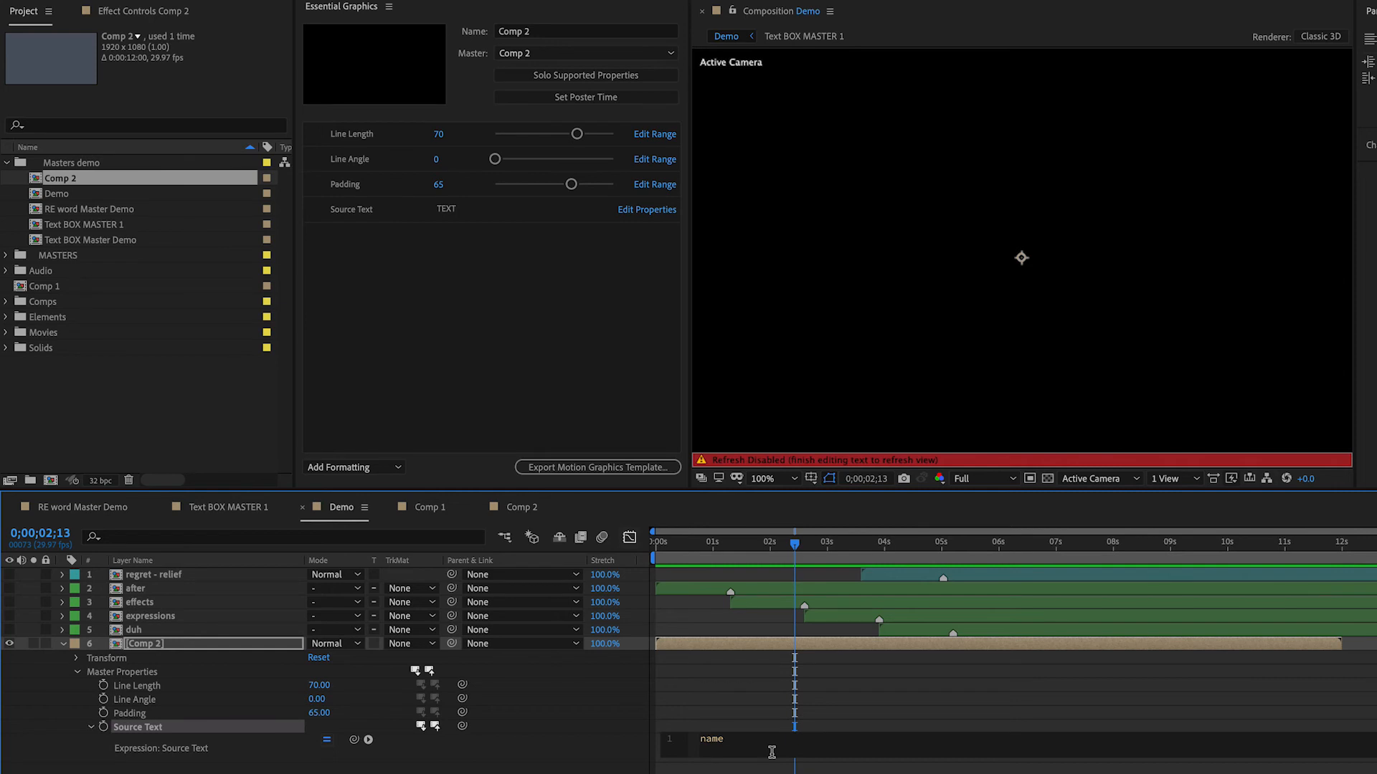
key("KP_Enter")
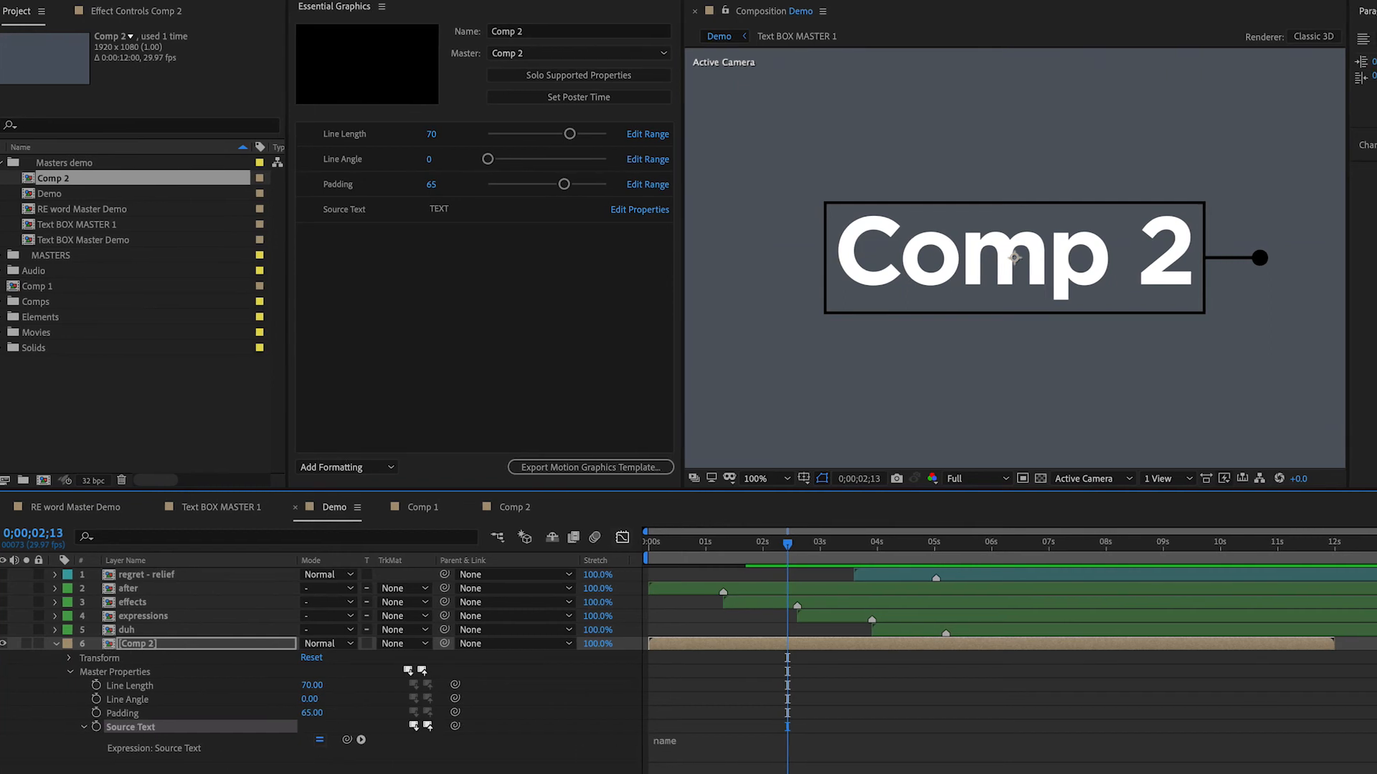
- Open the Comp 2 composition and set its TEXT layer to All Caps
left_click(405, 507)
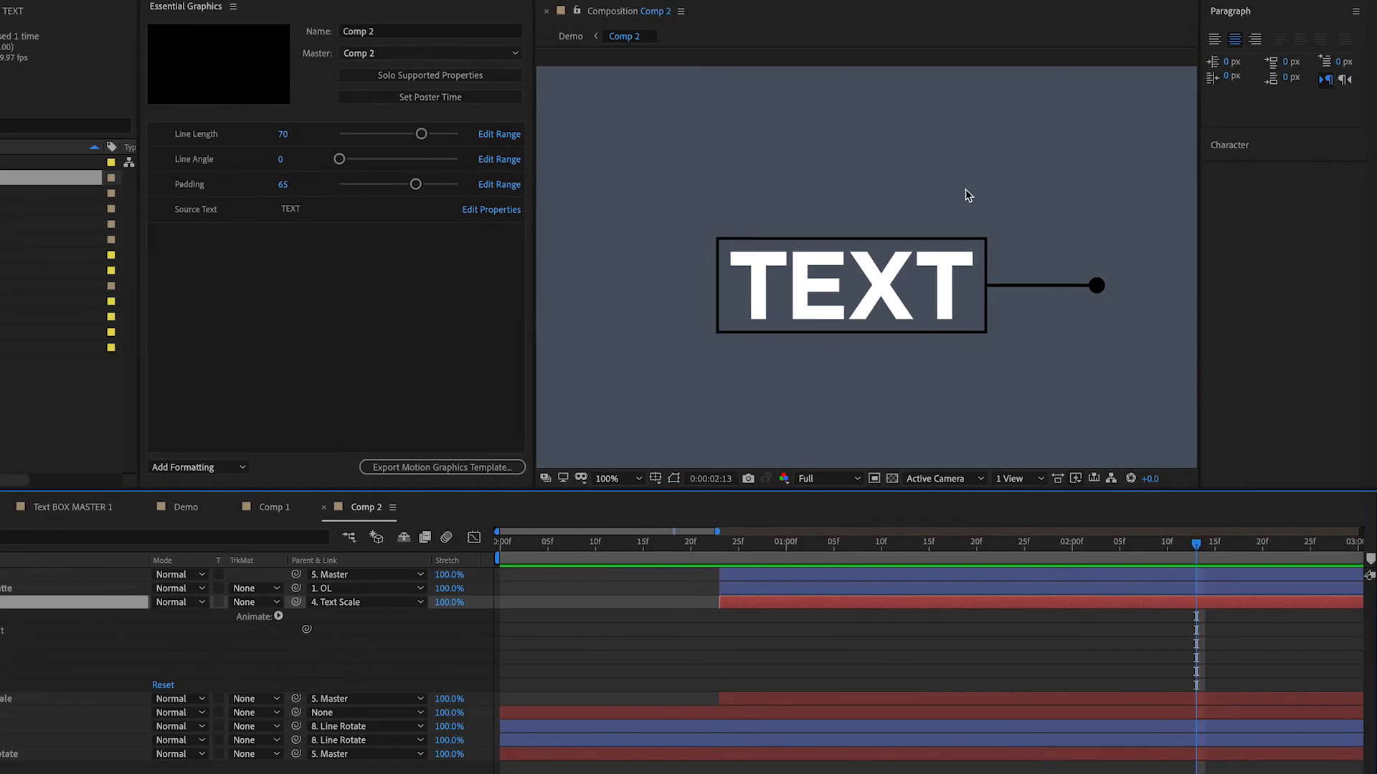
left_click(1237, 147)
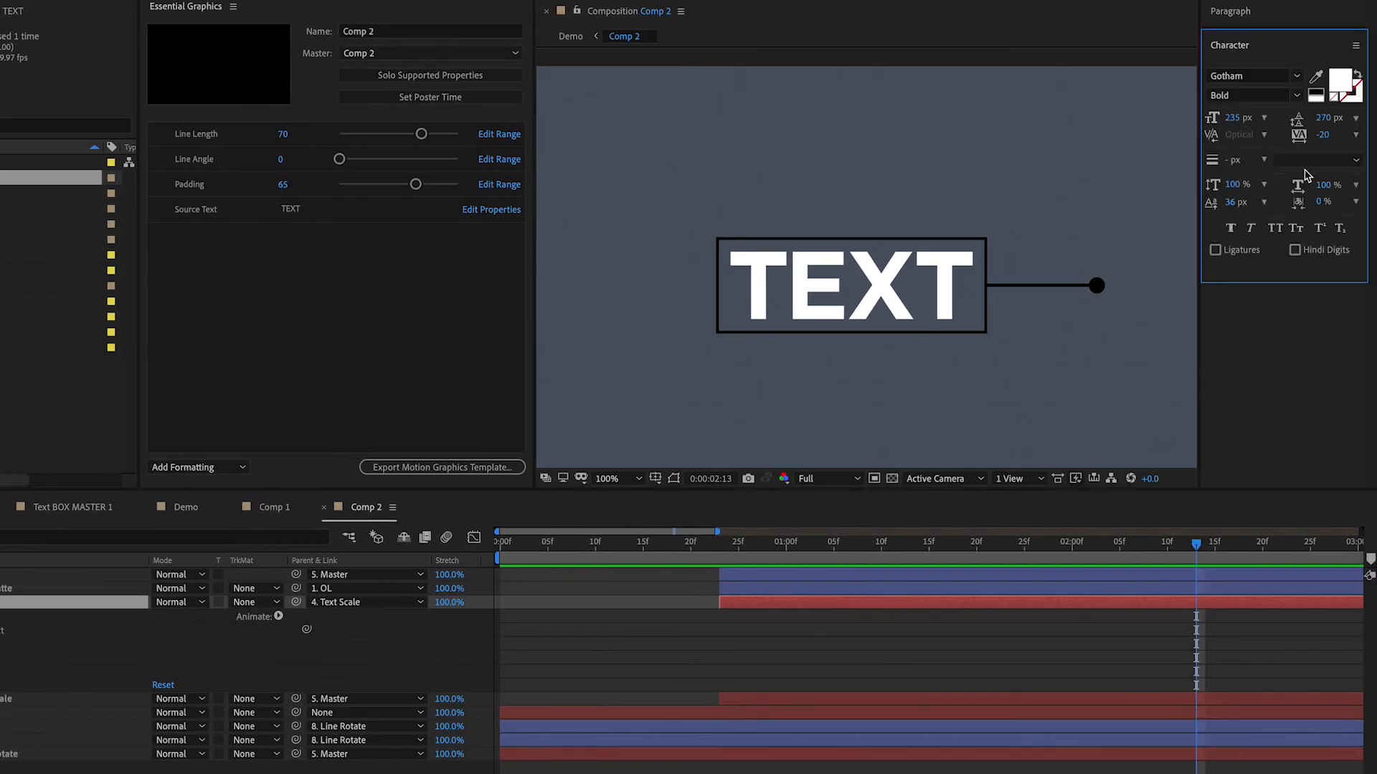
left_click(1358, 48)
left_click(1210, 218)
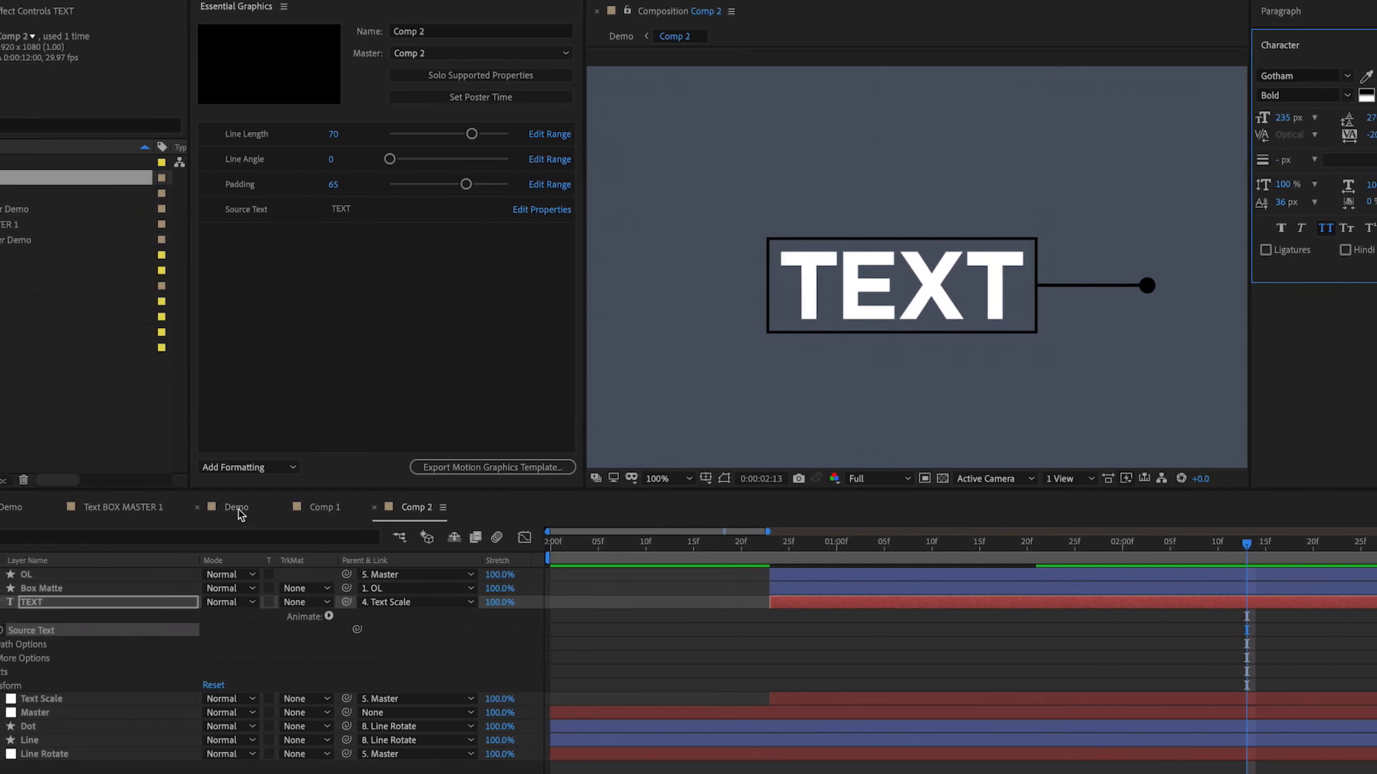
- Return to the Demo composition and preview the all-caps callout animation from the first frame, with the view at 50%
left_click(188, 507)
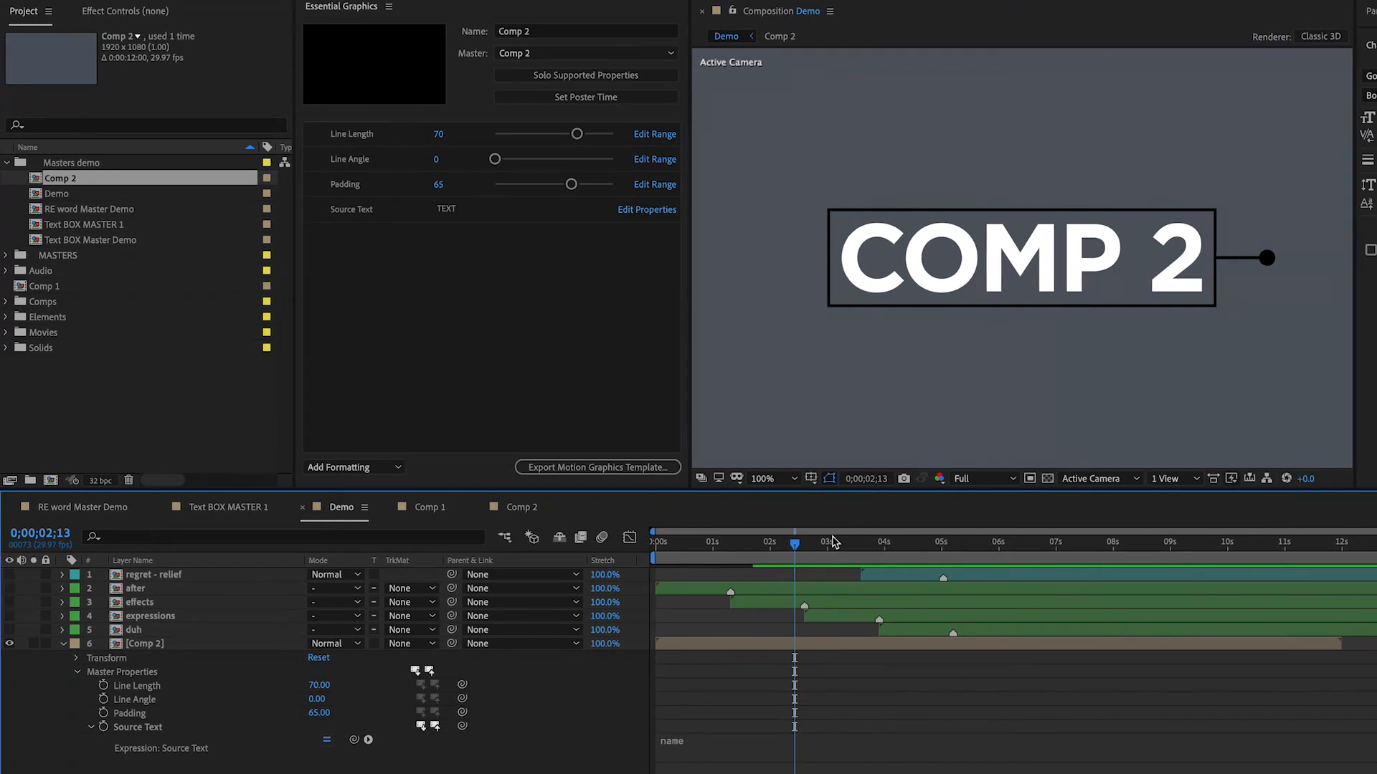
left_click(656, 547)
key("space")
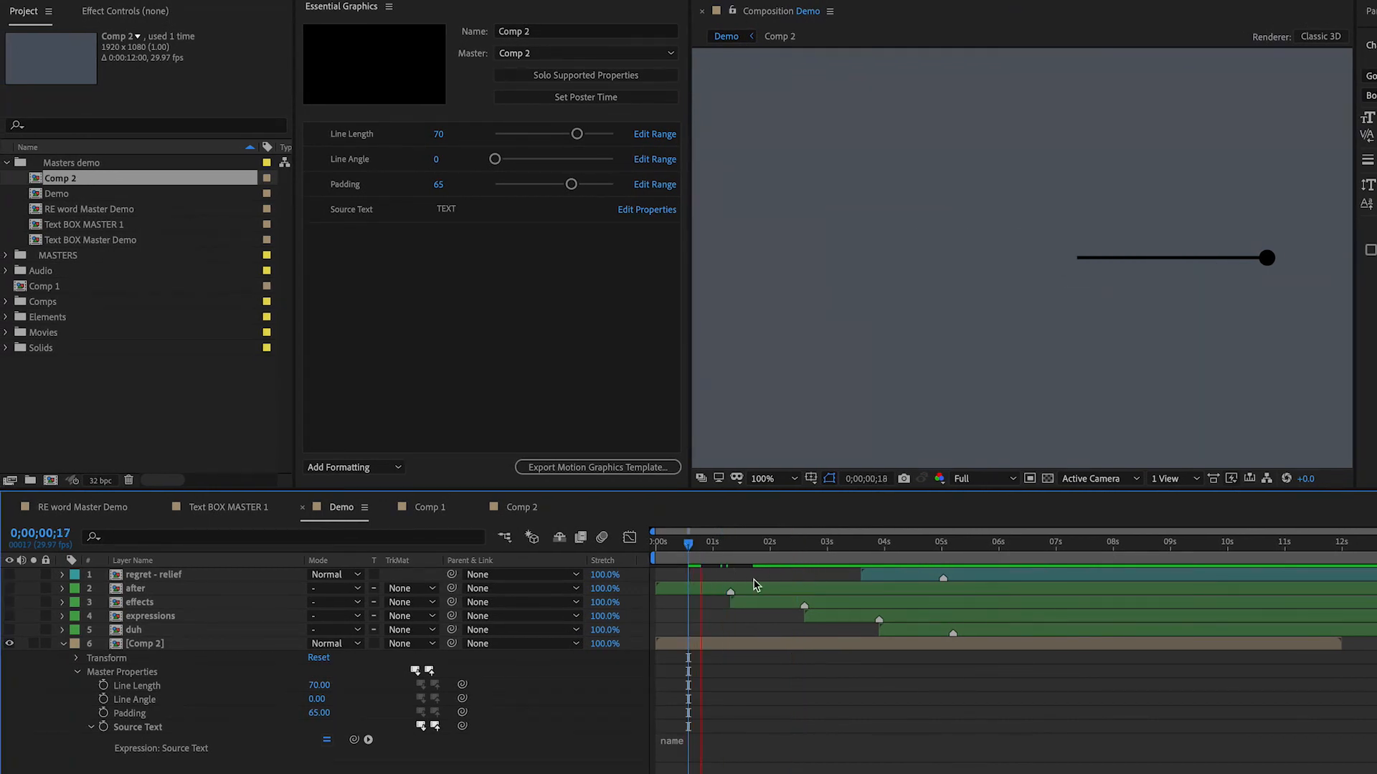
key("comma")
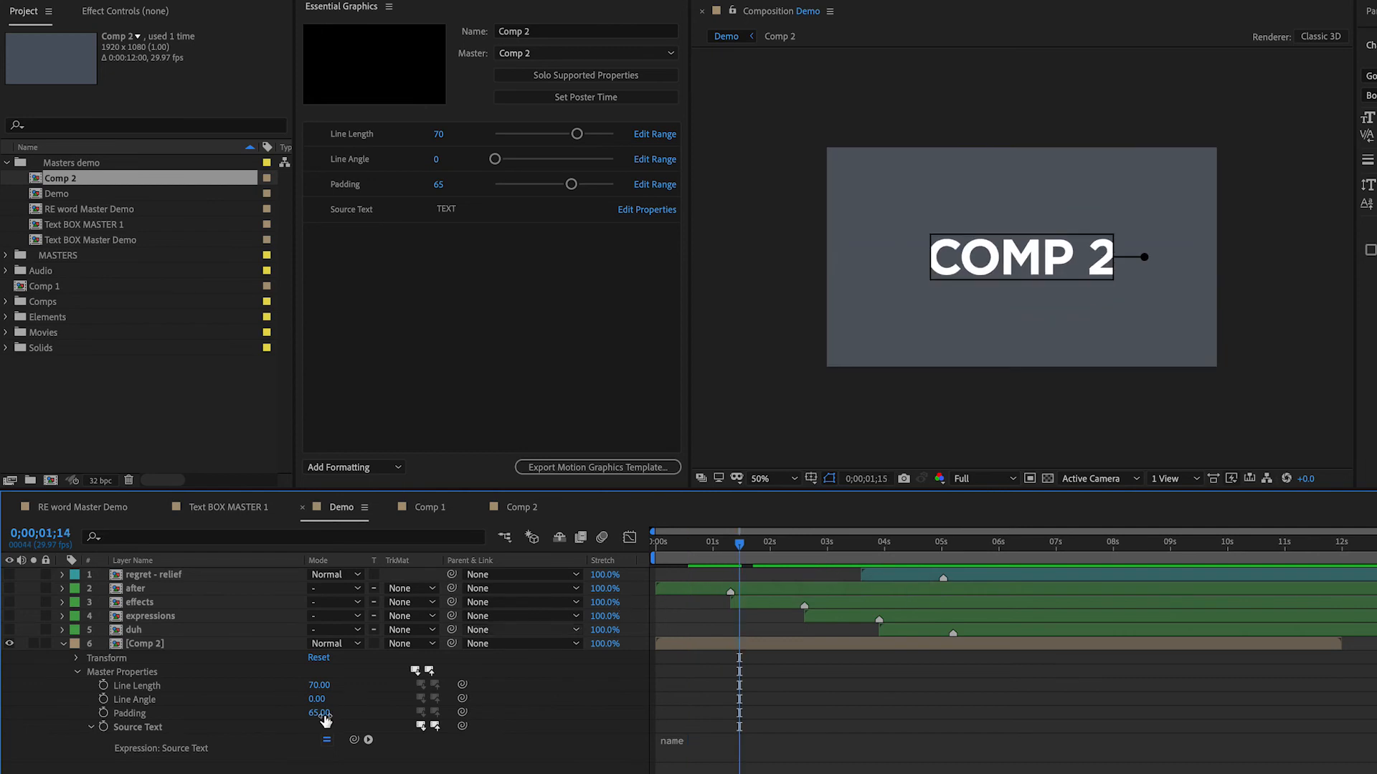
- Duplicate the Comp 2 layer, rename the copy Really? and move it just below the original callout
left_click(147, 644)
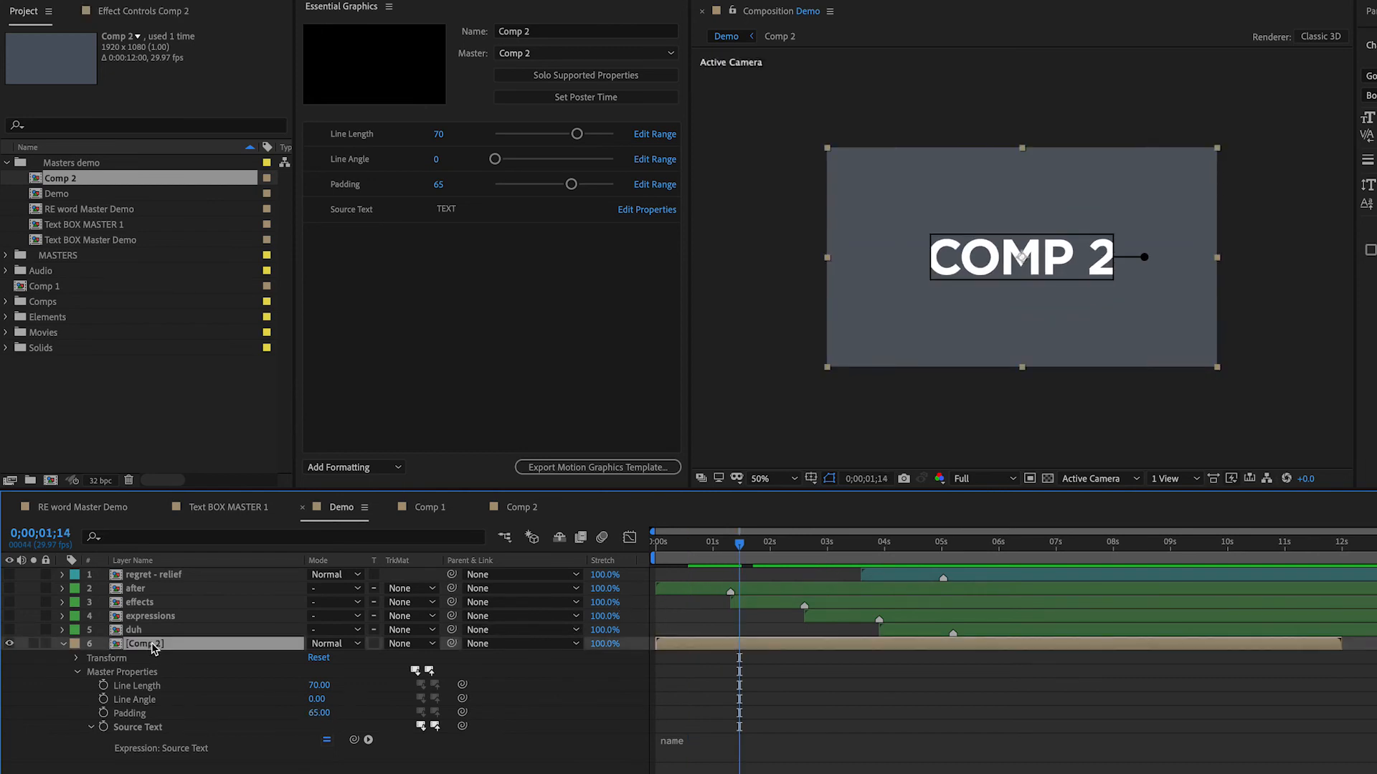
key("ctrl+d")
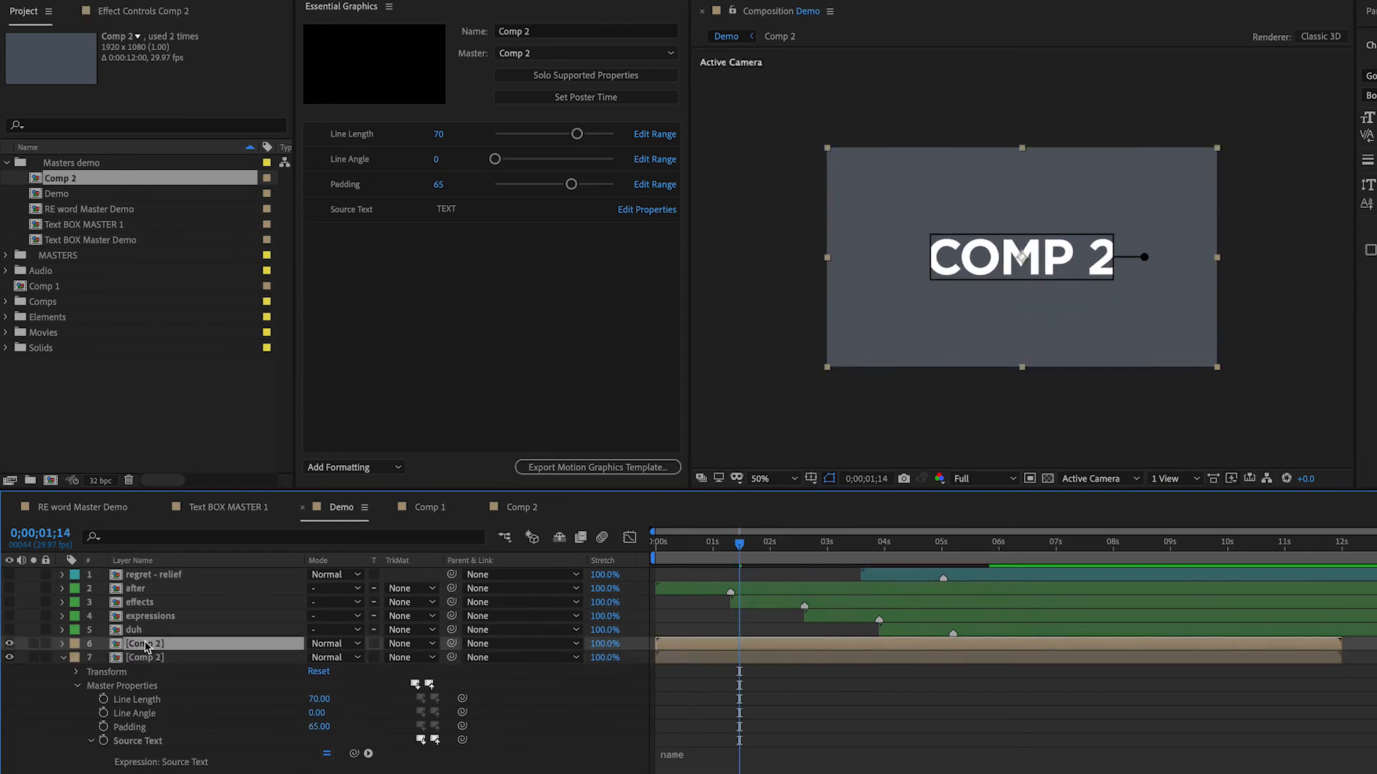
key("Return")
type("Really?")
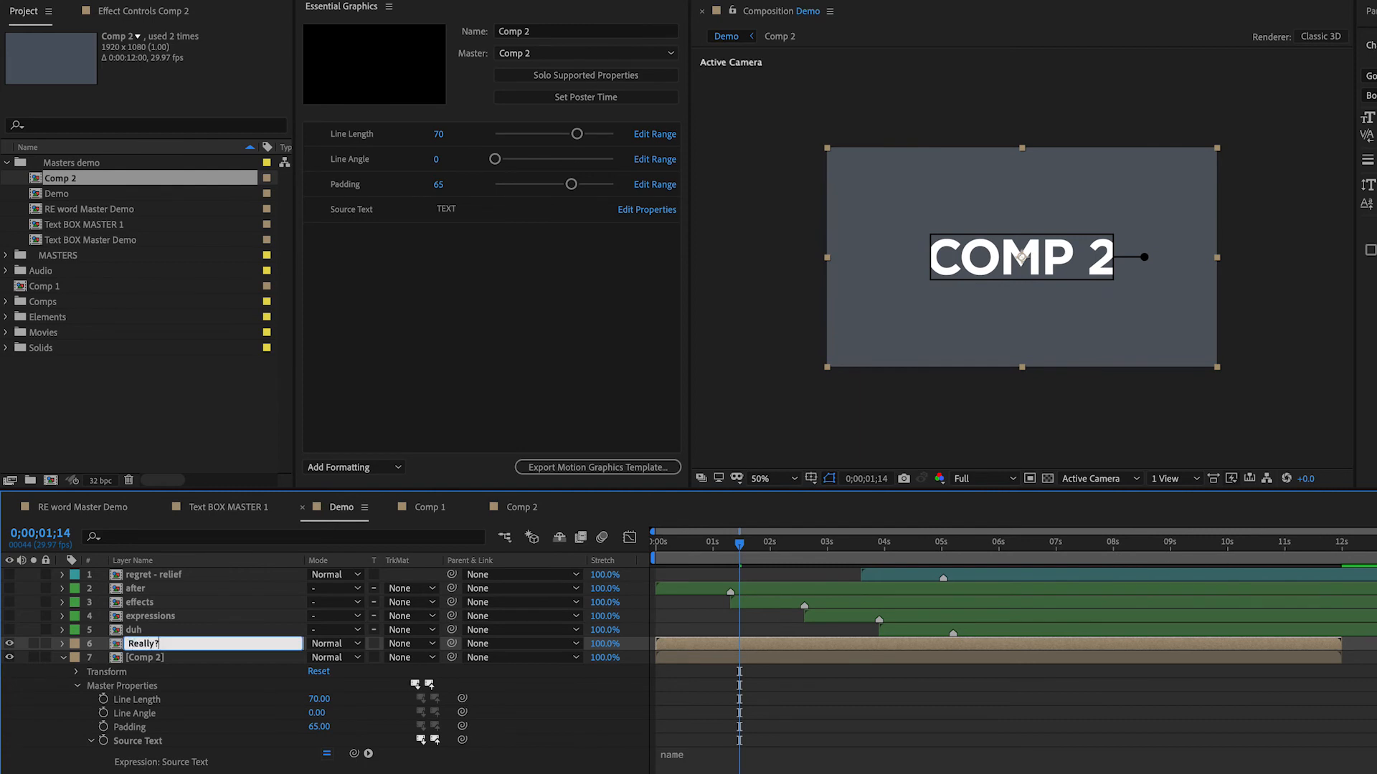
key("Return")
left_click_drag(981, 266, 982, 309)
- Rename the original Comp 2 layer as "Yes really."
left_click(172, 659)
key("Return")
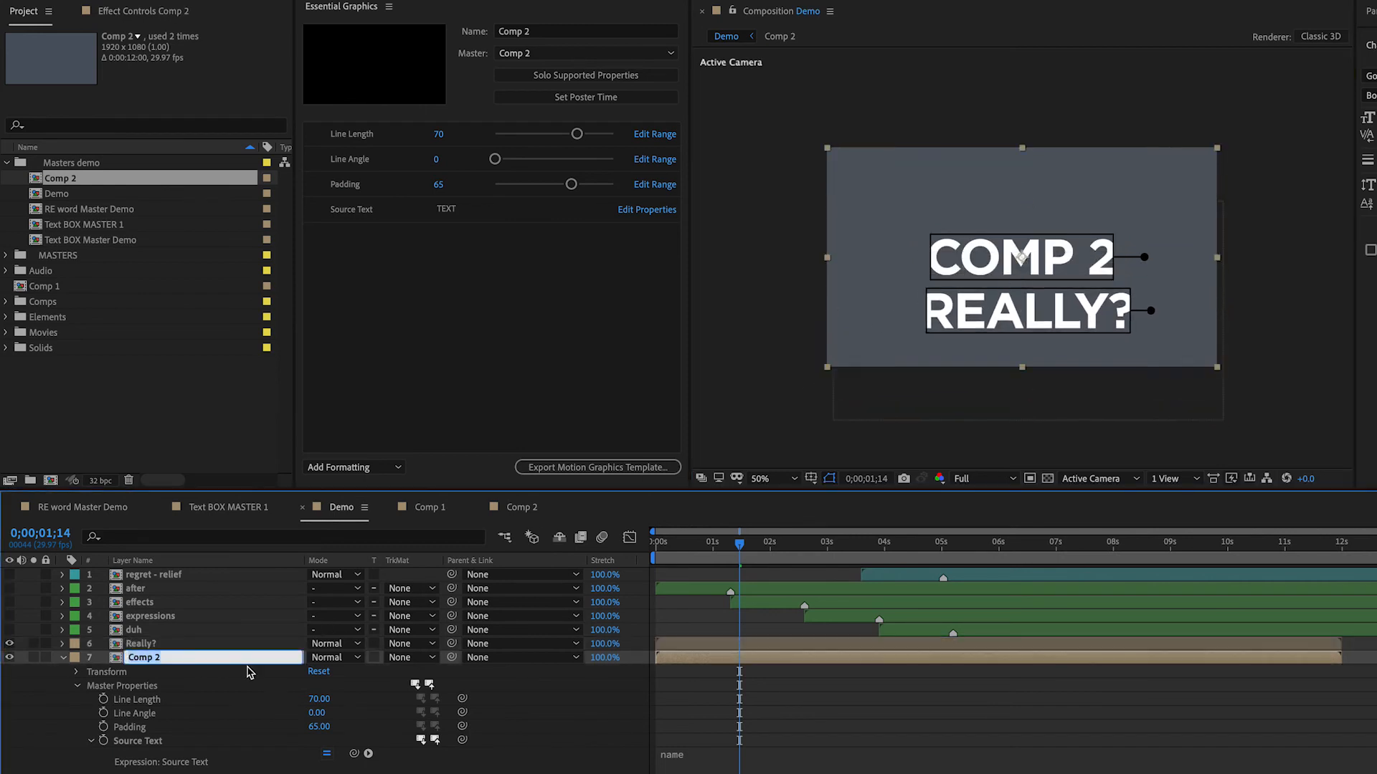
type("Yea, really.")
key("Return")
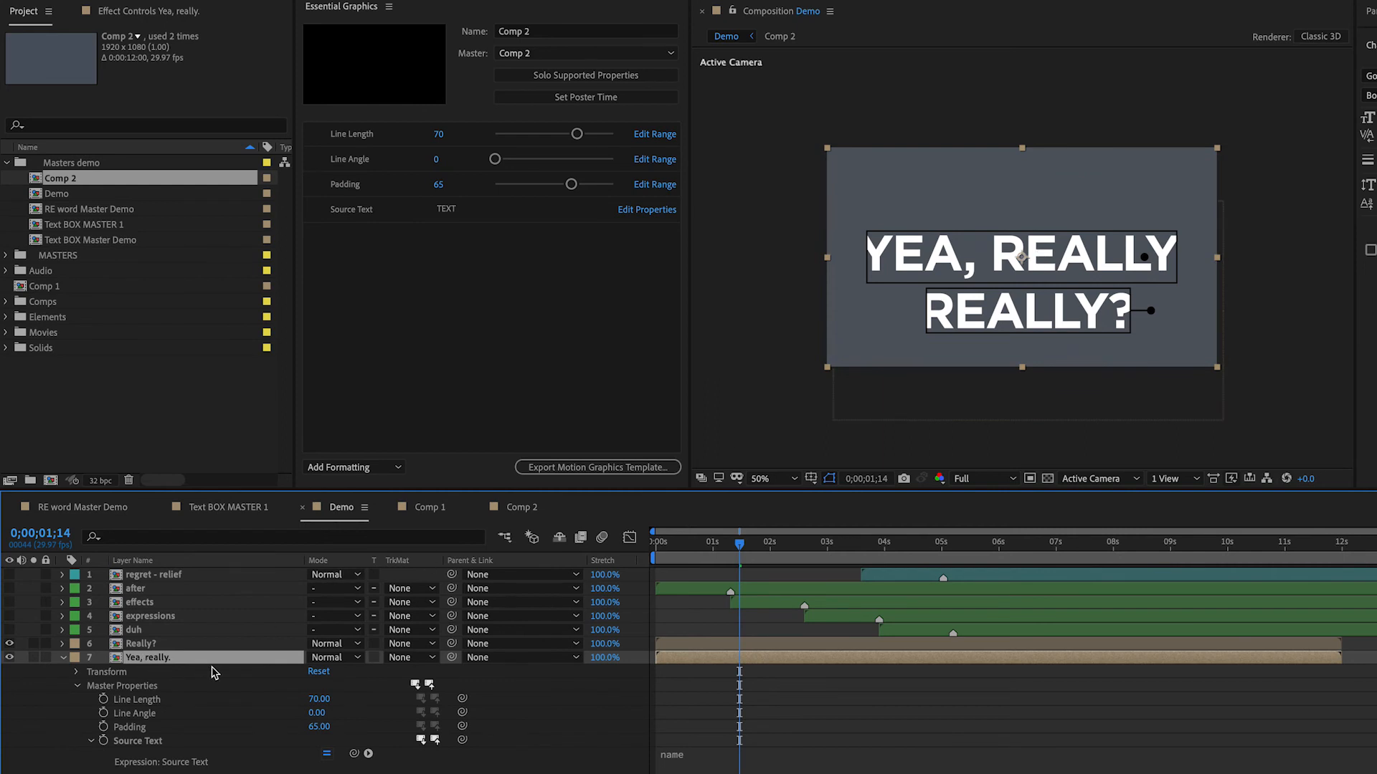
key("Return")
left_click(131, 657)
key("Delete")
key("Delete")
type("s")
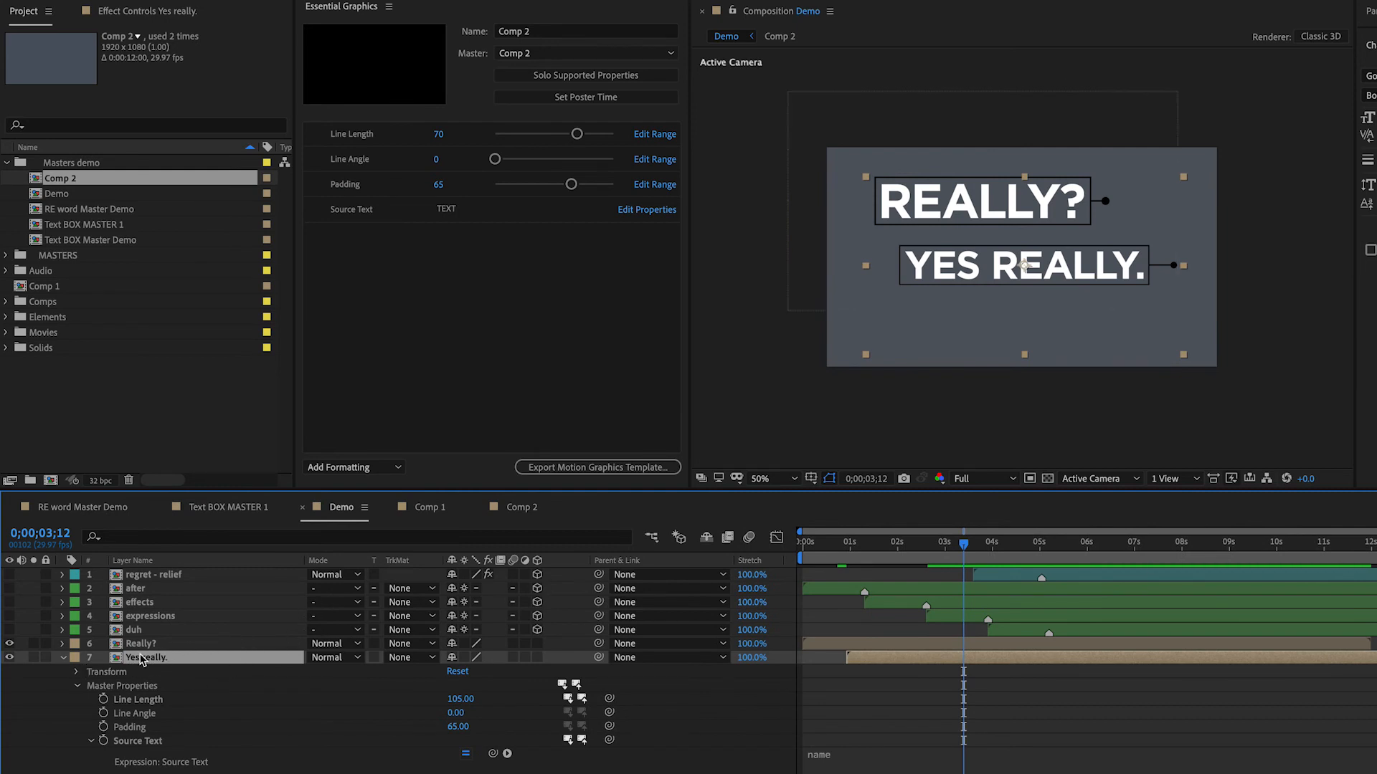
- Set the "Yes really." layer's Line Length to 63 and Line Angle to -20, and move its callout closer beneath REALLY?
left_click_drag(451, 713, 423, 701)
left_click_drag(1059, 270, 1022, 261)
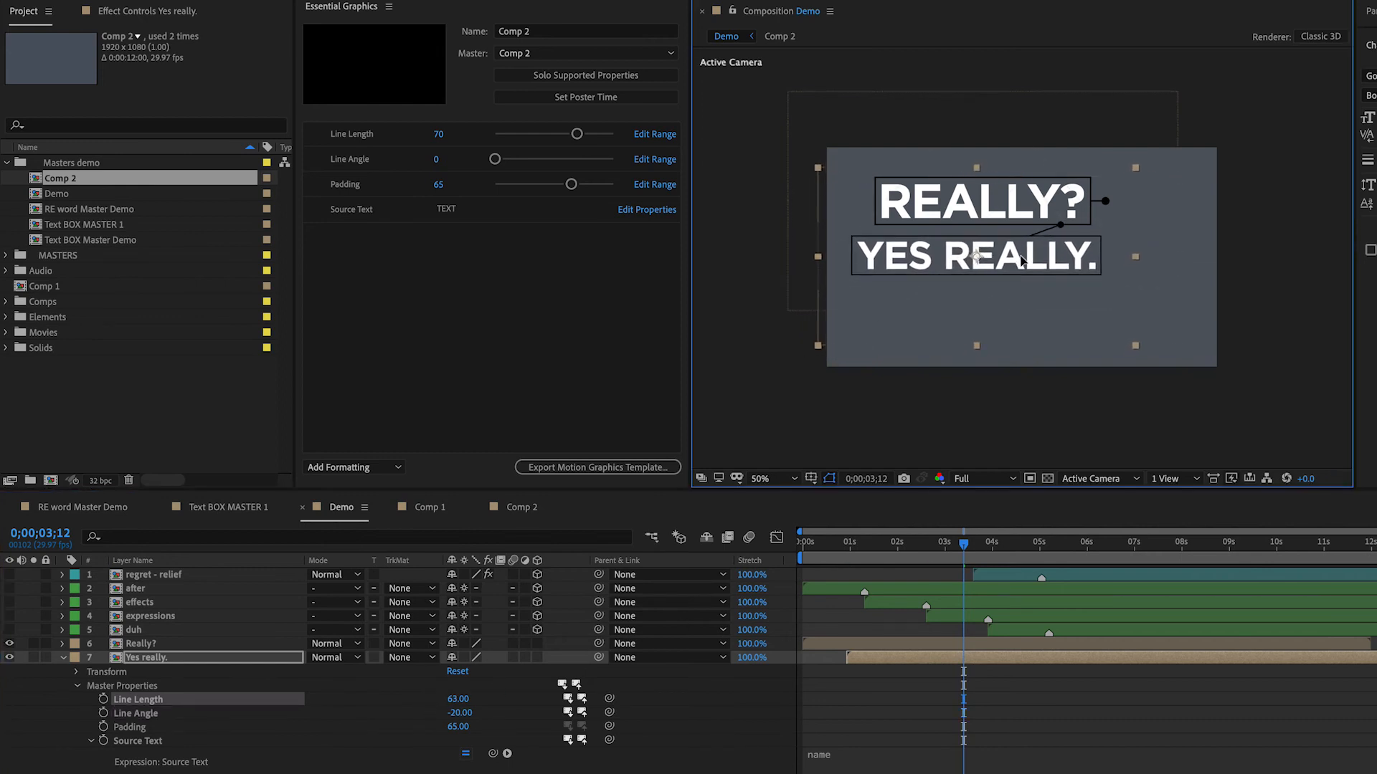
right_click(1022, 261)
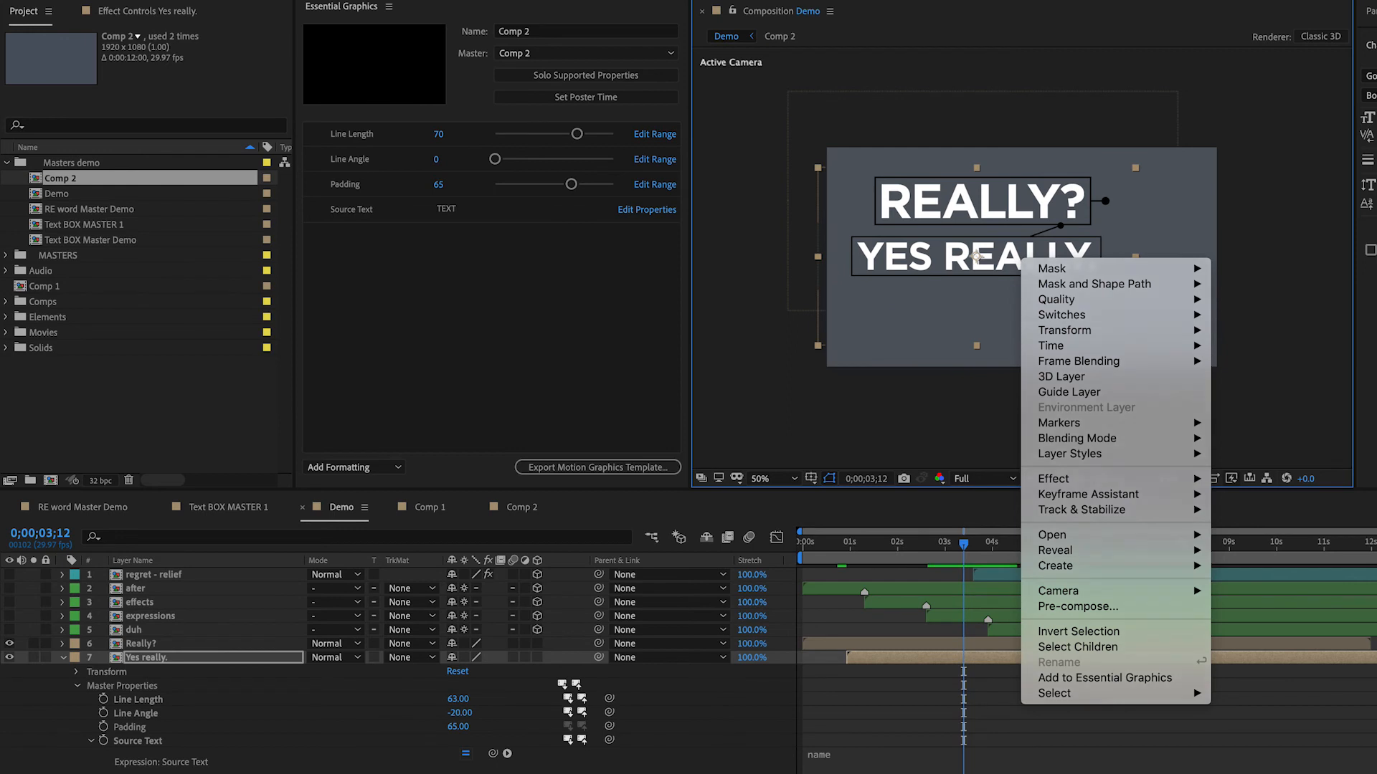
left_click(944, 315)
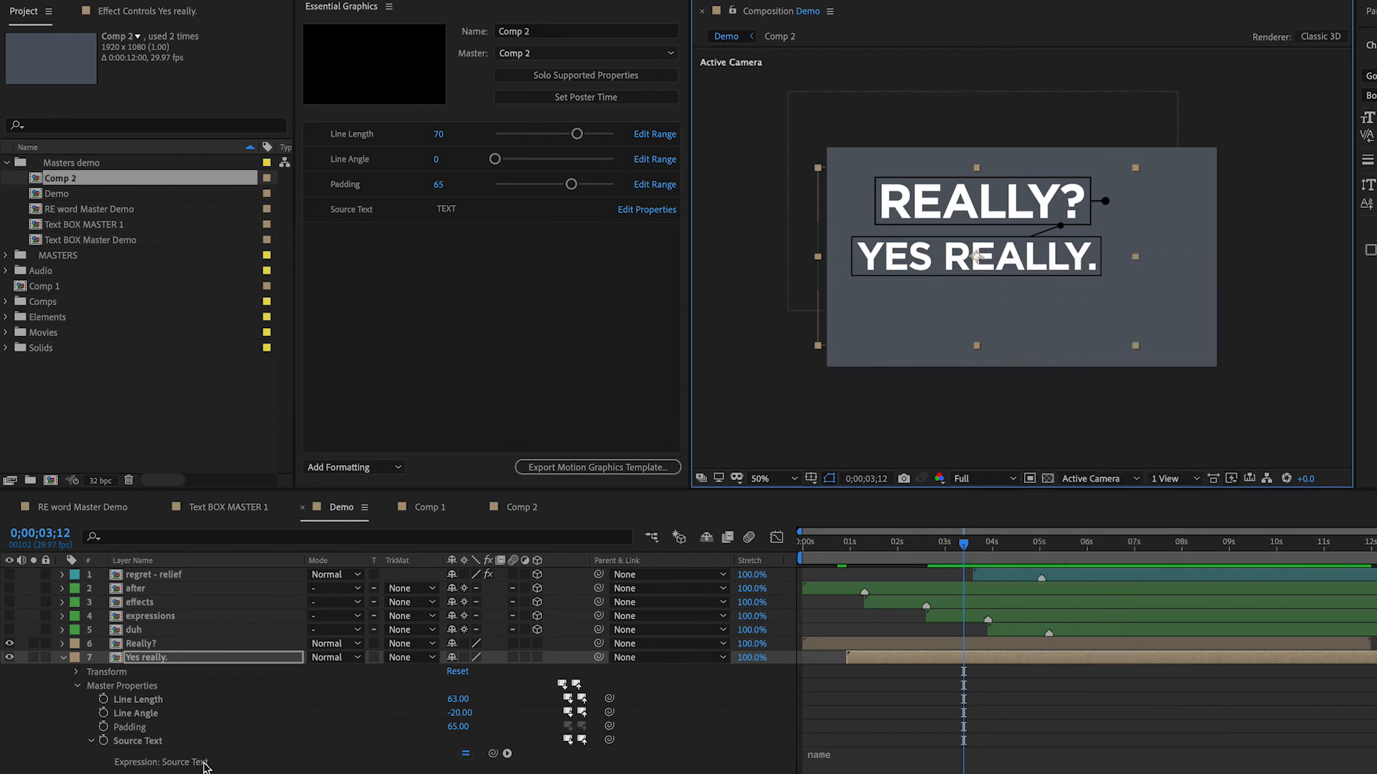
left_click(121, 658)
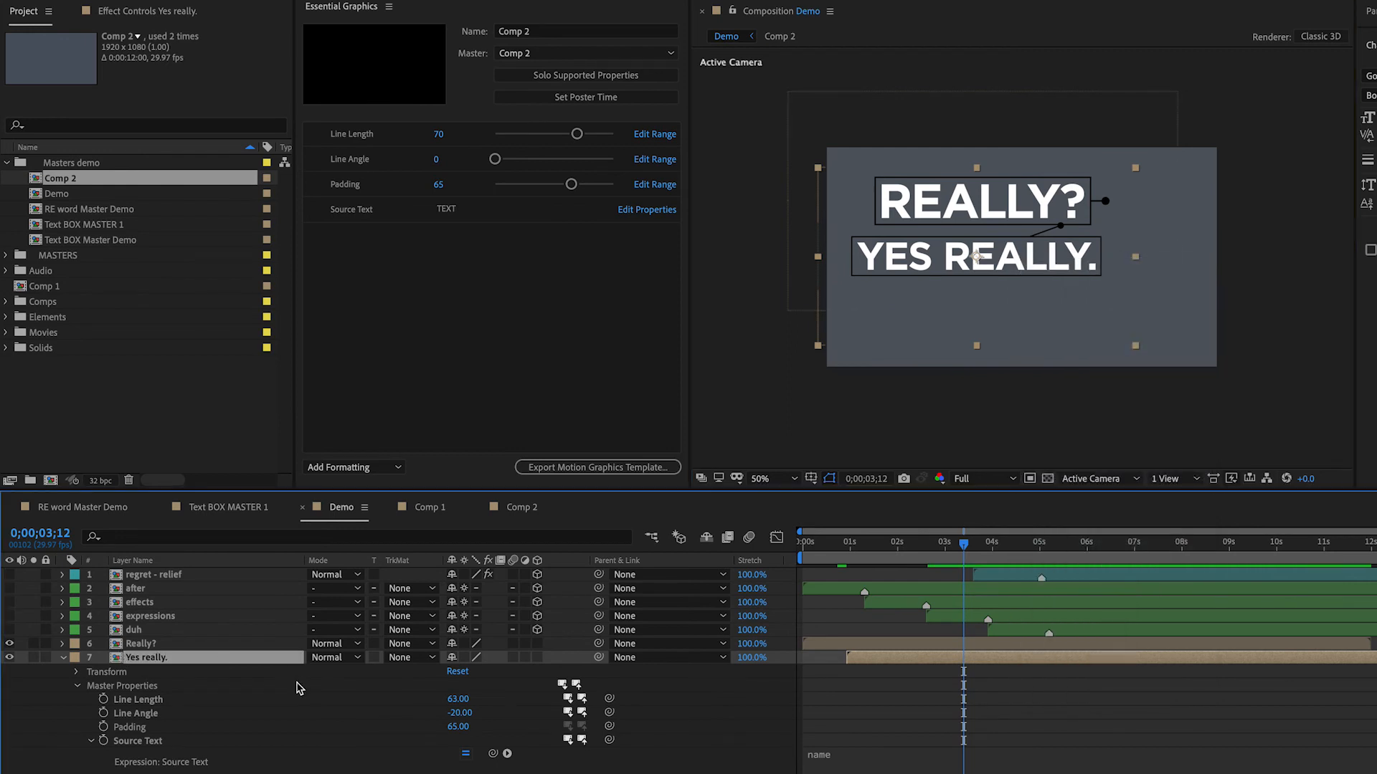
- Preview the two callouts animating together from near the start of the Demo composition
left_click(147, 644)
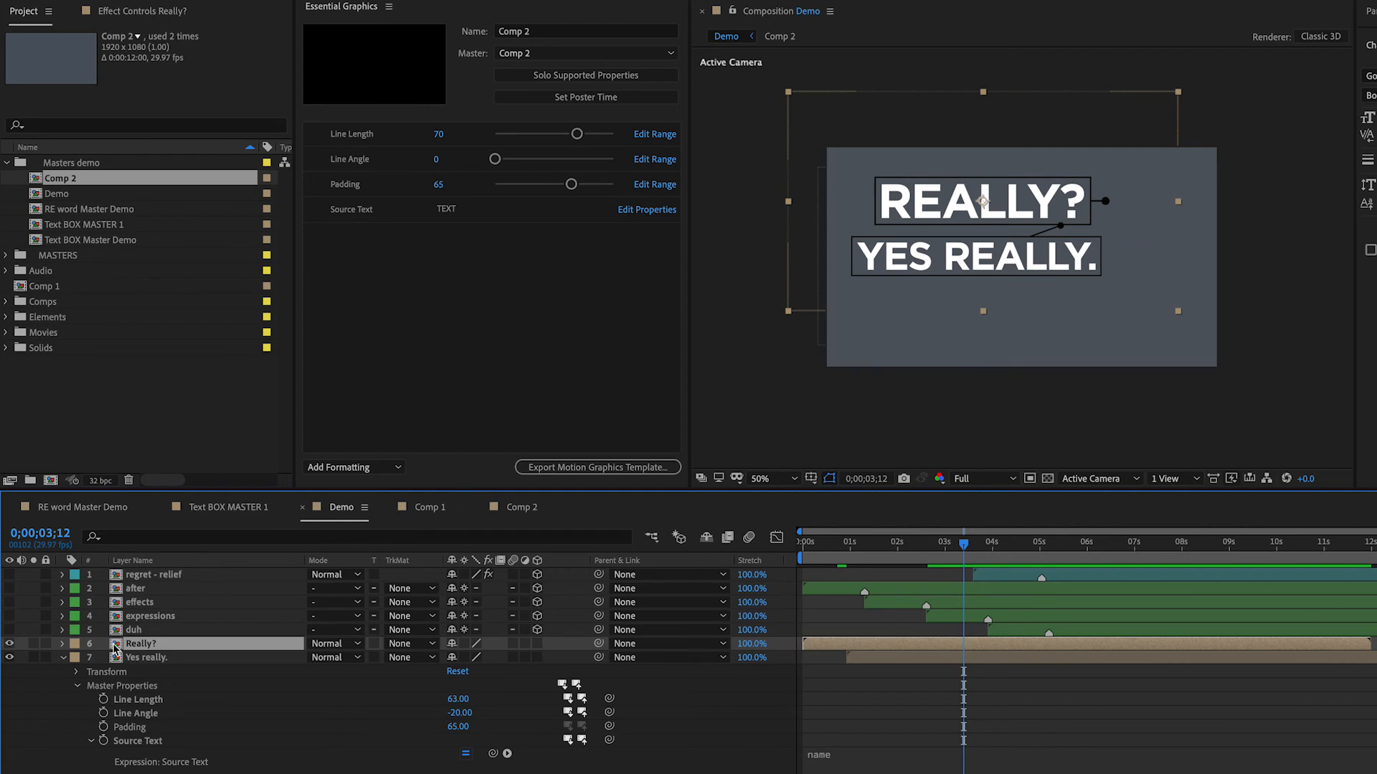
left_click(819, 546)
key("space")
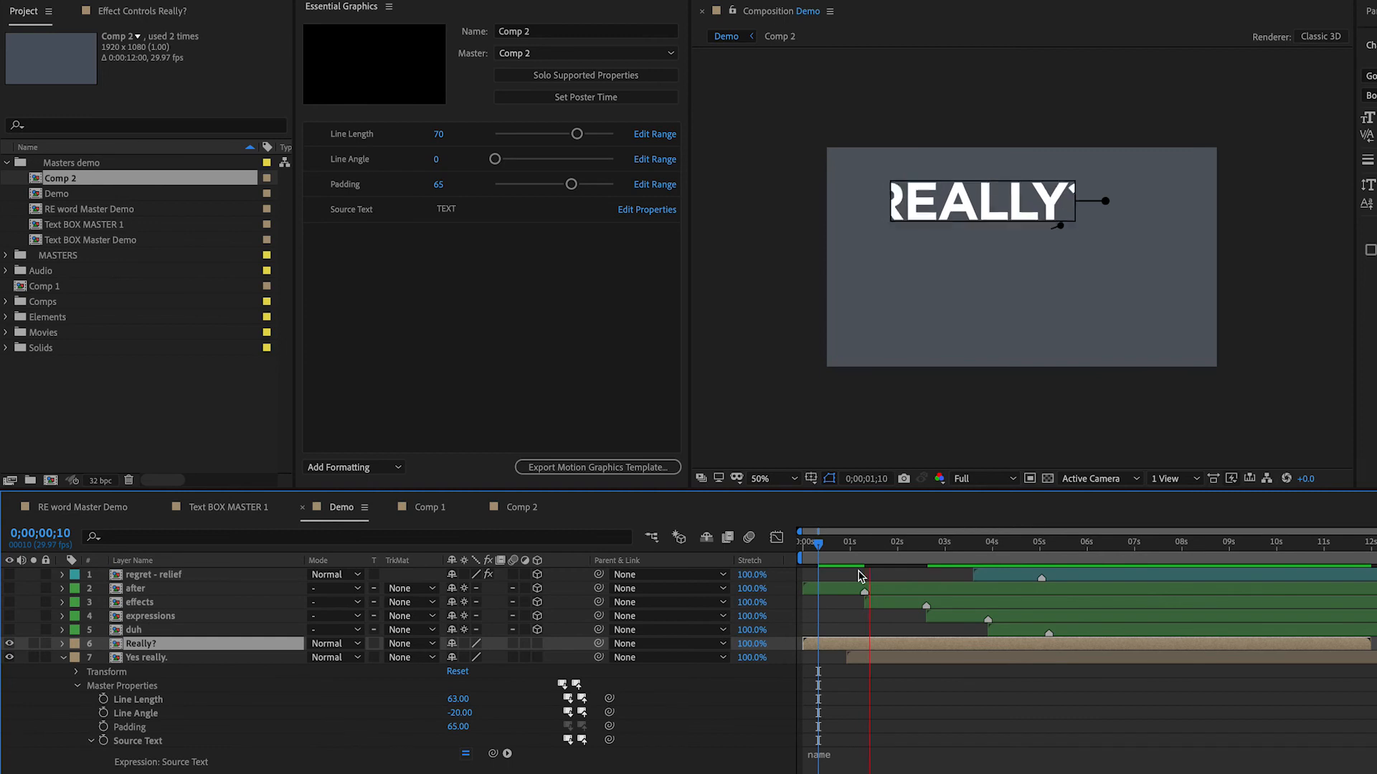
key("space")
- Shift the "Yes really." layer to start at about 1.3 seconds and preview the new timing
left_click(920, 660)
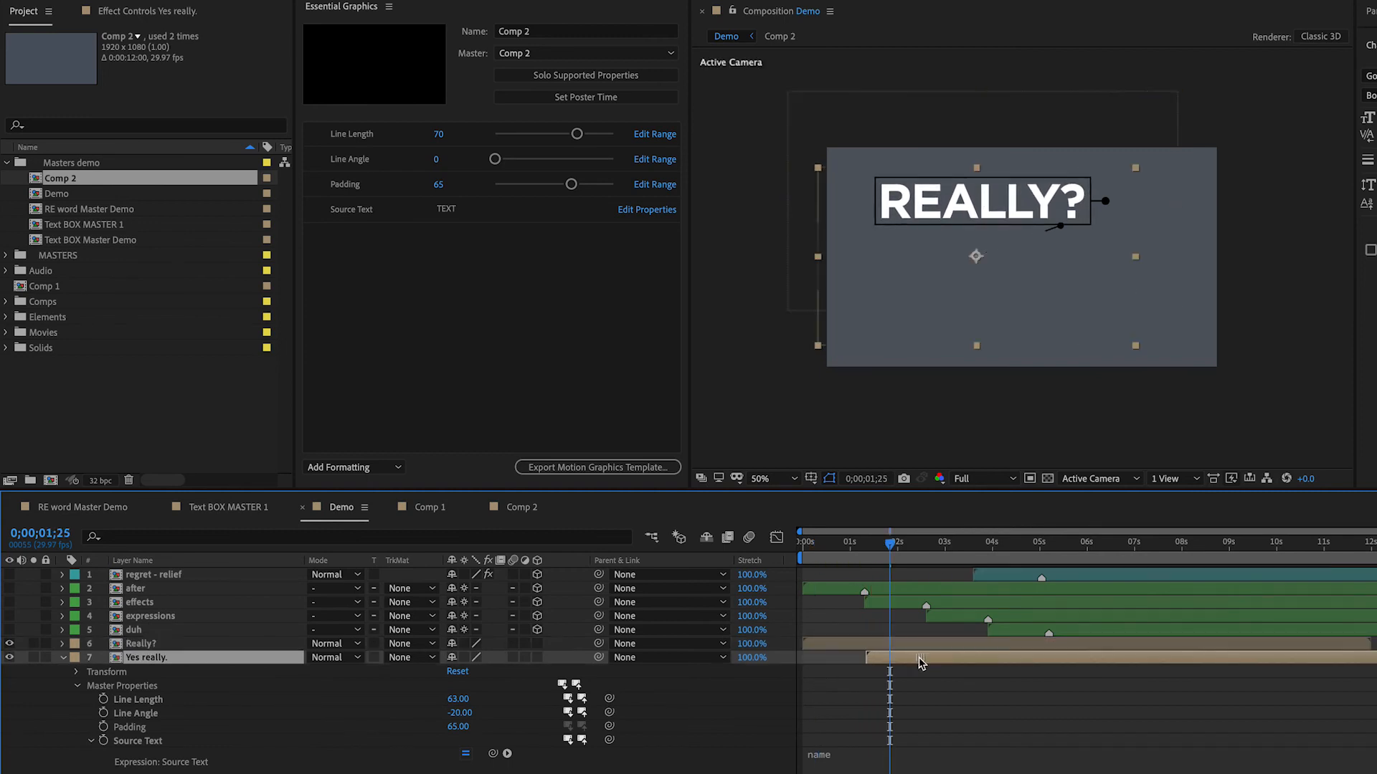
left_click(832, 545)
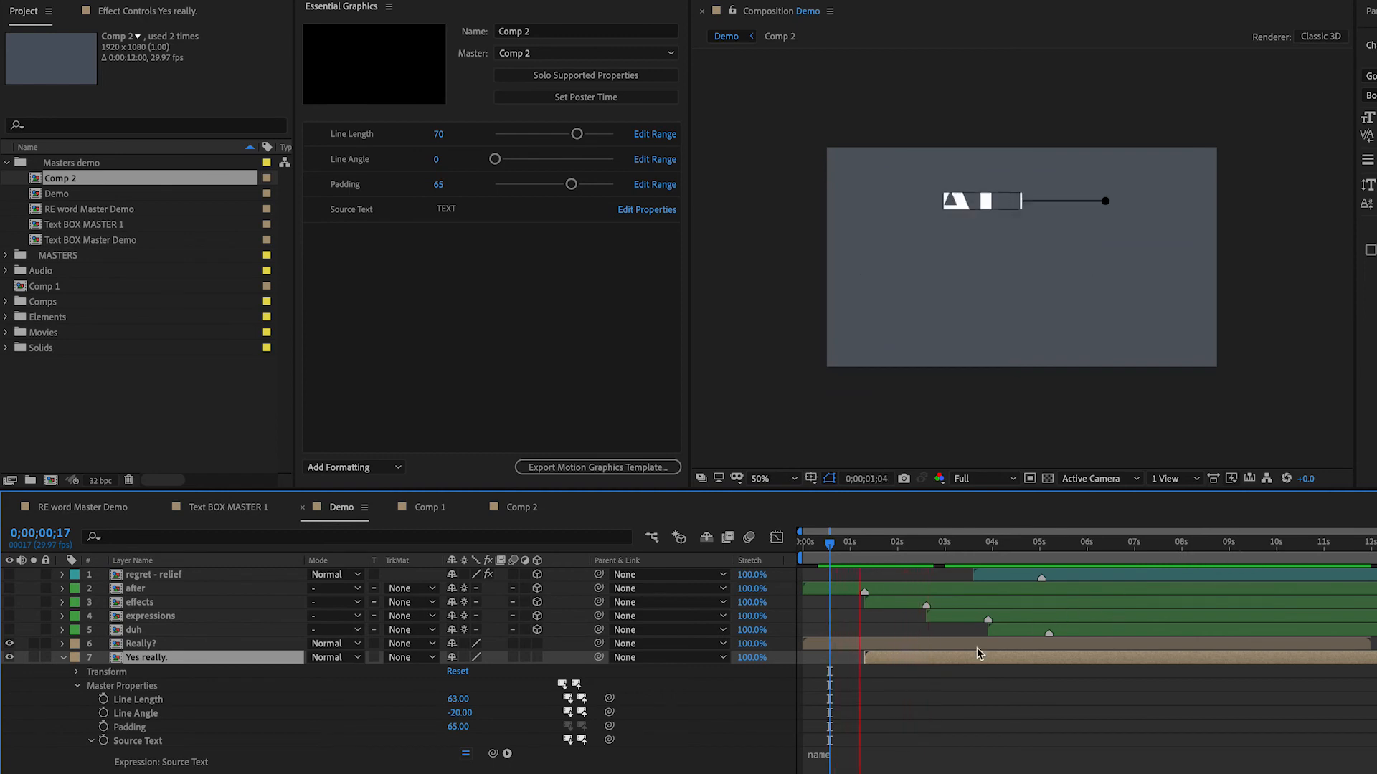
key("space")
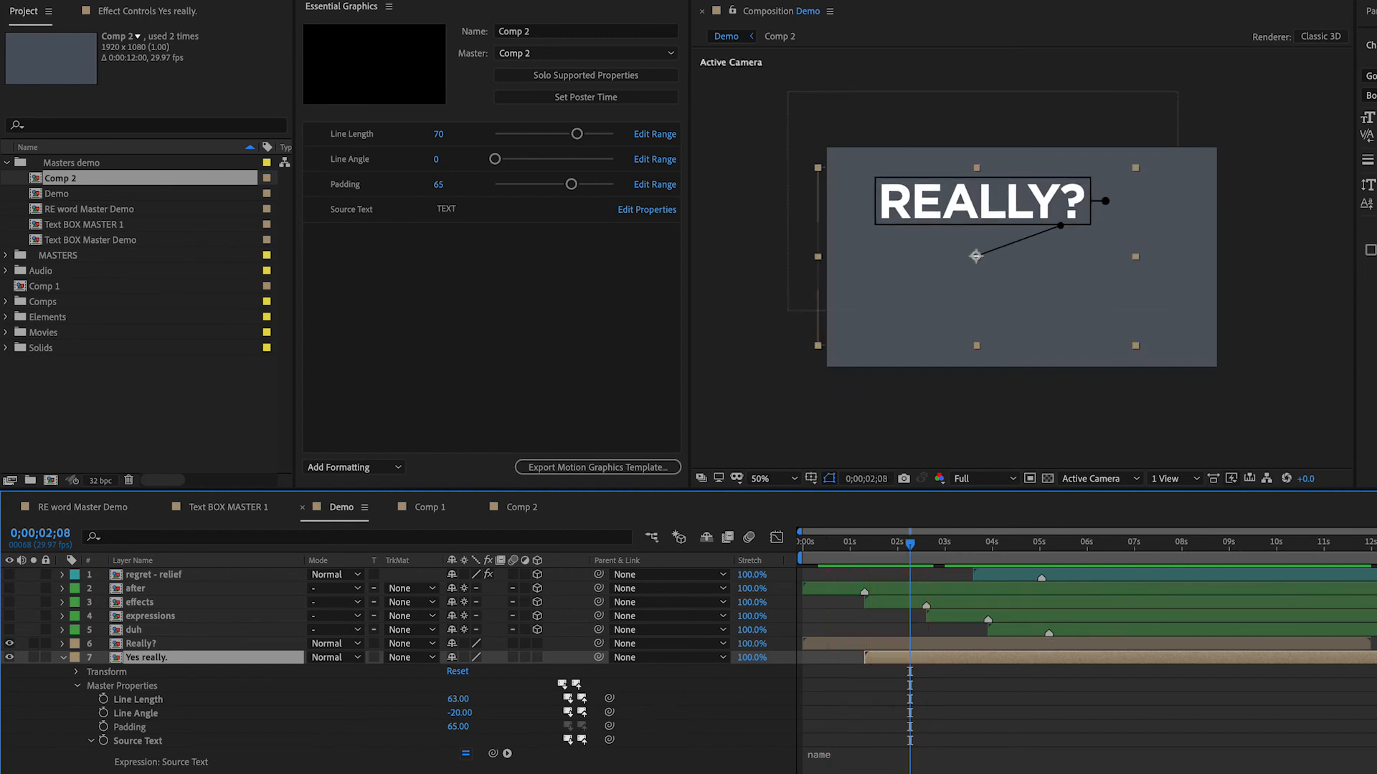
- Collapse the "Yes really." layer's properties and hide both the Really? and "Yes really." layers
key("F2")
left_click(140, 658)
left_click(63, 658)
left_click(194, 759)
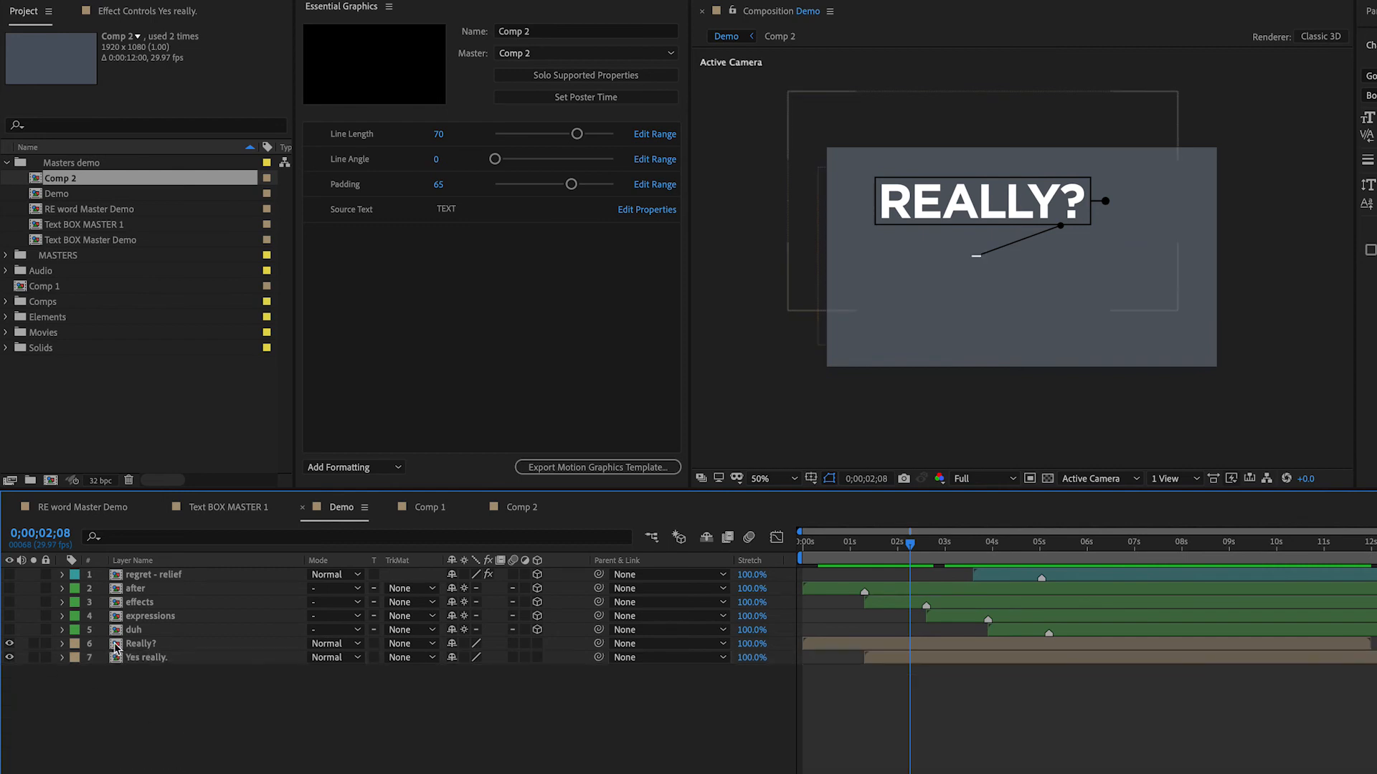
left_click(62, 658)
left_click(62, 657)
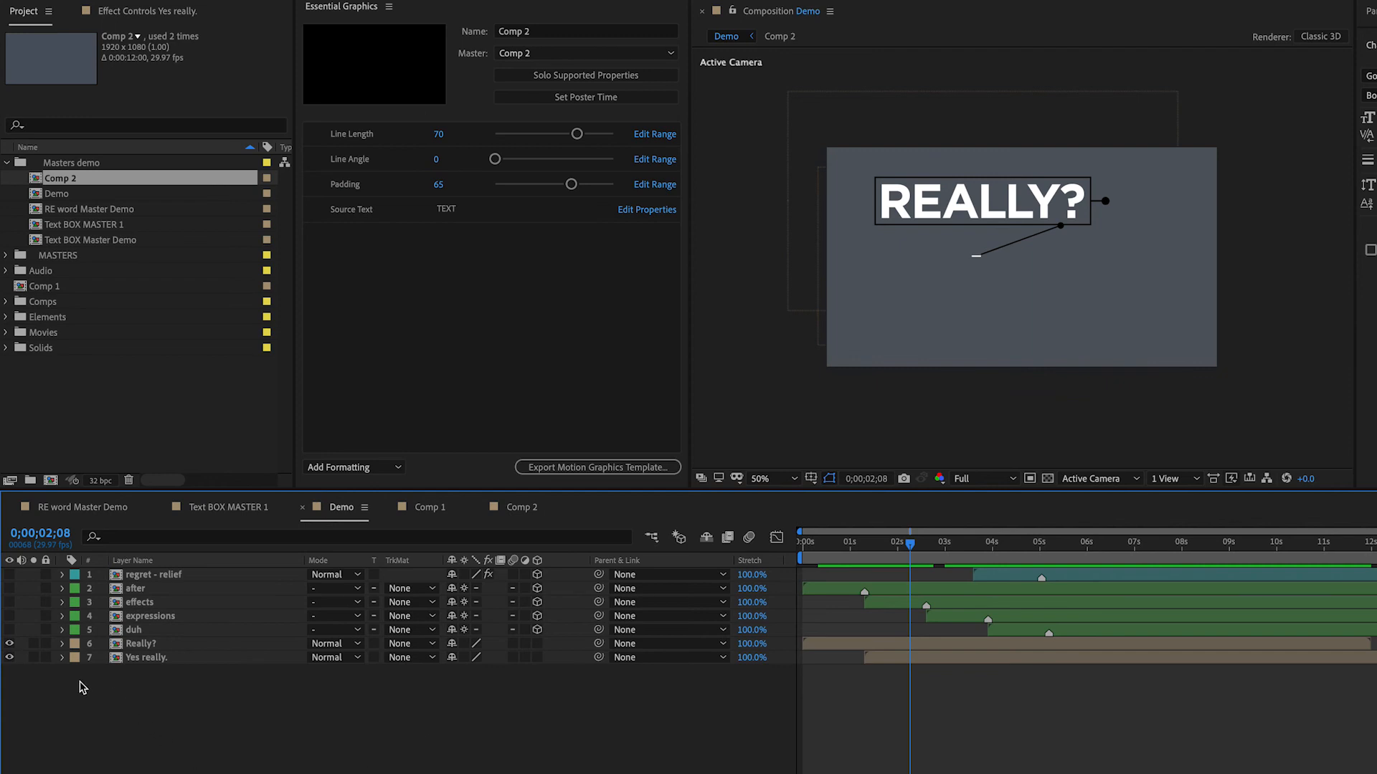
left_click_drag(9, 644, 9, 658)
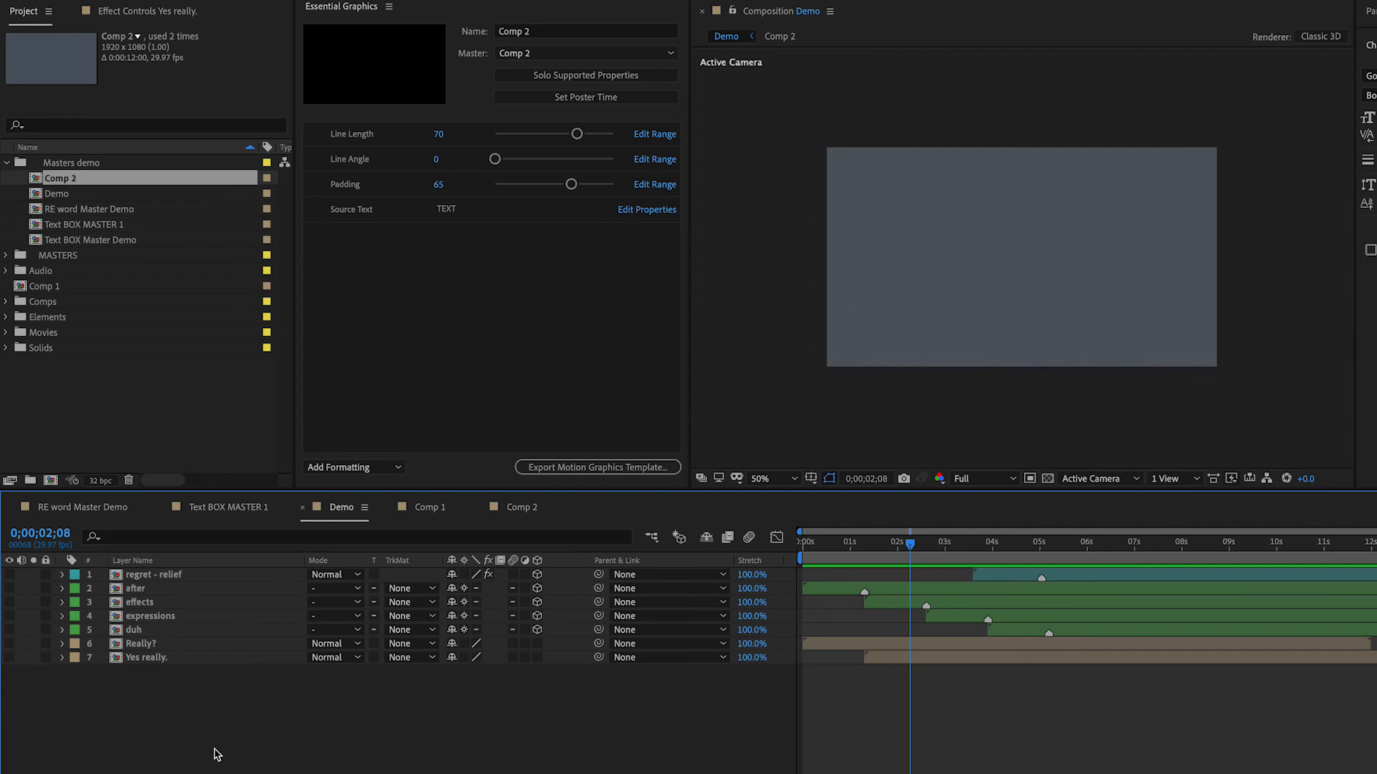
- Show the regret - relief layer and preview its word change from about 0;00;03;25
left_click(152, 577)
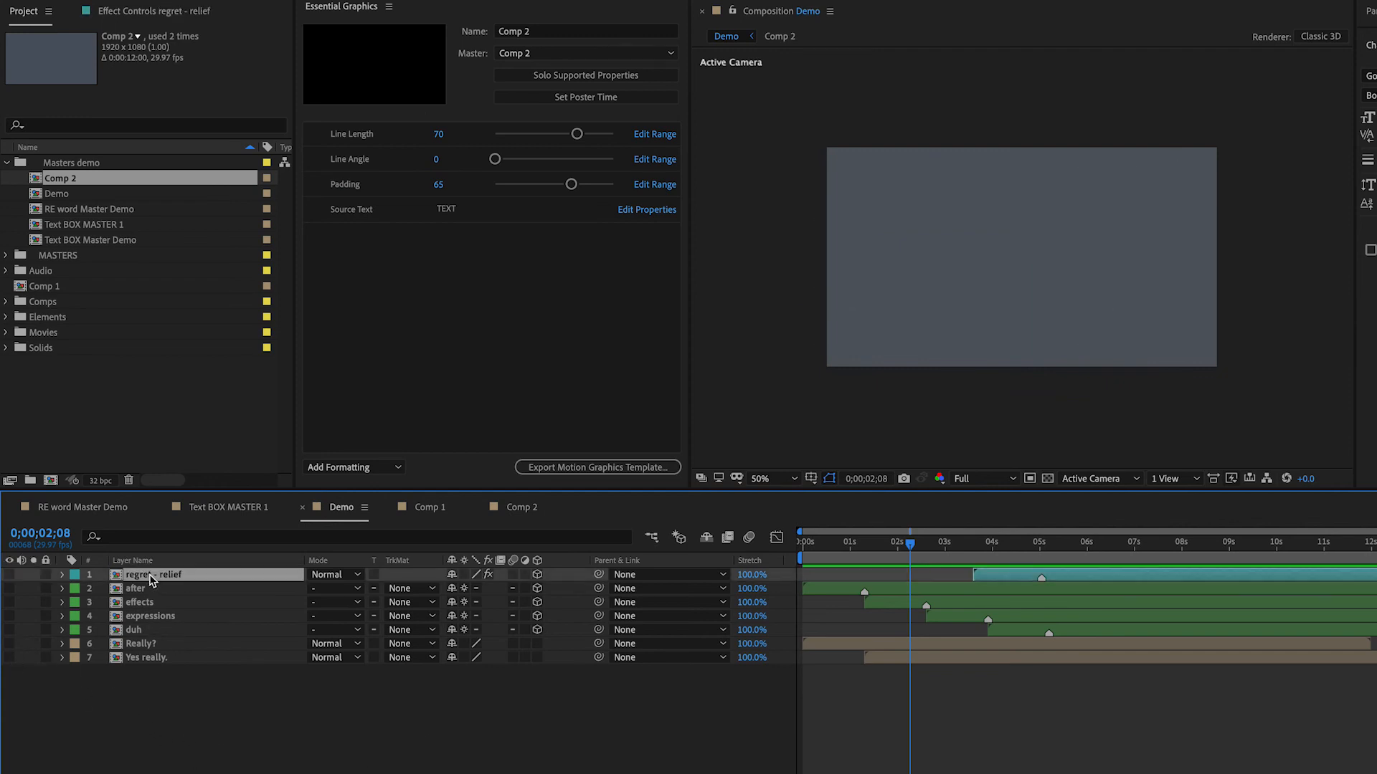
left_click(9, 574)
left_click(1007, 554)
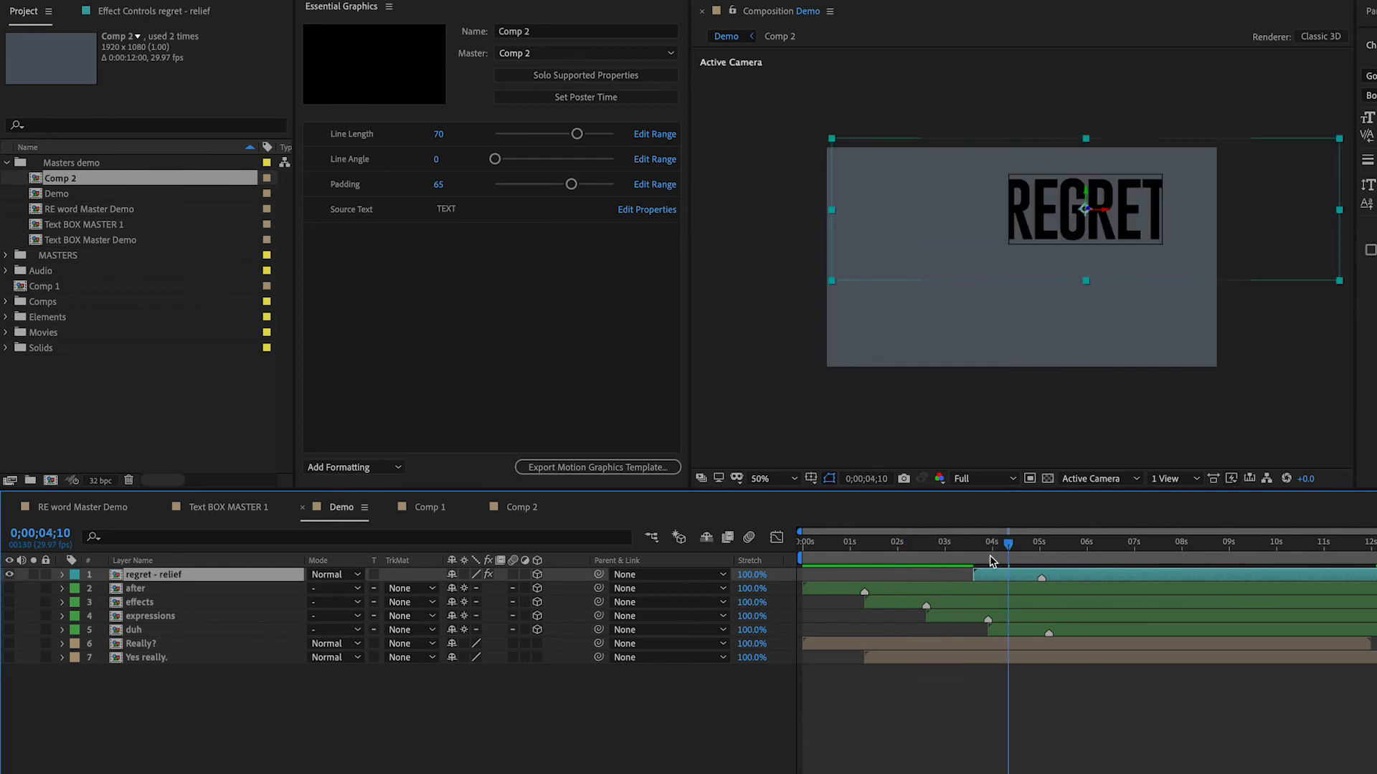
left_click_drag(1008, 547, 984, 552)
key("space")
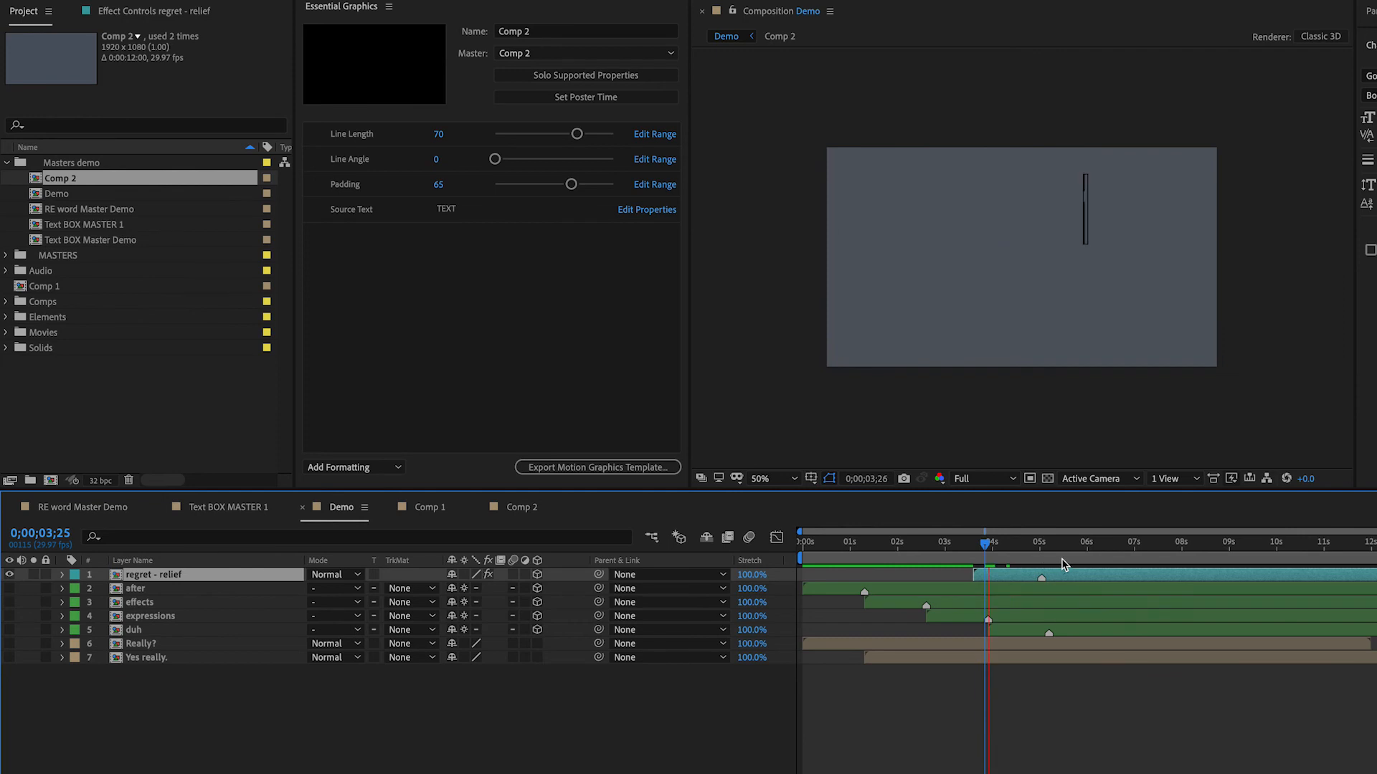
left_click(1109, 562)
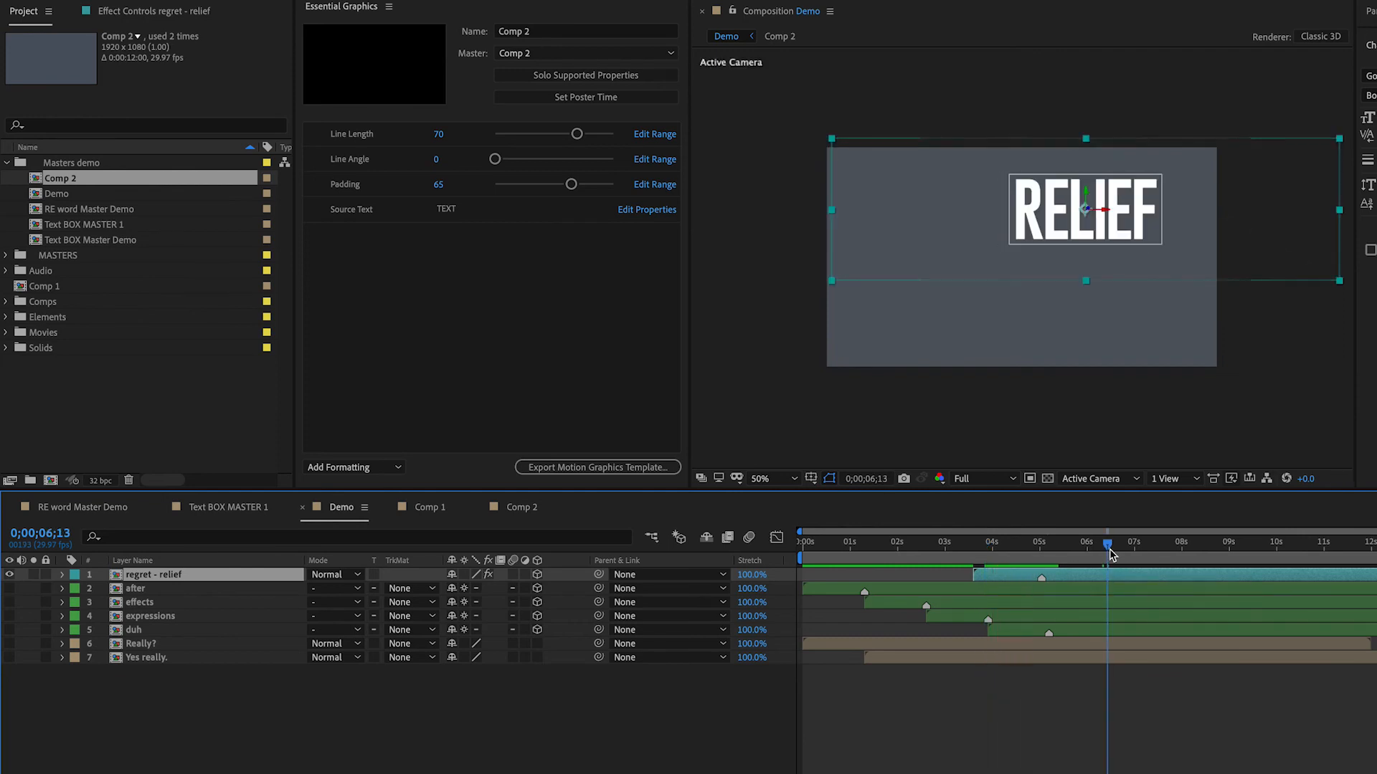
- Expand the regret - relief layer's Master Properties and examine the name-splitting expressions on Text 1 and Text 2
left_click(354, 739)
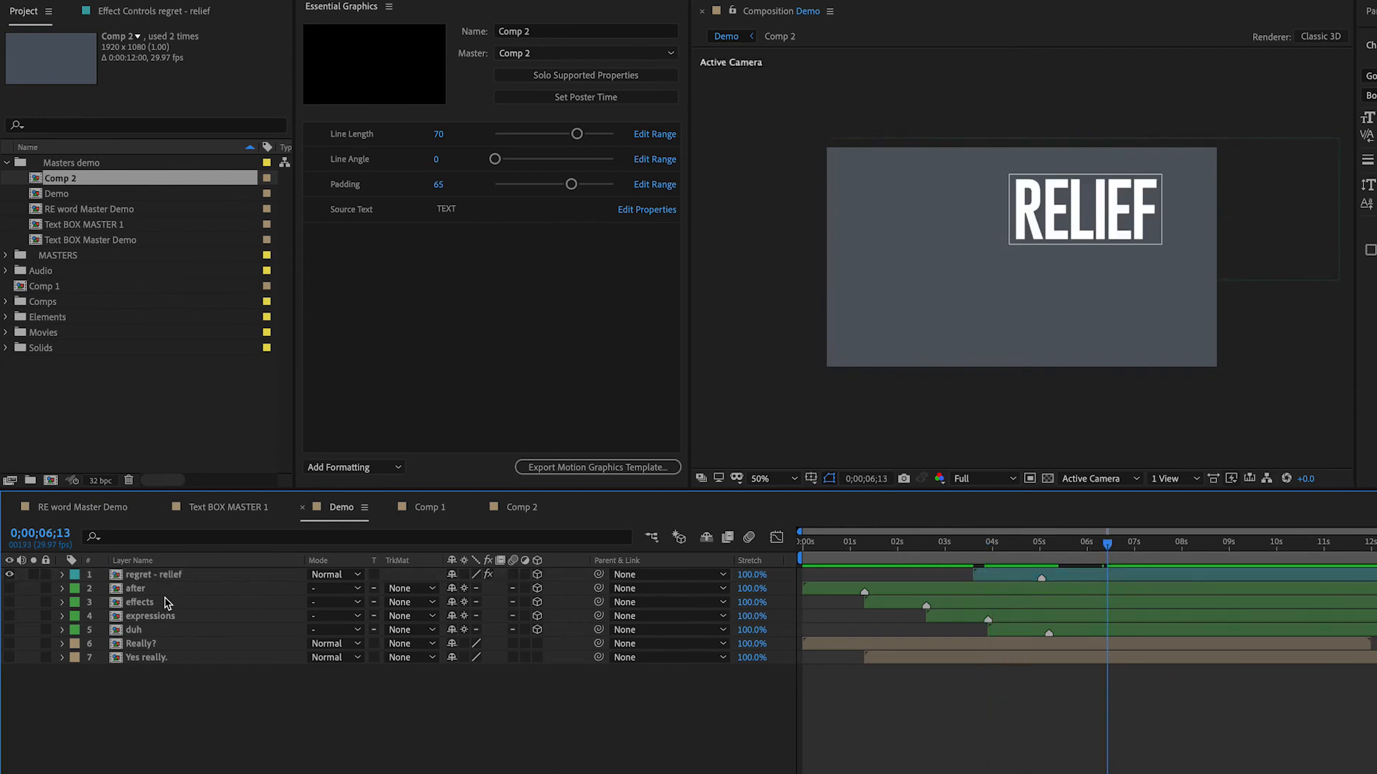
left_click(153, 576)
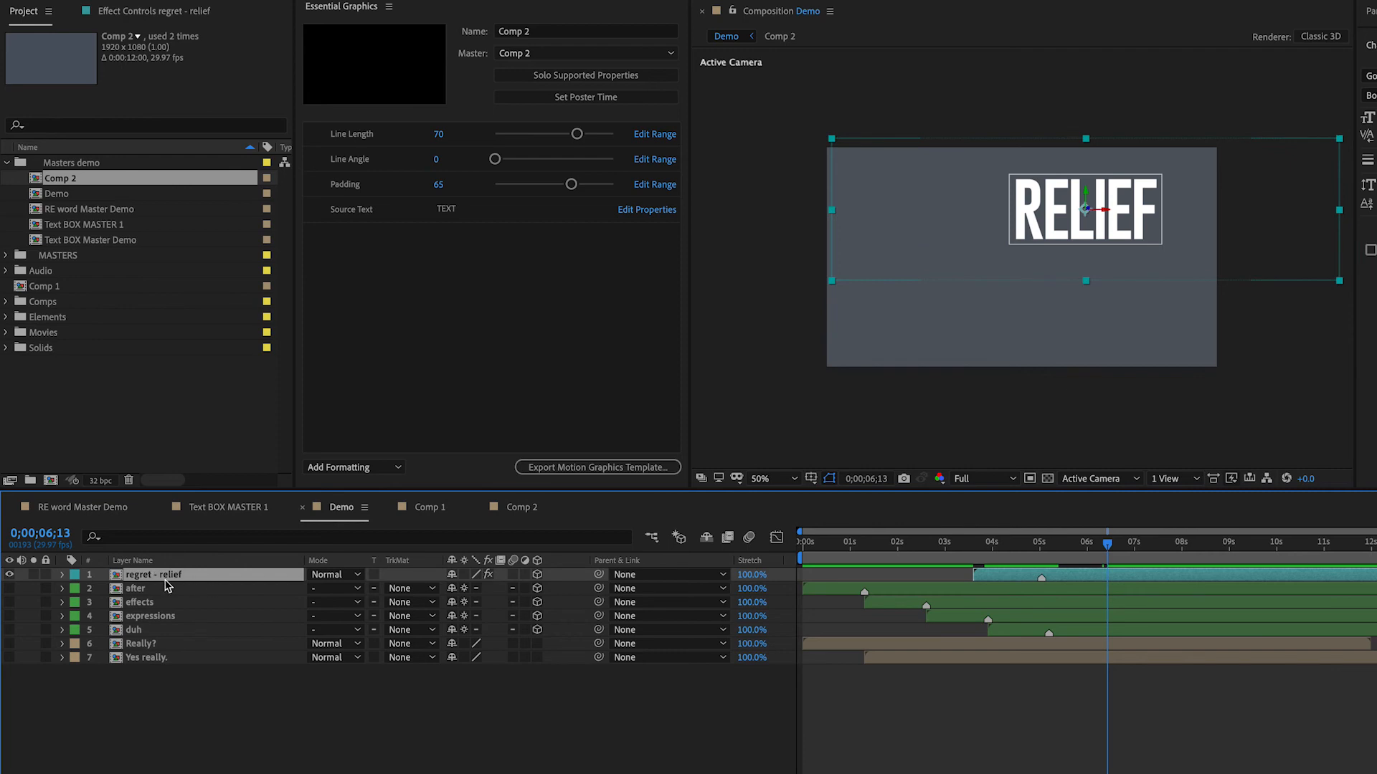
left_click(60, 575)
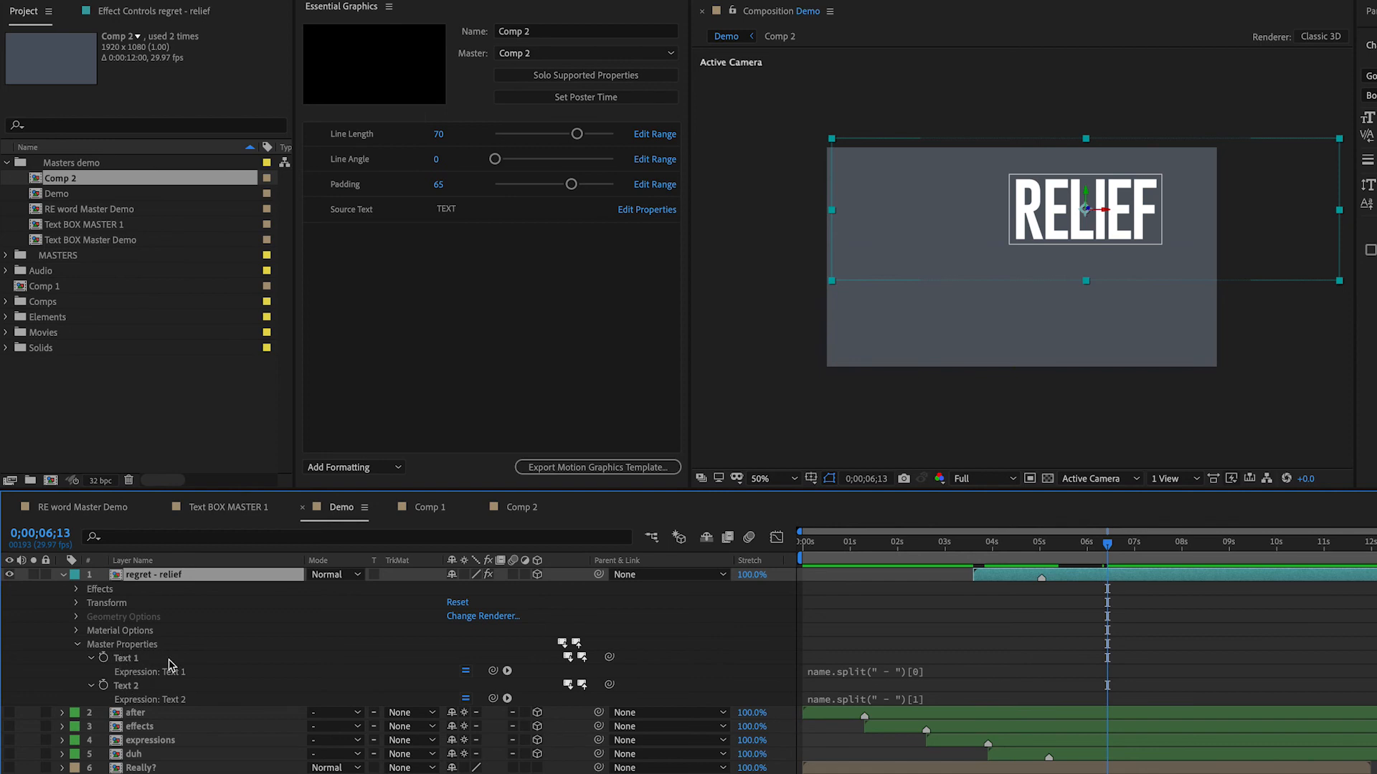
left_click(825, 676)
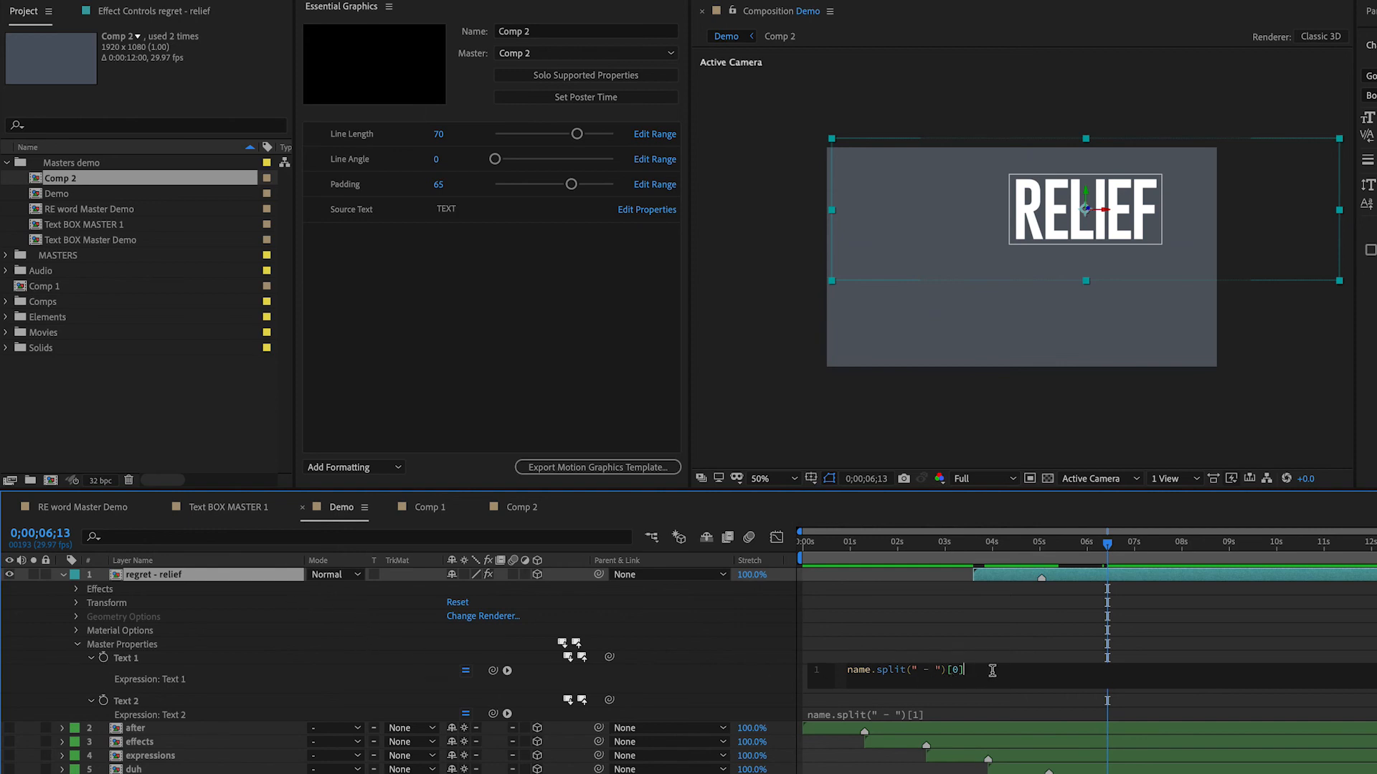
left_click(864, 715)
left_click(868, 720)
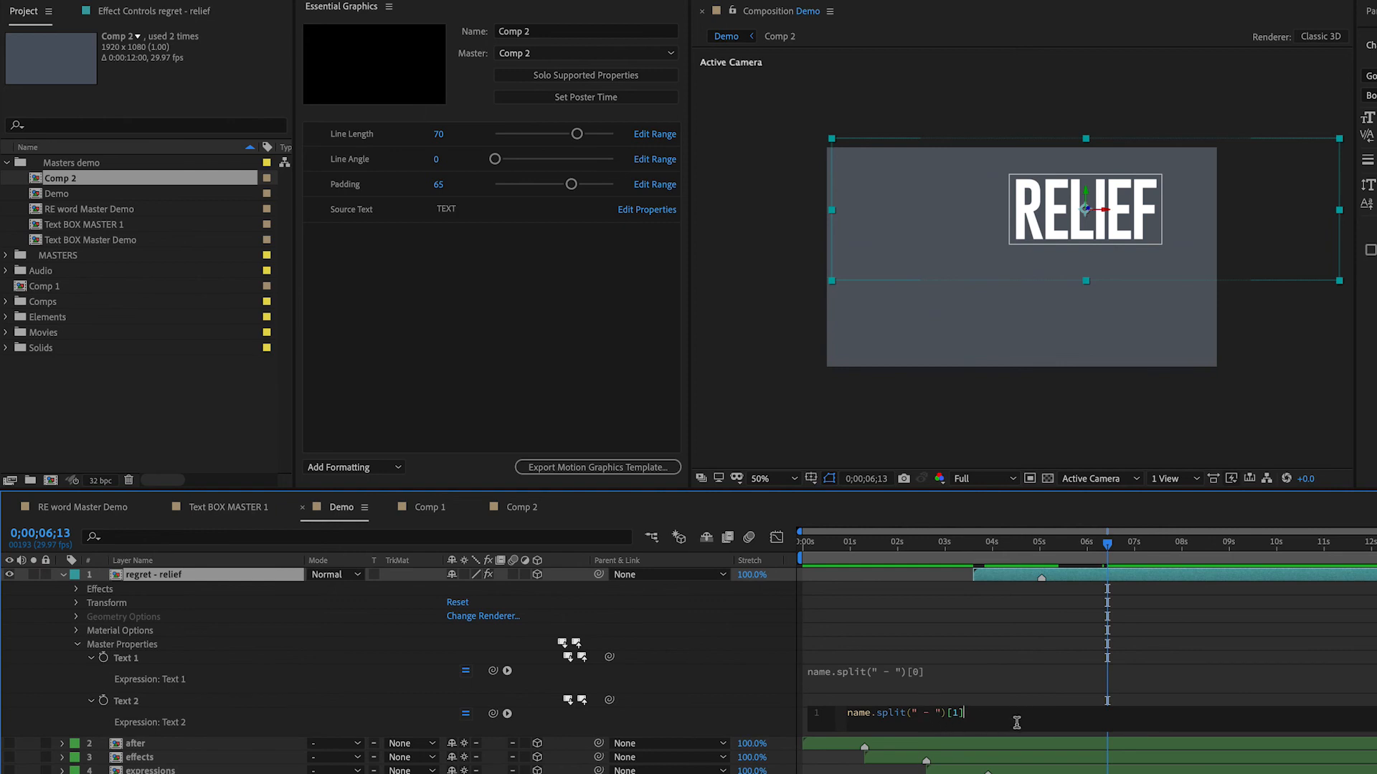
- Rename the regret - relief layer by adding a long run of extra f's, and scrub to about 0;00;07;27 to check the box
left_click(193, 581)
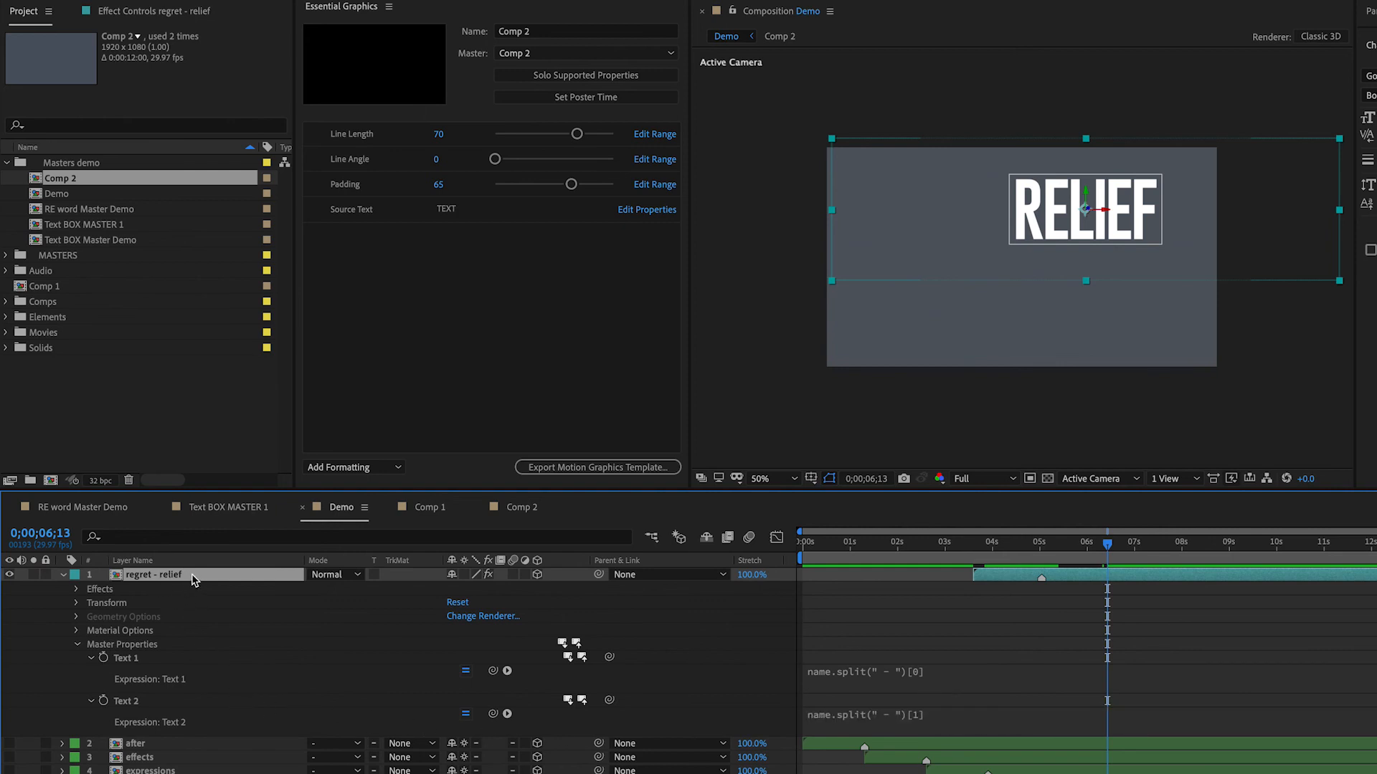
key("Return")
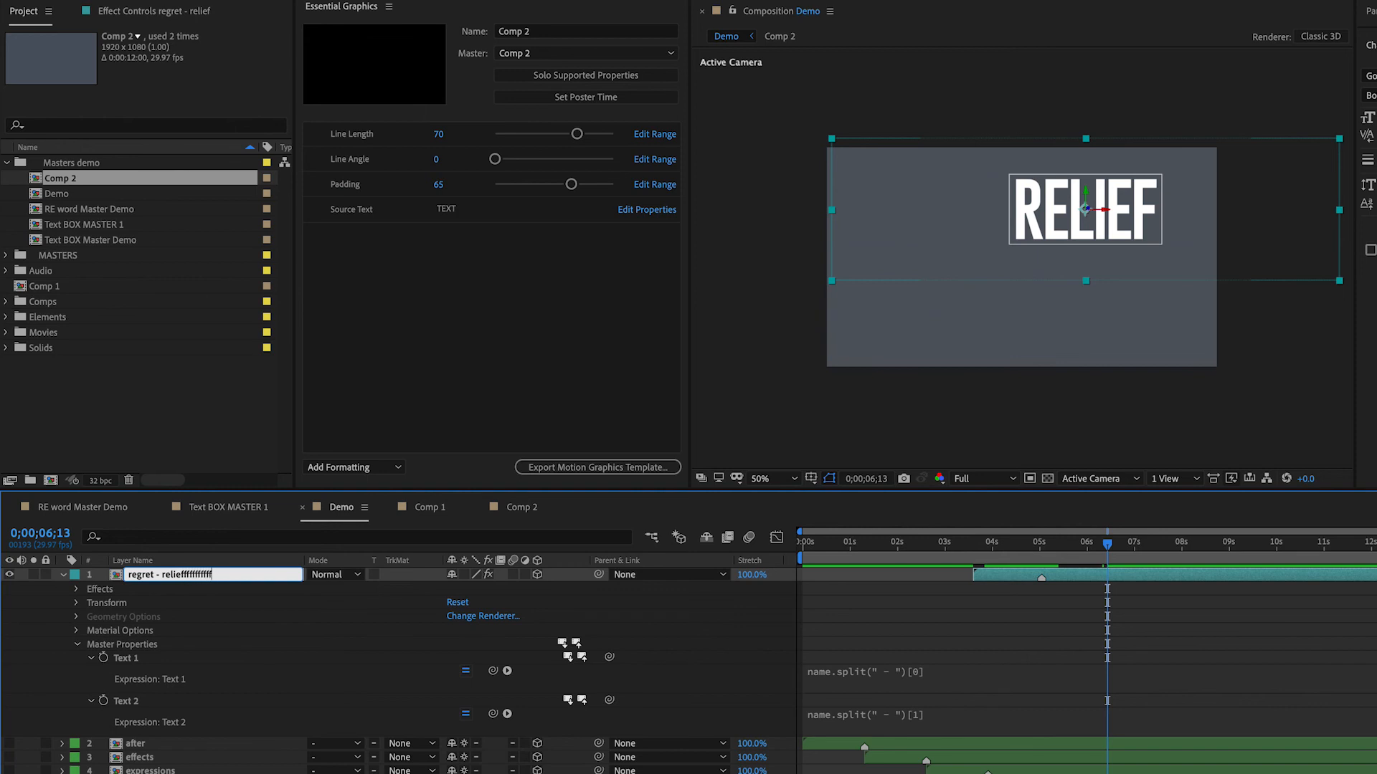
key("Return")
left_click_drag(1016, 549, 1180, 568)
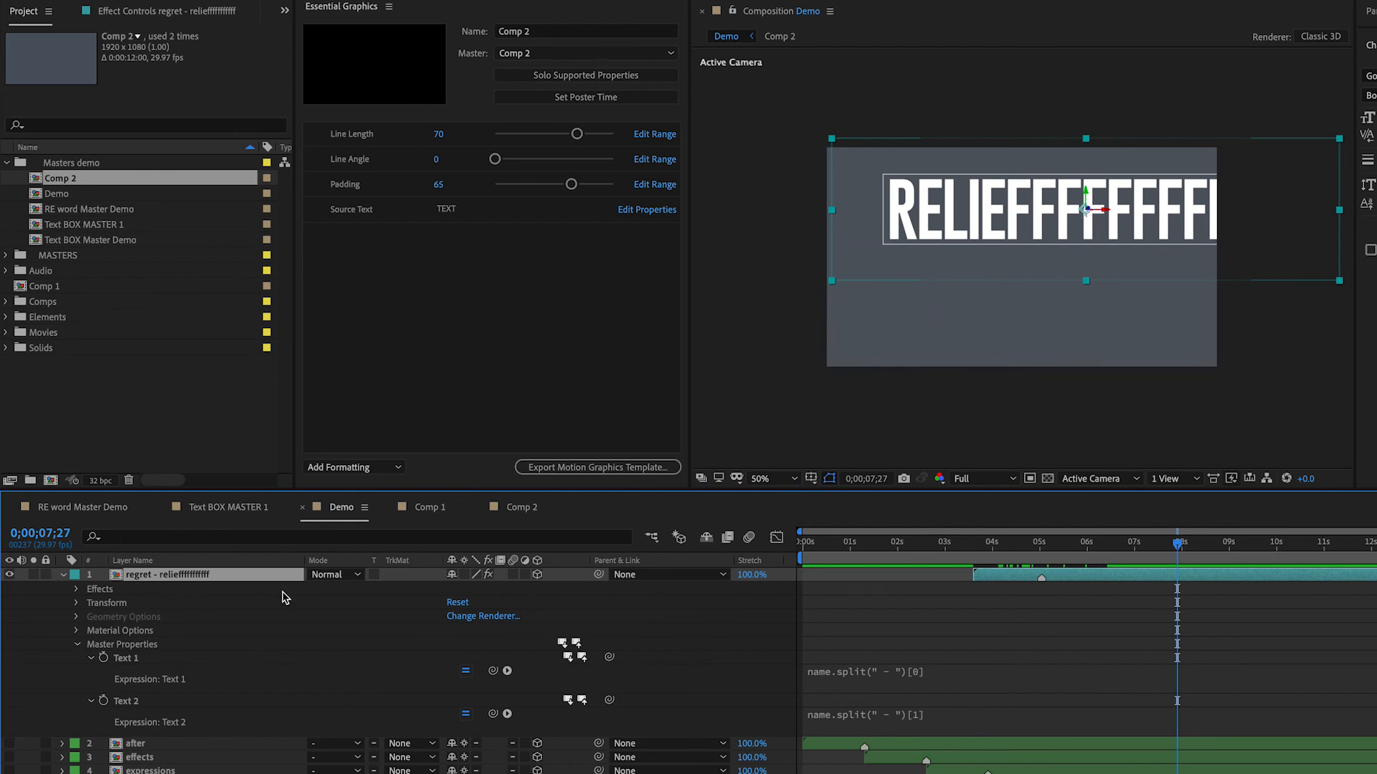
- Switch to the finished reference video, replay an earlier section of the word boxes, and return to After Effects
key("super+Tab")
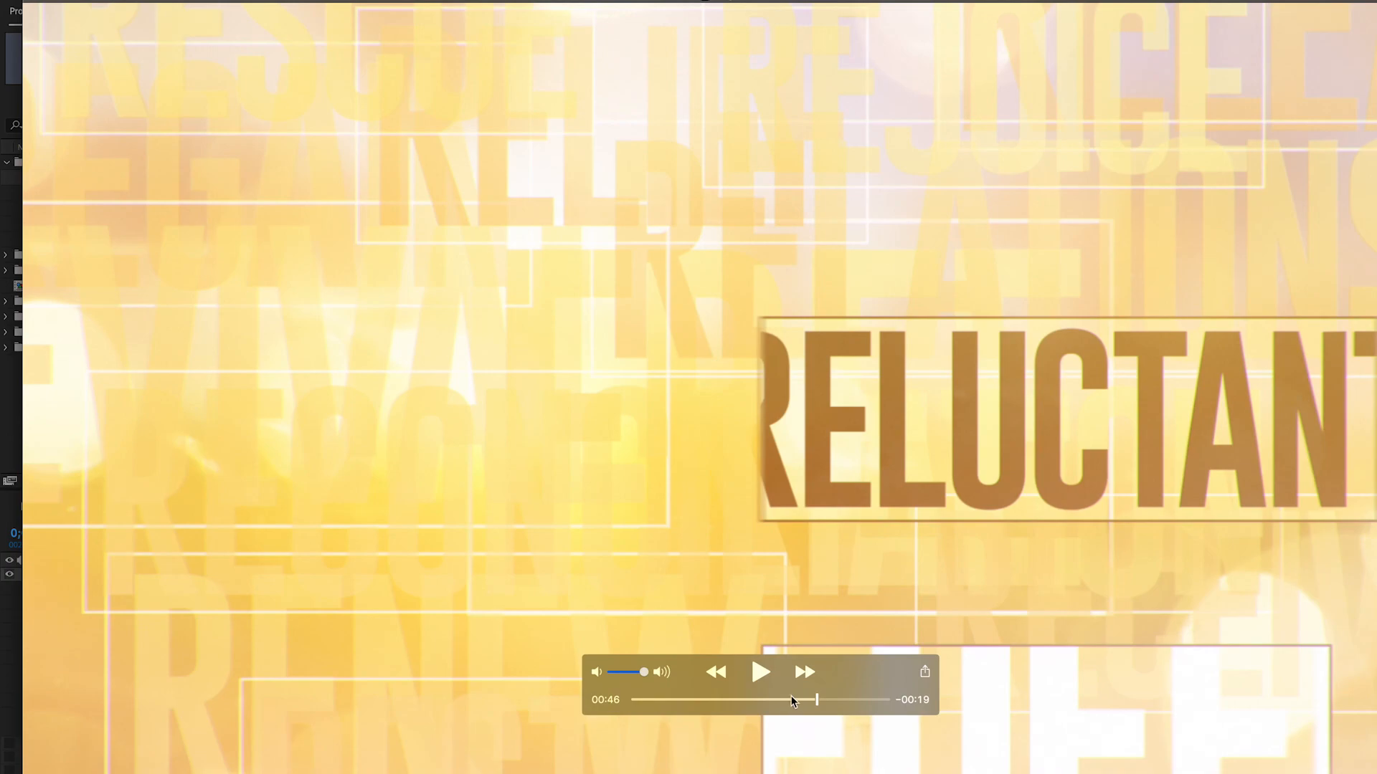
left_click_drag(792, 701, 761, 701)
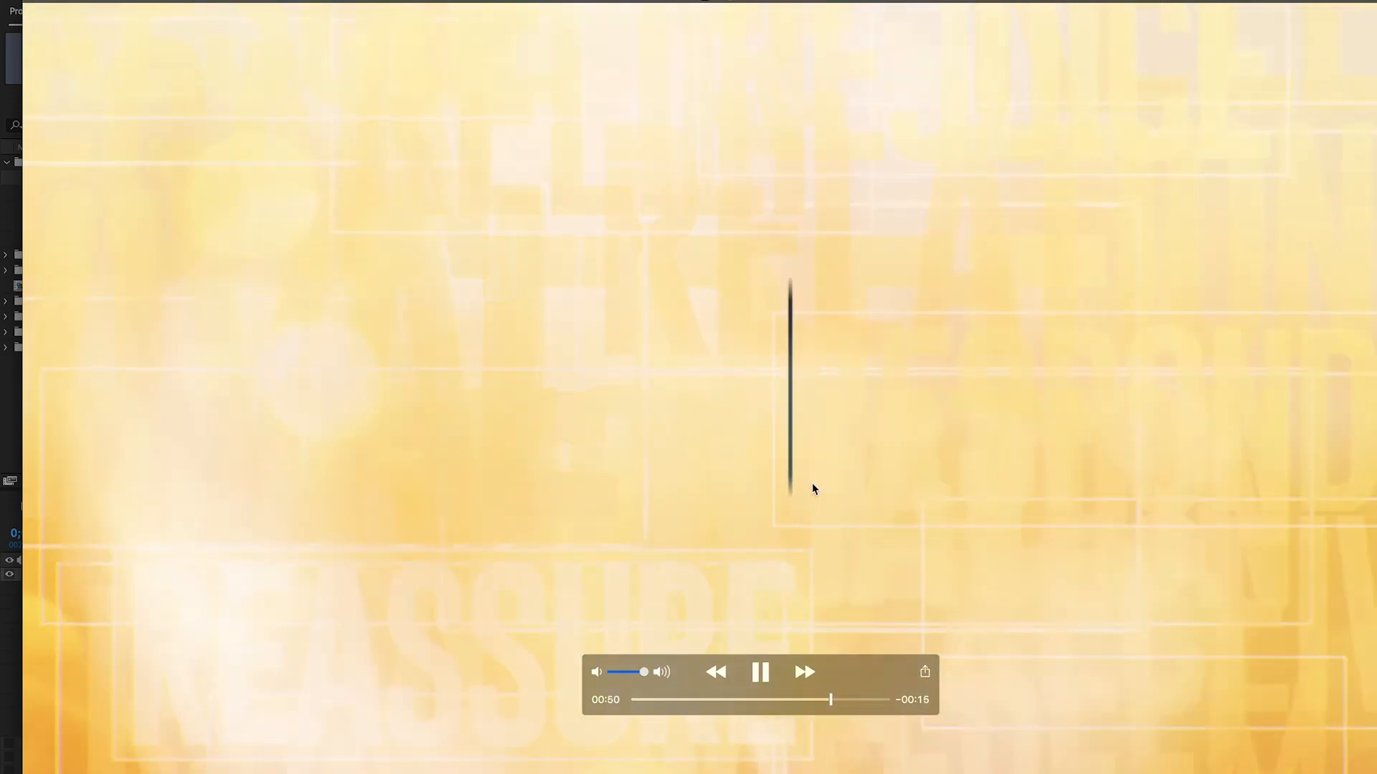
key("space")
key("super+Tab")
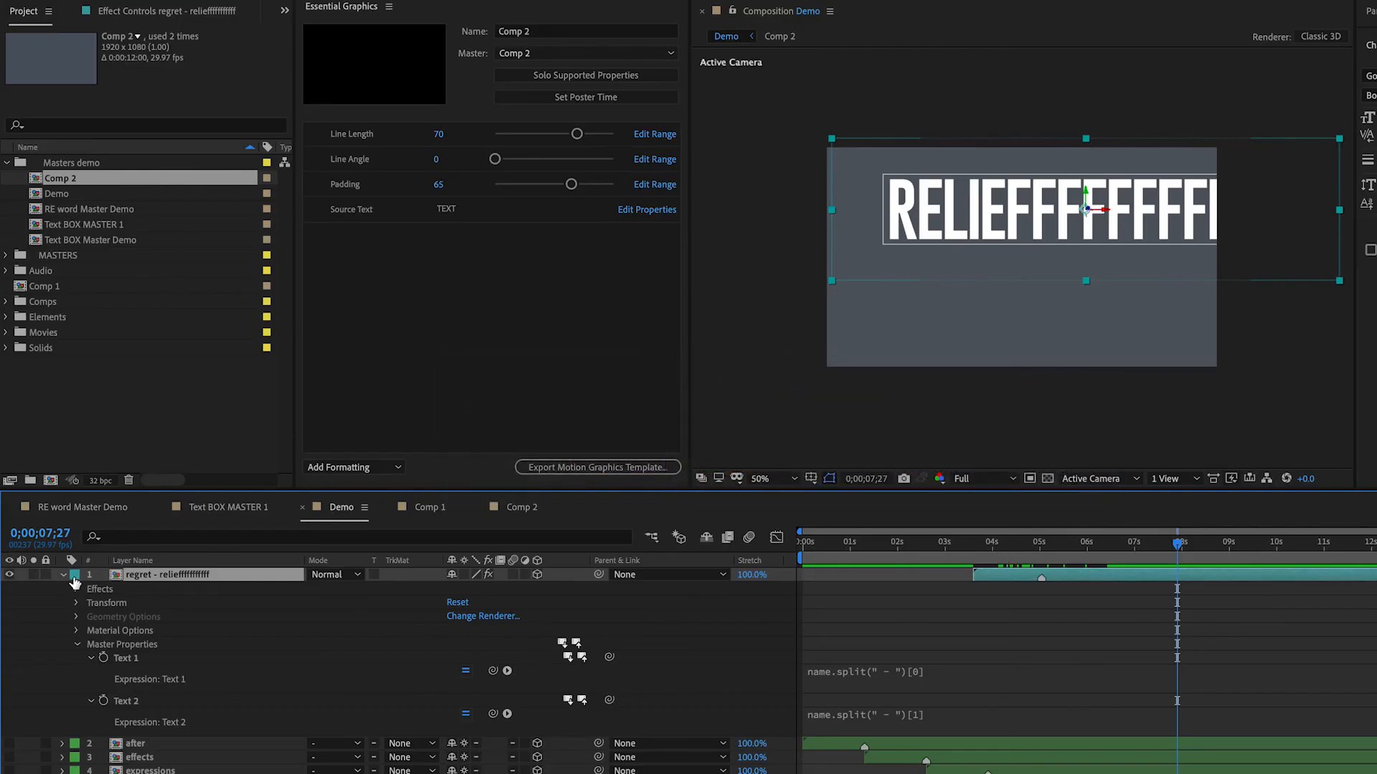
- Collapse the elongated regret layer's properties, duplicate the layer, and rename the copy "yes - no"
left_click(68, 574)
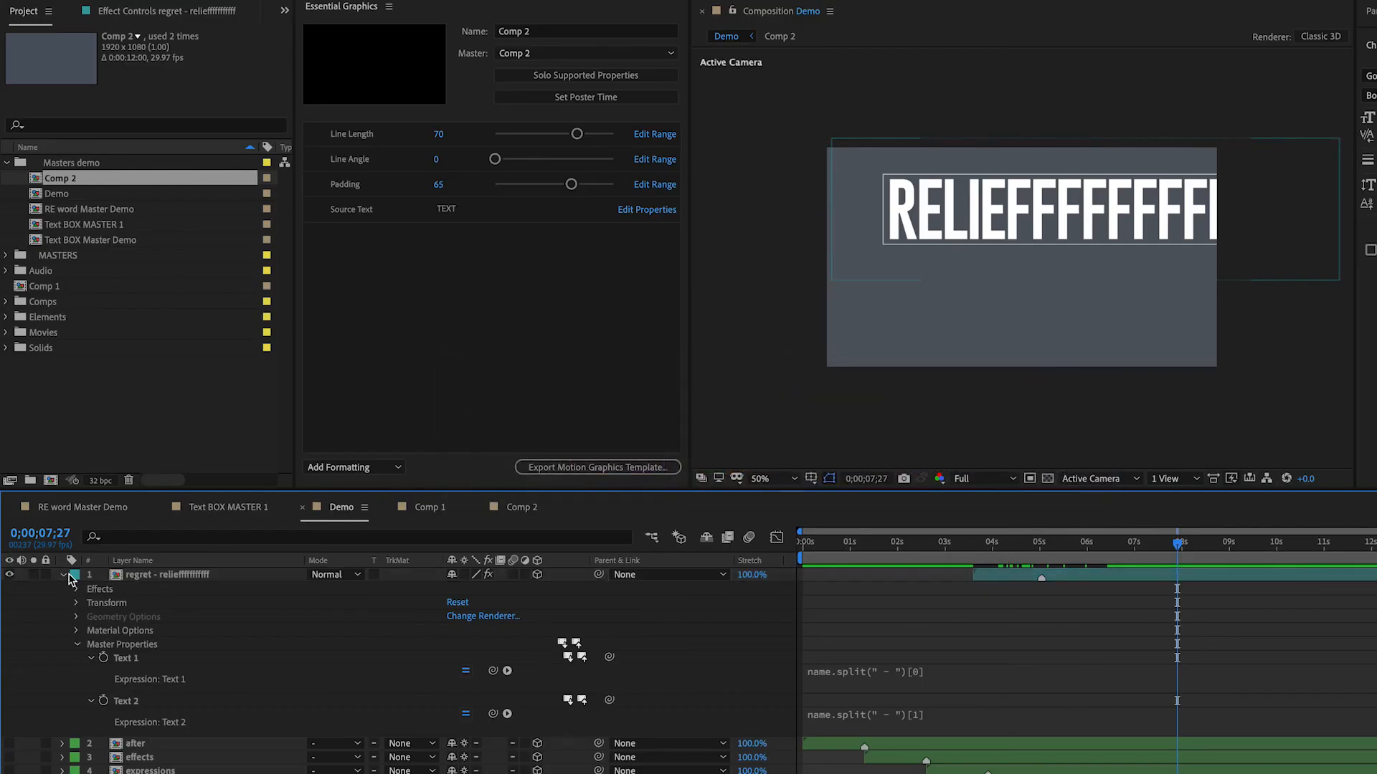
left_click(63, 574)
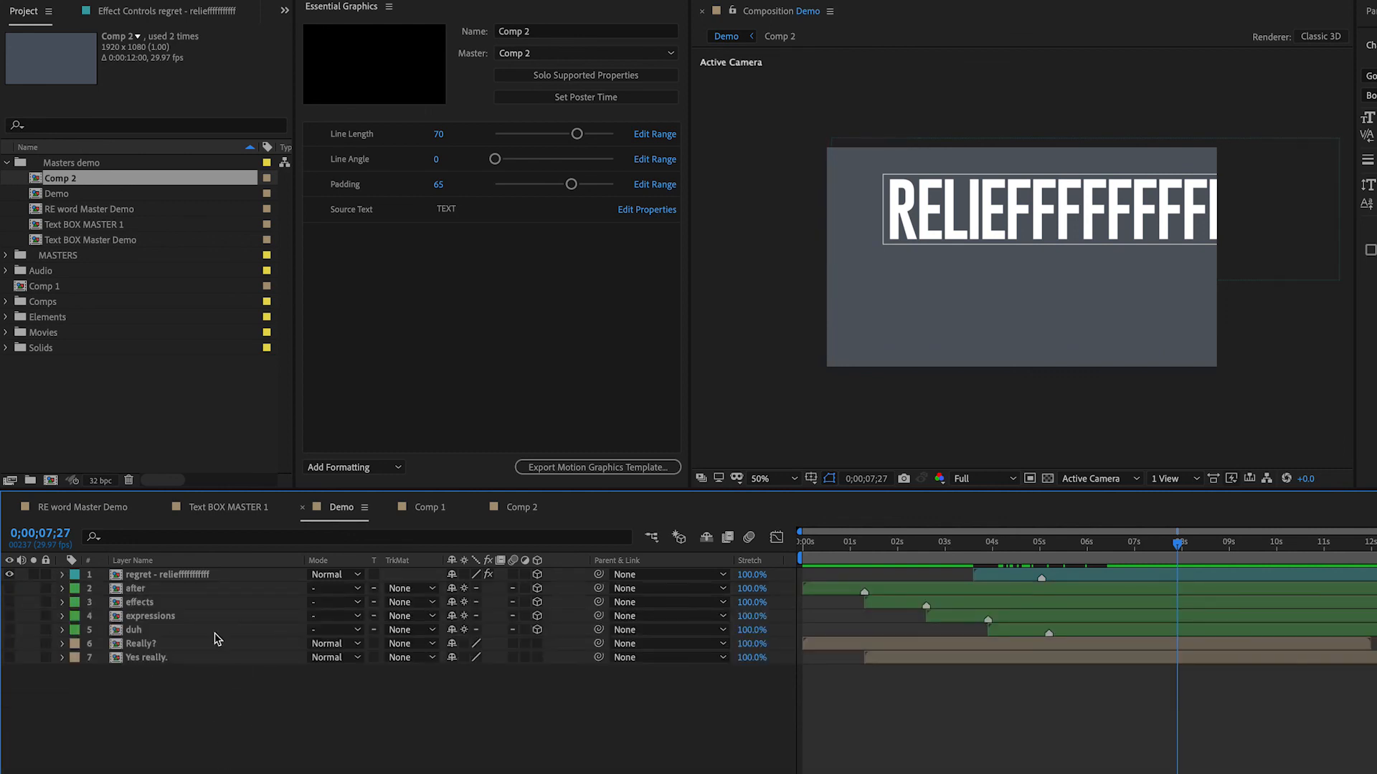
left_click(165, 577)
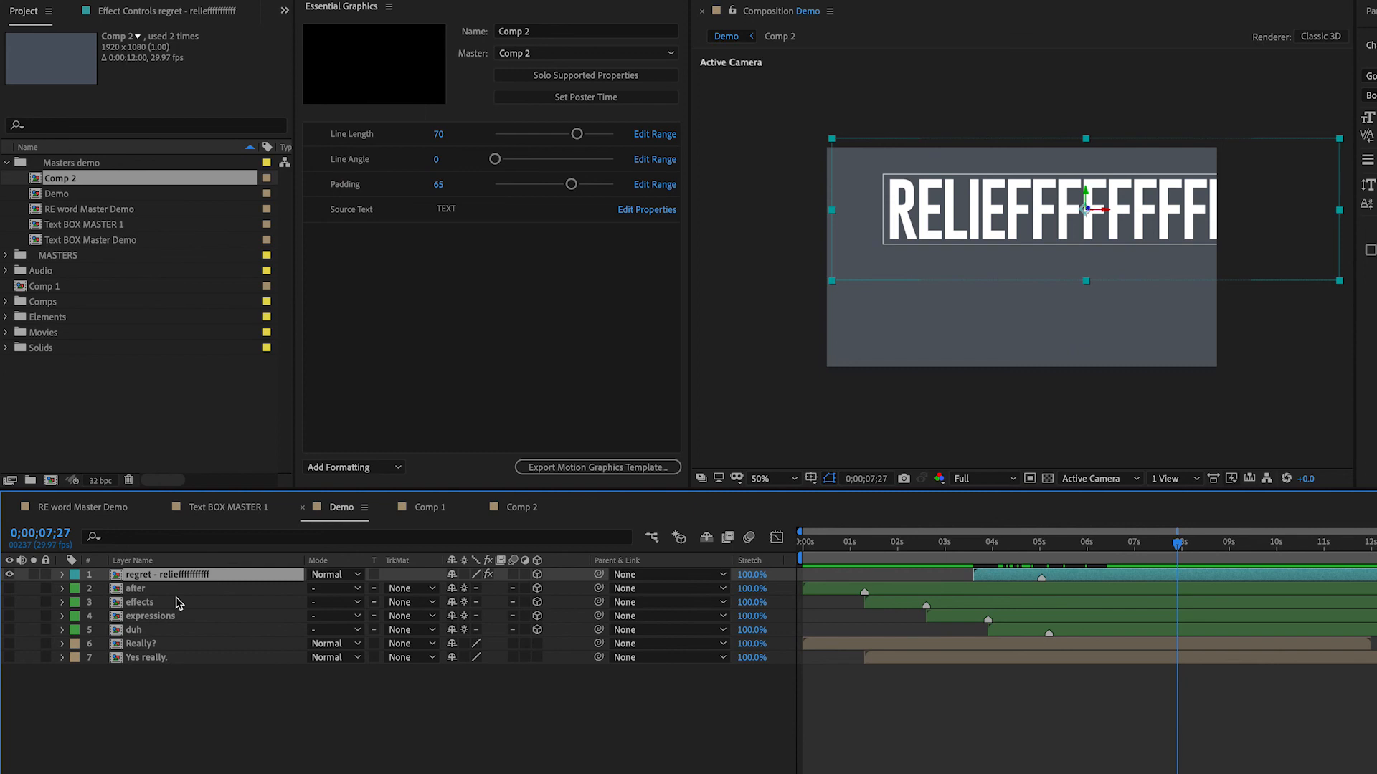
key("ctrl+d")
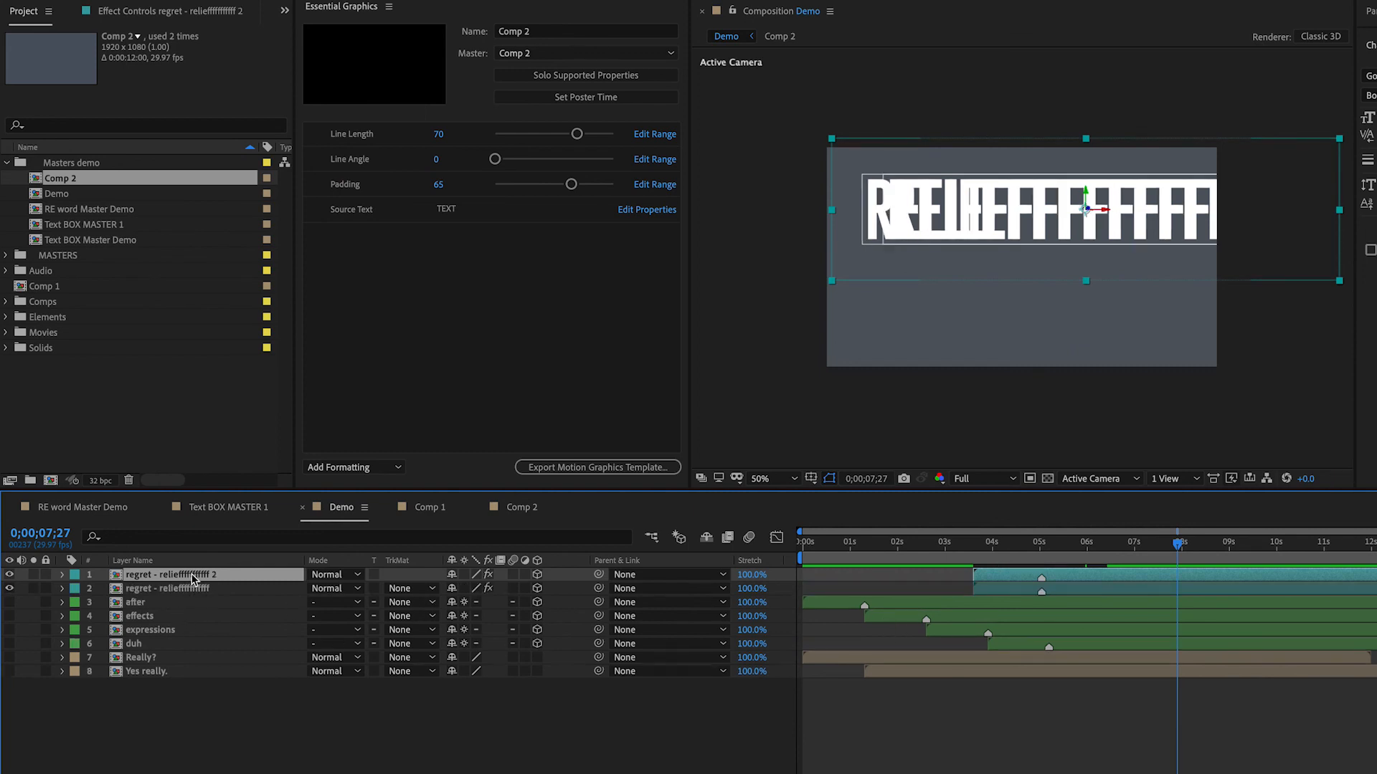
key("Return")
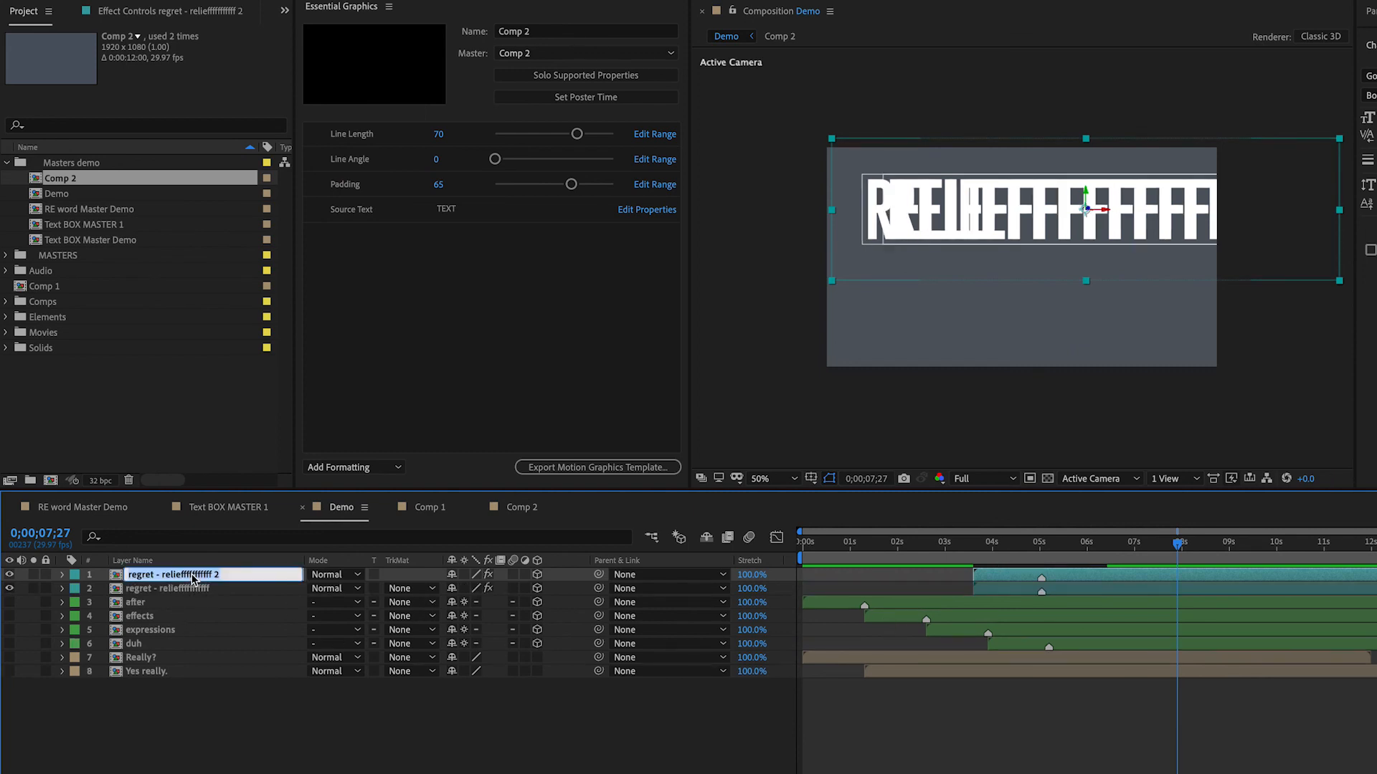
type("yes - no")
key("Return")
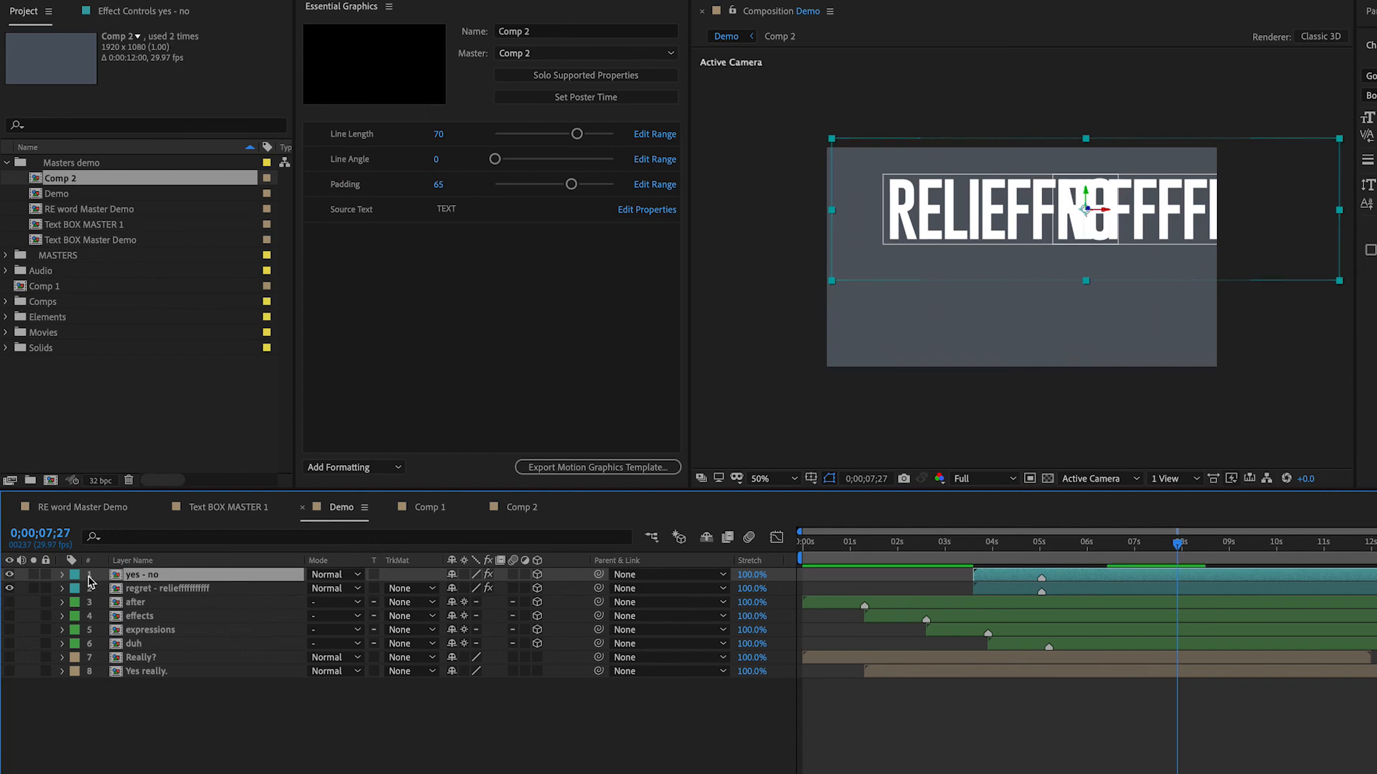
- Hide the original regret layer and preview the yes - no word change from about 0;00;03;17
left_click(9, 588)
left_click(973, 546)
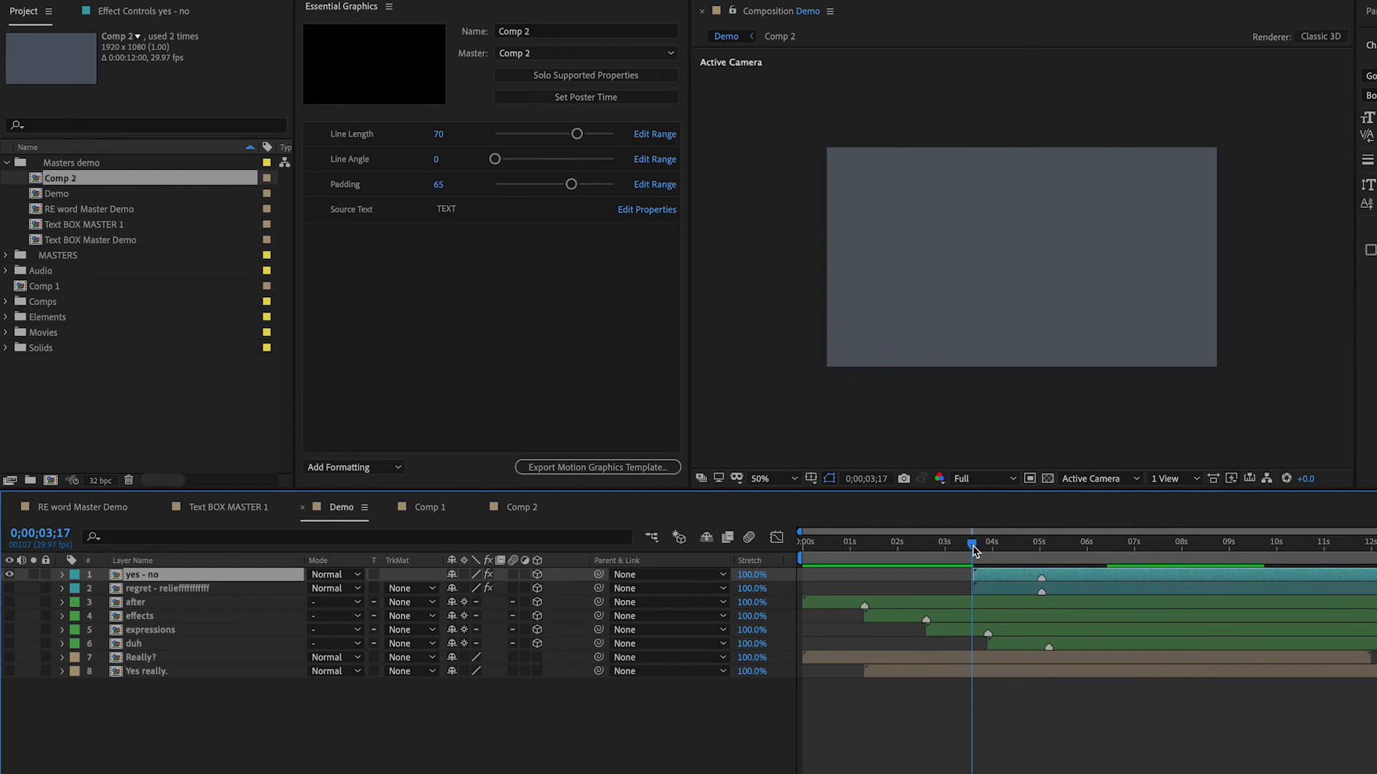
key("space")
left_click_drag(1004, 552, 1118, 561)
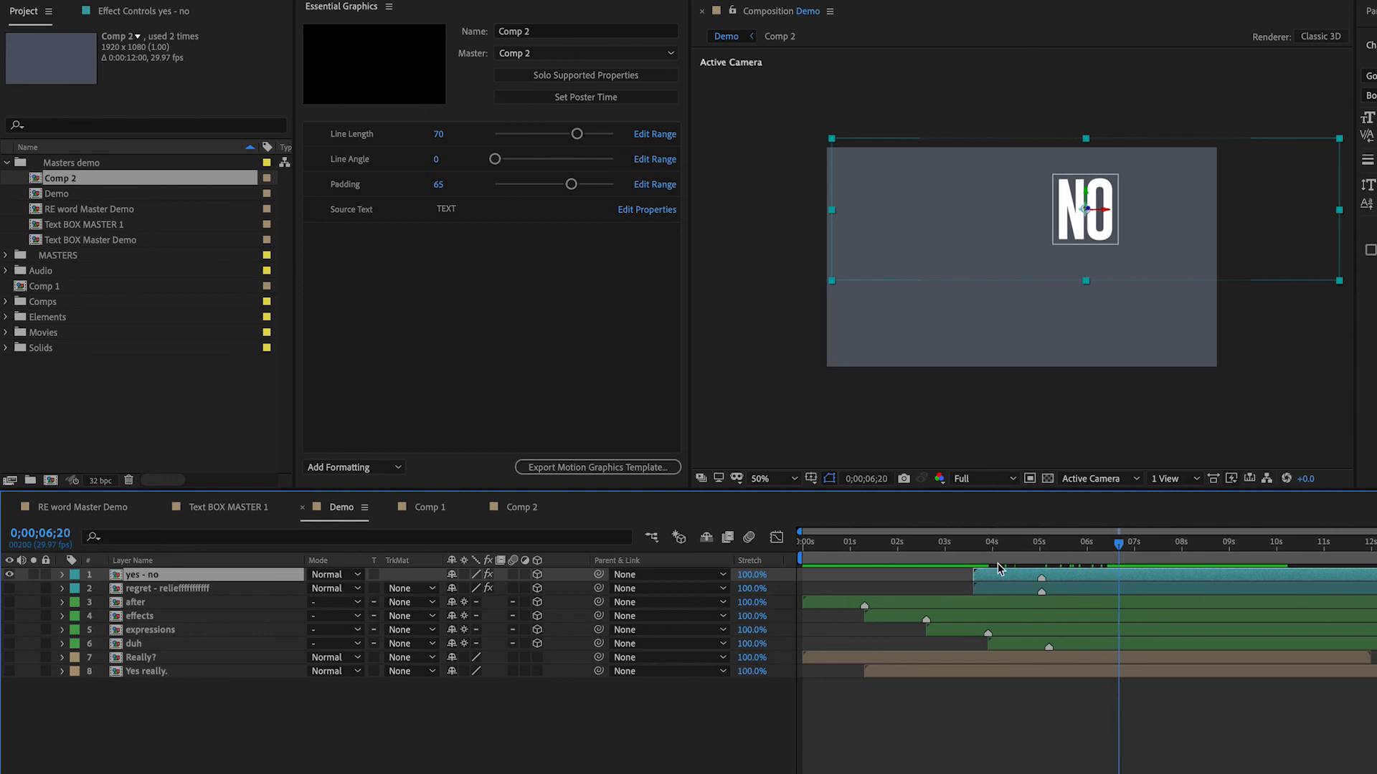
left_click(950, 684)
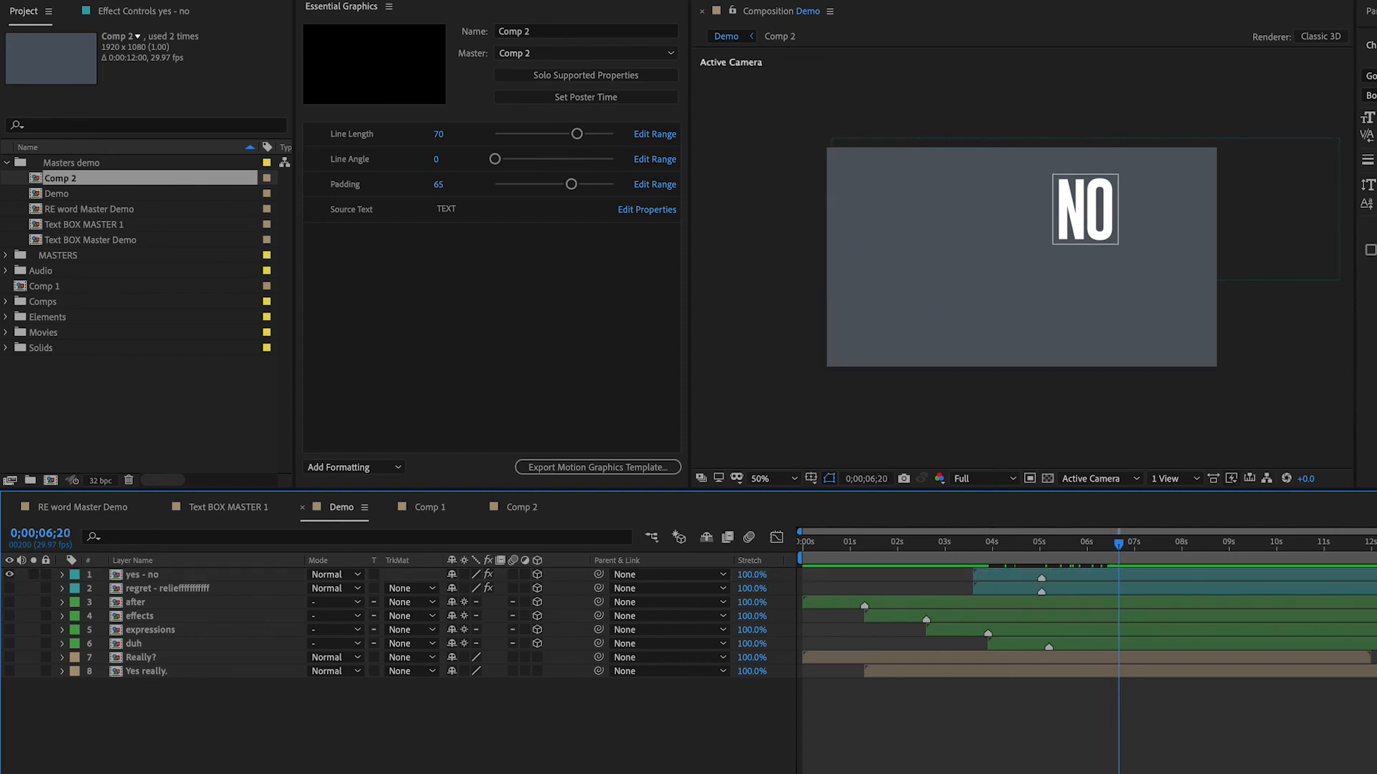
- Open the yes - no layer's source composition and preview its word transition up to about 0;00;26;25
left_click(1073, 575)
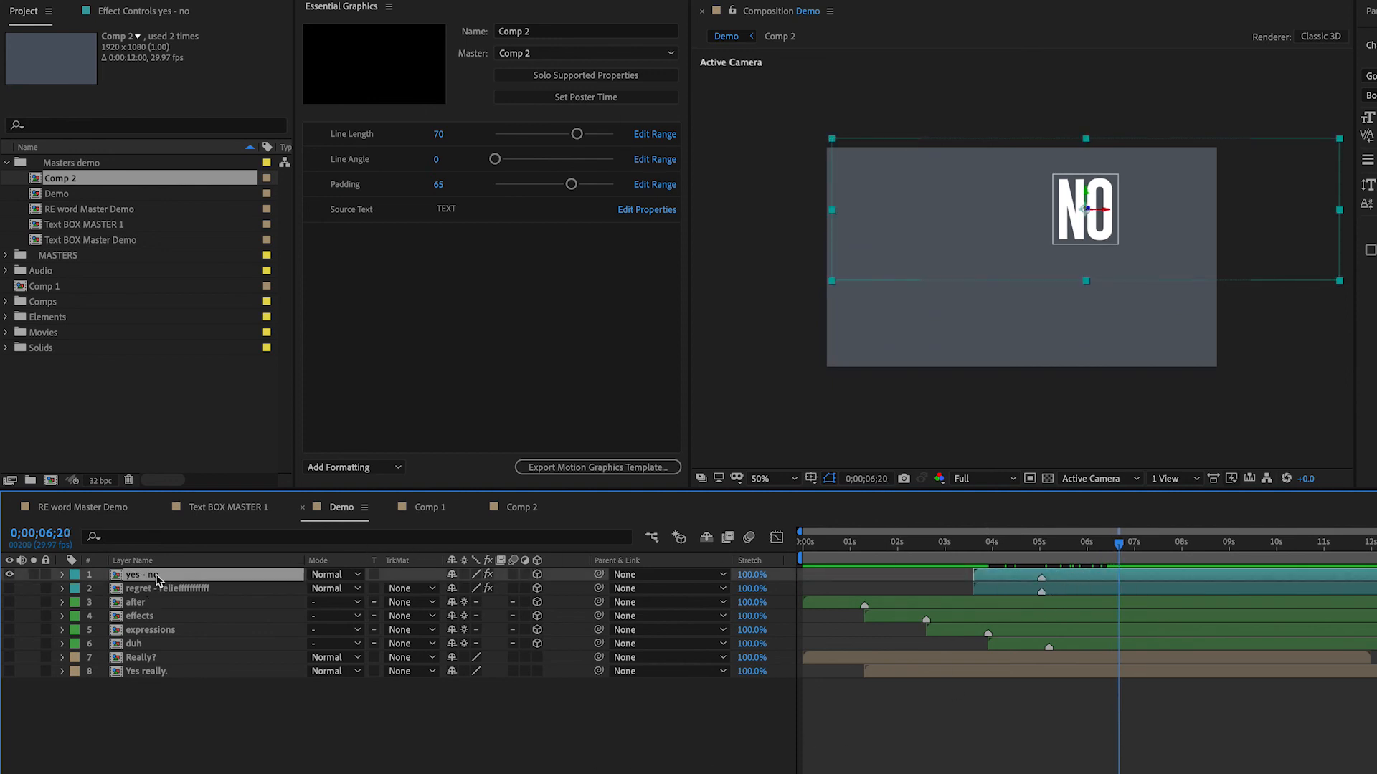
double_click(116, 578)
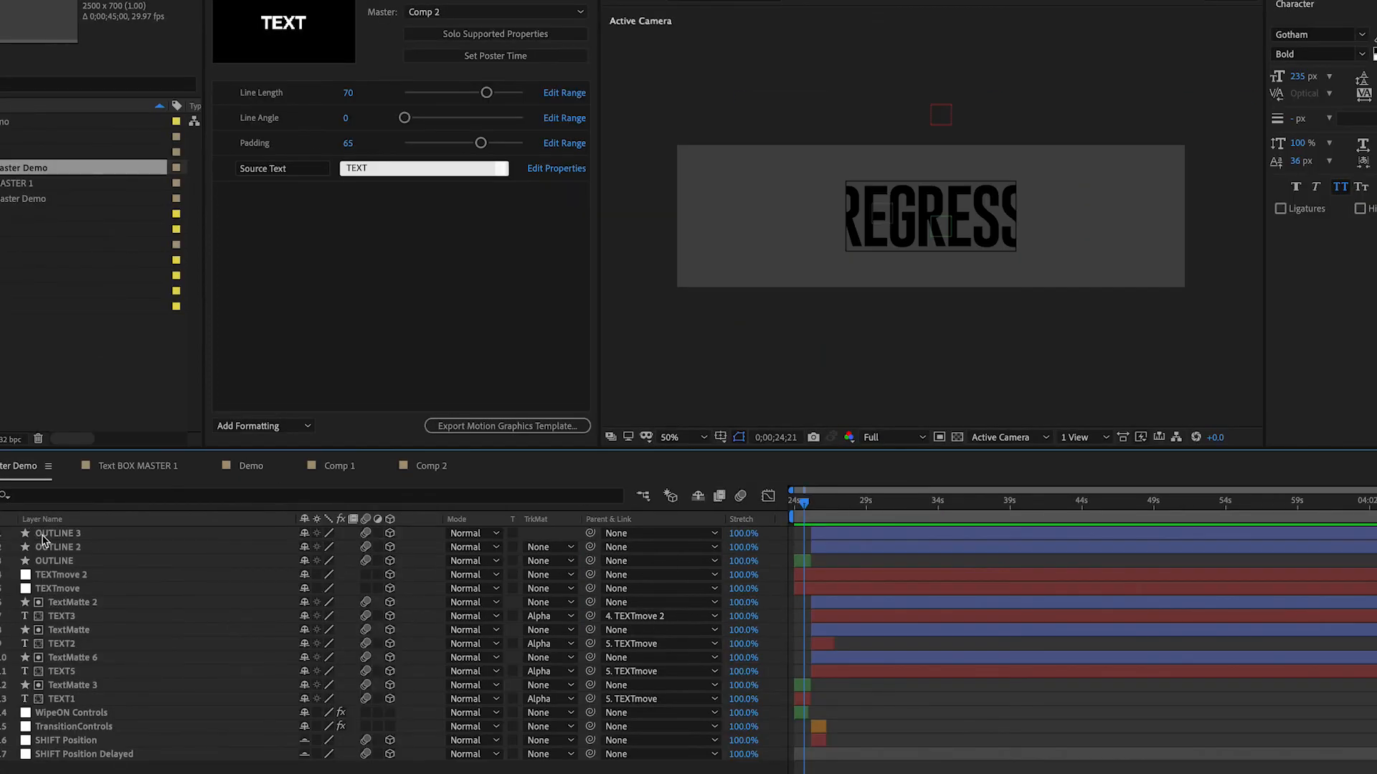
left_click_drag(807, 503, 797, 505)
key("space")
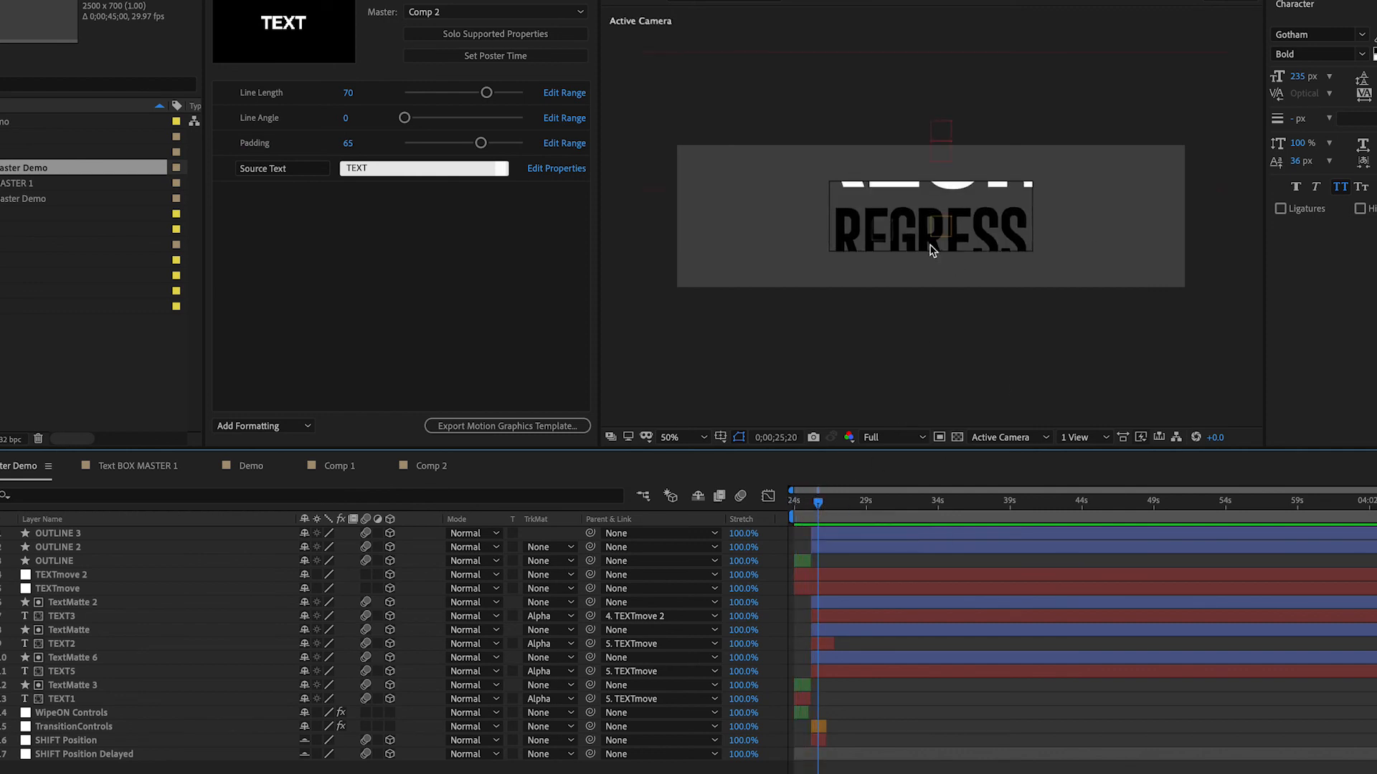
left_click(814, 505)
left_click_drag(814, 507, 824, 516)
key("space")
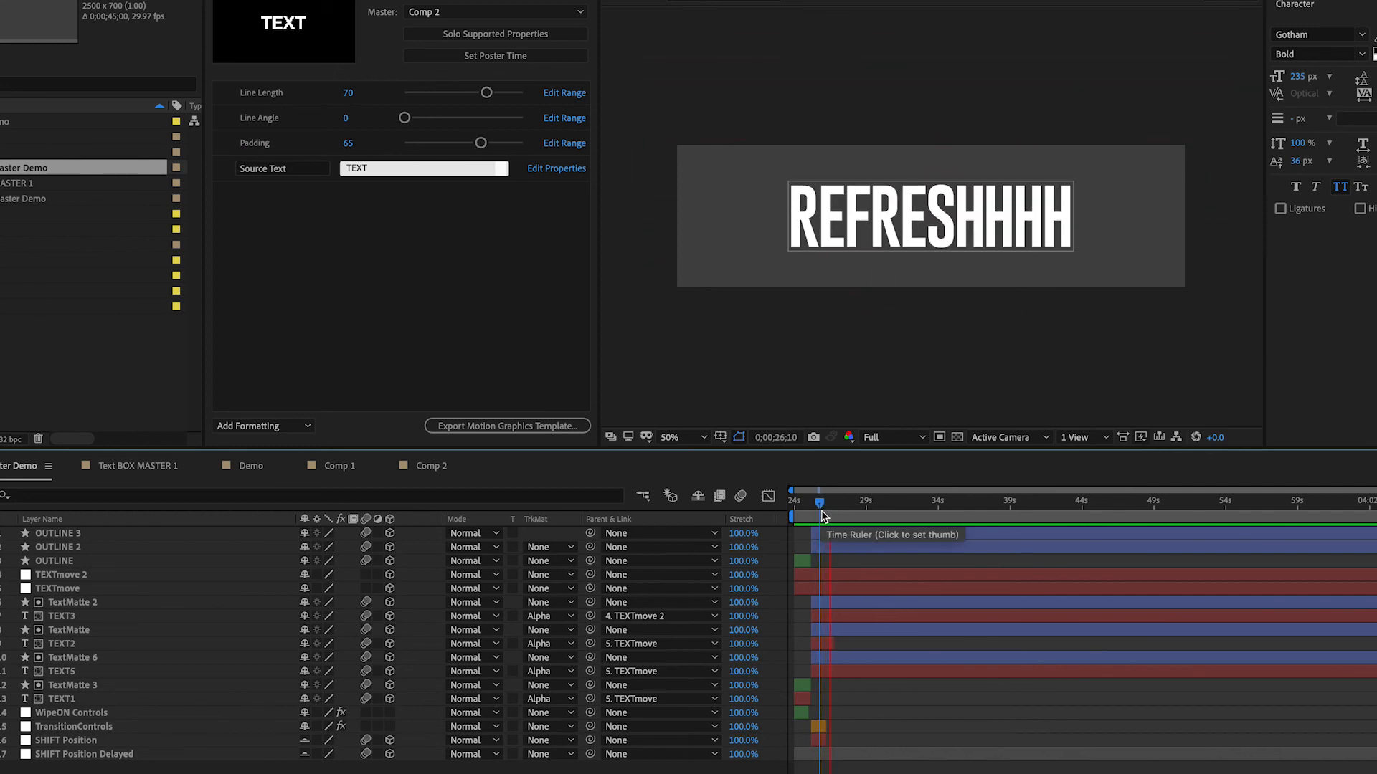
key("space")
mouse_move(835, 506)
left_mouse_down()
mouse_move(815, 506)
mouse_move(835, 510)
left_mouse_up()
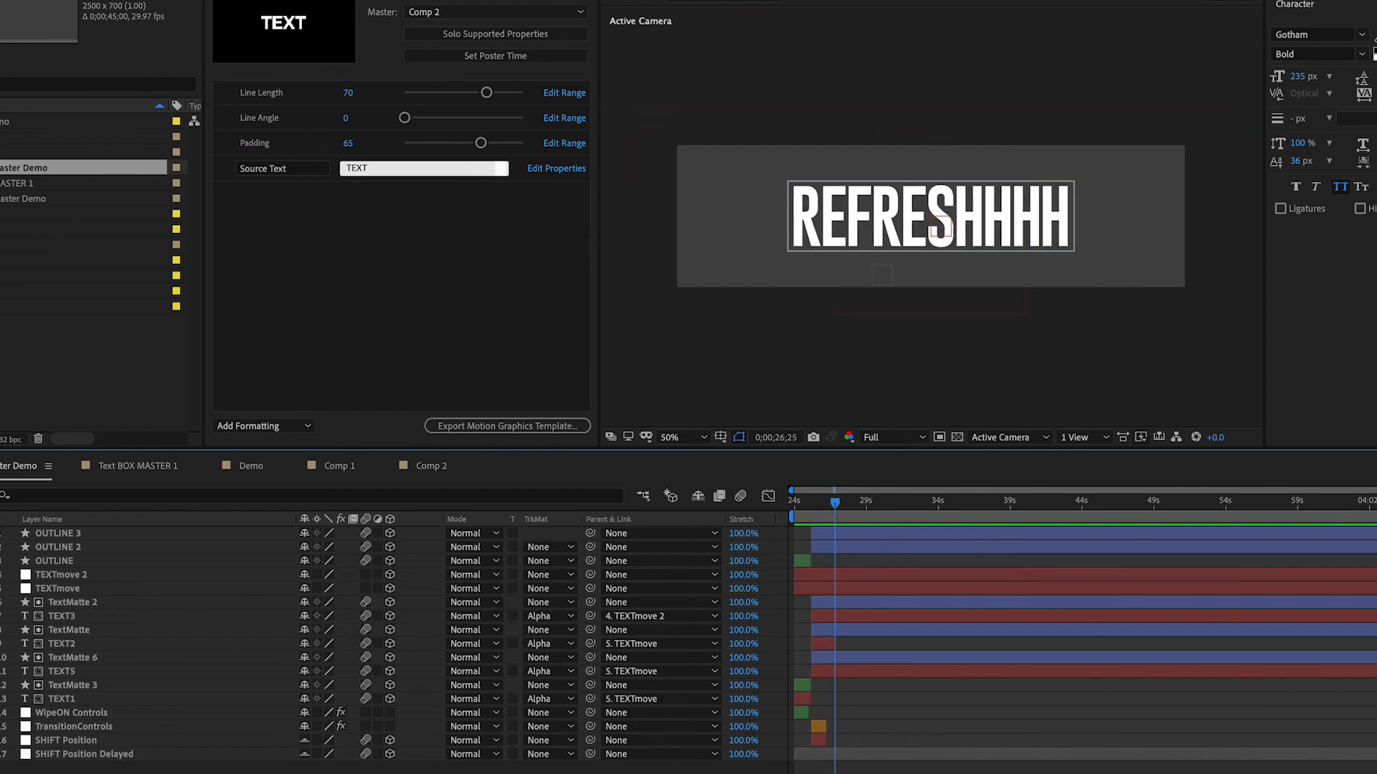
- Reveal the OUTLINE 3 layer's Size expression, examine it, and collapse the layer again
left_click(62, 535)
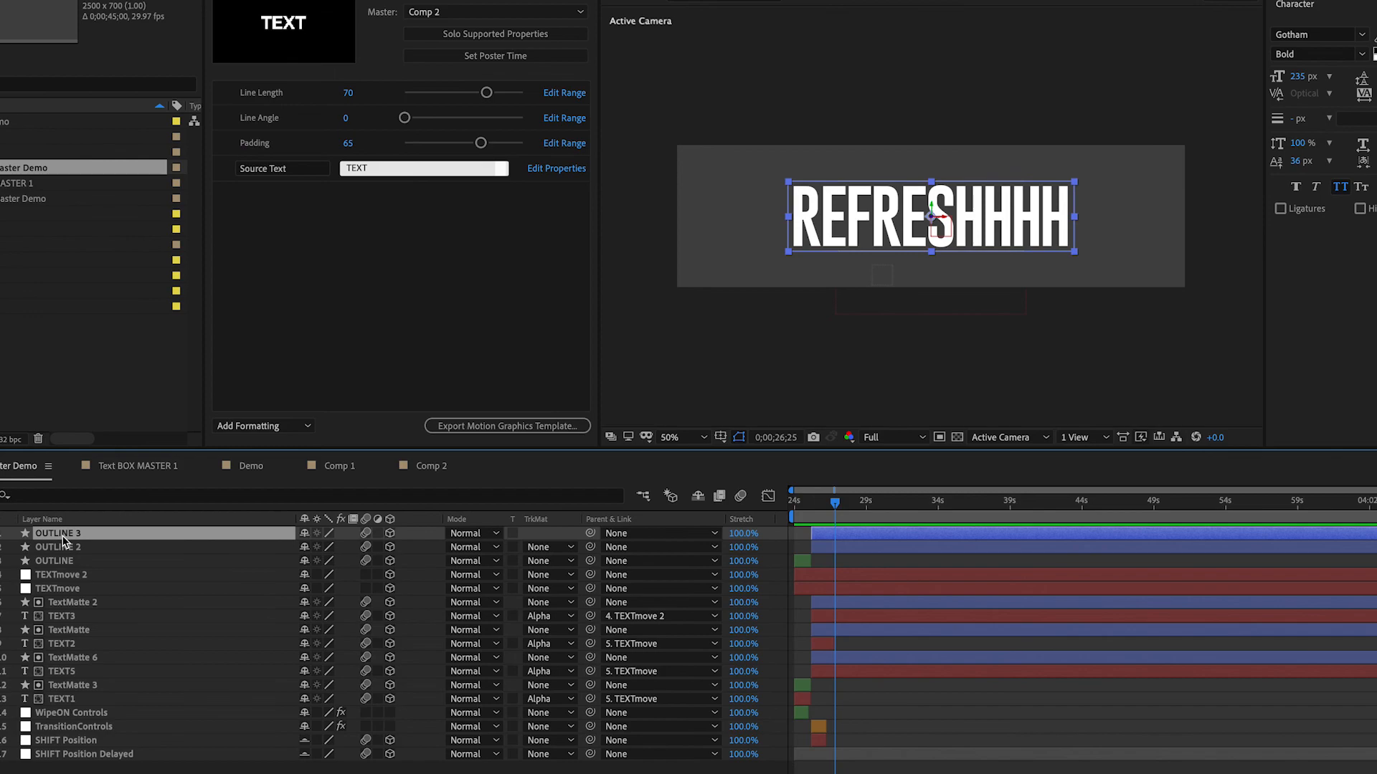
key("e")
key("e")
left_click(972, 616)
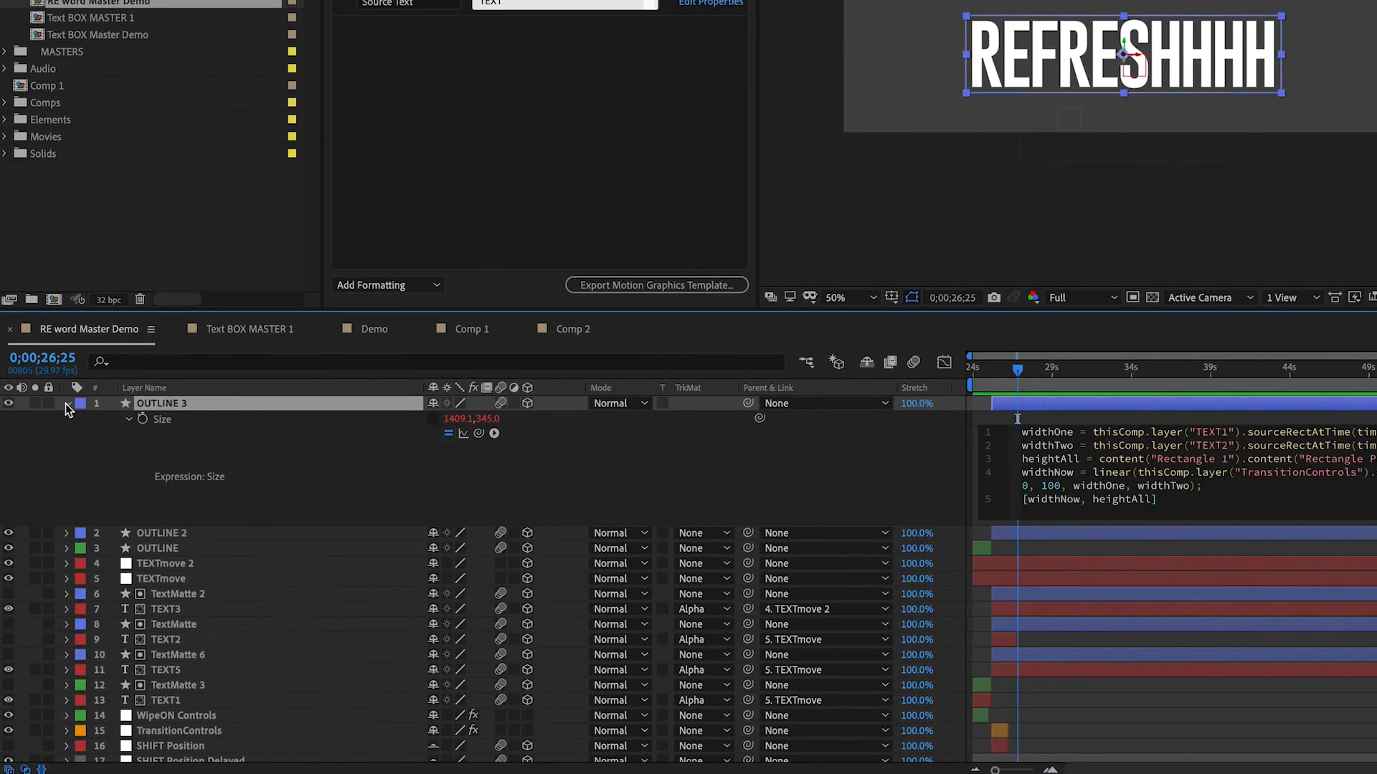
left_click(66, 406)
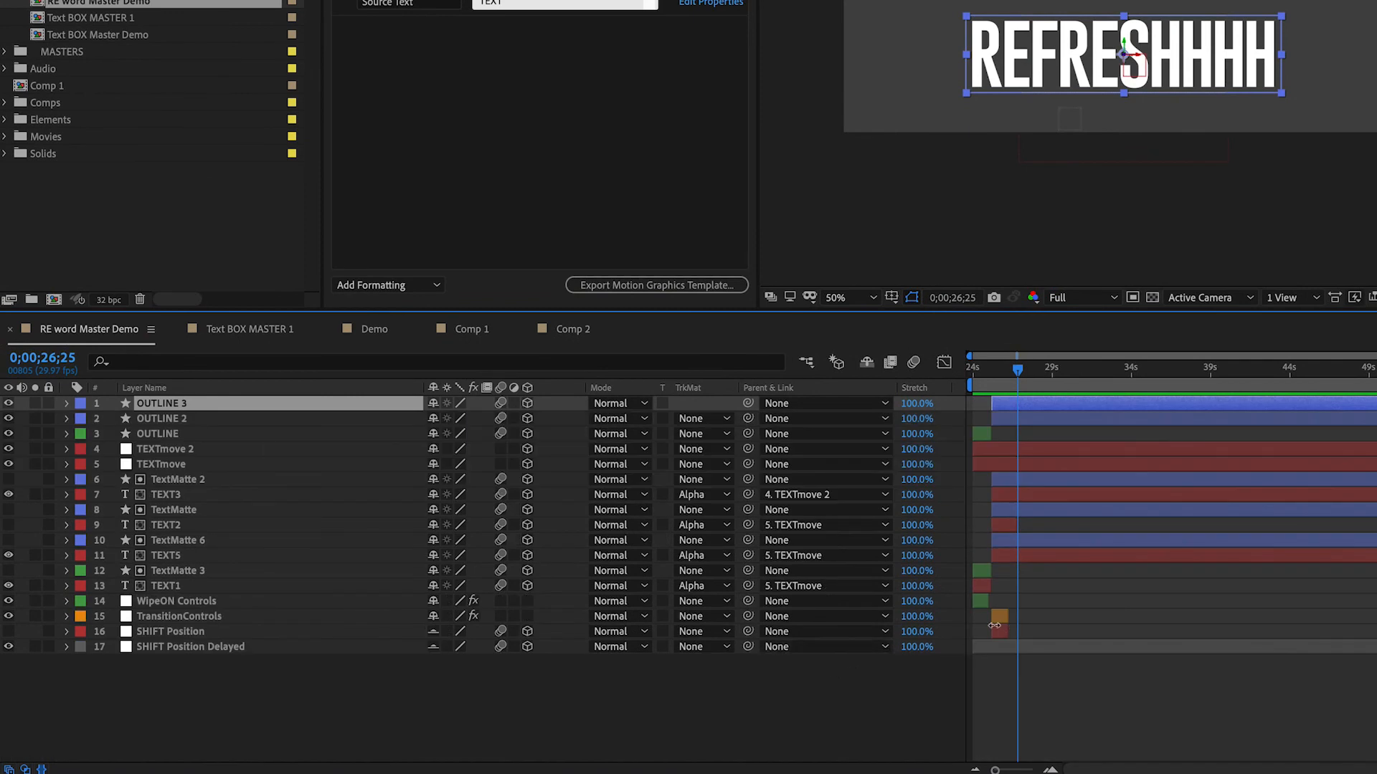
- Reveal the TransitionControls layer's Completion keyframes around 0;00;25;17 and shift the layer to start at about 27;05
left_click(184, 617)
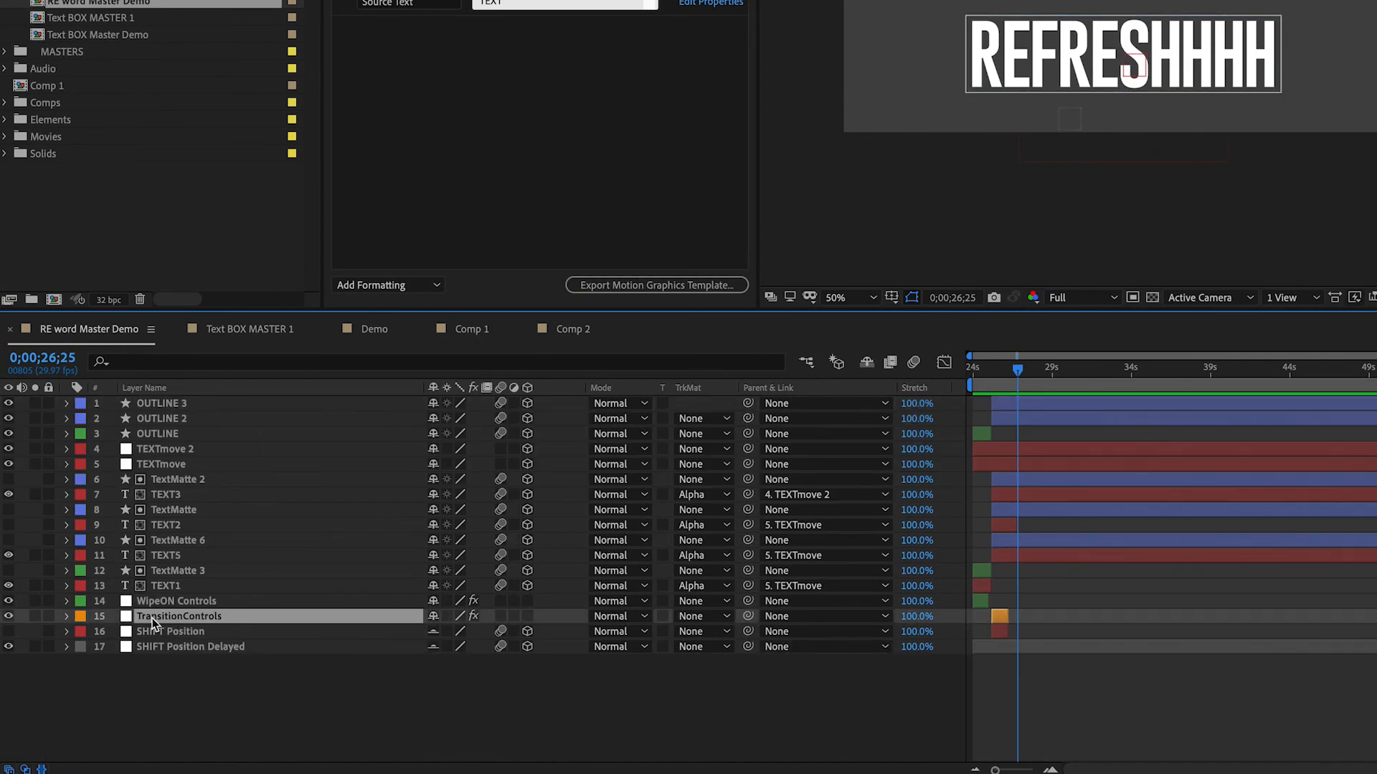
left_click(999, 369)
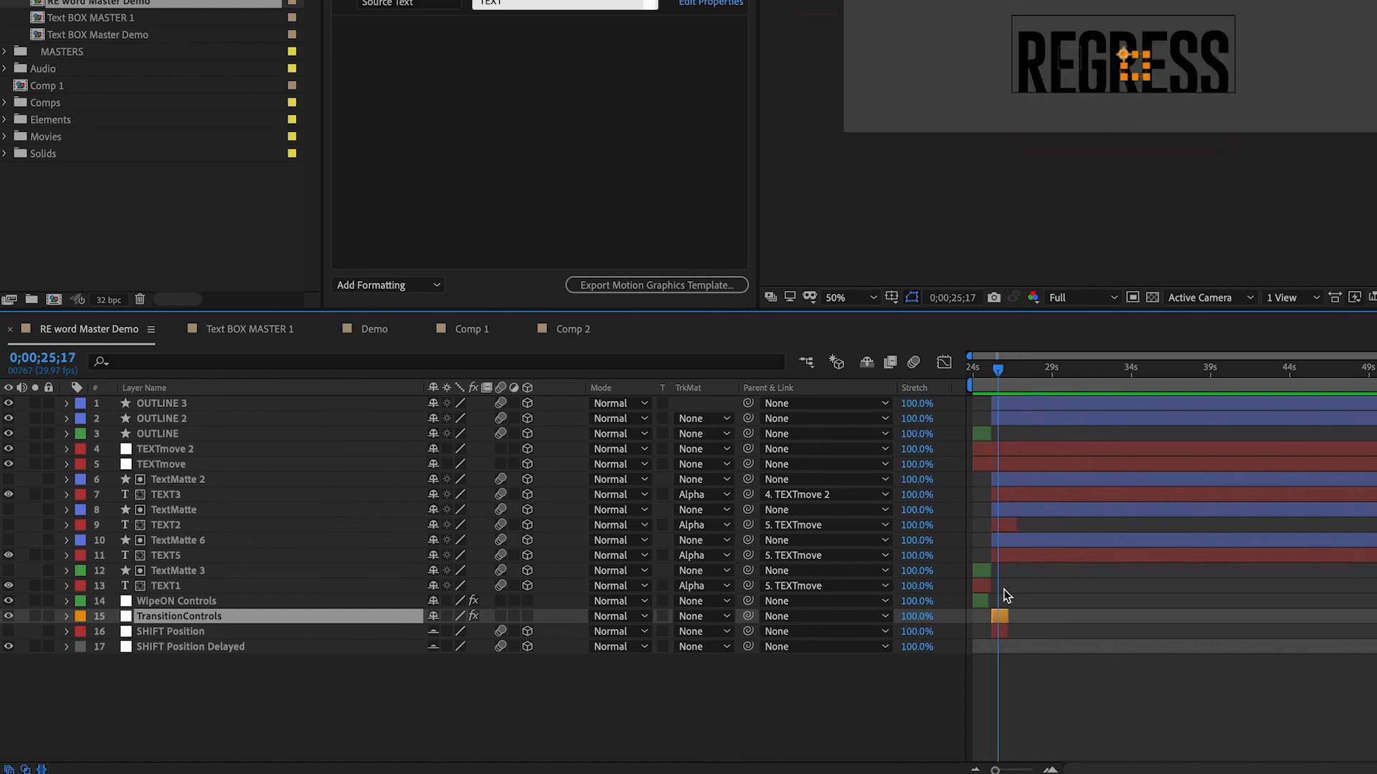
key("u")
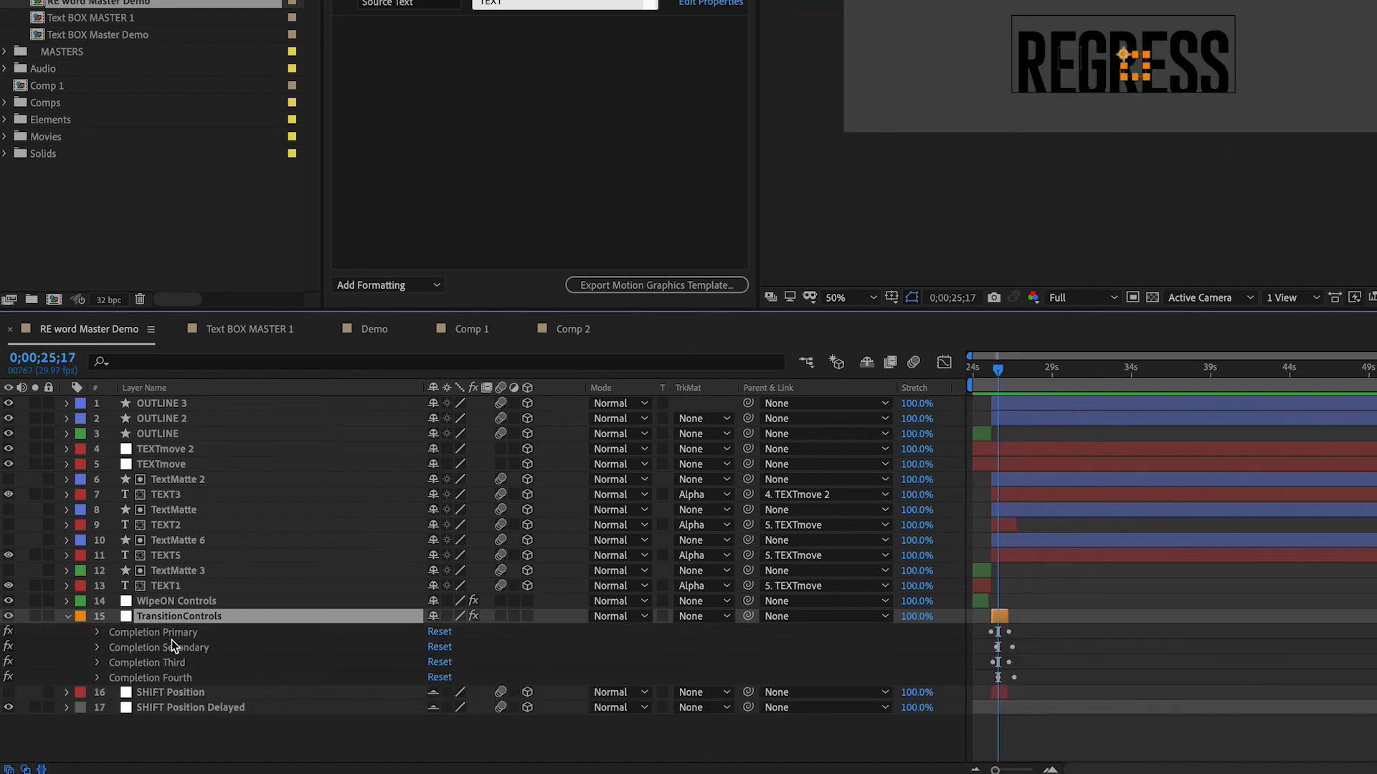
key("equal")
key("equal")
key("equal")
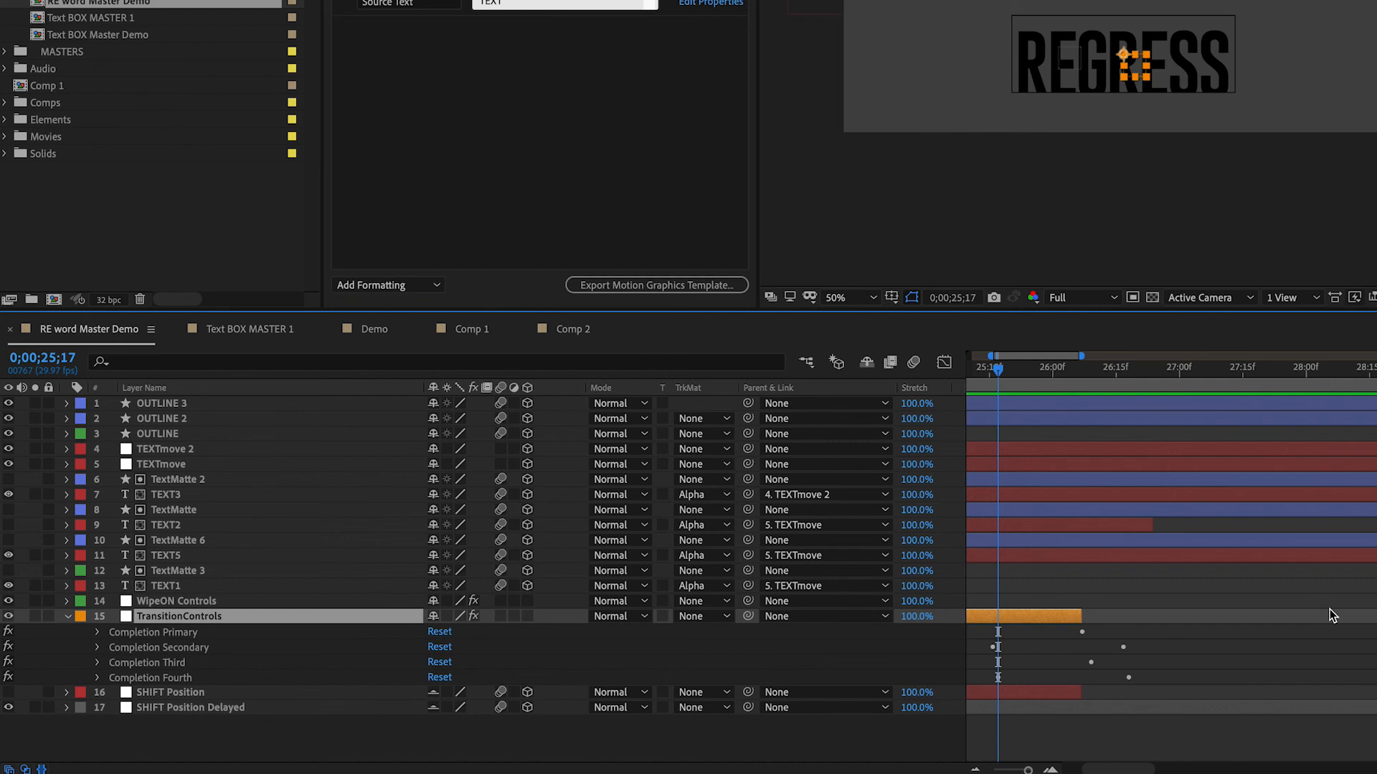
scroll(1311, 613, "left", 3)
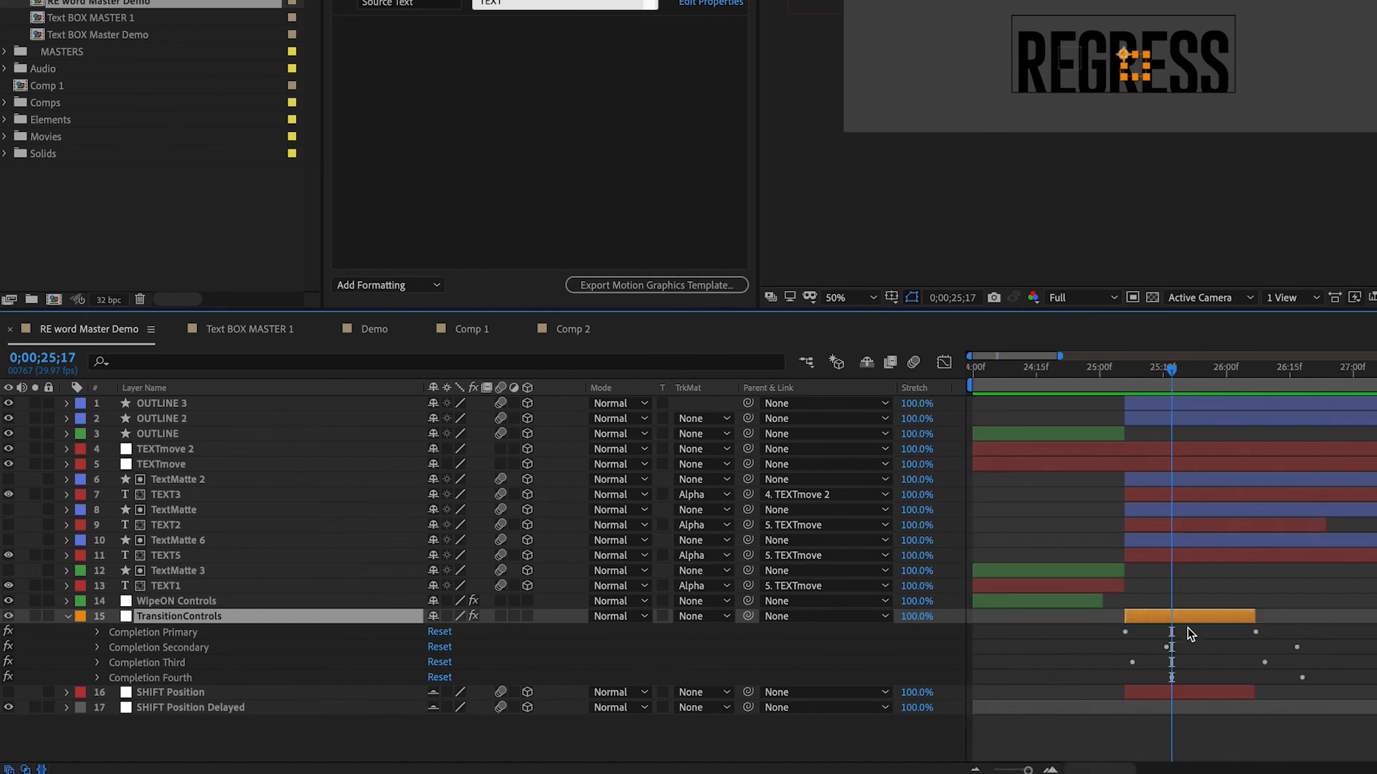
mouse_move(1204, 618)
left_mouse_down()
mouse_move(1097, 620)
mouse_move(1198, 618)
left_mouse_up()
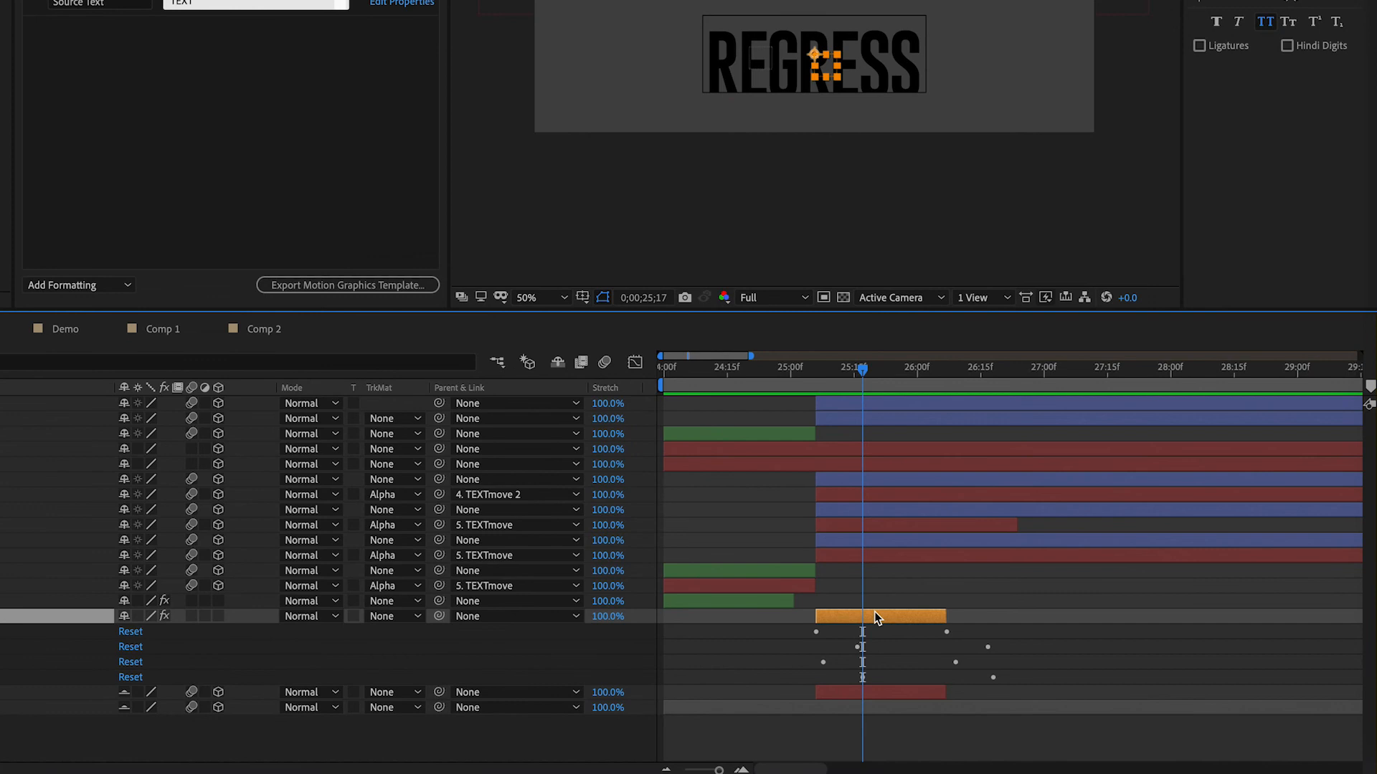
left_click_drag(880, 617, 1129, 618)
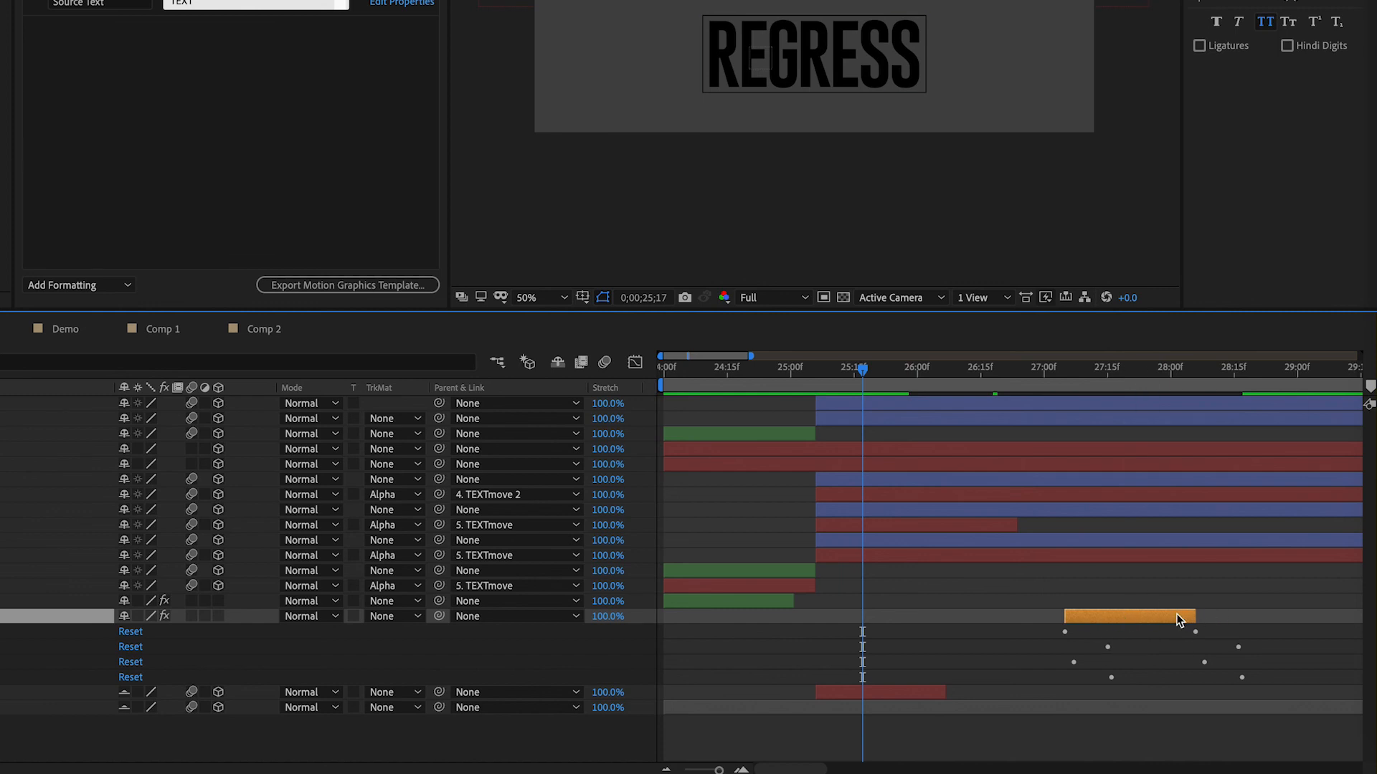
- Shift the TransitionControls layer to start at about 26:07, and undo both of its recent shifts
left_click_drag(1176, 614, 1056, 624)
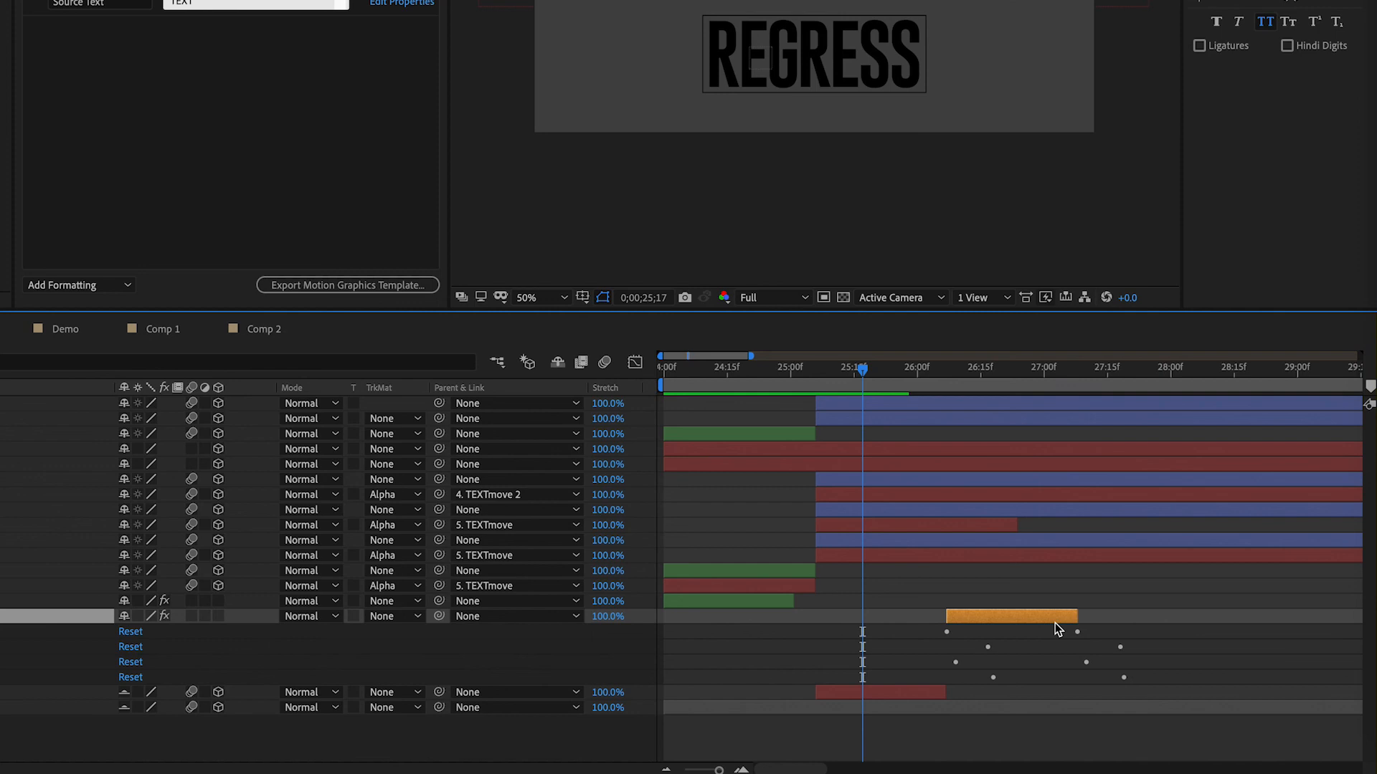
key("super+z")
key("super+z")
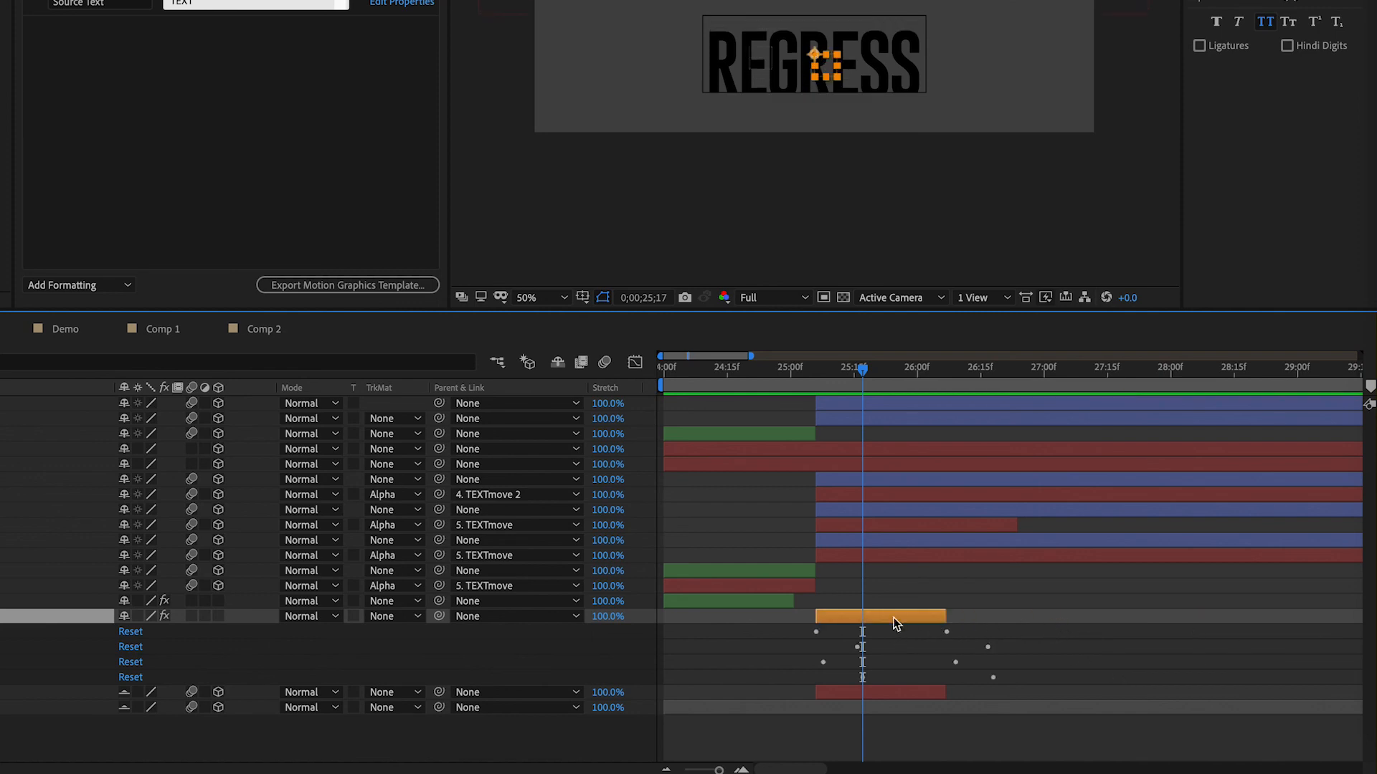
- At 0;00;25;20, reveal the OUTLINE 3 layer's Size expression and examine how it blends the TEXT1 and TEXT2 widths
left_click_drag(863, 369, 873, 368)
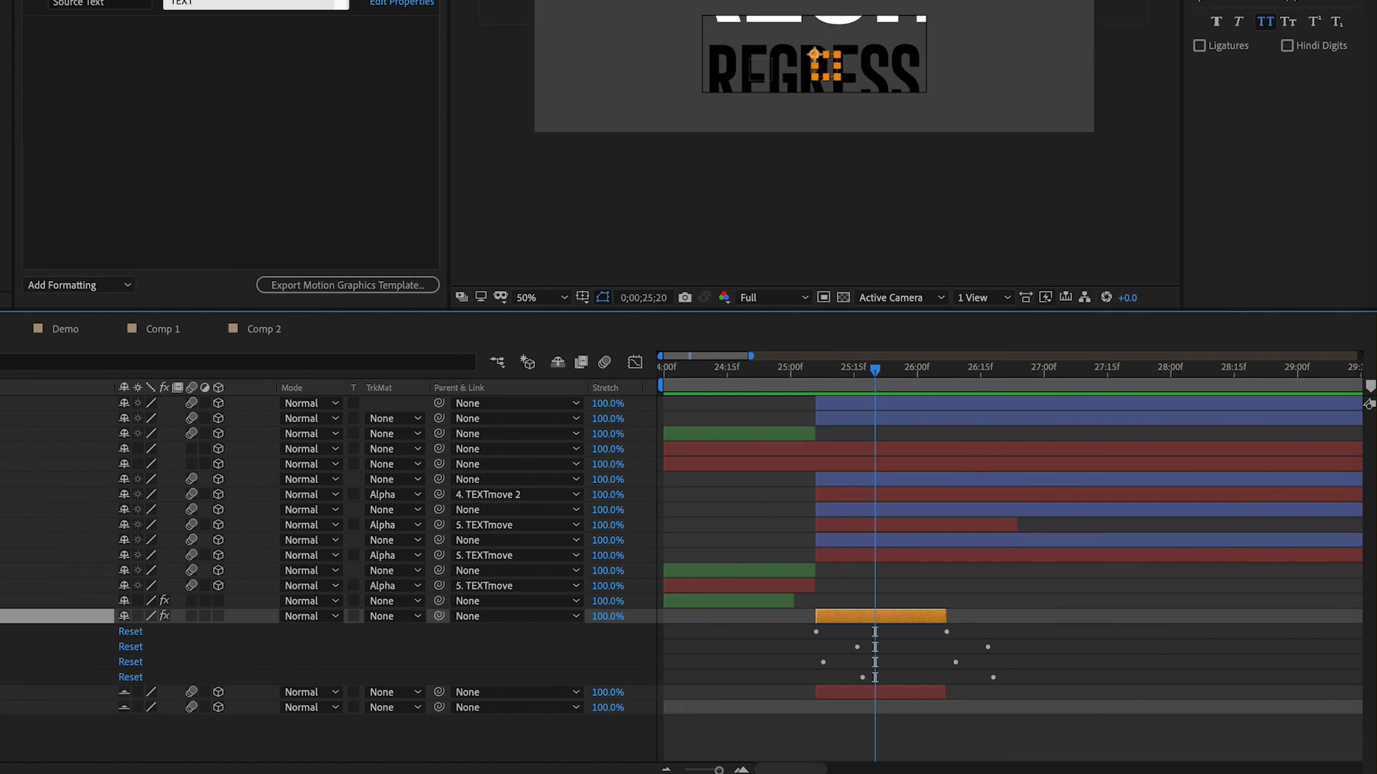
left_click(57, 403)
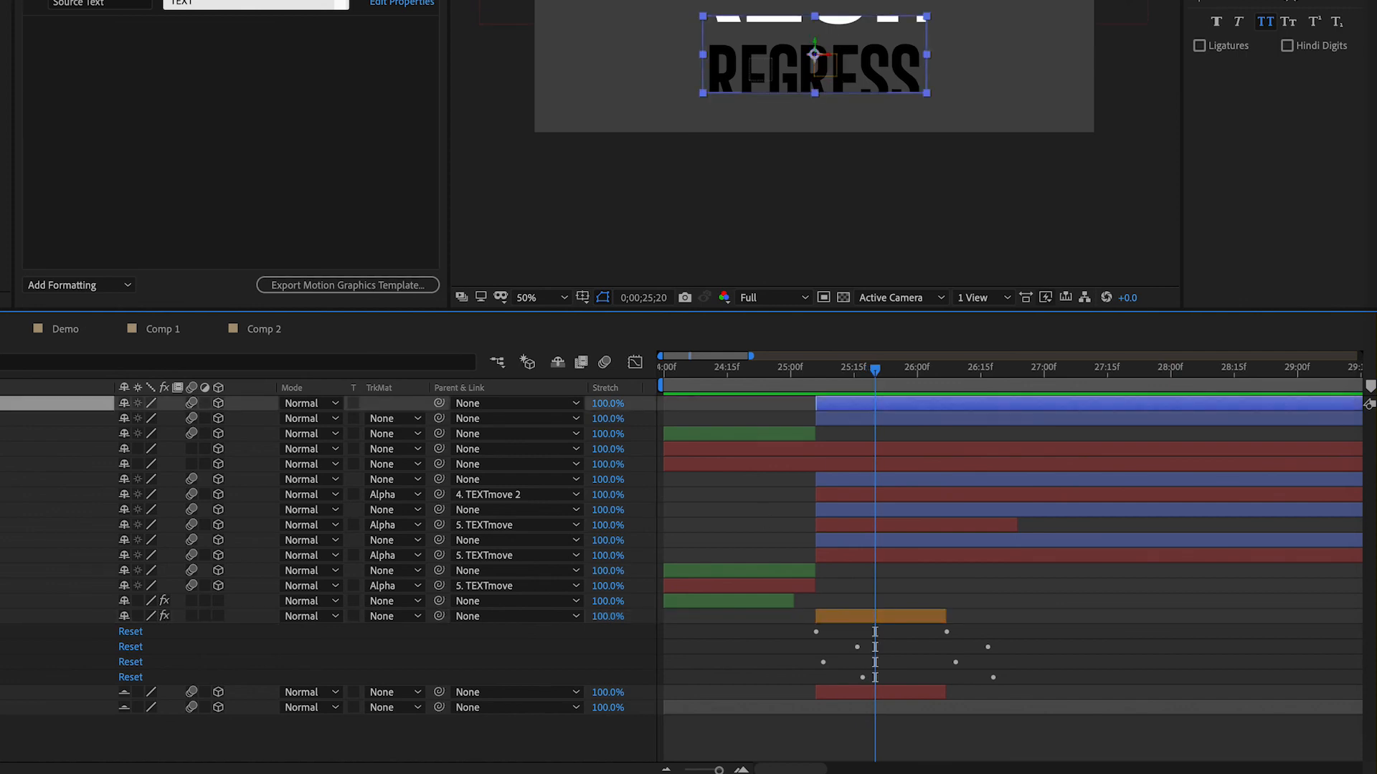
key("e")
key("e")
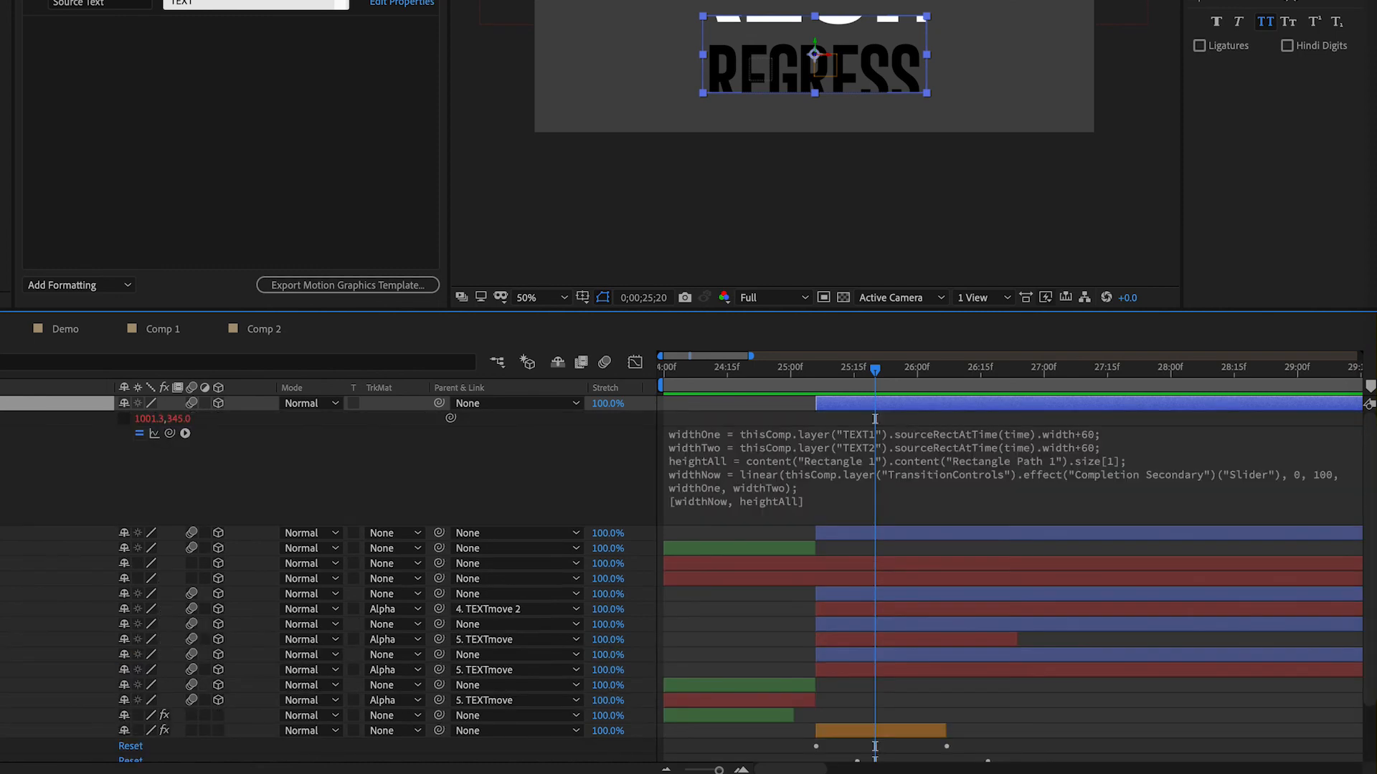
left_click(951, 496)
left_click(948, 494)
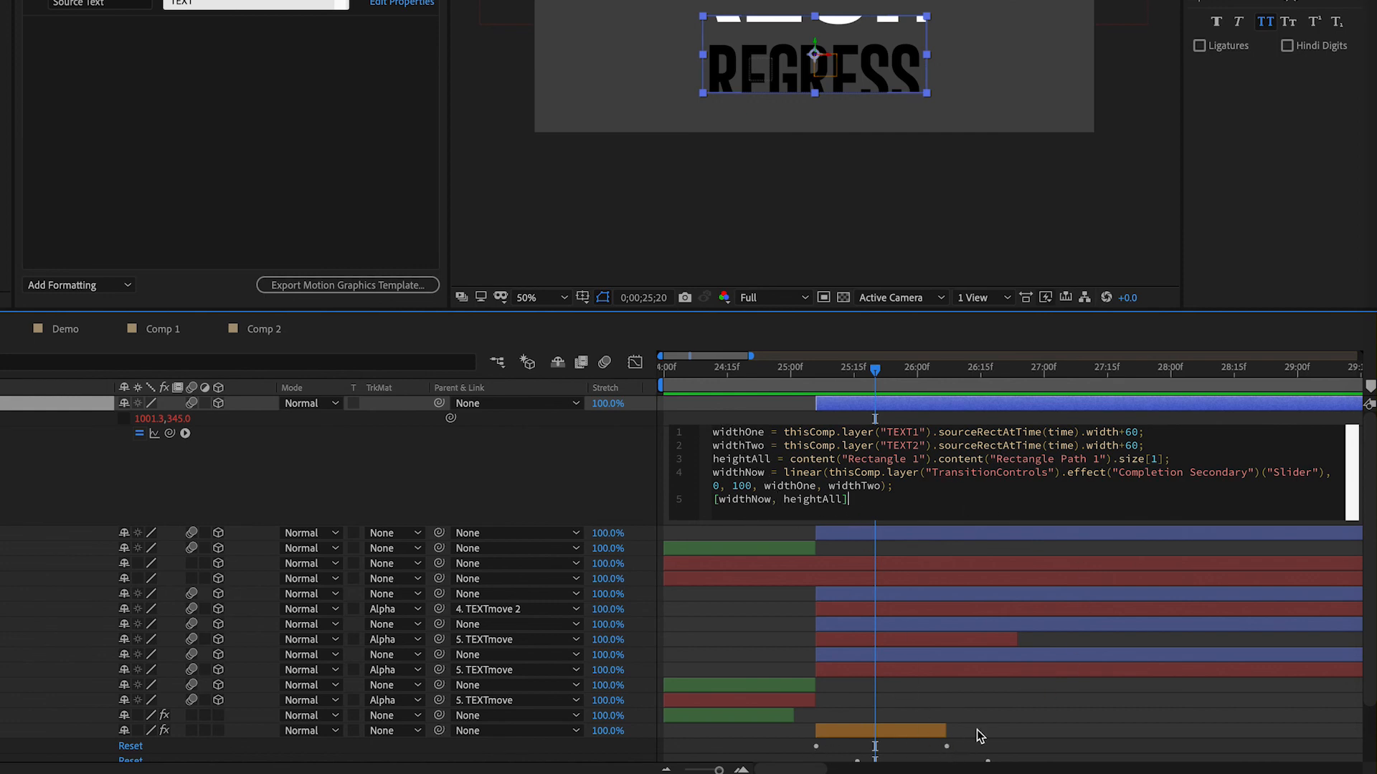
scroll(932, 746, "down", 2)
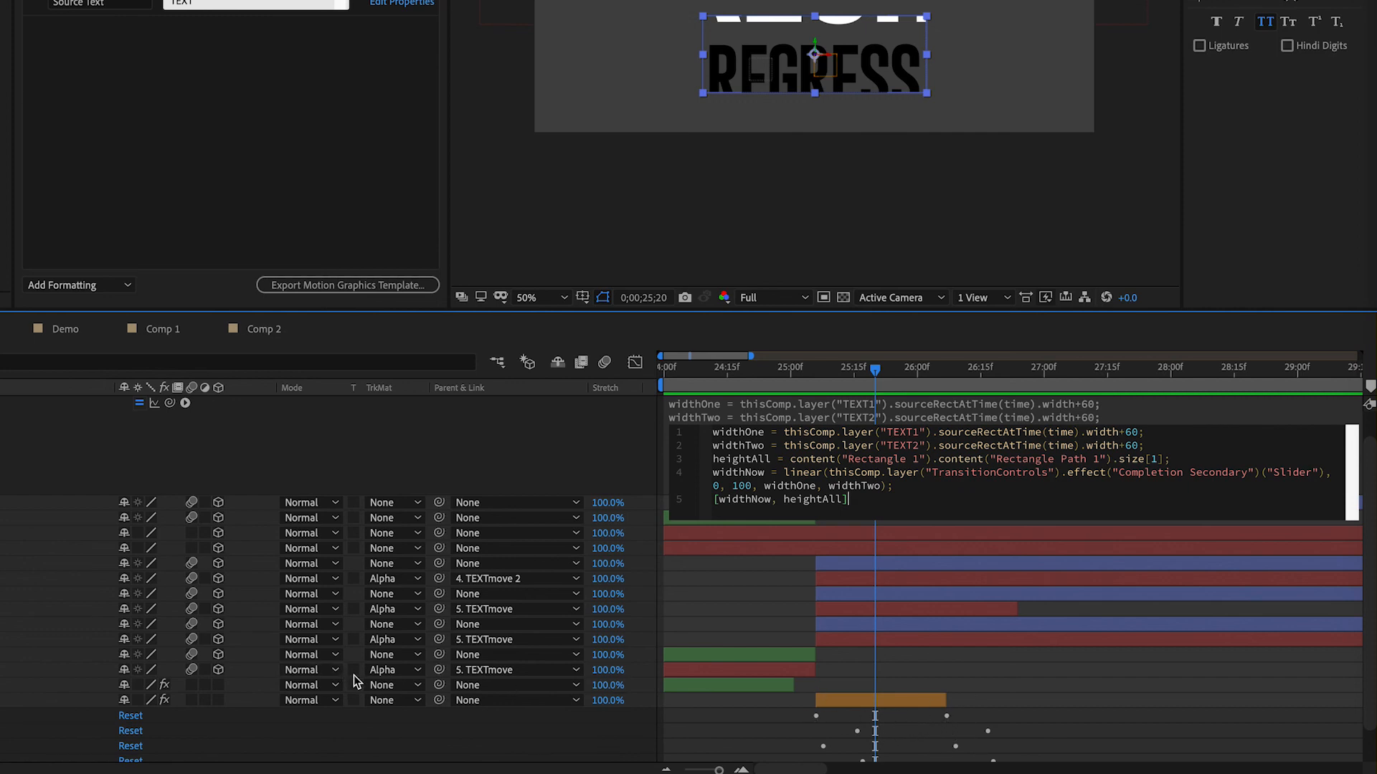
left_click(57, 579)
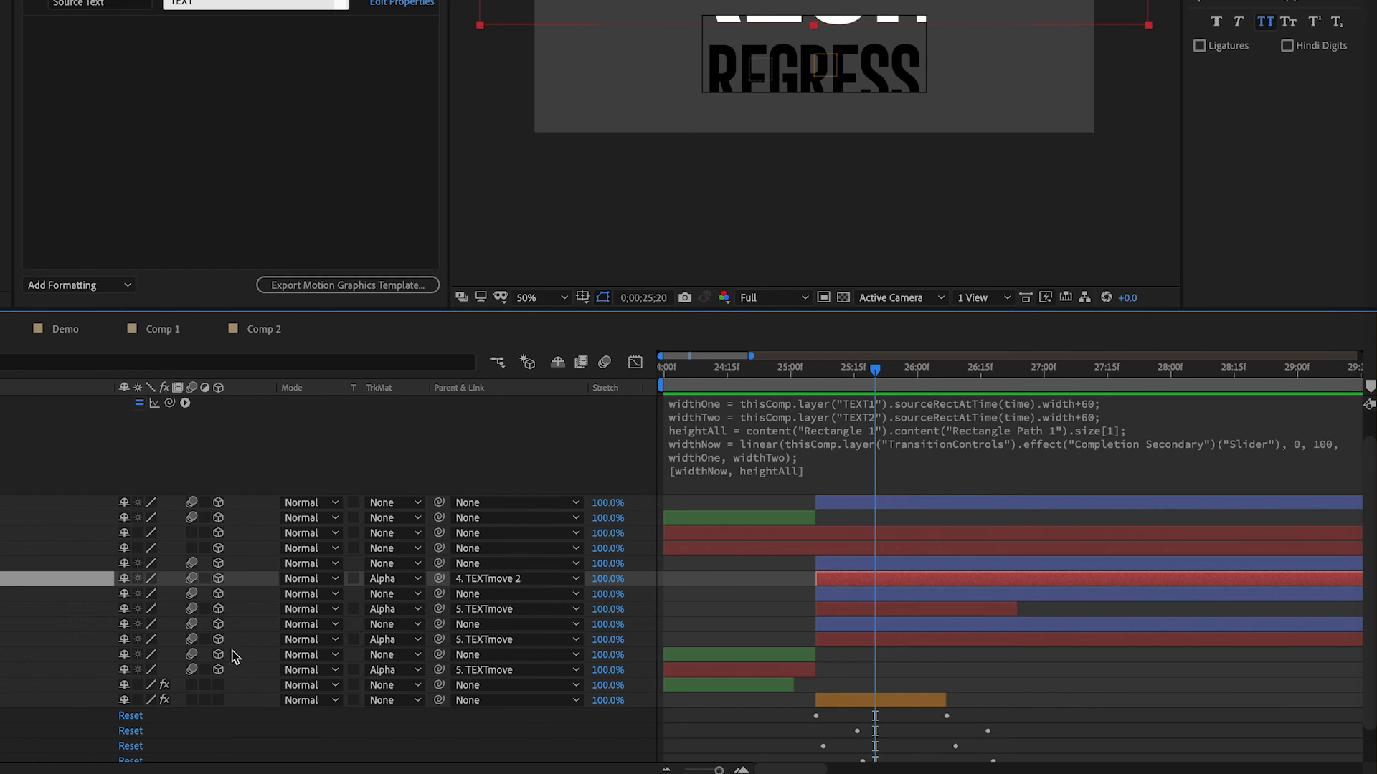
left_click(999, 458)
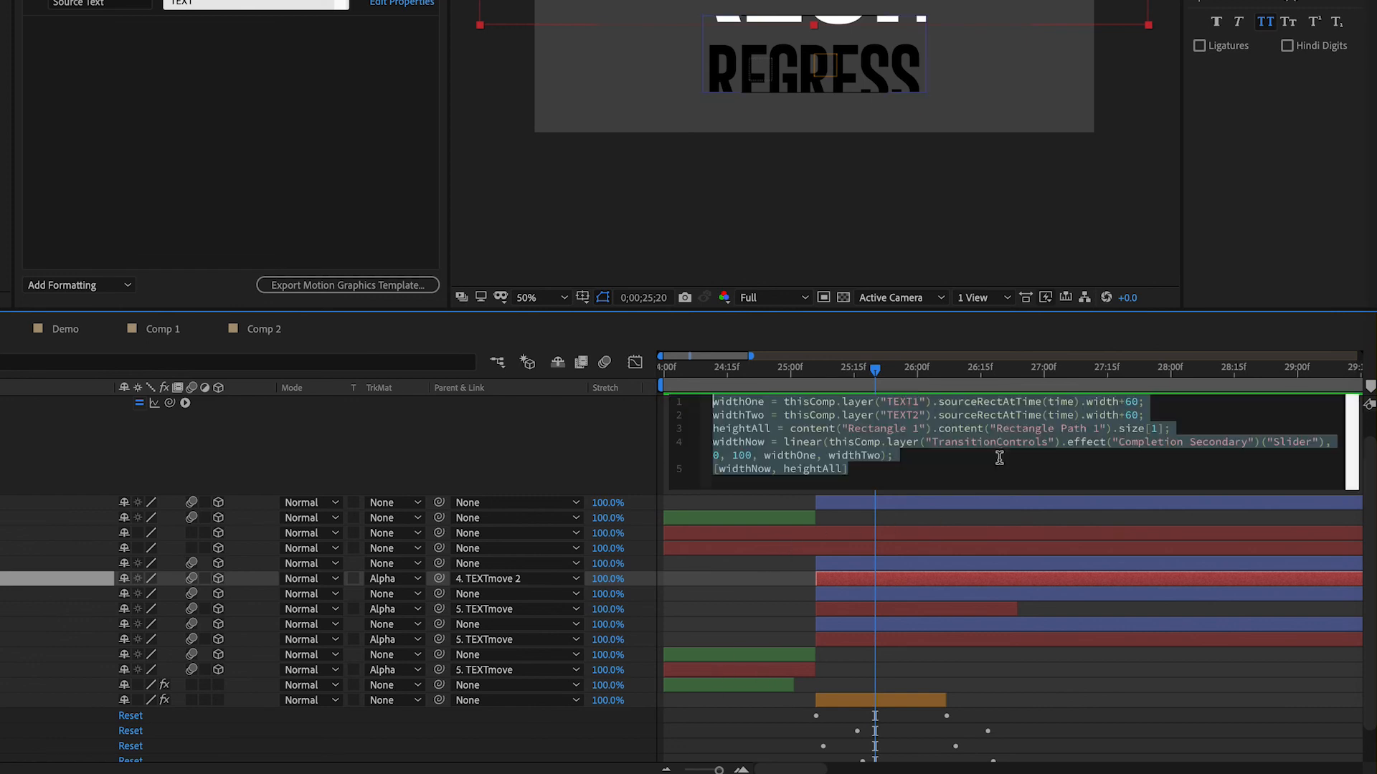
left_click(999, 457)
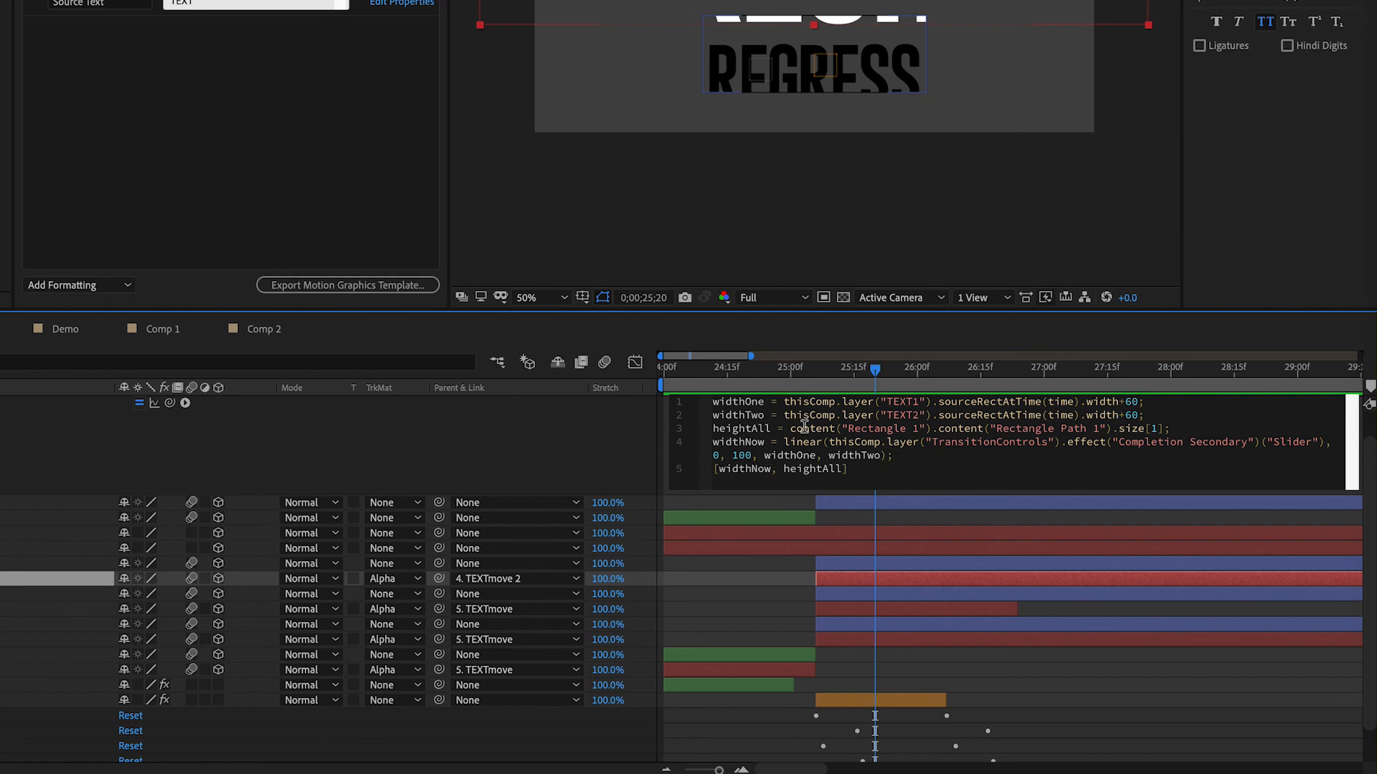
- Shift the TransitionControls layer about two frames later to check the text transition, and move it back two frames
left_click(897, 701)
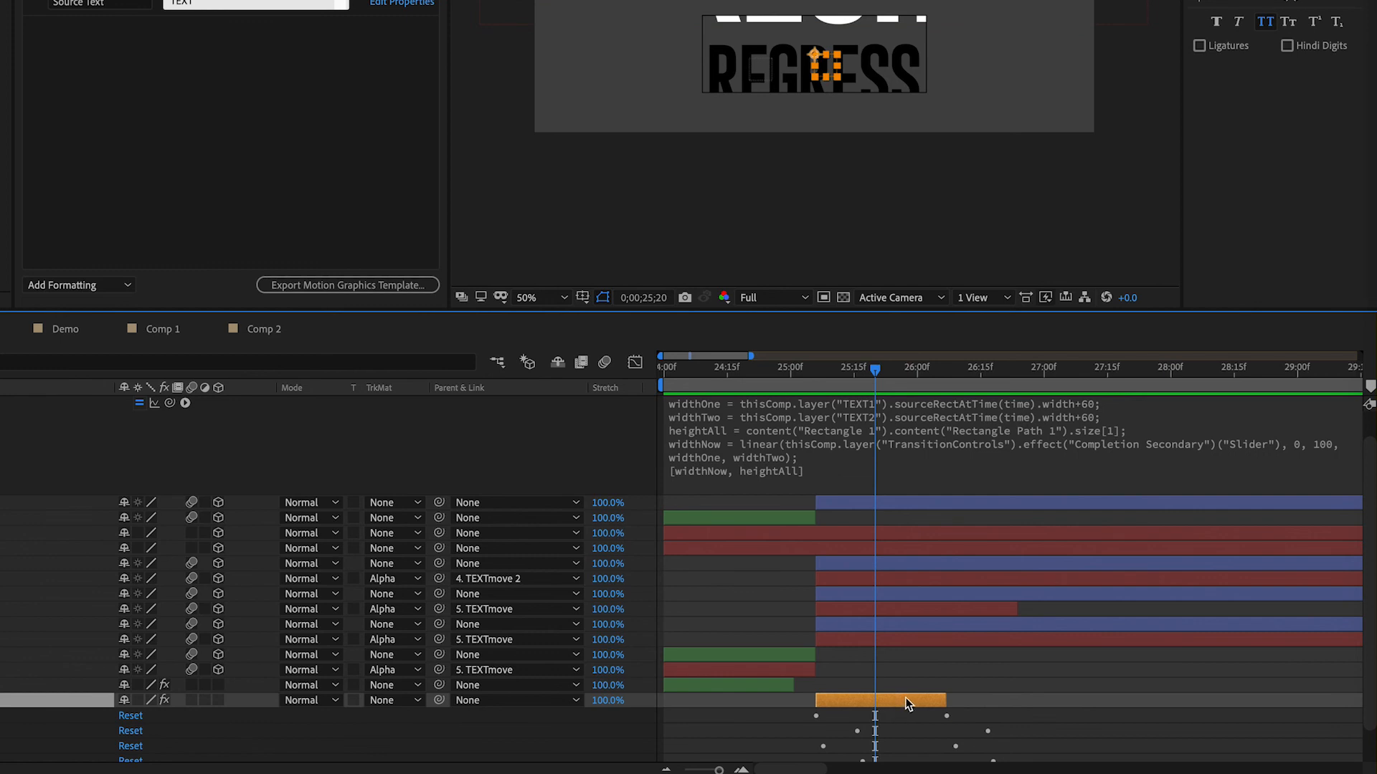
mouse_move(905, 706)
left_mouse_down()
mouse_move(920, 706)
mouse_move(889, 706)
mouse_move(903, 714)
left_mouse_up()
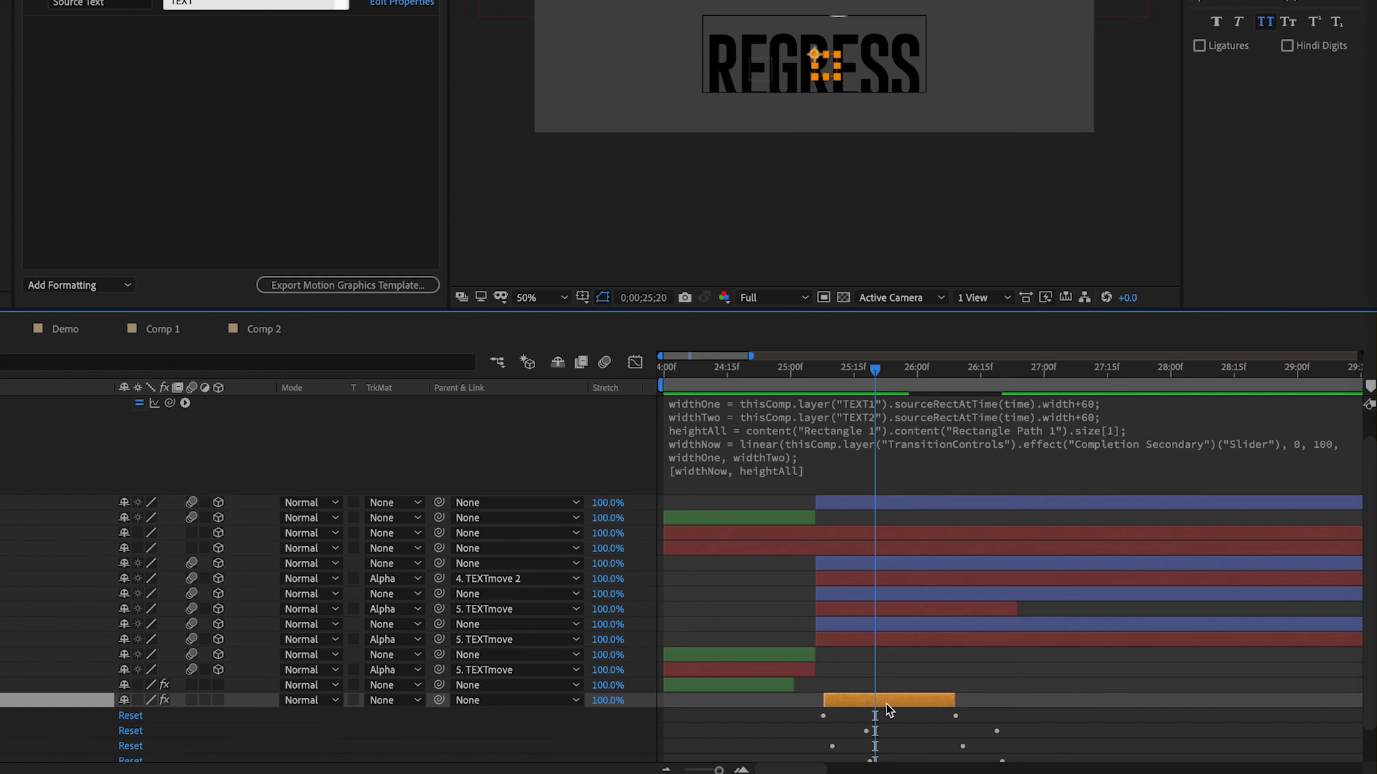
key("alt+Page_Up")
key("alt+Page_Up")
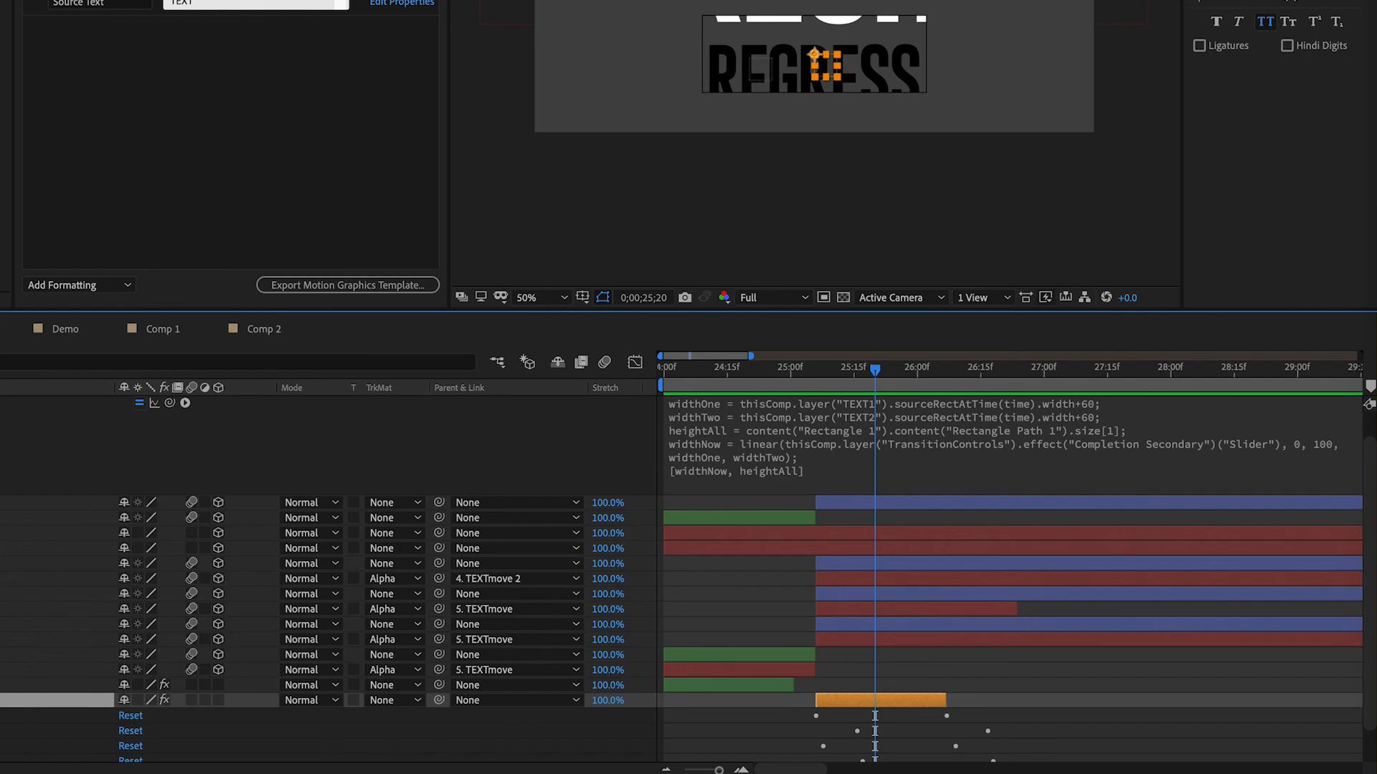
scroll(560, 569, "up", 1)
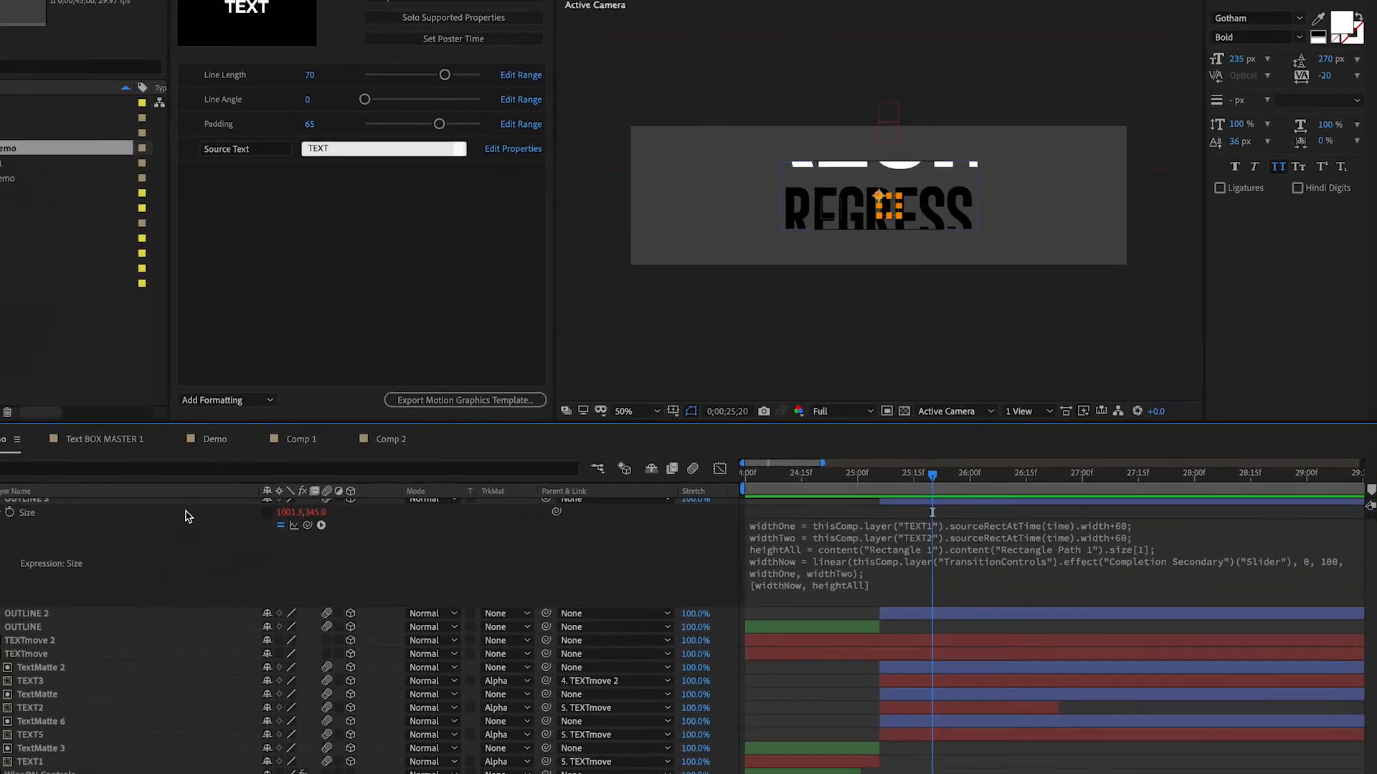
- In the Demo composition, reveal the yes - no layer's Text 1 and Text 2 master property expressions, examine them, and collapse the group
left_click(214, 439)
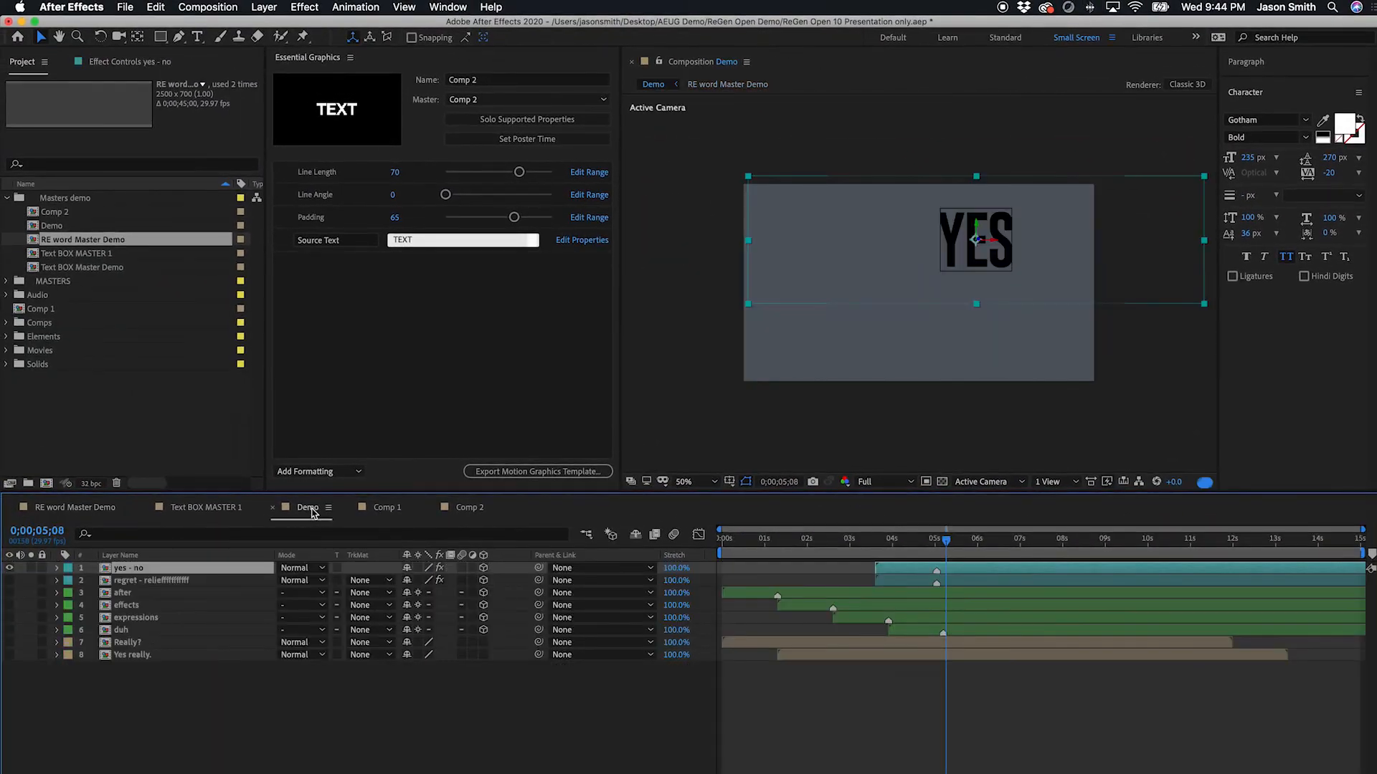
left_click(225, 707)
left_click(126, 569)
left_click(58, 568)
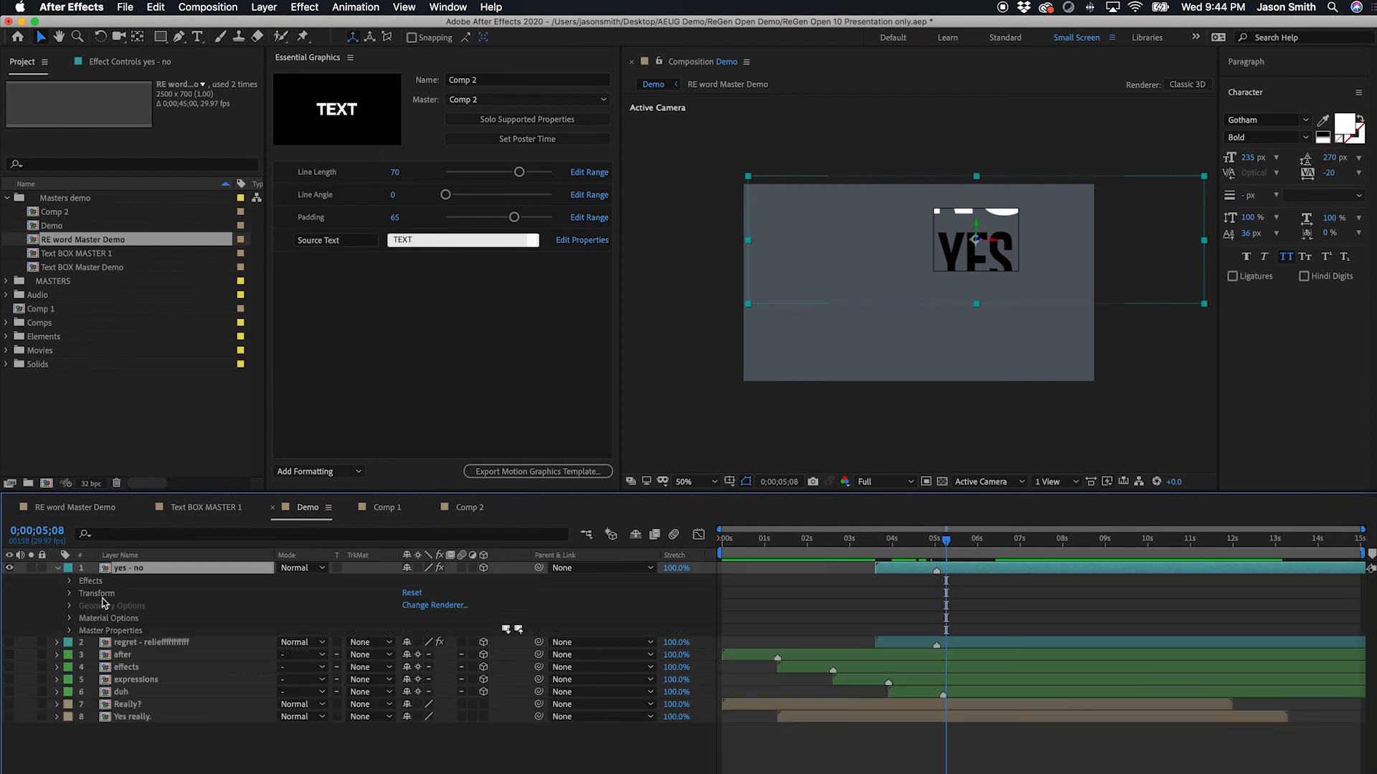
left_click(71, 631)
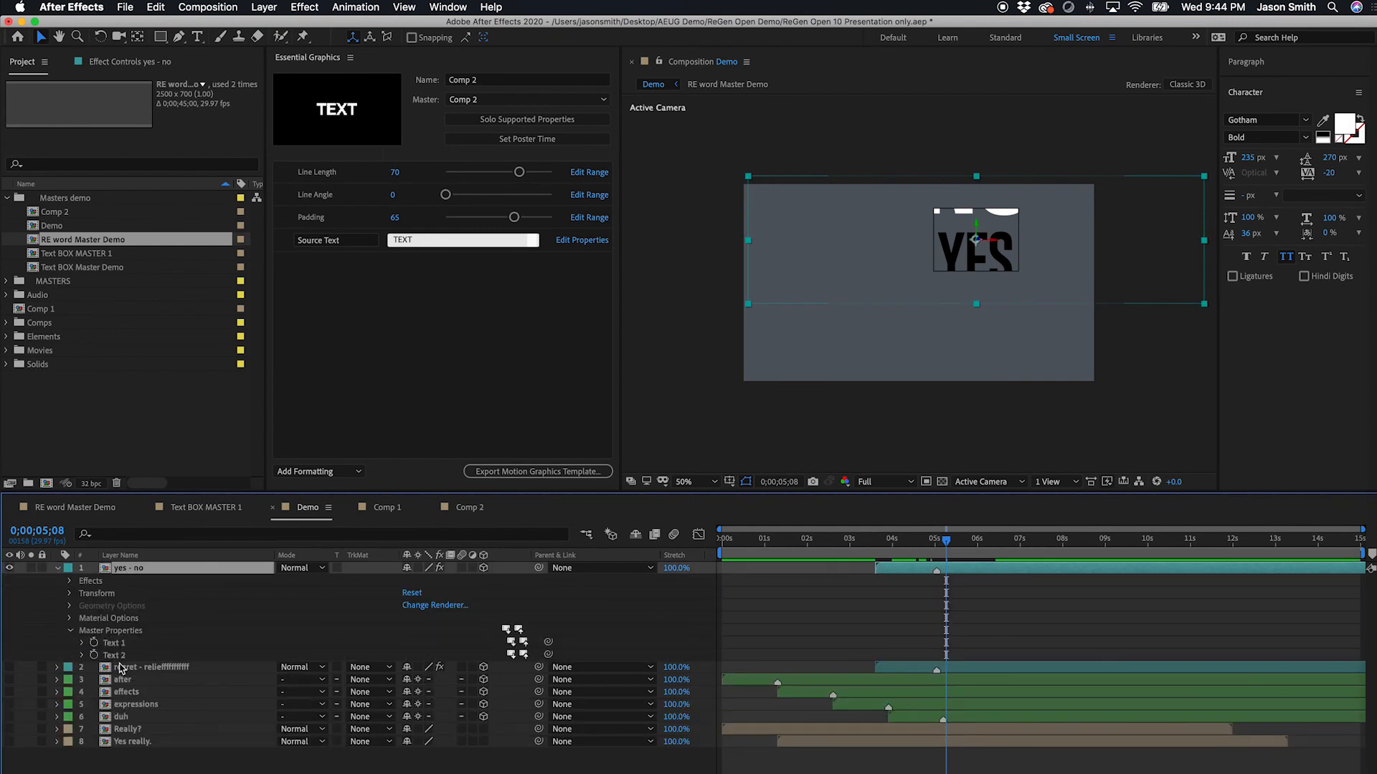
left_click(83, 644)
left_click(84, 668)
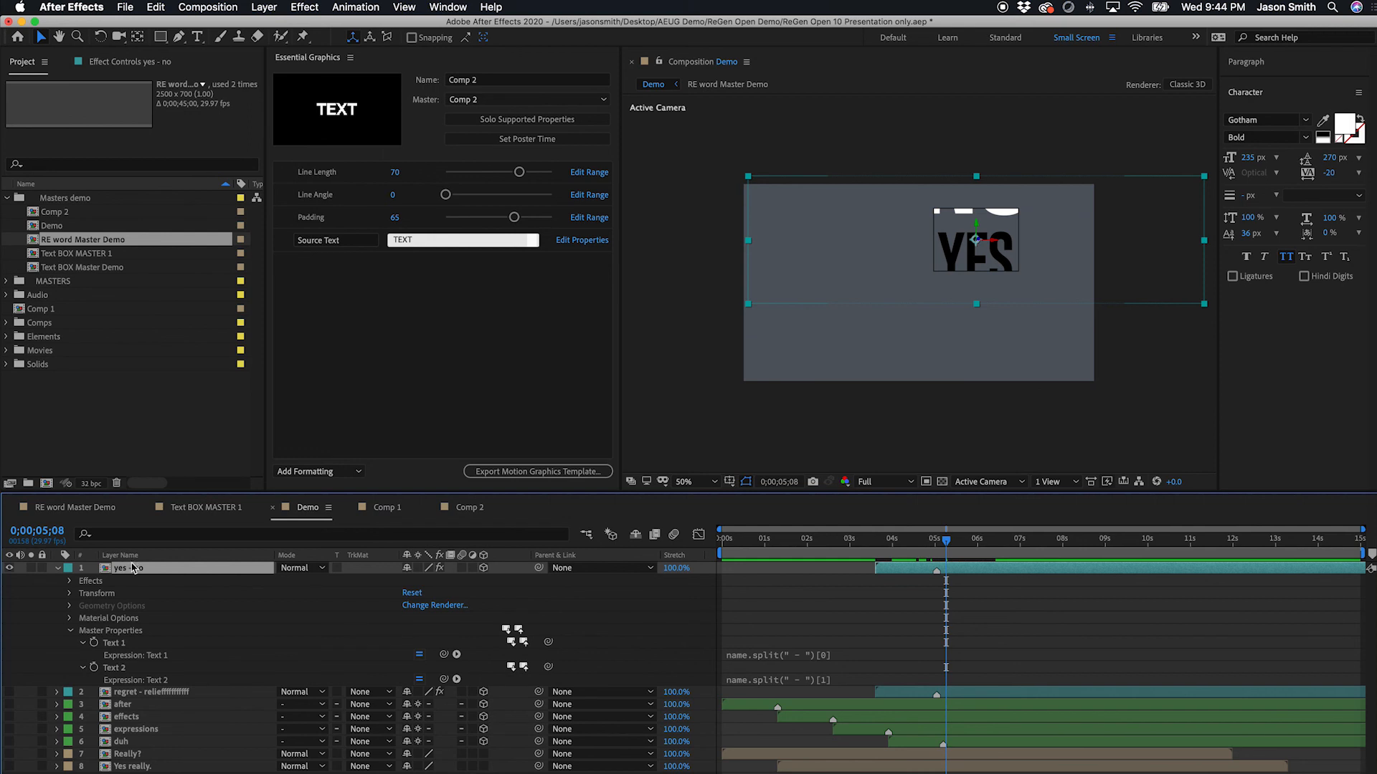
left_click(167, 631)
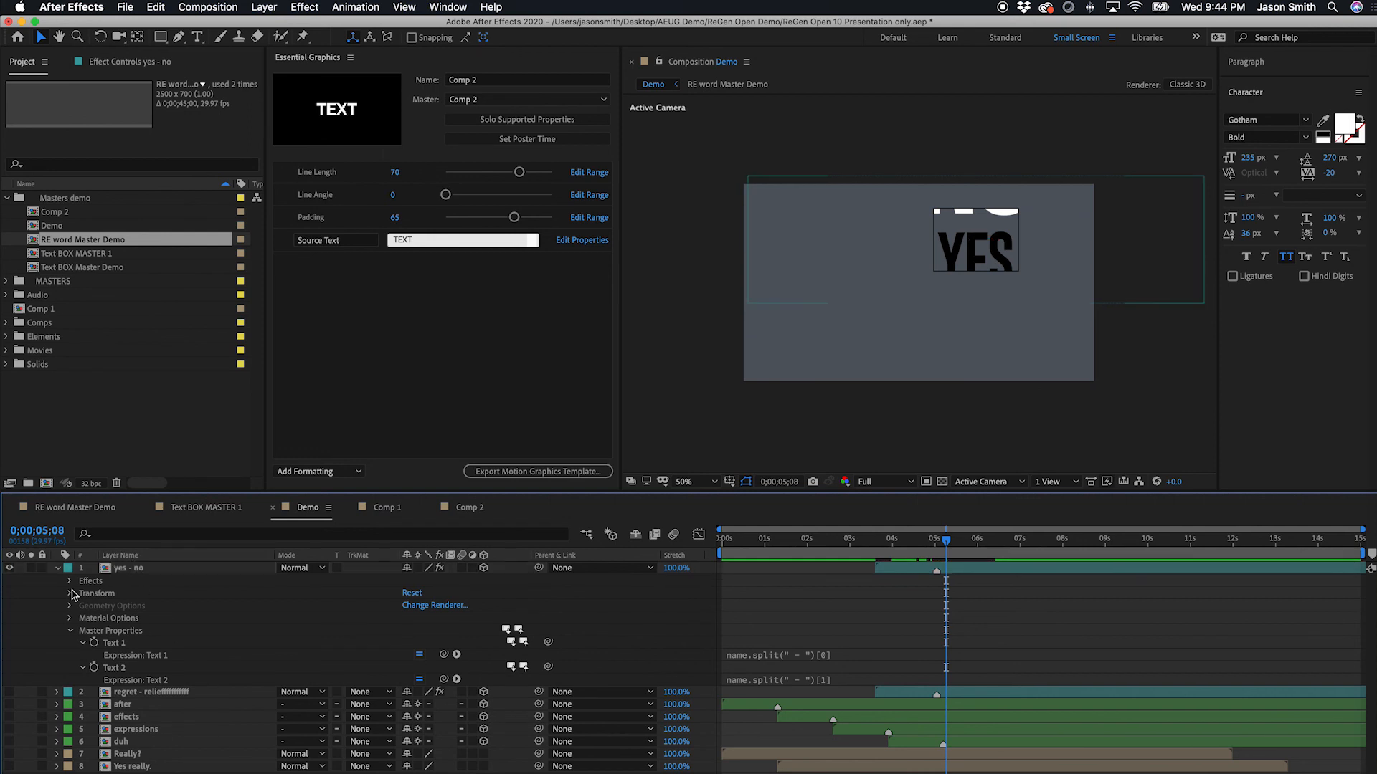
left_click(70, 631)
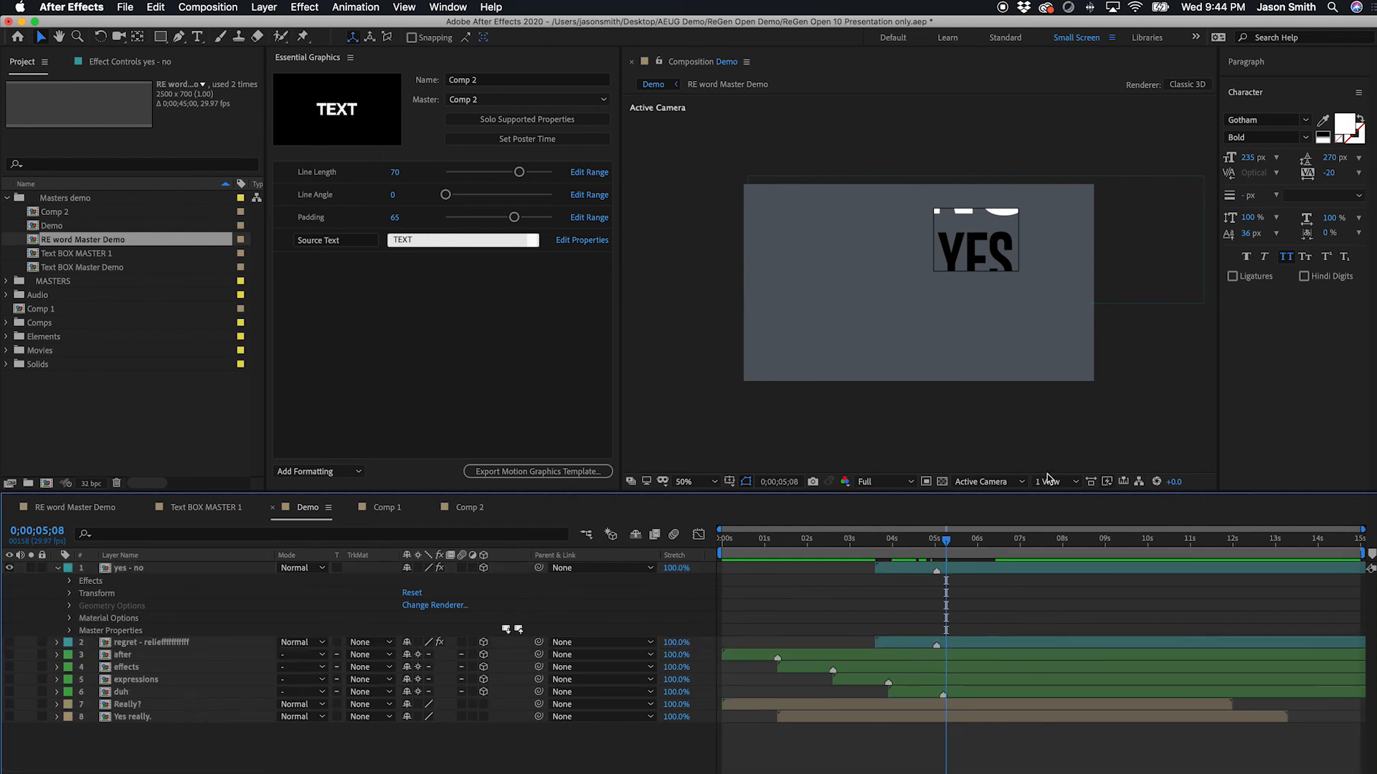
- Open Regen Open 2019 v3 ProRes.mov from the desktop in QuickTime Player, play it, and raise the volume
mouse_move(1, 1)
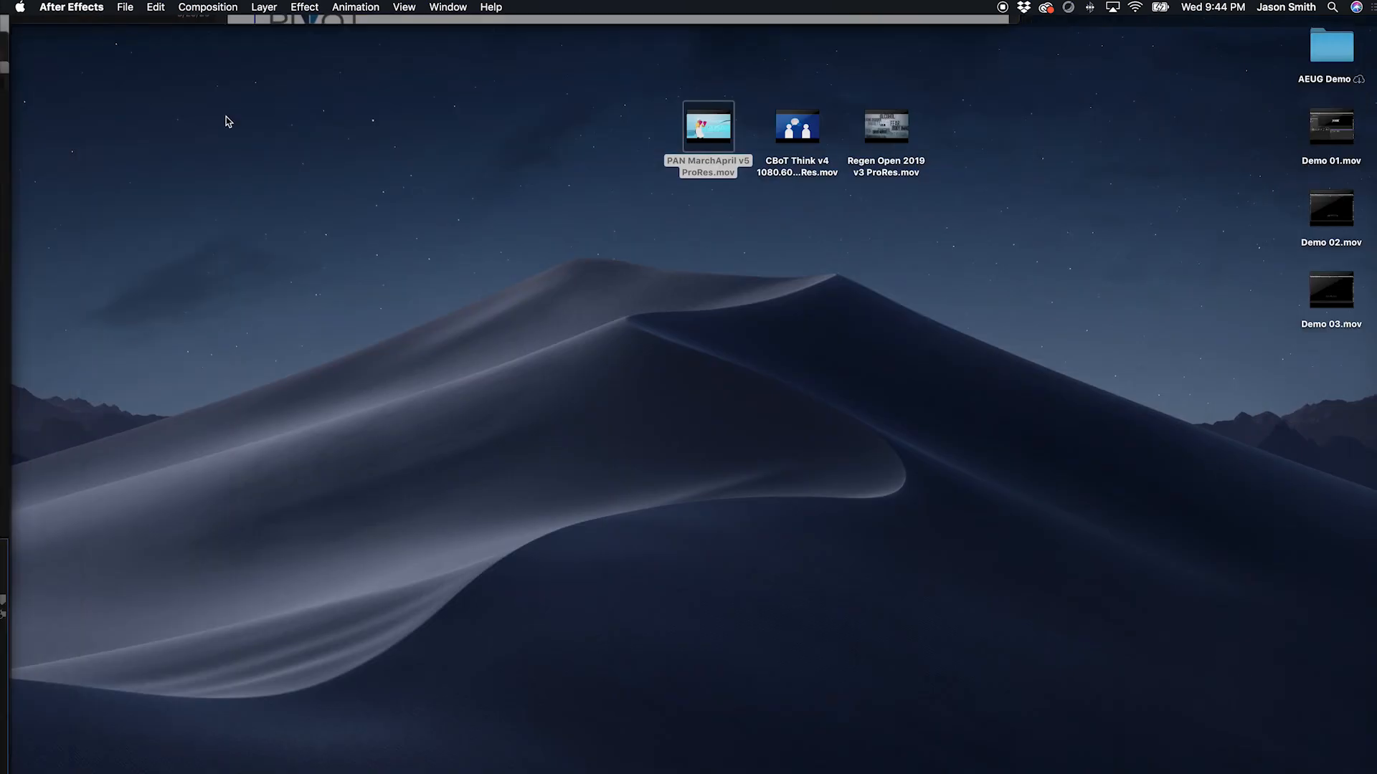
left_click(904, 140)
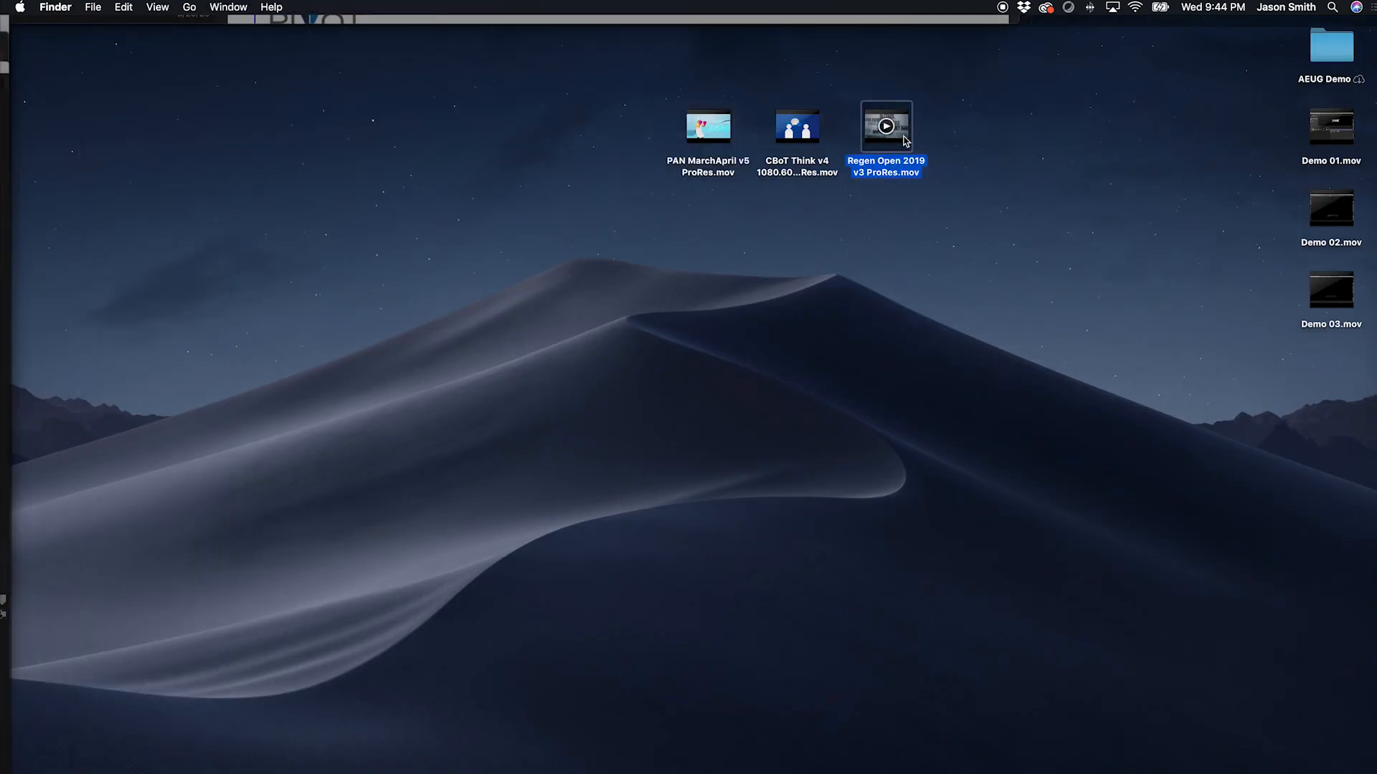
double_click(906, 141)
left_click(690, 685)
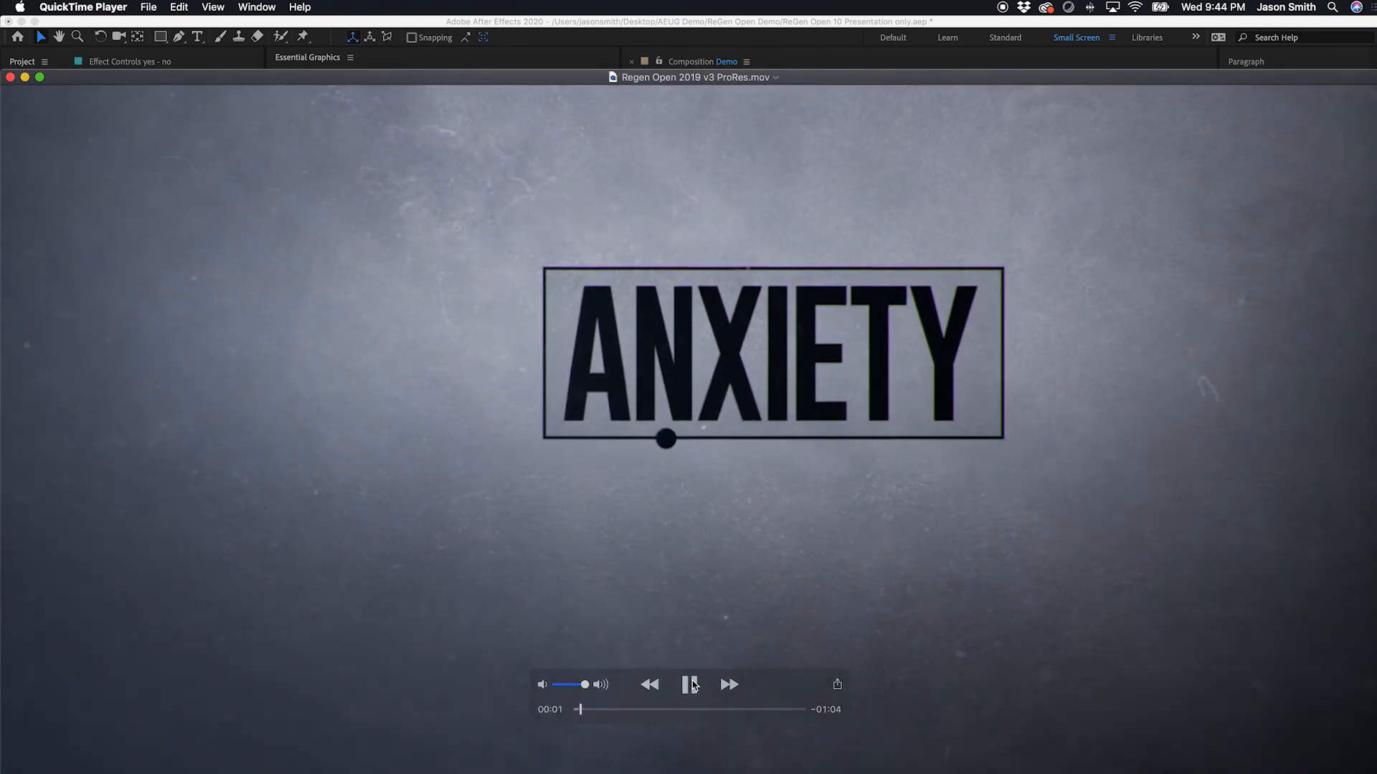
key("XF86AudioRaiseVolume")
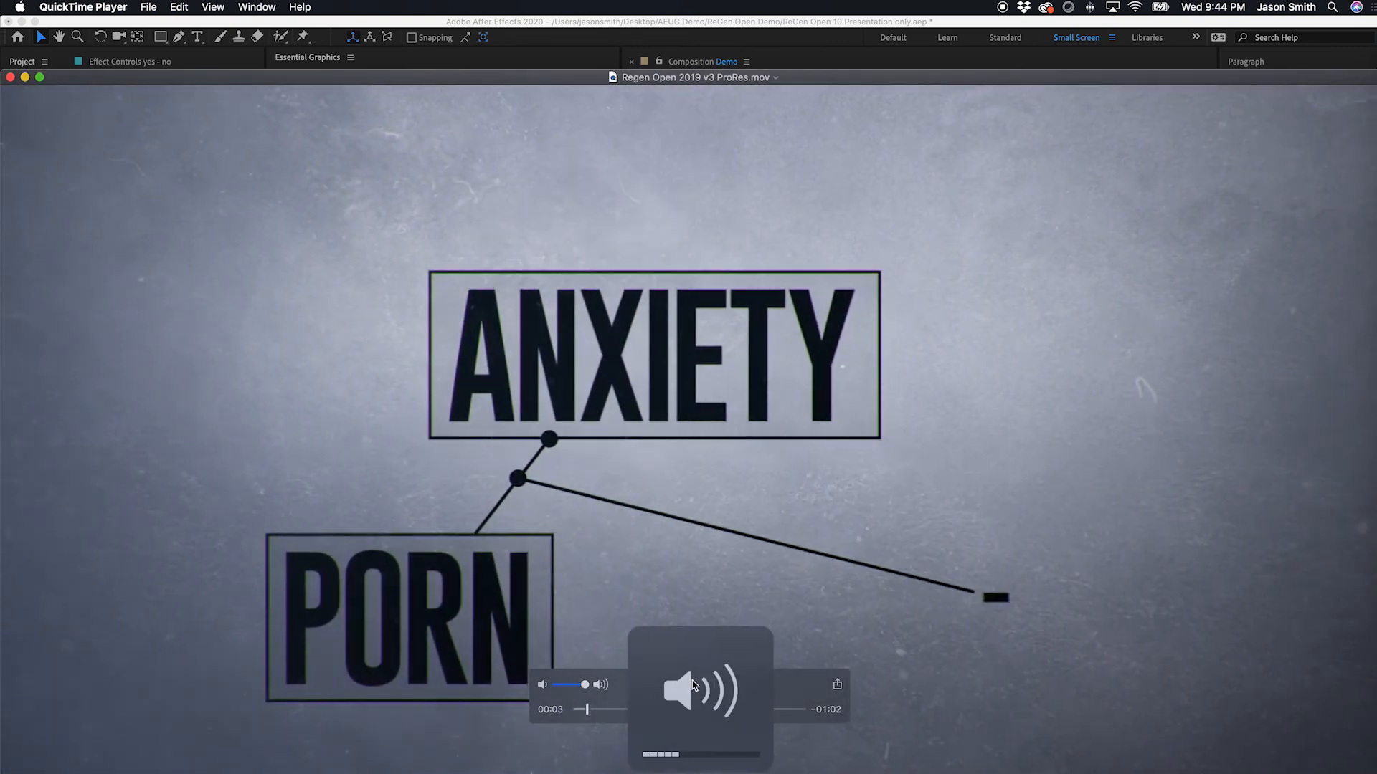
- Skip ahead through the movie to about 00:37, watch the RE word transitions, and pause at about 00:42
left_click_drag(606, 710, 626, 709)
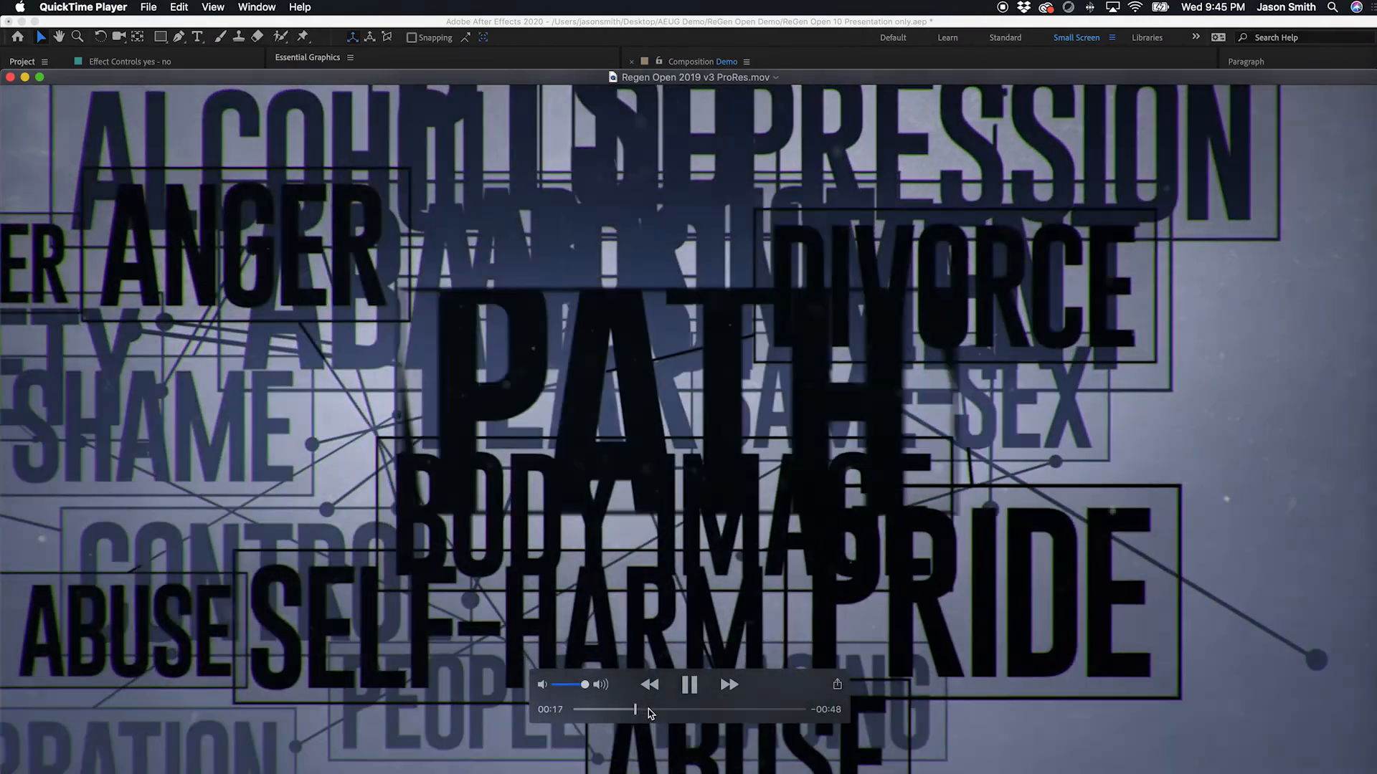
left_click_drag(649, 709, 679, 710)
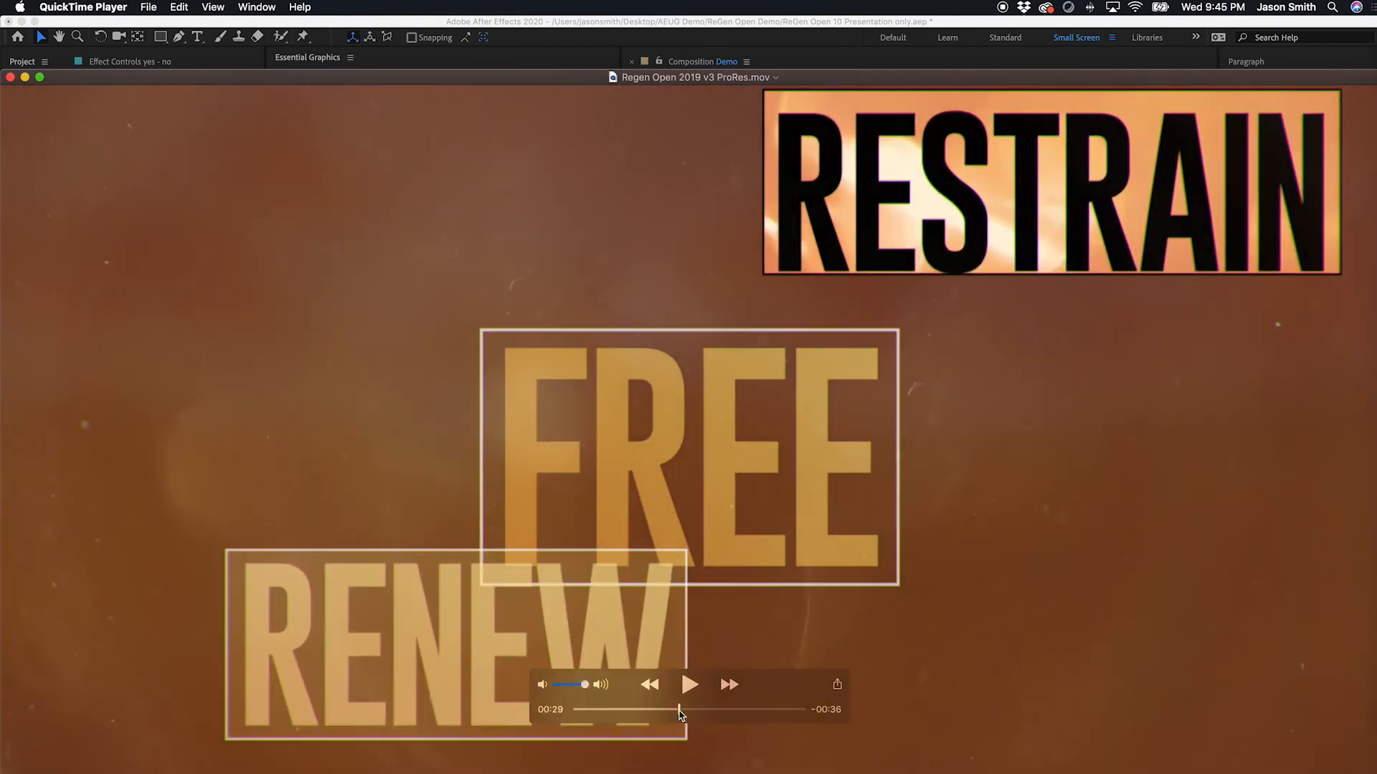
left_click(705, 710)
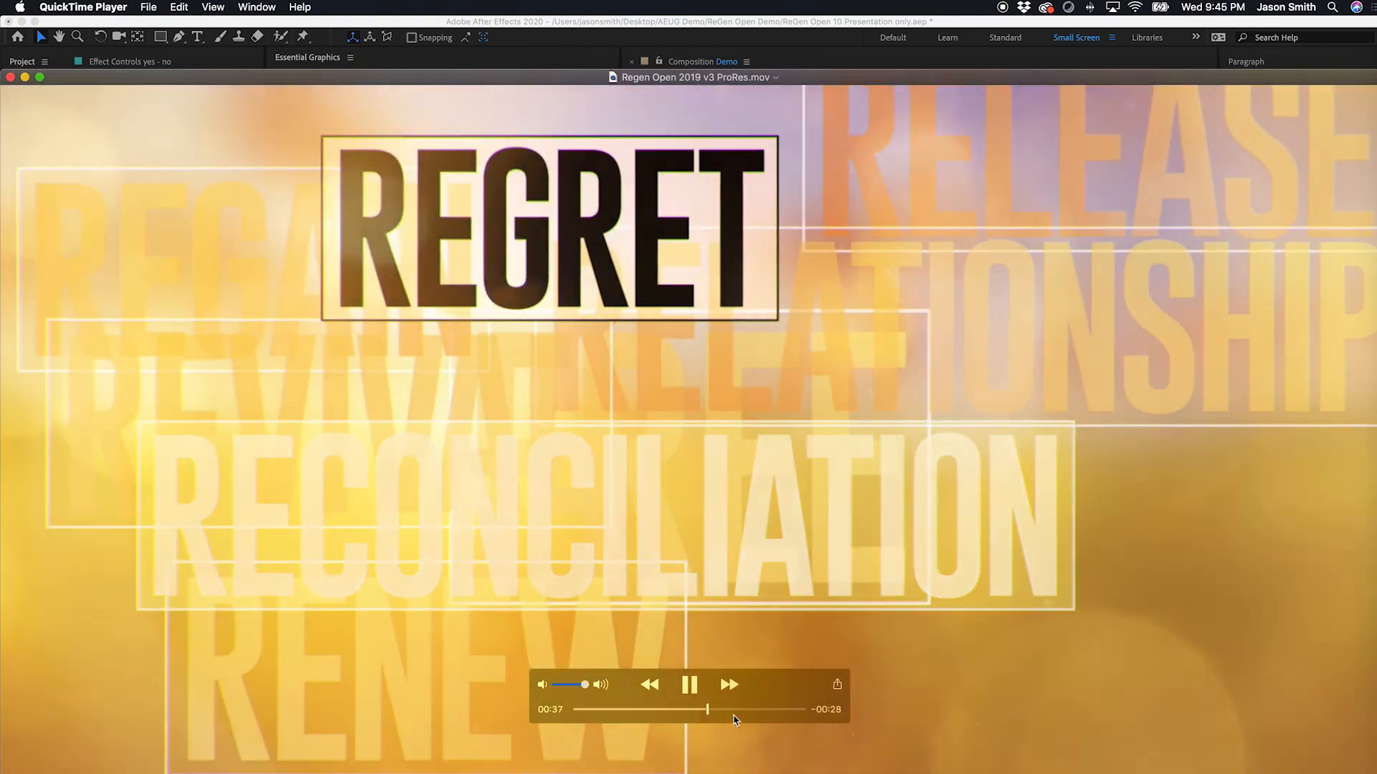
key("space")
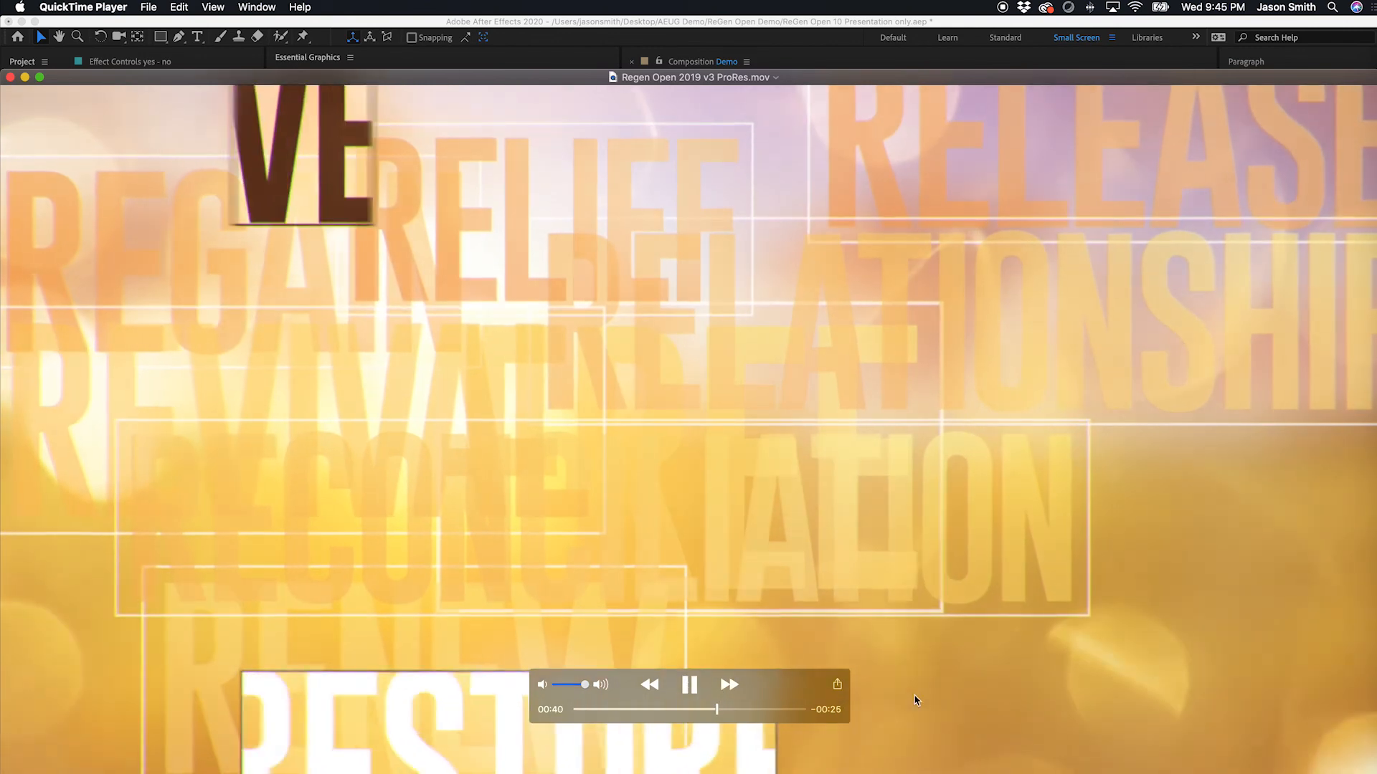
left_click(691, 686)
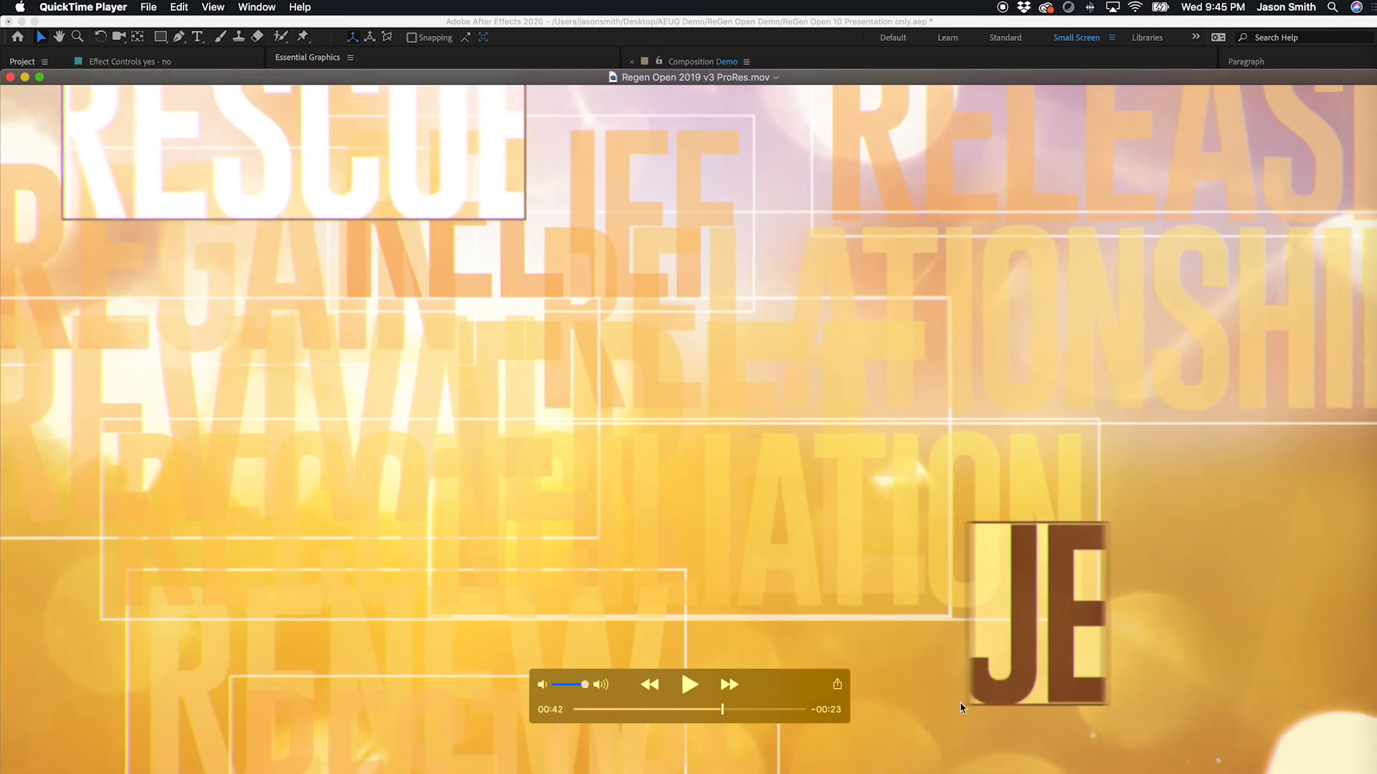